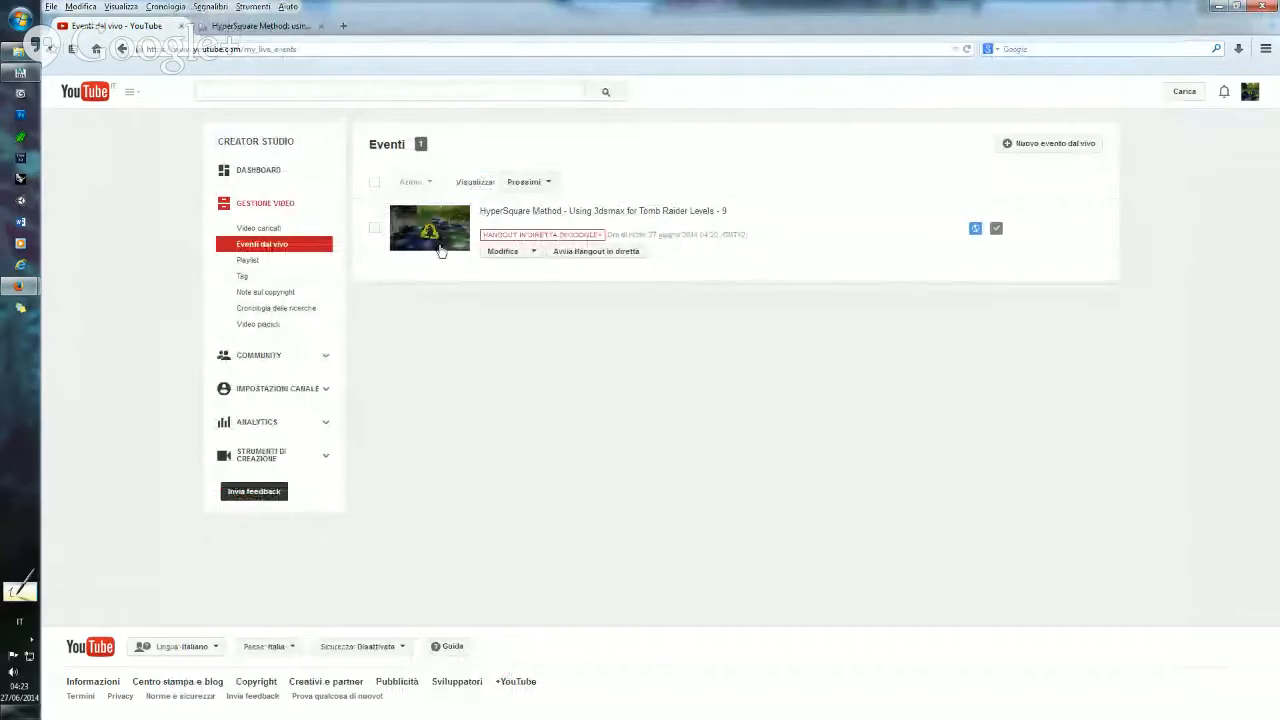
- List the uploaded videos and open "HyperSquare Method - using 3dsmax for Tomb Raider Levels - 8"
click(272, 243)
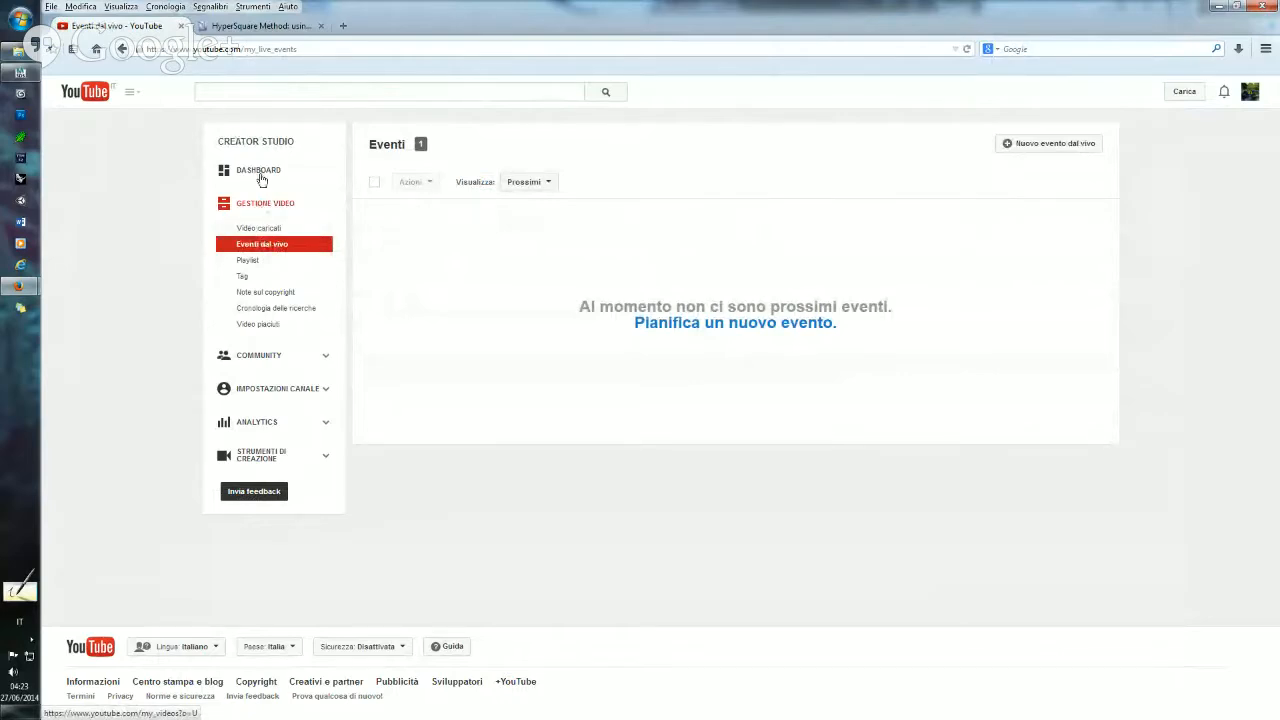
click(266, 207)
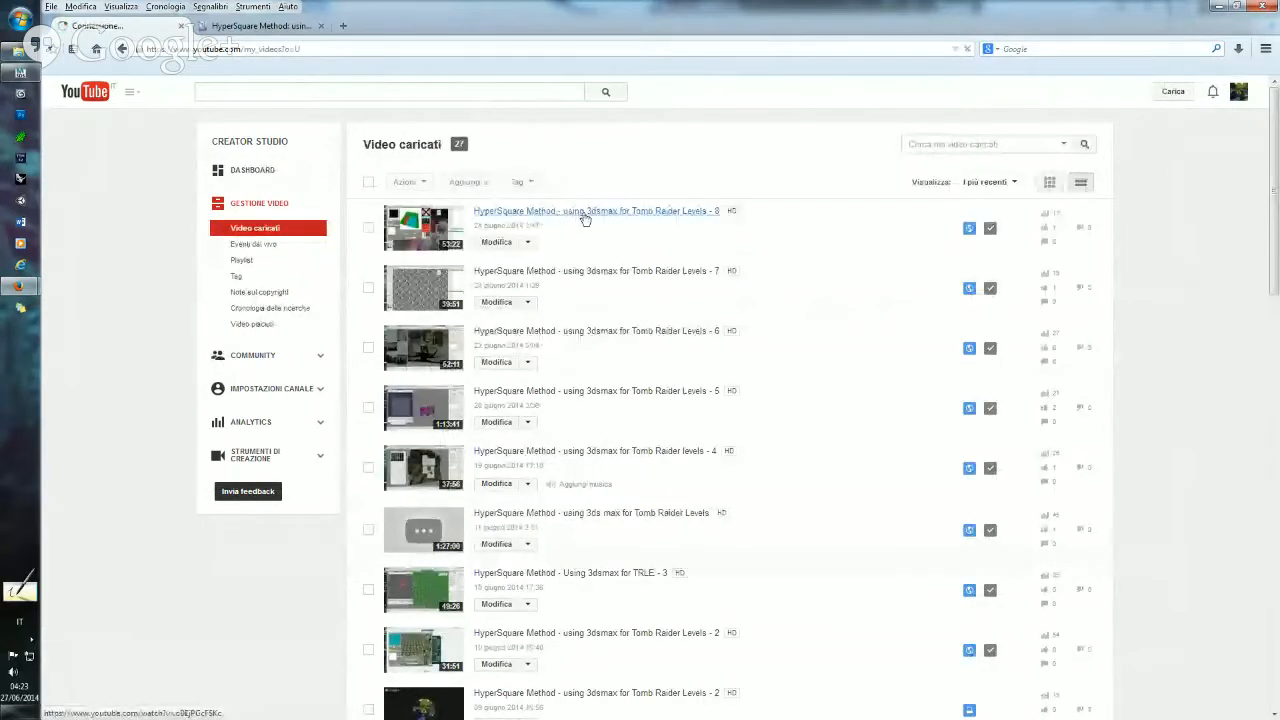
click(585, 219)
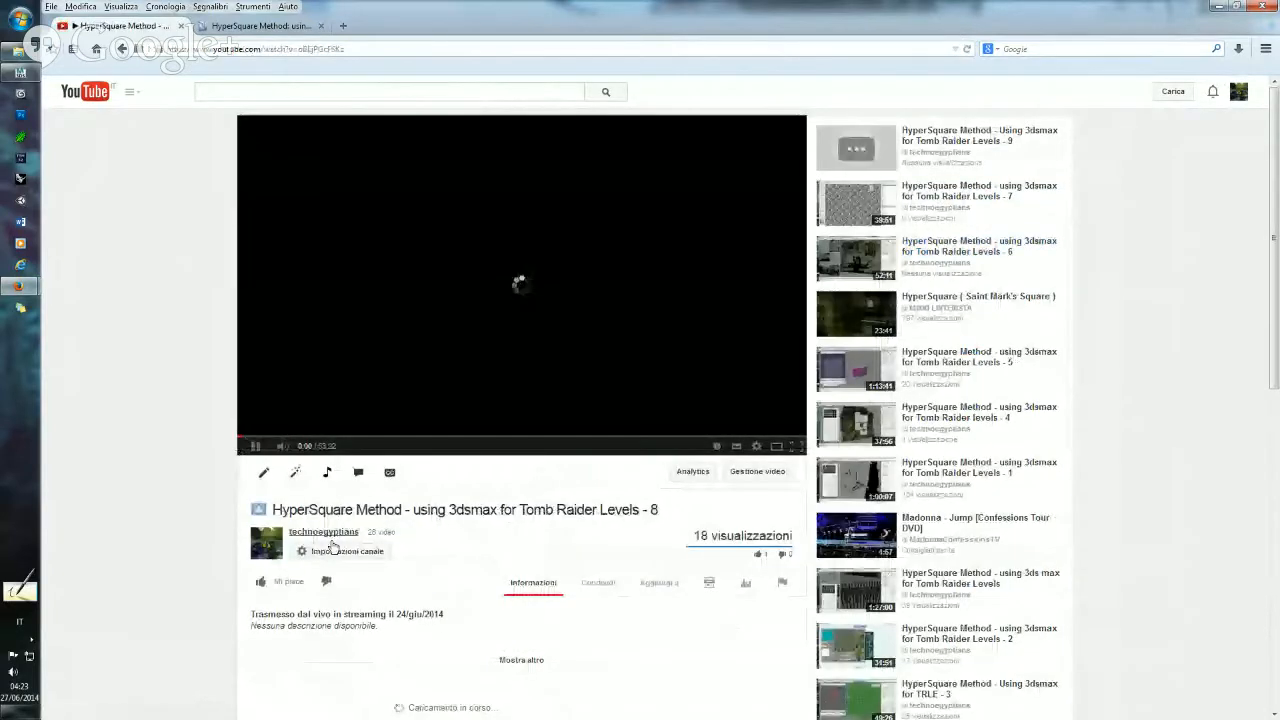
- View the video's channel as the public sees it and open the live stream "HyperSquare Method - Using 3dsmax for Tomb Raider Levels - 9"
click(330, 534)
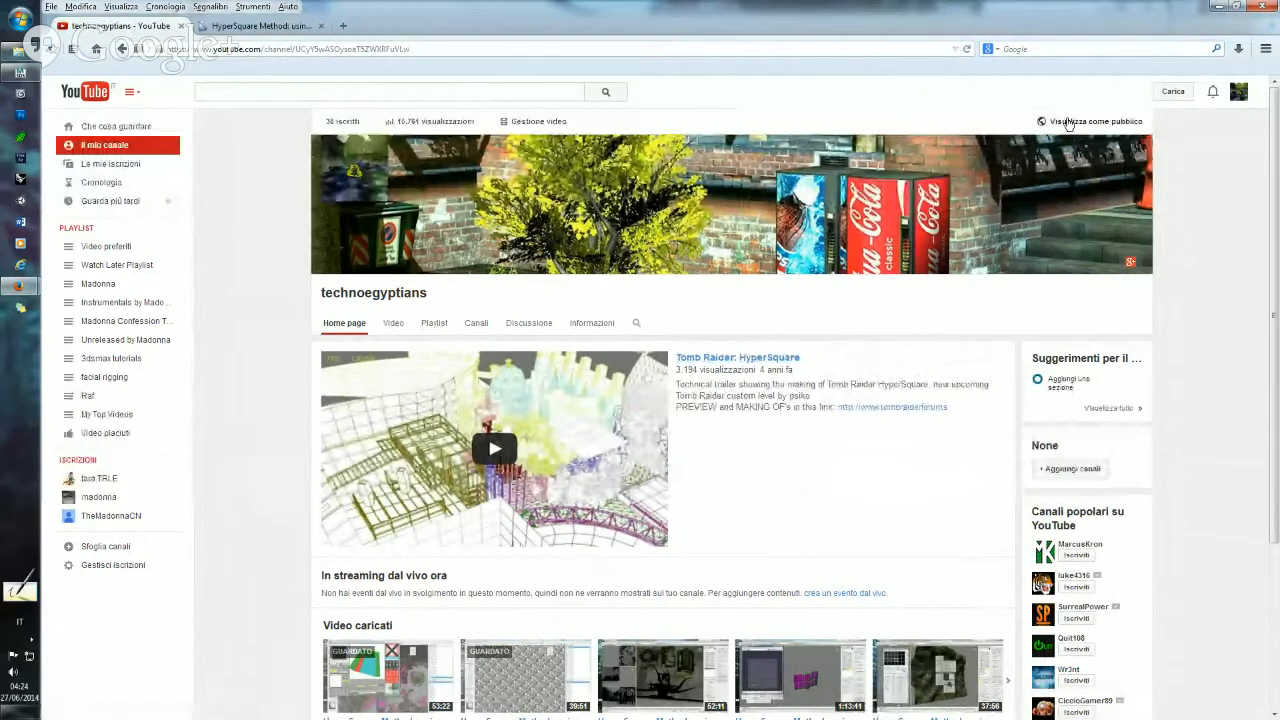
click(1077, 122)
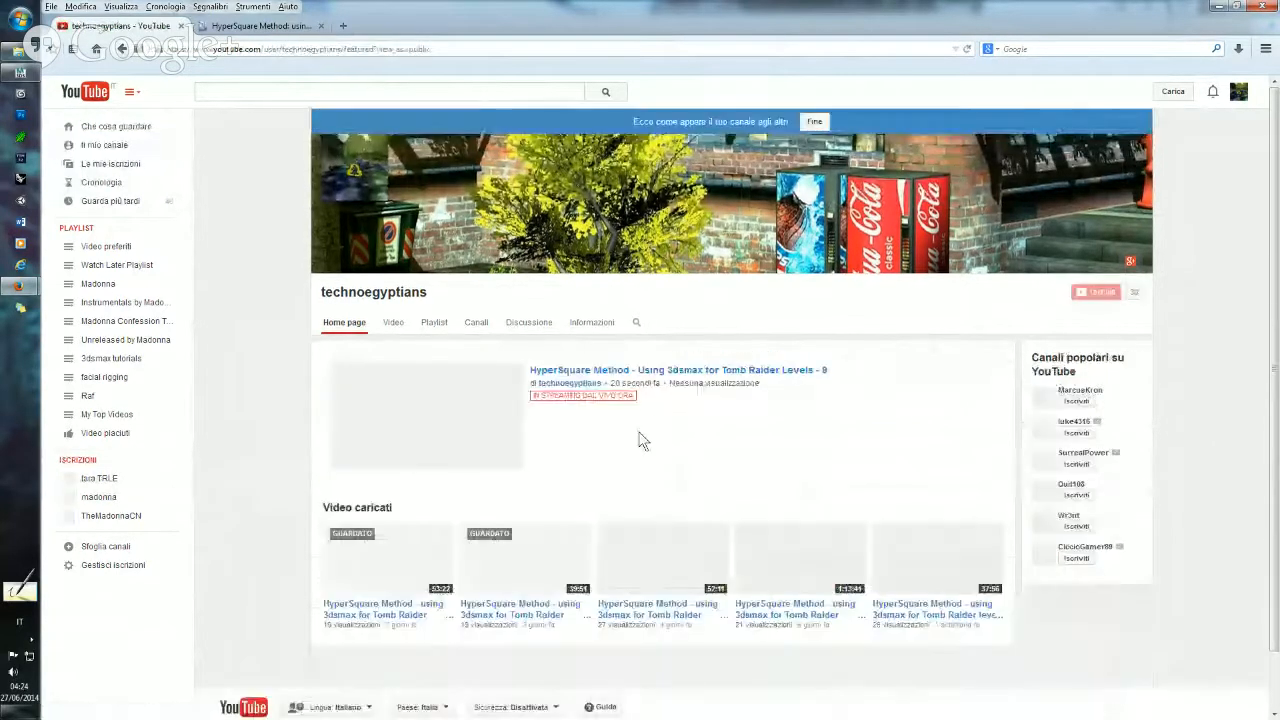
click(604, 372)
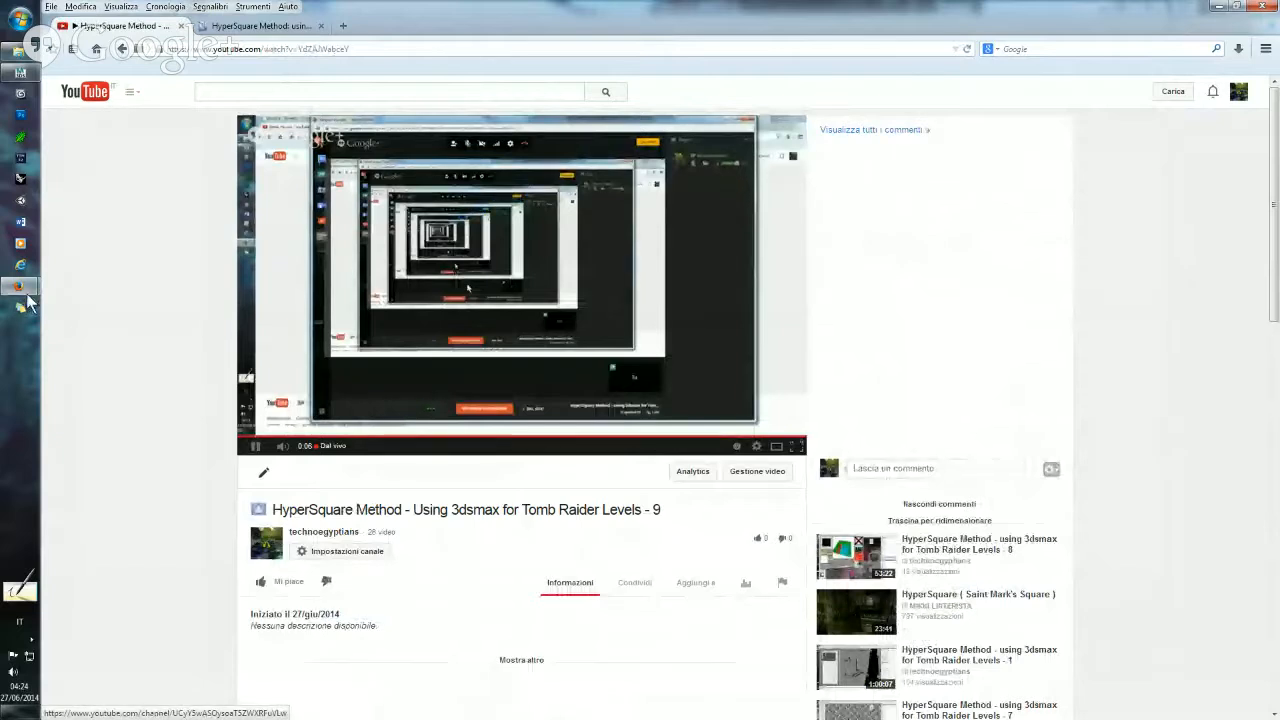
- Switch to 3ds Max and look over the floor-data level geometry and the list of recent scene files
mouse_move(27, 298)
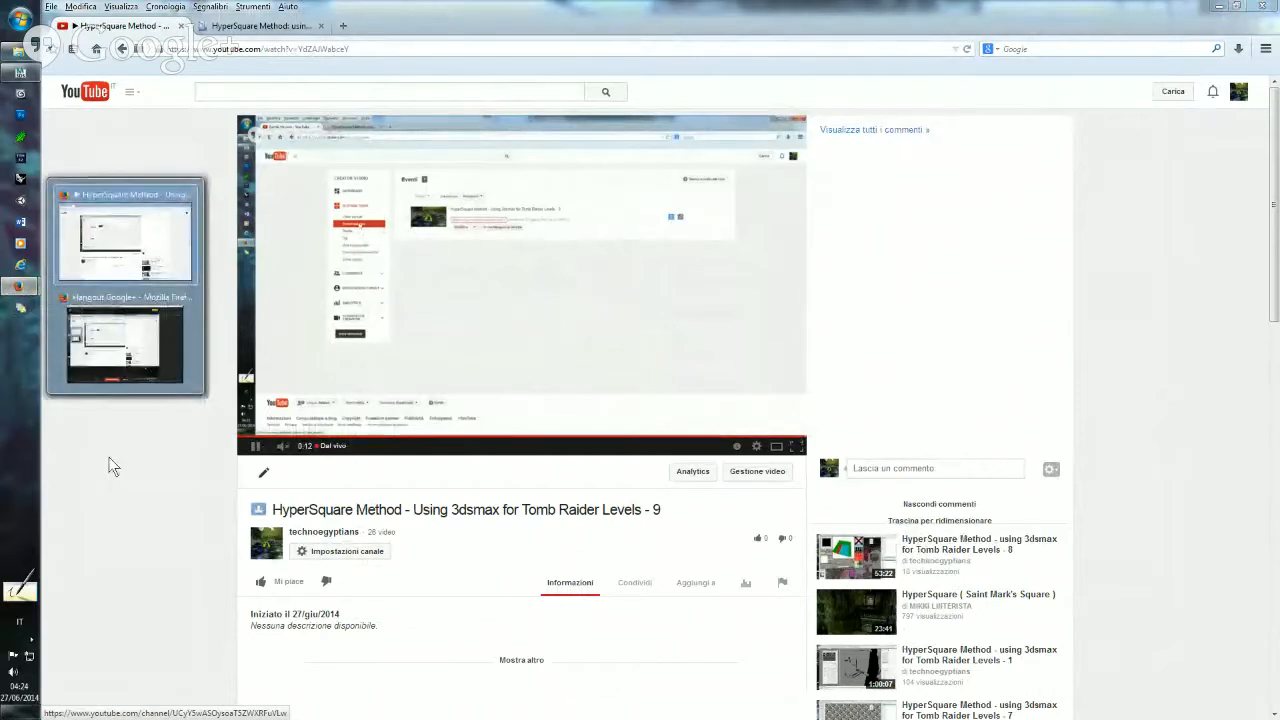
click(22, 74)
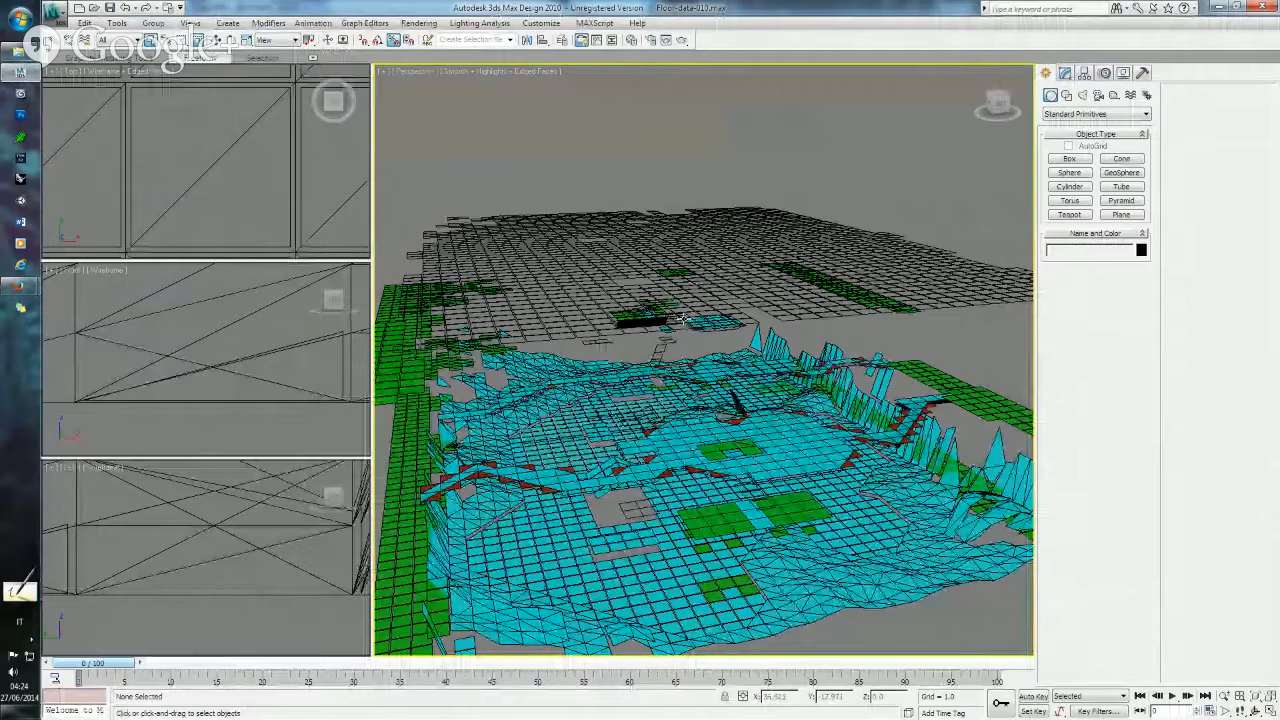
mouse_move(700, 323)
alt+middle_down()
mouse_move(612, 330)
mouse_move(692, 318)
alt+middle_up()
scroll(690, 318, down, 5)
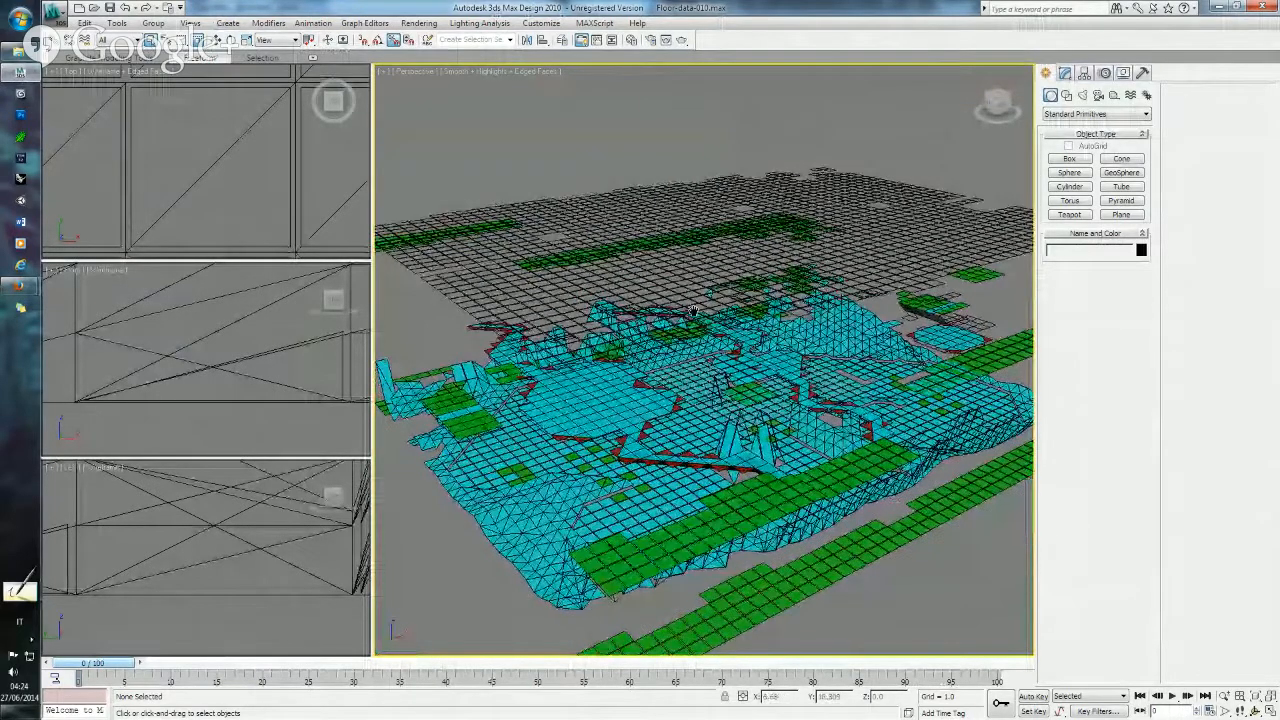
mouse_move(683, 323)
alt+middle_down()
mouse_move(730, 309)
mouse_move(653, 307)
mouse_move(750, 315)
mouse_move(684, 318)
alt+middle_up()
scroll(745, 305, up, 4)
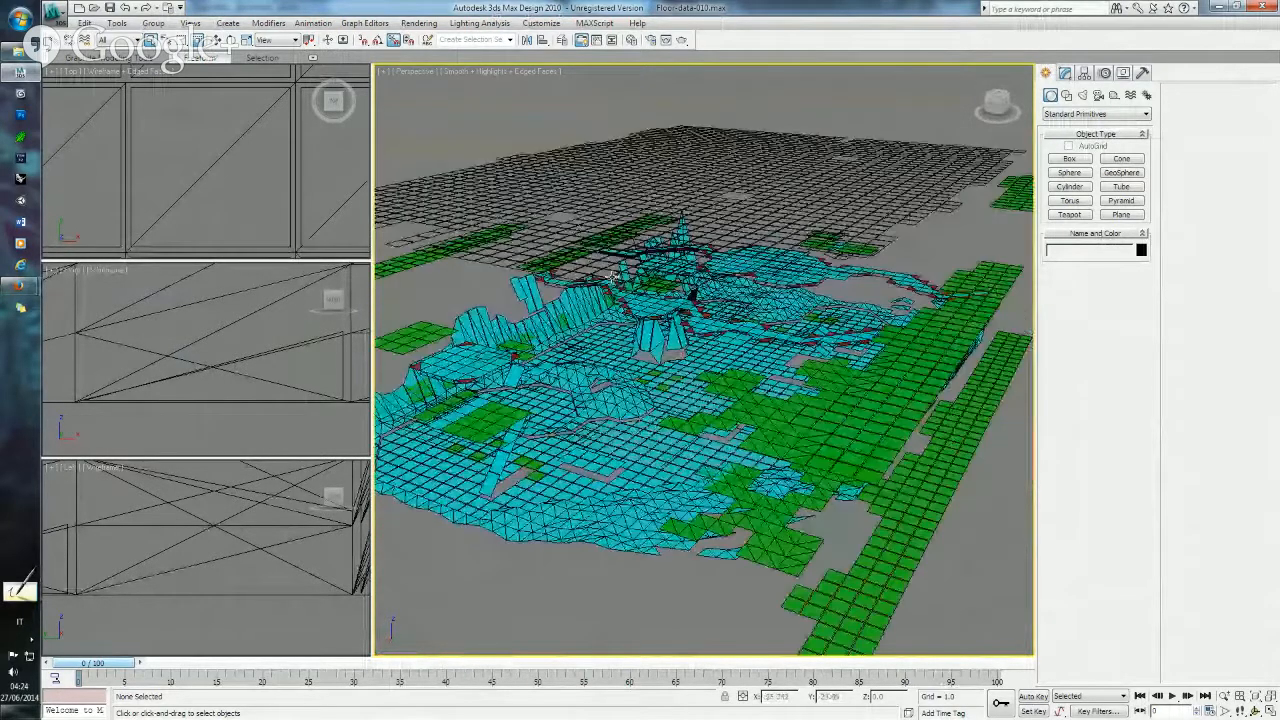
click(55, 12)
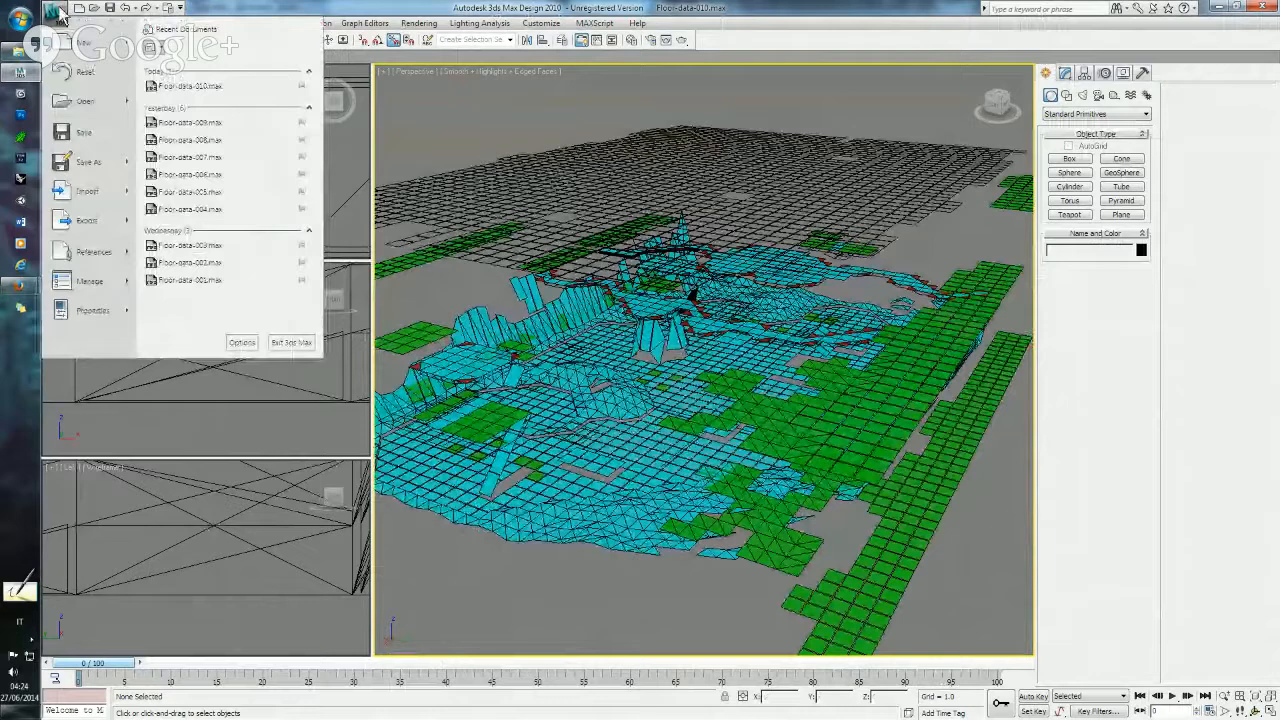
key(Escape)
- Open the recent file OOO_006.MQO in Metasequoia and look over the whole level model
right_click(22, 137)
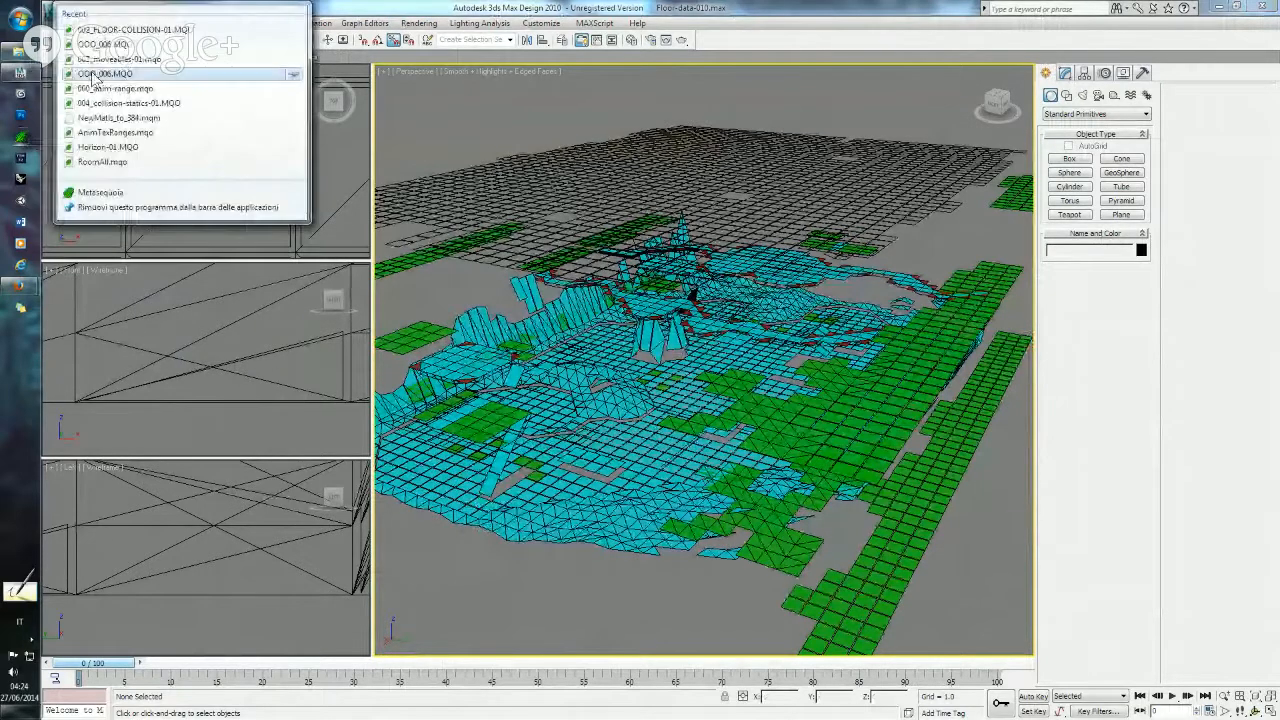
click(108, 45)
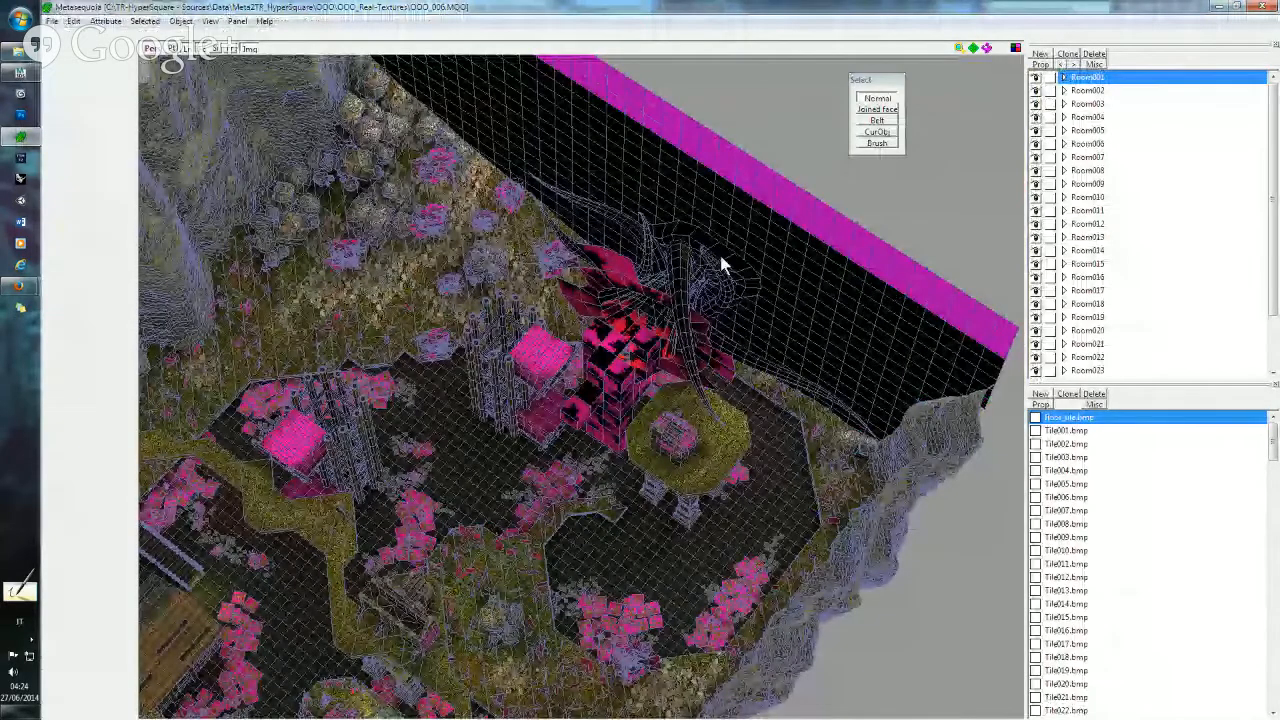
middle_drag(721, 264, 766, 229)
scroll(612, 354, down, 5)
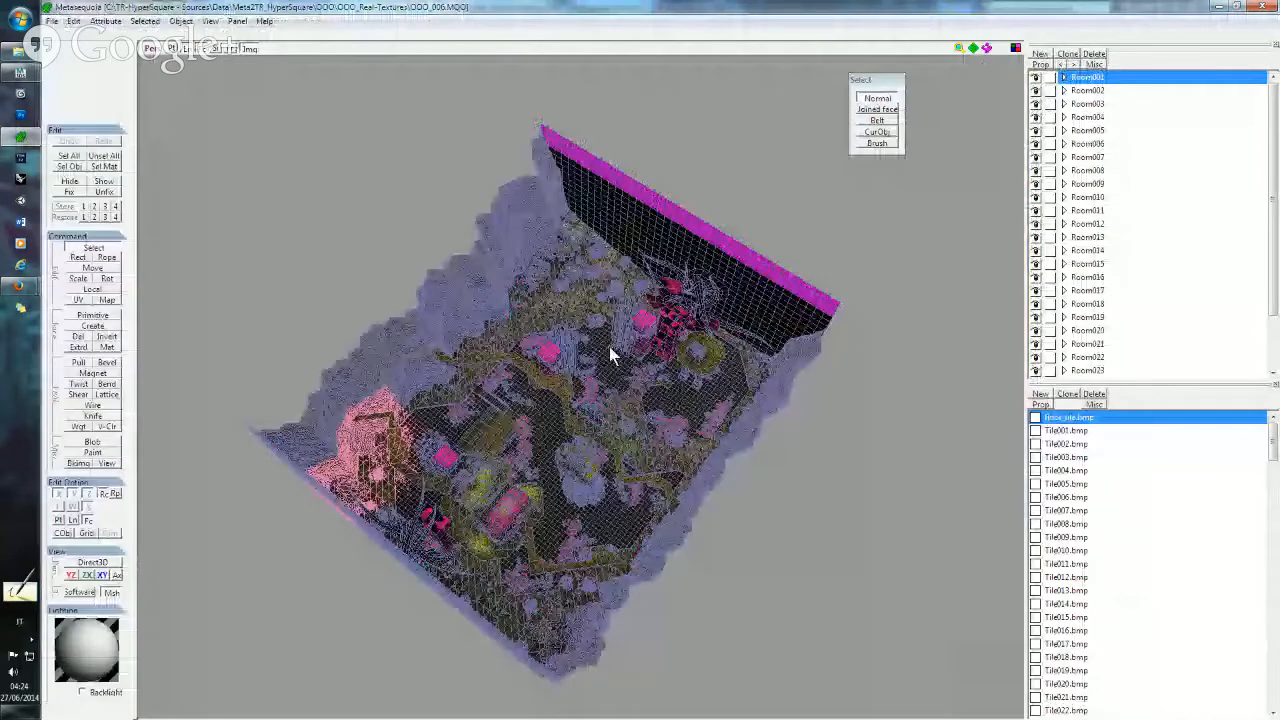
right_drag(609, 346, 660, 308)
- Switch back to 3ds Max and examine the floor and ceiling geometry up close, from the side and from above
click(24, 76)
alt+middle_drag(664, 402, 834, 309)
right_click(725, 393)
scroll(698, 303, up, 5)
scroll(691, 369, up, 1)
scroll(691, 369, up, 2)
scroll(709, 331, down, 4)
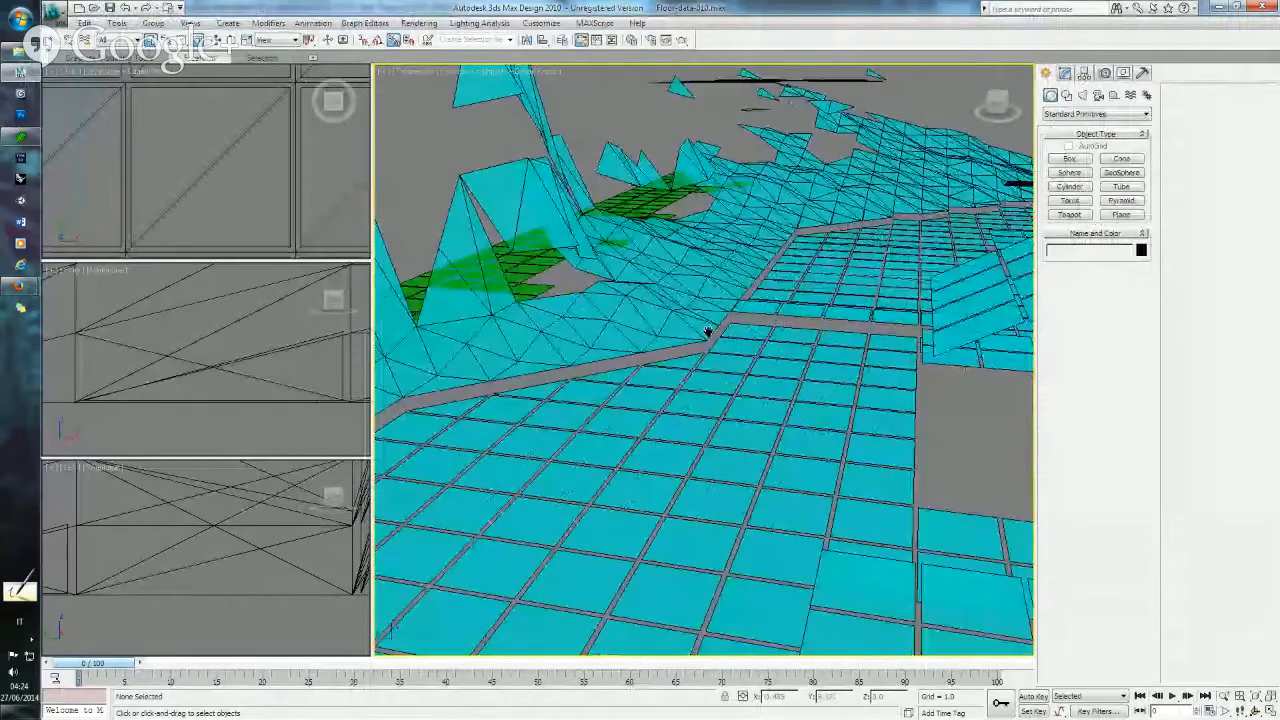
alt+middle_drag(717, 300, 927, 255)
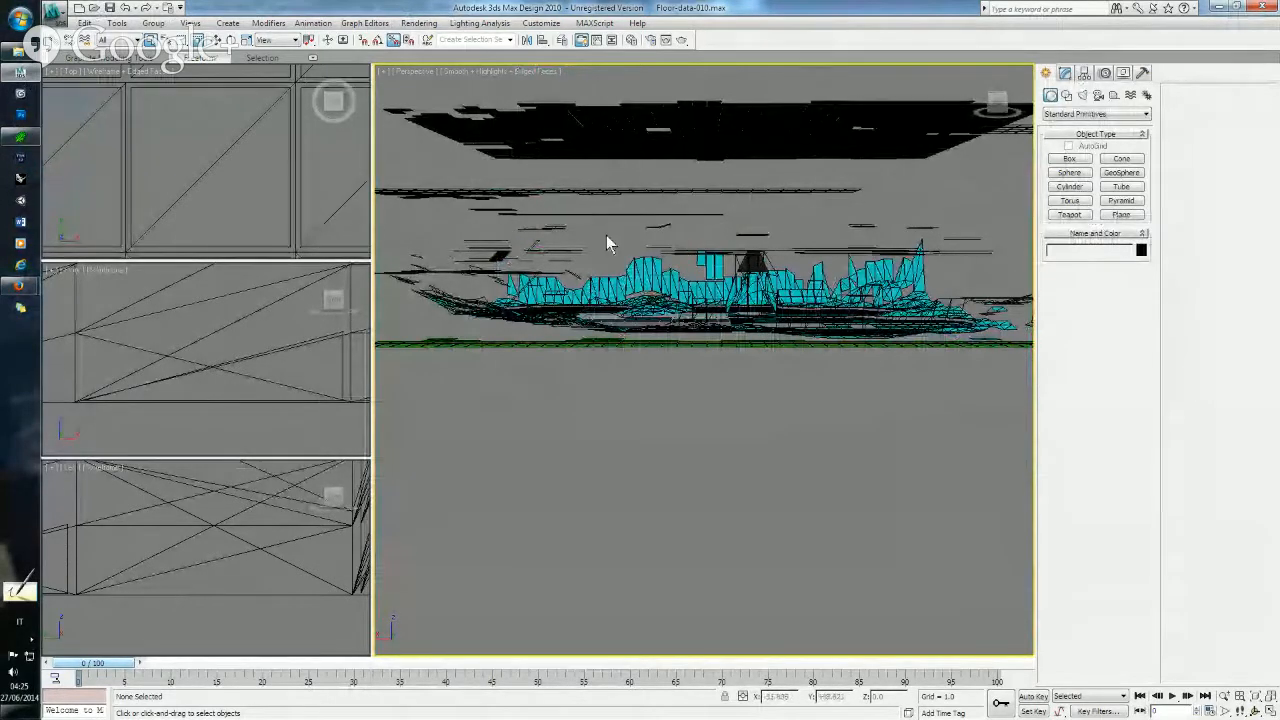
alt+middle_drag(717, 255, 648, 386)
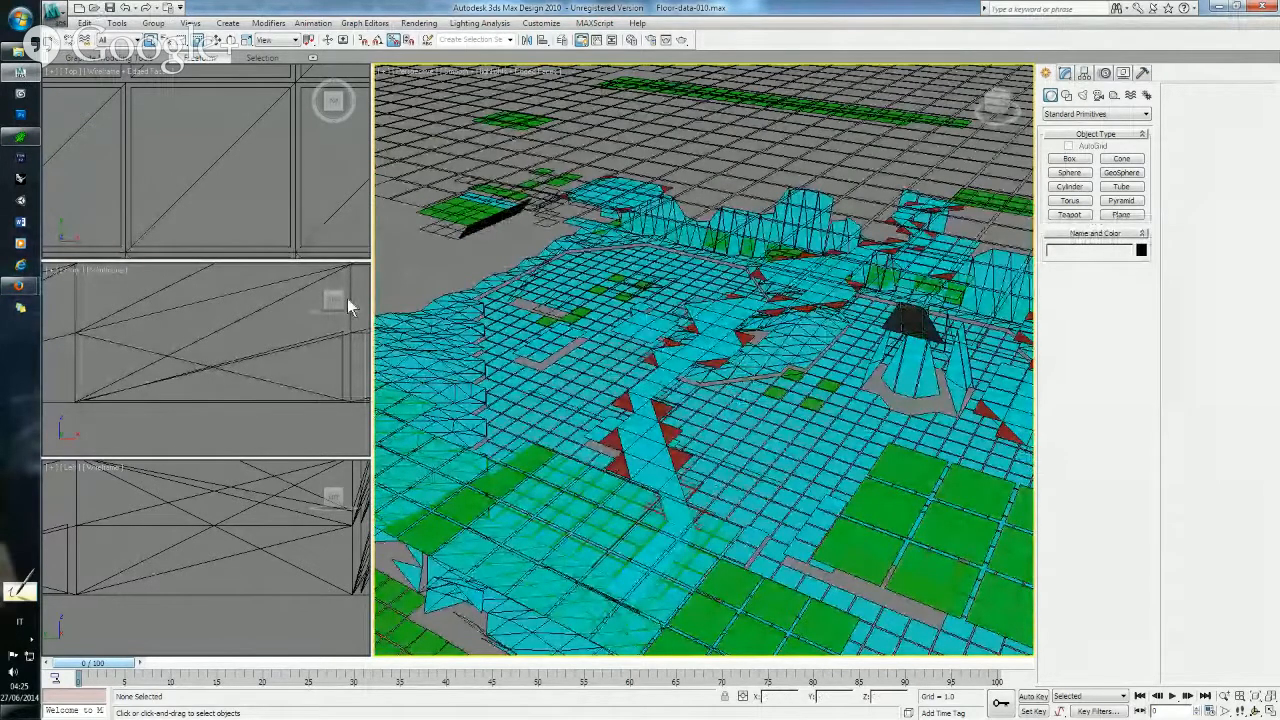
- Switch to Metasequoia and turn off the wireframe lines to view only the textured level surfaces
mouse_move(20, 136)
click(221, 207)
right_drag(617, 489, 588, 434)
scroll(574, 420, up, 5)
middle_drag(572, 419, 620, 430)
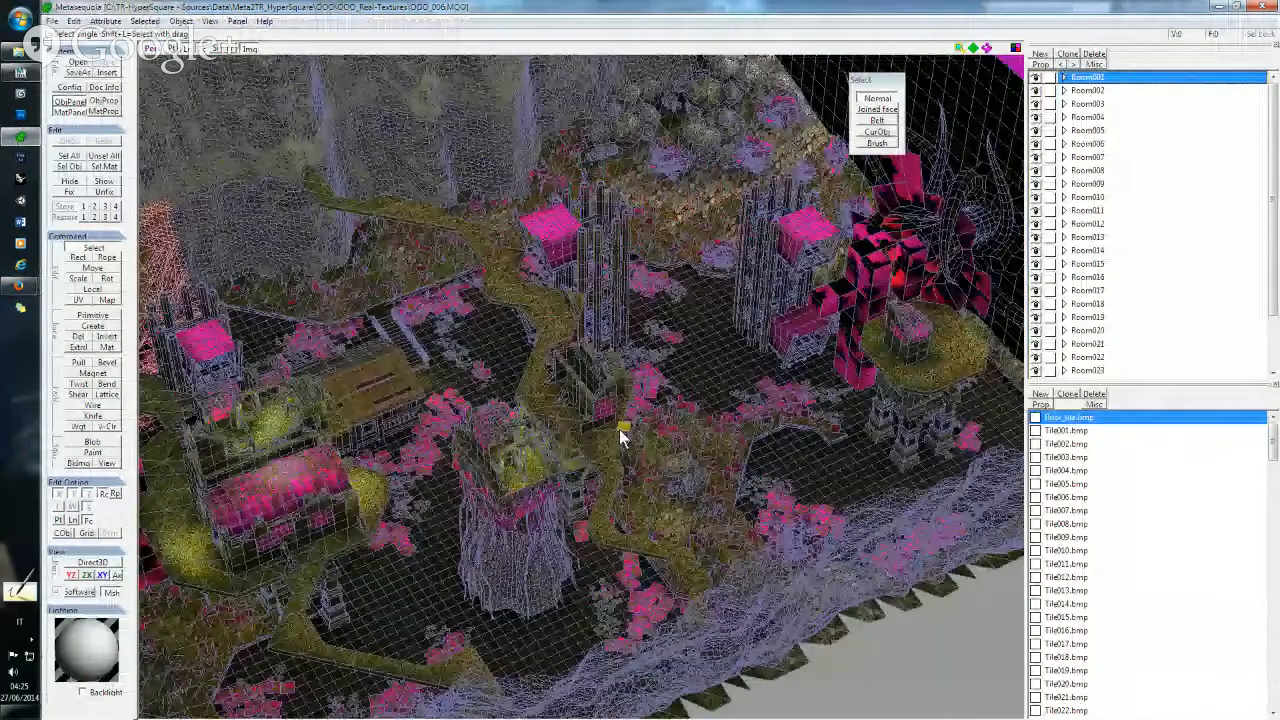
click(183, 48)
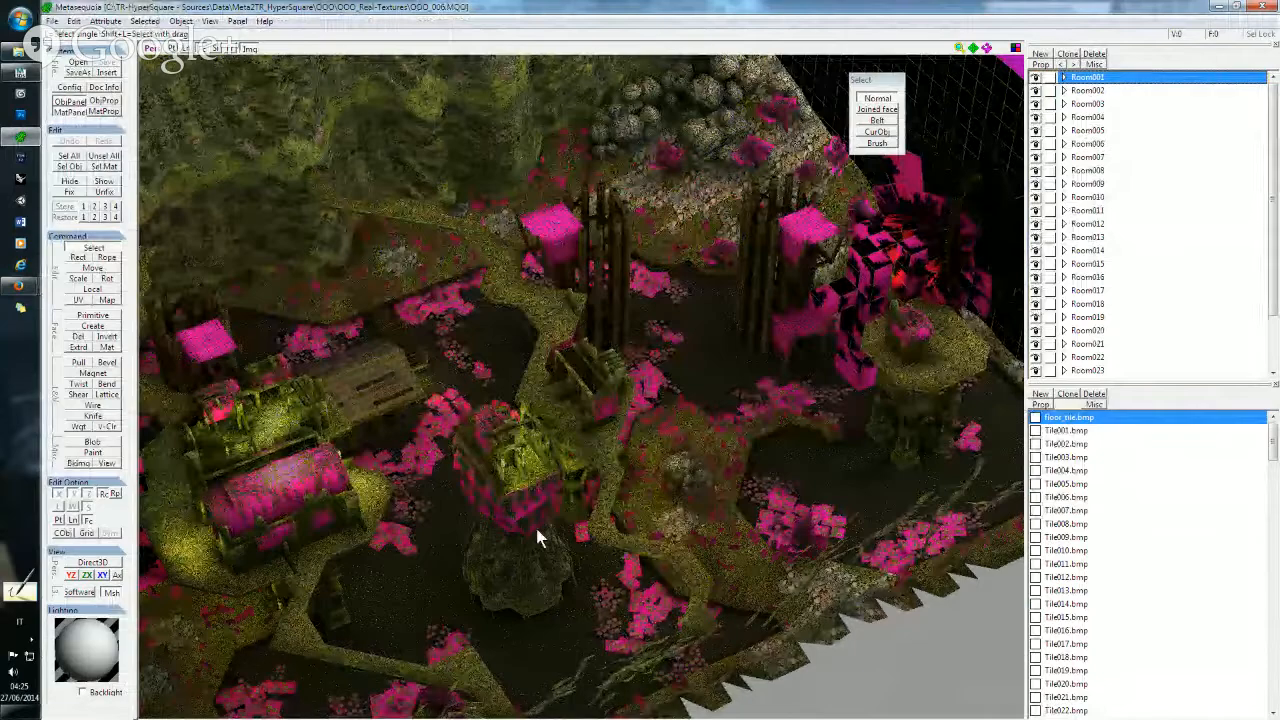
right_drag(414, 494, 314, 334)
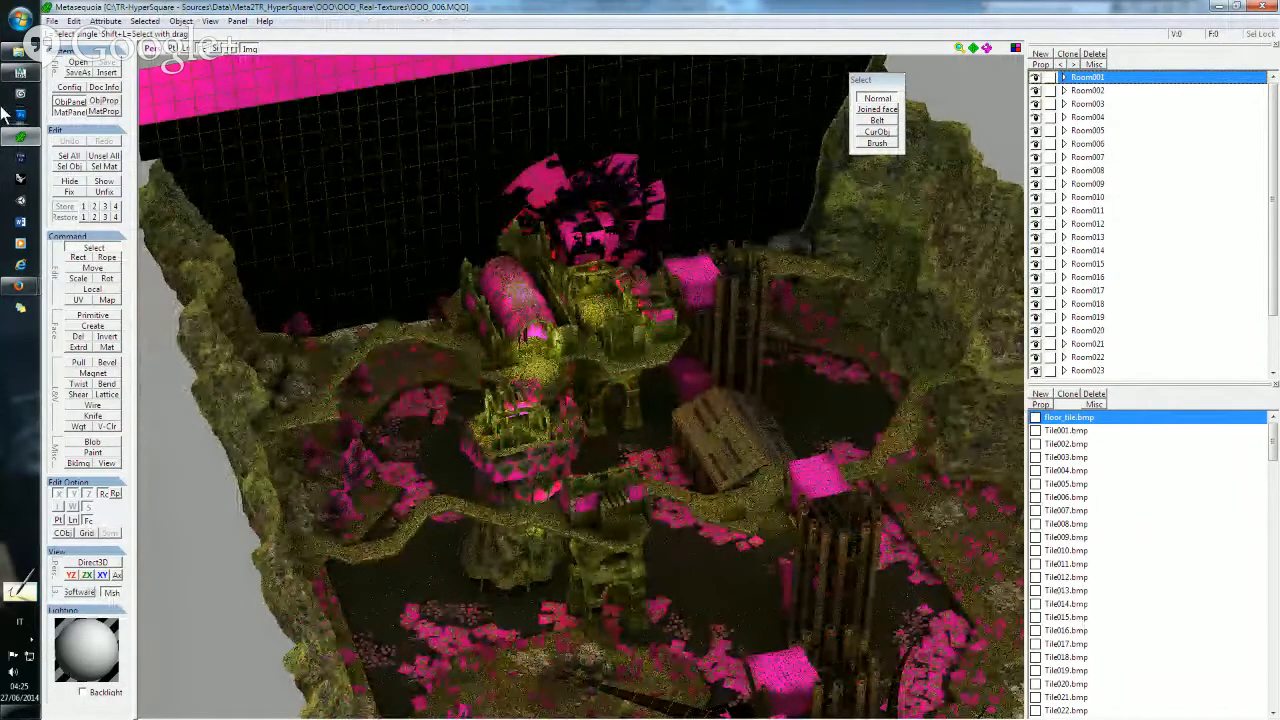
- Return to 3ds Max and select the Room017(Floor) object by its walkway with the red triangles
click(19, 137)
middle_drag(686, 345, 672, 298)
scroll(677, 245, up, 2)
scroll(686, 291, up, 2)
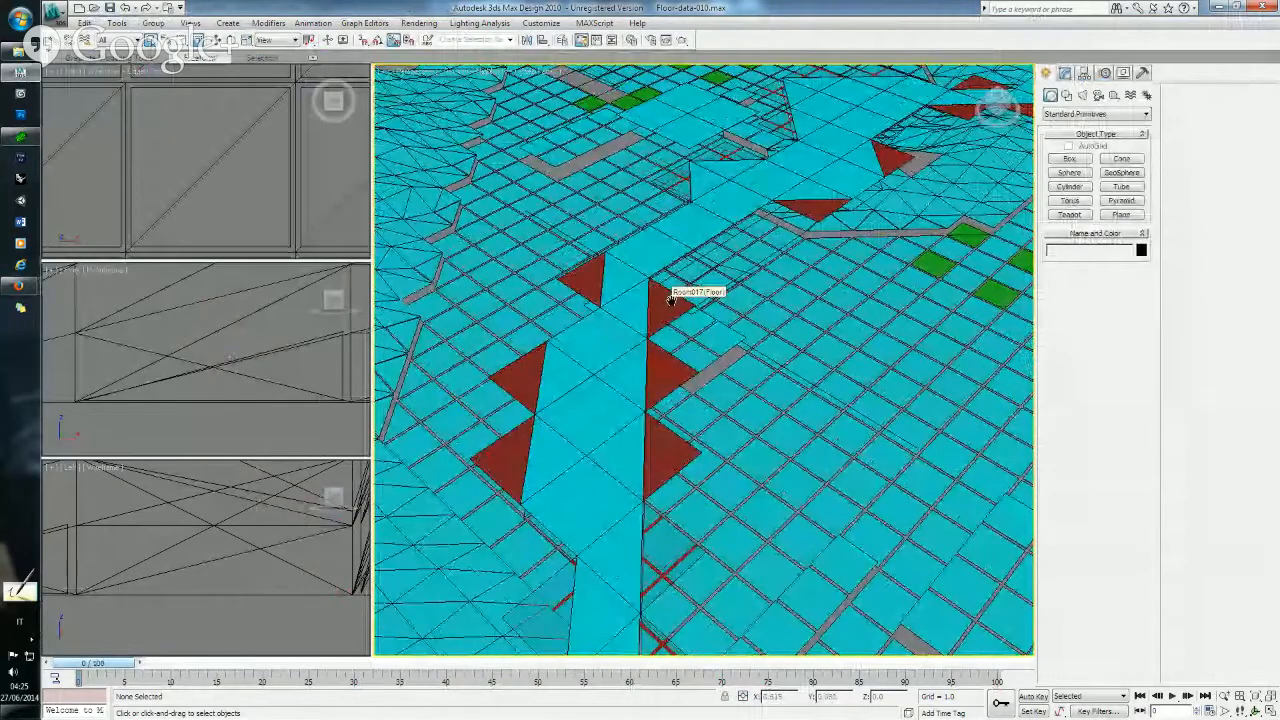
scroll(670, 300, down, 3)
click(660, 305)
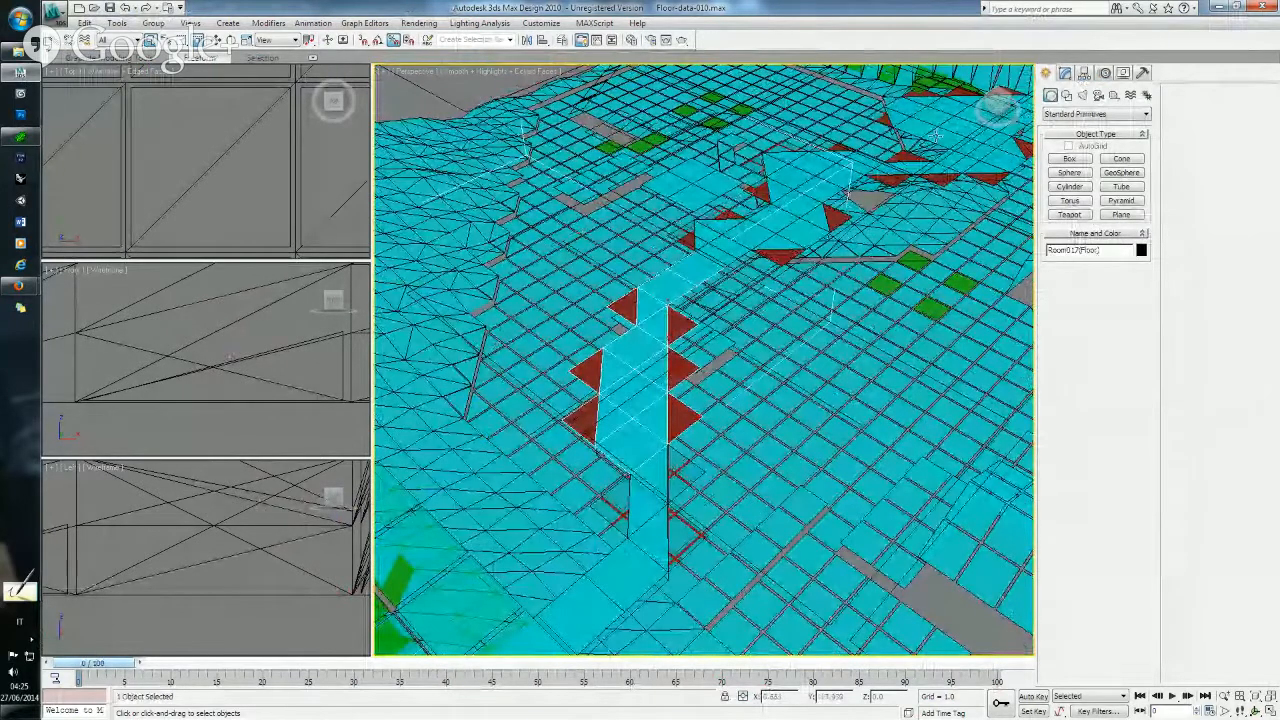
- Apply Unwrap UVW to Room017(Floor) and show the floor_tile.bmp map as the UV editor background
click(1064, 73)
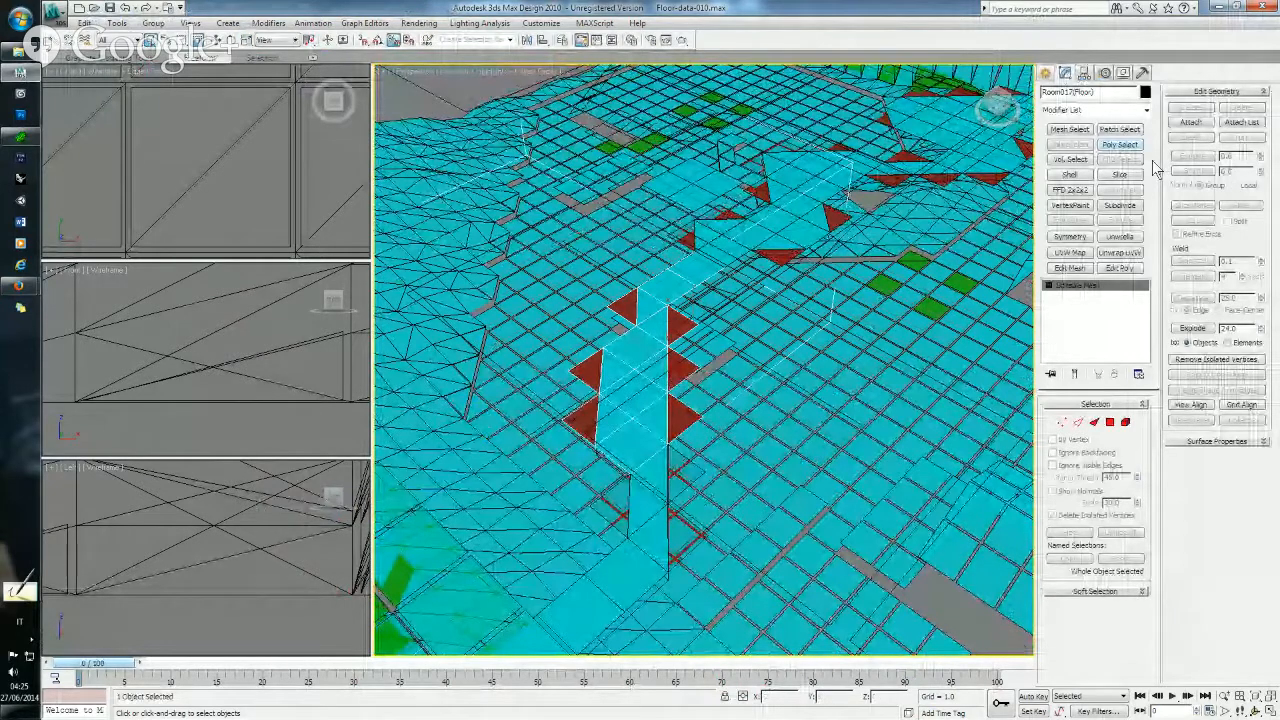
click(1119, 253)
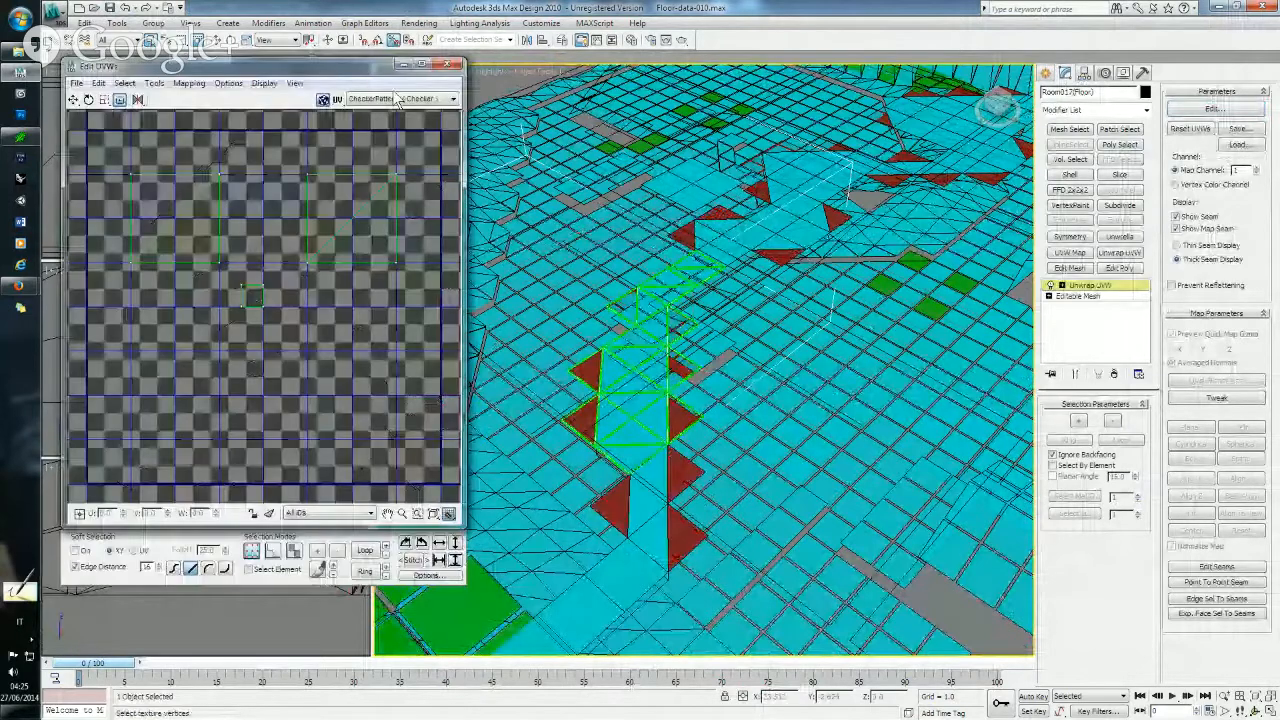
click(397, 99)
click(392, 119)
middle_drag(327, 156, 329, 177)
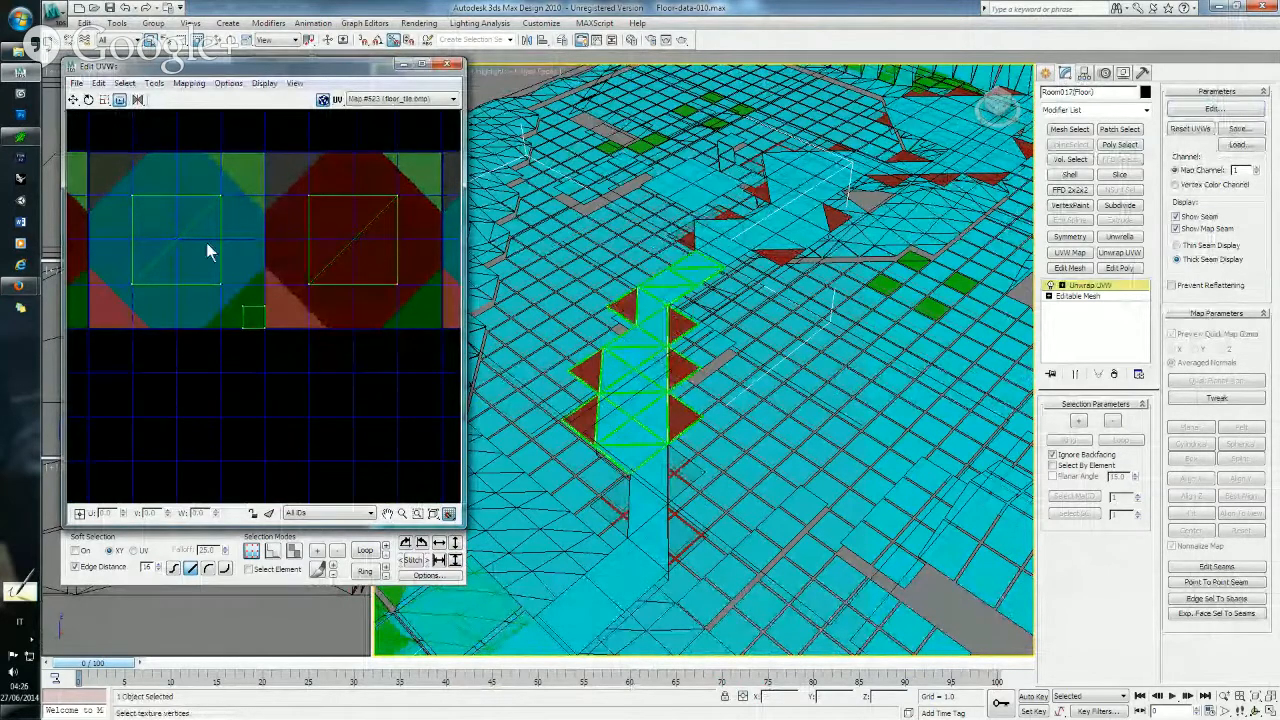
- Select the small UV square on the green part of the tile map and clear the selection
drag(205, 329, 282, 337)
click(273, 286)
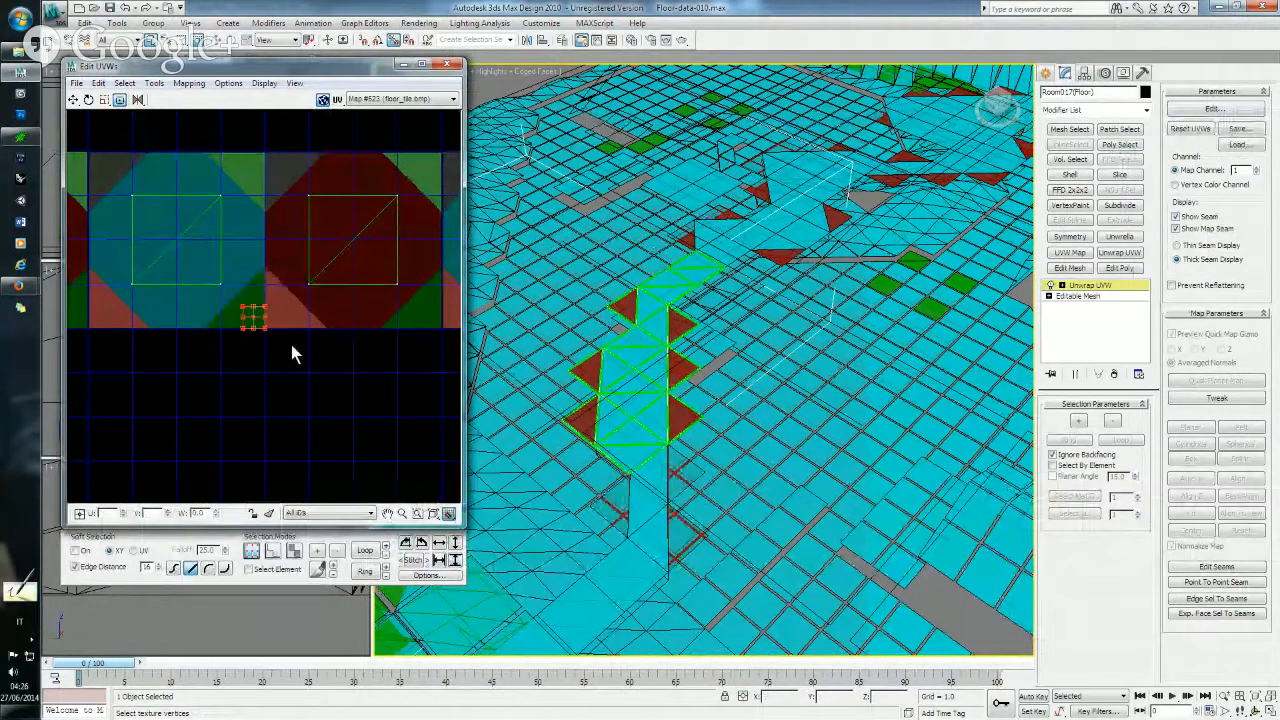
click(262, 278)
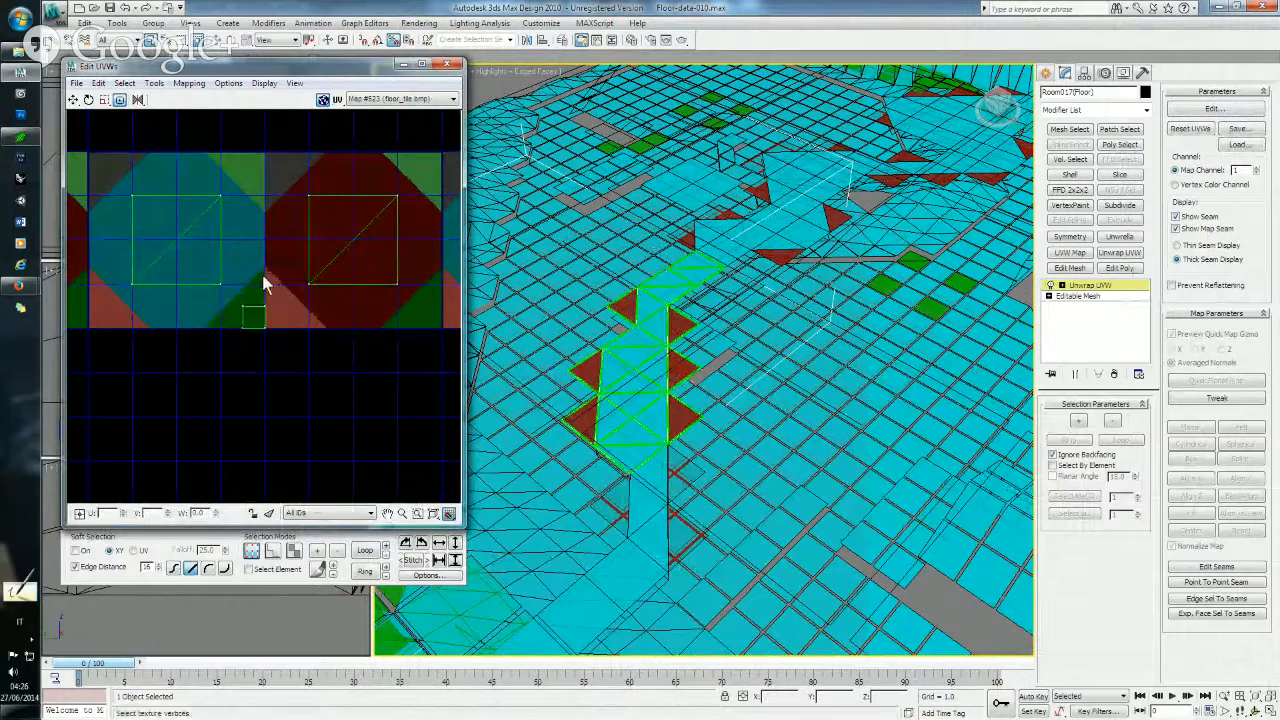
- Compare the blue, red and green tiles in the Perspective view with the UV layout, viewing the geometry from above and below
middle_drag(636, 316, 689, 246)
scroll(681, 352, down, 3)
middle_drag(680, 354, 704, 270)
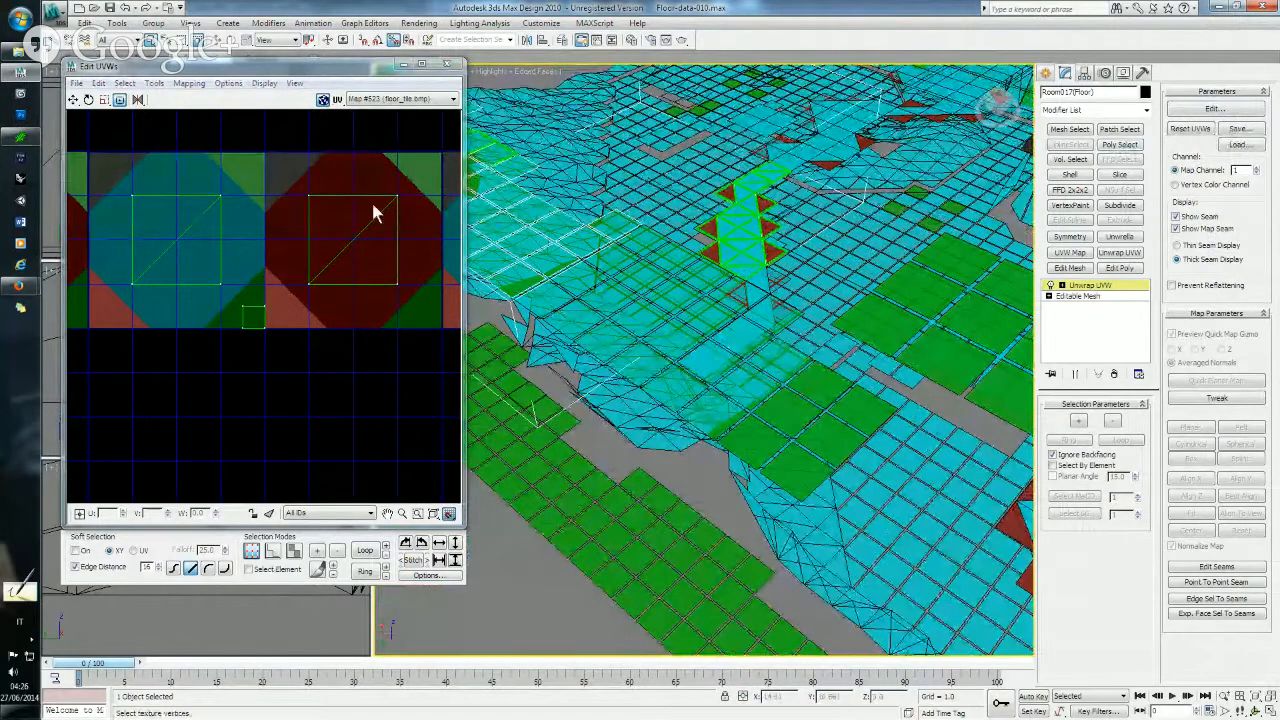
scroll(672, 192, up, 2)
middle_drag(672, 192, 640, 325)
scroll(649, 328, up, 2)
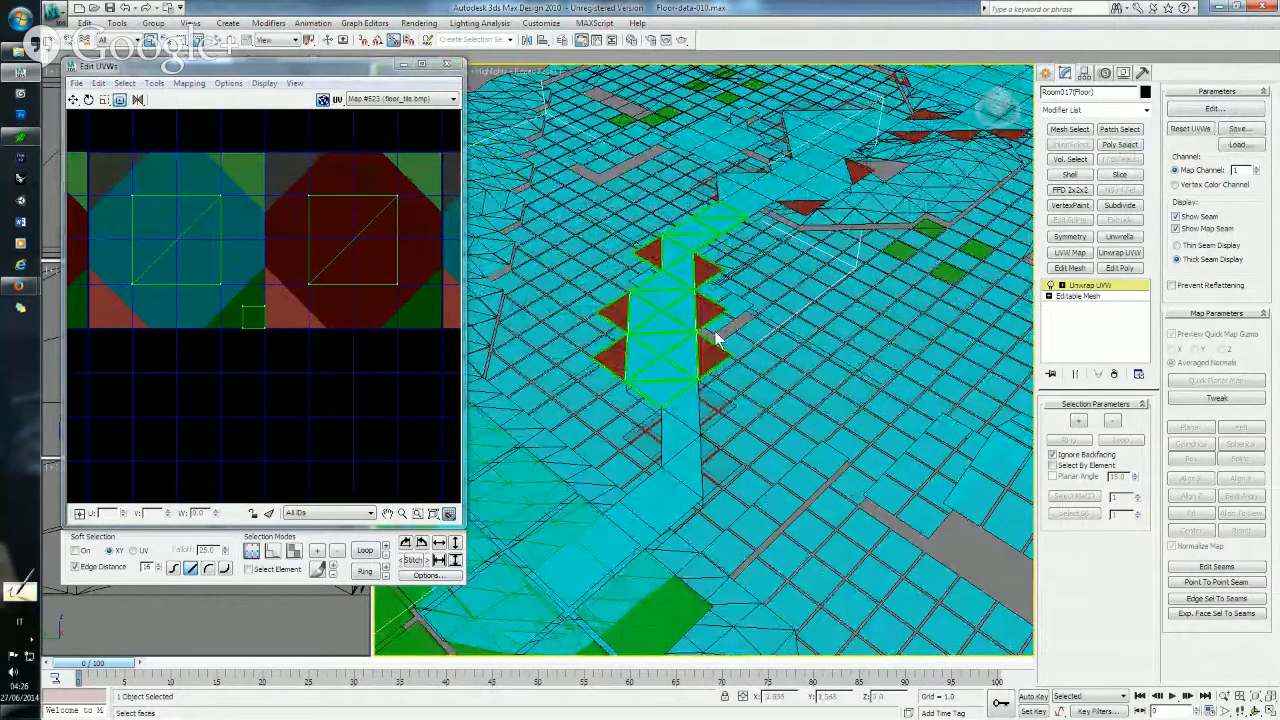
scroll(768, 335, down, 3)
middle_drag(838, 320, 839, 226)
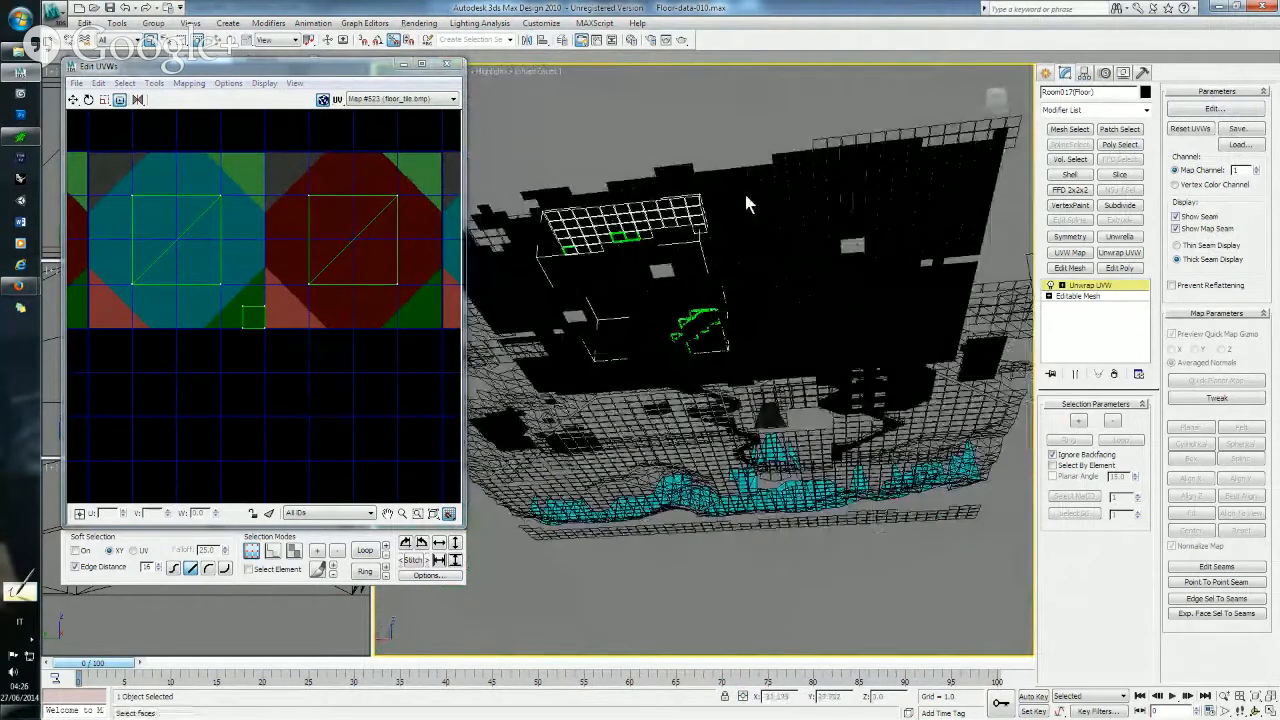
- Select the ceiling and floor objects of Room005 and Room001 one after another to examine the area each covers
click(849, 217)
alt+middle_drag(832, 177, 748, 474)
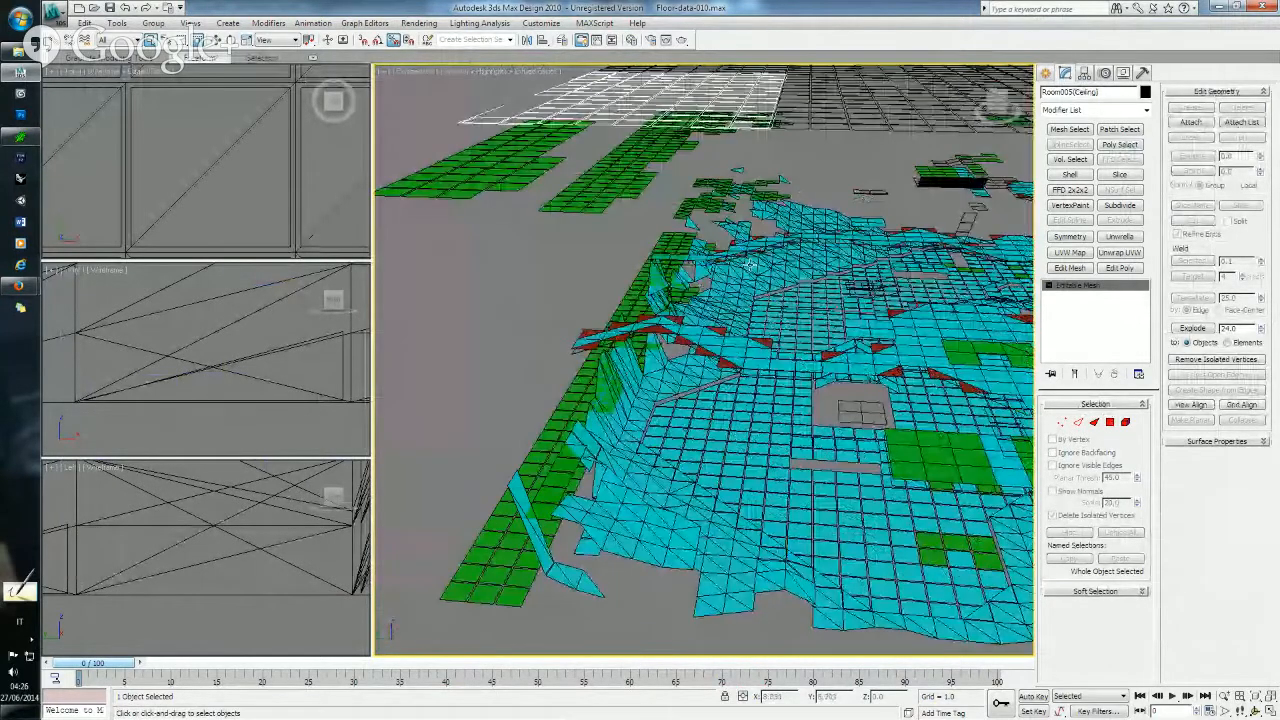
click(742, 478)
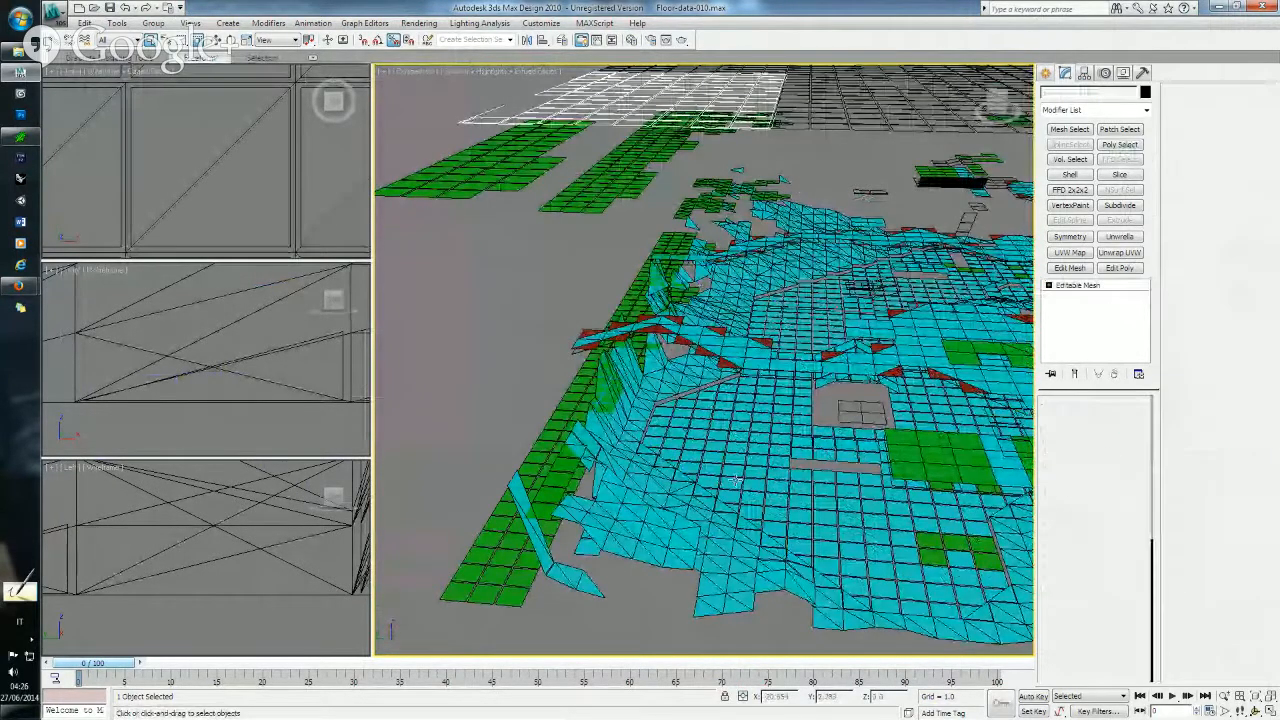
alt+middle_drag(688, 405, 719, 186)
click(731, 162)
alt+middle_drag(728, 175, 757, 249)
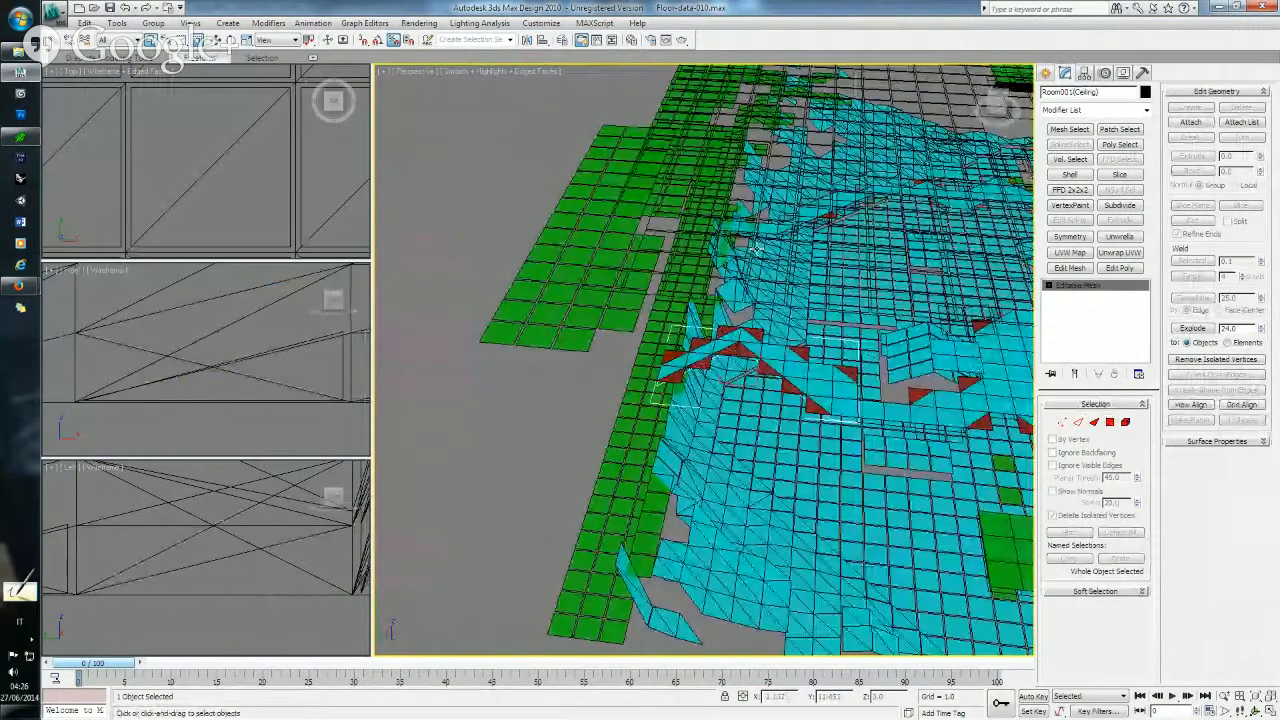
click(815, 380)
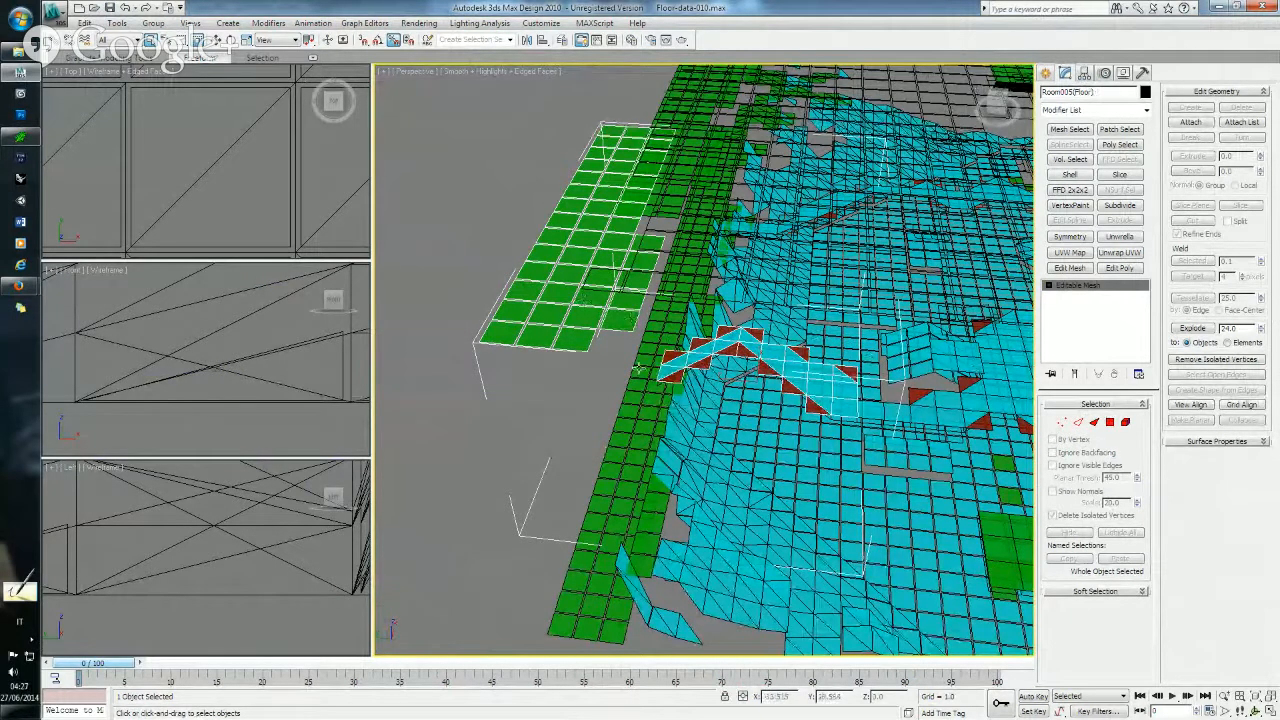
alt+middle_drag(708, 385, 760, 393)
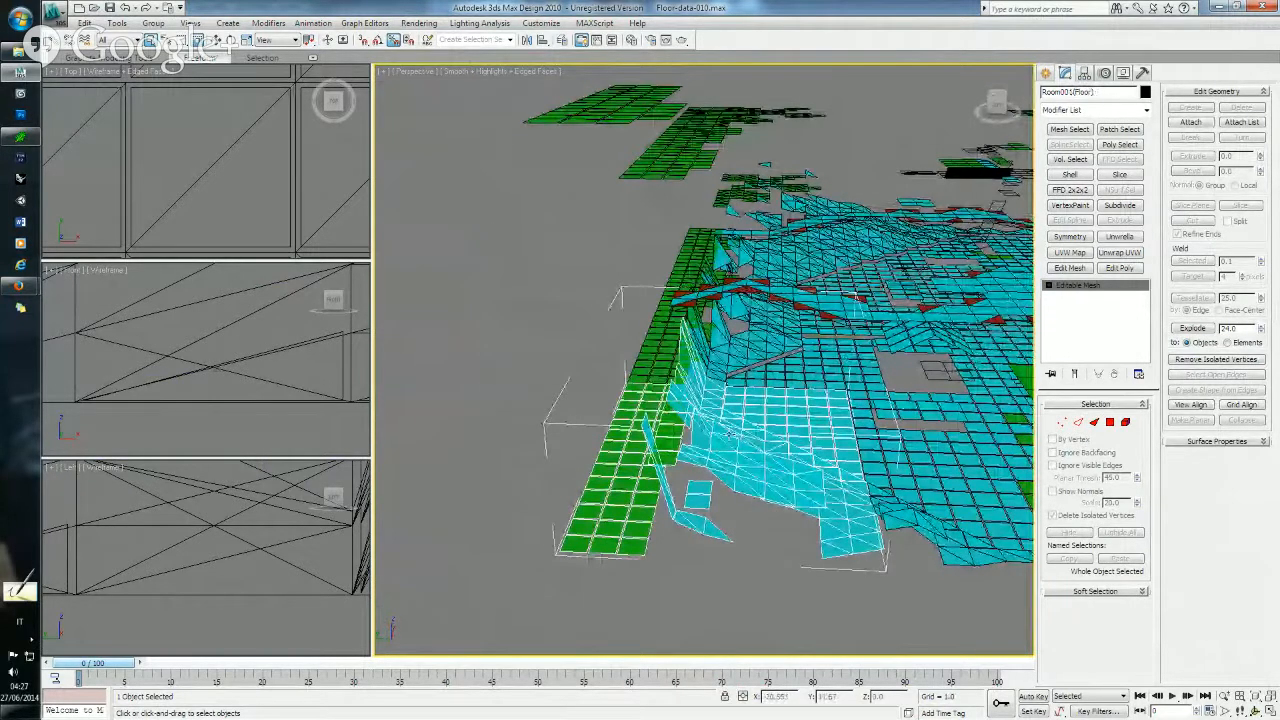
- Compare the Room001 floor with the neighbouring Room005 floor, selecting Room005(Floor) to examine the area it covers
alt+middle_drag(690, 440, 690, 403)
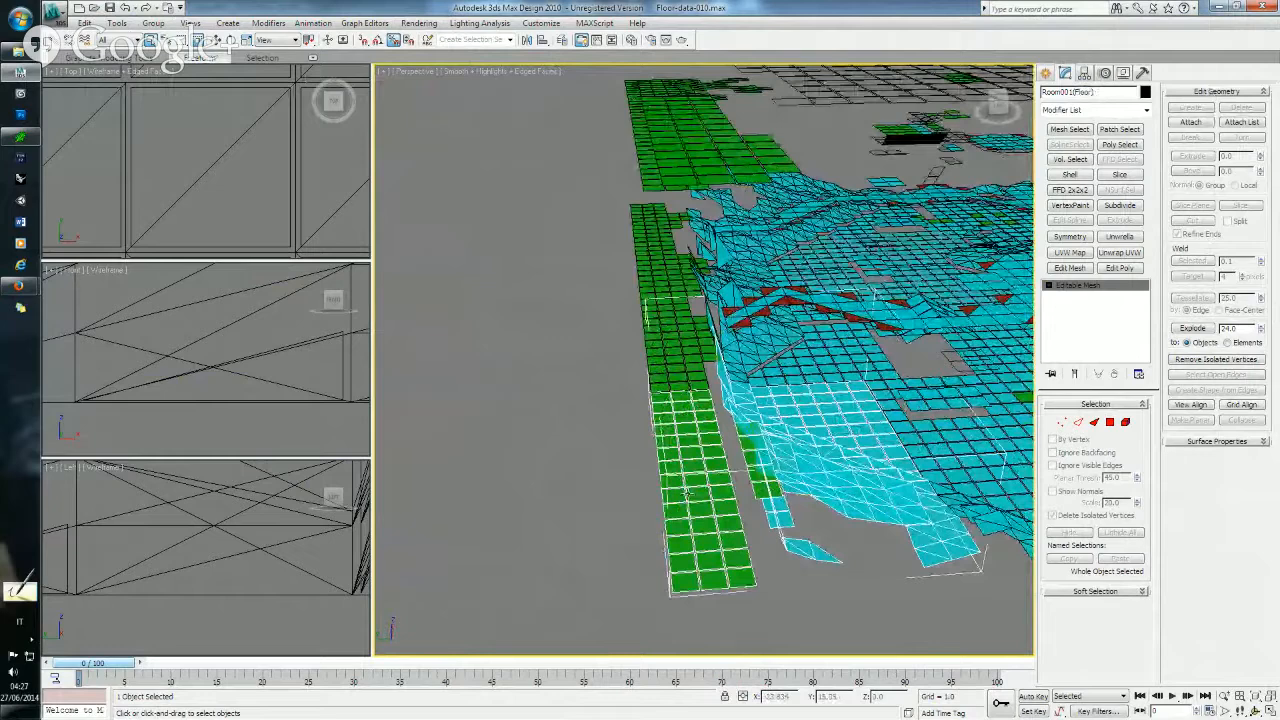
alt+middle_drag(787, 398, 749, 380)
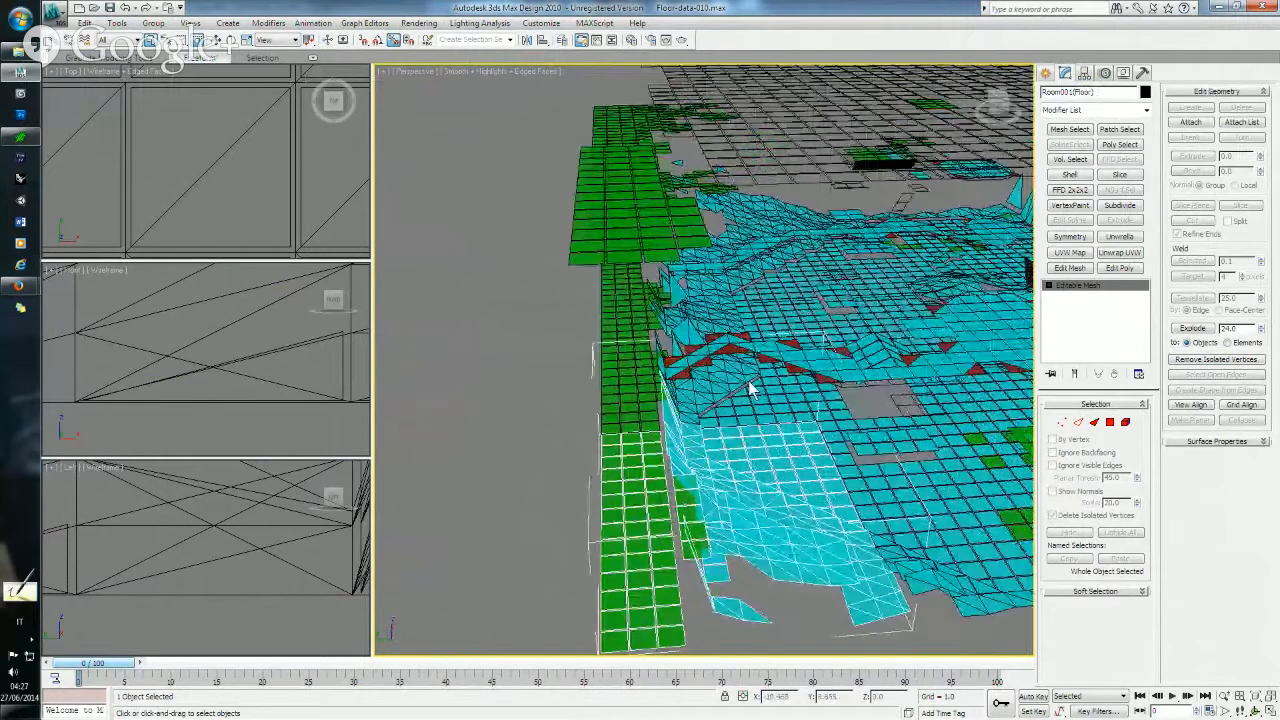
click(773, 345)
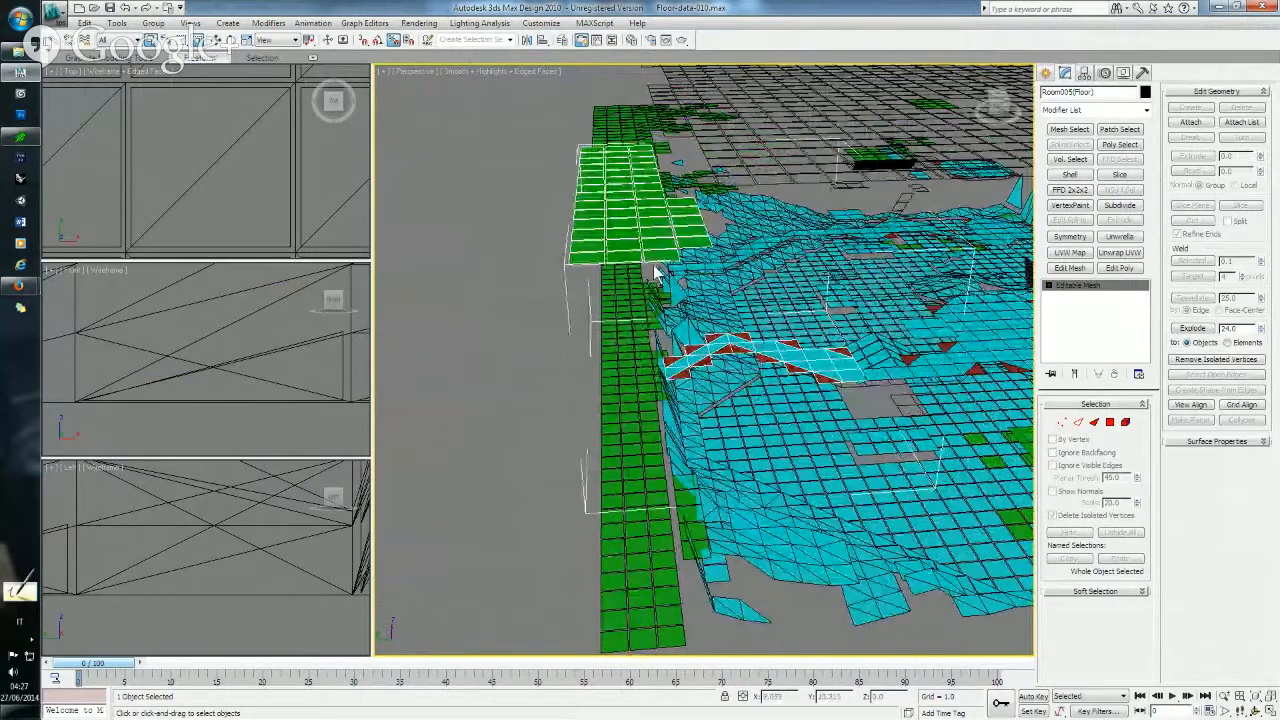
mouse_move(736, 322)
alt+middle_down()
mouse_move(677, 315)
mouse_move(722, 330)
alt+middle_up()
alt+middle_drag(714, 408, 760, 530)
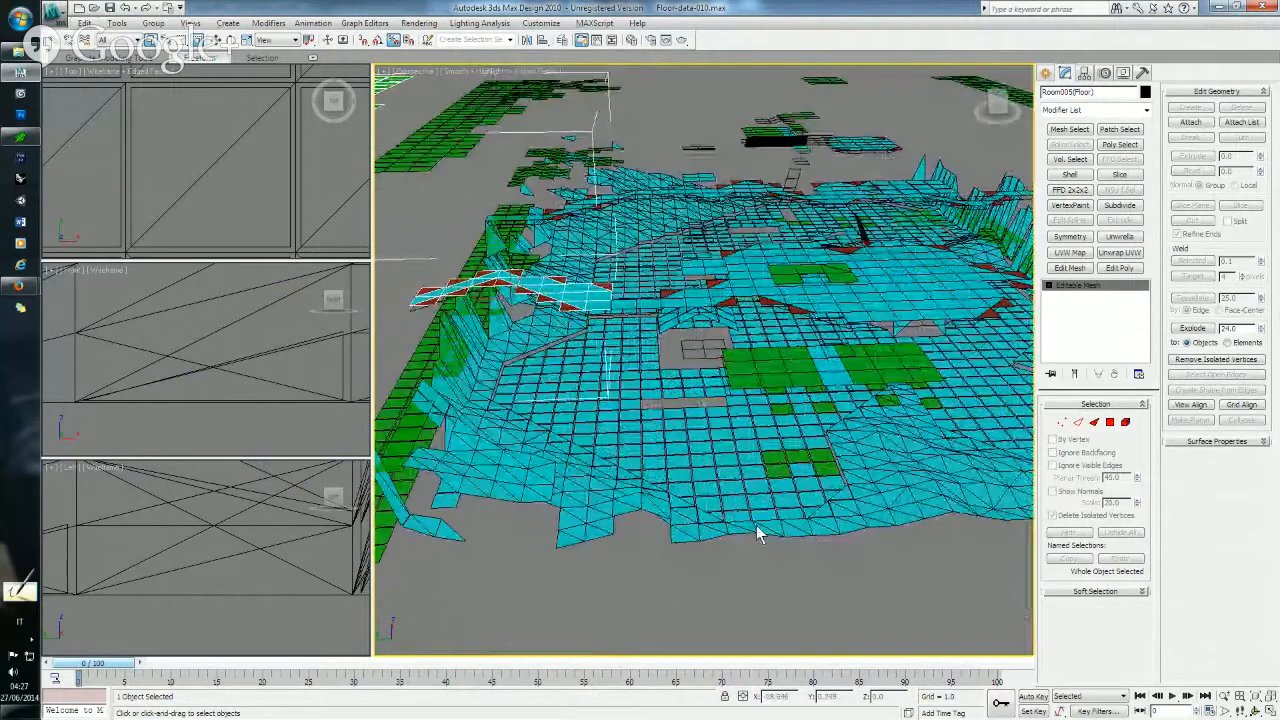
- Select Room002(Floor) and examine its green tiles, the adjoining red triangles and the neighbouring blue floor from several angles
click(789, 474)
alt+middle_drag(789, 474, 764, 427)
scroll(764, 427, up, 3)
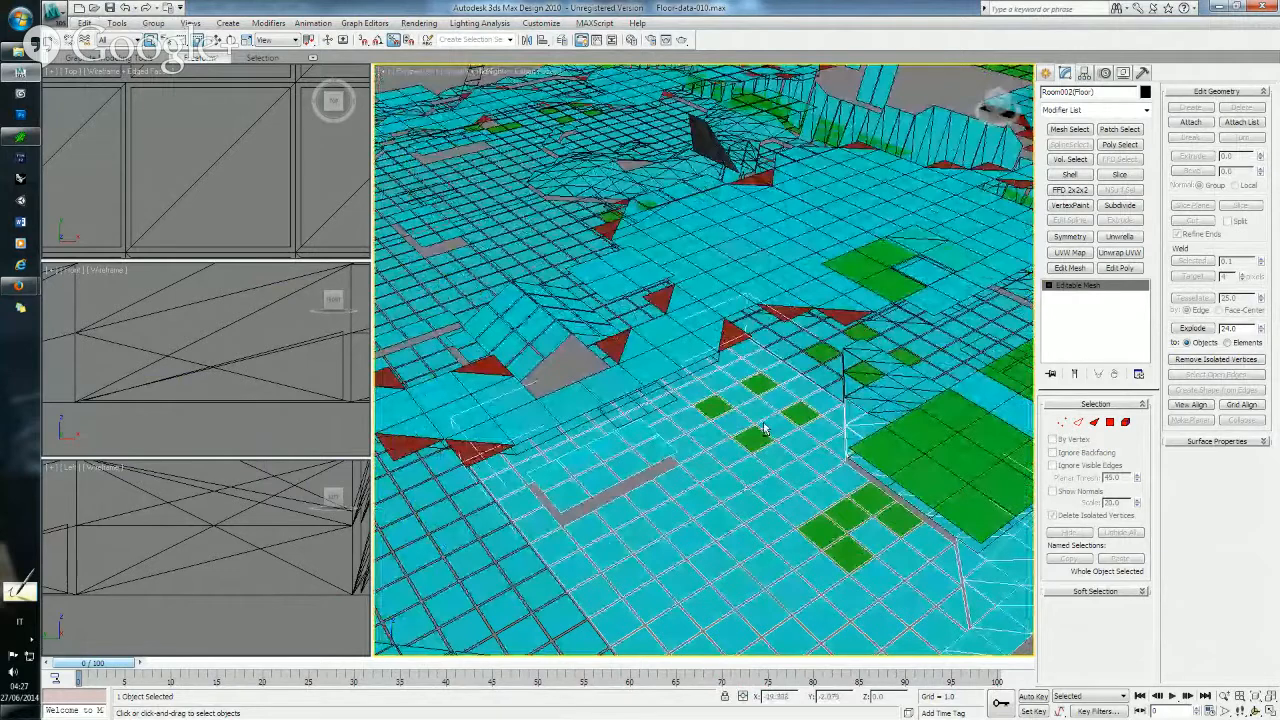
alt+middle_drag(764, 427, 720, 404)
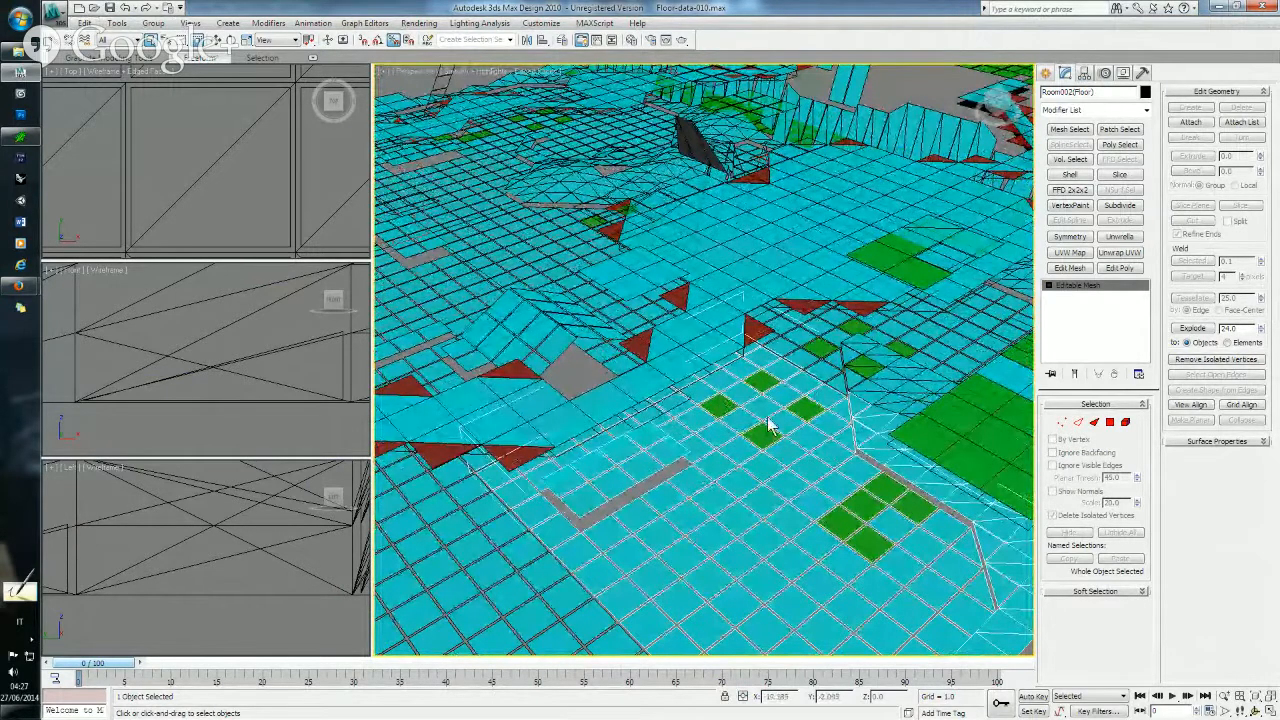
middle_drag(745, 385, 735, 360)
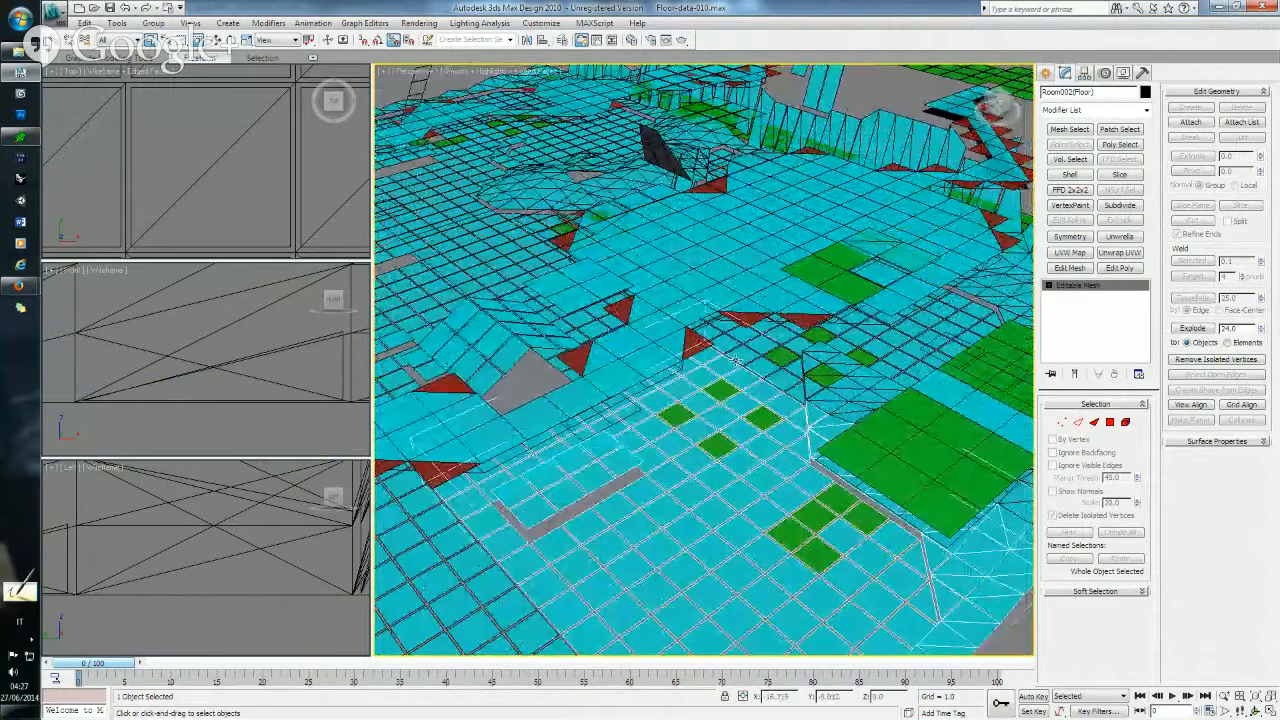
alt+middle_drag(735, 358, 862, 500)
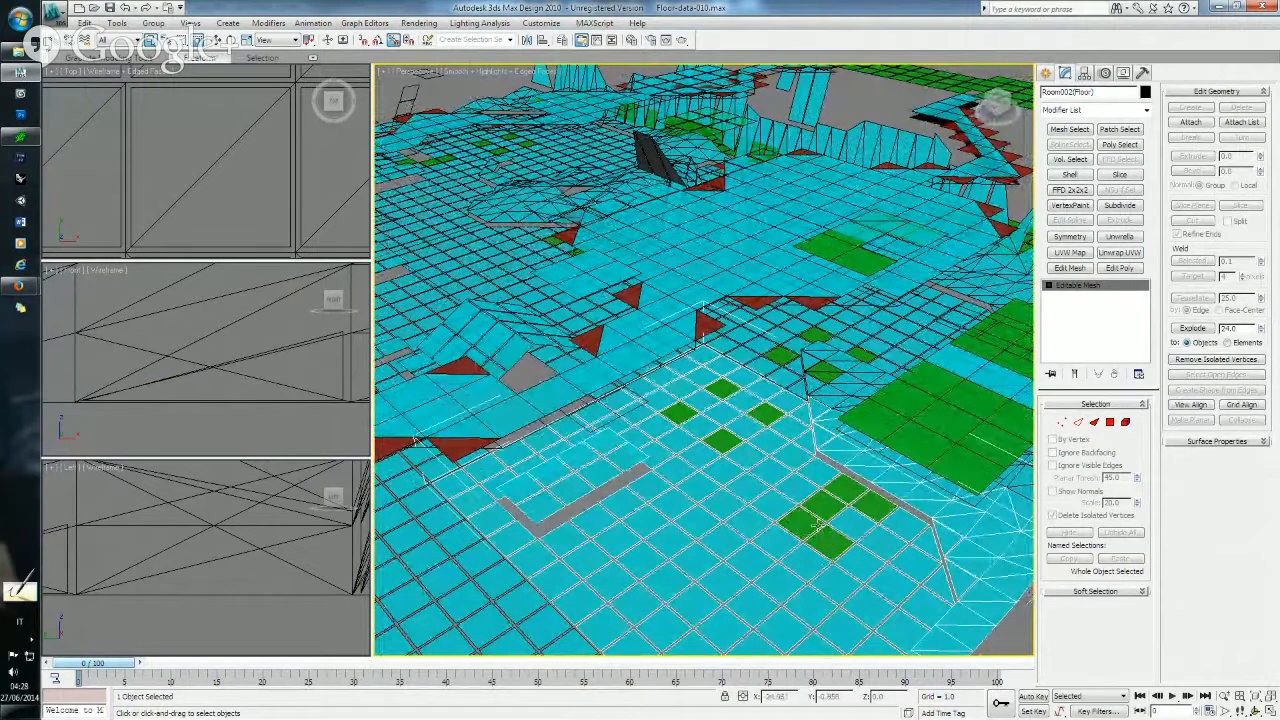
middle_drag(814, 434, 781, 517)
middle_drag(778, 470, 766, 354)
scroll(766, 354, up, 4)
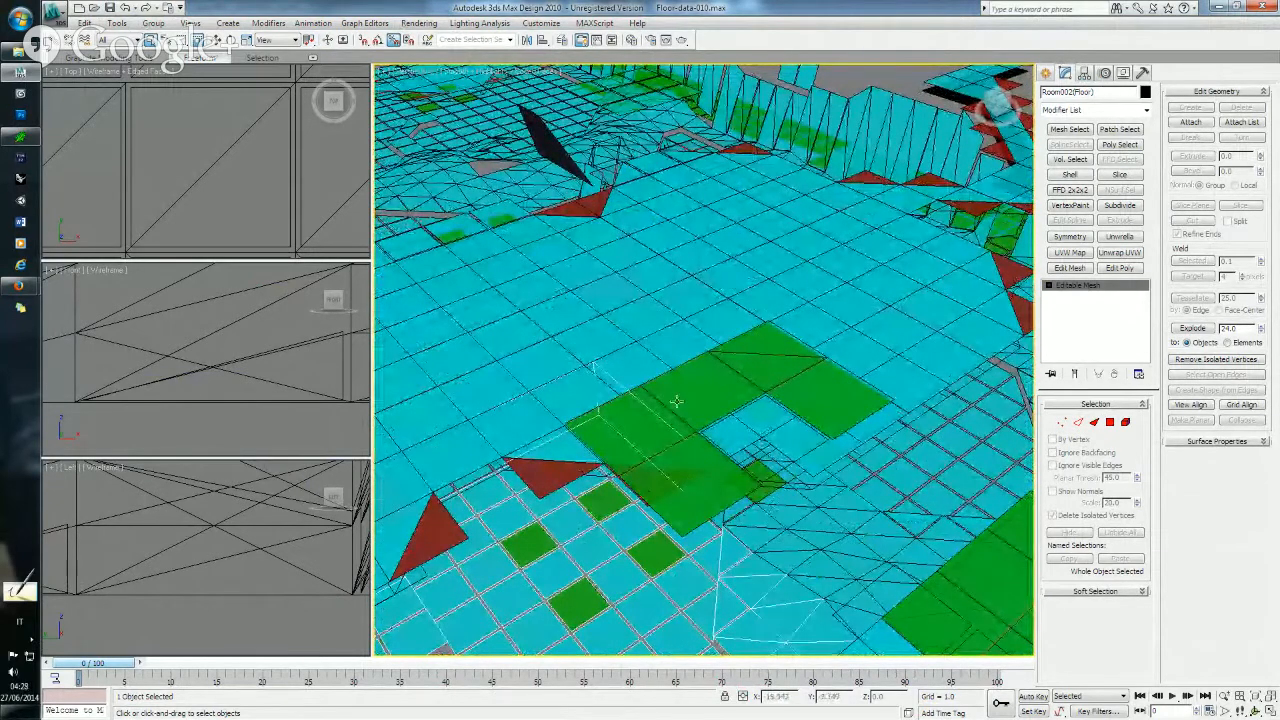
alt+middle_drag(711, 375, 747, 475)
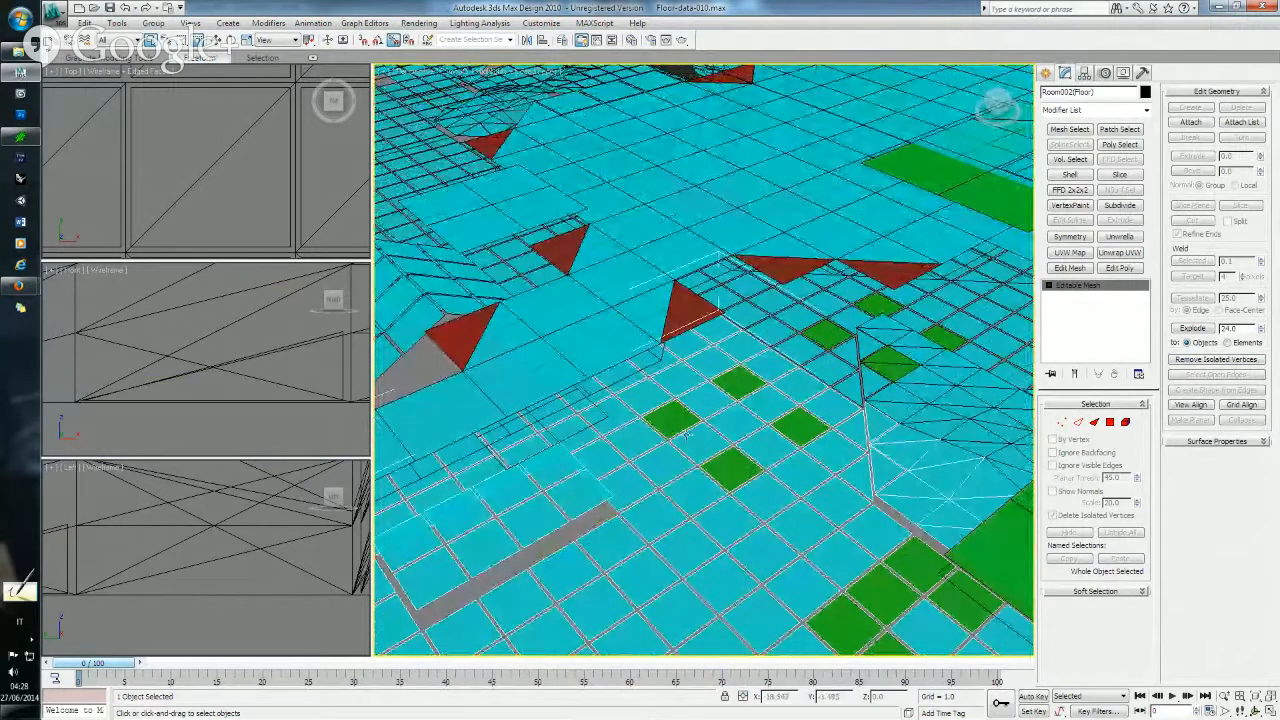
alt+middle_drag(685, 431, 764, 365)
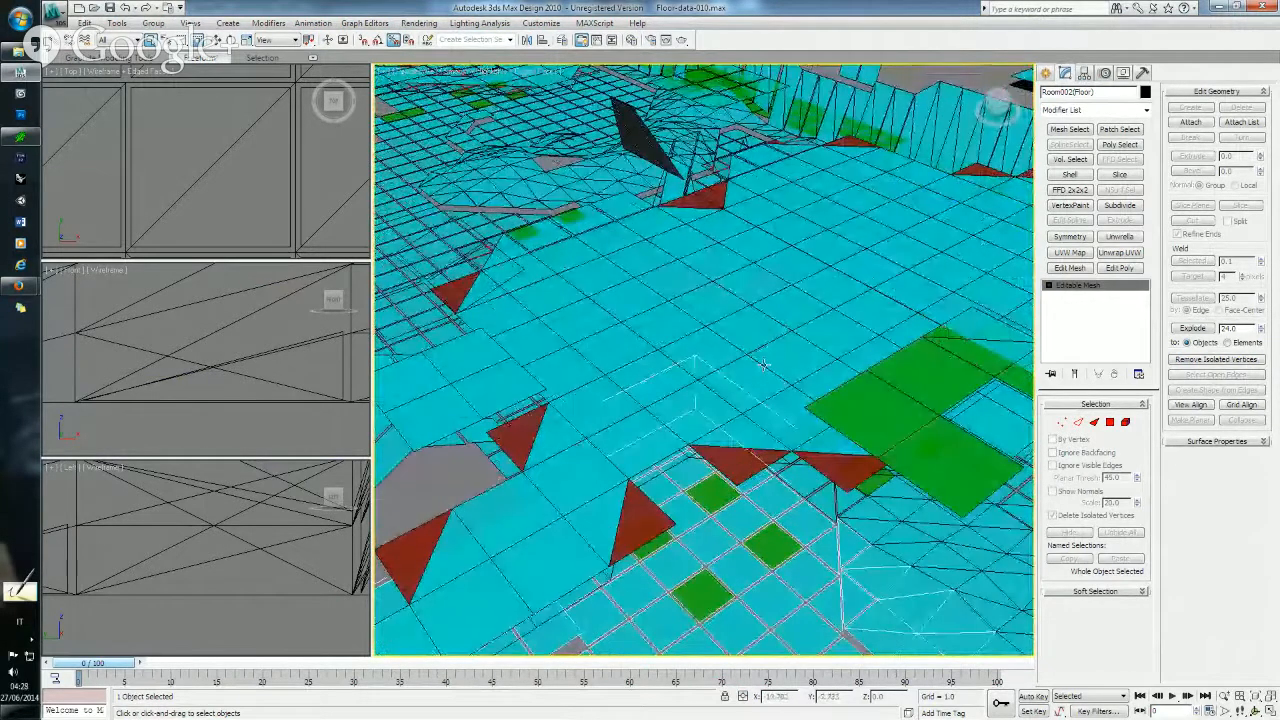
- Select Room006(Floor), inspect Room002(Ceiling) from below, and reselect Room006(Floor) to compare the areas they cover
click(756, 300)
scroll(755, 295, down, 3)
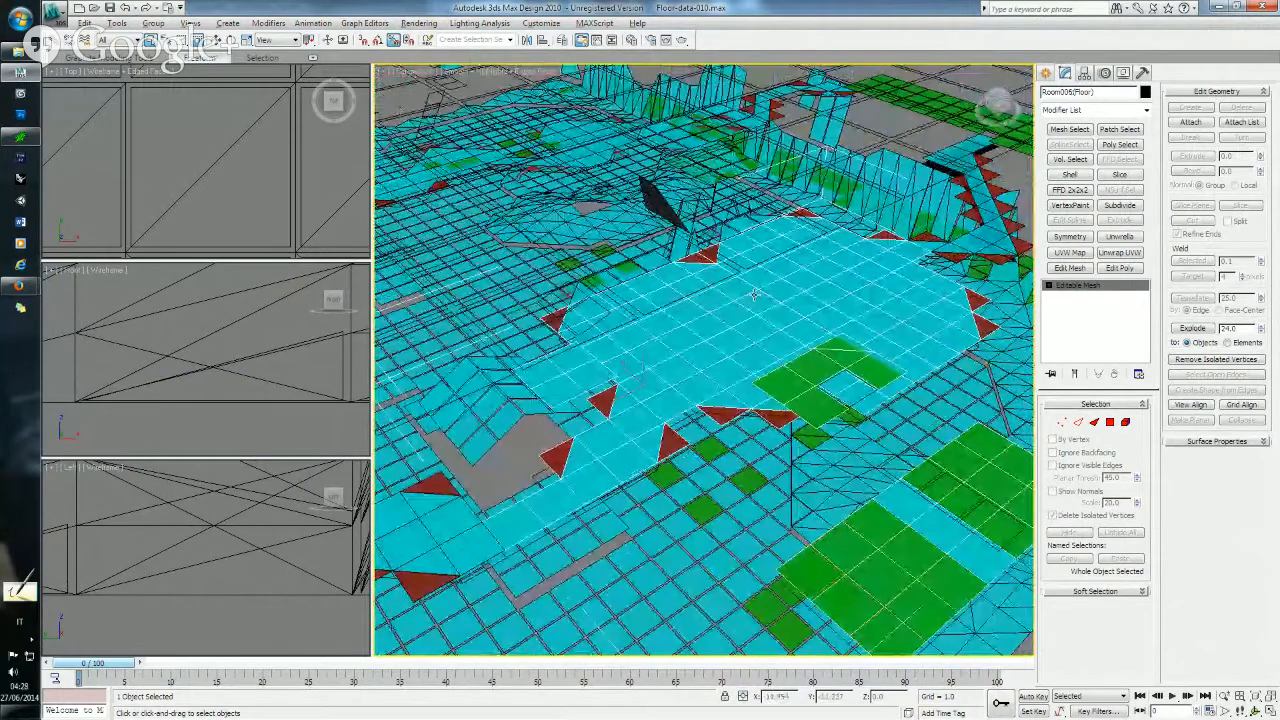
alt+middle_drag(755, 295, 739, 329)
mouse_move(744, 376)
alt+middle_down()
mouse_move(768, 280)
mouse_move(741, 372)
alt+middle_up()
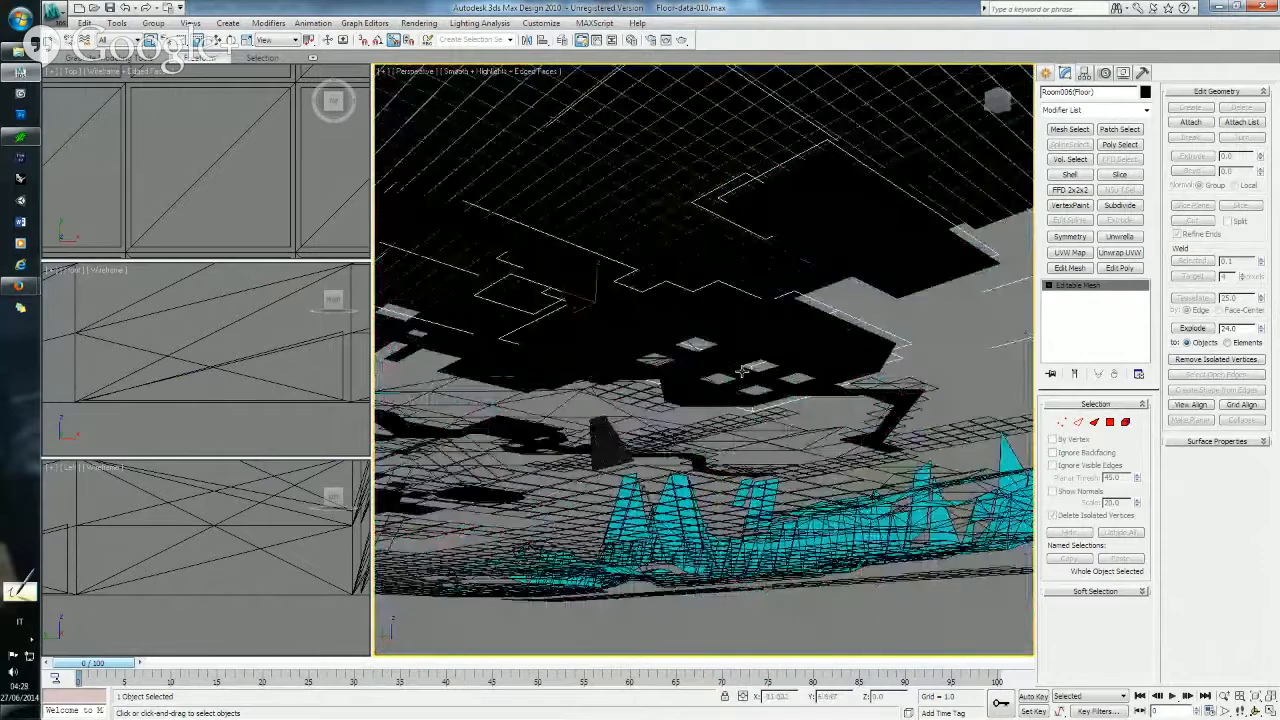
click(765, 317)
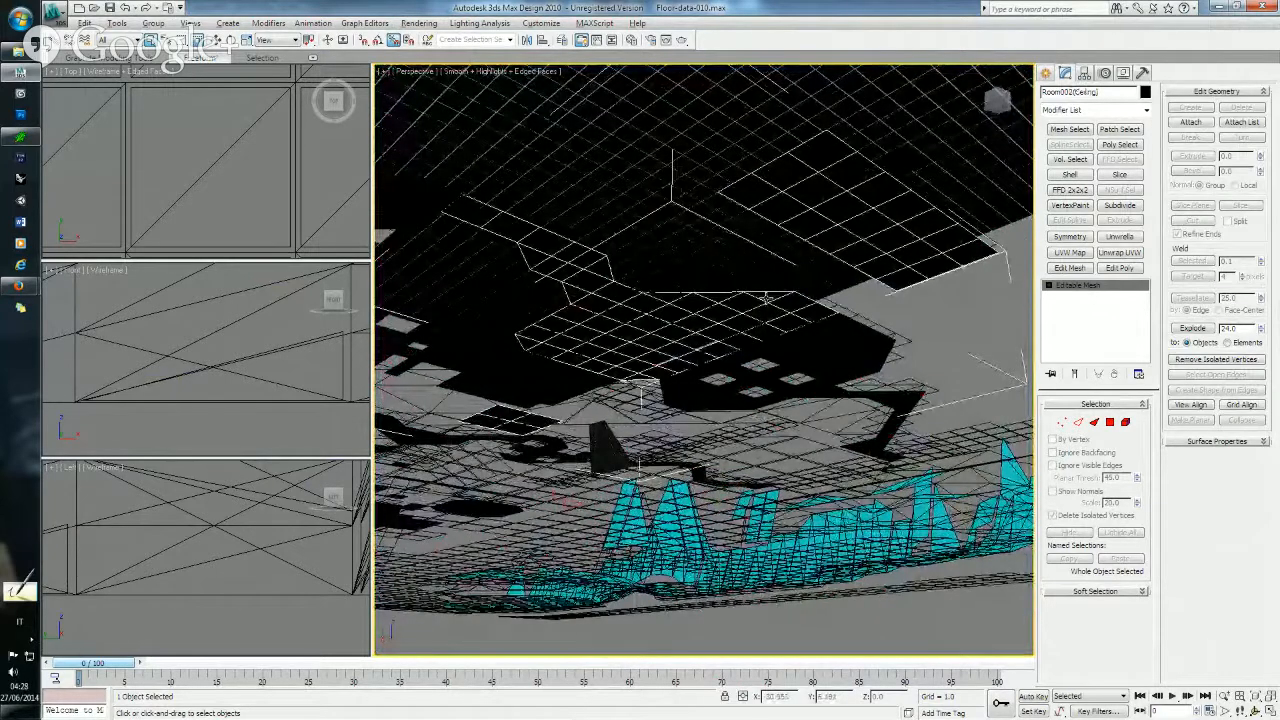
alt+middle_drag(766, 297, 760, 372)
click(682, 449)
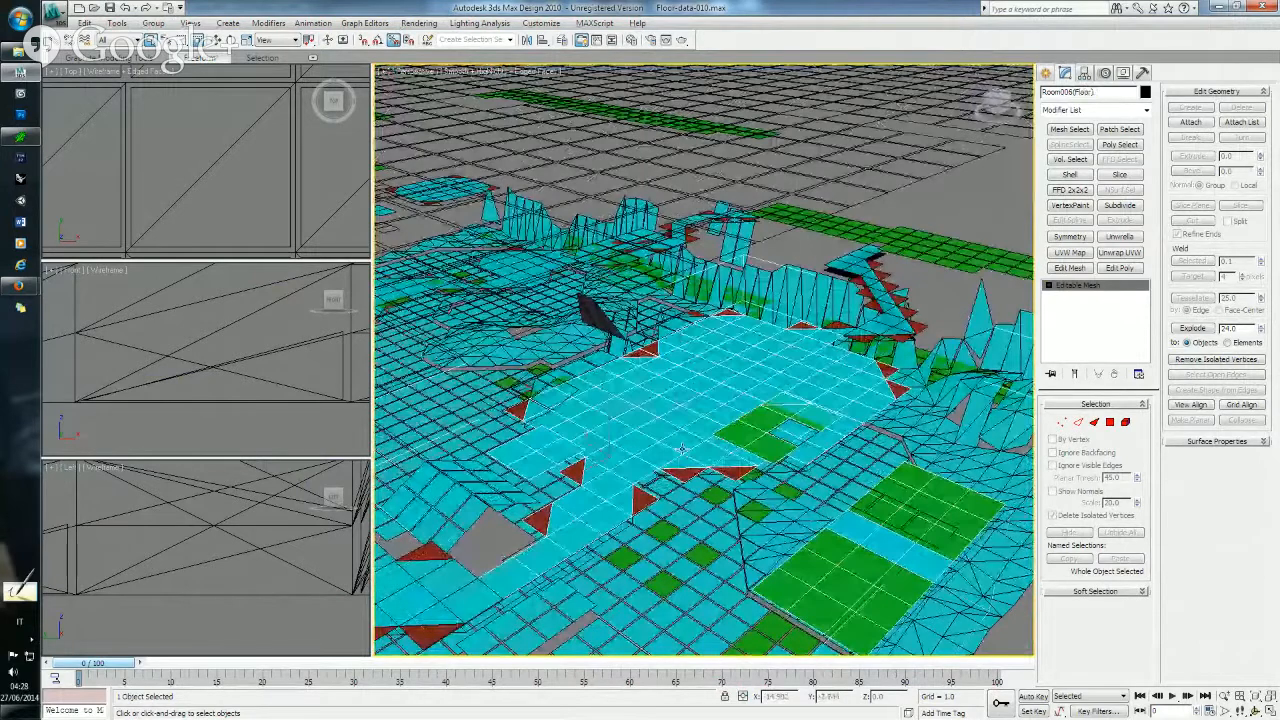
- Examine the green tiles and red edge triangles of Room006(Floor) up close and within the whole level
scroll(682, 449, up, 3)
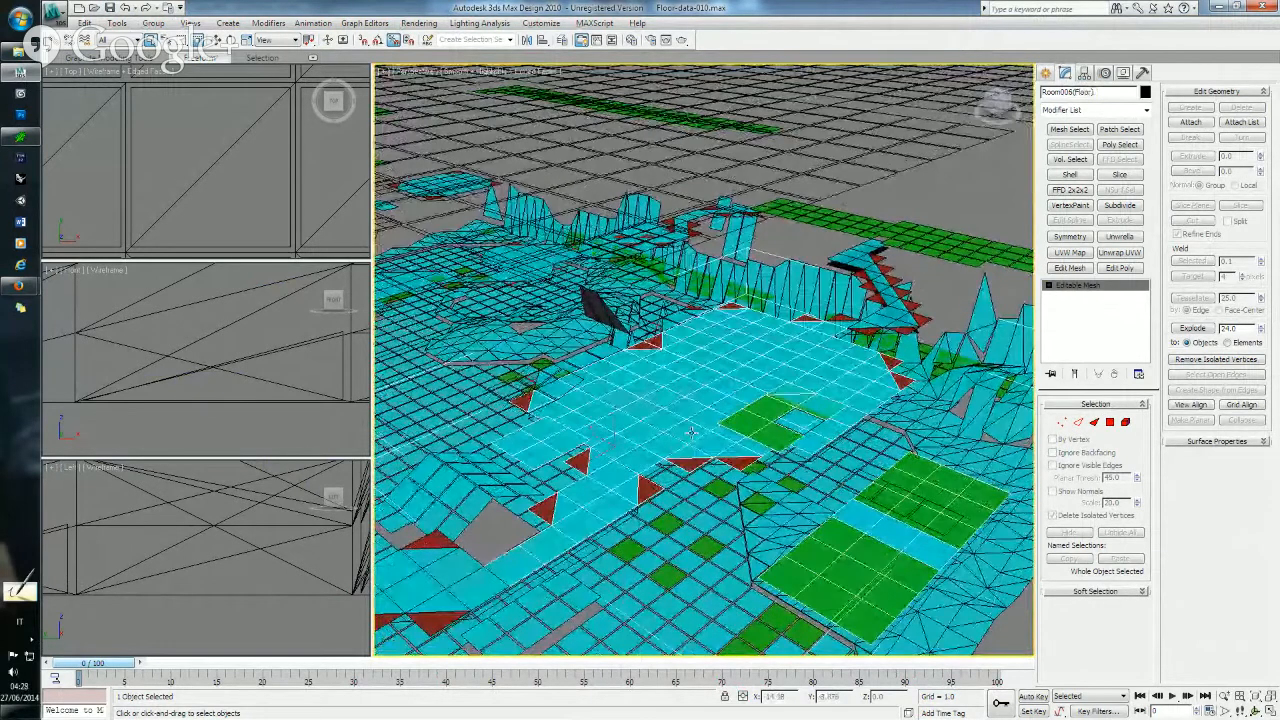
middle_drag(692, 432, 712, 425)
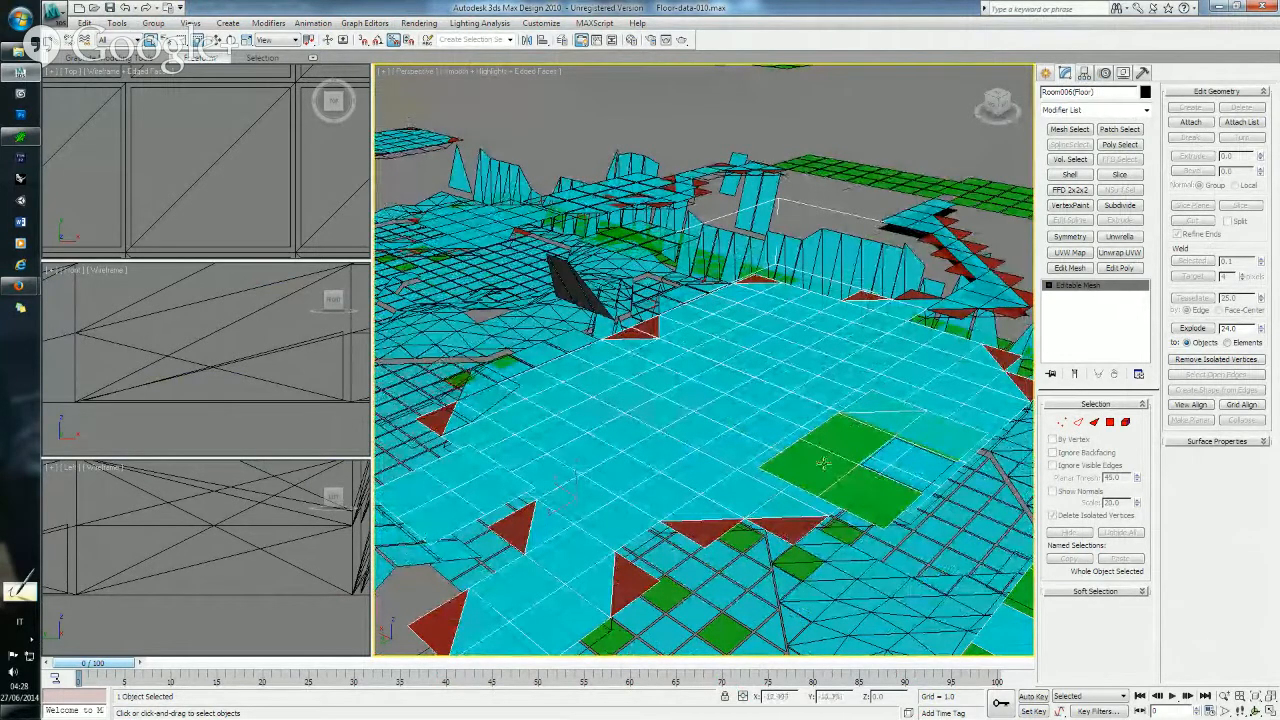
scroll(757, 361, down, 4)
alt+middle_drag(773, 337, 757, 315)
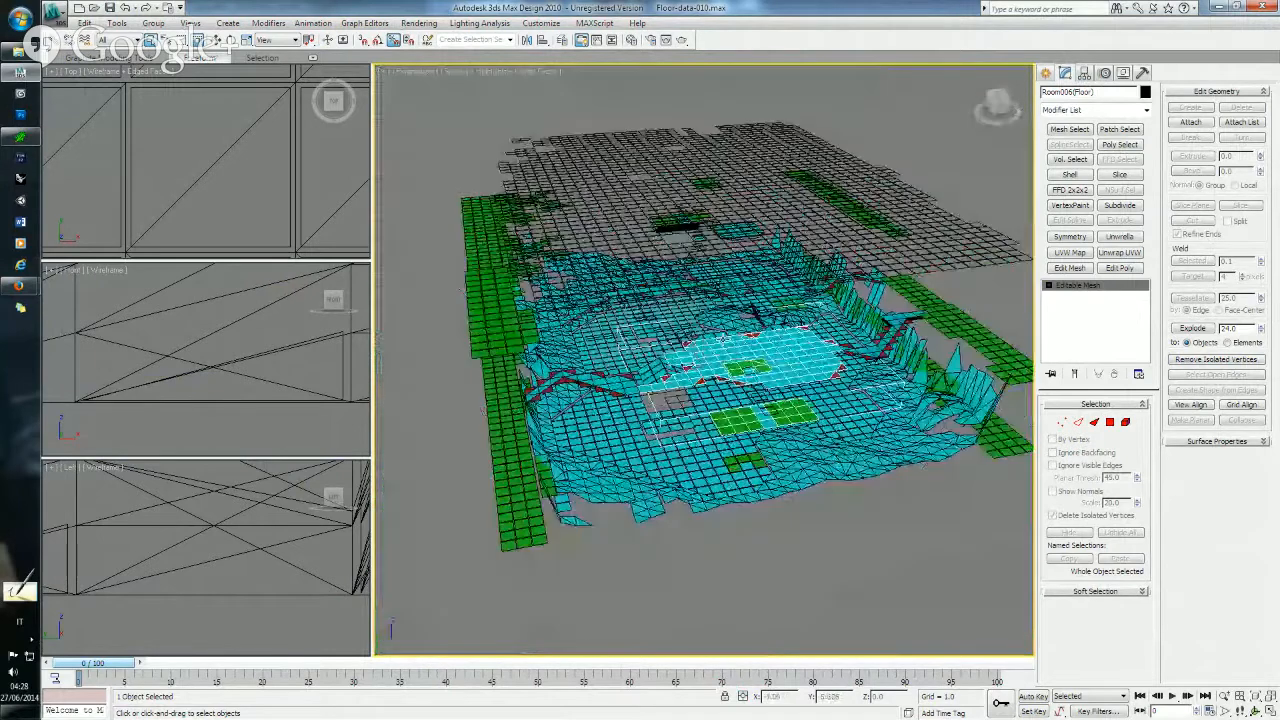
- Select all the floor and ceiling geometry, clear the selection, and view the level as a whole
scroll(750, 330, down, 3)
drag(449, 143, 918, 484)
click(856, 475)
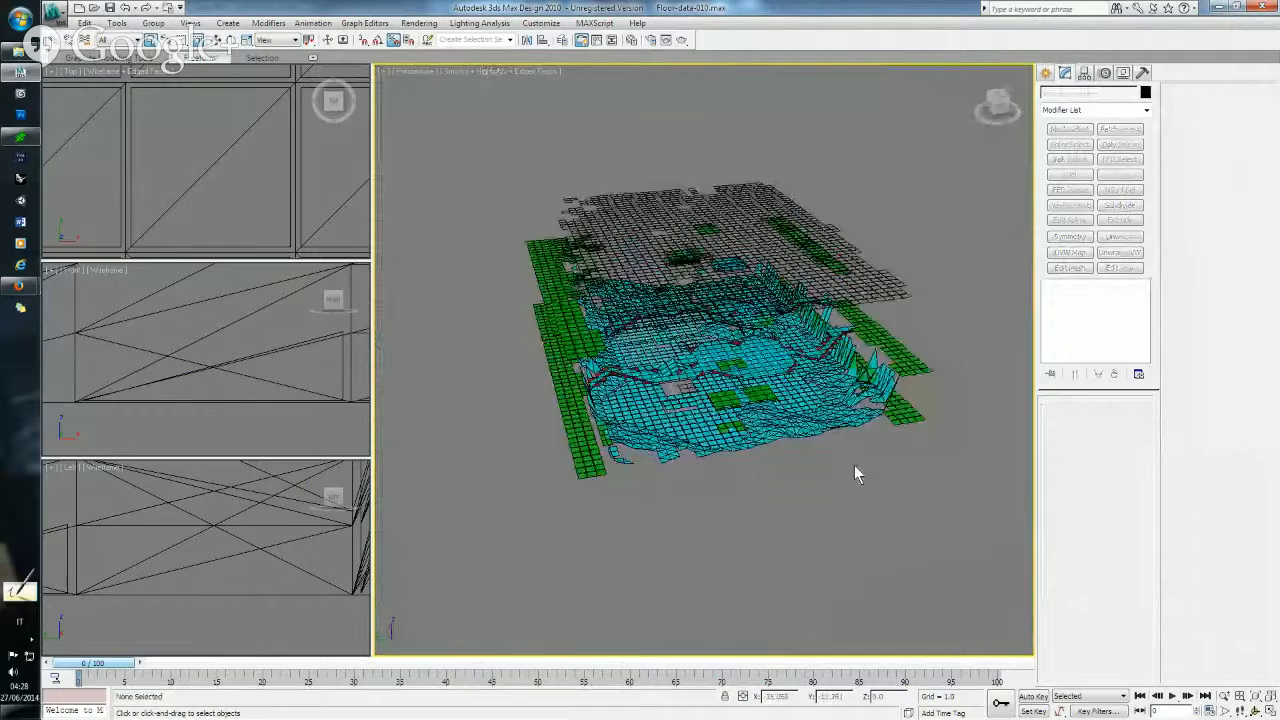
scroll(854, 465, up, 3)
alt+middle_drag(712, 470, 752, 406)
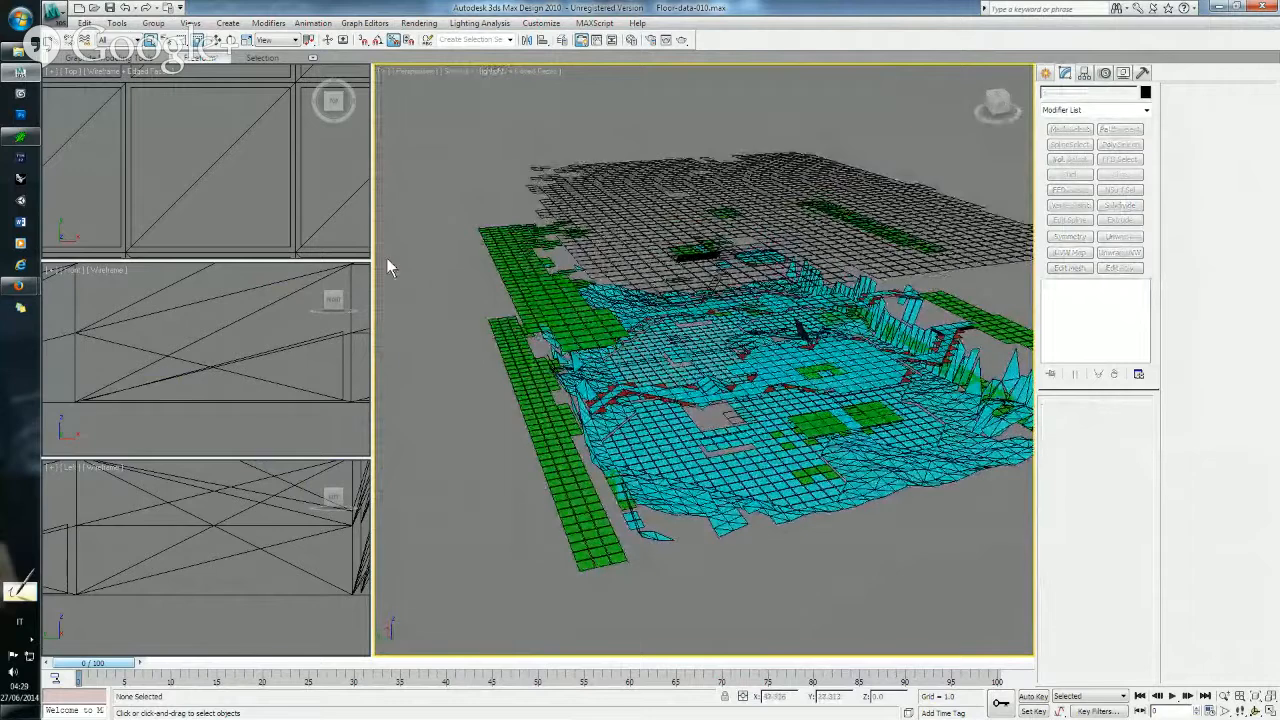
- Switch to the TR-HyperSquare-DEV window in Windows Explorer and return to the Meta2tr_OOO folder
mouse_move(28, 64)
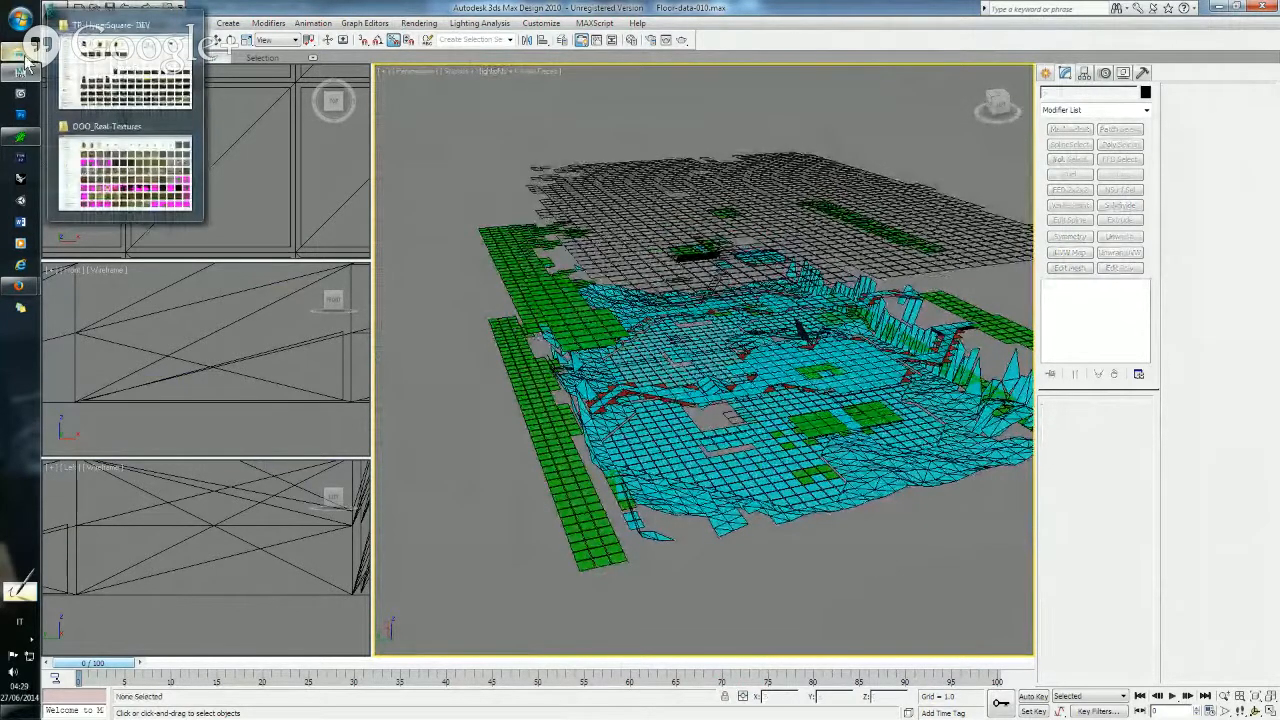
click(140, 28)
click(85, 25)
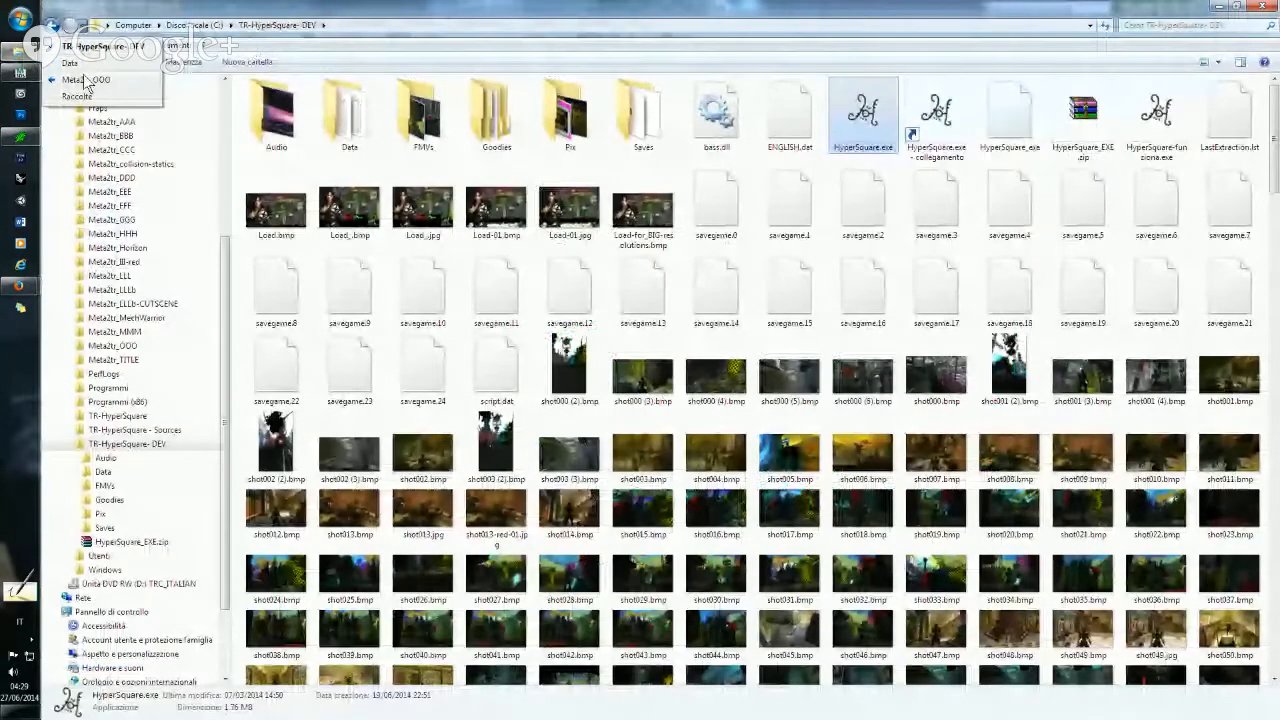
click(84, 81)
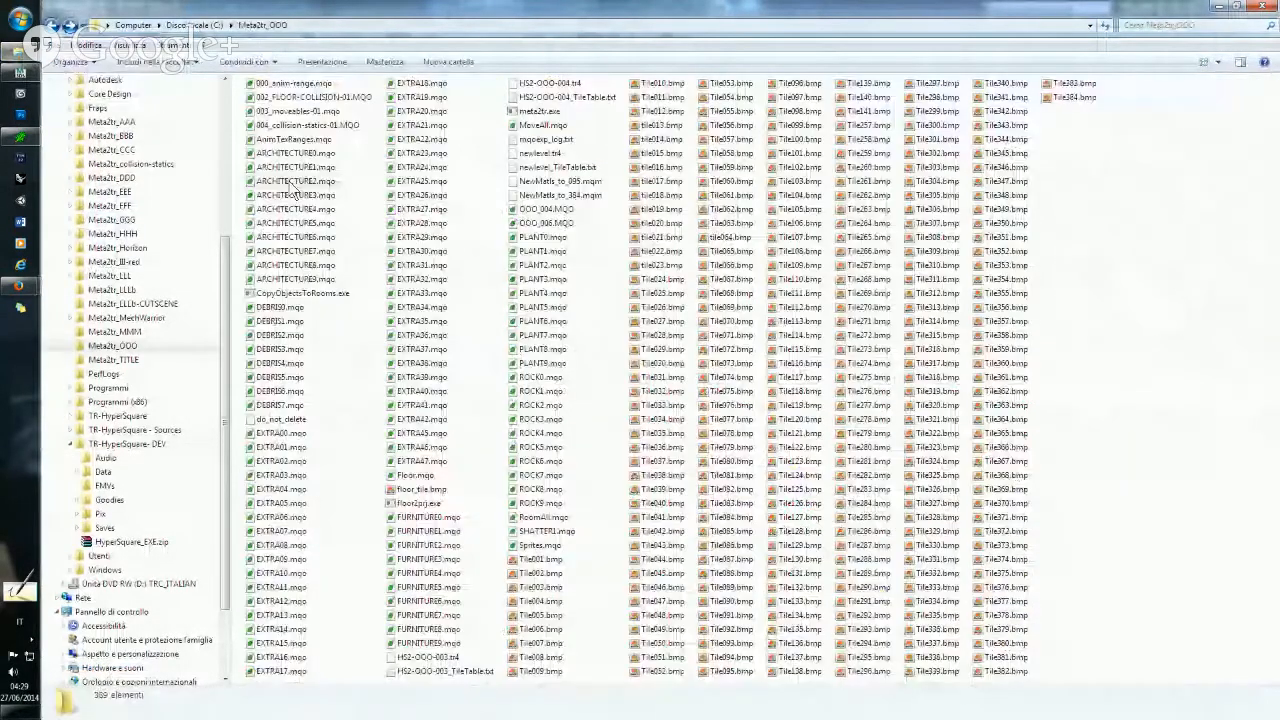
- Point out floor2prj.exe and 002_FLOOR-COLLISION-01.MQO in the Meta2tr_OOO folder and clear the selection
click(436, 504)
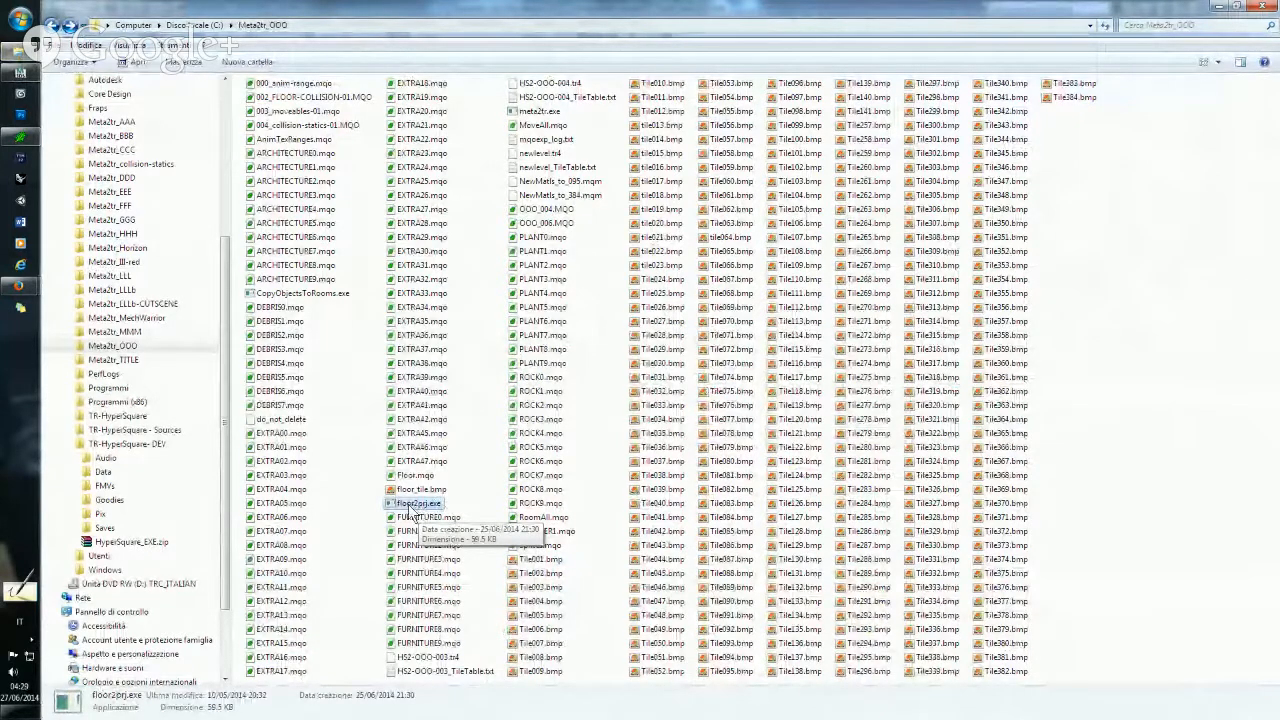
click(300, 98)
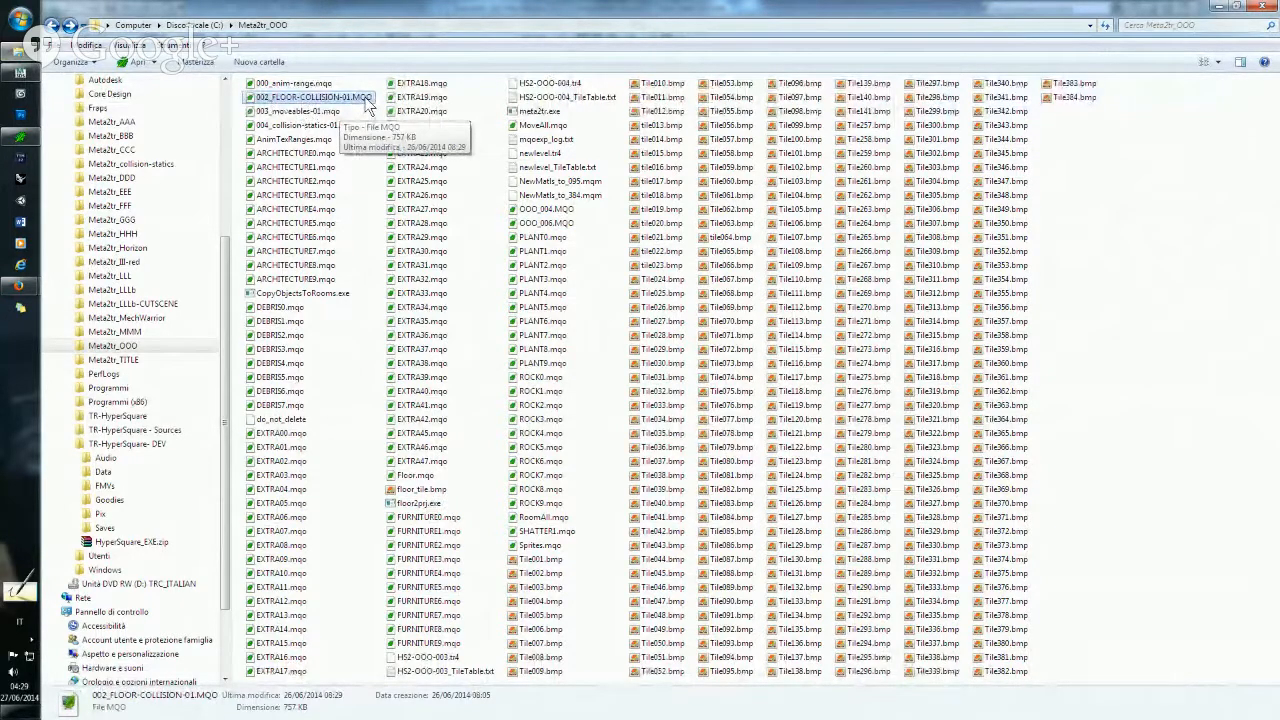
click(475, 431)
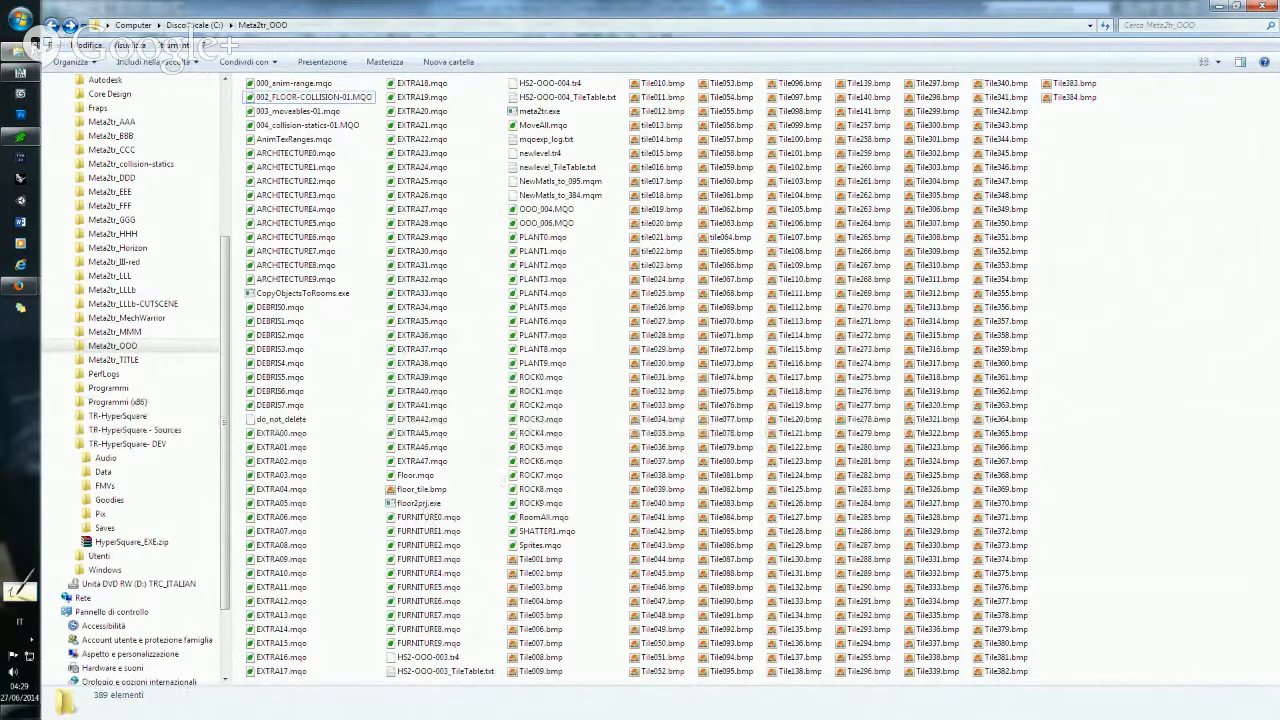
- Copy OOO_005.PRJ from the OOO project folder into the Meta2tr_OOO folder
right_click(22, 52)
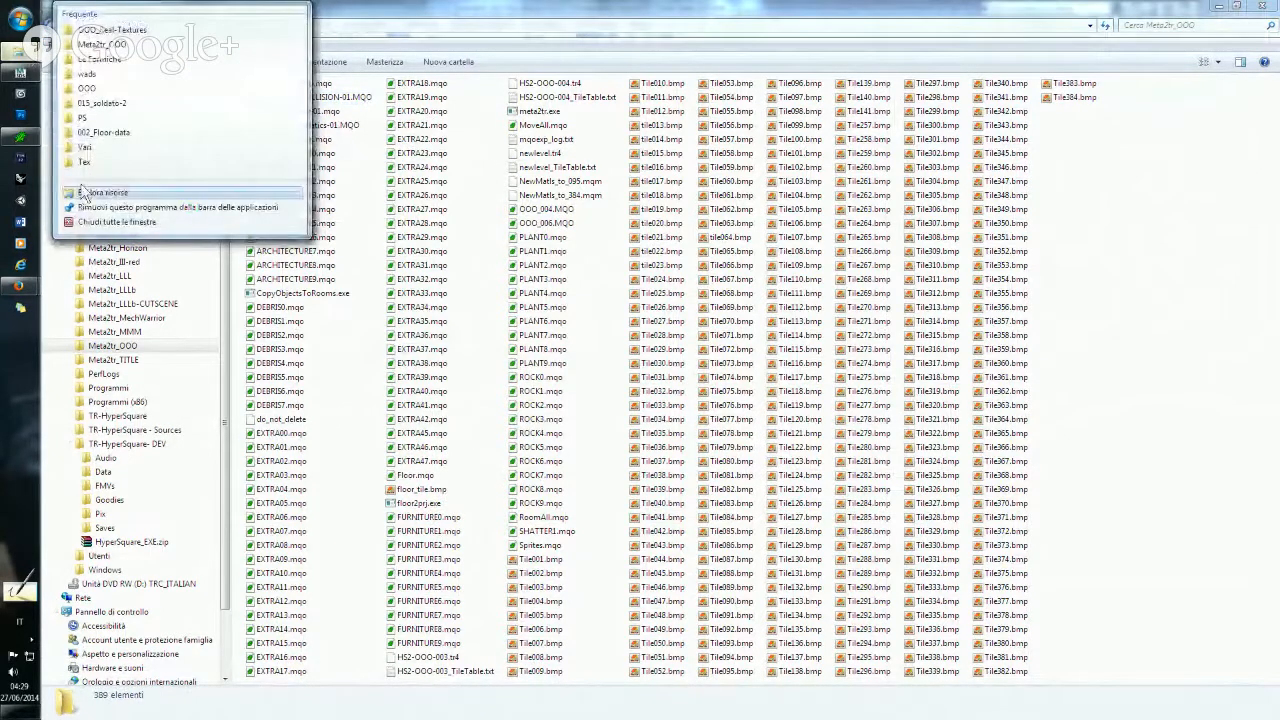
click(96, 90)
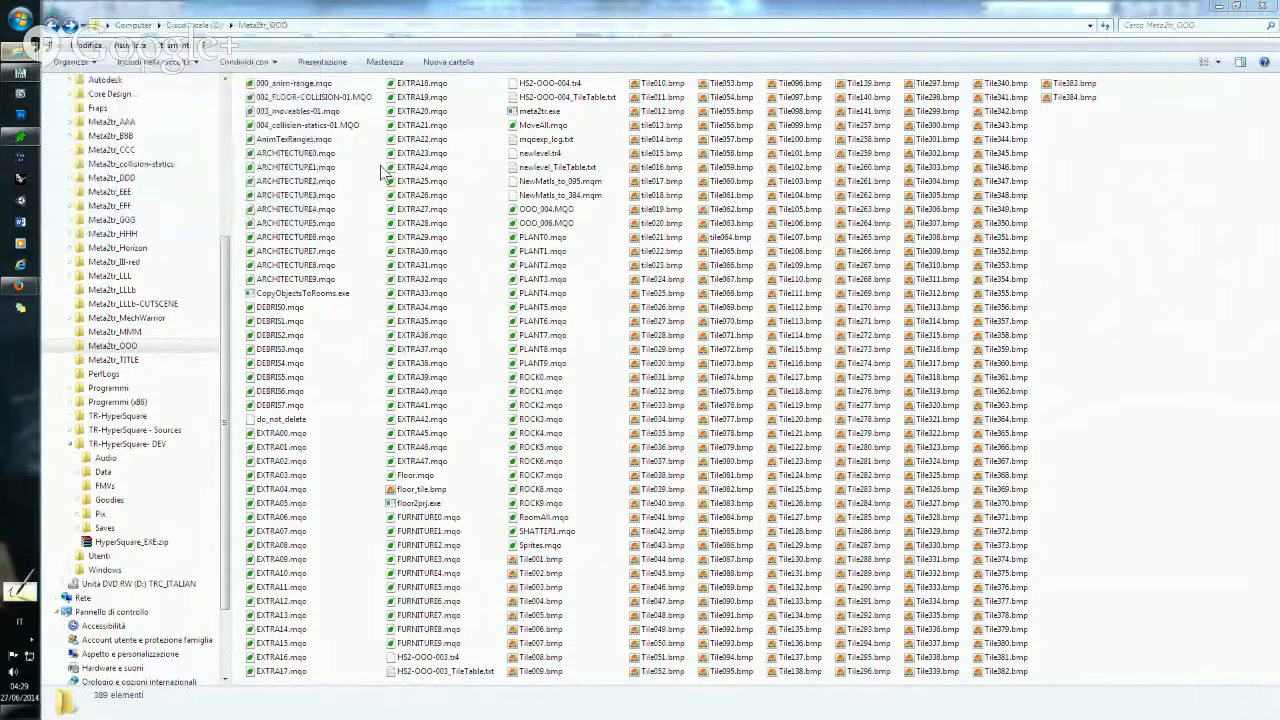
click(281, 170)
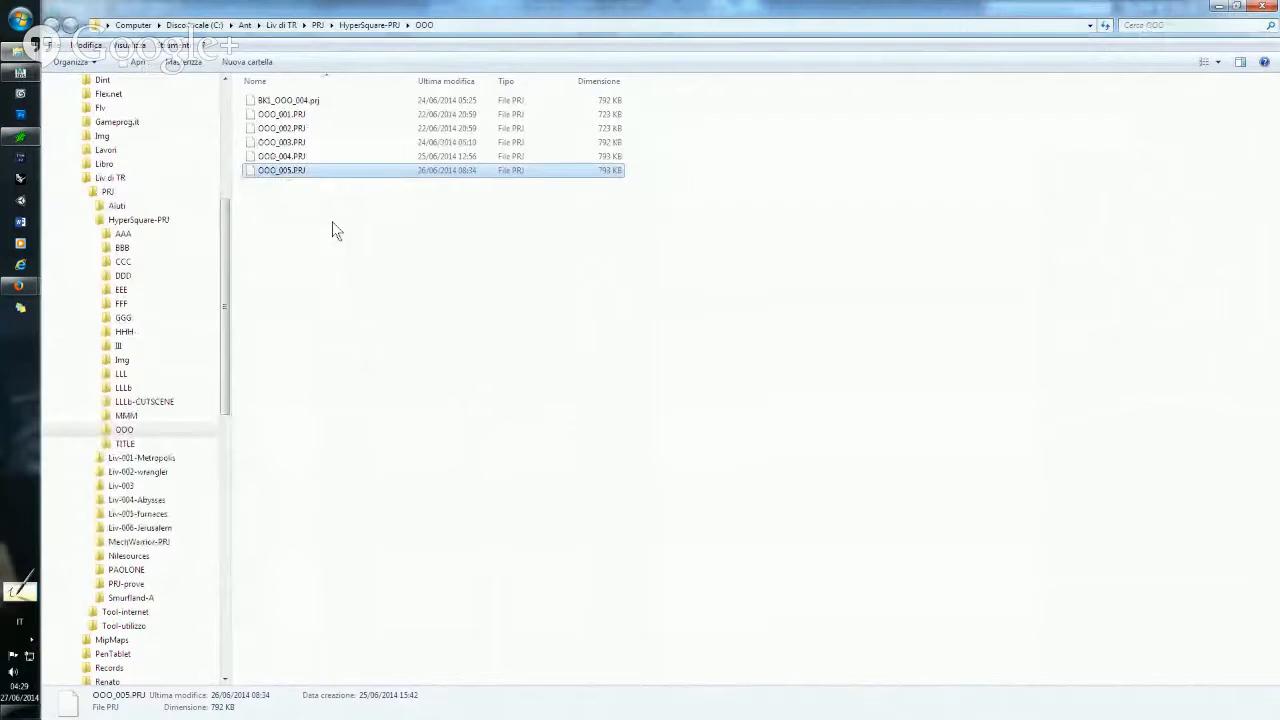
mouse_move(37, 62)
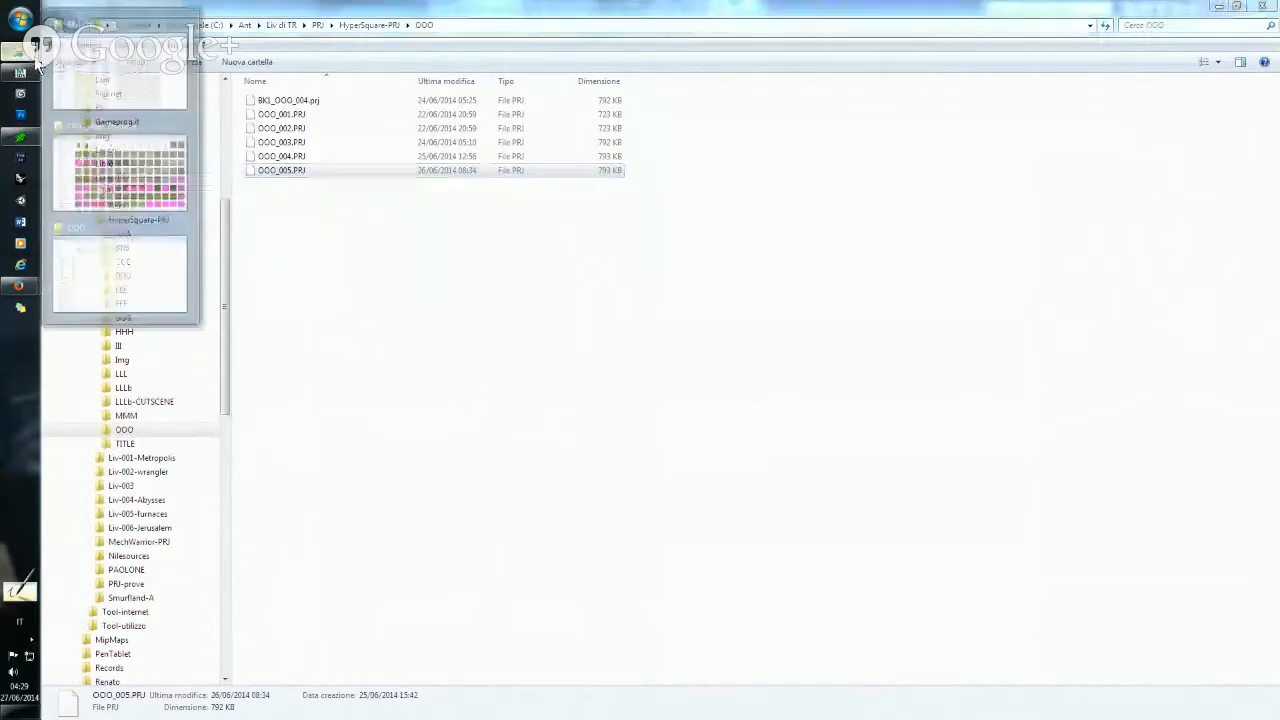
click(115, 81)
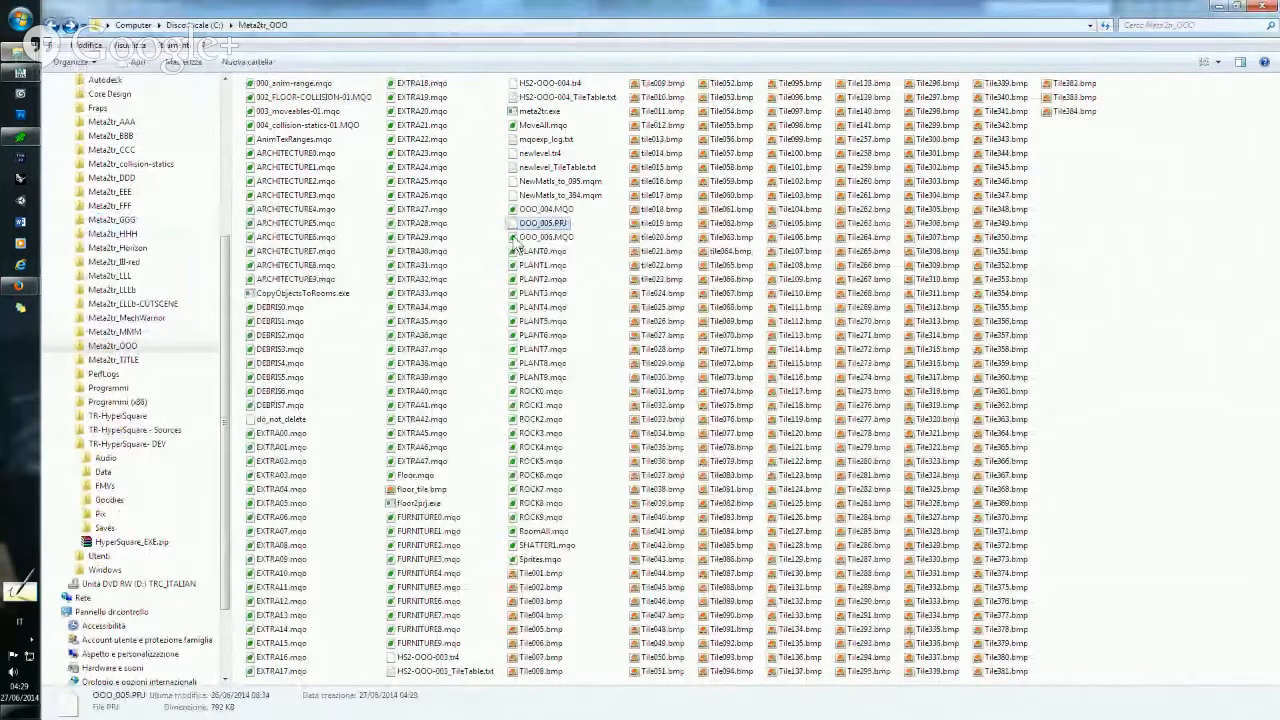
click(474, 261)
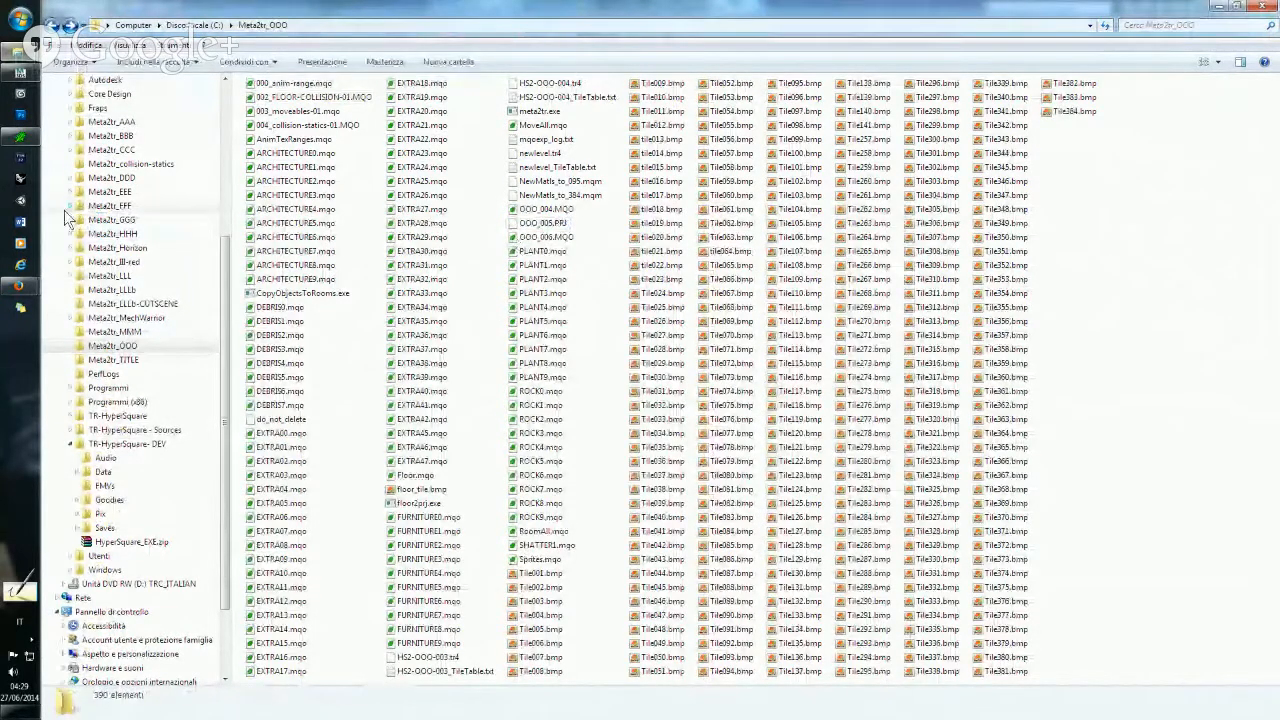
- Go to the TRLE folder in Windows Explorer and launch ngle.exe
mouse_move(20, 50)
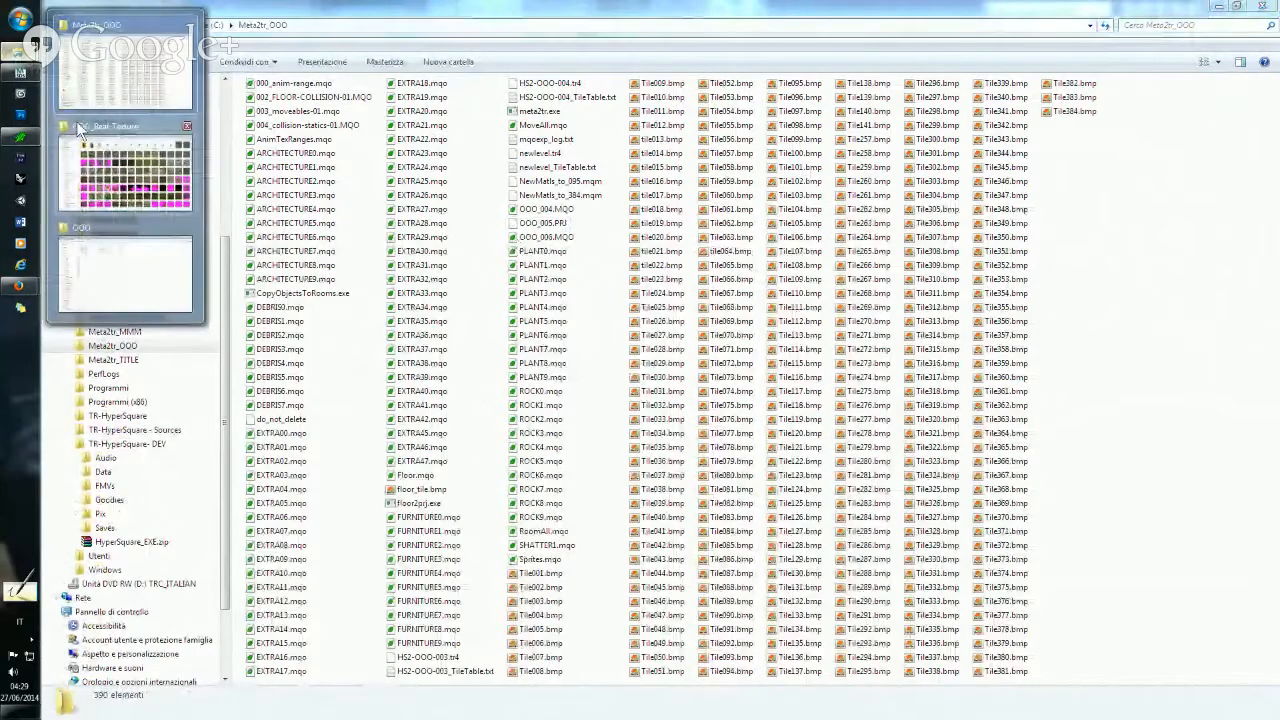
click(77, 123)
click(53, 26)
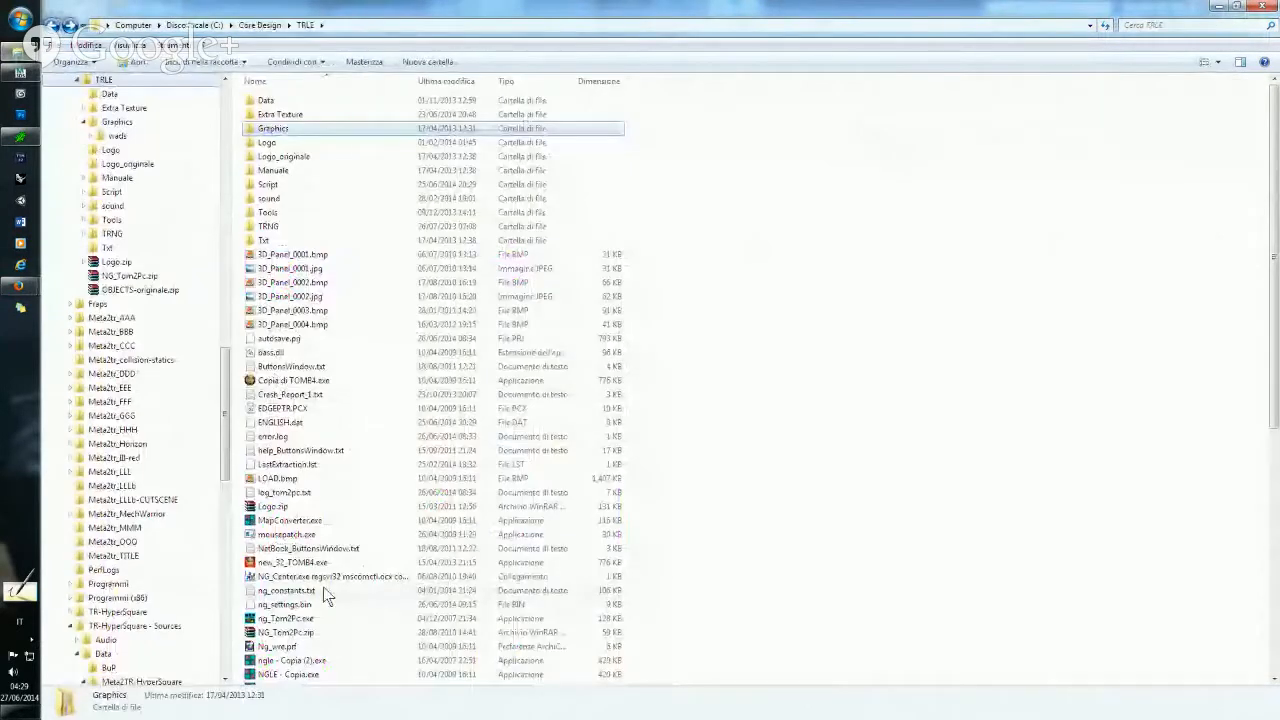
click(300, 563)
scroll(320, 540, down, 5)
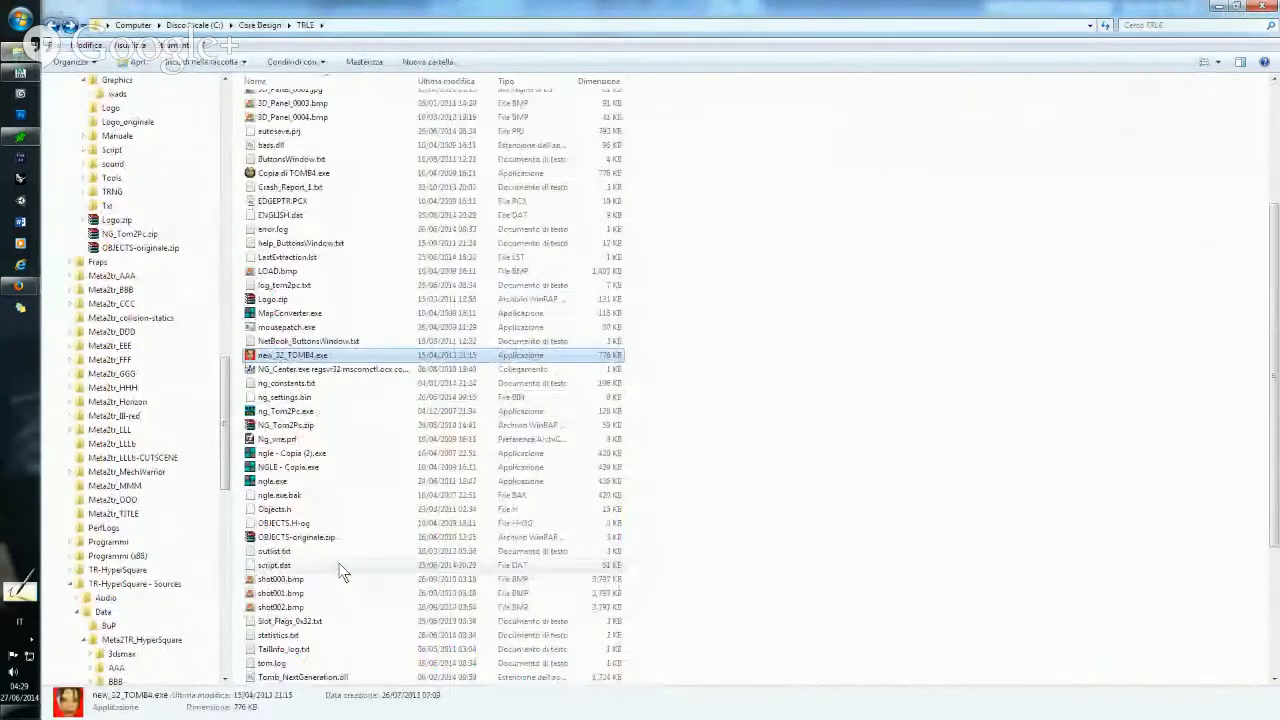
click(285, 483)
double_click(287, 483)
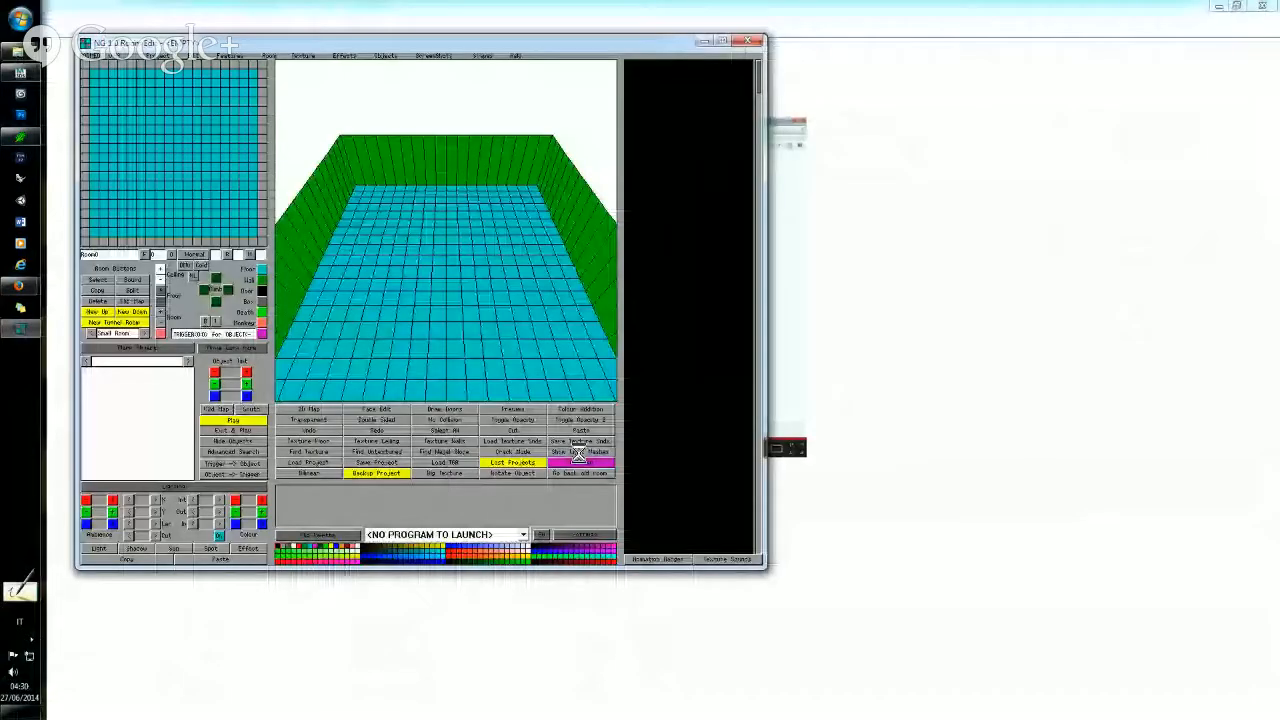
- Bring the NGLE room editor window to the front and load the last used project, OOO_005.PRJ
mouse_move(20, 329)
click(110, 281)
click(702, 408)
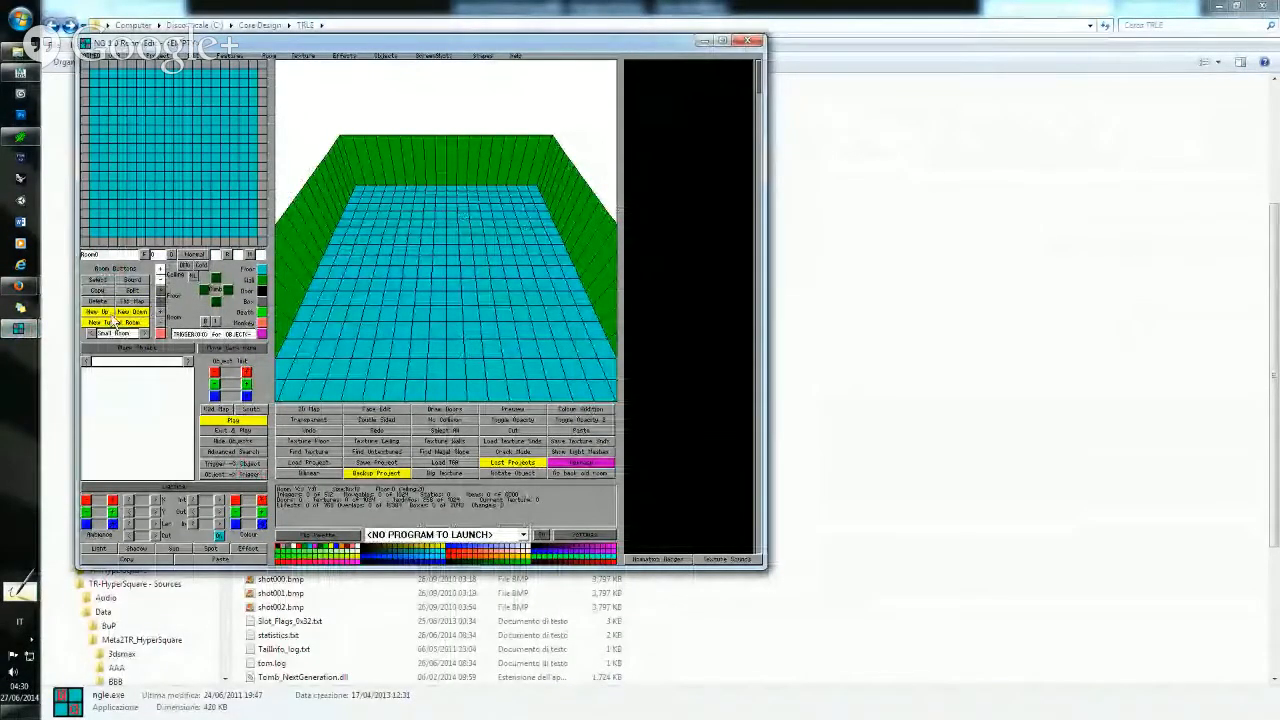
click(19, 329)
click(189, 341)
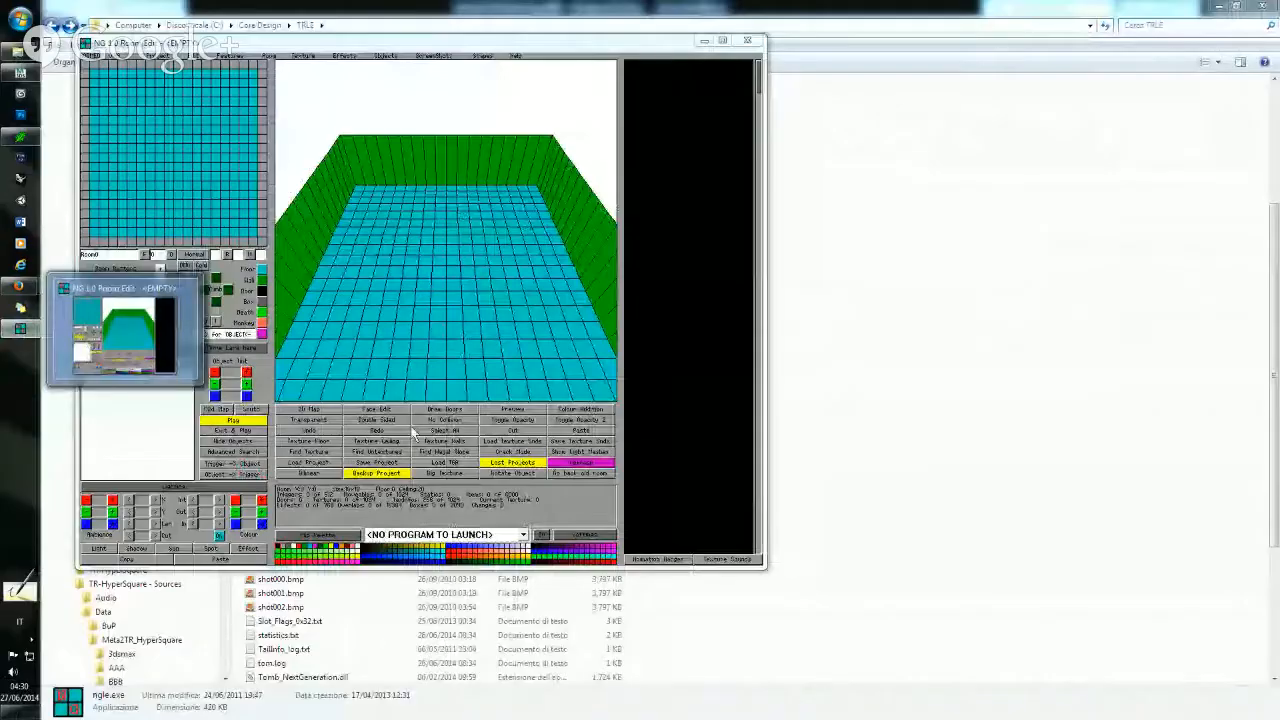
click(512, 466)
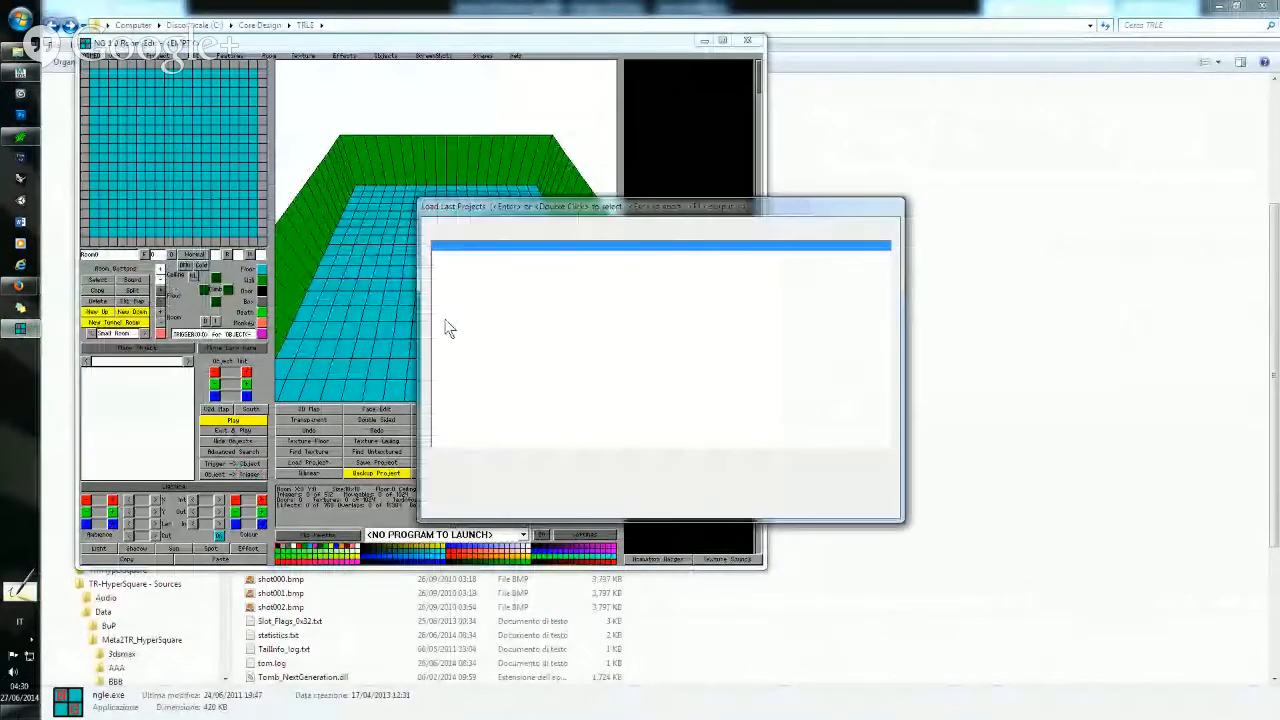
double_click(454, 247)
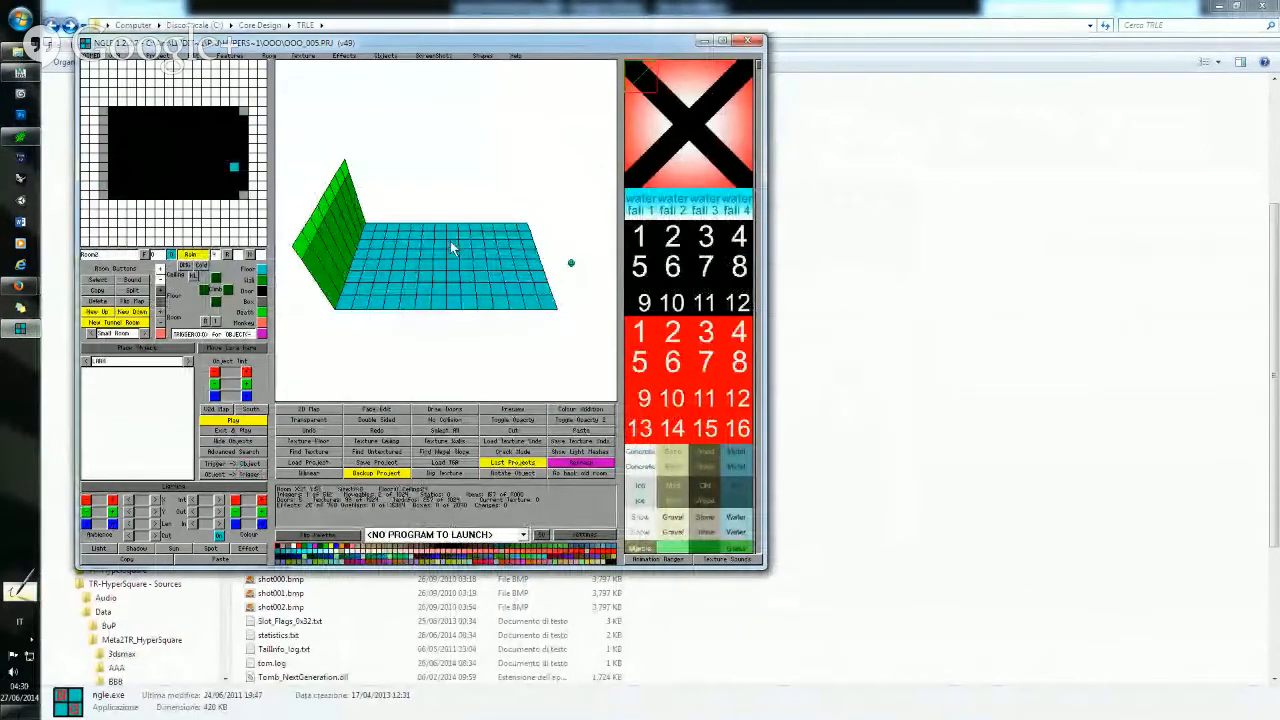
- Turn on Face Edit and Draw Doors to view the textured floor and walls around Room2
key(F4)
right_drag(478, 293, 354, 251)
click(447, 410)
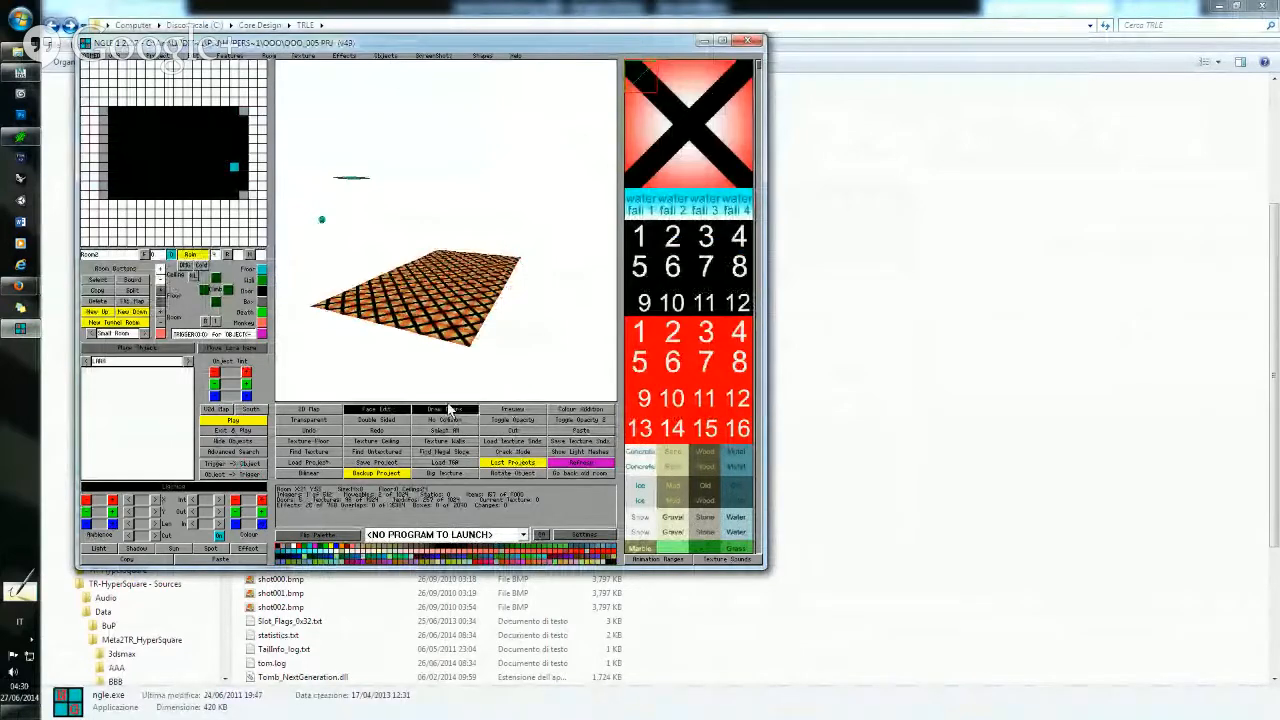
mouse_move(432, 322)
right_down()
mouse_move(508, 309)
mouse_move(560, 320)
mouse_move(533, 278)
mouse_move(533, 300)
mouse_move(523, 285)
mouse_move(499, 287)
mouse_move(540, 258)
mouse_move(426, 274)
mouse_move(392, 330)
mouse_move(397, 316)
mouse_move(27, 55)
mouse_move(421, 233)
mouse_move(468, 318)
right_up()
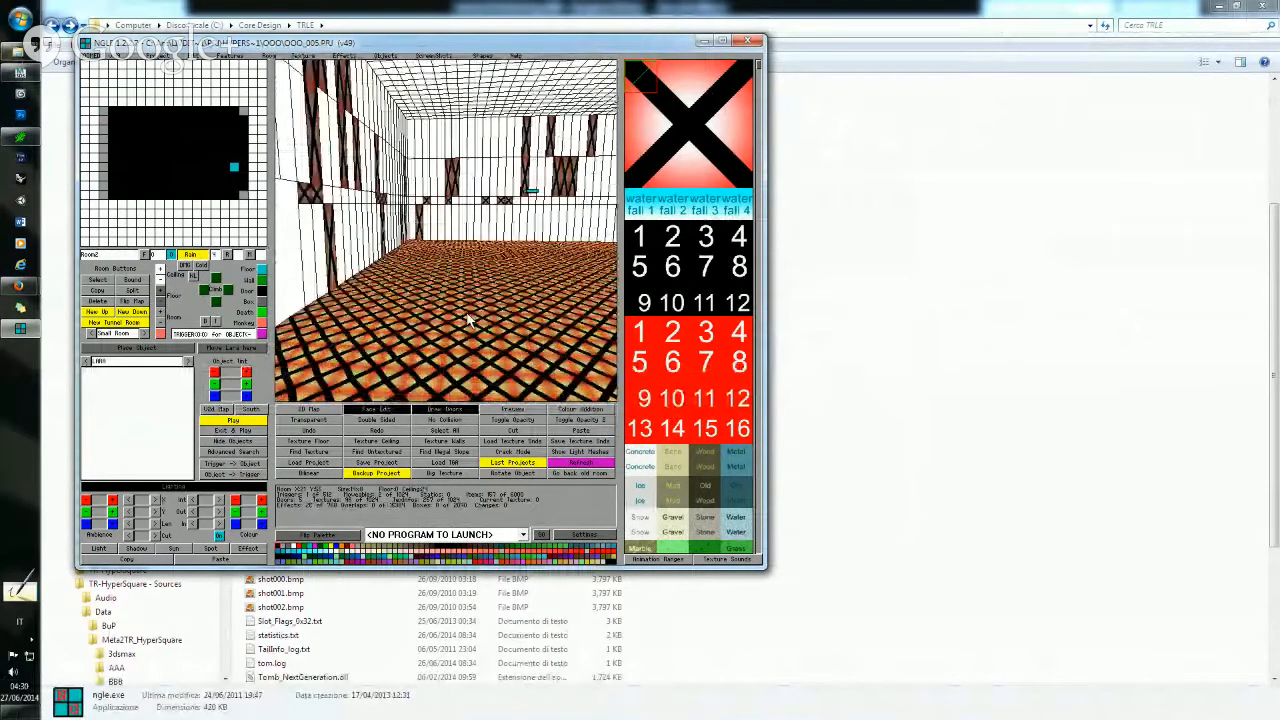
right_drag(468, 318, 30, 140)
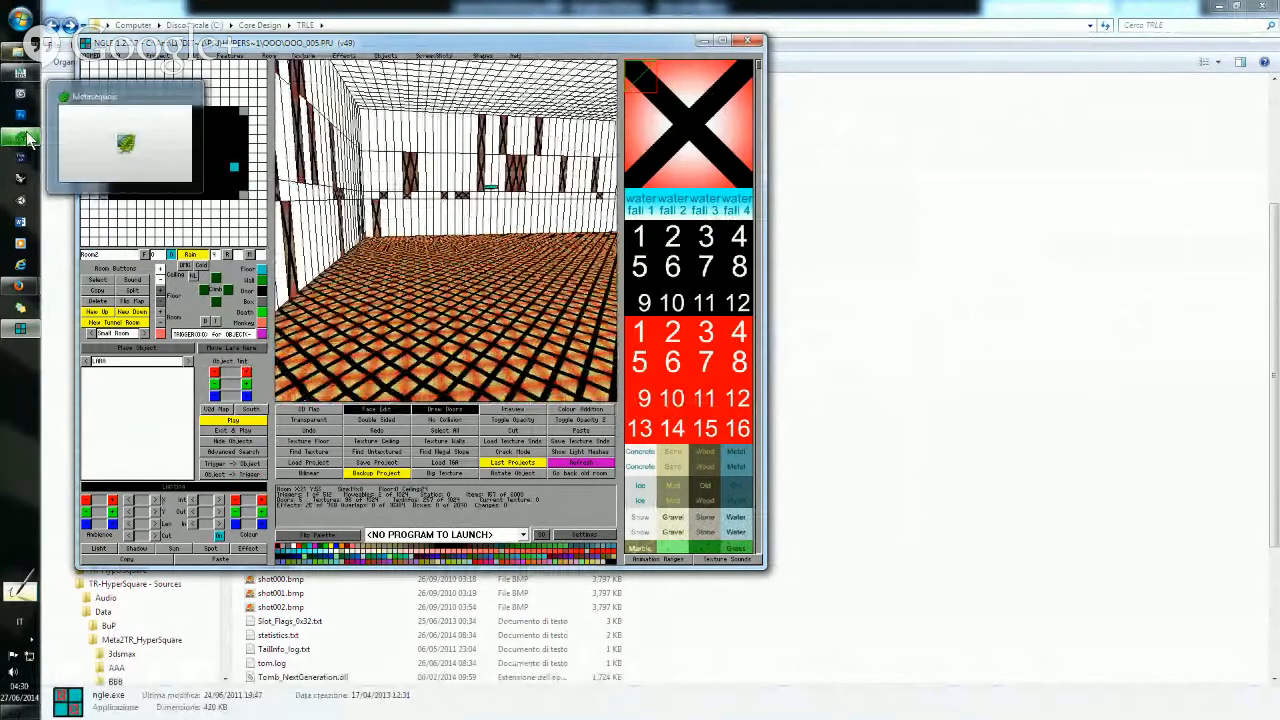
- Switch to Metasequoia, dismiss the unregistered version notice and load 002_FLOOR-COLLISION-01.MQO
click(30, 140)
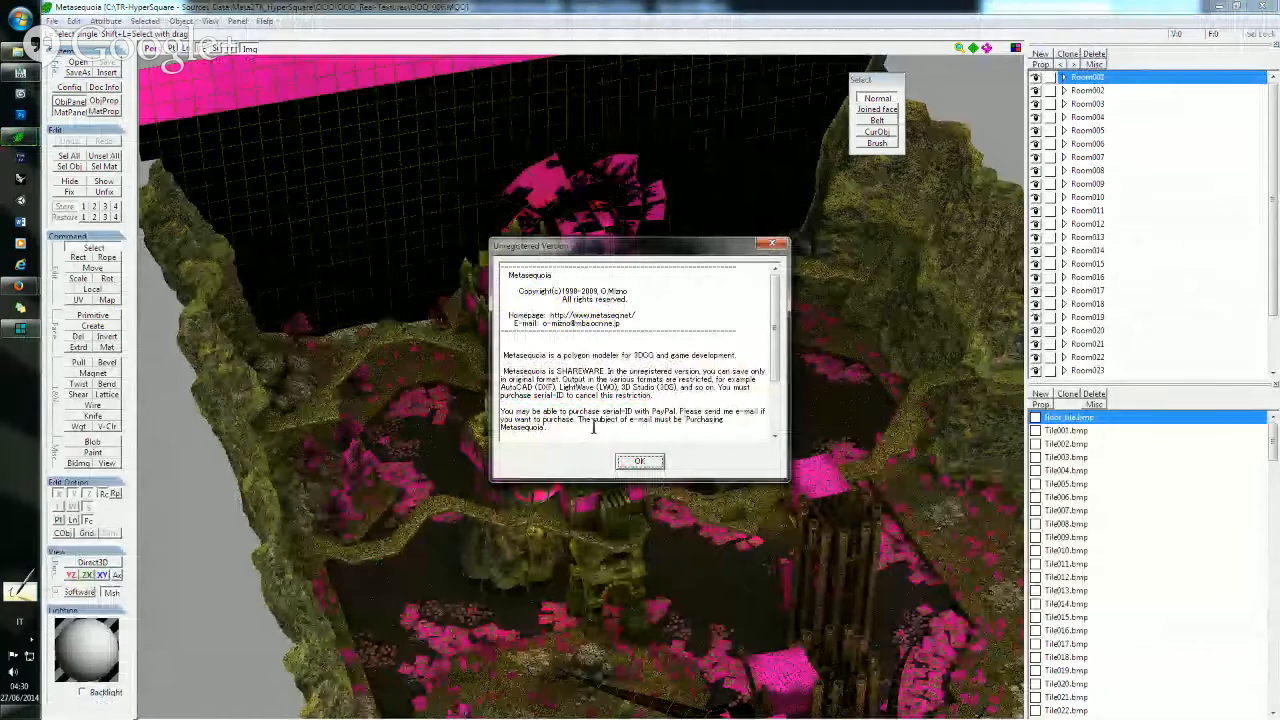
click(642, 462)
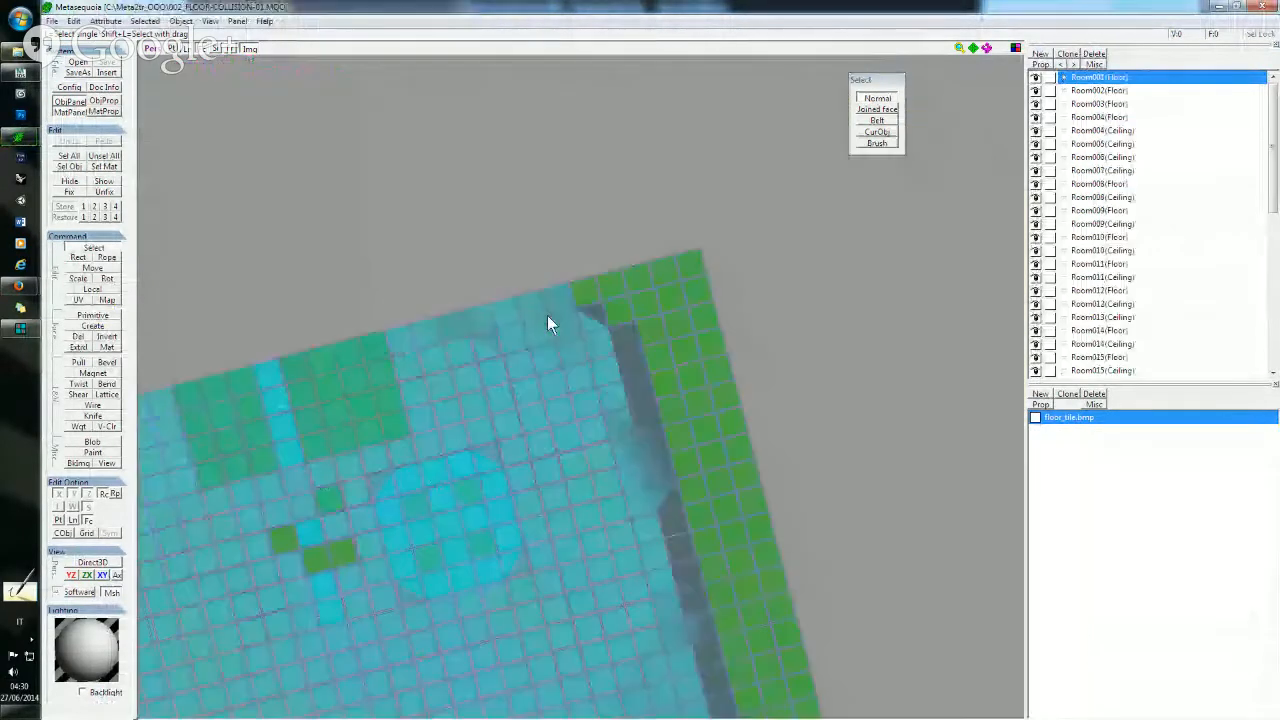
- Examine the colour-mapped floor and ceiling mesh from different angles and distances
right_drag(547, 315, 540, 312)
scroll(539, 262, down, 5)
right_drag(539, 262, 561, 369)
scroll(570, 376, up, 5)
middle_drag(588, 394, 626, 301)
right_drag(626, 301, 550, 347)
middle_drag(550, 347, 617, 310)
scroll(617, 310, down, 3)
right_drag(471, 324, 586, 358)
middle_drag(586, 358, 411, 400)
mouse_move(411, 400)
right_down()
mouse_move(583, 370)
mouse_move(406, 375)
right_up()
scroll(519, 418, up, 4)
scroll(450, 380, down, 3)
right_drag(540, 360, 722, 368)
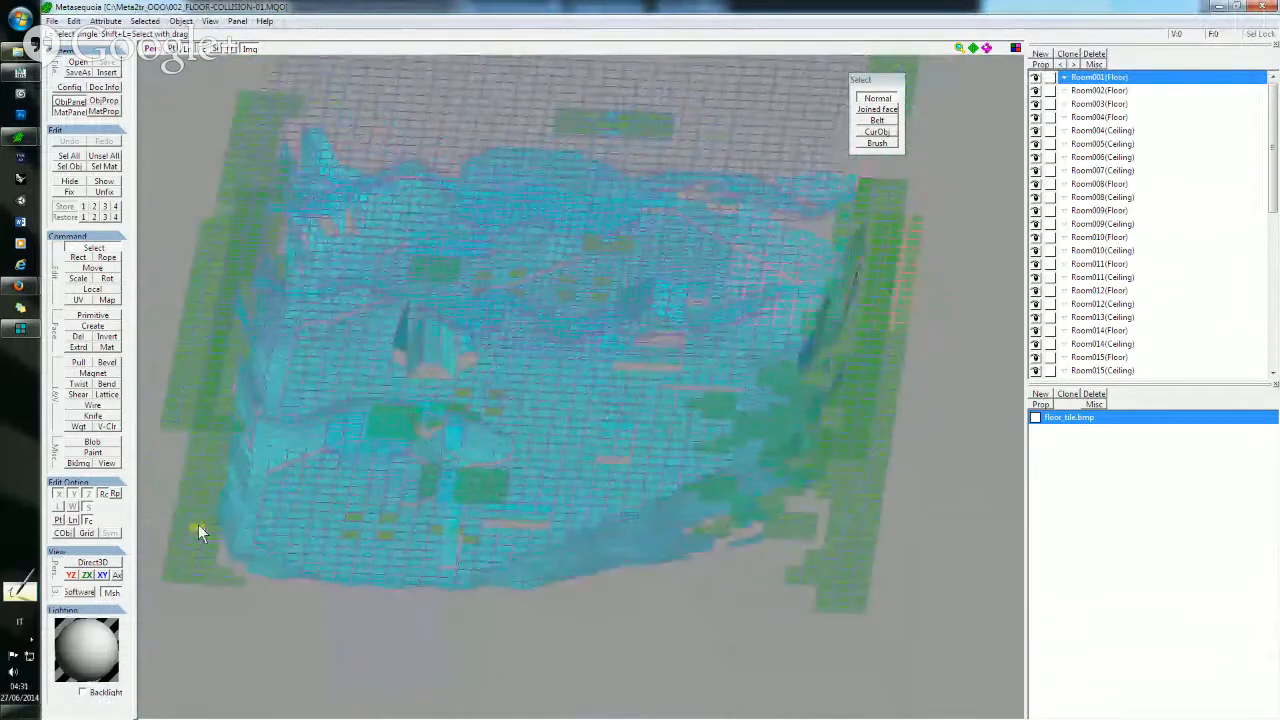
- Set the vertex colour's V value to 50 and paint one corner of the blue floor tile enclosed by the small group of green tiles
click(107, 426)
double_click(962, 176)
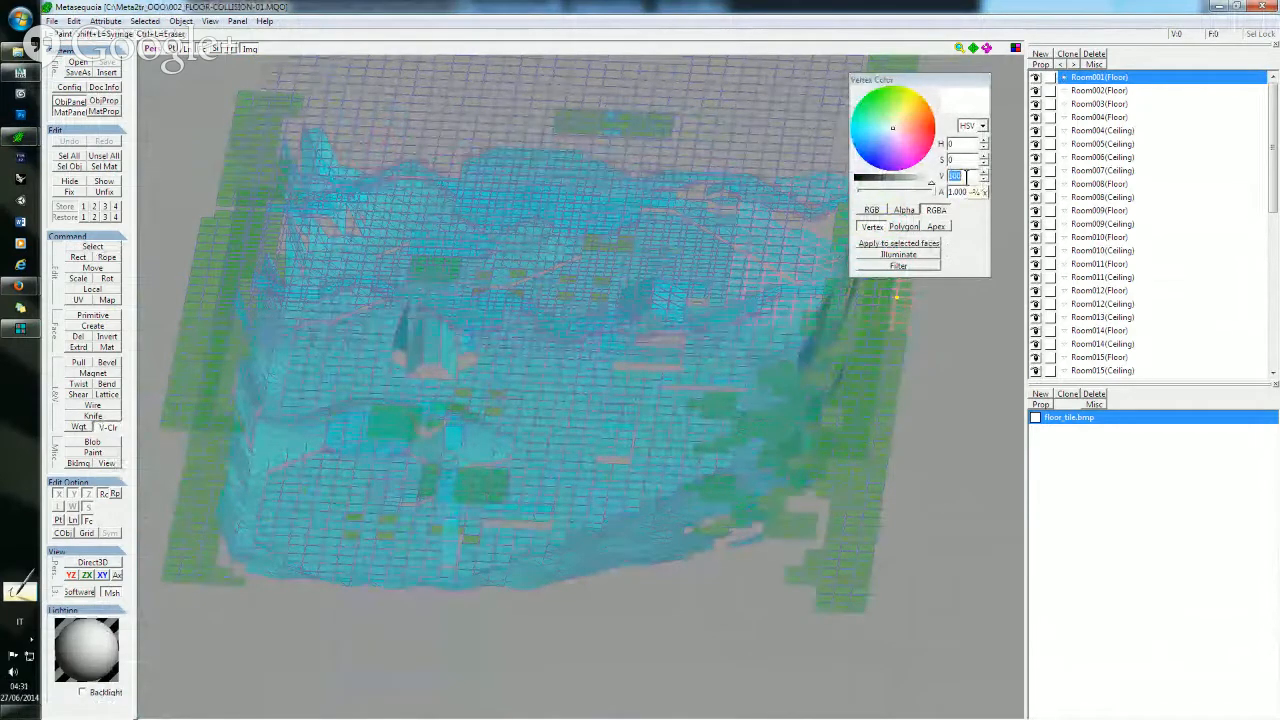
text(50)
key(Tab)
right_drag(733, 334, 433, 356)
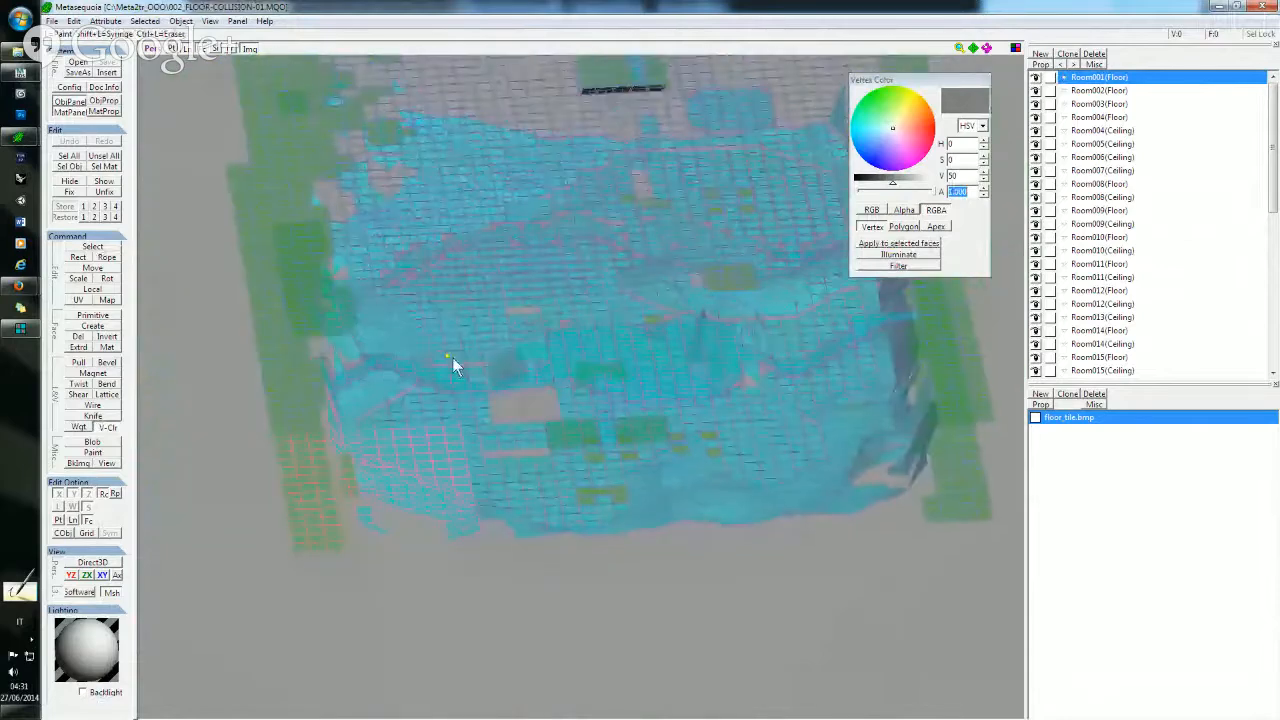
middle_drag(533, 392, 535, 340)
scroll(690, 498, up, 8)
middle_drag(640, 504, 608, 469)
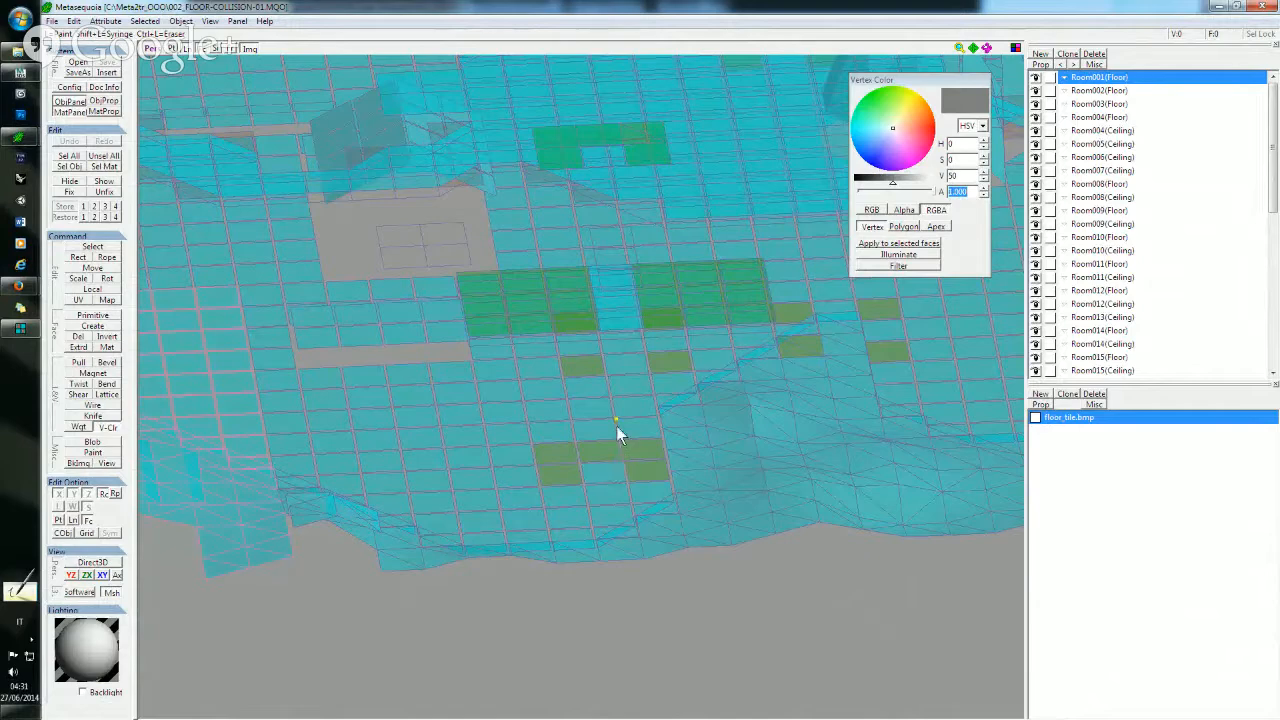
right_drag(611, 435, 615, 500)
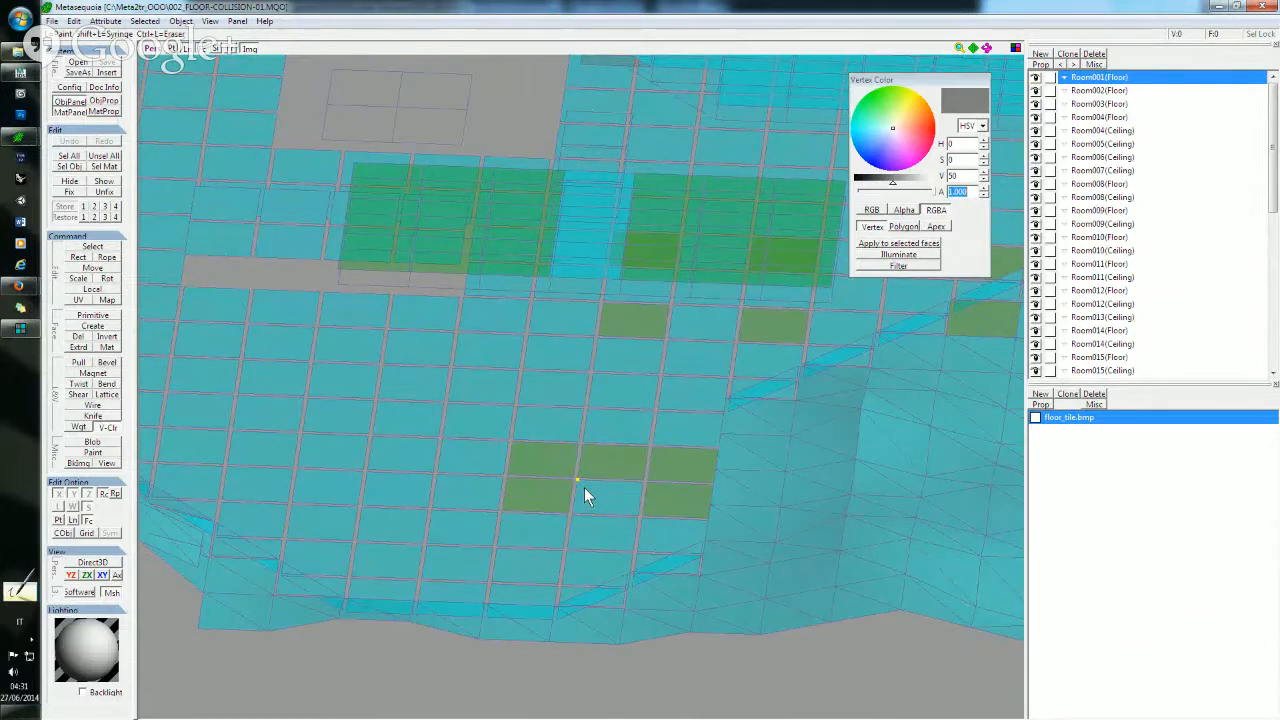
click(585, 491)
- Give the floor_tile.bmp material the Blinn shader, enable Vertex Color and set its alpha to 1
double_click(1070, 421)
click(626, 271)
click(614, 330)
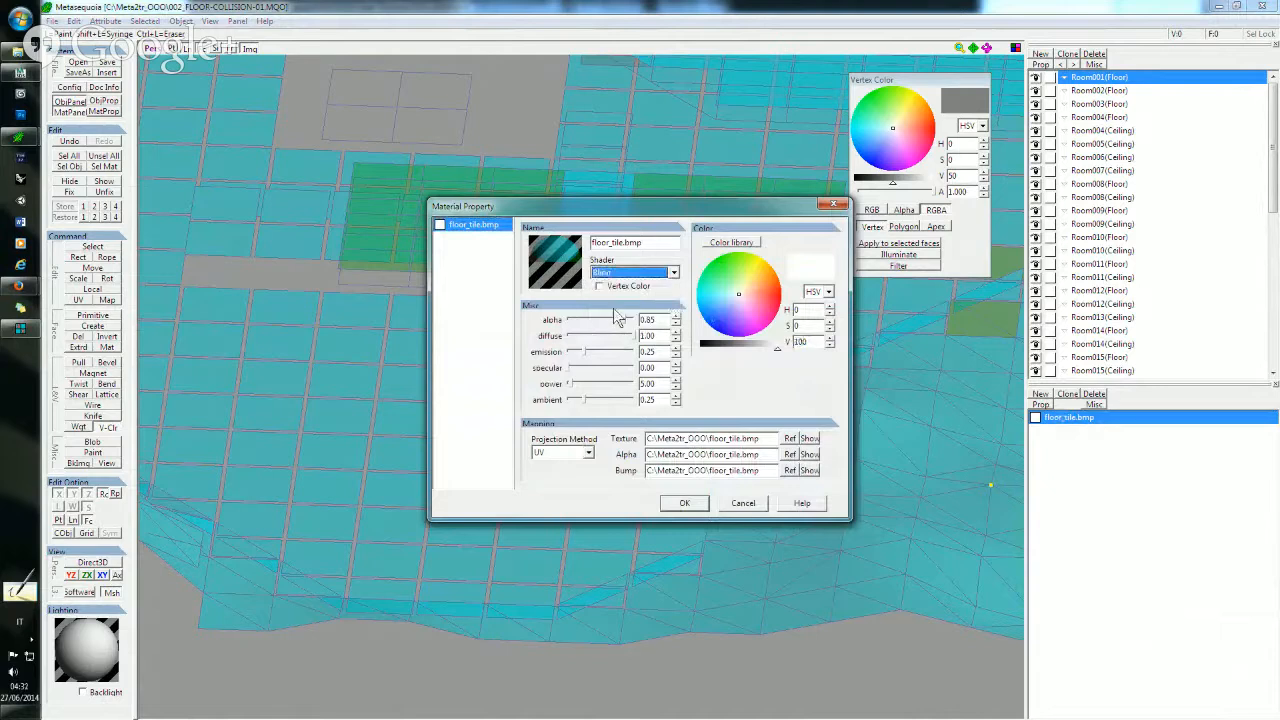
click(619, 287)
double_click(648, 320)
text(1)
- Set the floor_tile.bmp material's diffuse to 0, emission to 1 and ambient to 1
double_click(661, 352)
double_click(661, 335)
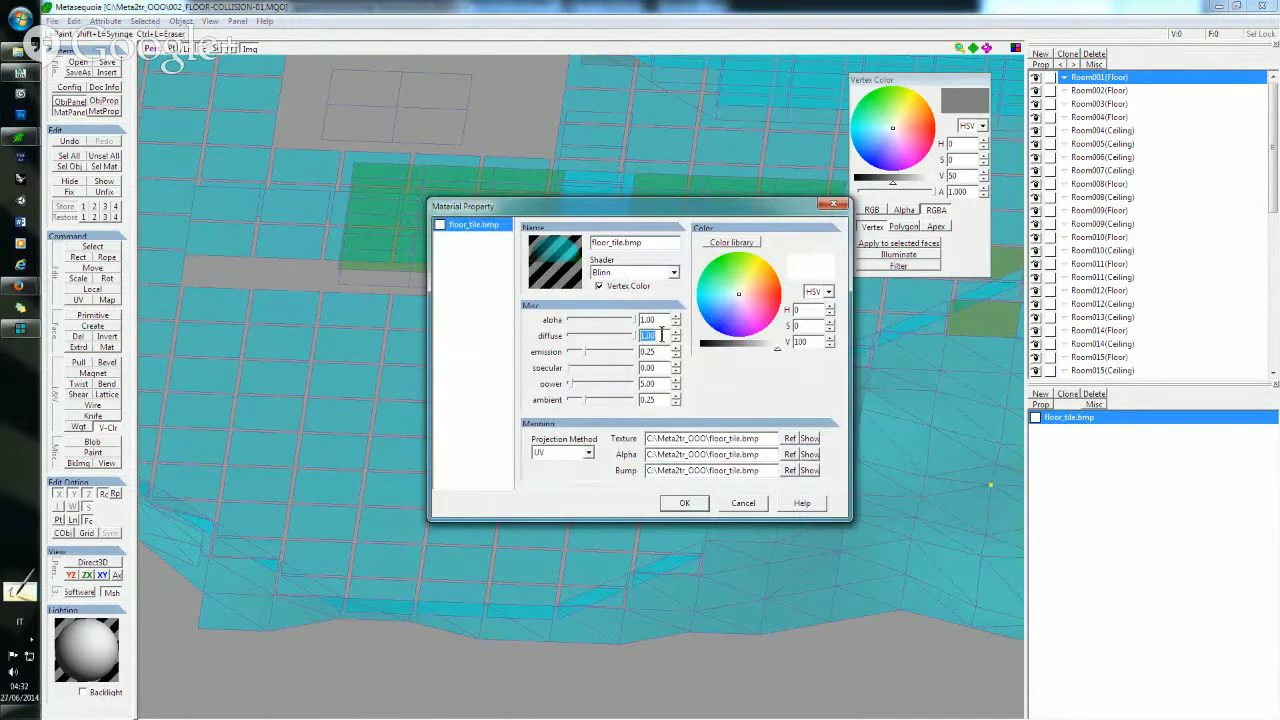
text(0)
double_click(667, 351)
text(1)
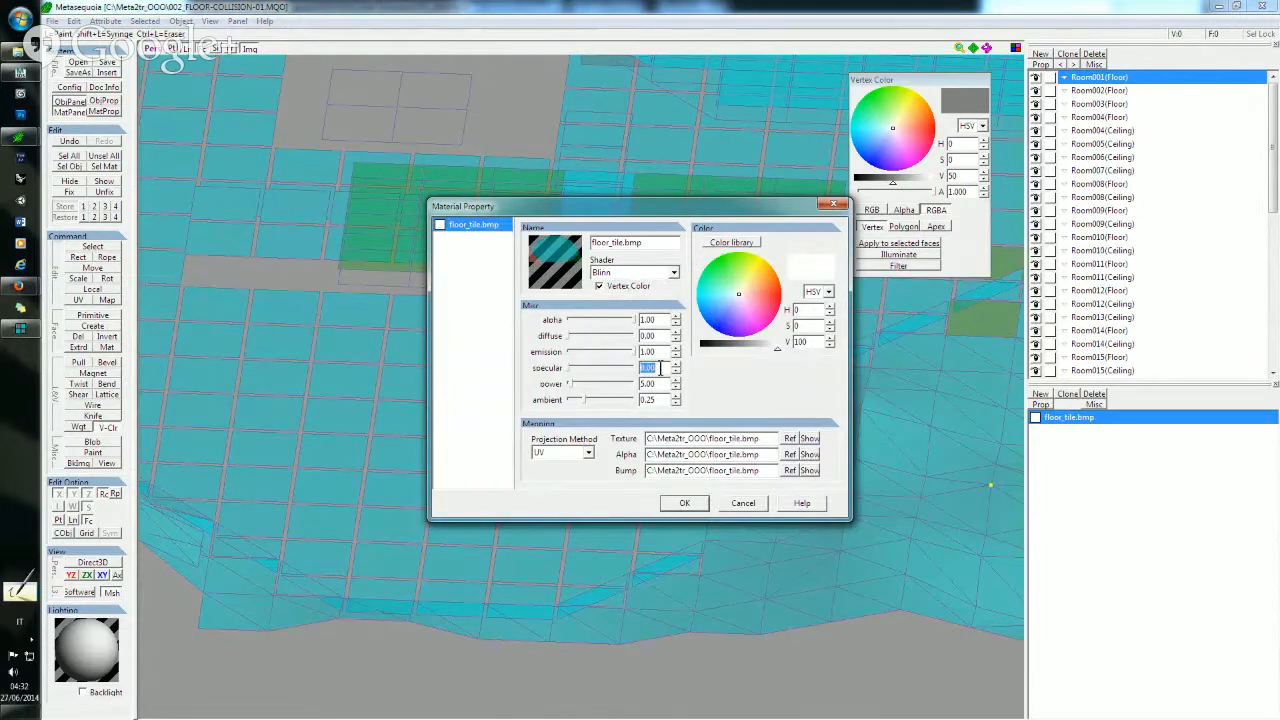
double_click(660, 400)
text(1)
- Remove the Alpha and Bump maps from the floor_tile.bmp material and apply the material changes
double_click(700, 455)
key(Delete)
double_click(700, 470)
key(Delete)
click(697, 503)
right_drag(663, 412, 666, 405)
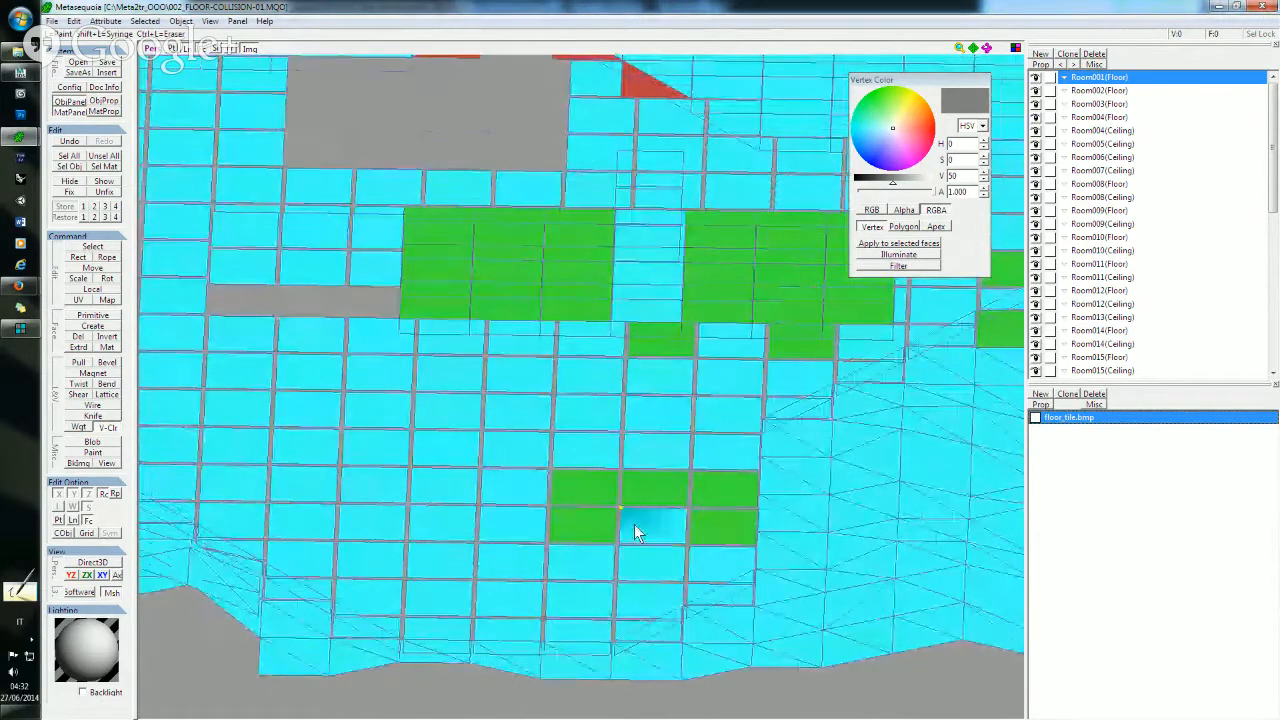
- Change the vertex paint colour's V value to 38 and finally to 34
click(883, 180)
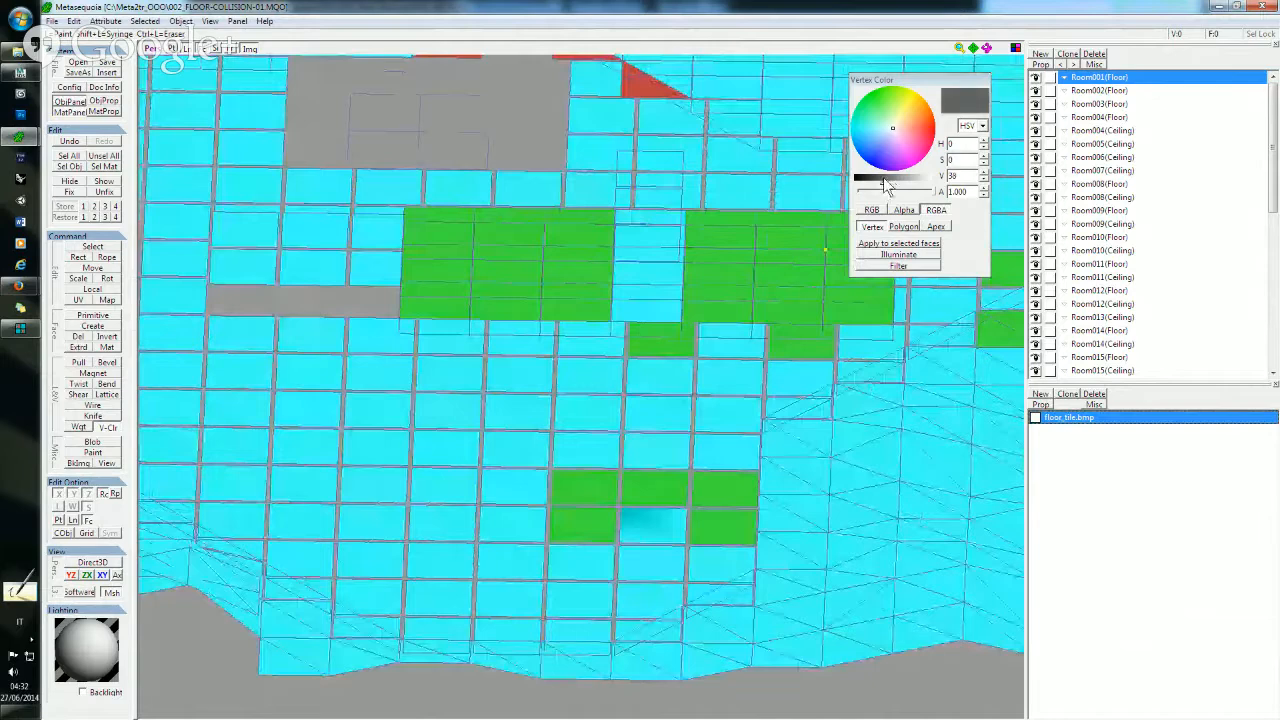
middle_drag(630, 522, 566, 440)
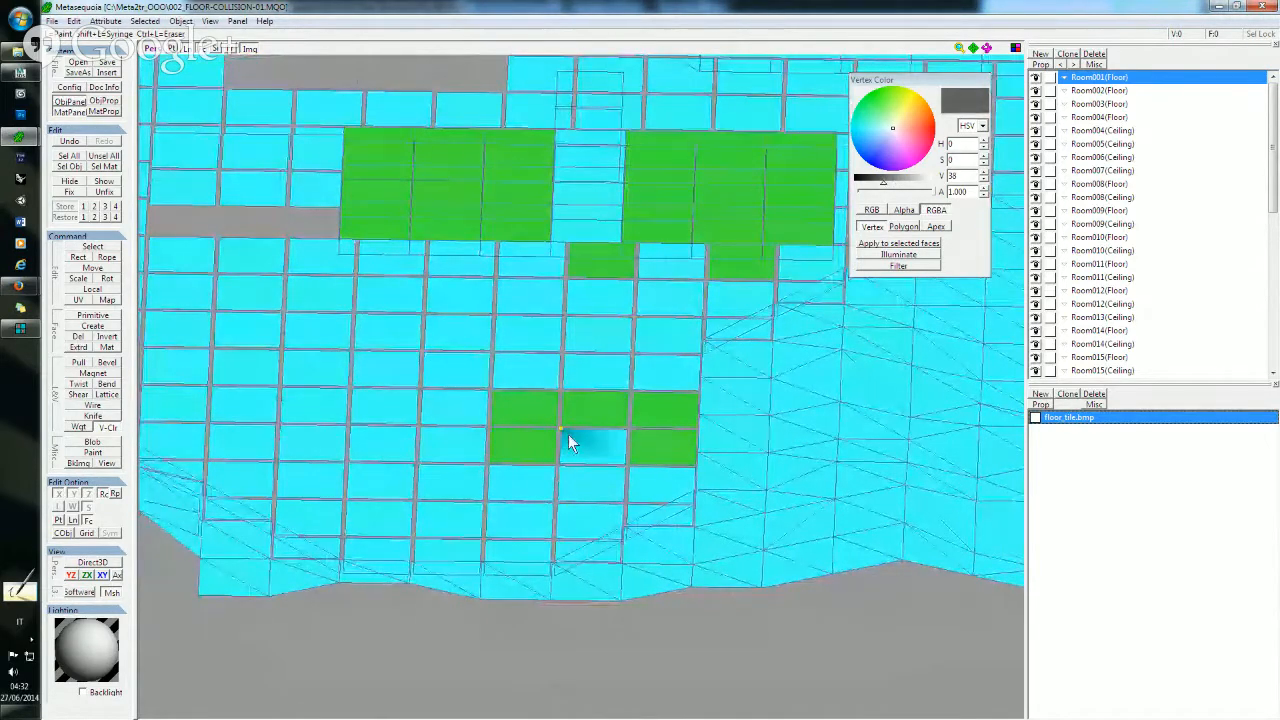
double_click(960, 176)
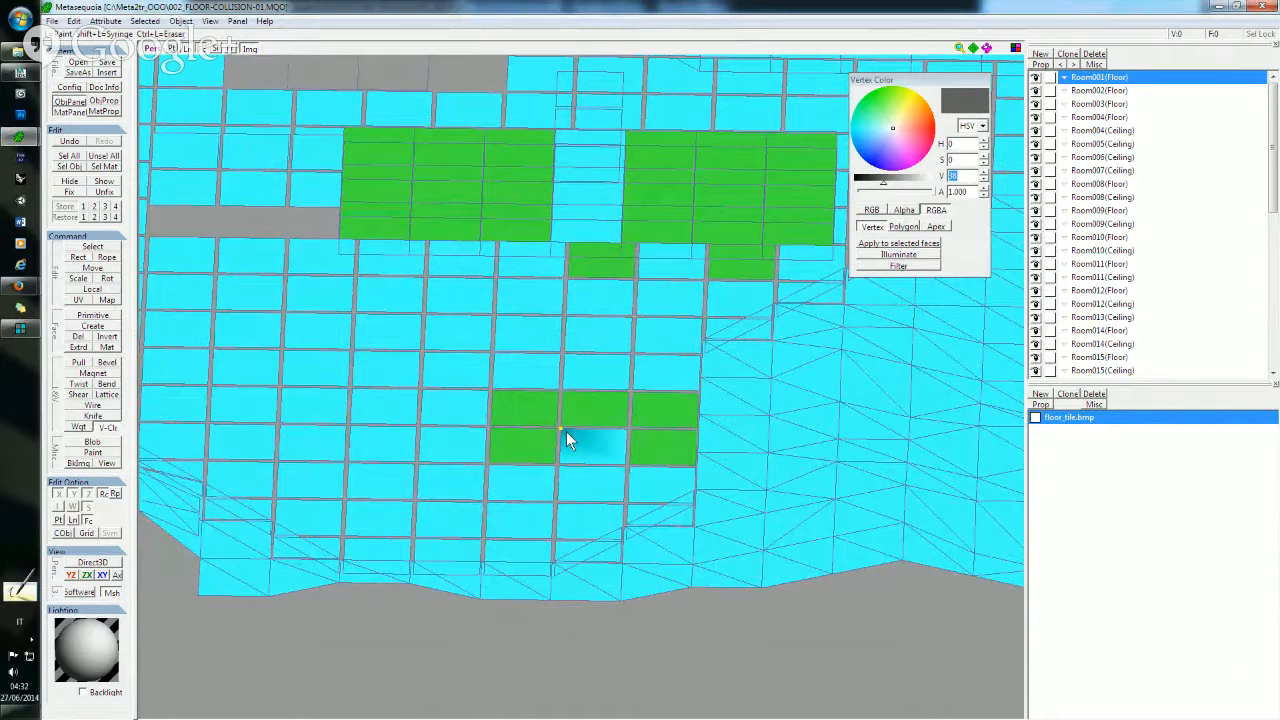
click(880, 181)
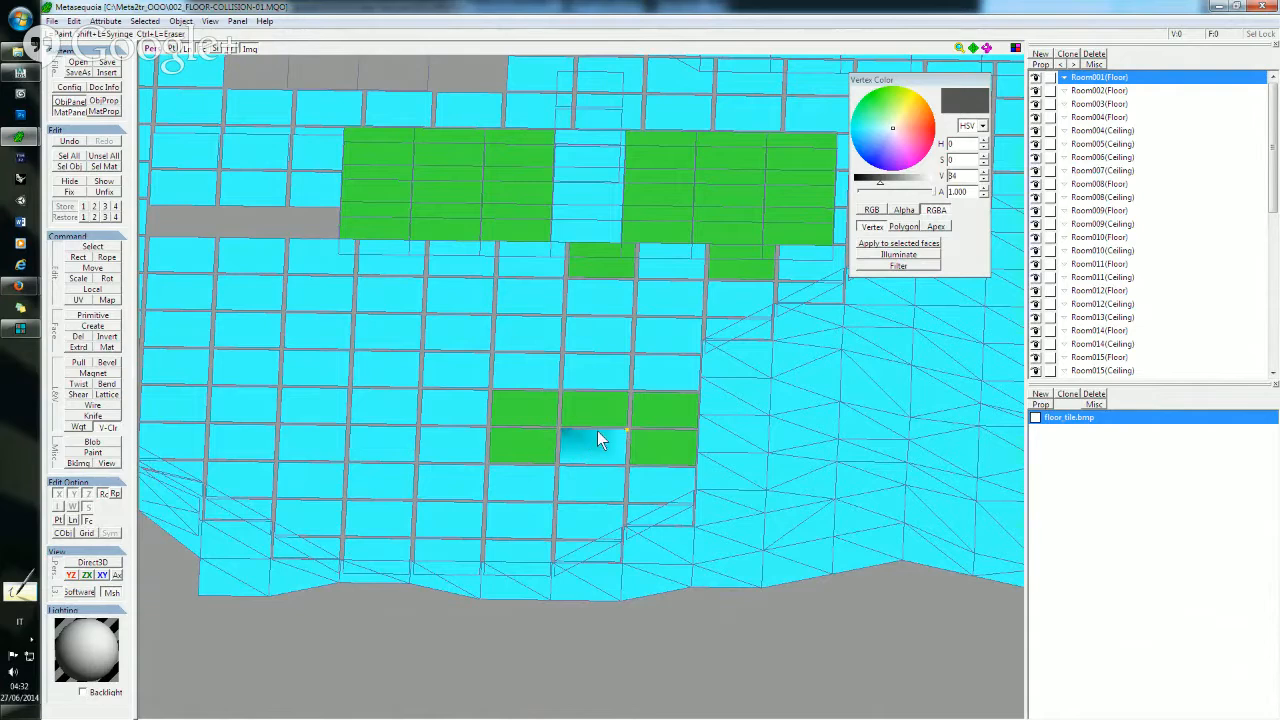
- Switch back to the NGLE editor and turn off Draw Doors and Face Edit for Room2
click(20, 328)
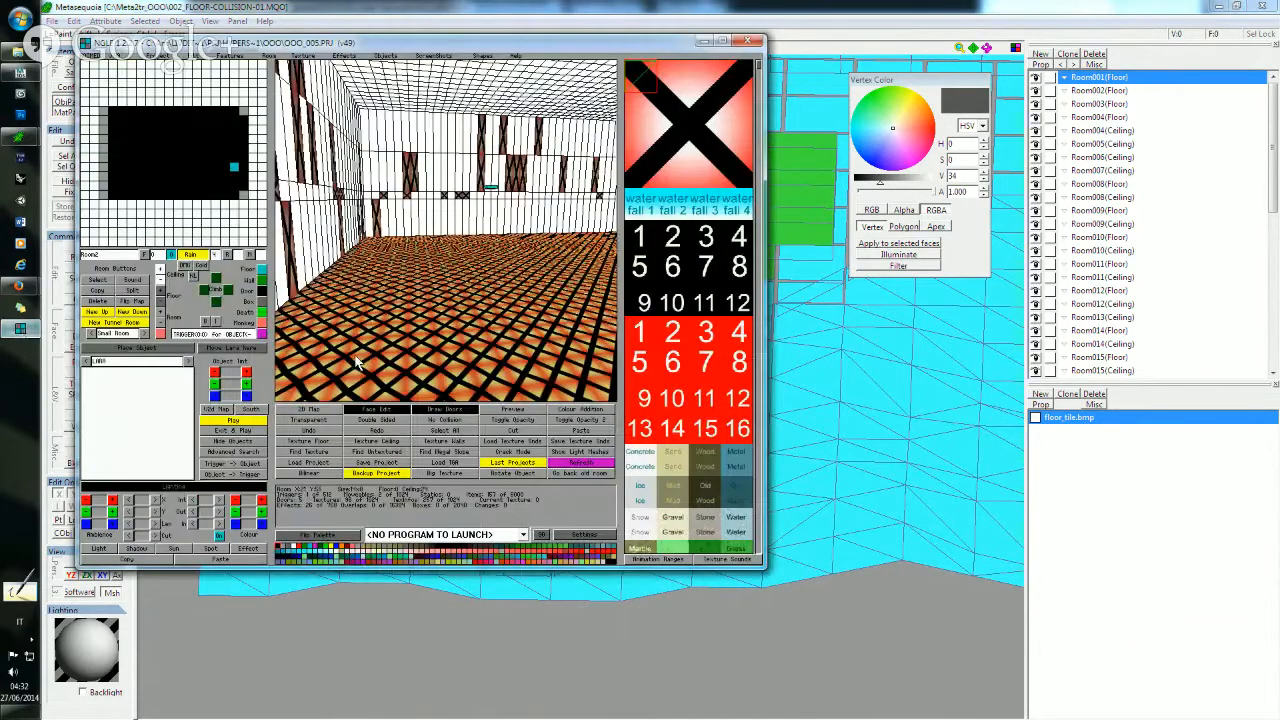
middle_drag(440, 330, 548, 314)
click(448, 409)
click(402, 409)
middle_drag(436, 331, 458, 311)
- Mark one floor square of Room2 as climbable on one side and reselect that square for a closer view
click(457, 311)
click(226, 290)
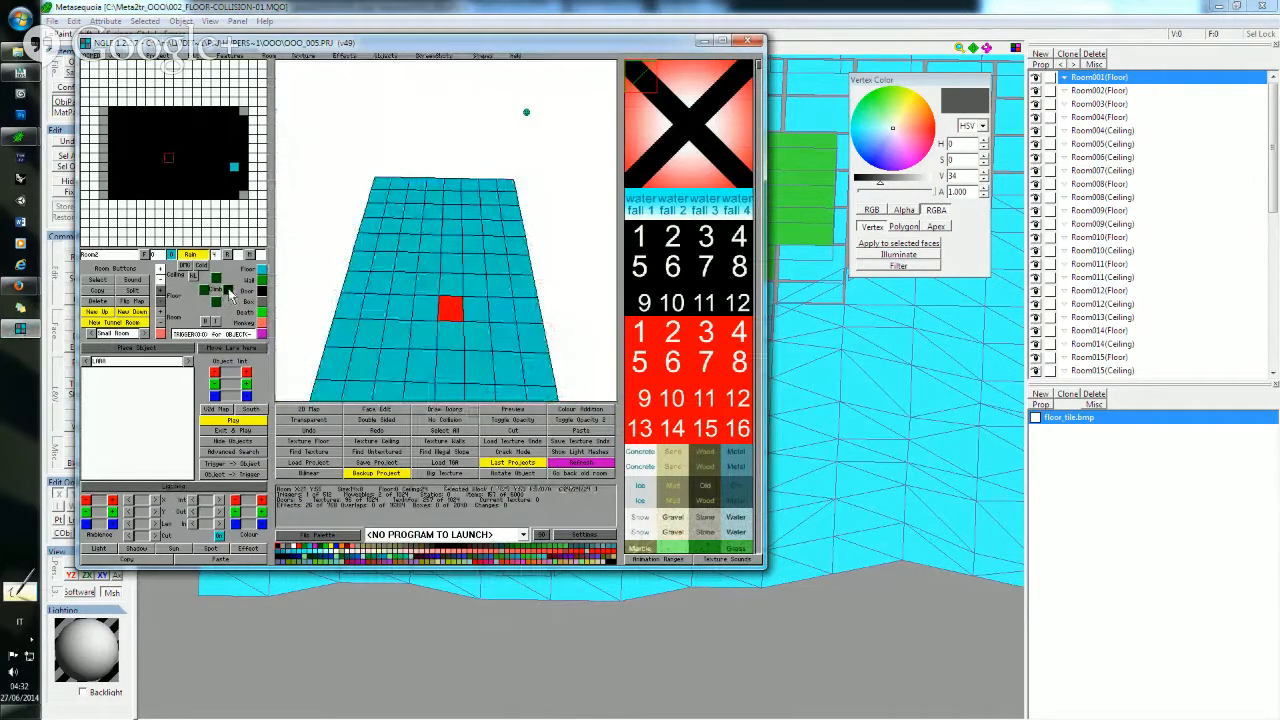
click(568, 250)
drag(448, 316, 450, 286)
click(450, 309)
scroll(448, 306, up, 4)
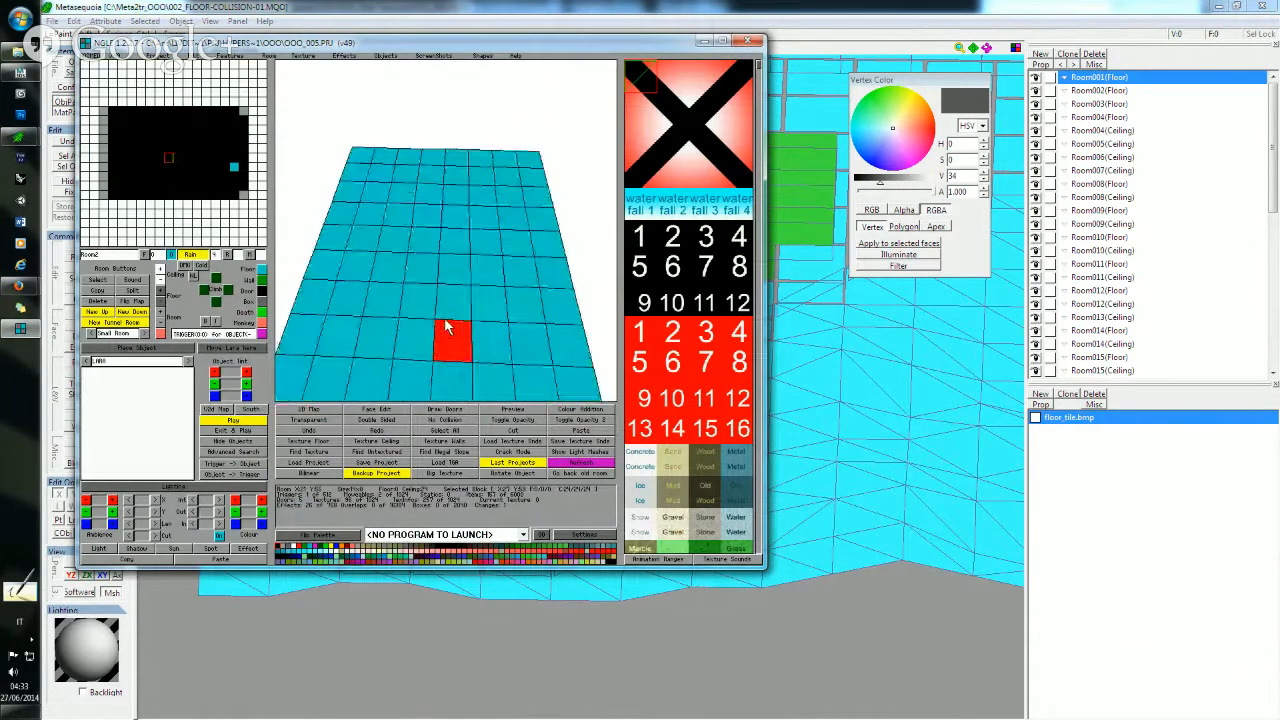
scroll(445, 335, up, 1)
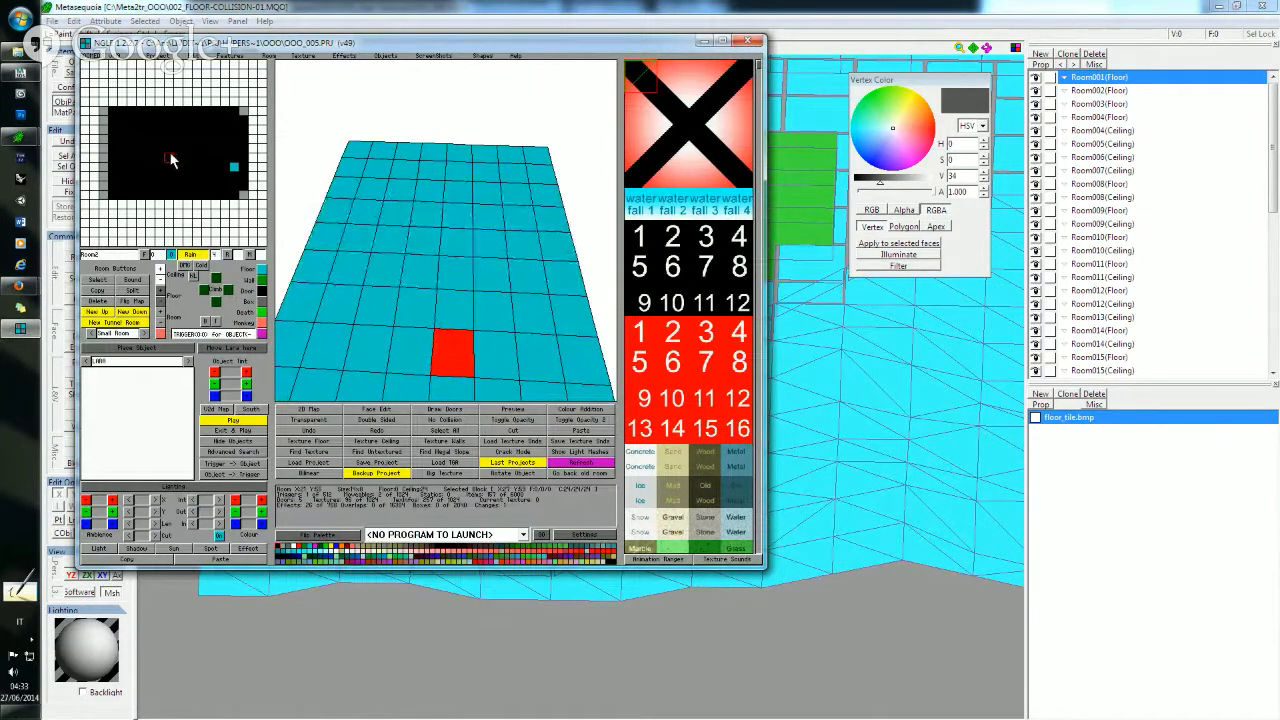
- Select the floor square next to the climbable one in Room2 and turn it into a wall
click(171, 155)
click(171, 155)
click(407, 192)
click(167, 155)
click(467, 324)
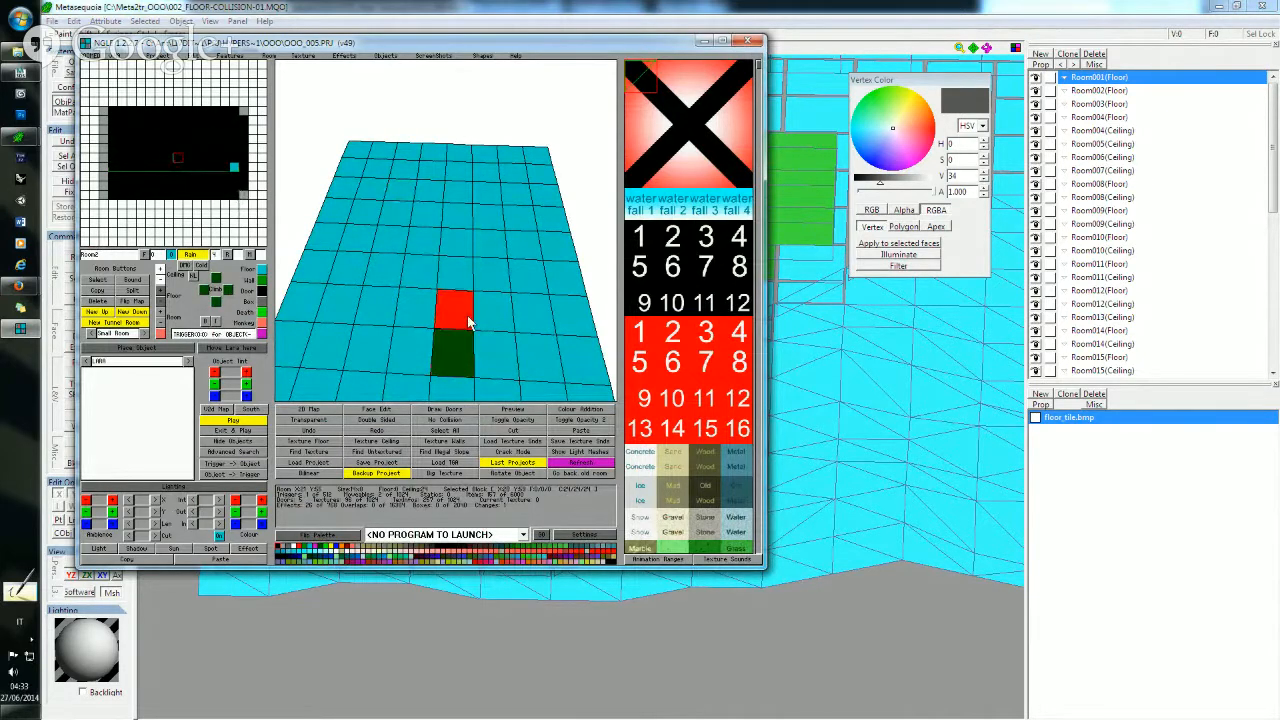
click(262, 281)
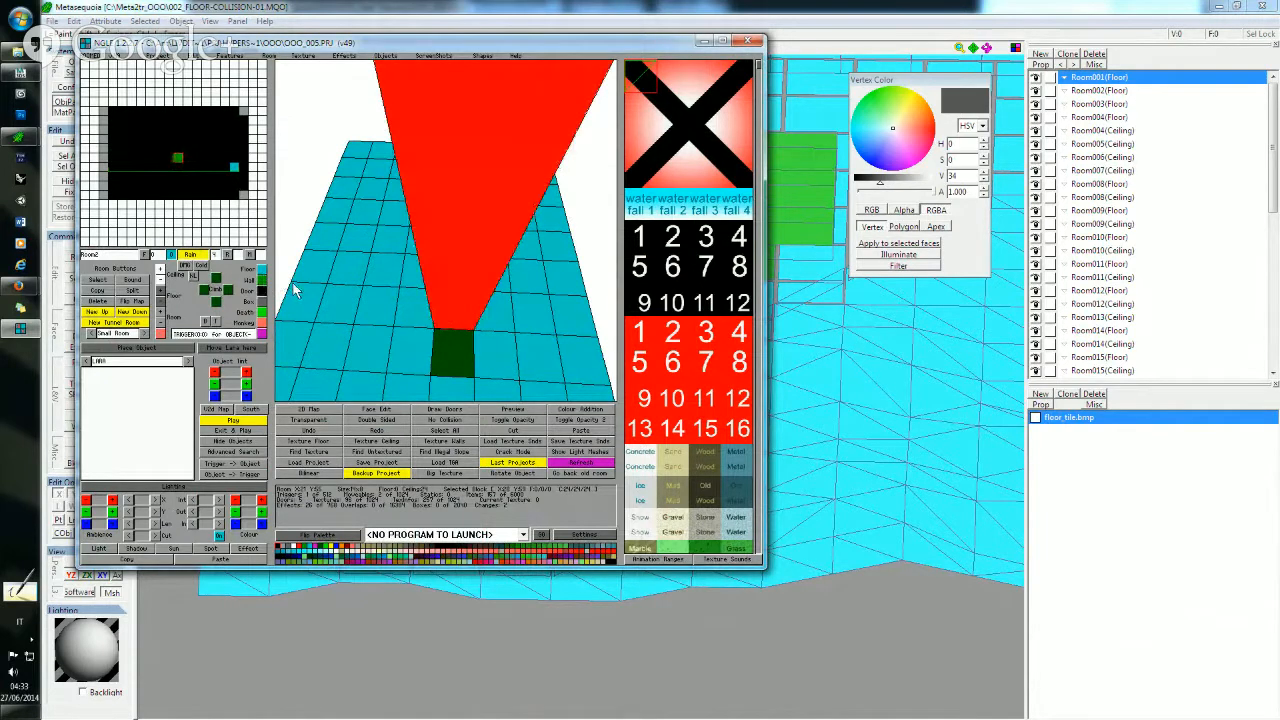
- Examine the wall column and the climbable square beside it from several angles, and clear the selection
key(Left)
key(Left)
key(Left)
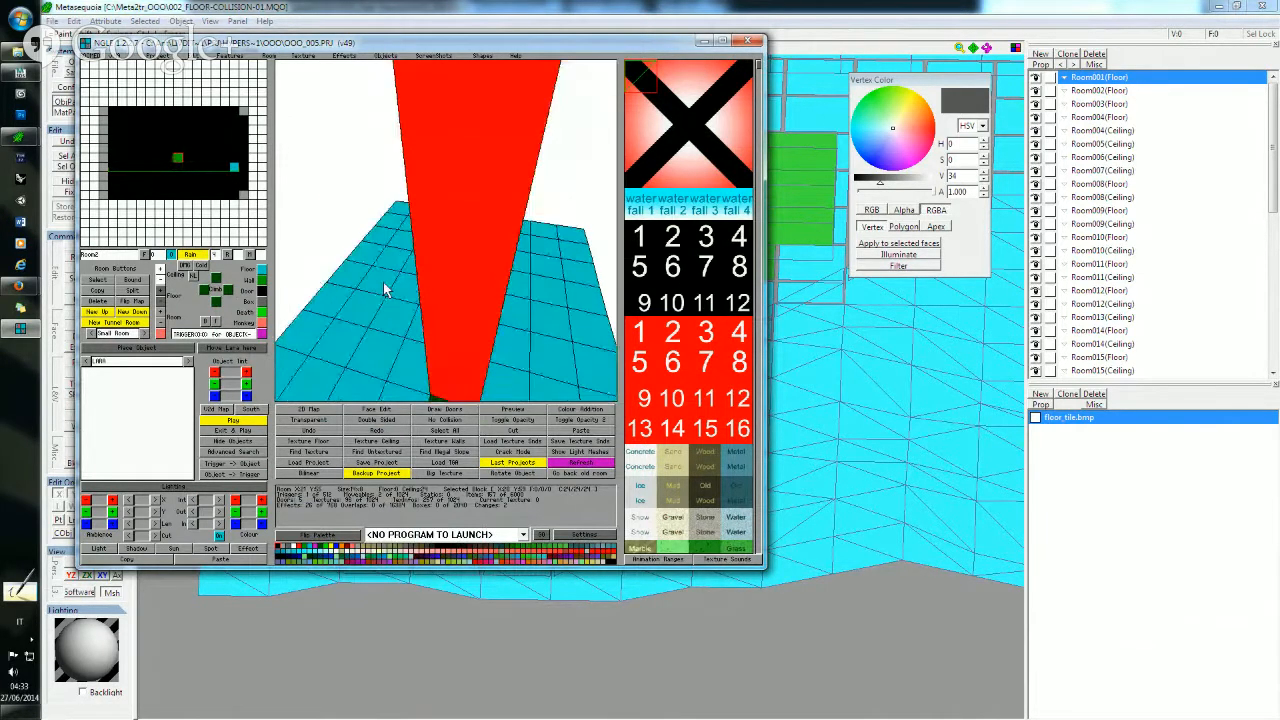
key(End)
key(End)
key(End)
middle_drag(399, 280, 353, 255)
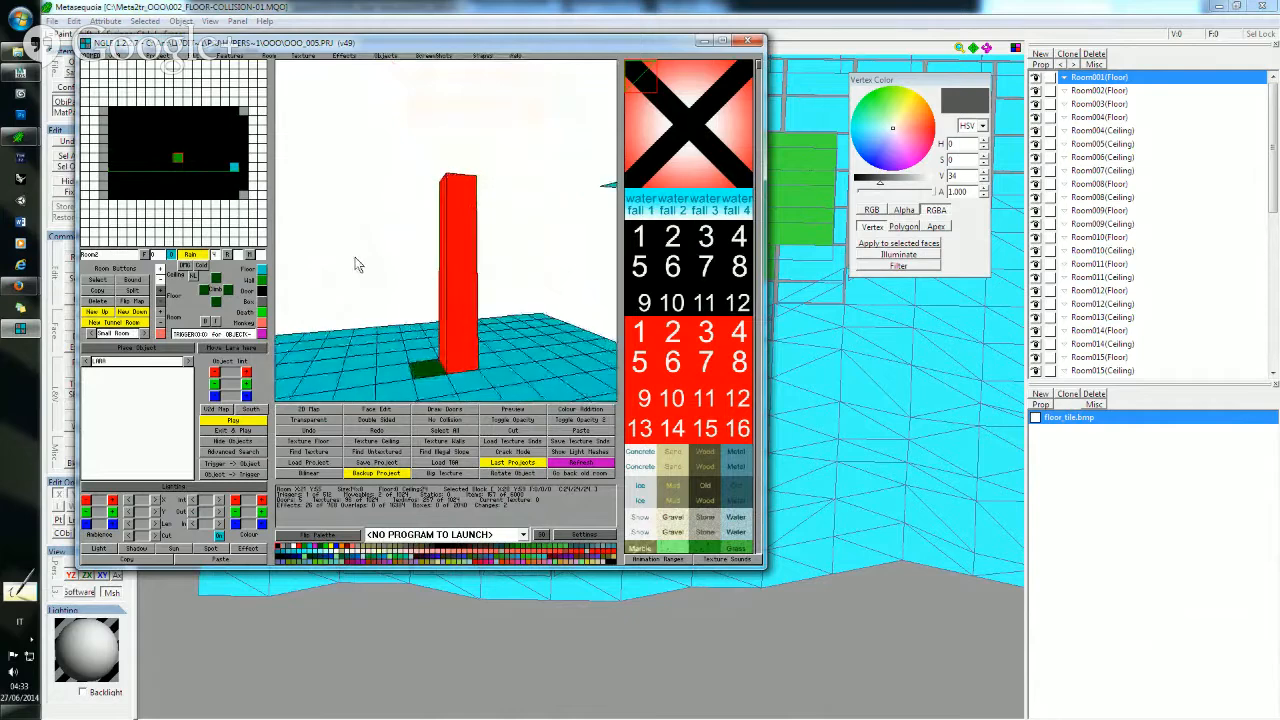
middle_drag(407, 286, 427, 293)
right_click(376, 262)
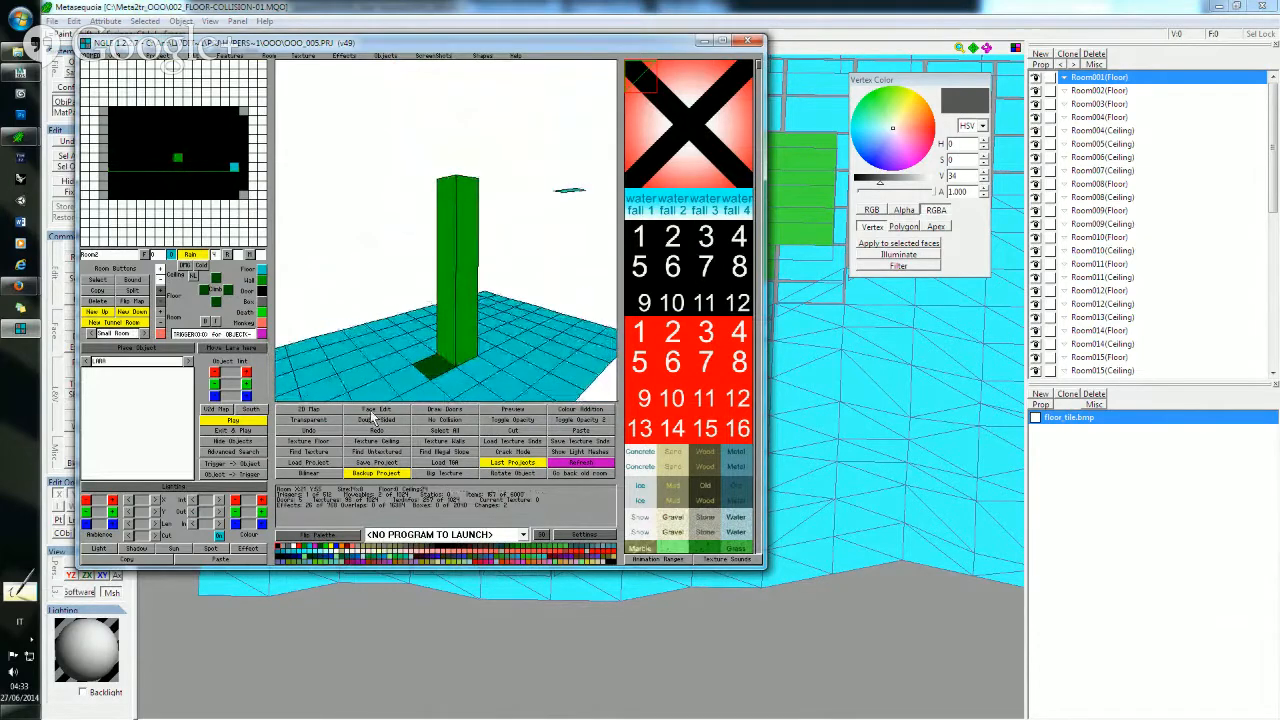
- Reload the OOO_005 project from the list of last projects
click(503, 465)
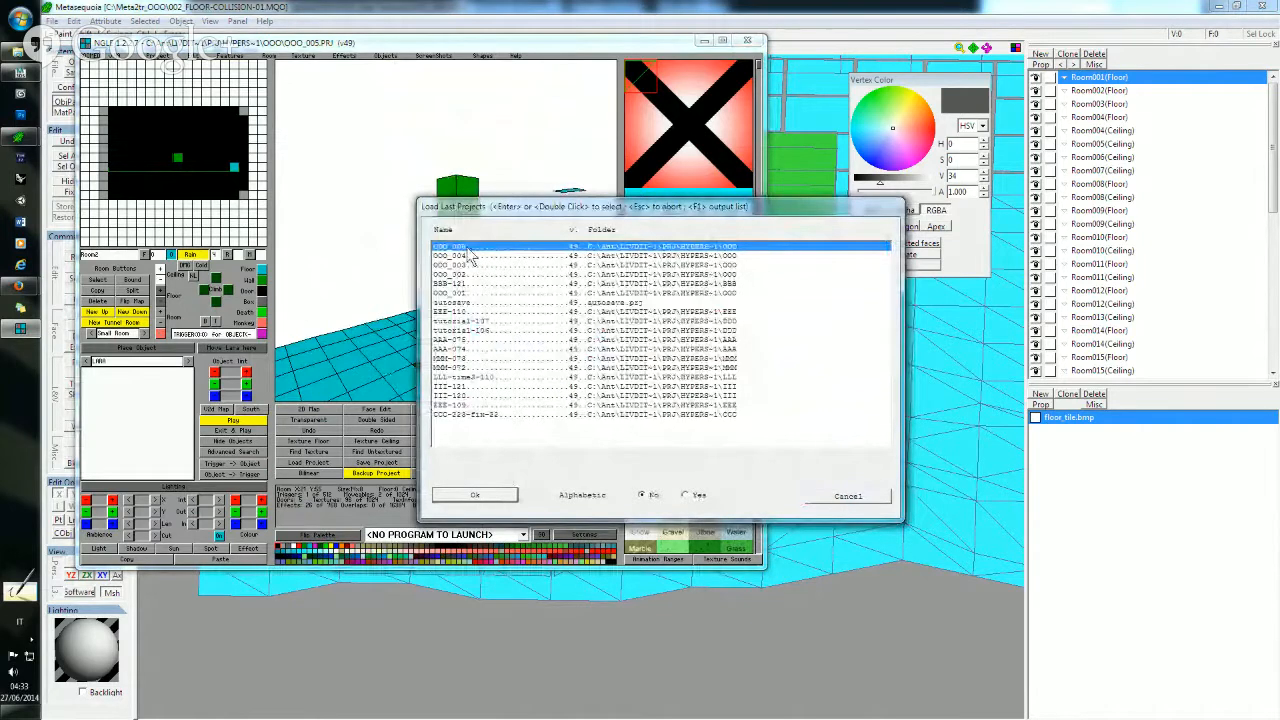
key(Return)
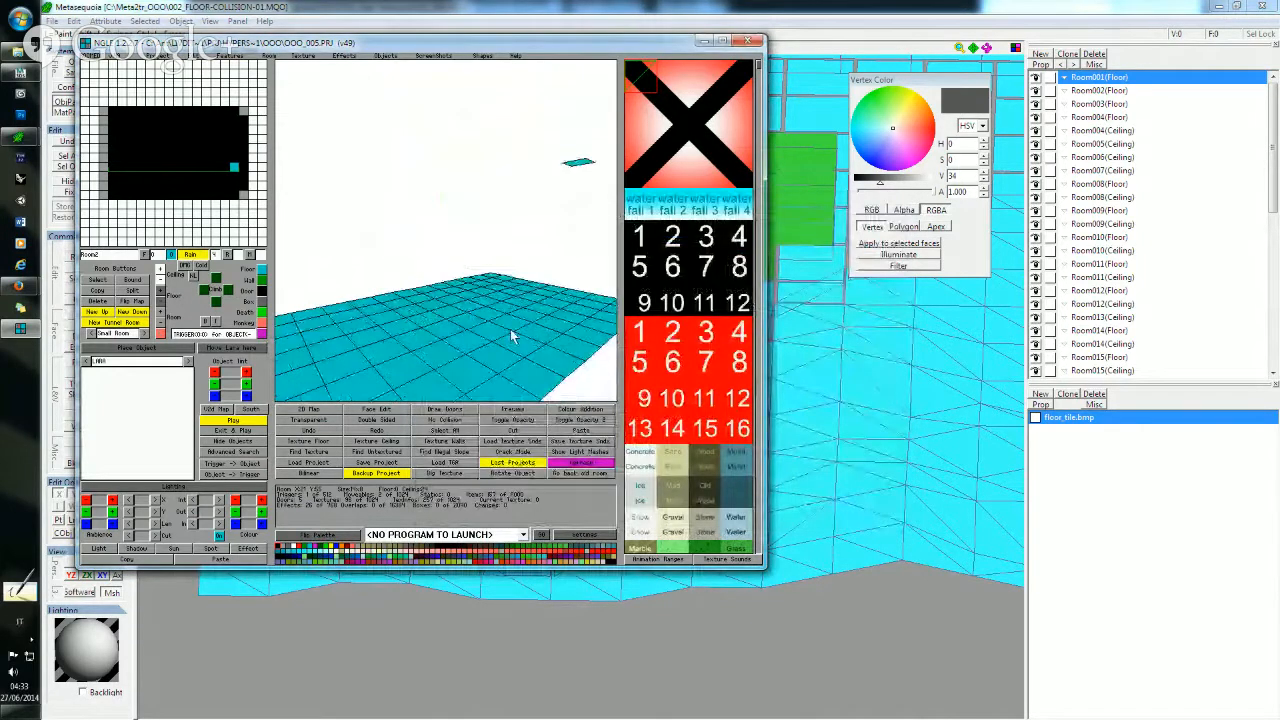
- Switch to Metasequoia, examine the coloured collision mesh up close and as a whole from several angles, and close 002_FLOOR-COLLISION-01.MQO
click(533, 18)
right_drag(577, 288, 604, 311)
middle_drag(604, 311, 668, 418)
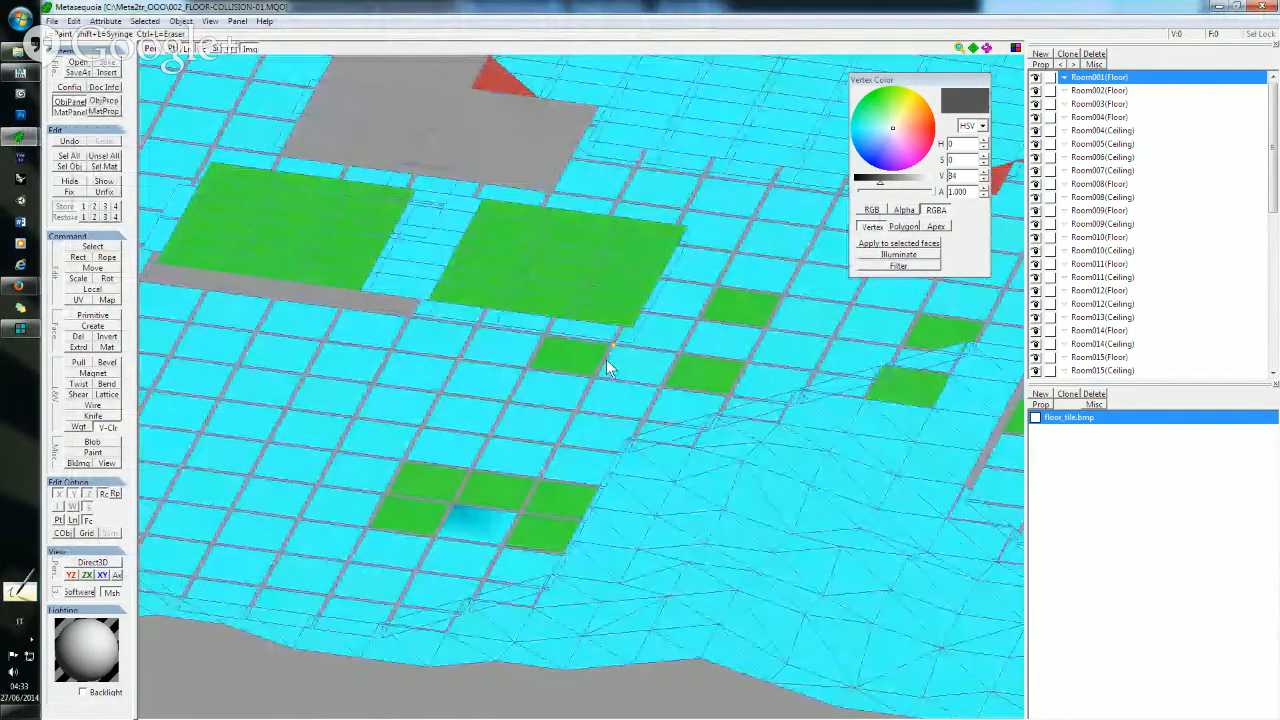
scroll(604, 371, down, 5)
right_drag(603, 374, 586, 397)
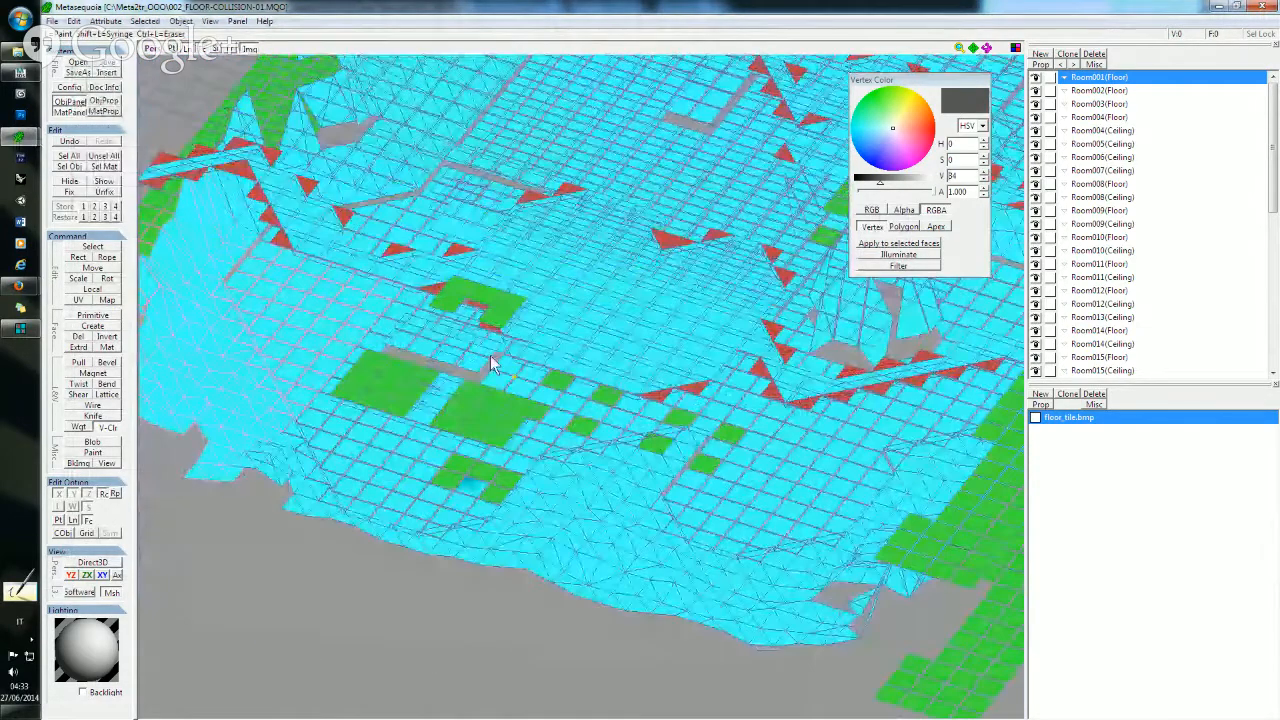
scroll(626, 313, down, 3)
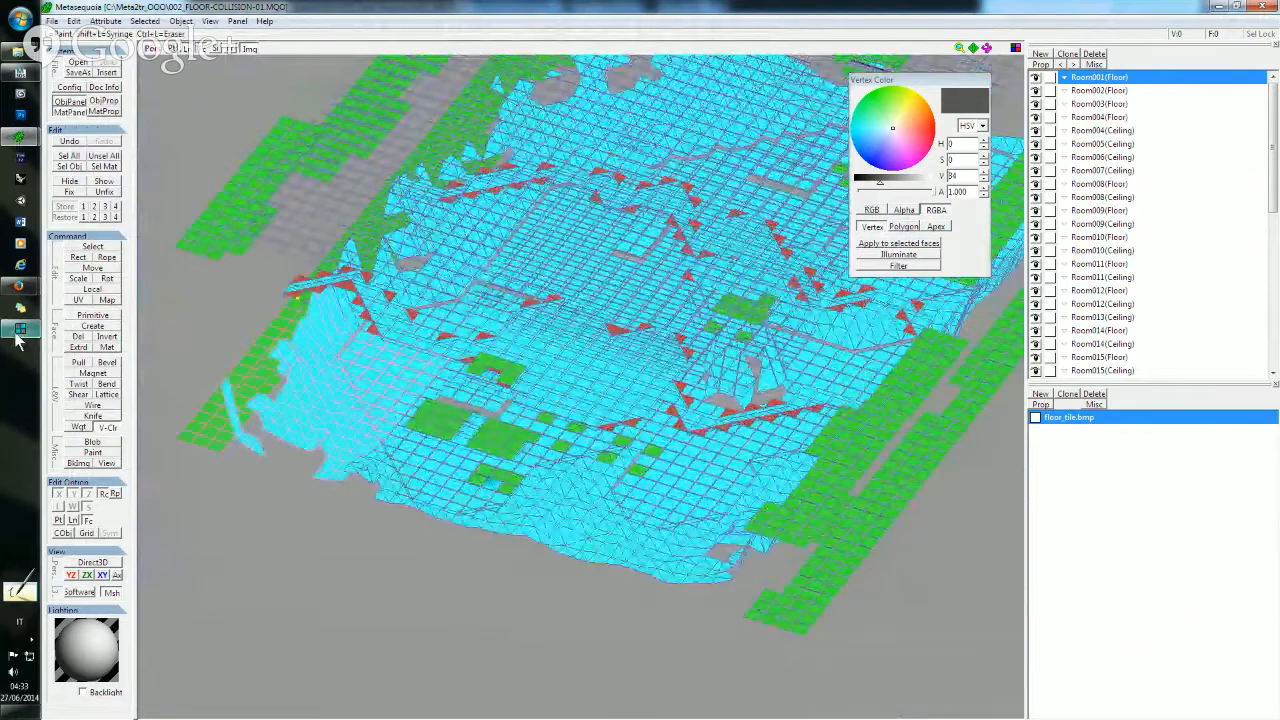
click(20, 328)
click(686, 10)
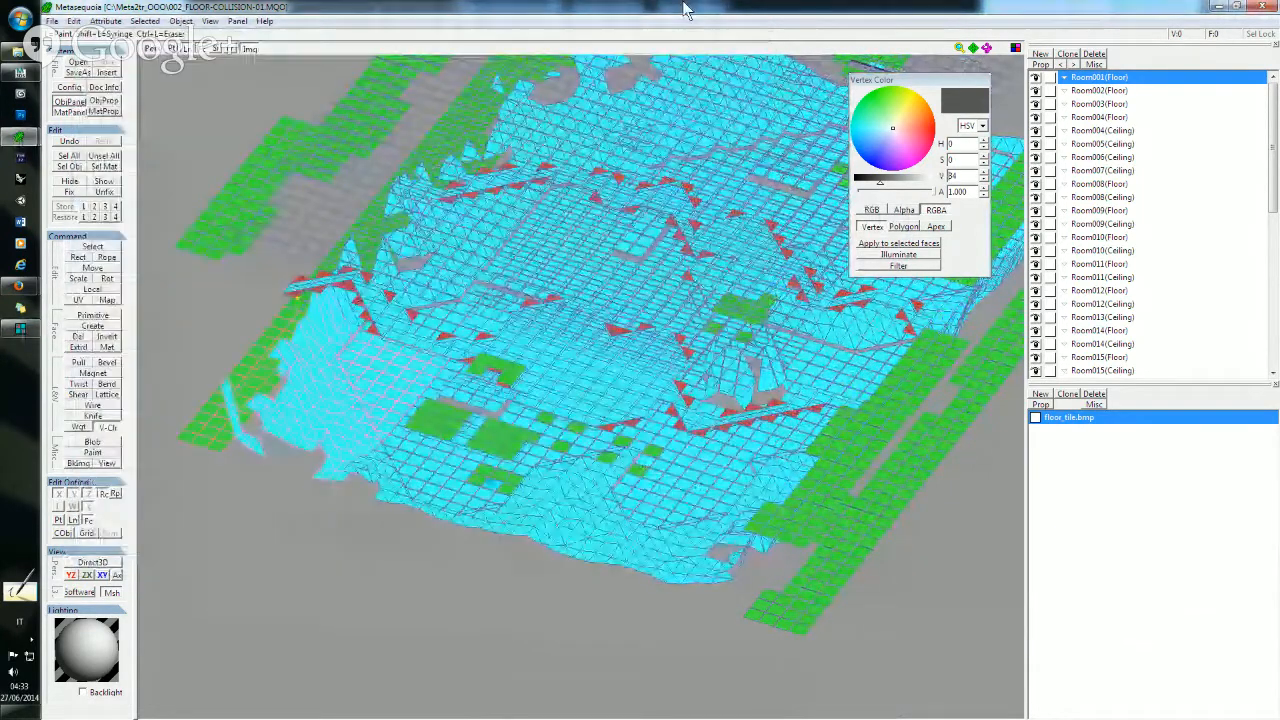
right_drag(722, 378, 640, 328)
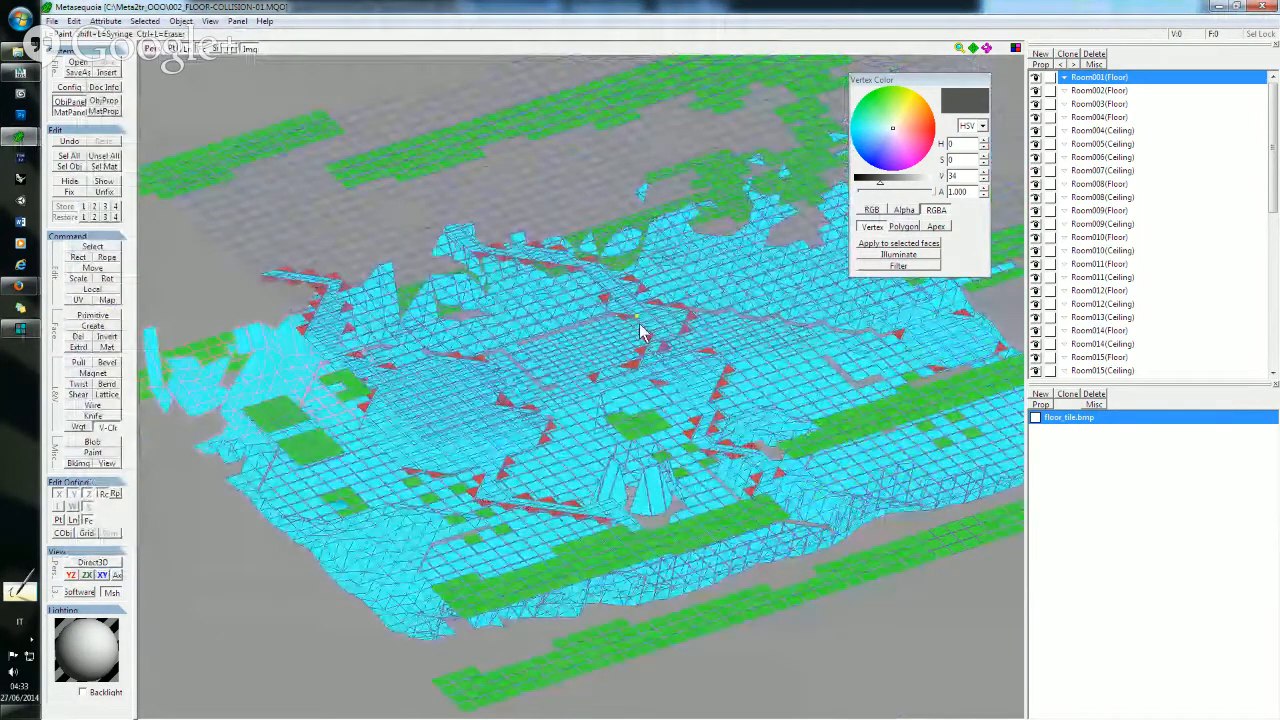
click(1272, 8)
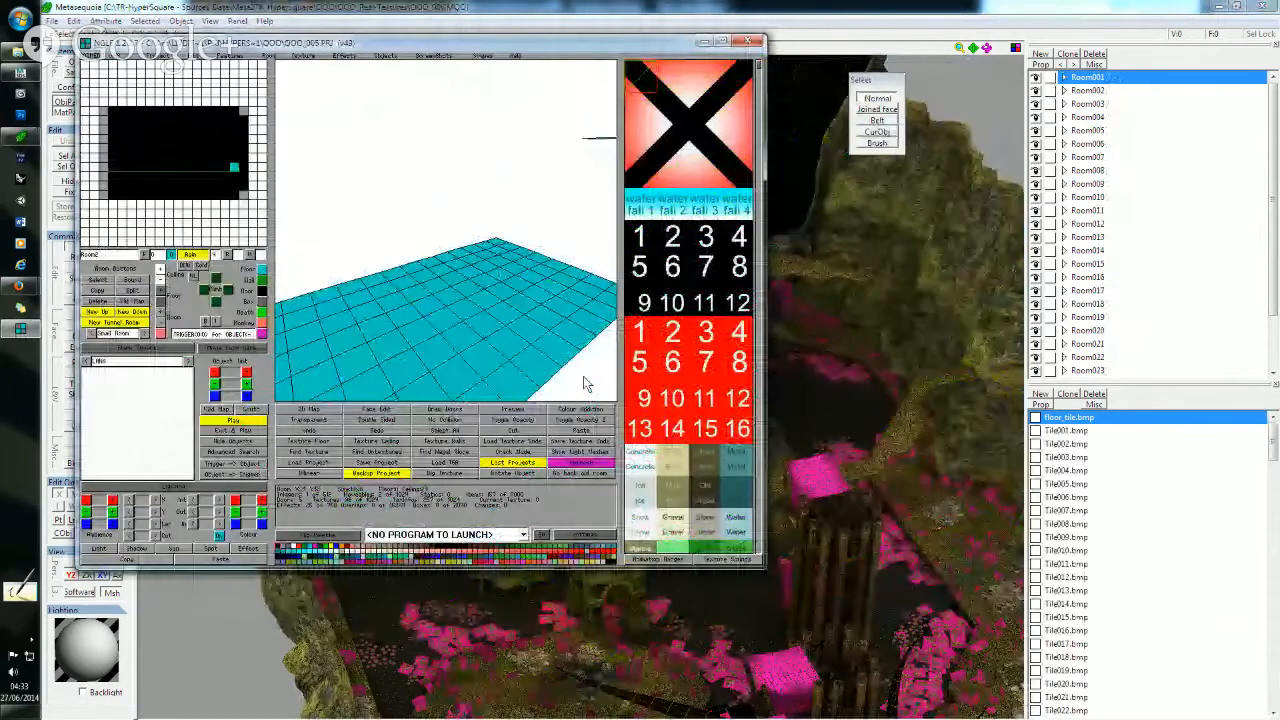
- Switch to the Meta2tr_OOO folder and run floor2prj.exe on 002_FLOOR-COLLISION-01.MQO and OOO_005.PRJ together
mouse_move(20, 50)
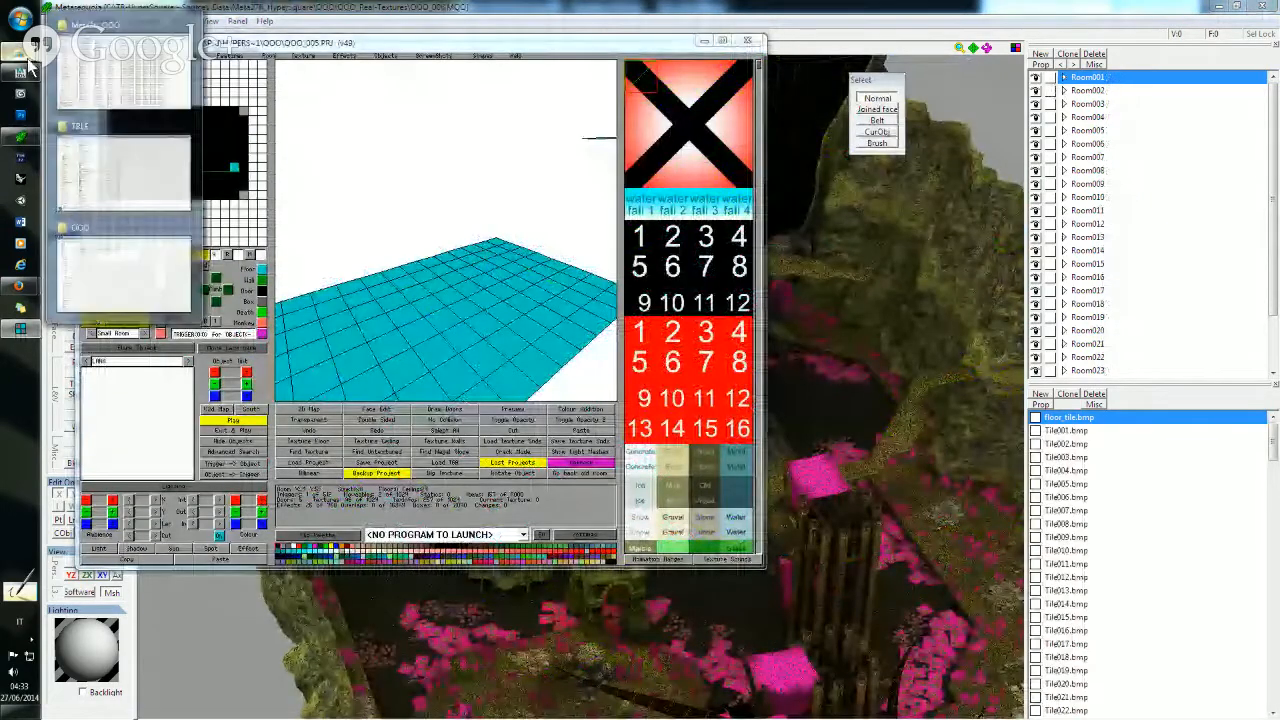
click(140, 94)
click(436, 504)
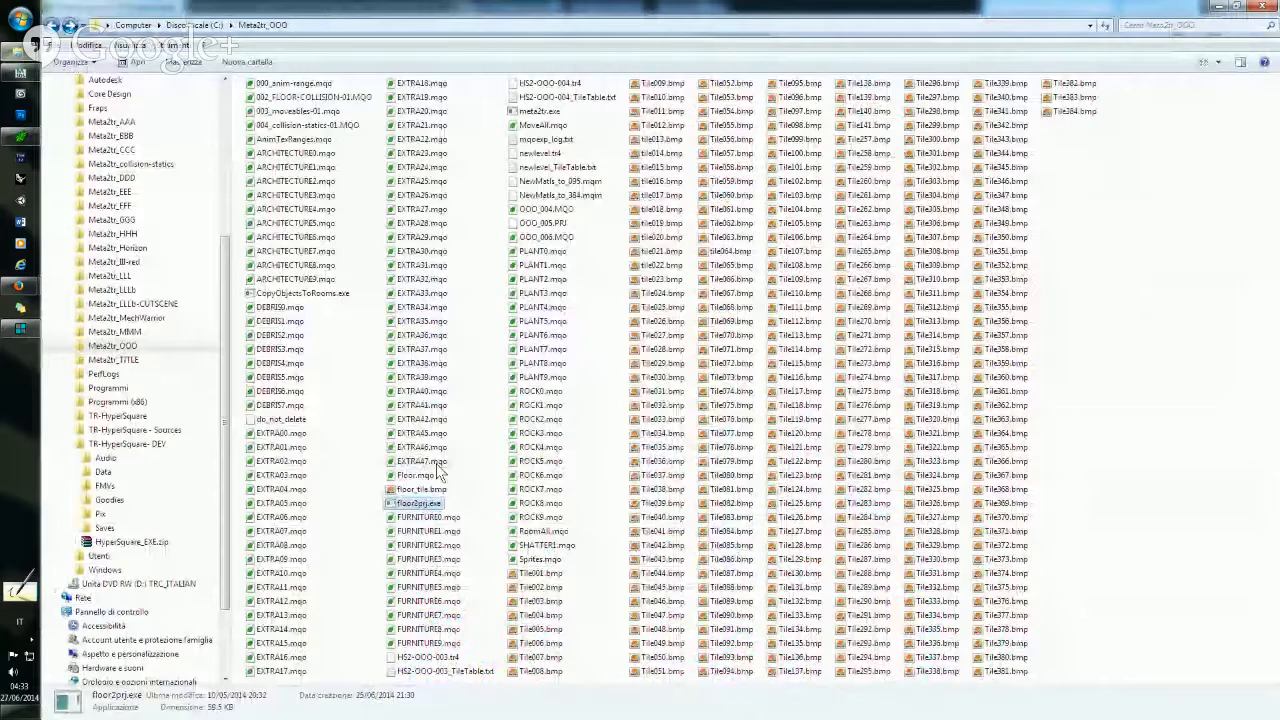
click(316, 98)
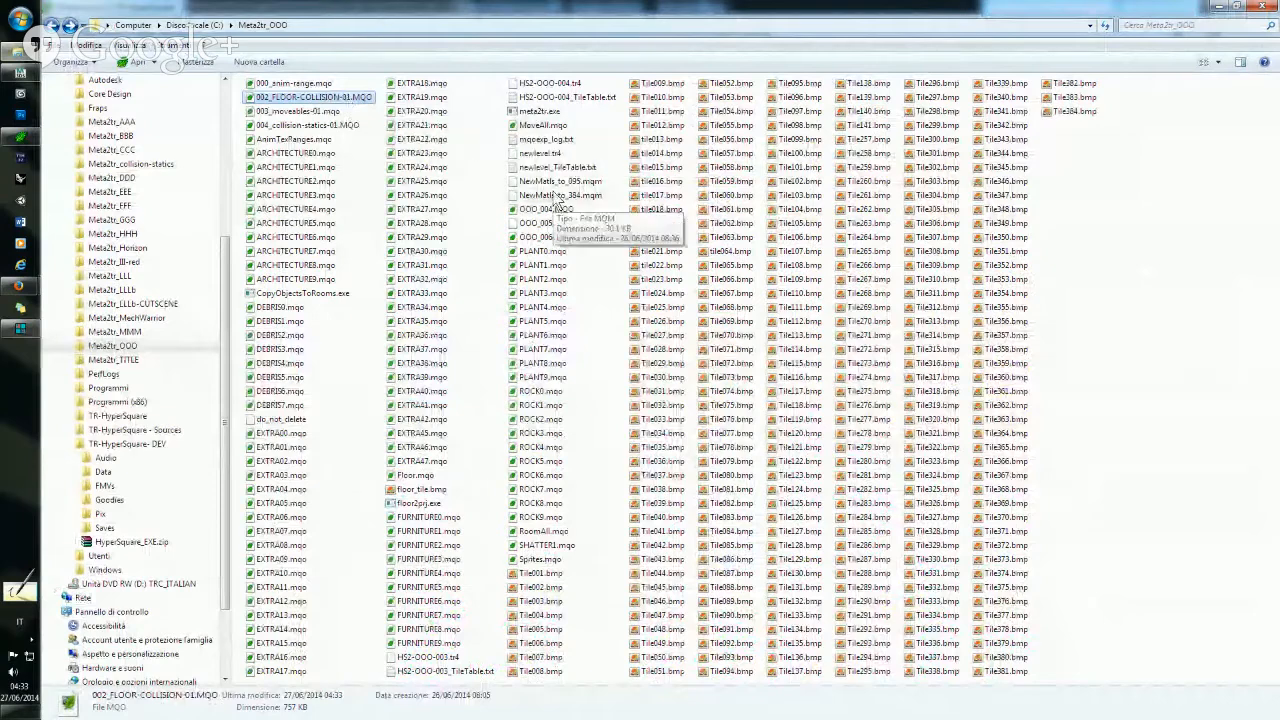
ctrl+click(560, 226)
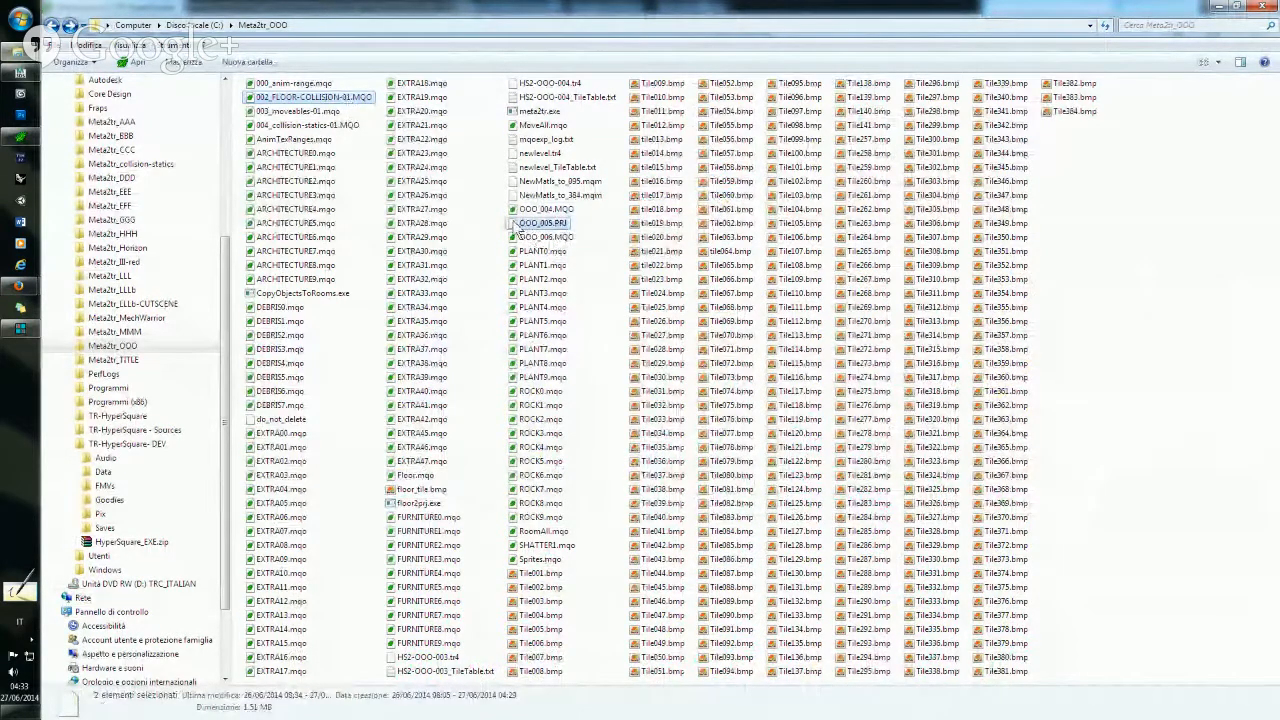
drag(512, 228, 437, 503)
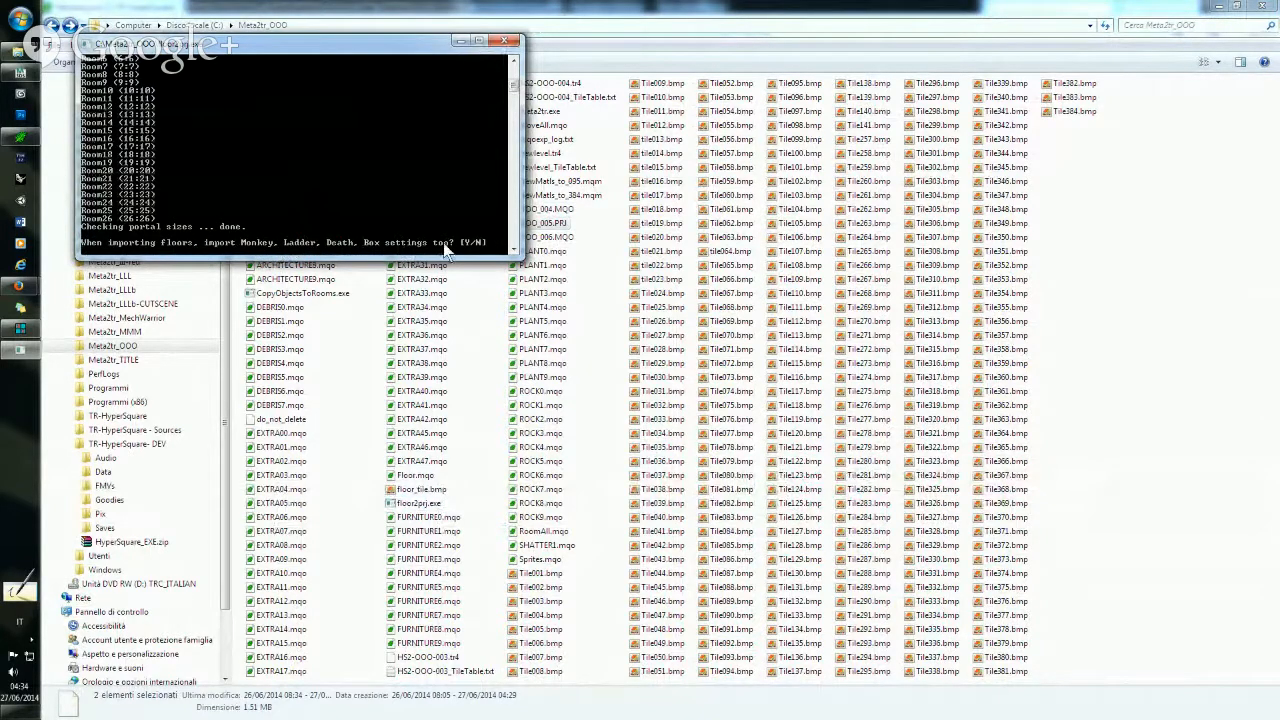
- Answer Y to import the Monkey, Ladder, Death and Box settings with the floors, and run the import
text(Y)
key(Return)
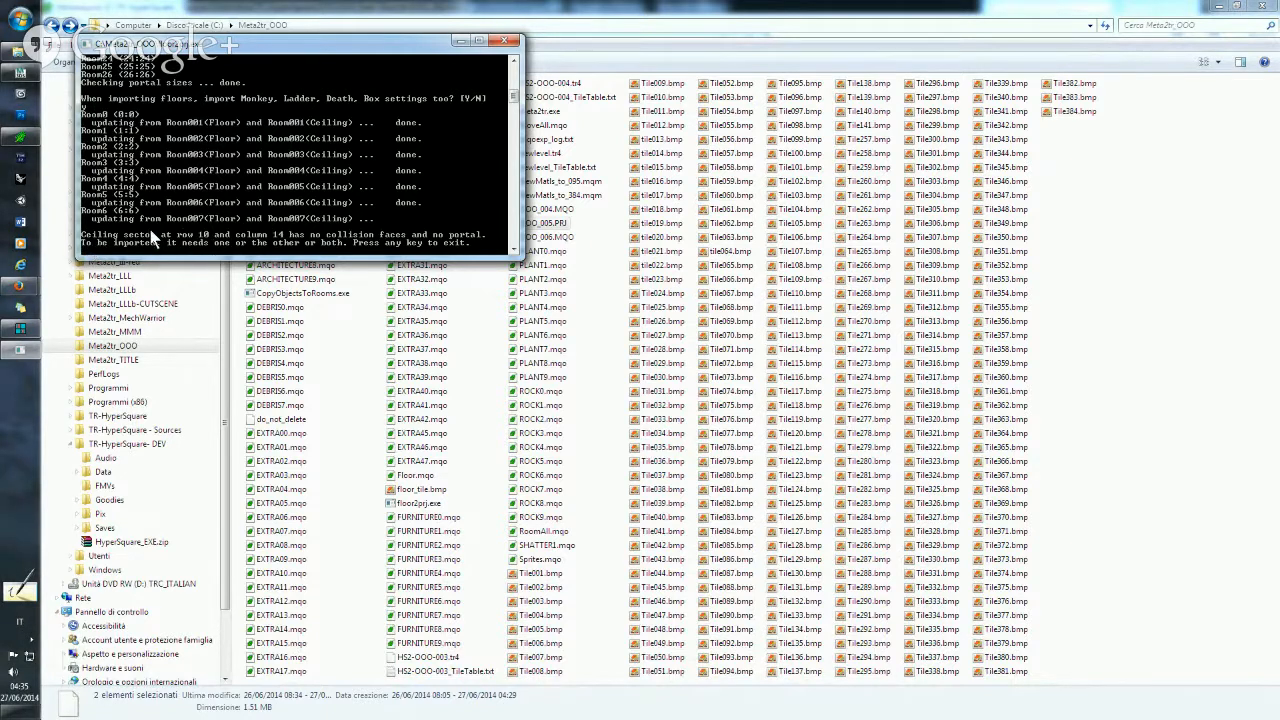
key(Return)
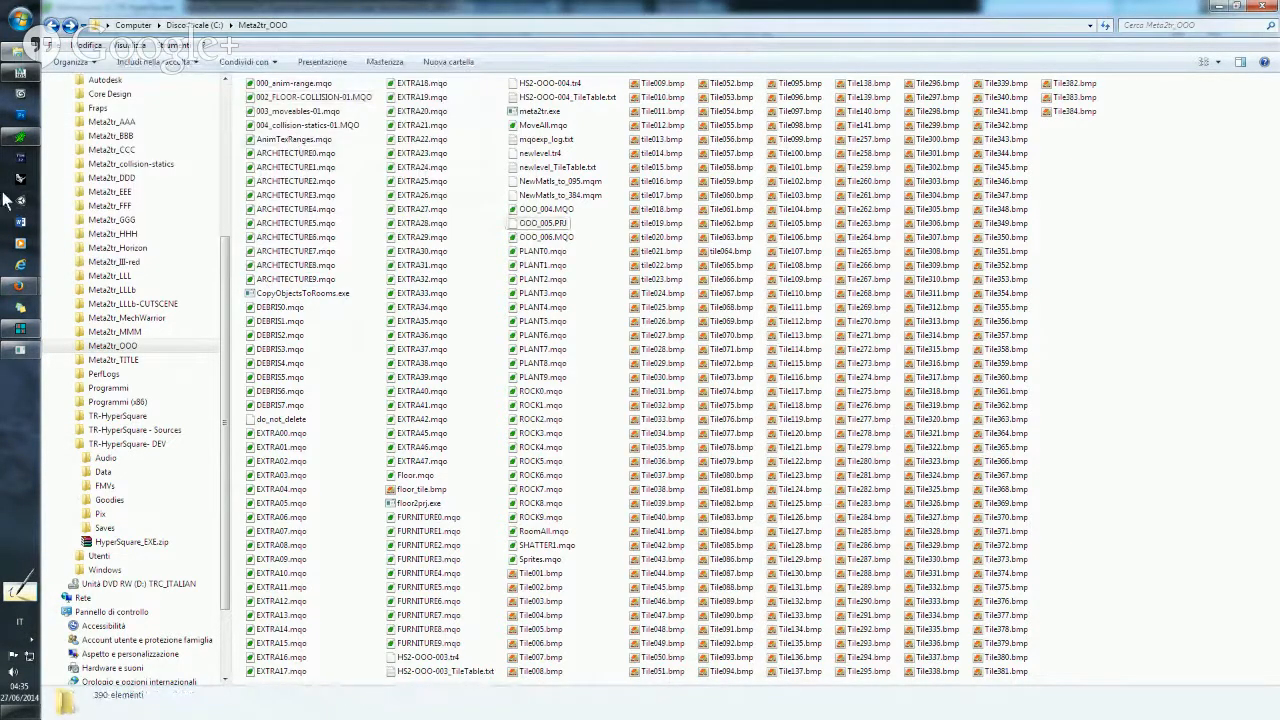
- Close the textured OOO model in Metasequoia and reopen 002_FLOOR-COLLISION-01.MQO from the Meta2tr_OOO folder
click(20, 137)
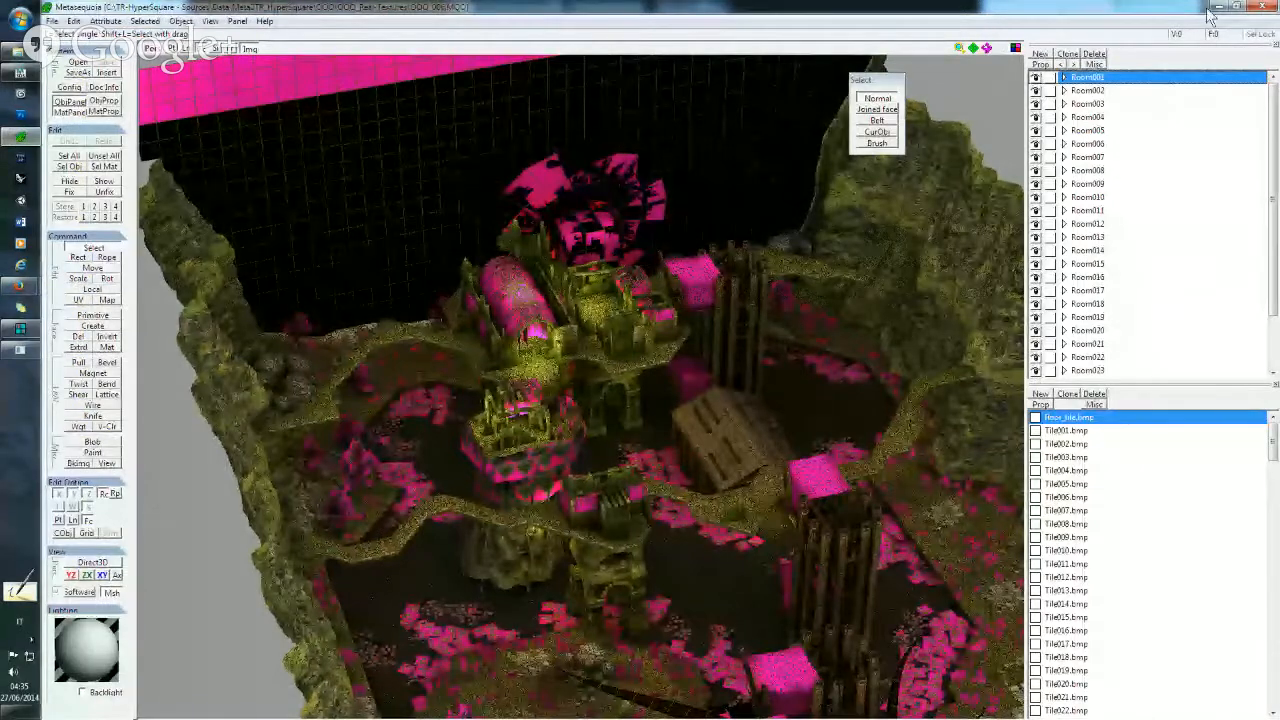
click(1261, 7)
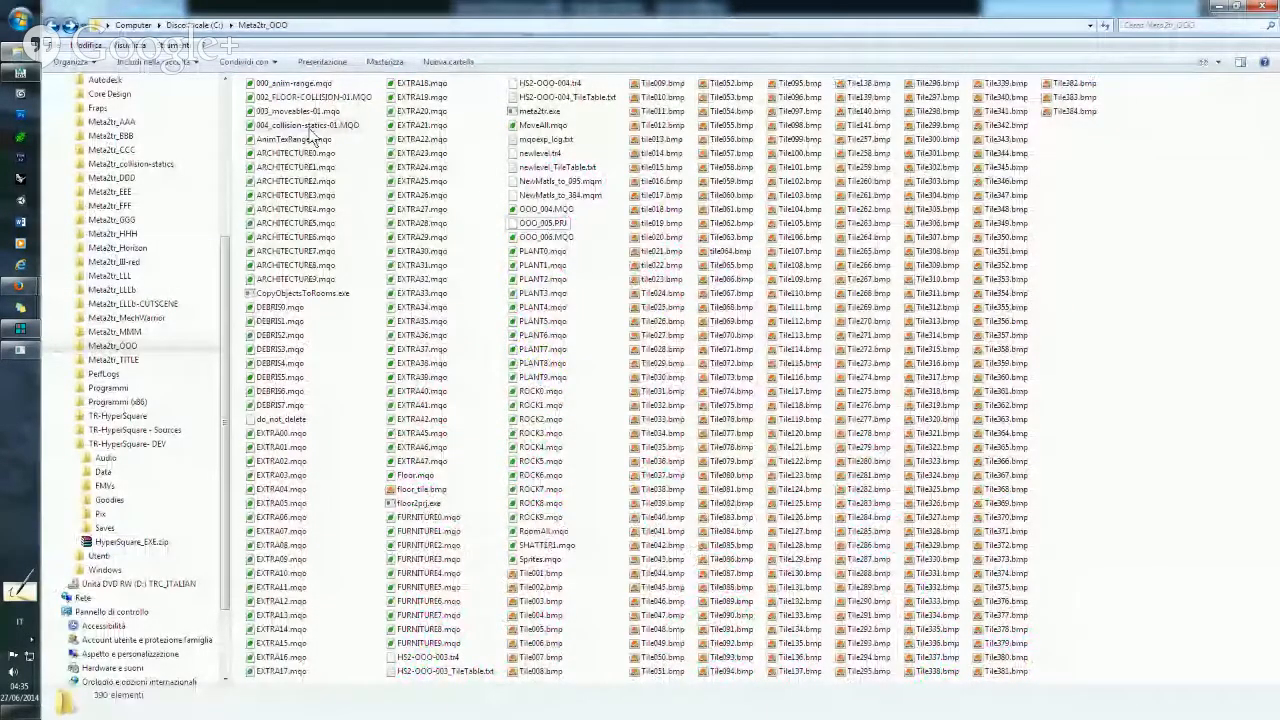
double_click(313, 97)
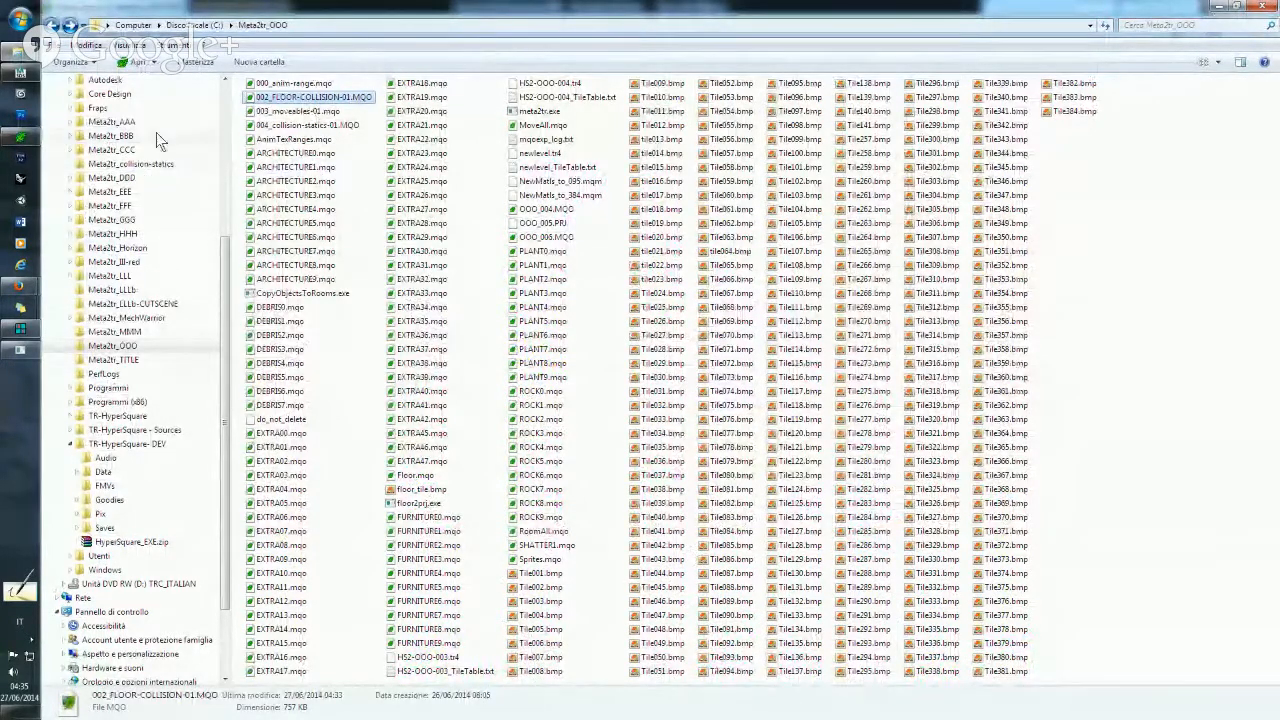
click(22, 140)
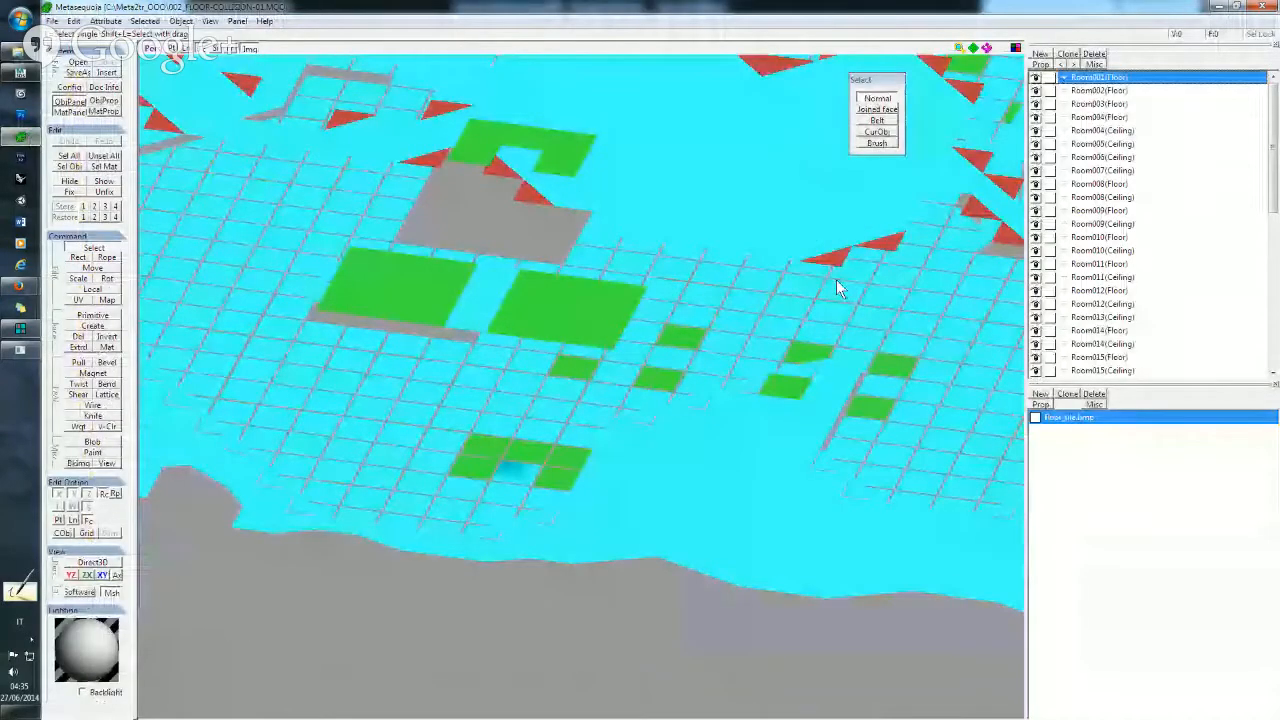
- Hide all objects in the collision file, including Room006(Ceiling)
click(1105, 157)
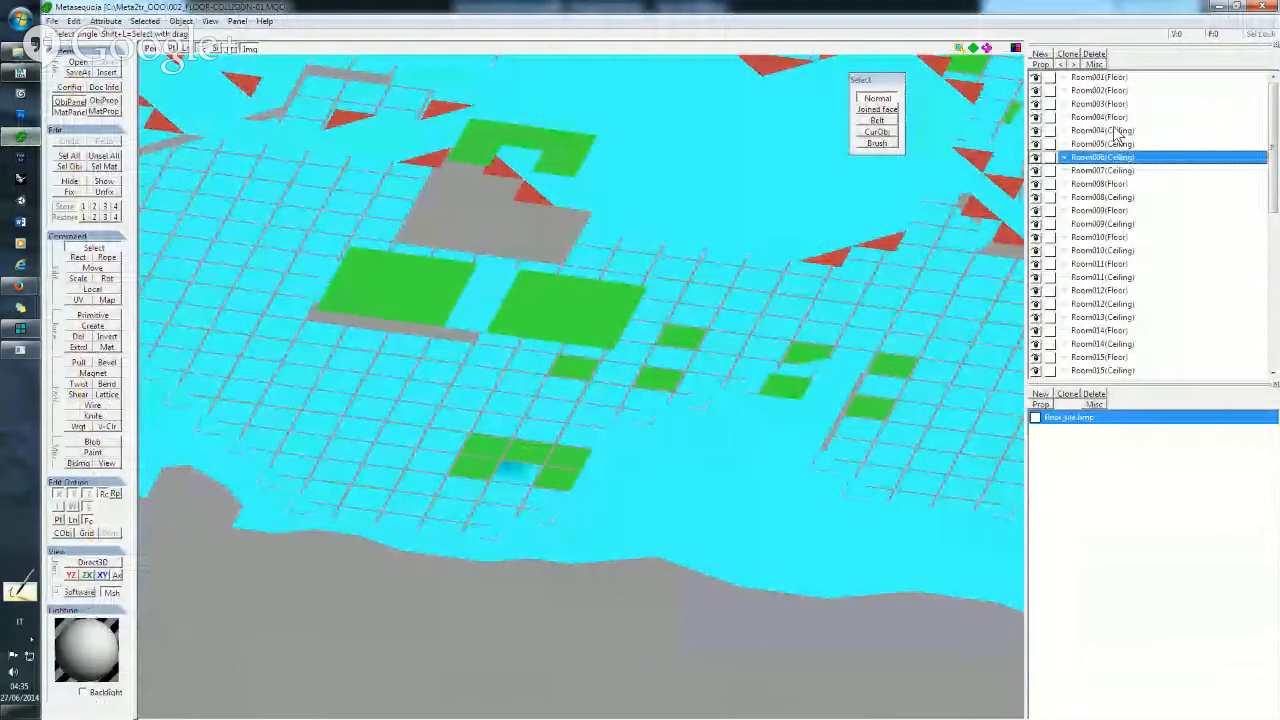
click(1094, 65)
click(1110, 78)
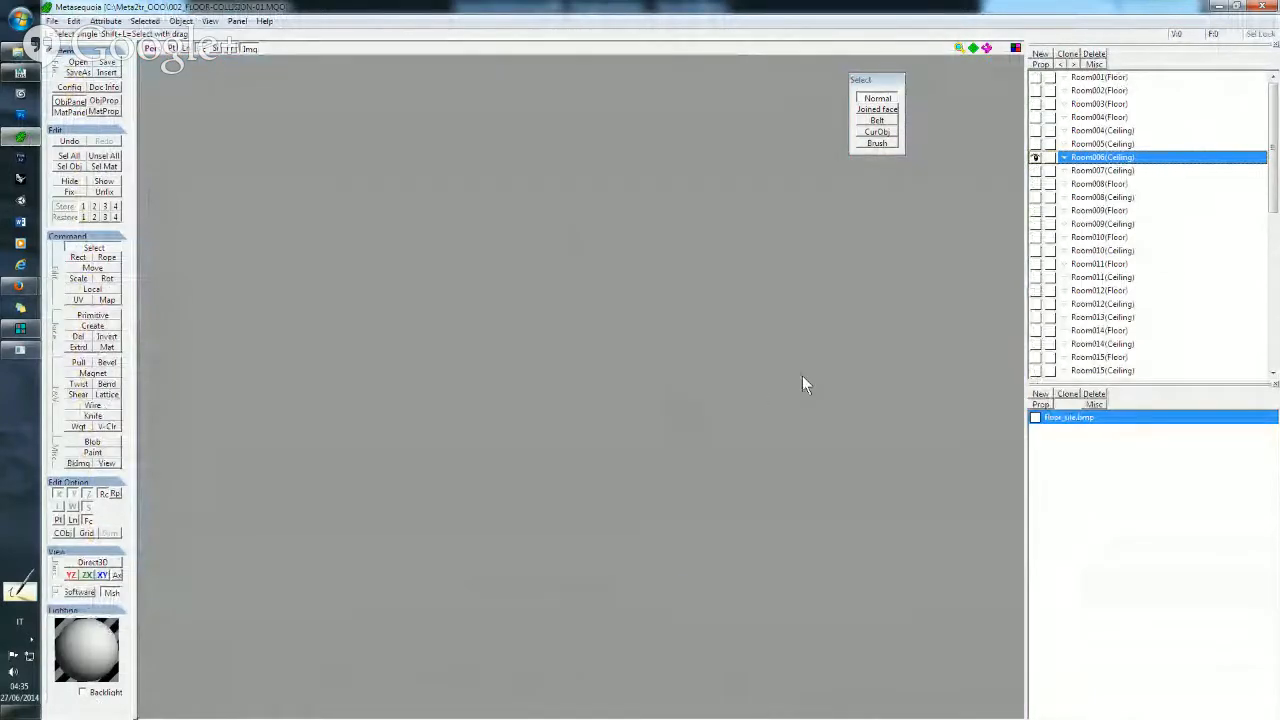
click(1035, 158)
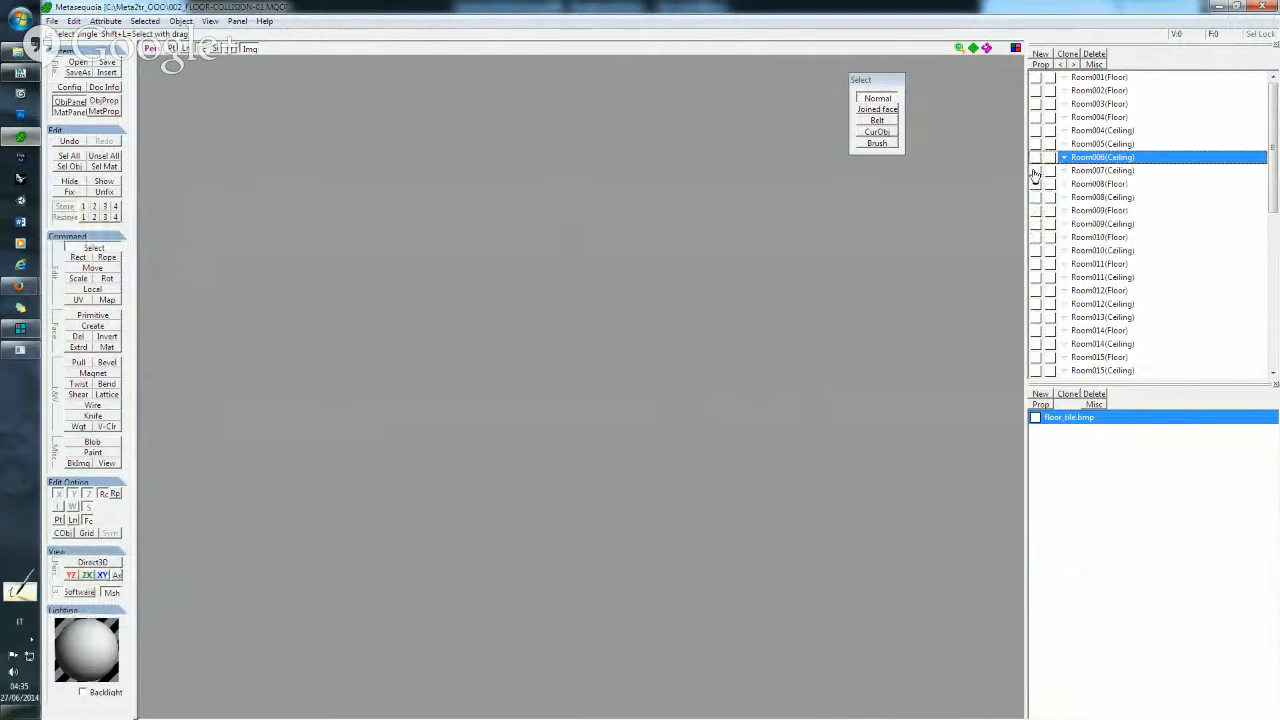
- Recheck the importer's console output for the failing room, and make only Room007(Ceiling) visible and current
click(20, 349)
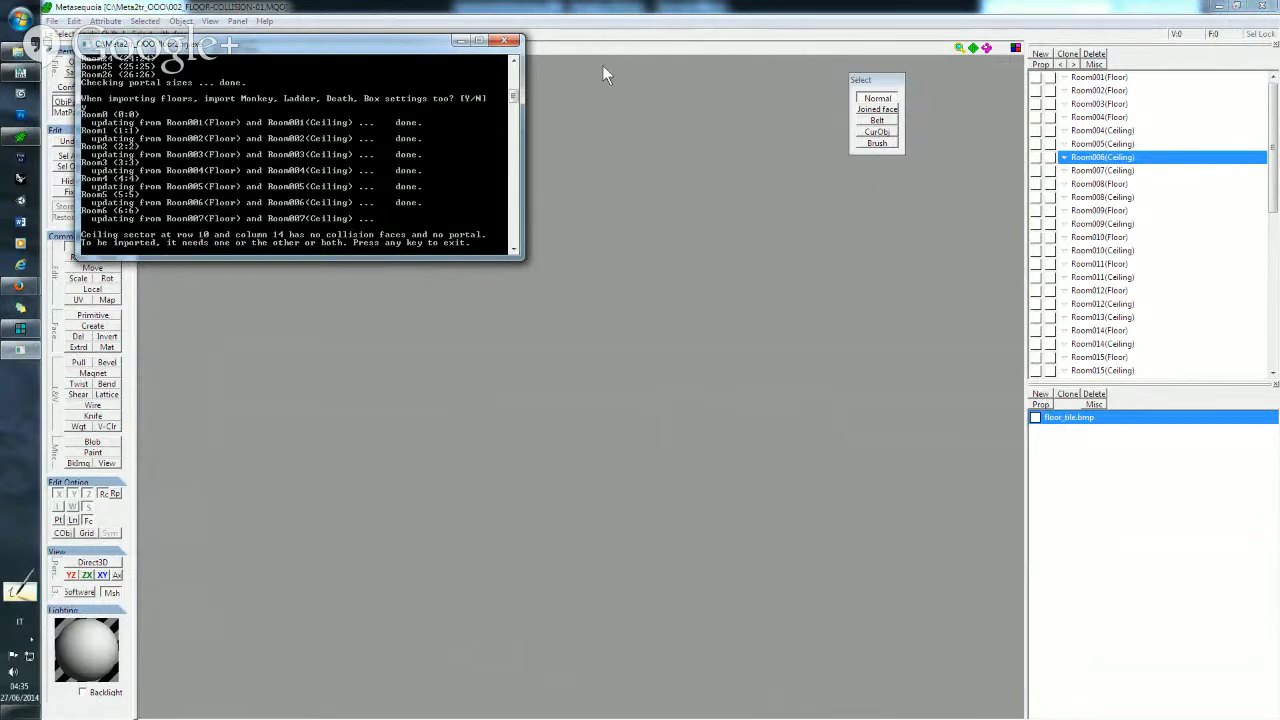
key(Return)
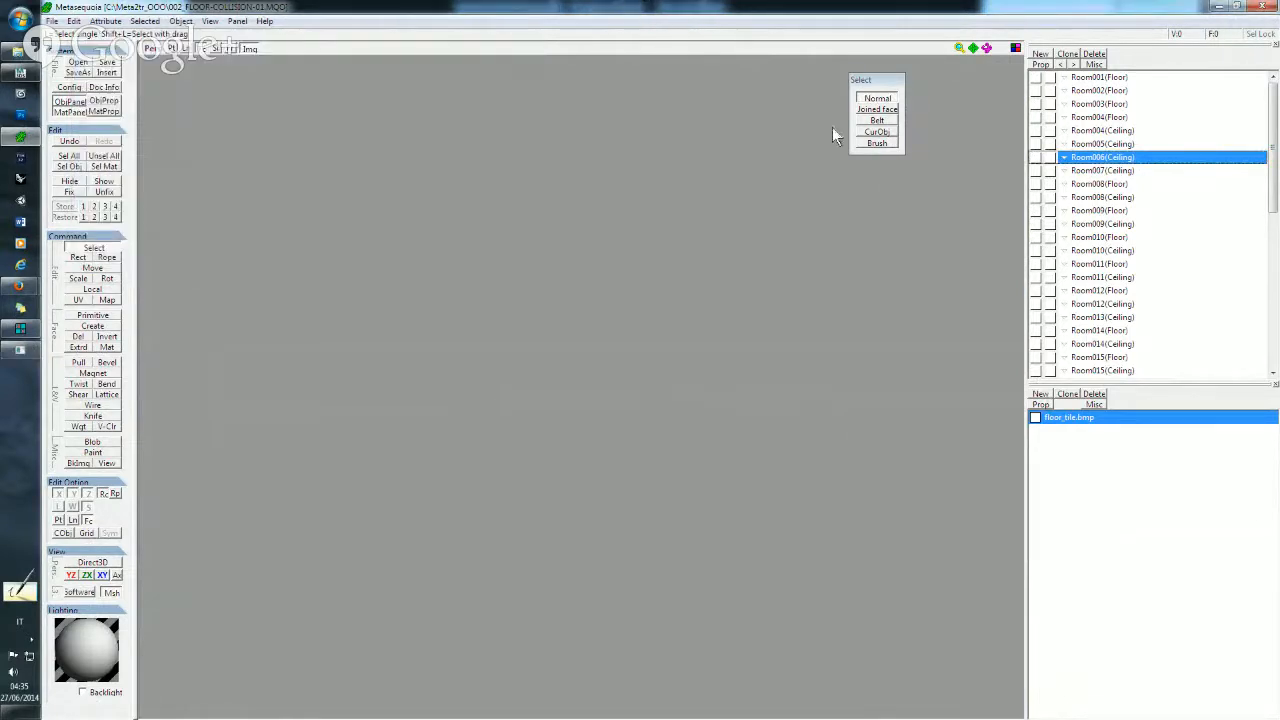
click(1036, 170)
click(1116, 172)
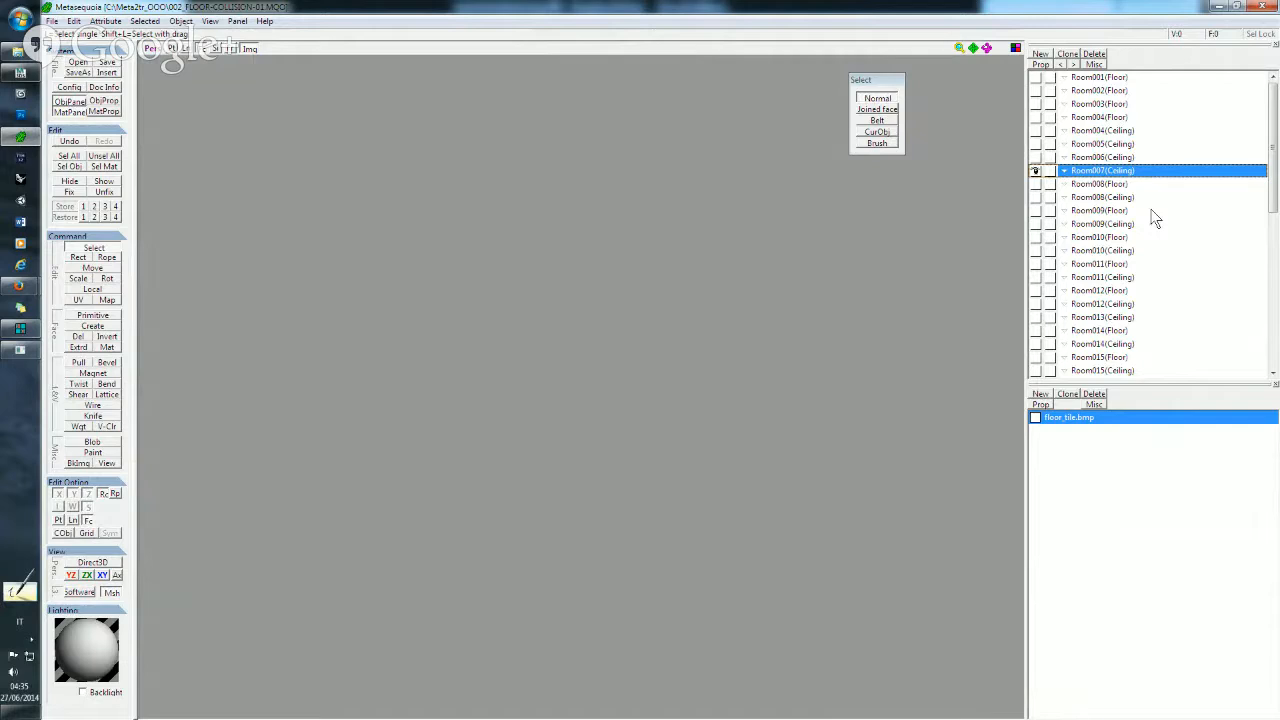
- Look through the whole list of room floor and ceiling objects for the Room007 entries
scroll(1153, 212, down, 3)
scroll(1153, 220, down, 5)
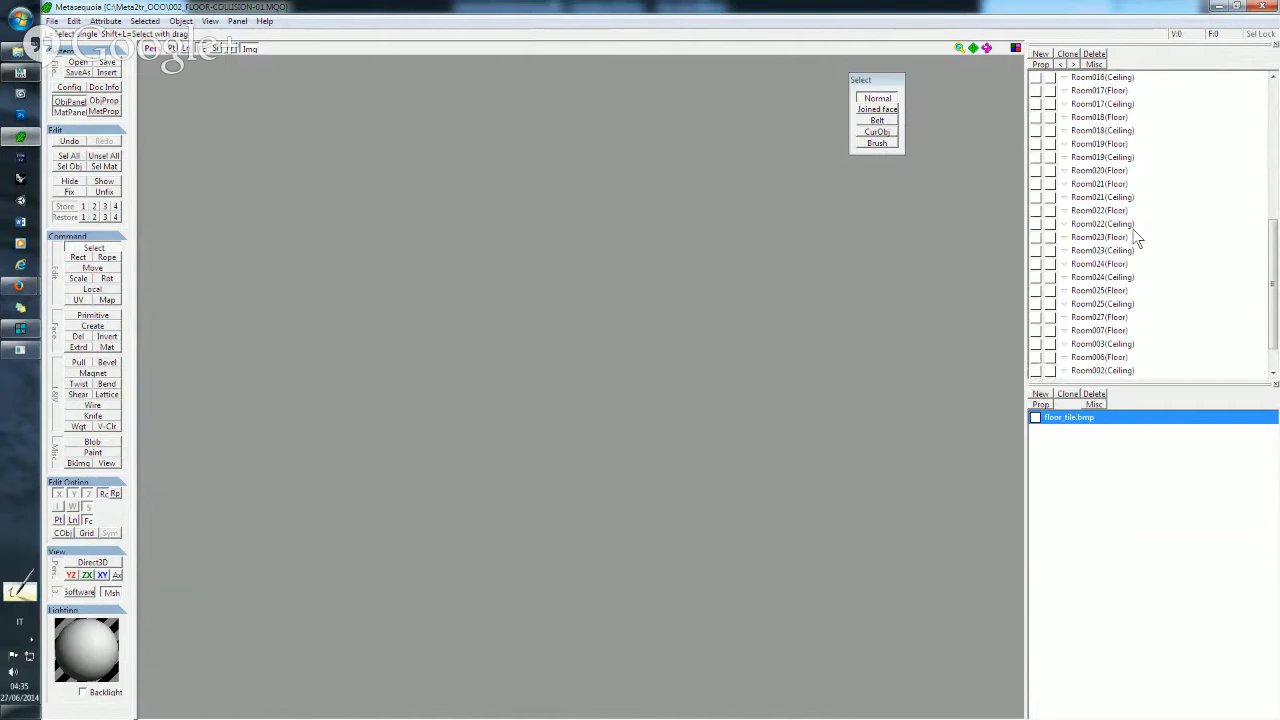
scroll(1143, 282, down, 1)
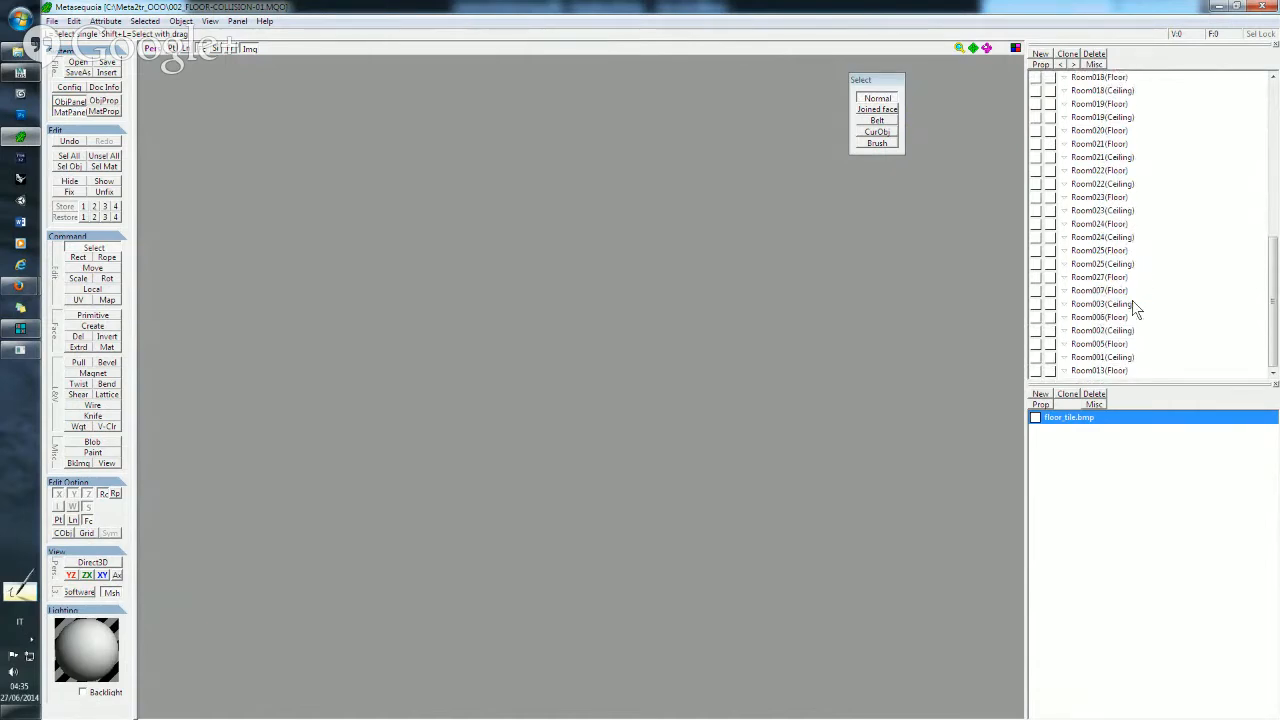
scroll(1112, 295, up, 1)
scroll(1112, 293, up, 3)
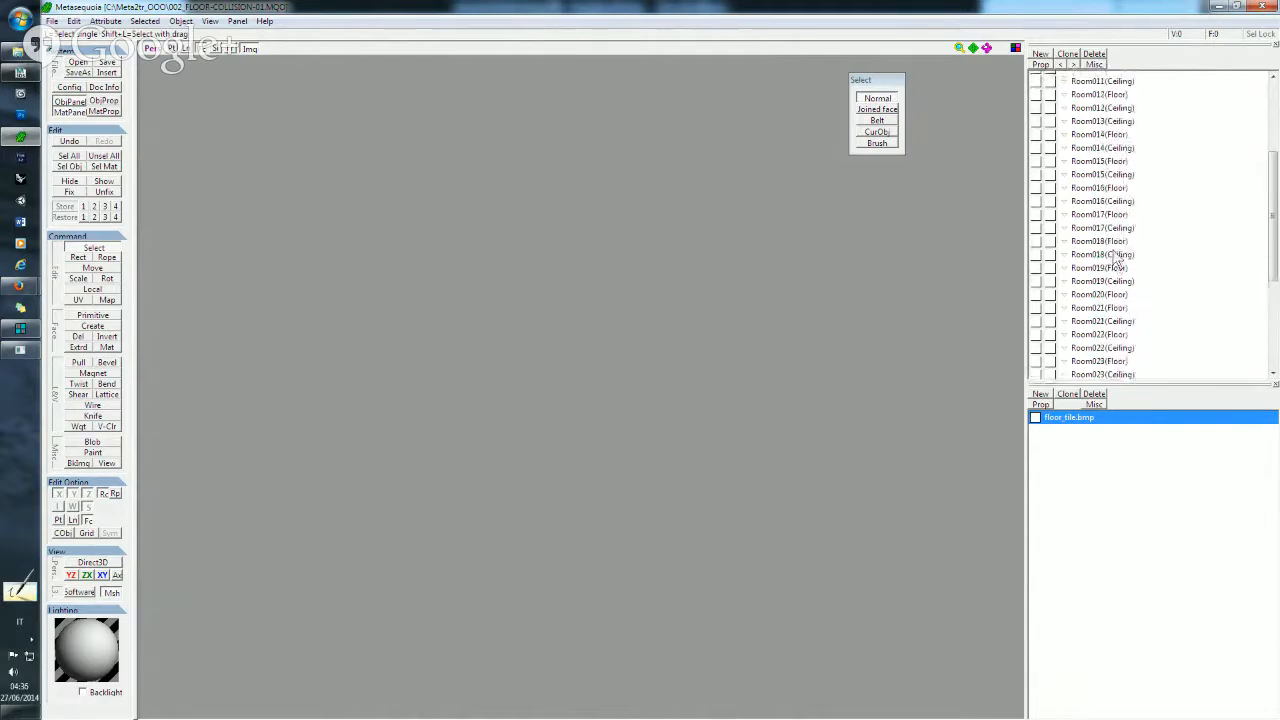
scroll(1115, 258, up, 3)
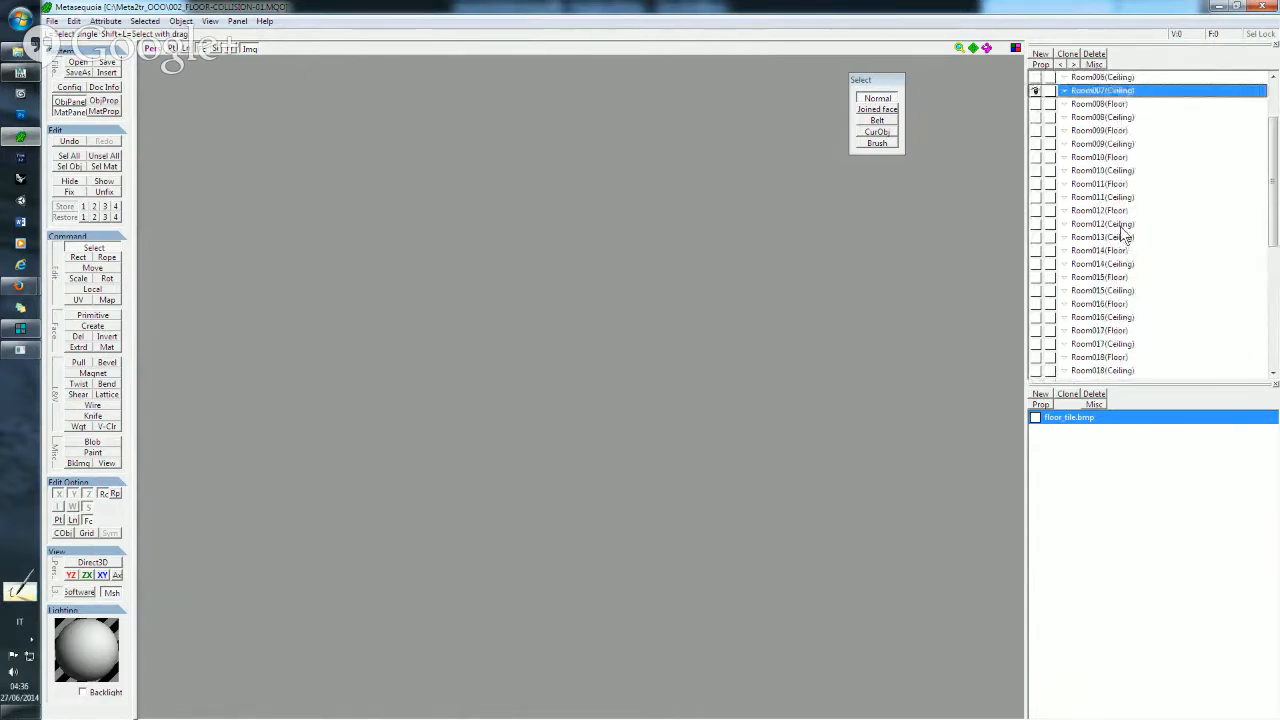
scroll(1120, 194, up, 2)
scroll(1125, 160, up, 1)
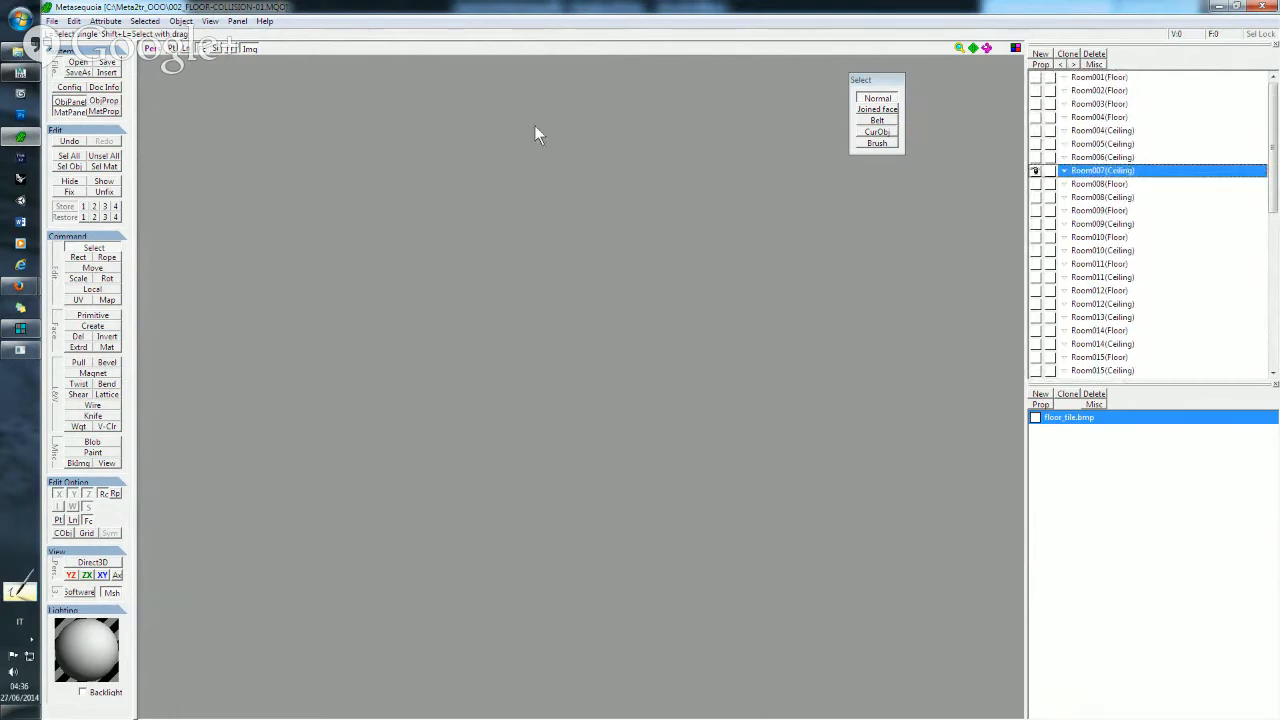
- Switch to 3ds Max and select Room007(Ceiling) and Room007(Floor) to examine them in the perspective view
click(30, 75)
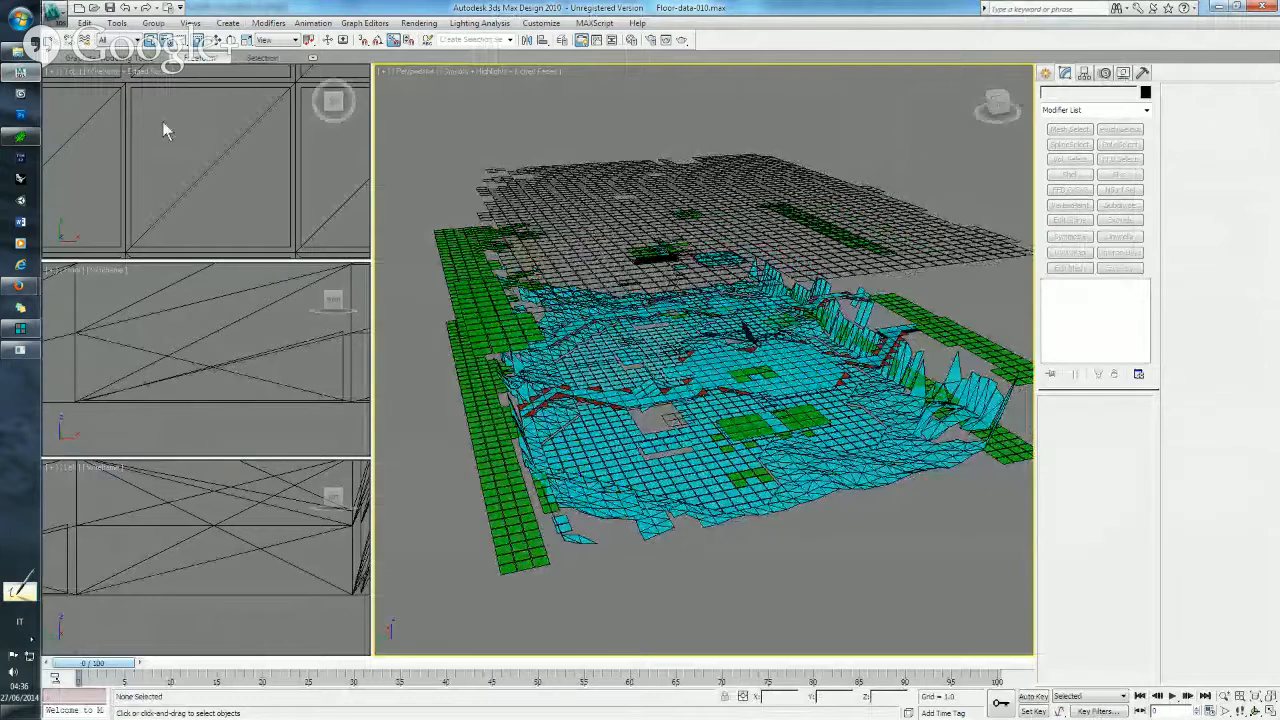
key(h)
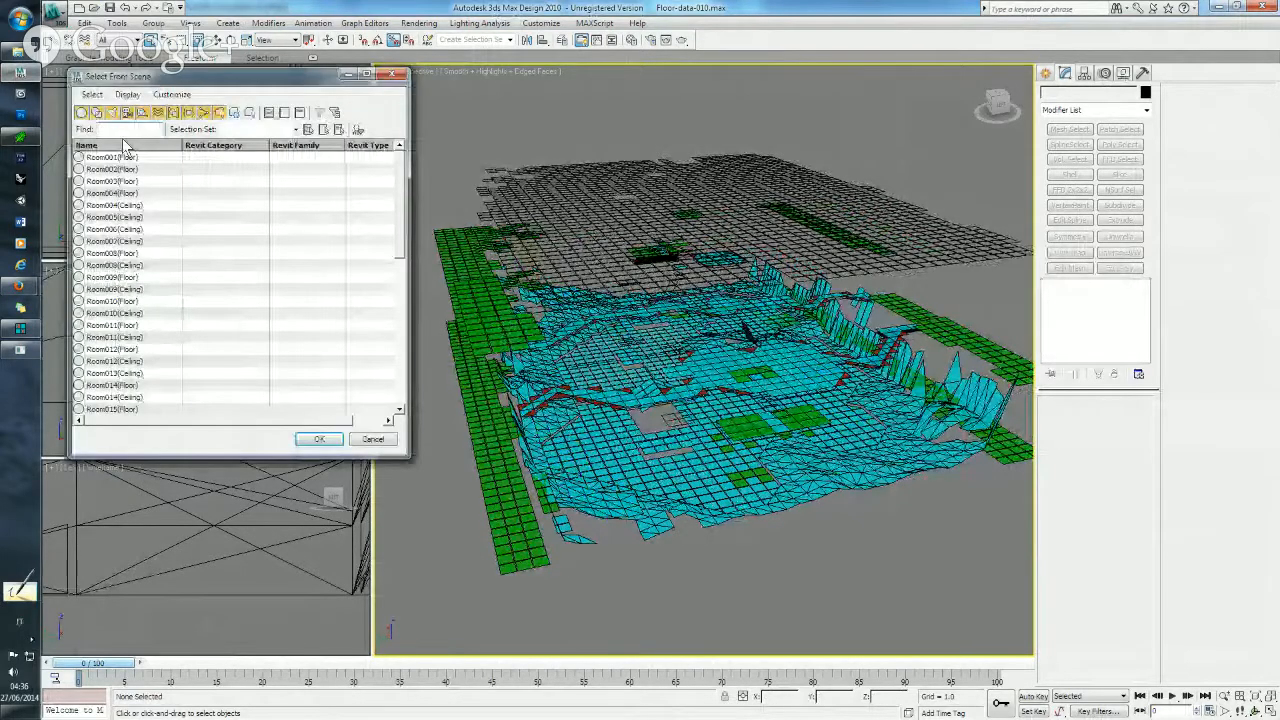
scroll(140, 200, down, 5)
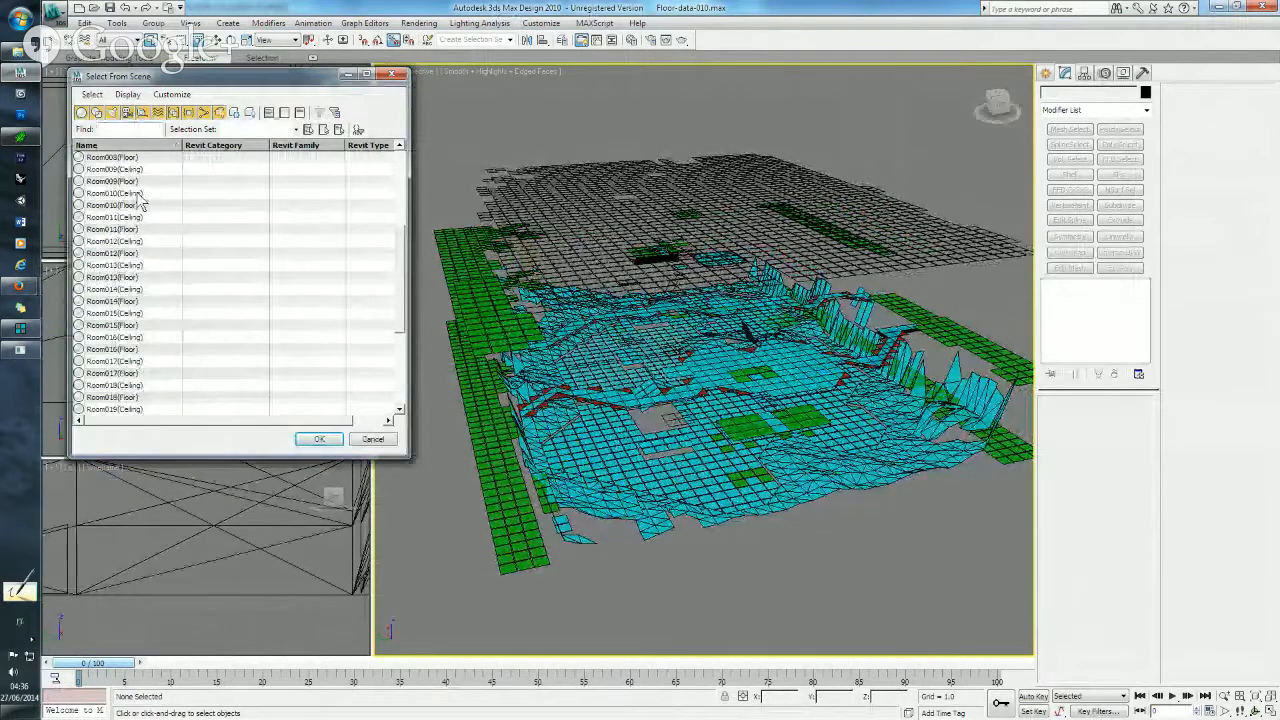
scroll(137, 262, up, 5)
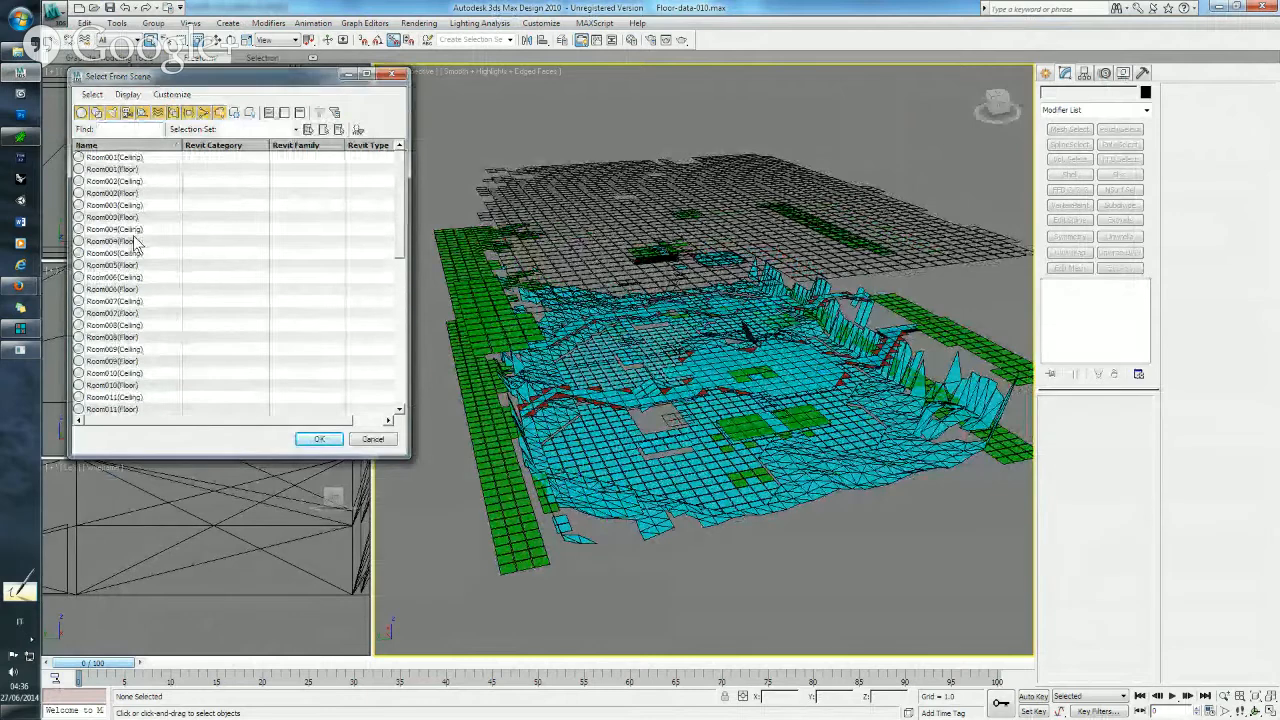
click(135, 313)
ctrl+click(135, 301)
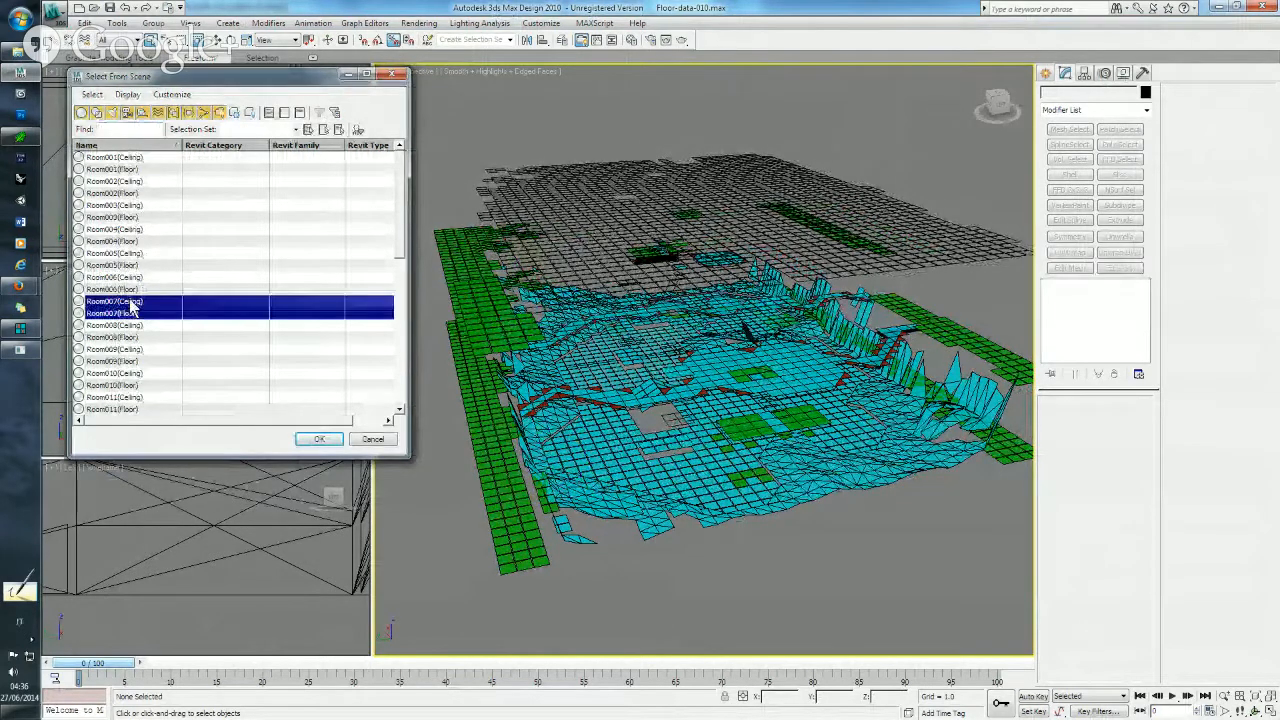
click(319, 439)
scroll(543, 250, up, 4)
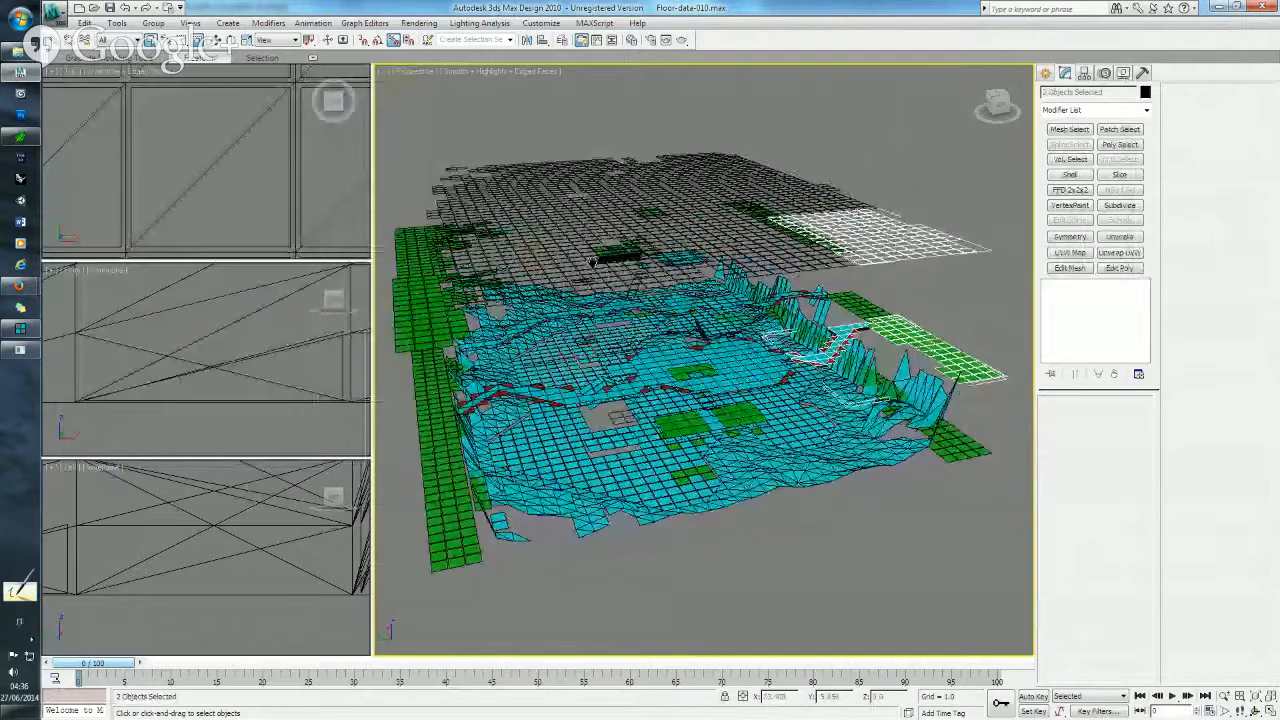
key(z)
alt+middle_drag(803, 291, 602, 321)
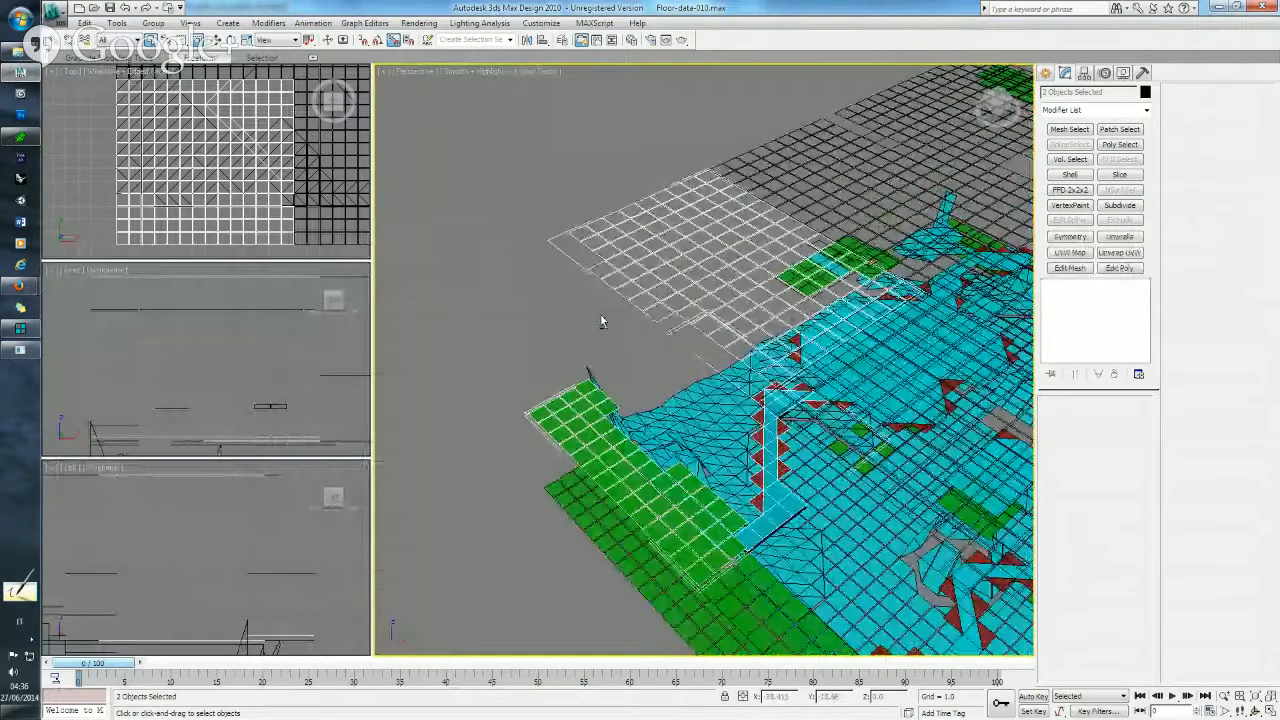
- Check the importer's console message about the failing ceiling sector against the Room007 ceiling grid in 3ds Max
click(20, 287)
click(20, 137)
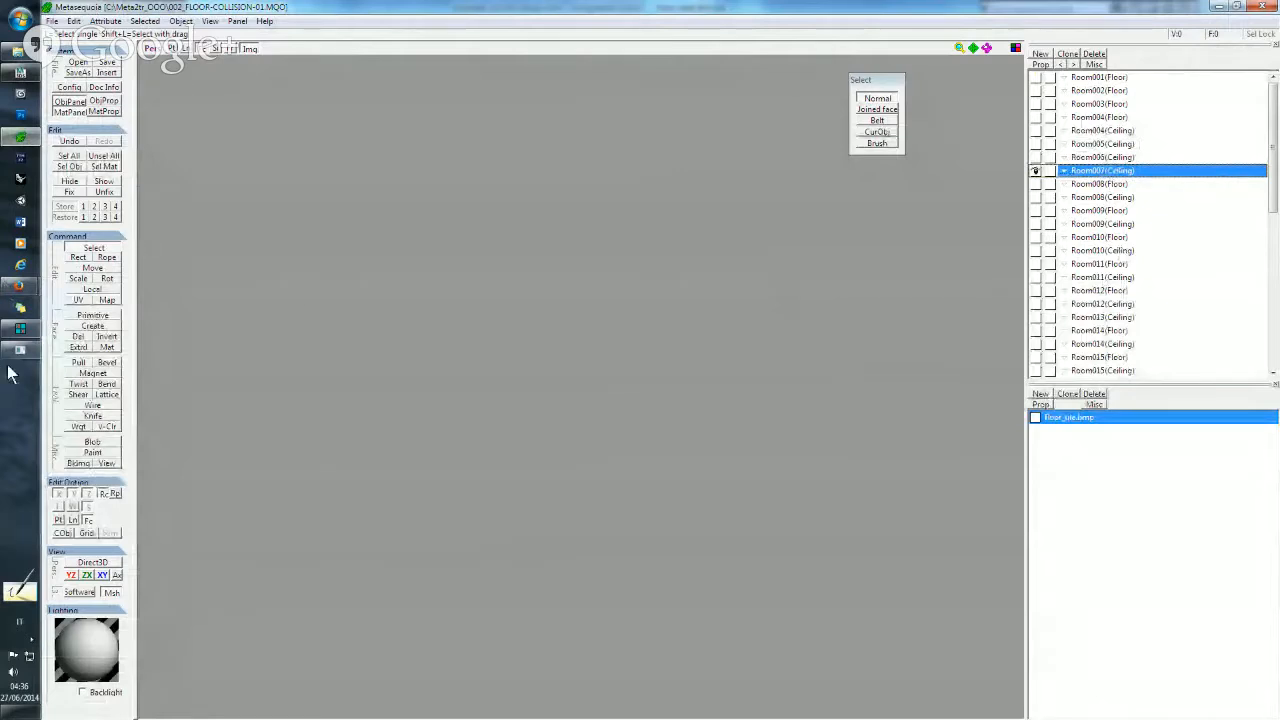
click(32, 143)
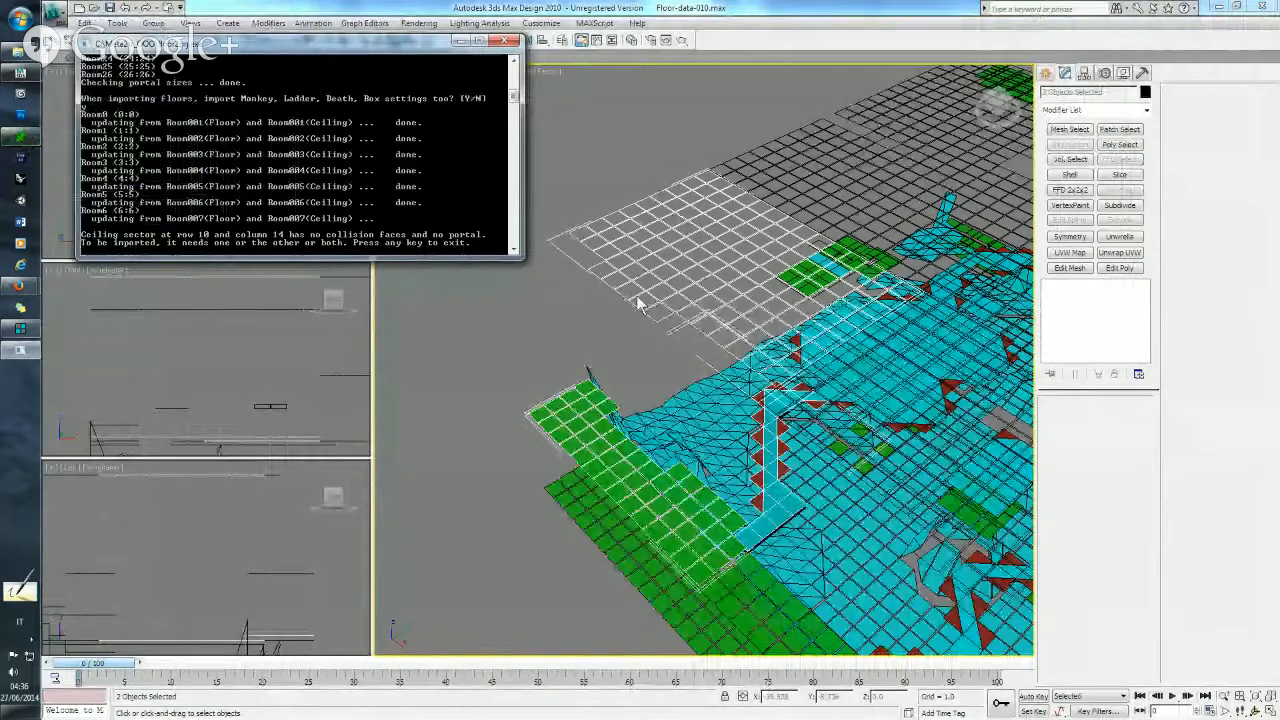
click(649, 266)
alt+middle_drag(651, 263, 622, 256)
- Start exporting the scene and browse on drive C: from TR-HyperSquare - Sources through Meta2TR_HyperSquare and OOO to the OOO_Real-Textures folder
click(50, 11)
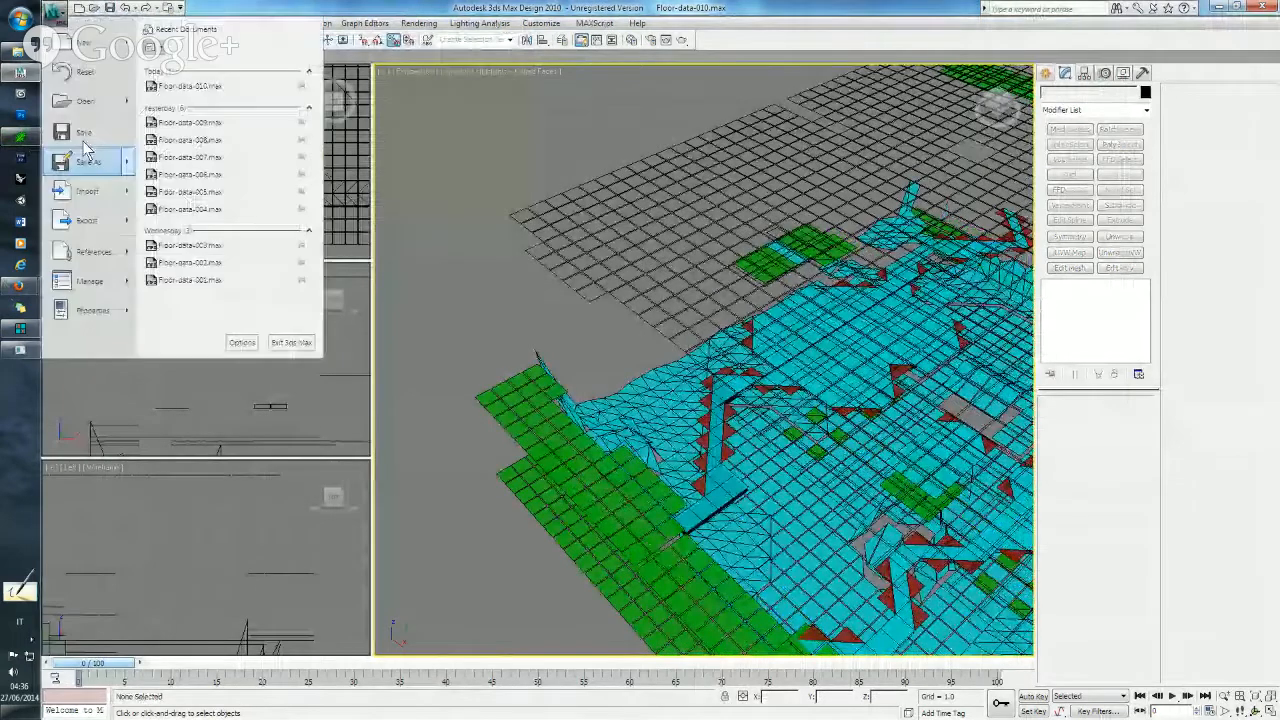
click(86, 220)
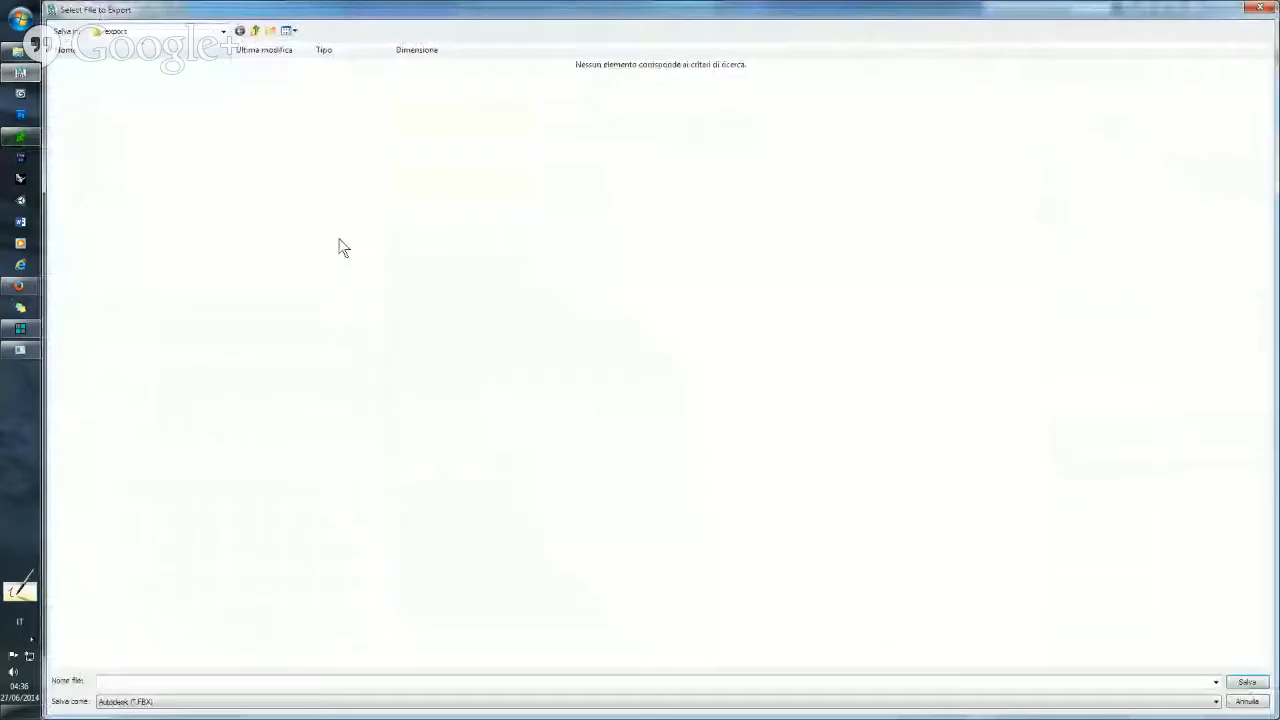
click(163, 32)
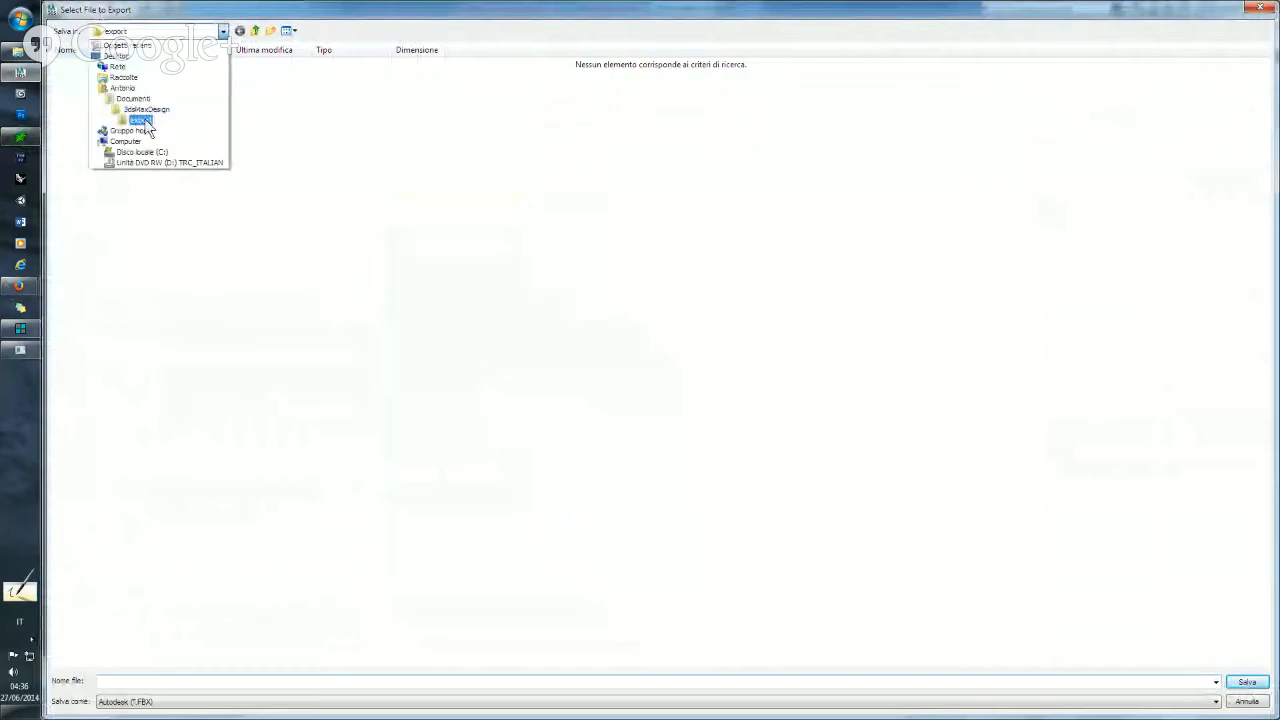
click(150, 152)
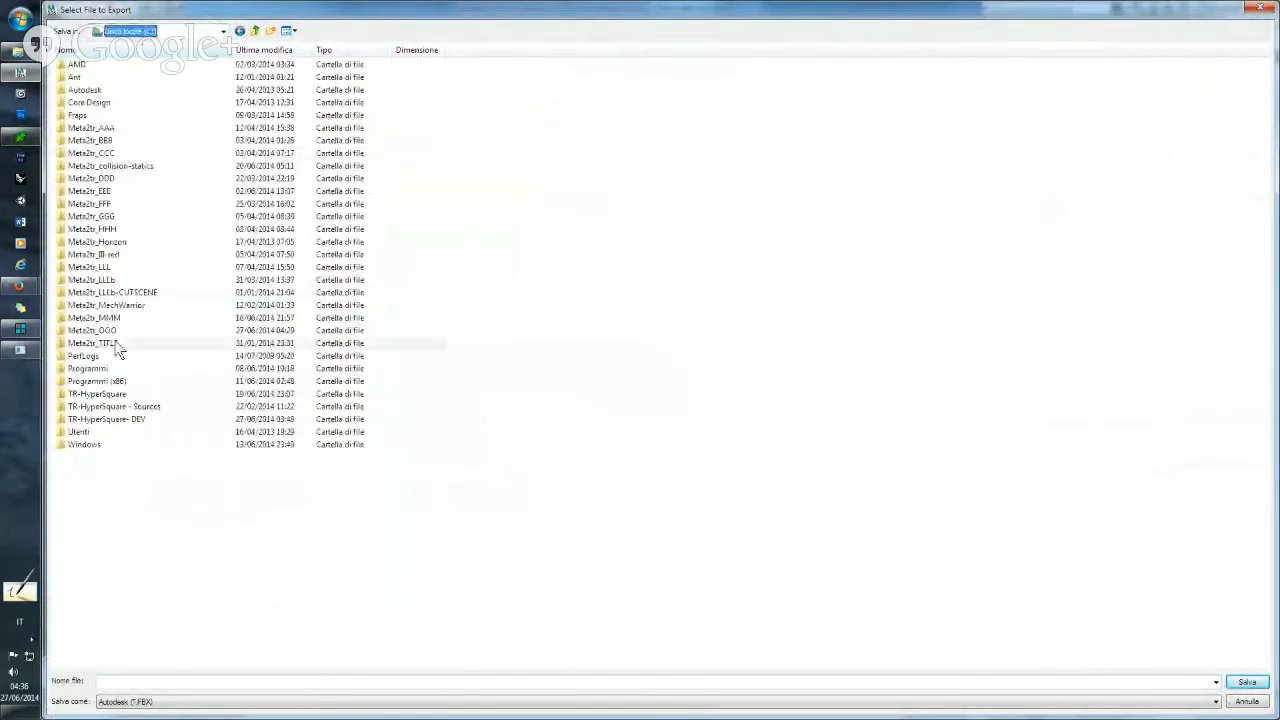
double_click(111, 405)
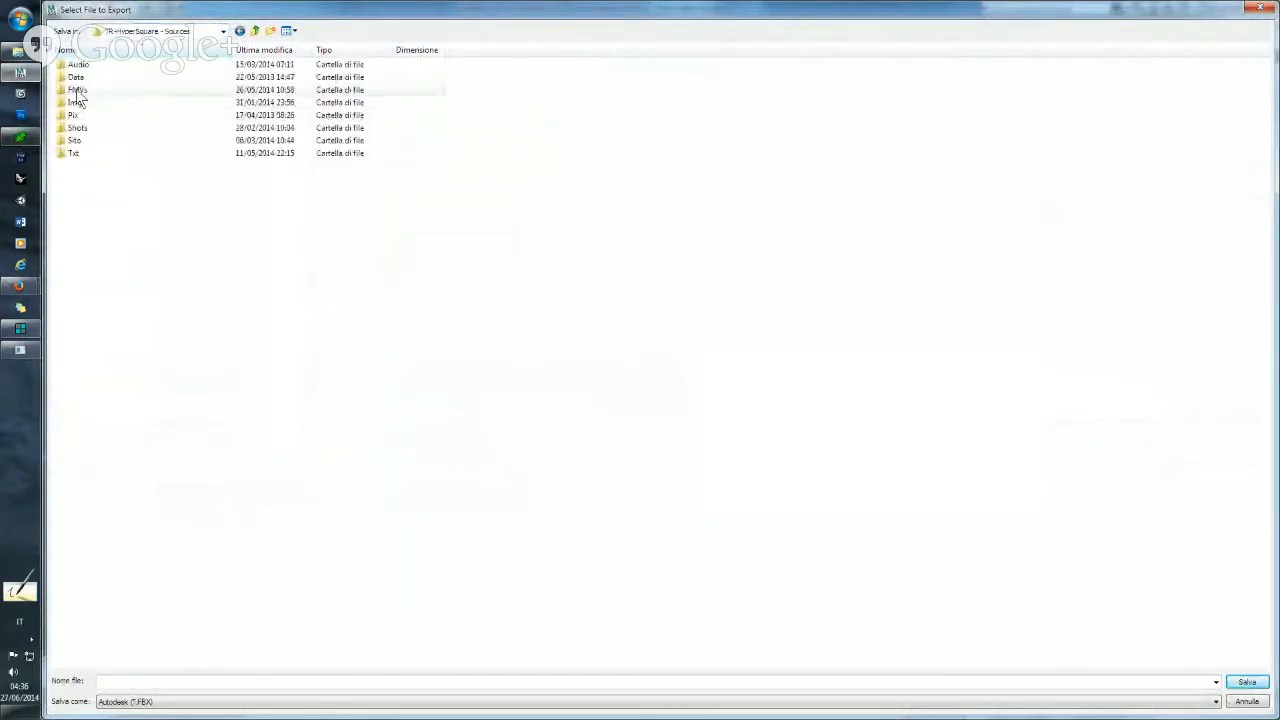
double_click(76, 90)
double_click(79, 80)
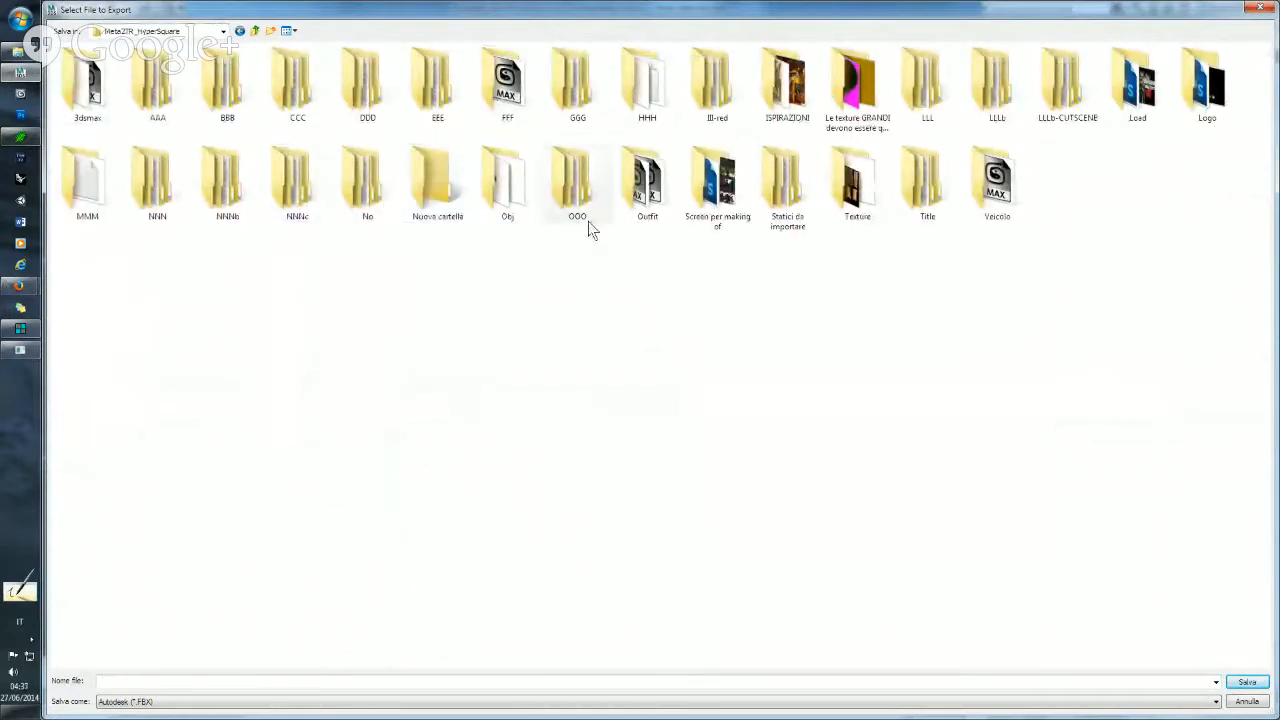
double_click(570, 186)
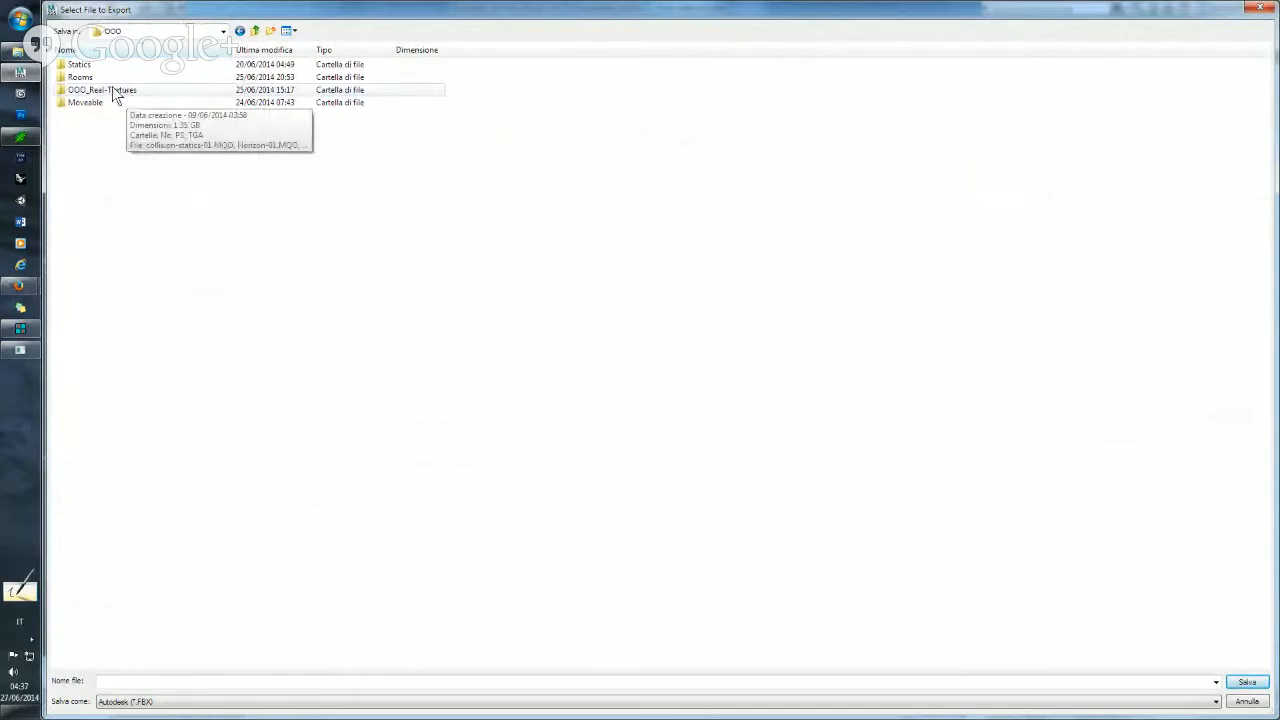
double_click(115, 92)
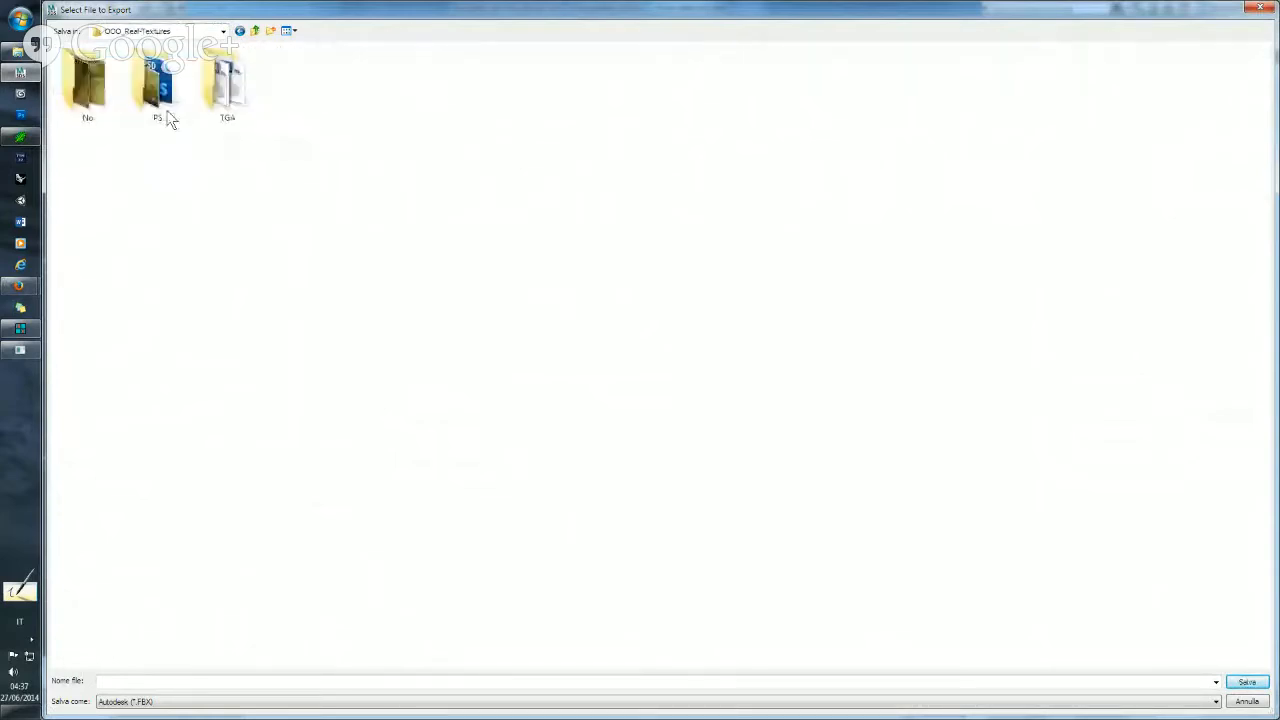
- Export the scene in Metasequoia (*.MQO) format under the name floor-data-01
click(247, 705)
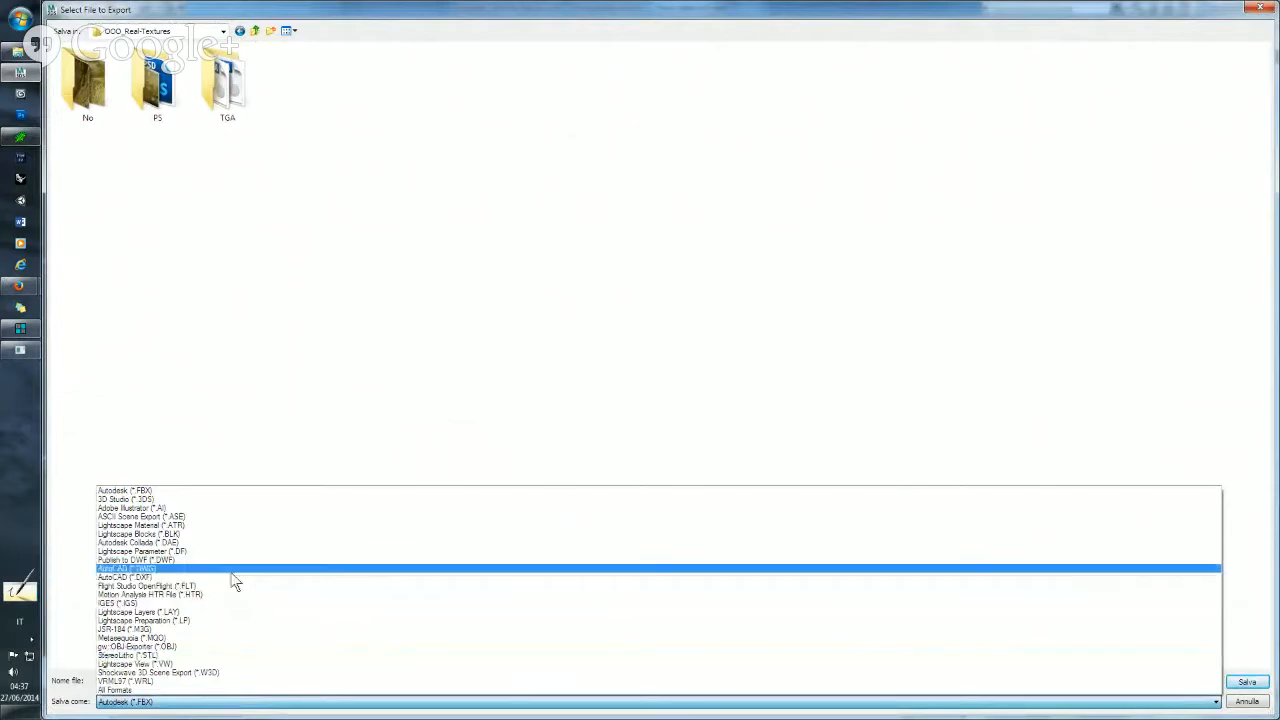
click(233, 638)
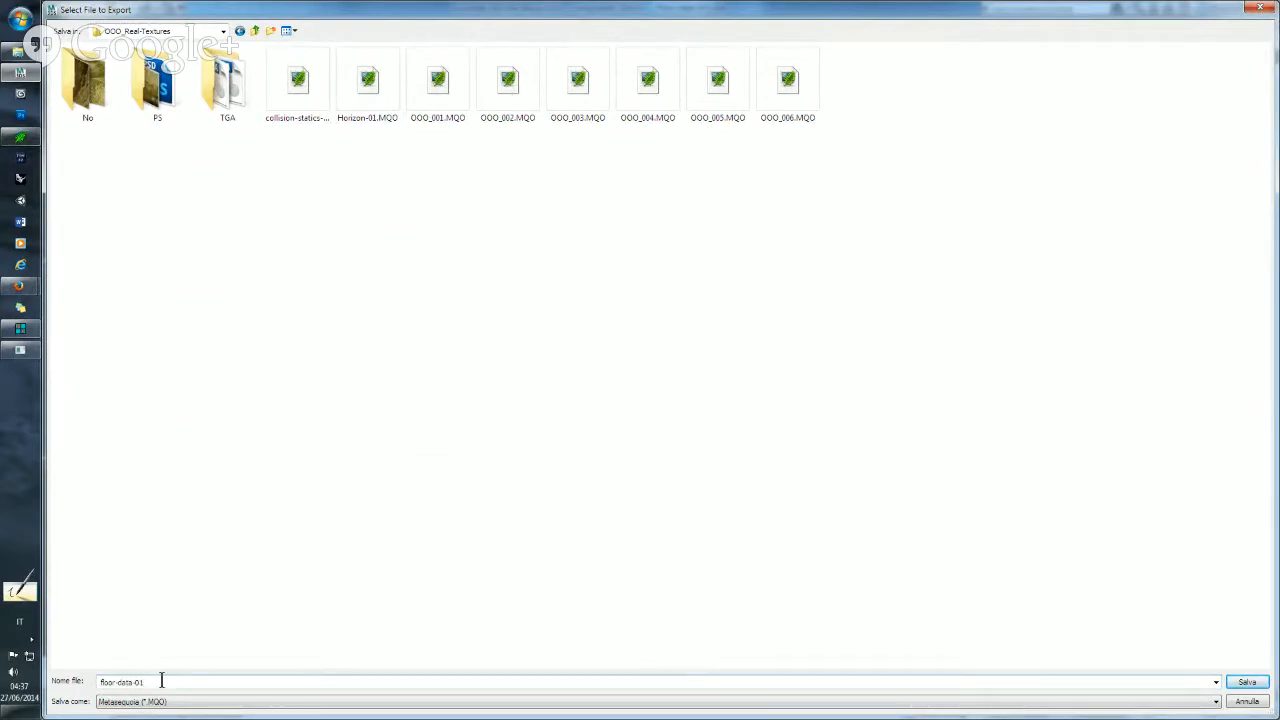
key(Return)
- Open the exported floor-data-01.MQO from the OOO_Real-Textures folder in Metasequoia
mouse_move(20, 50)
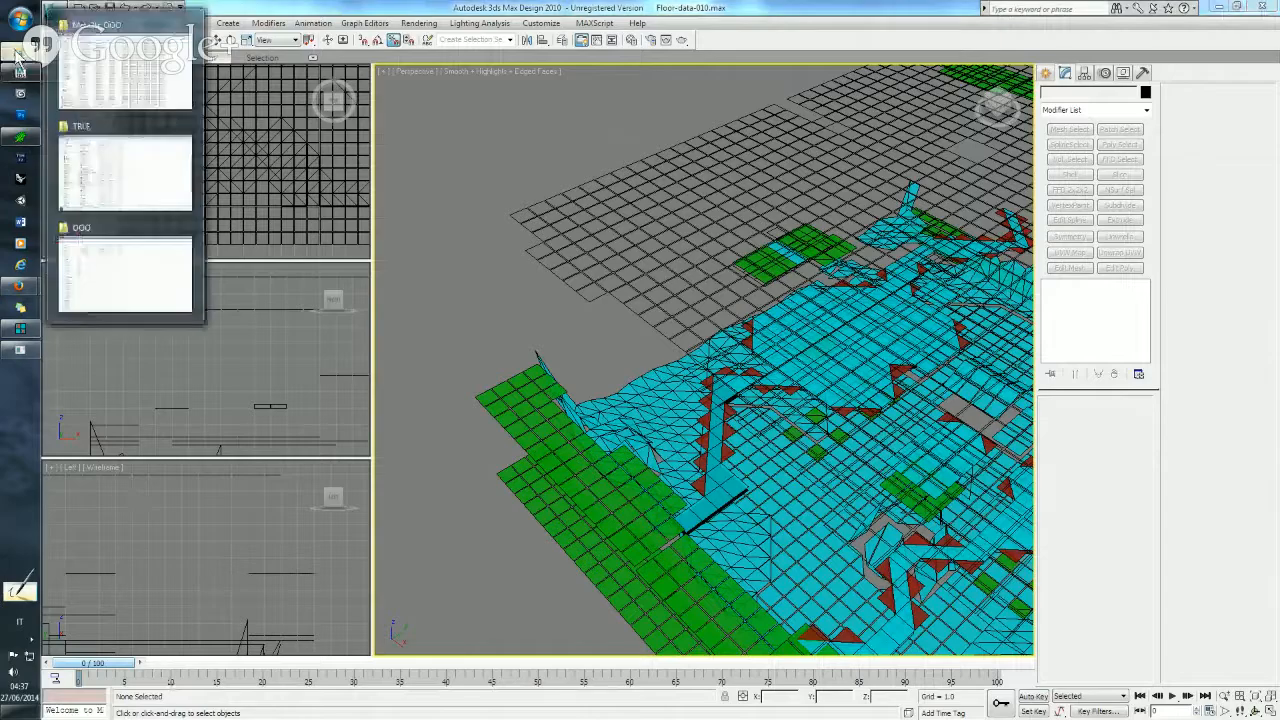
mouse_move(114, 92)
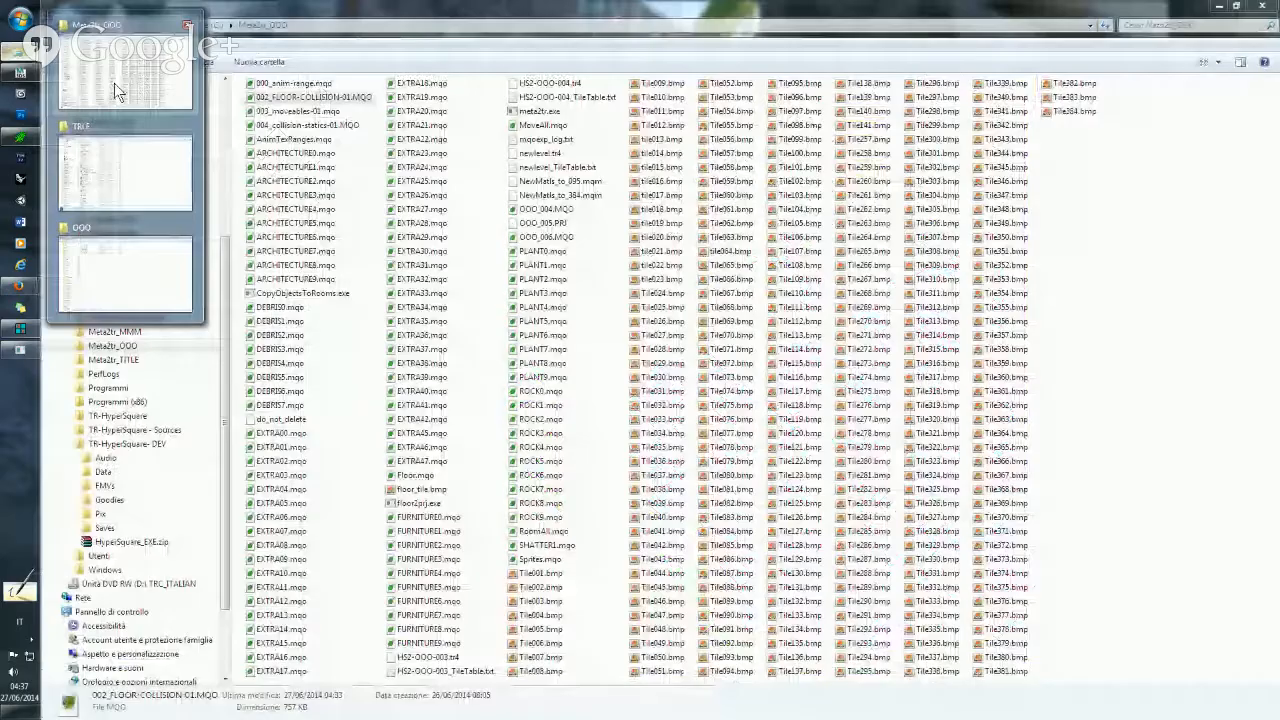
click(123, 170)
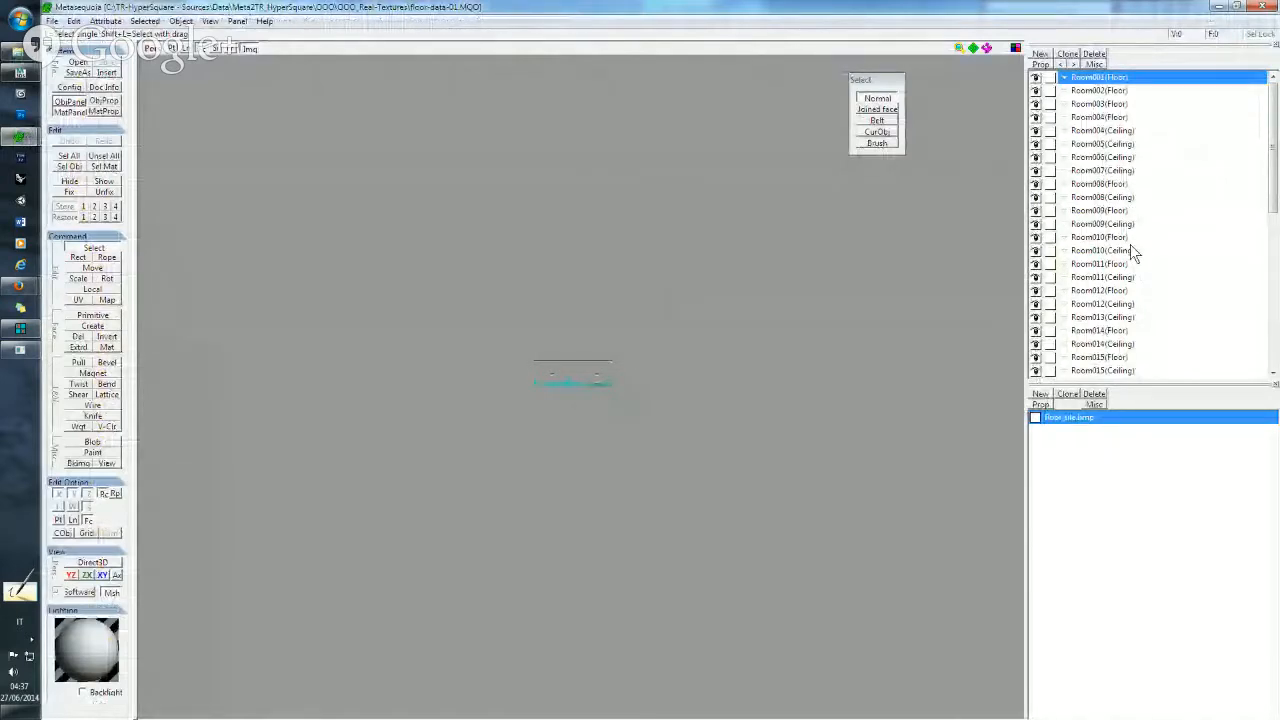
- Look through the exported file's object list for Room007(Ceiling) and Room007(Floor)
click(1118, 171)
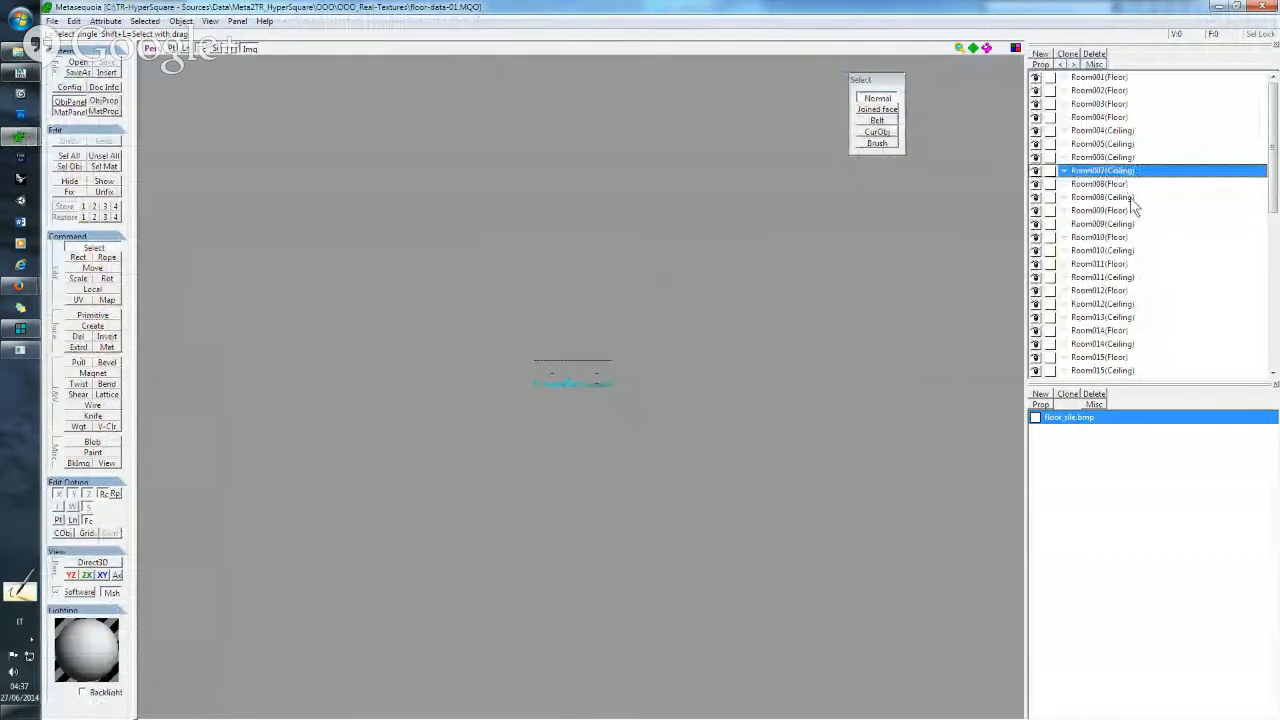
scroll(1125, 190, down, 1)
scroll(1145, 225, down, 4)
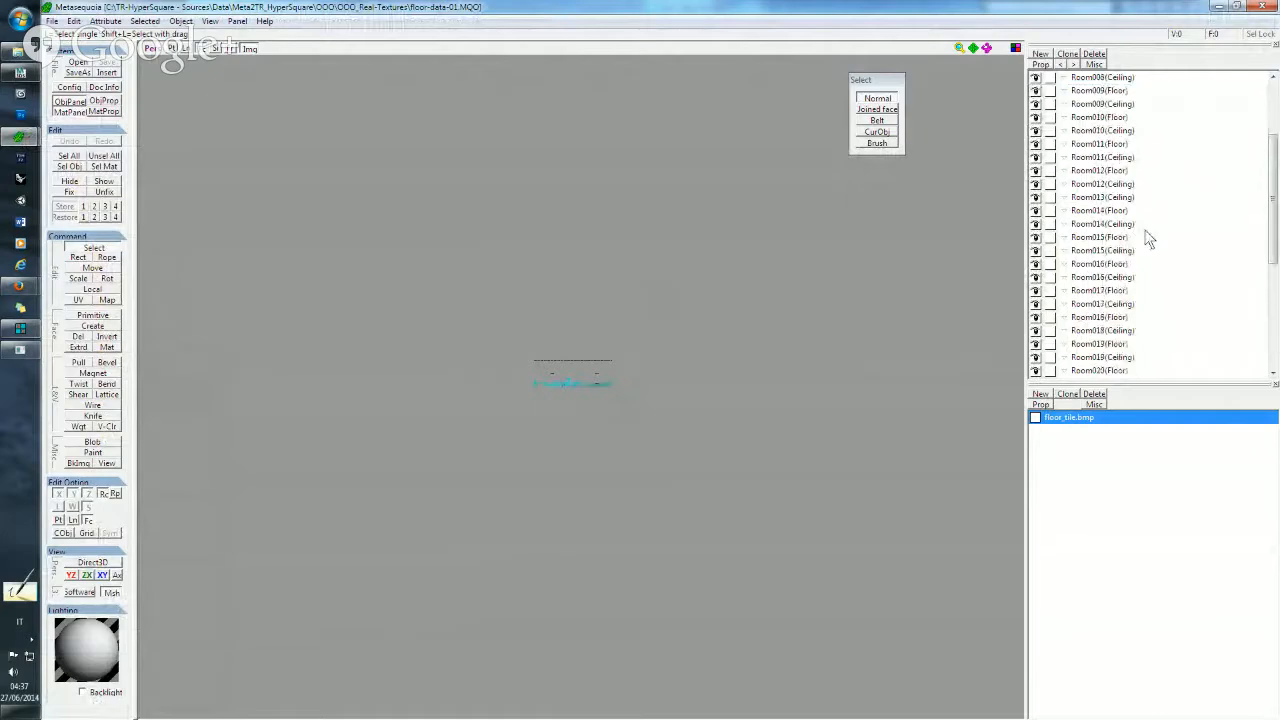
scroll(1148, 238, up, 7)
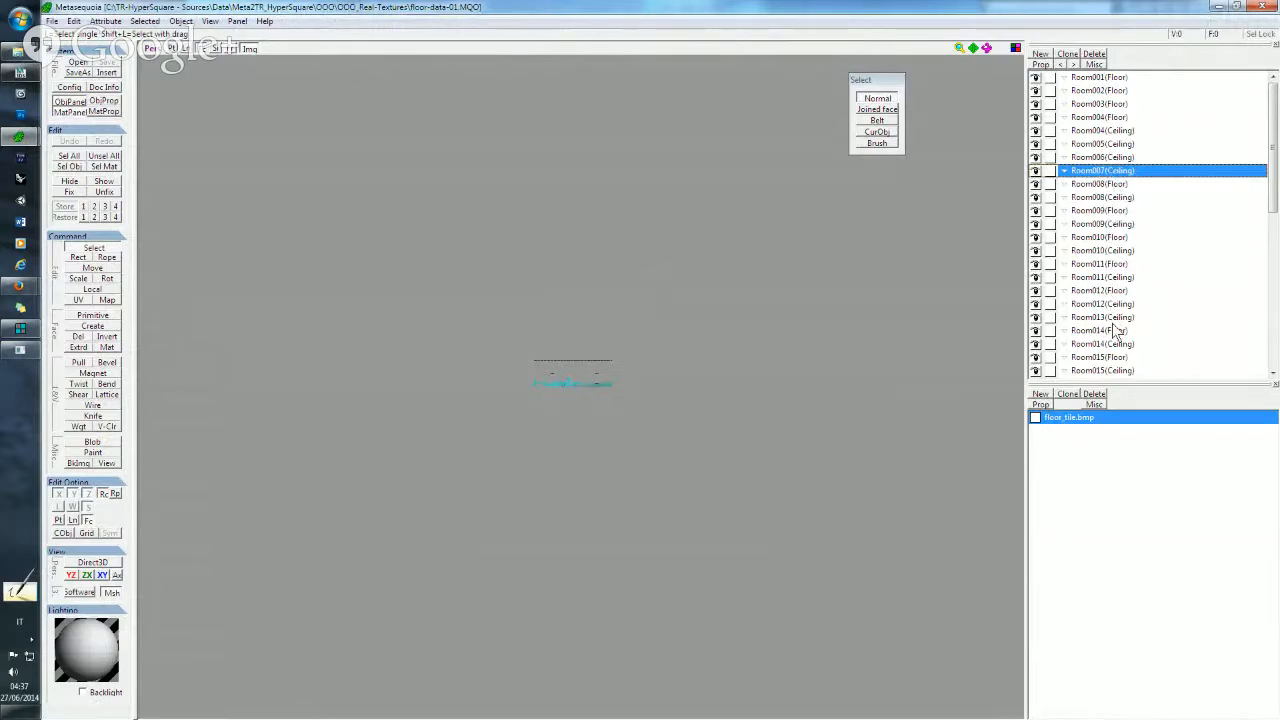
scroll(1115, 333, down, 2)
scroll(1125, 332, down, 4)
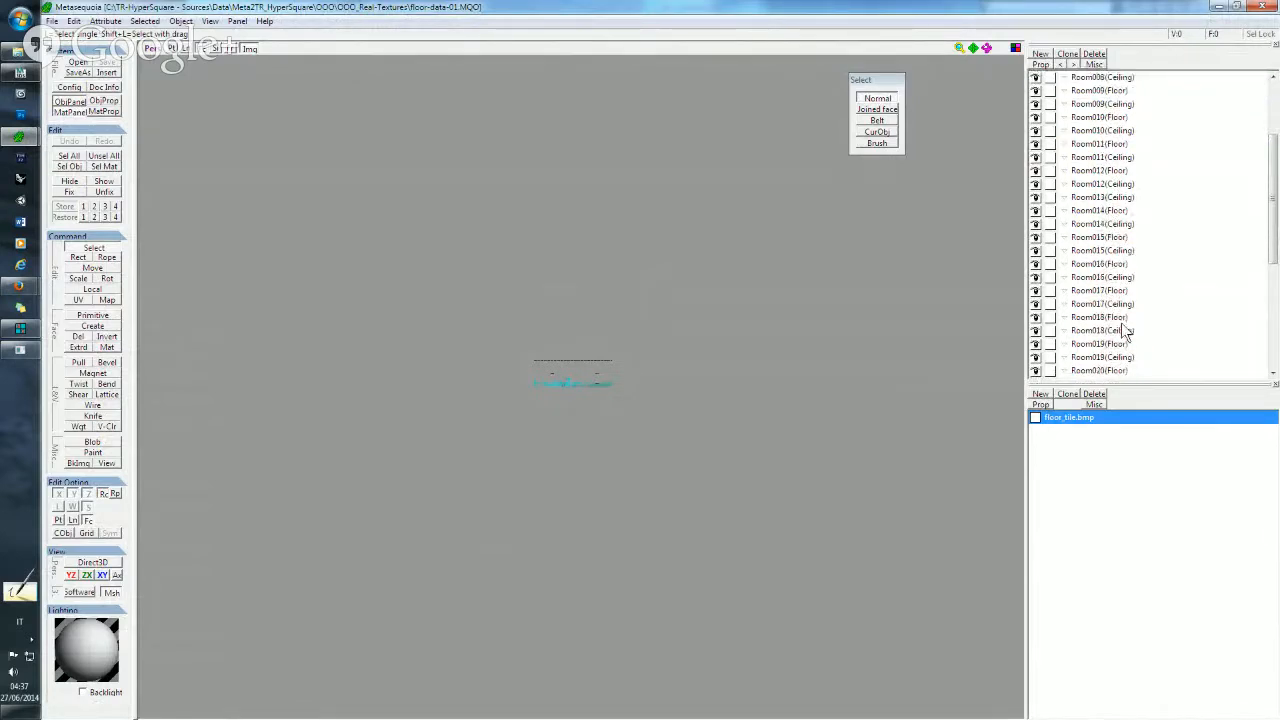
scroll(1125, 332, down, 4)
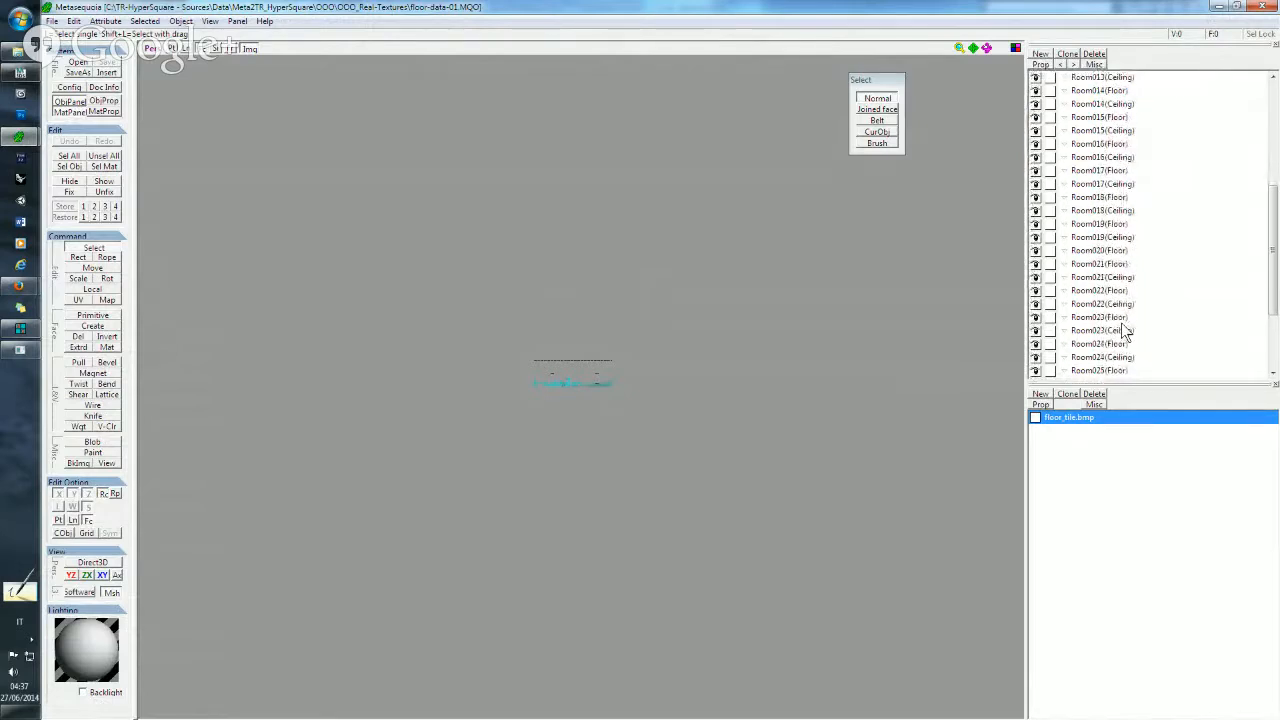
click(1118, 331)
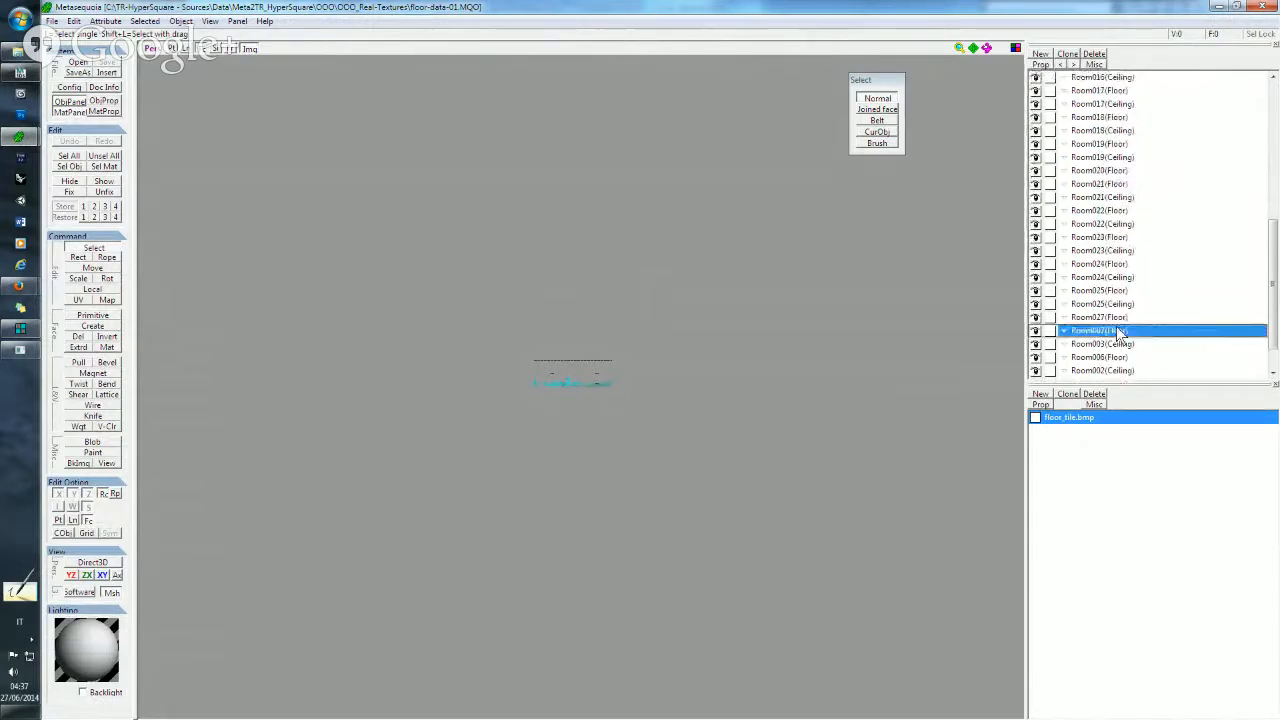
- Return to 002_FLOOR-COLLISION-01.MQO and make Room007(Floor) visible alongside the Room007 ceiling
mouse_move(12, 162)
click(139, 112)
scroll(1184, 287, down, 8)
scroll(1064, 368, down, 2)
click(1036, 290)
scroll(541, 318, up, 5)
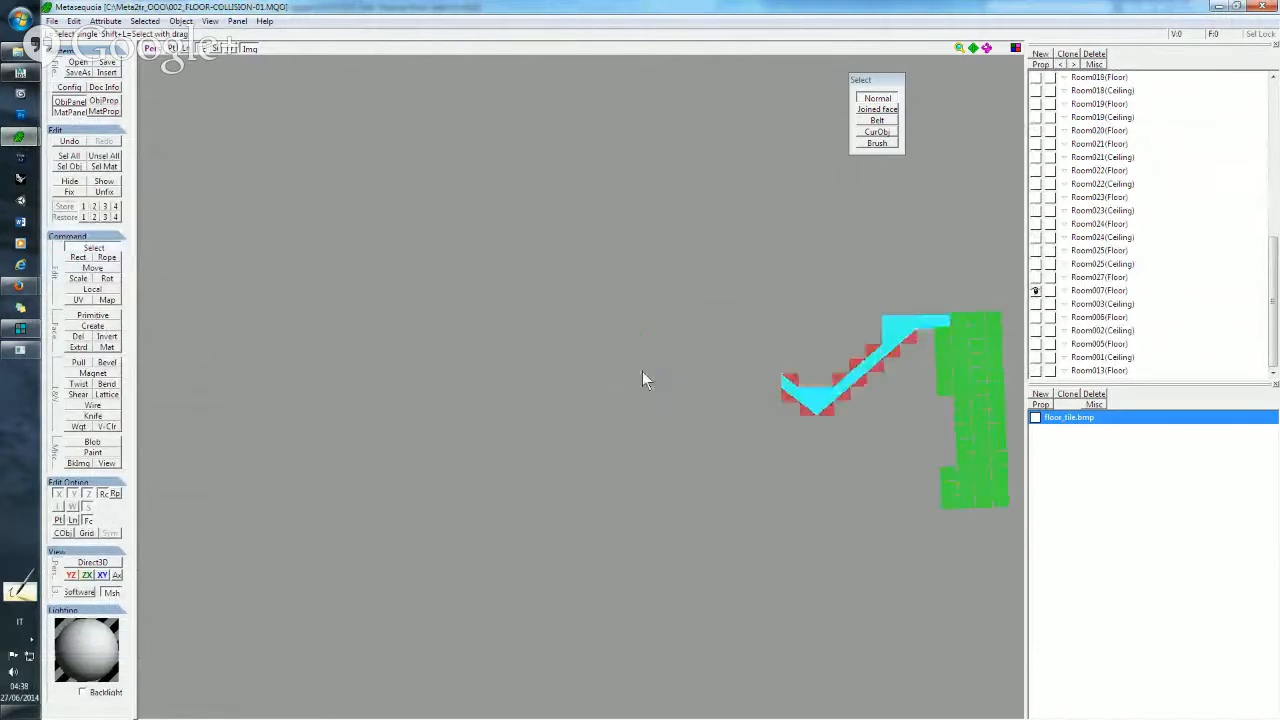
middle_drag(642, 371, 432, 339)
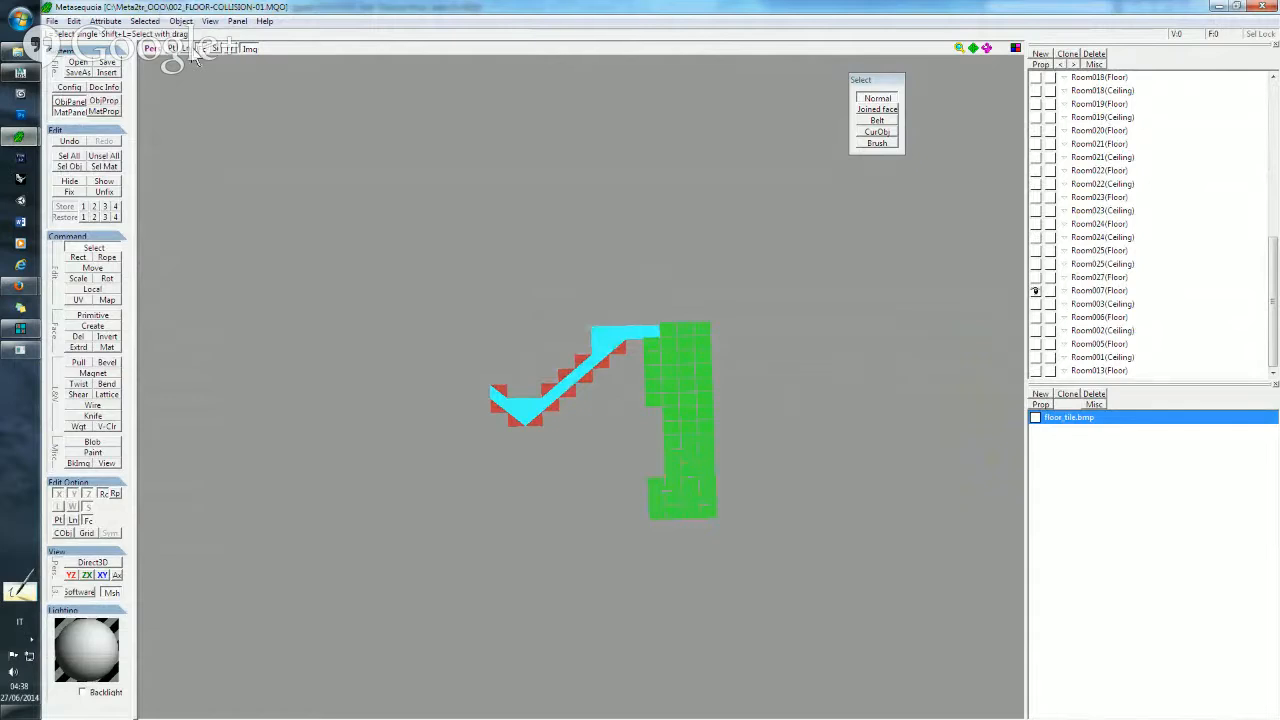
- Turn on the display of mesh edge lines and examine the Room007 ceiling grid against its floor
click(187, 48)
right_drag(363, 180, 362, 252)
right_drag(597, 246, 485, 238)
right_drag(557, 276, 642, 246)
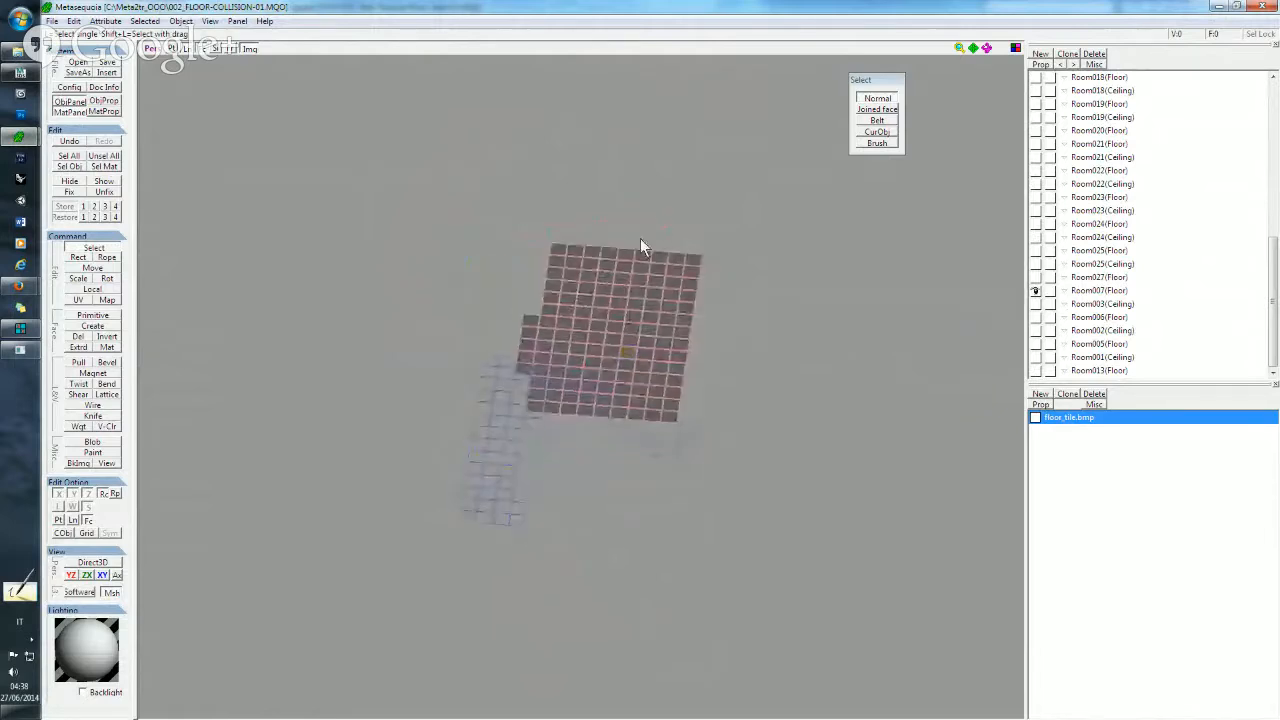
- Copy the corner face of the Room007 ceiling into a new object and hide Room007(Floor)
click(560, 251)
click(1035, 291)
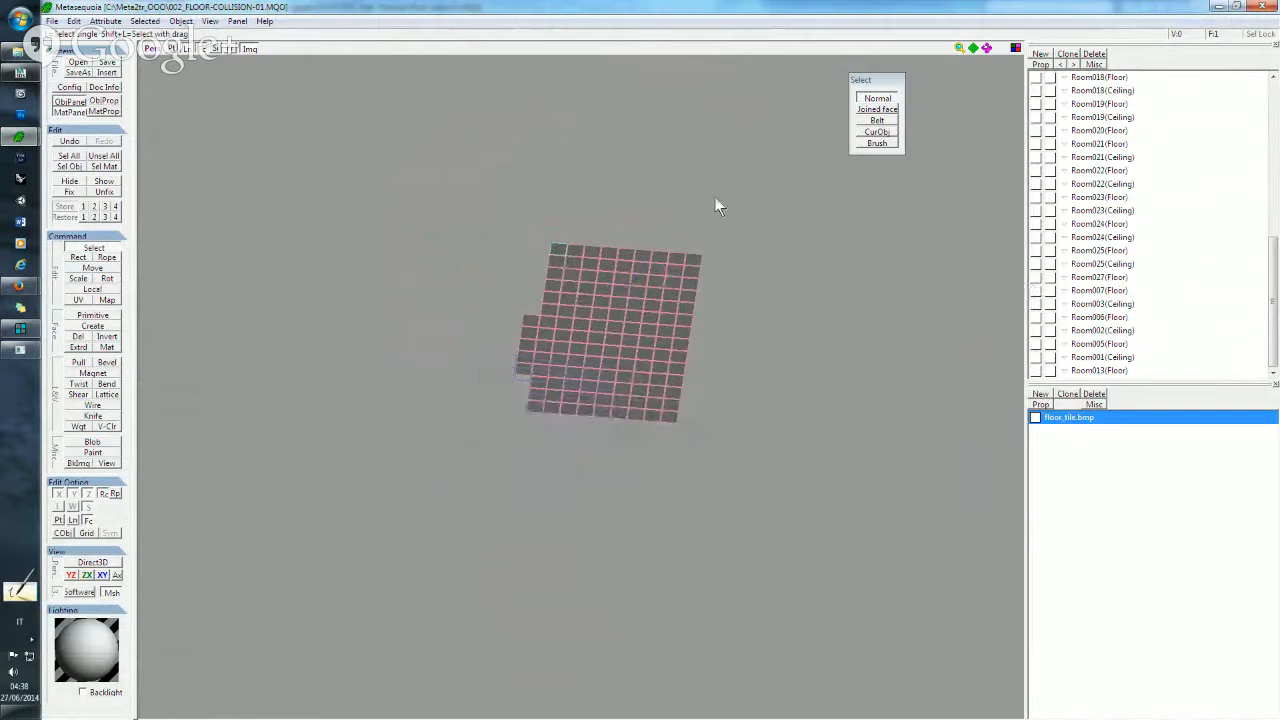
key(ctrl+v)
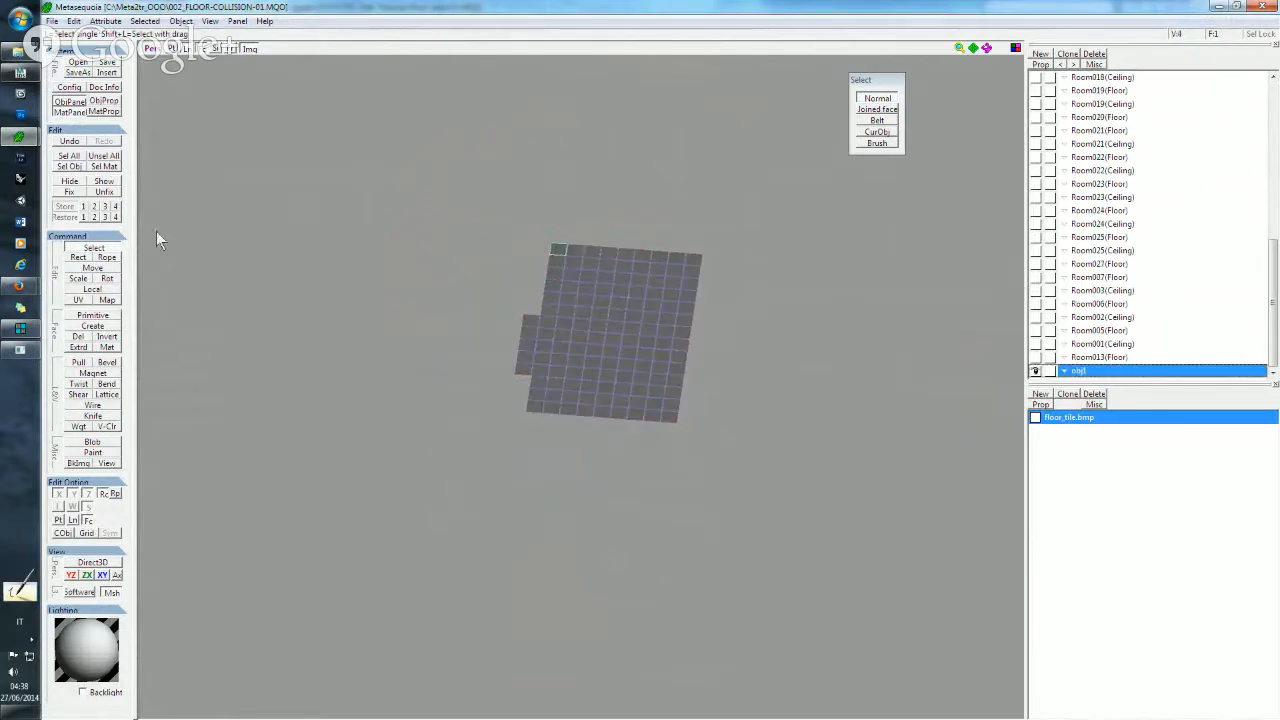
- Move the copied ceiling tile by 1 along Z, just beyond the grid's corner
click(95, 269)
double_click(878, 166)
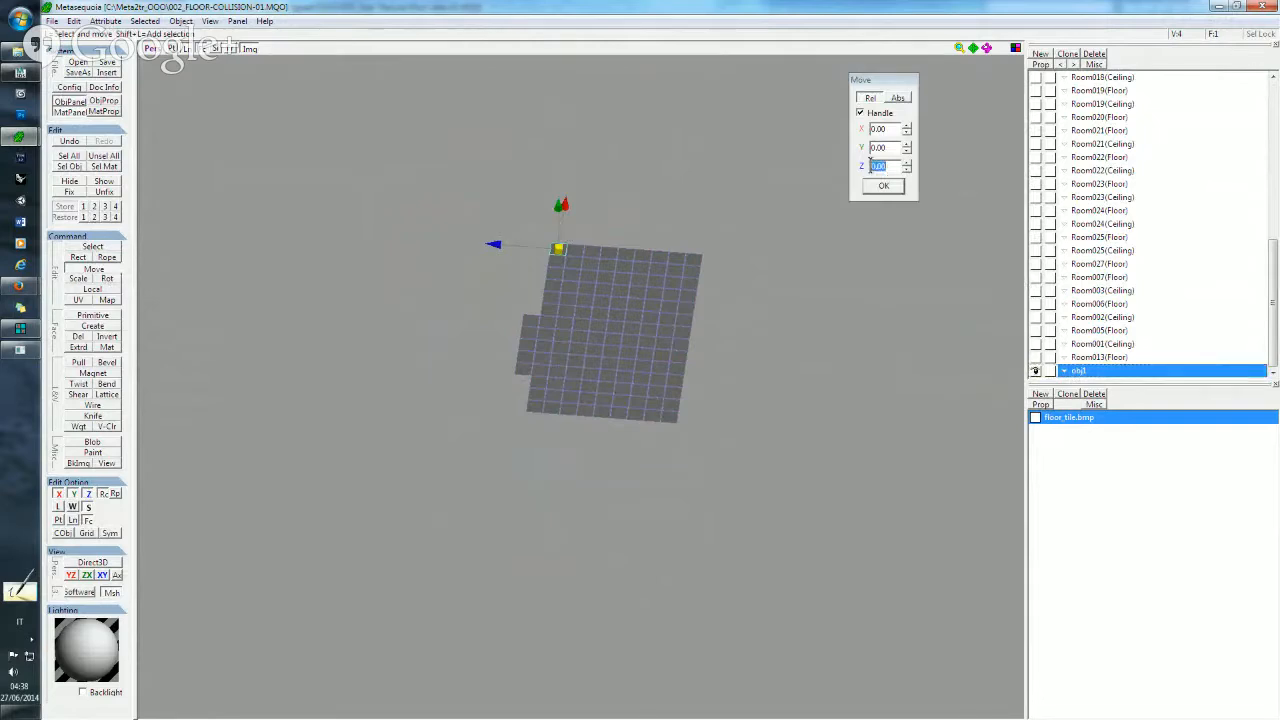
text(1)
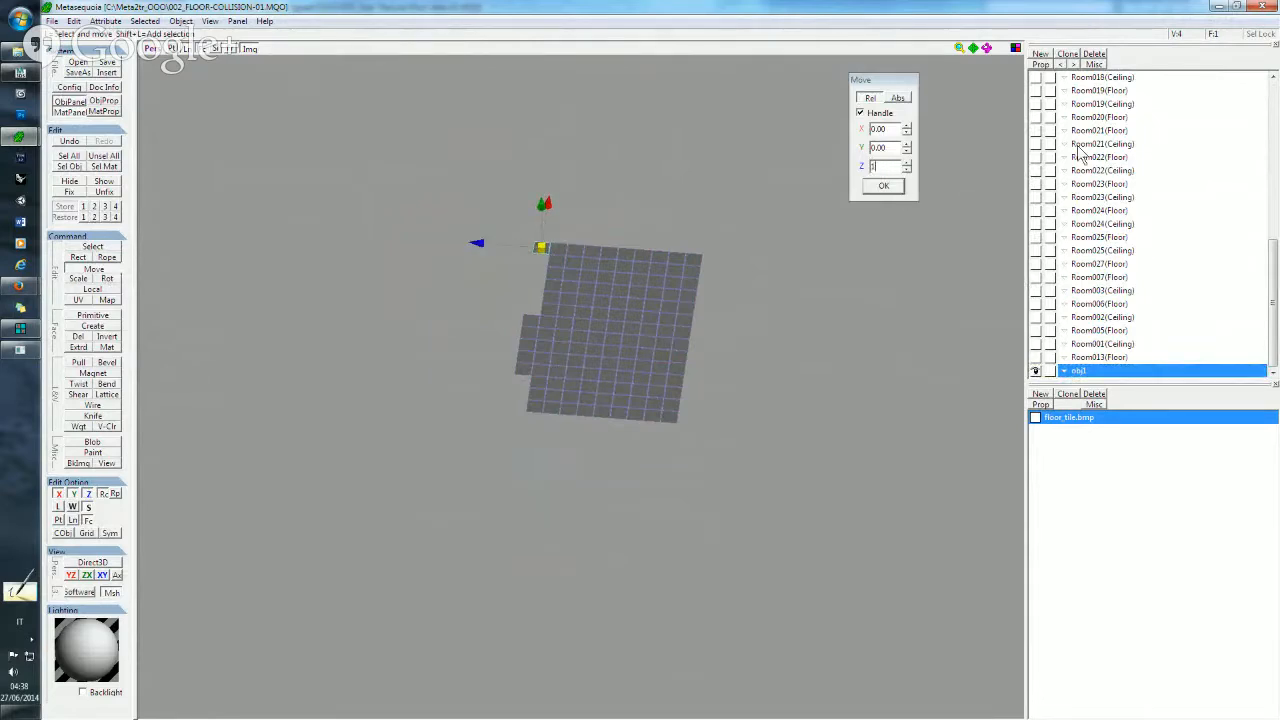
- Merge the moved tile into Room007(Ceiling) by merging all visible objects, and make every object in the file visible again
scroll(1080, 155, up, 10)
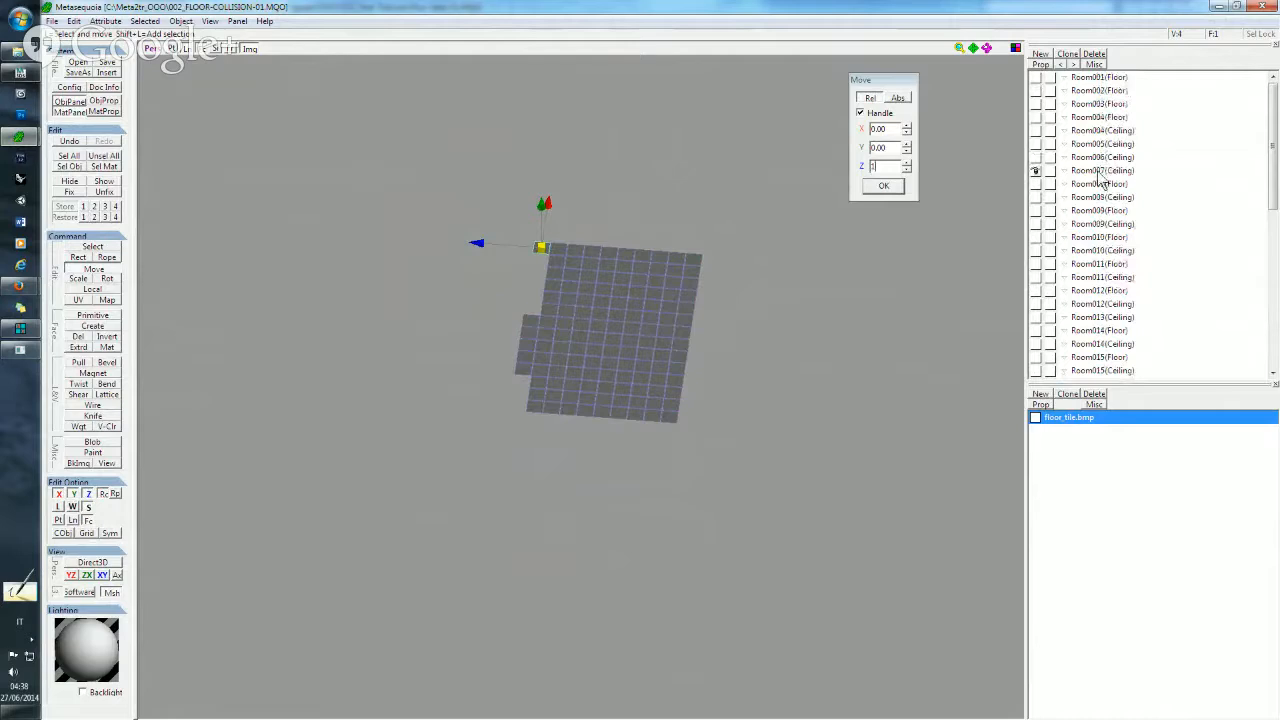
click(1099, 172)
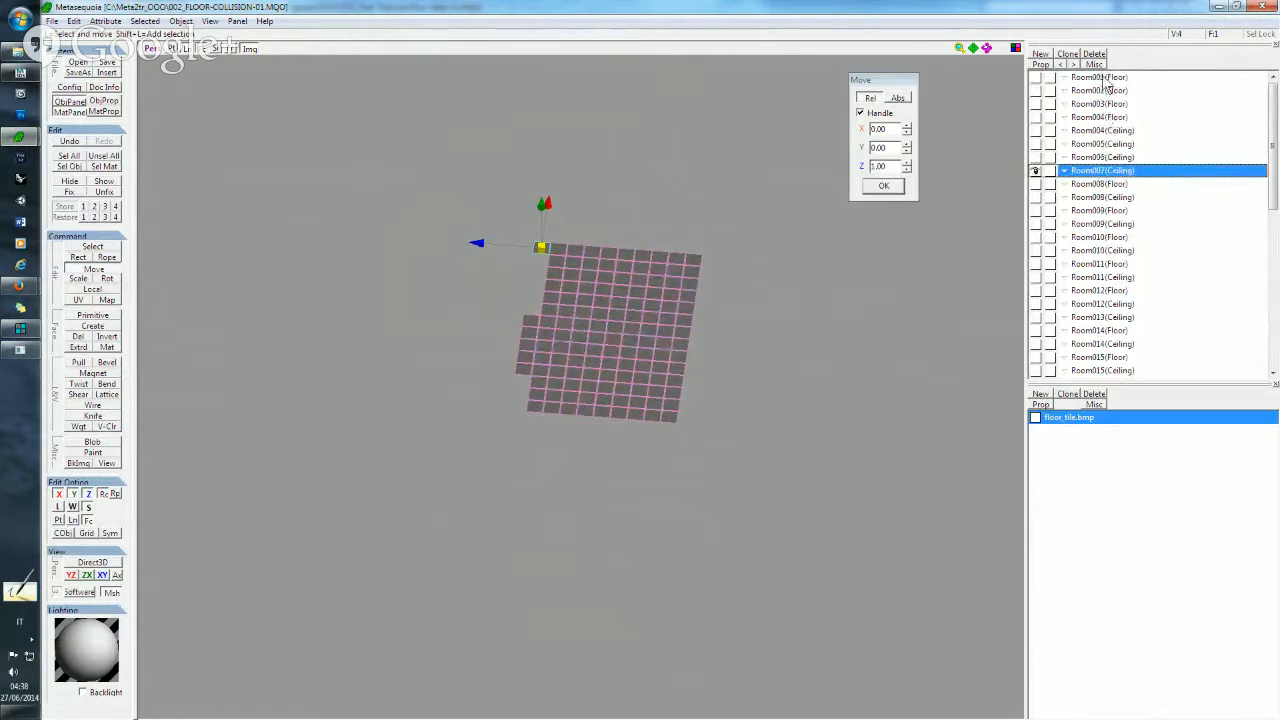
right_click(1103, 80)
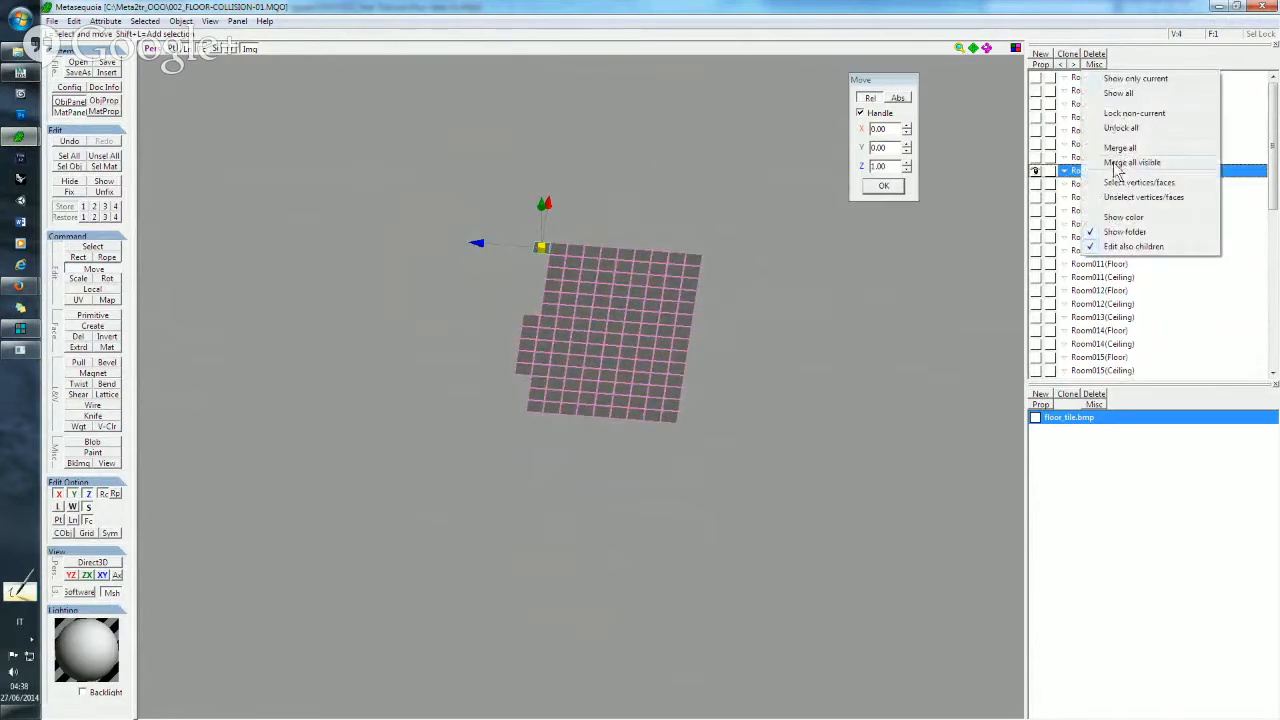
click(1110, 162)
click(710, 412)
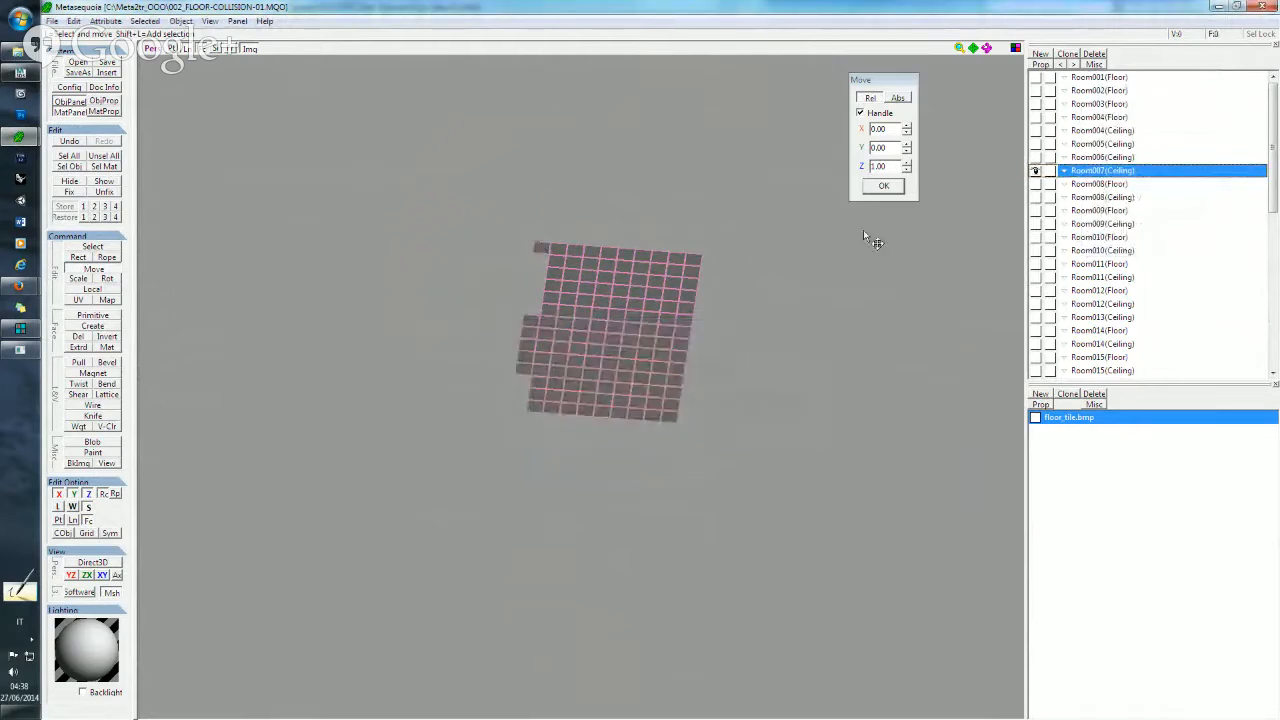
right_click(1107, 75)
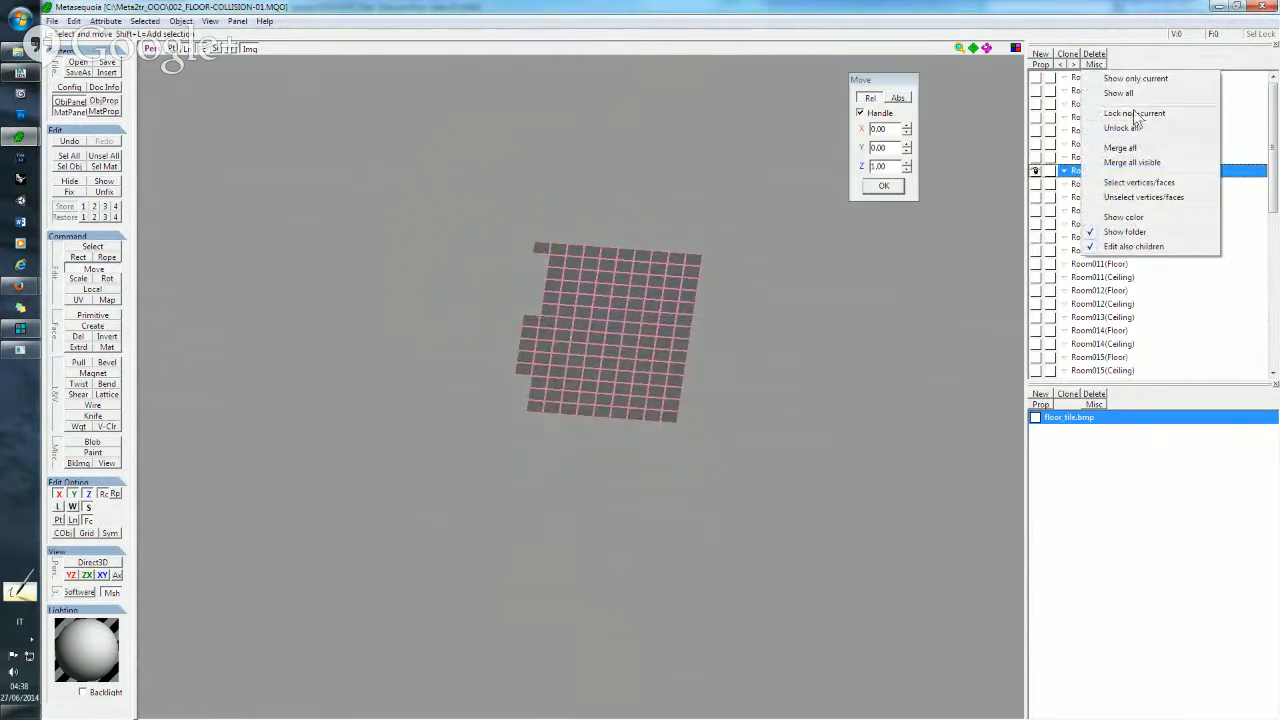
click(1133, 93)
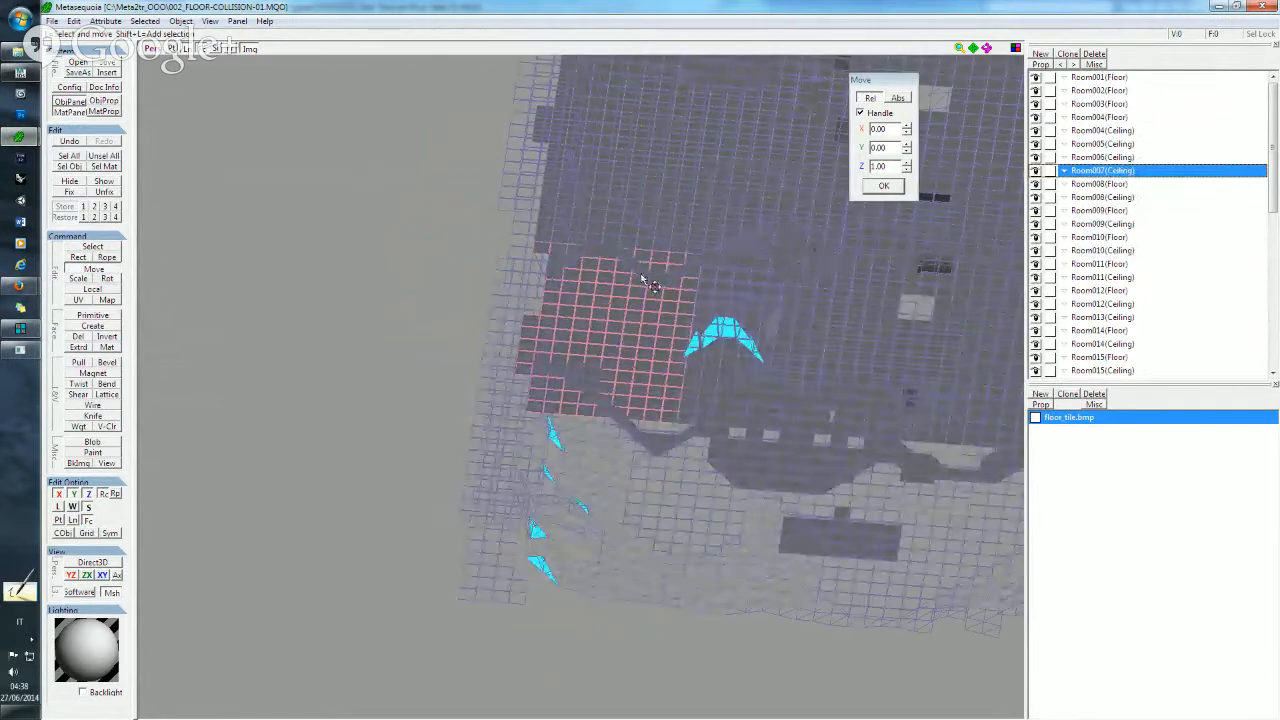
- Dismiss the halted import and rerun floor2prj on 002_FLOOR-COLLISION-01.MQO and OOO_005.PRJ, including the Monkey, Ladder, Death and Box settings
click(20, 362)
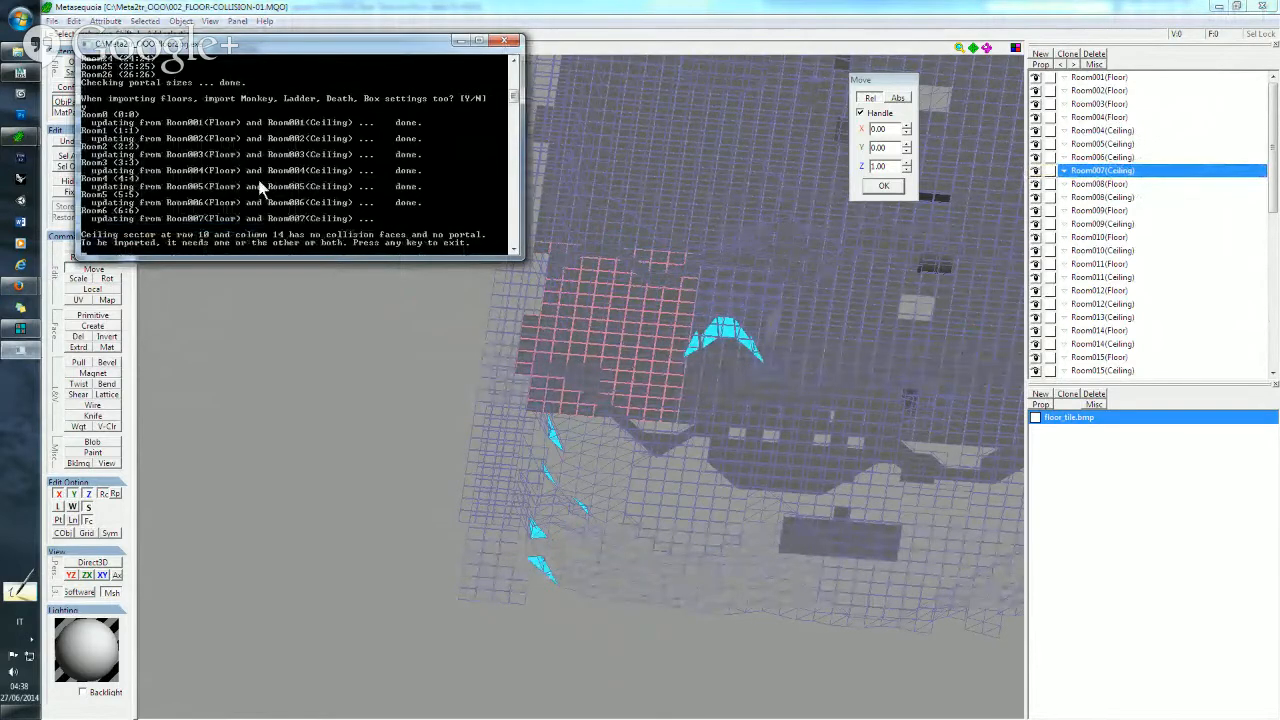
key(Return)
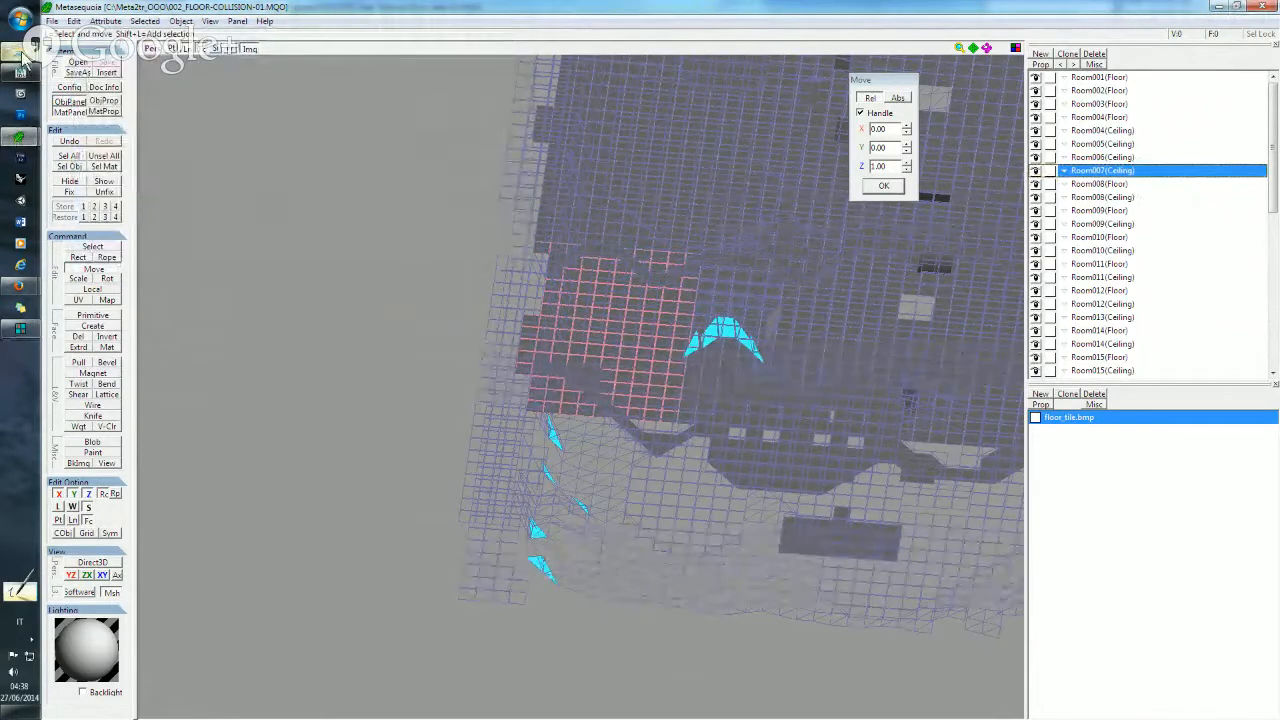
mouse_move(23, 57)
click(125, 70)
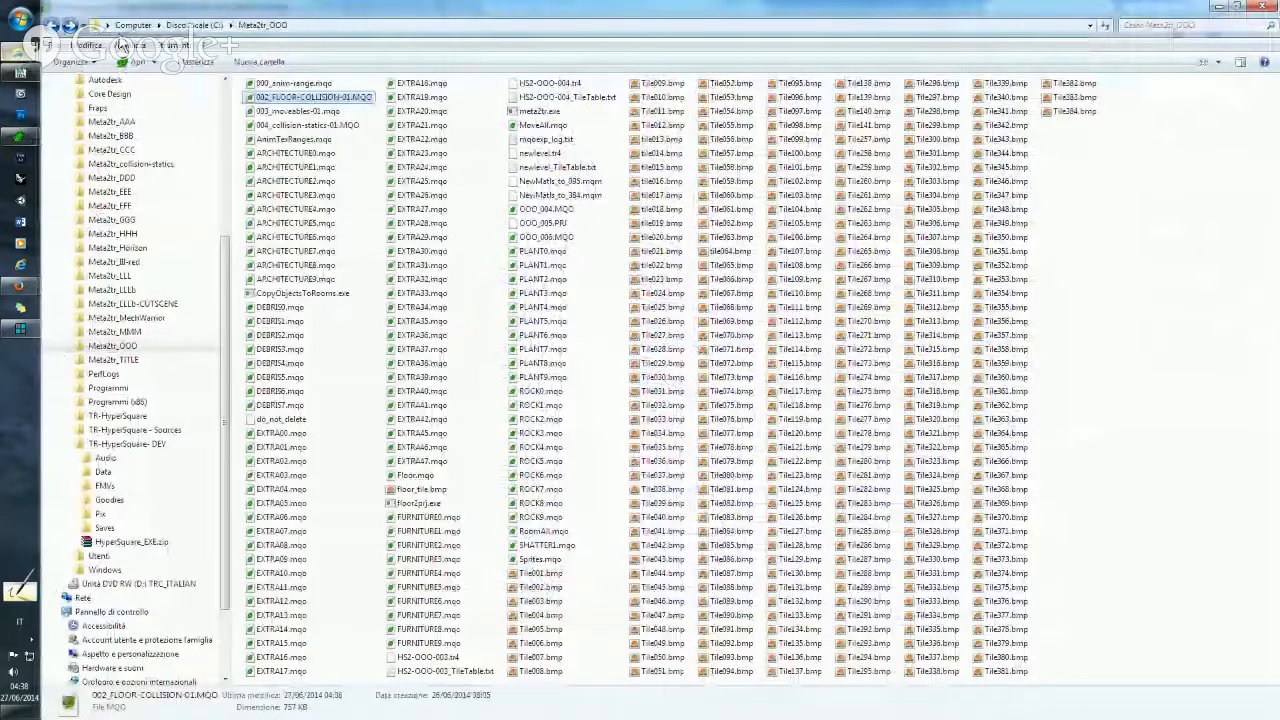
click(349, 152)
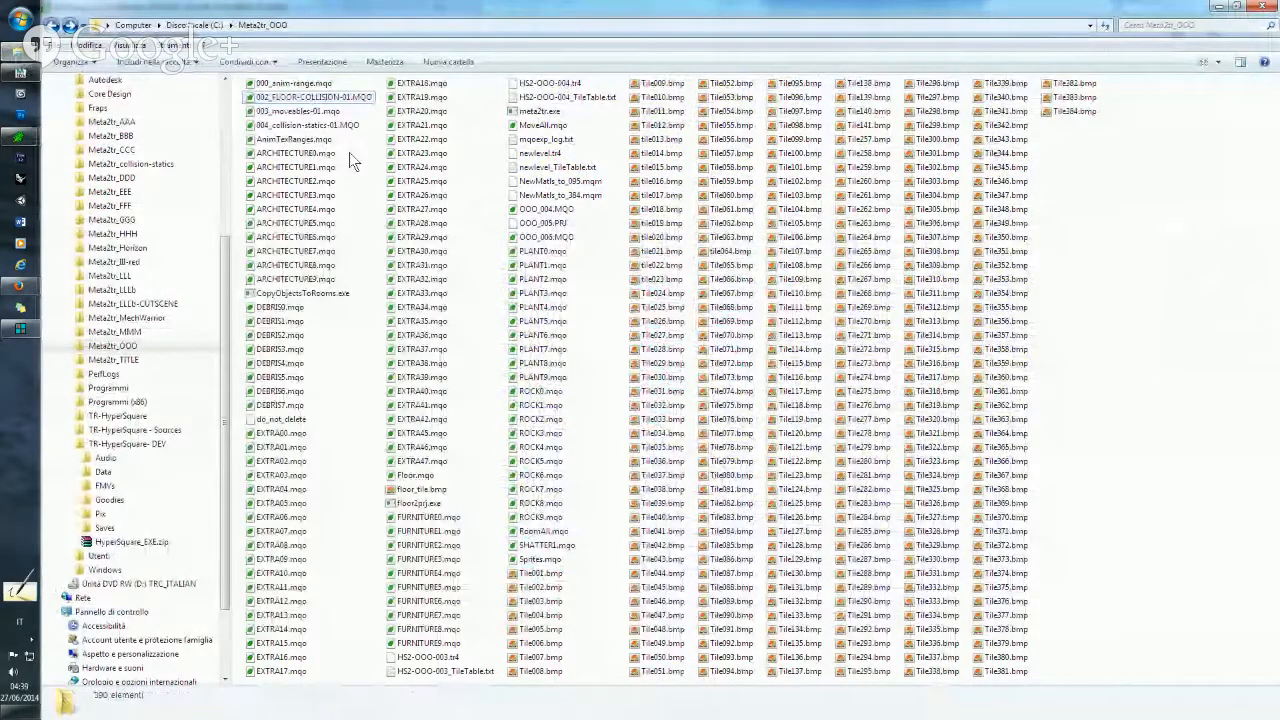
click(321, 99)
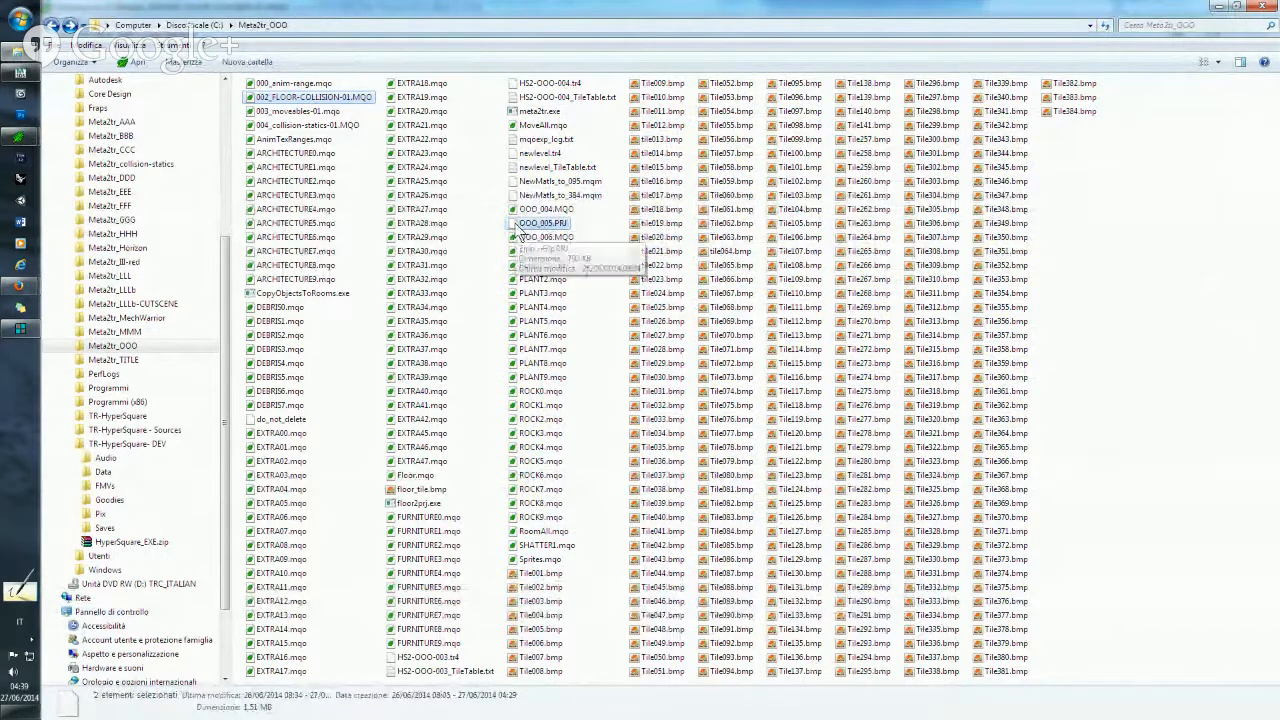
drag(514, 232, 430, 513)
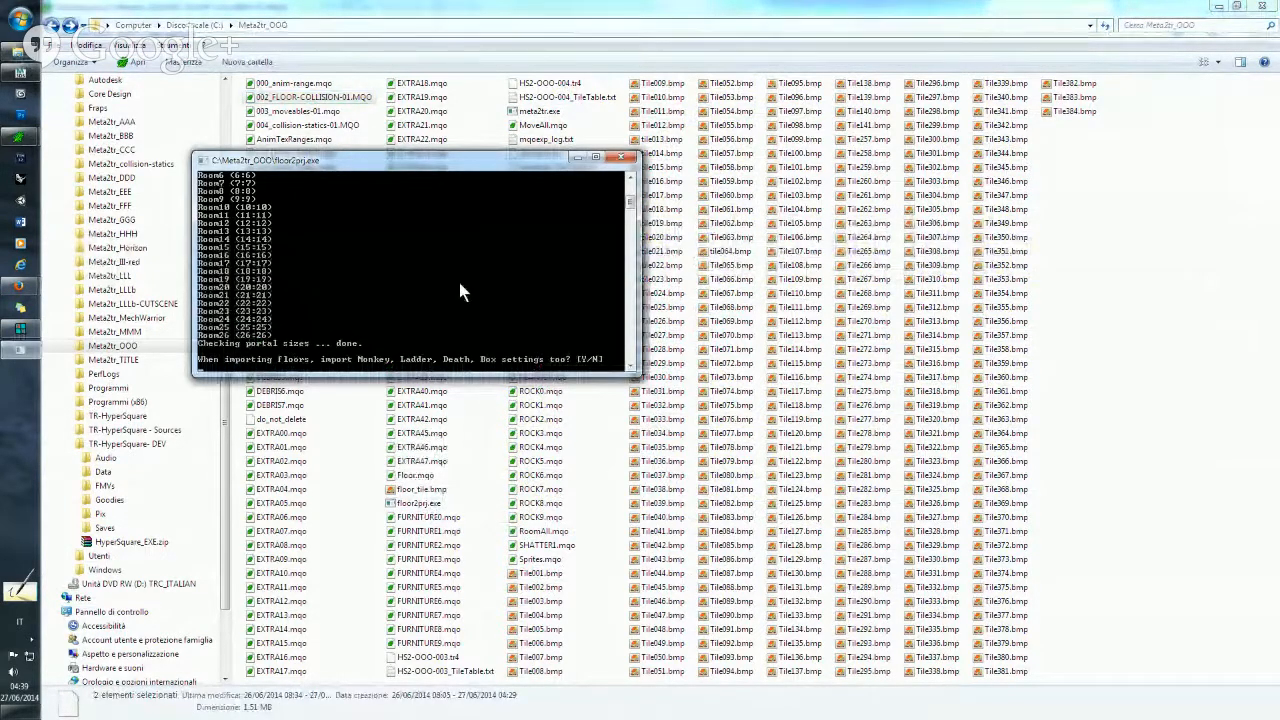
key(y)
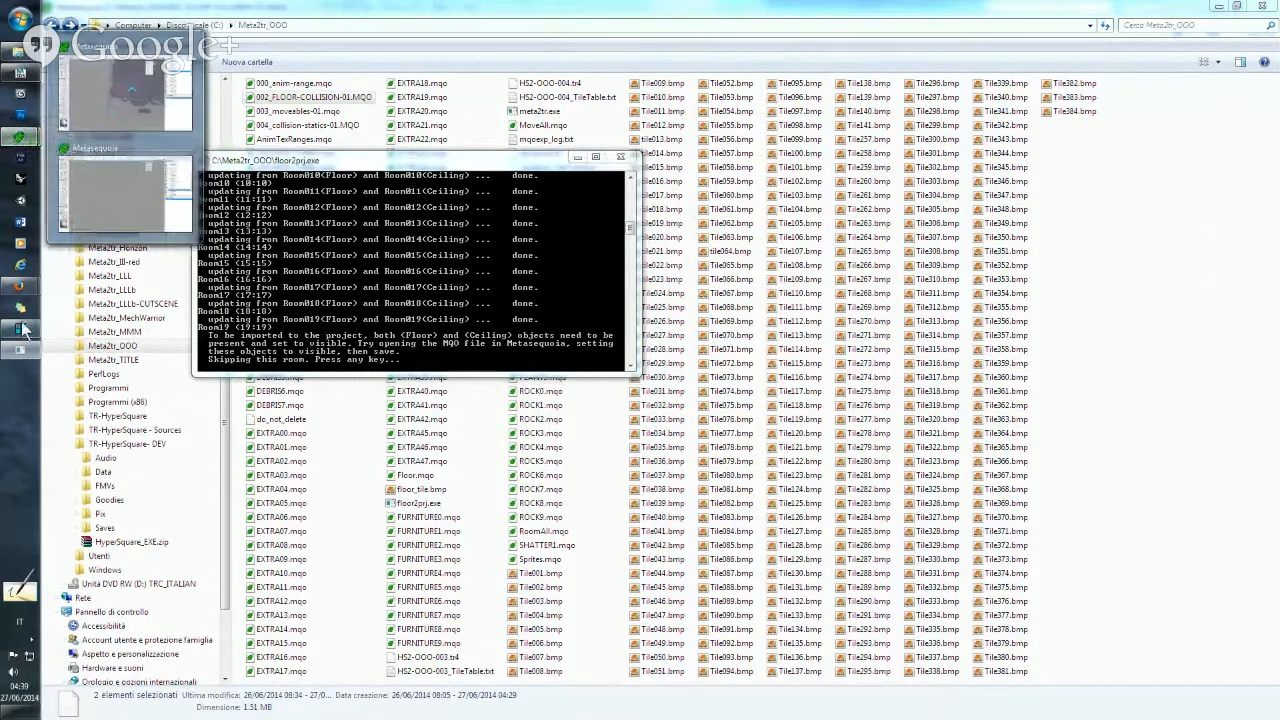
- Open the textured level mesh OOO_006.MQO from OOO_Real-Textures in a separate Metasequoia window
click(21, 331)
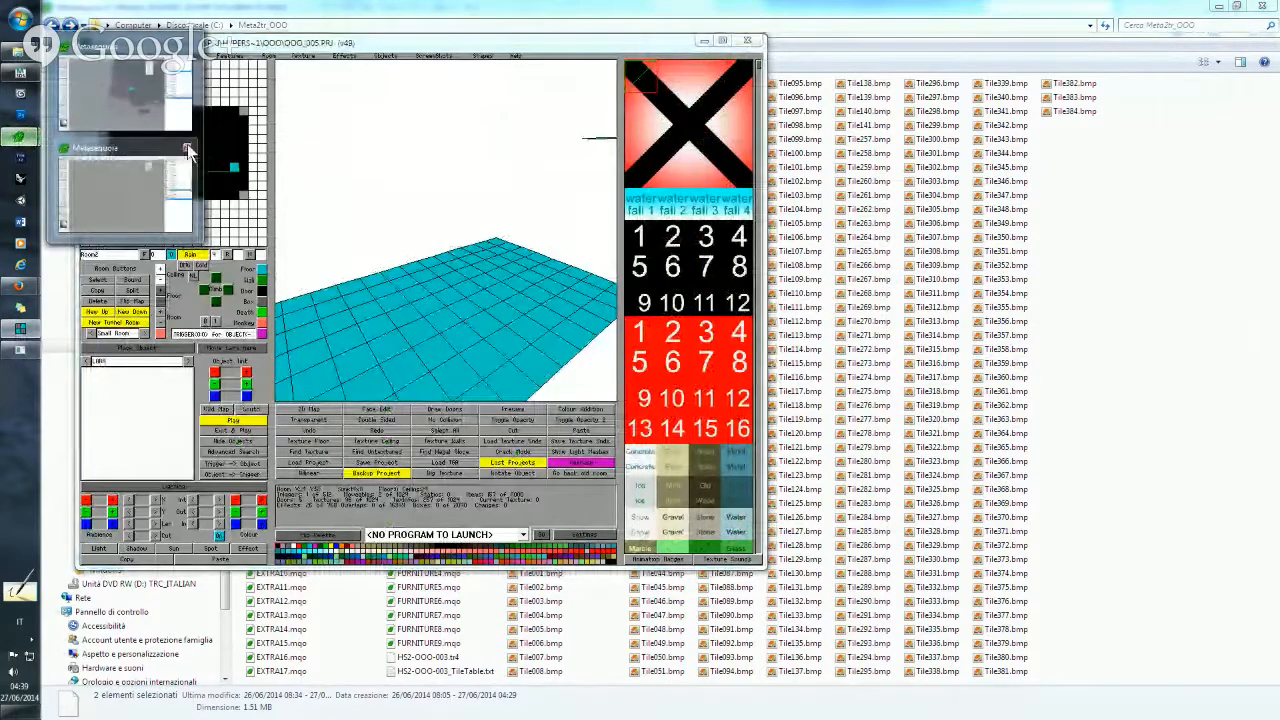
click(26, 137)
click(26, 137)
right_click(26, 137)
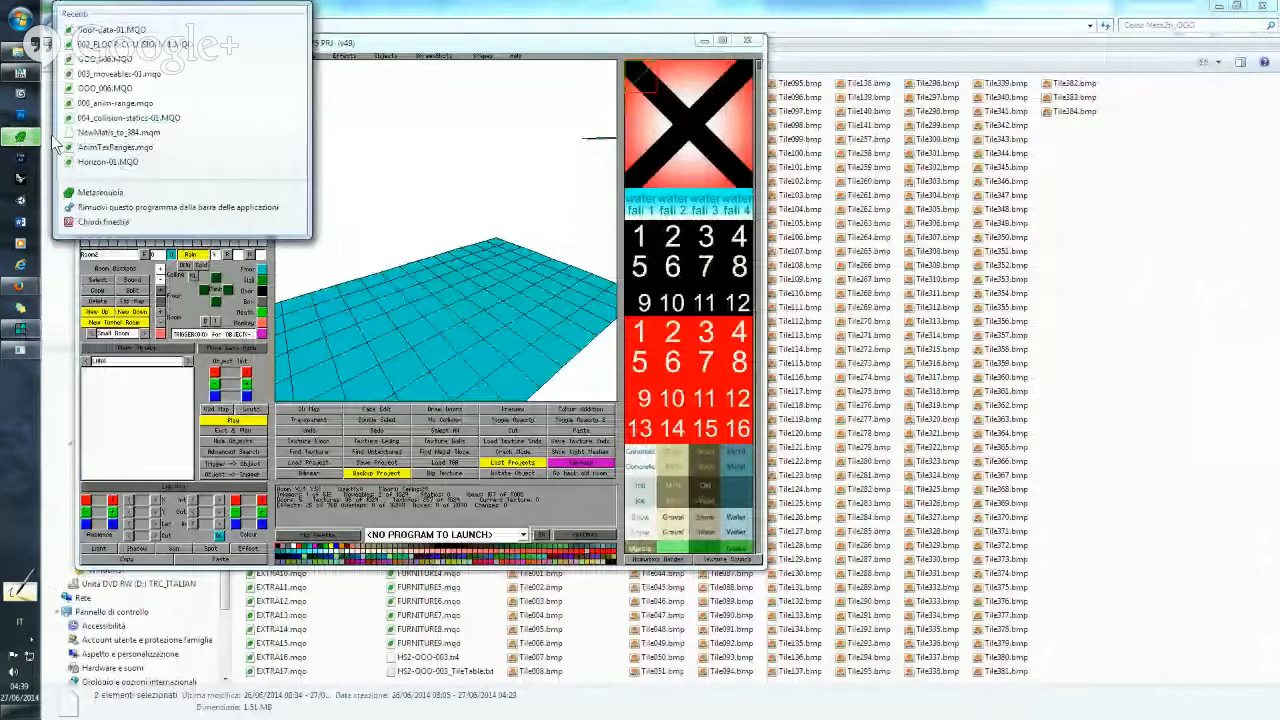
click(117, 62)
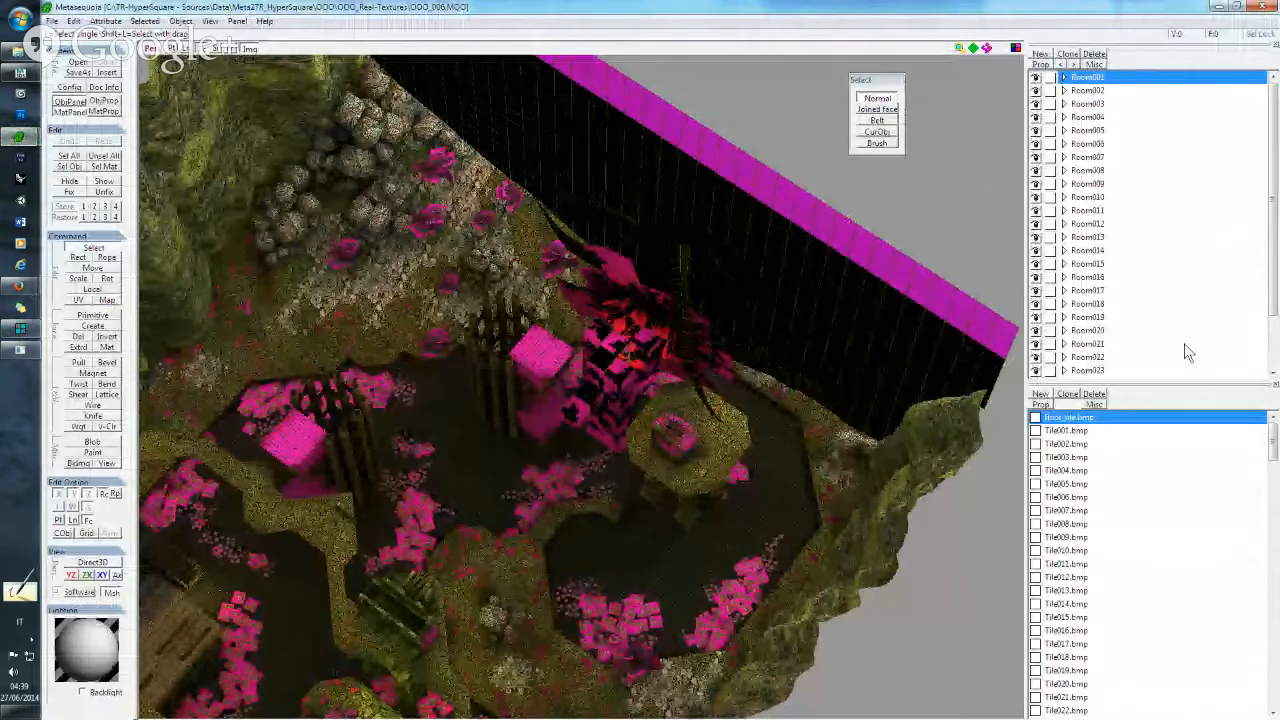
- Select Room019 in the textured level, display its mesh edge lines, and examine where the room sits
click(1092, 318)
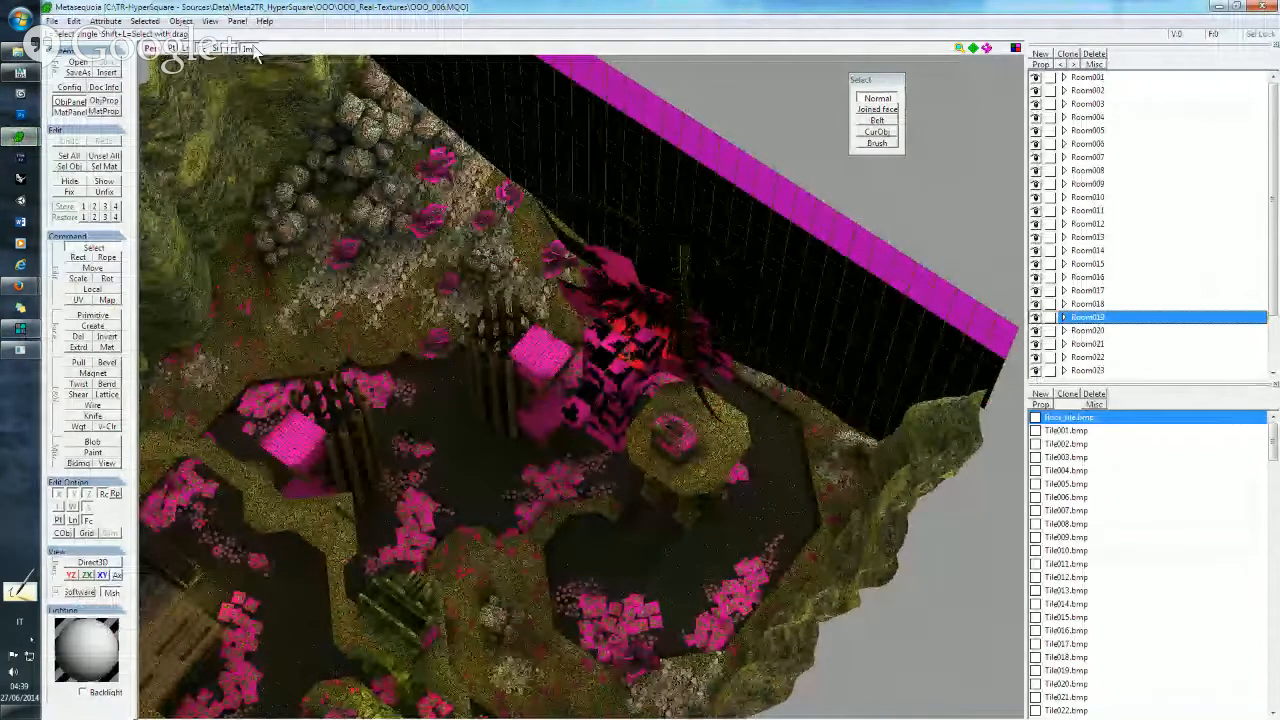
click(186, 50)
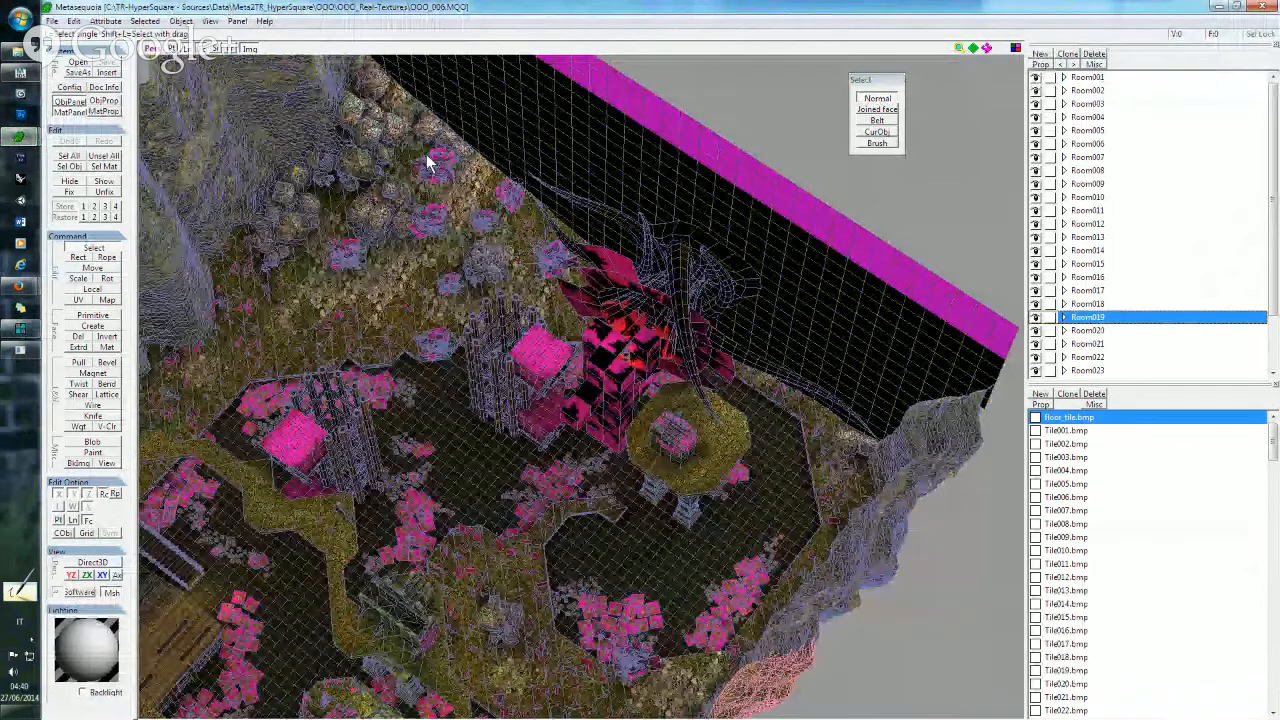
middle_drag(427, 155, 648, 105)
scroll(455, 306, down, 5)
right_drag(455, 306, 514, 373)
scroll(500, 349, up, 5)
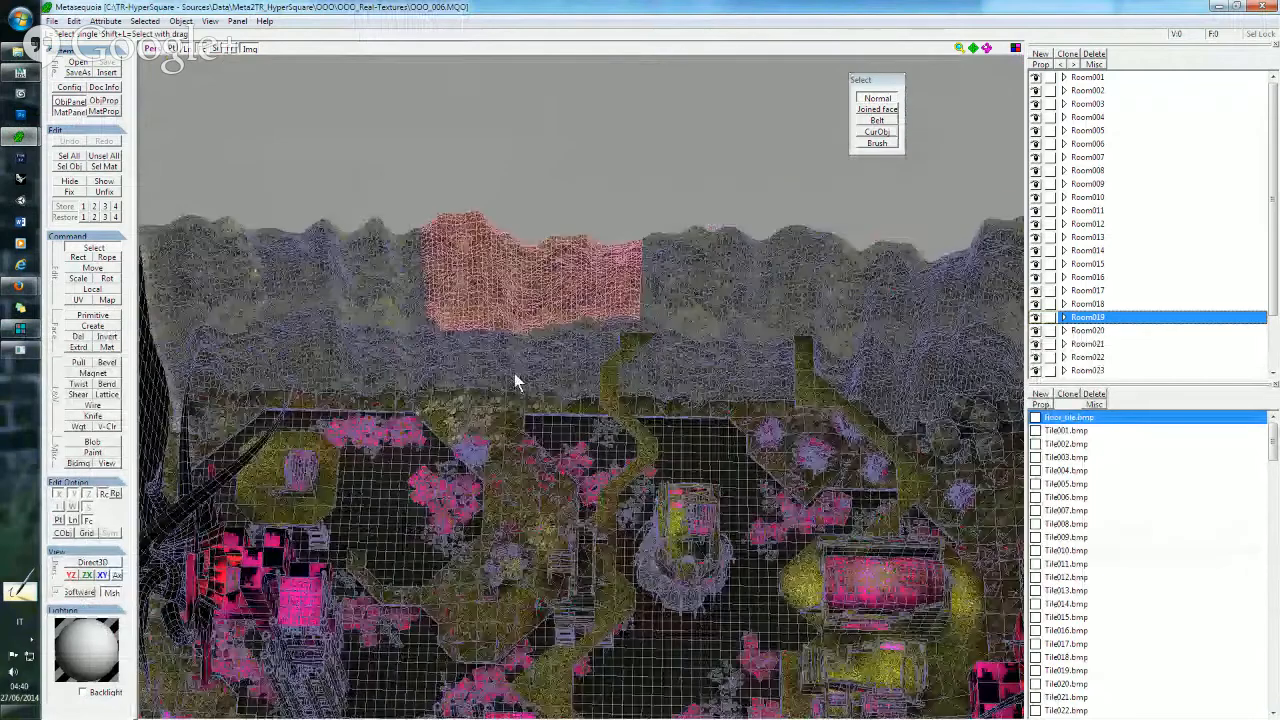
- Check the floor2prj message about the skipped room and return to 002_FLOOR-COLLISION-01.MQO
click(29, 352)
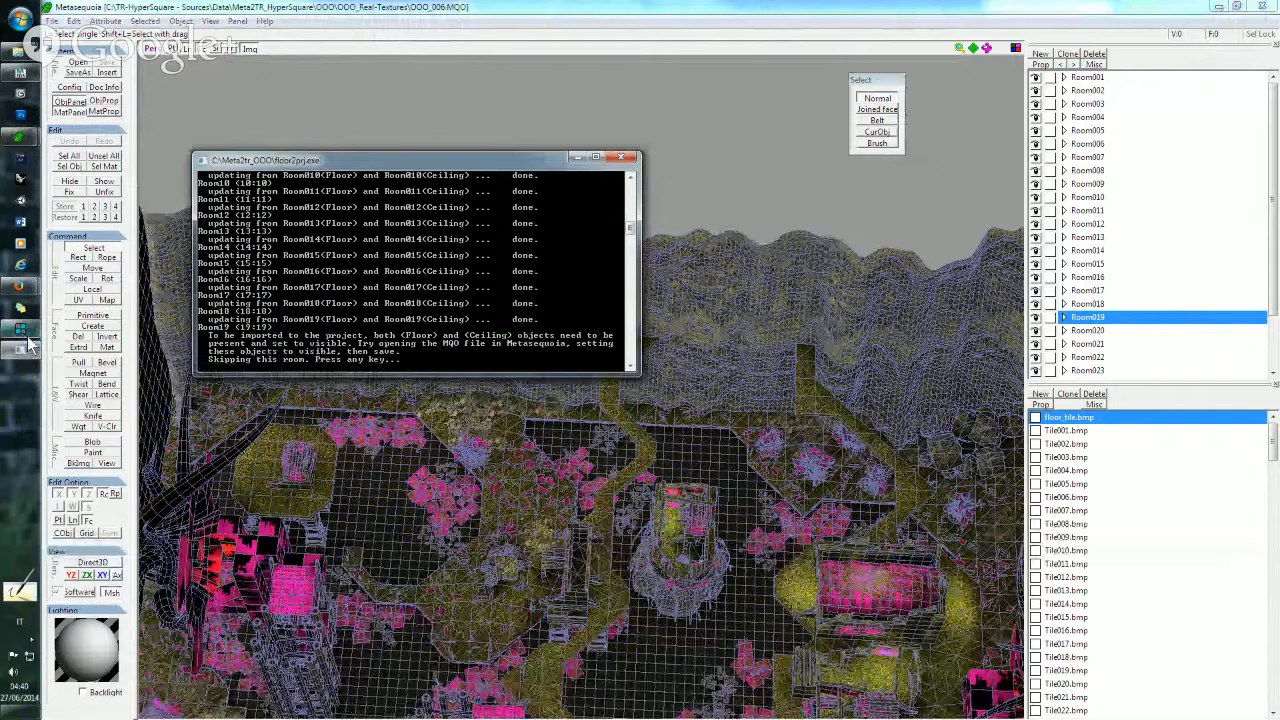
mouse_move(24, 140)
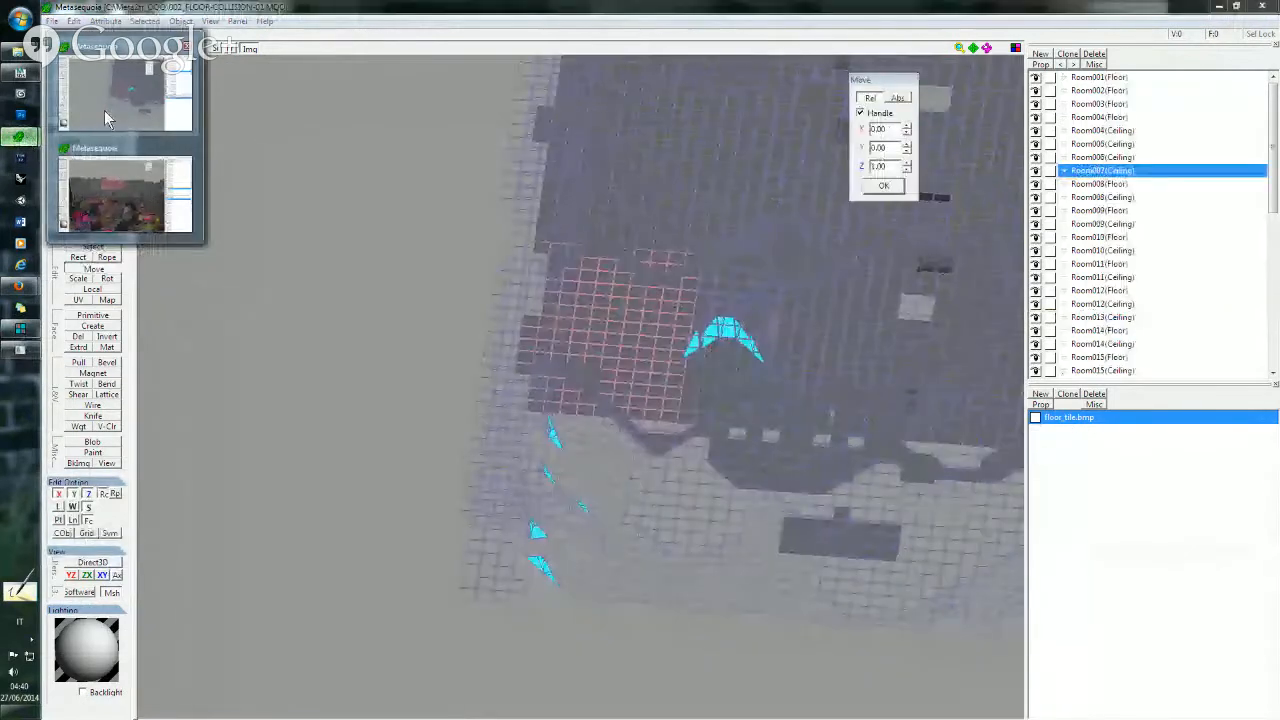
click(104, 110)
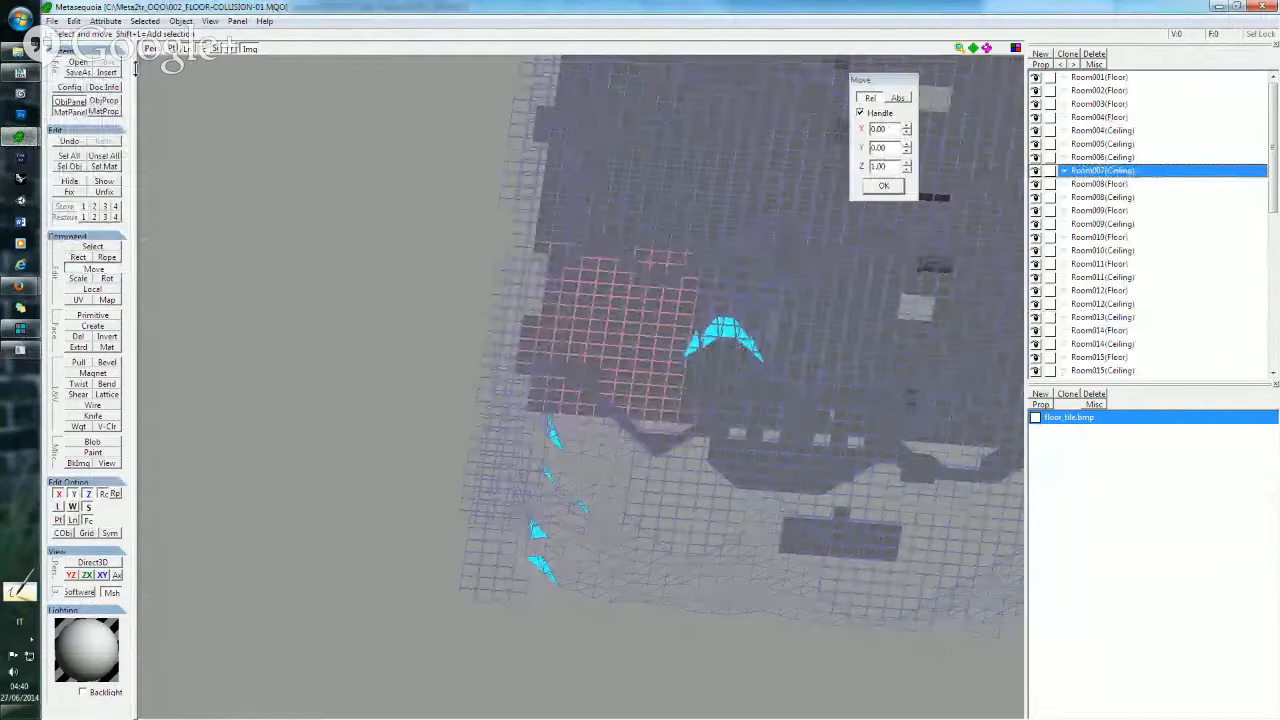
- Switch to 3ds Max, select Room019(Ceiling) and Room019(Floor), and examine how the two meshes are placed in the level
click(20, 74)
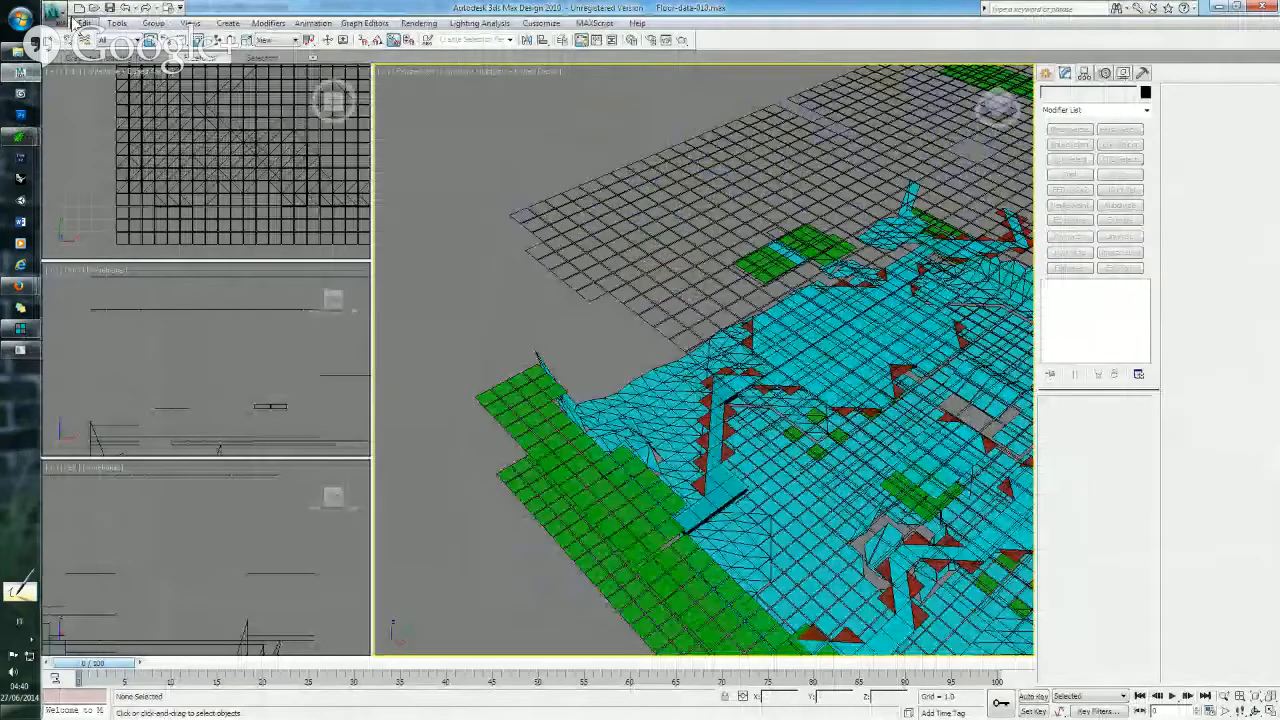
click(170, 42)
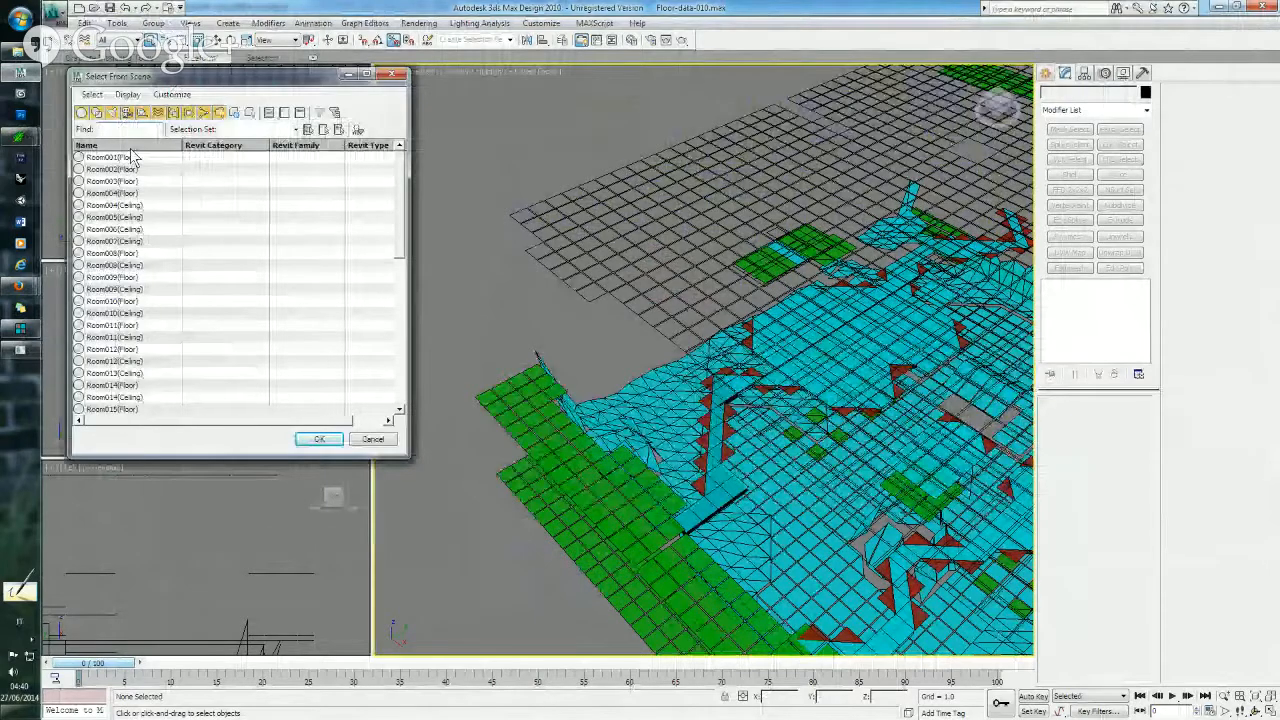
scroll(150, 290, down, 4)
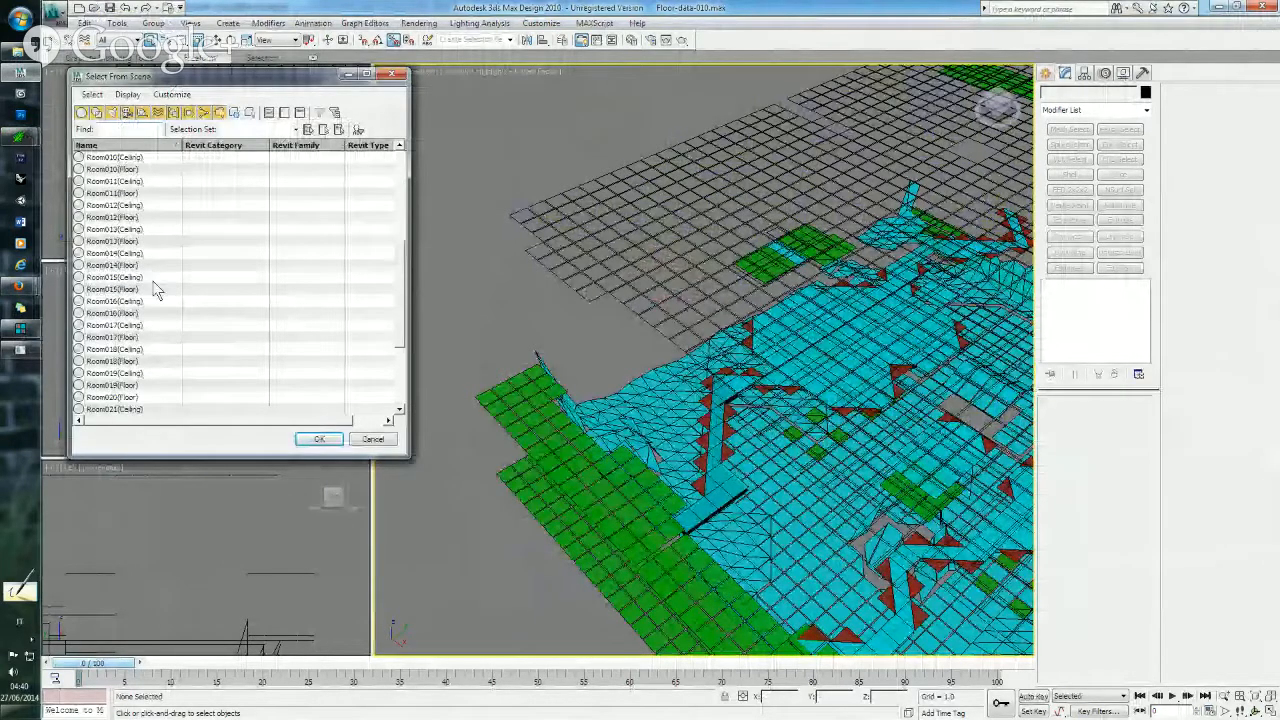
click(138, 373)
ctrl+click(136, 385)
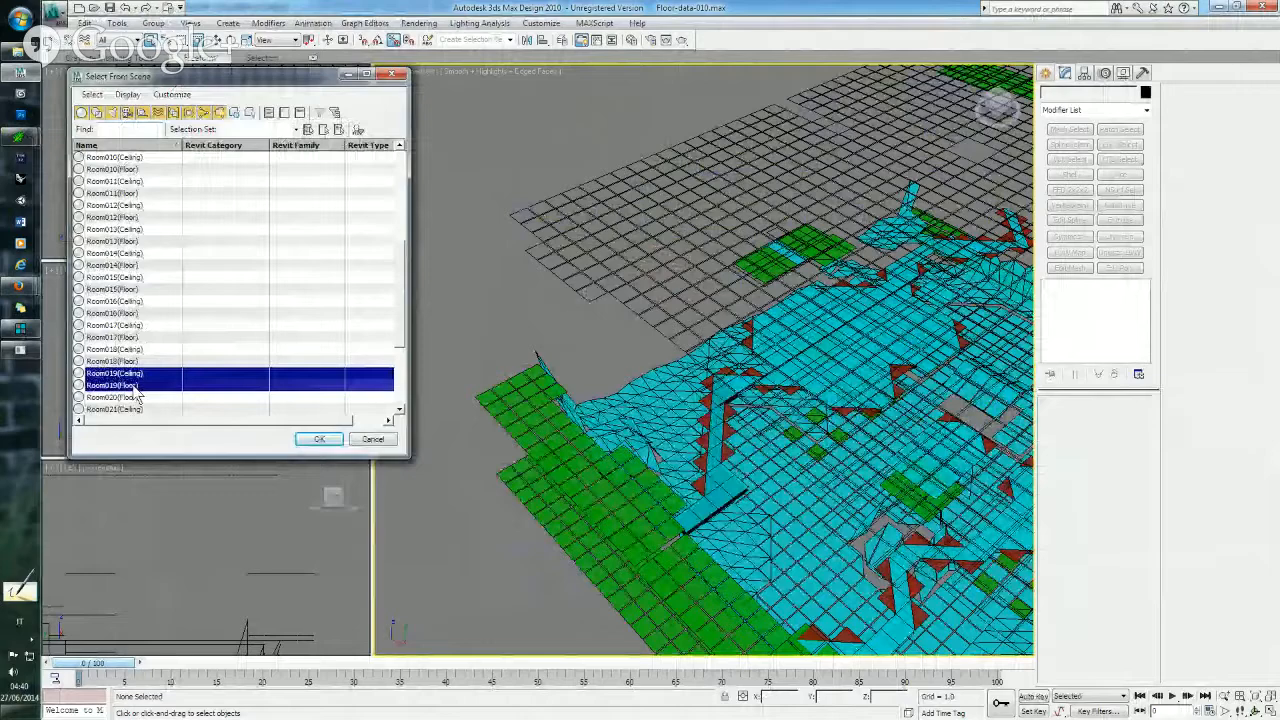
click(316, 441)
middle_drag(794, 292, 608, 186)
middle_drag(786, 392, 744, 361)
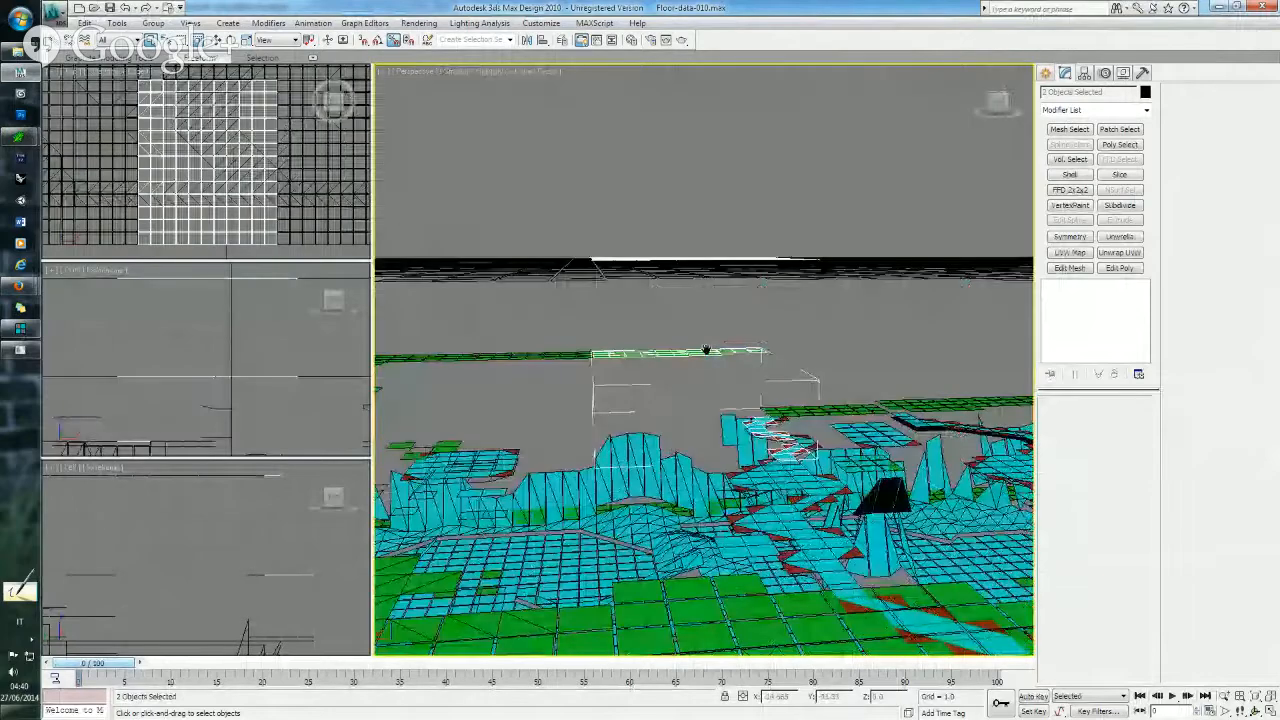
middle_drag(708, 350, 719, 318)
scroll(720, 326, up, 2)
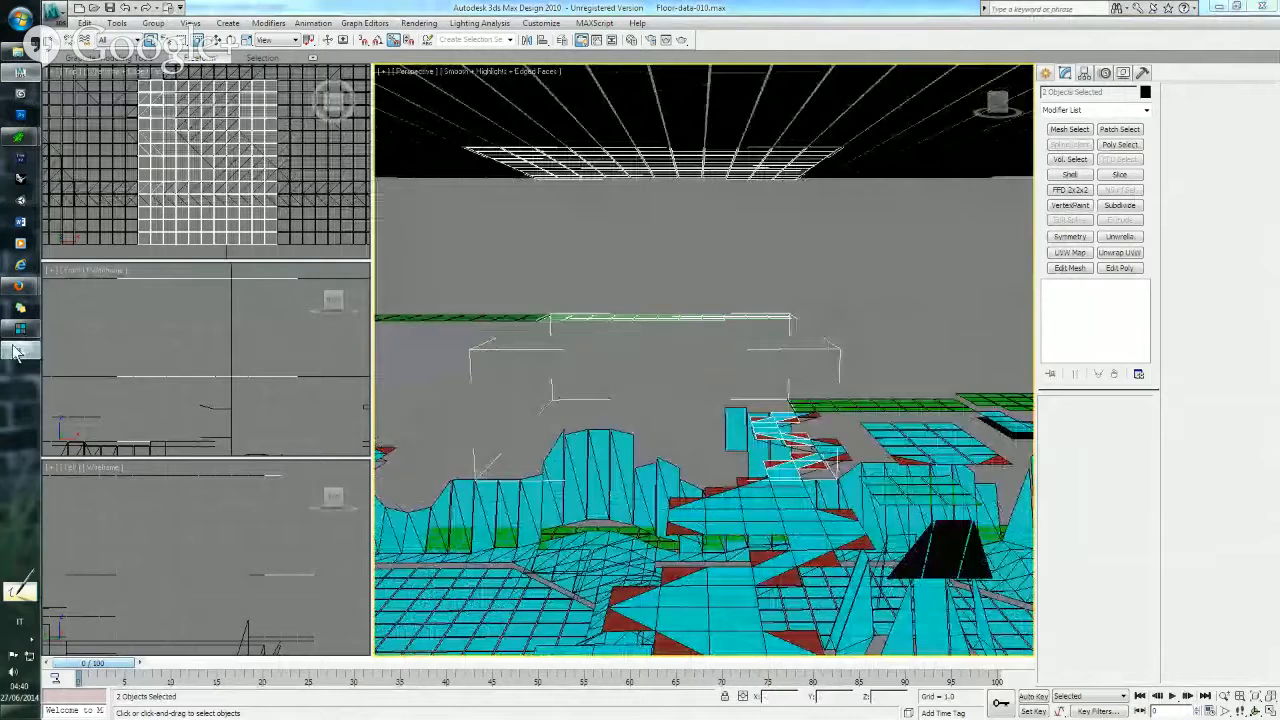
- Reread the floor2prj message, then locate Room019(Ceiling) and Room019(Floor) in 002_FLOOR-COLLISION-01.MQO
click(17, 350)
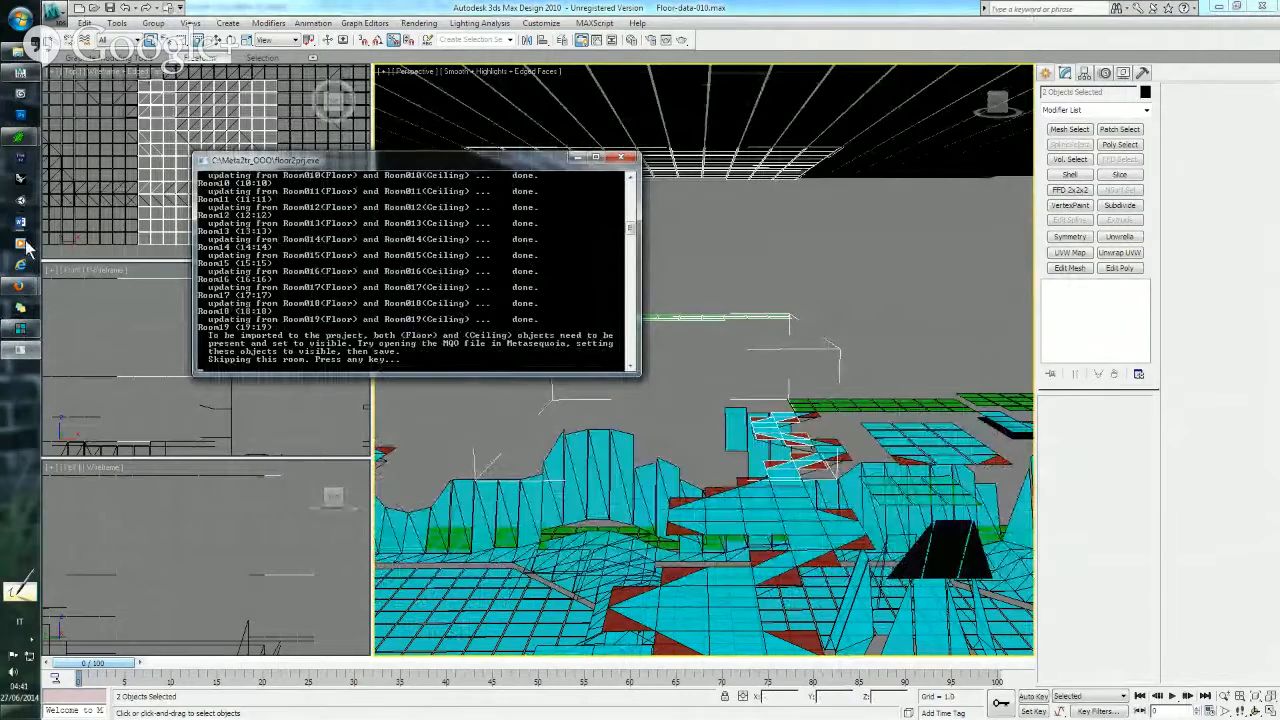
click(24, 140)
click(124, 100)
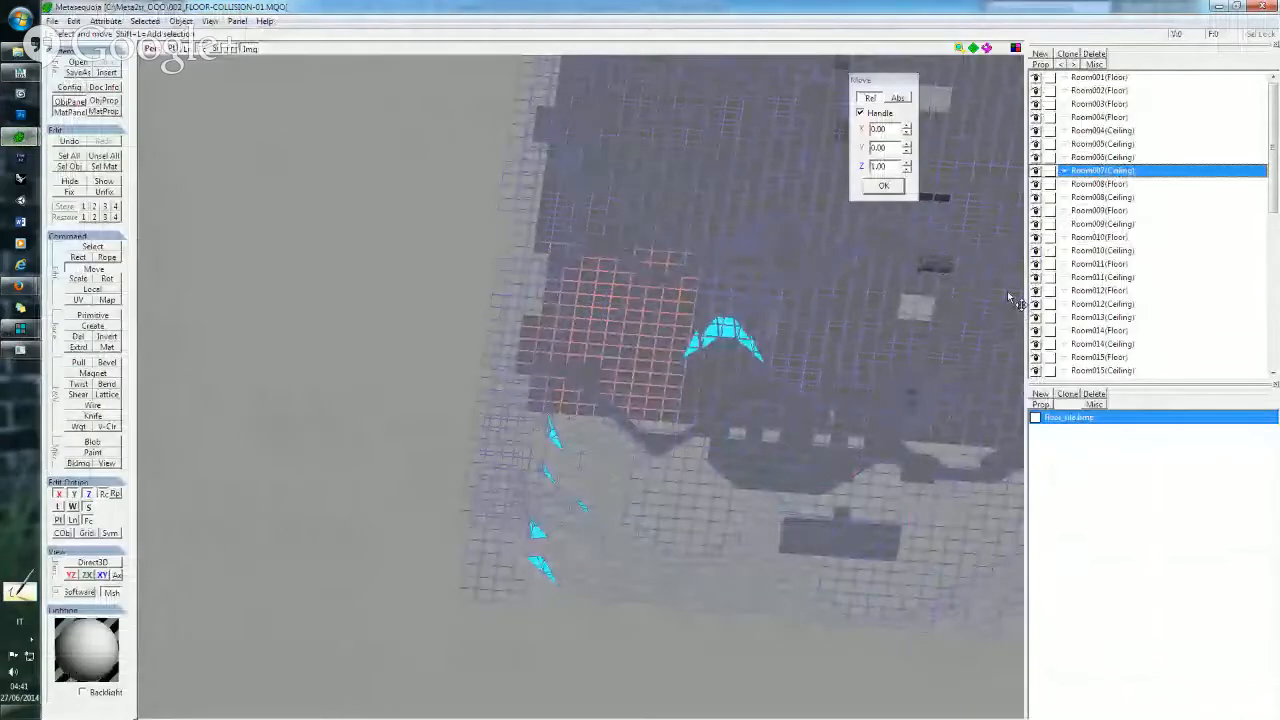
scroll(1098, 228, down, 3)
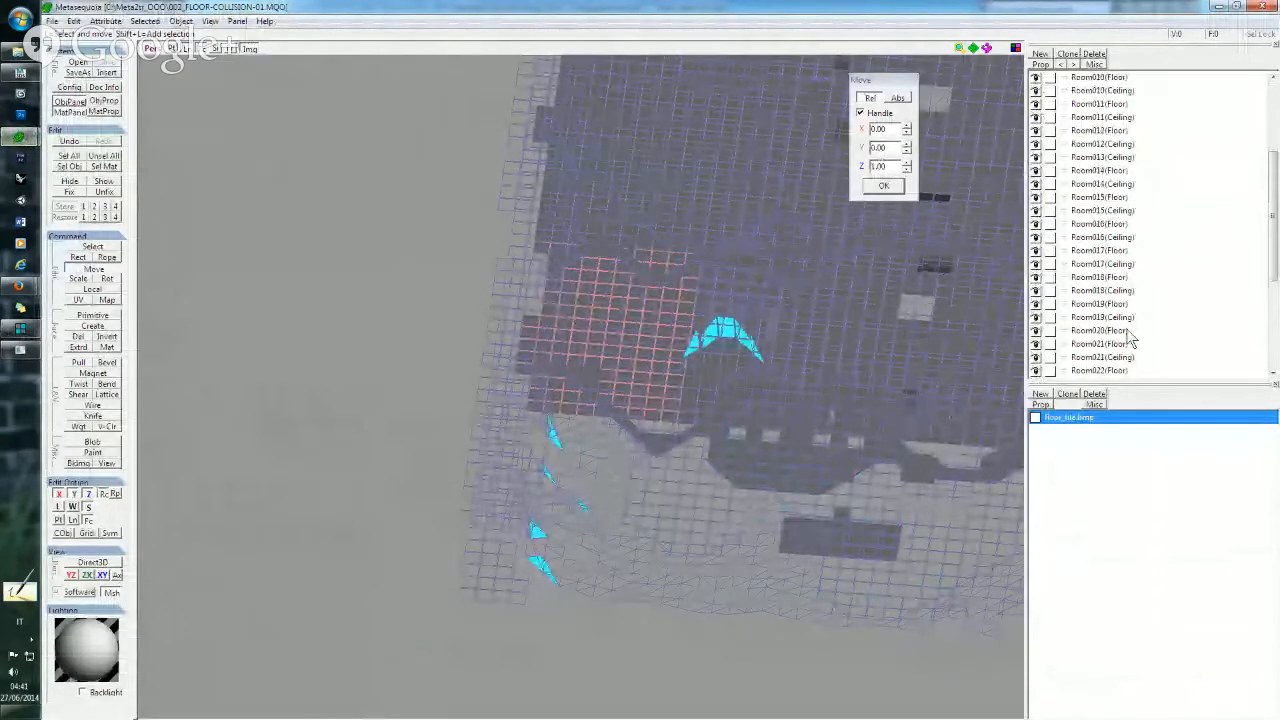
click(1122, 318)
click(1100, 303)
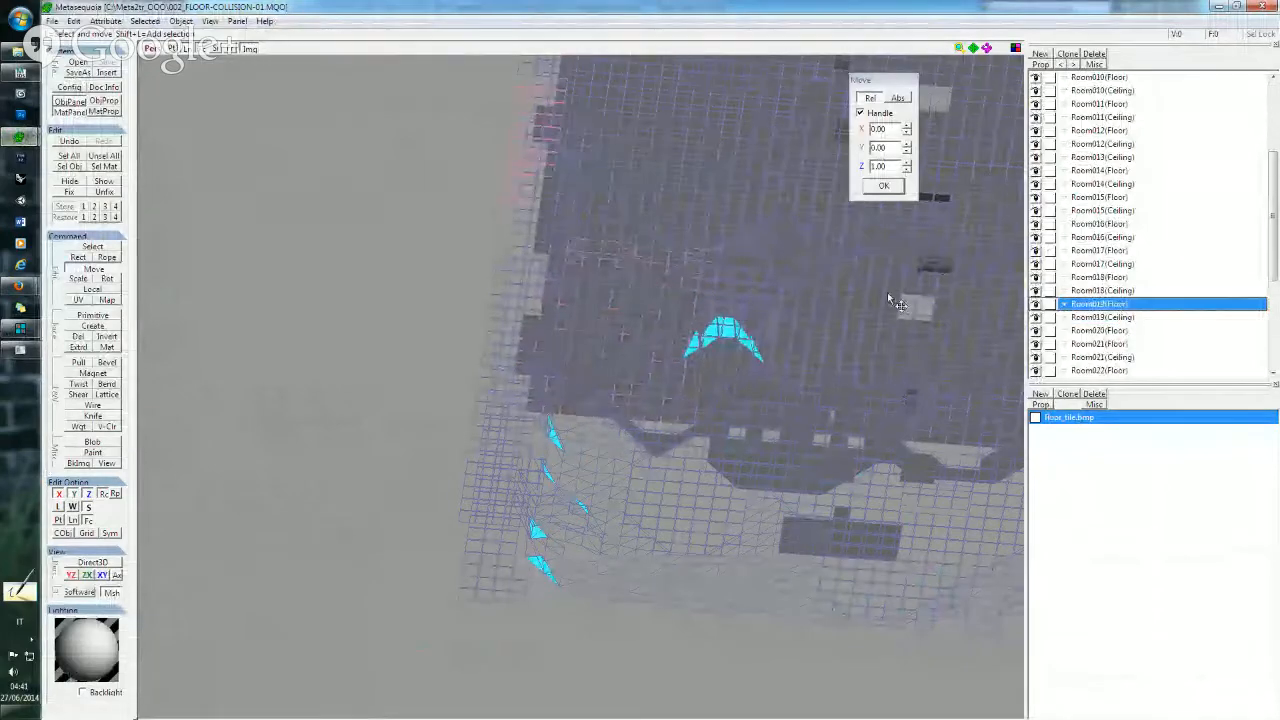
- Examine Room019(Floor) and Room019(Ceiling) against the surrounding collision meshes
right_drag(875, 283, 772, 375)
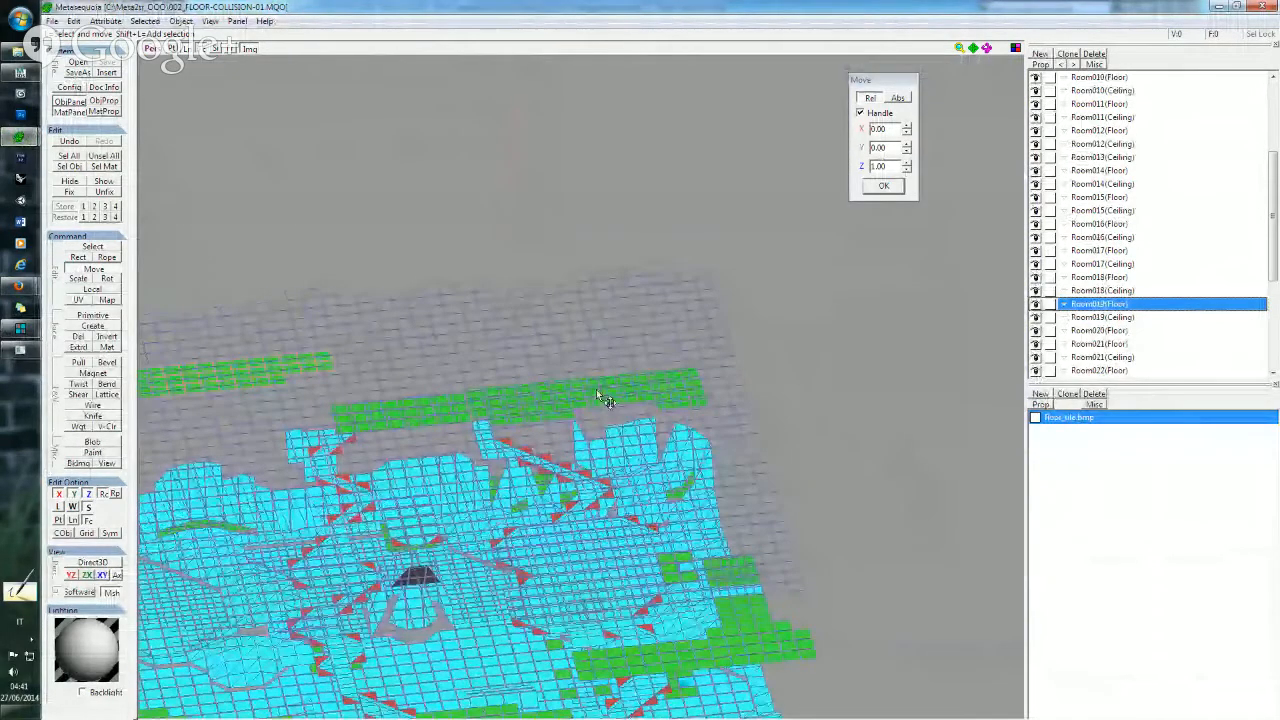
middle_drag(598, 390, 841, 290)
right_drag(848, 298, 632, 322)
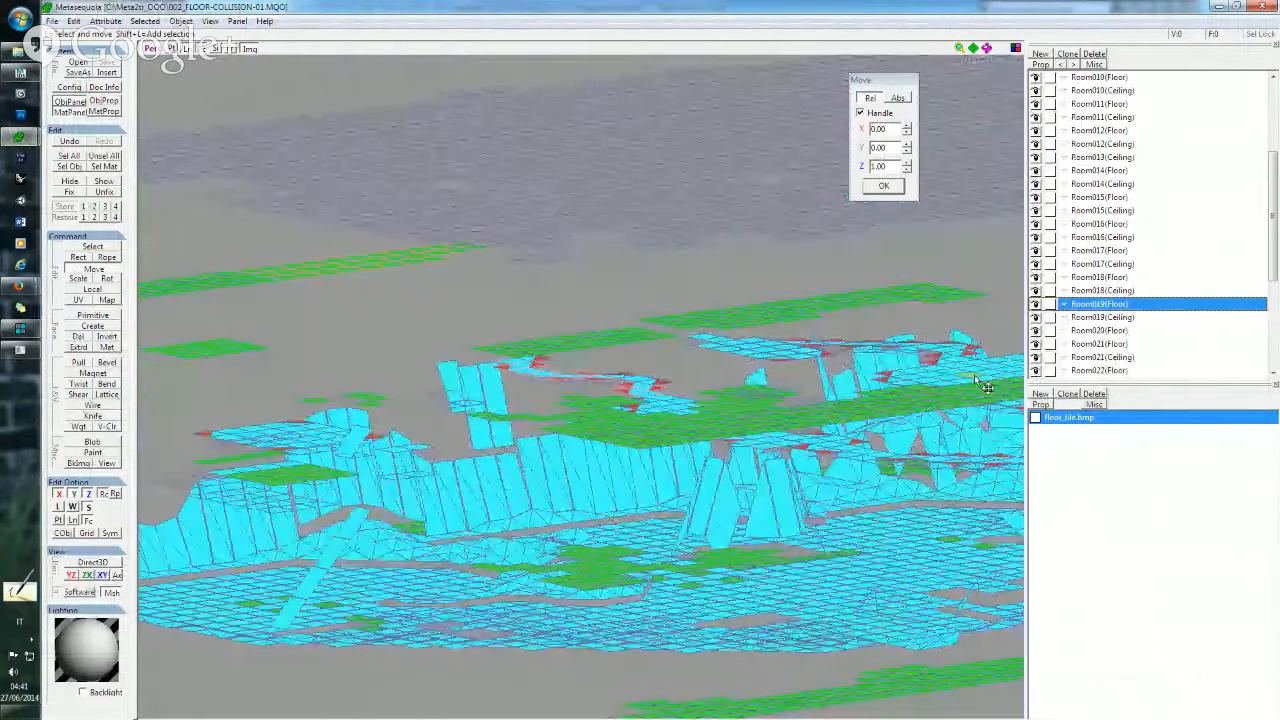
click(1105, 318)
right_drag(651, 287, 66, 352)
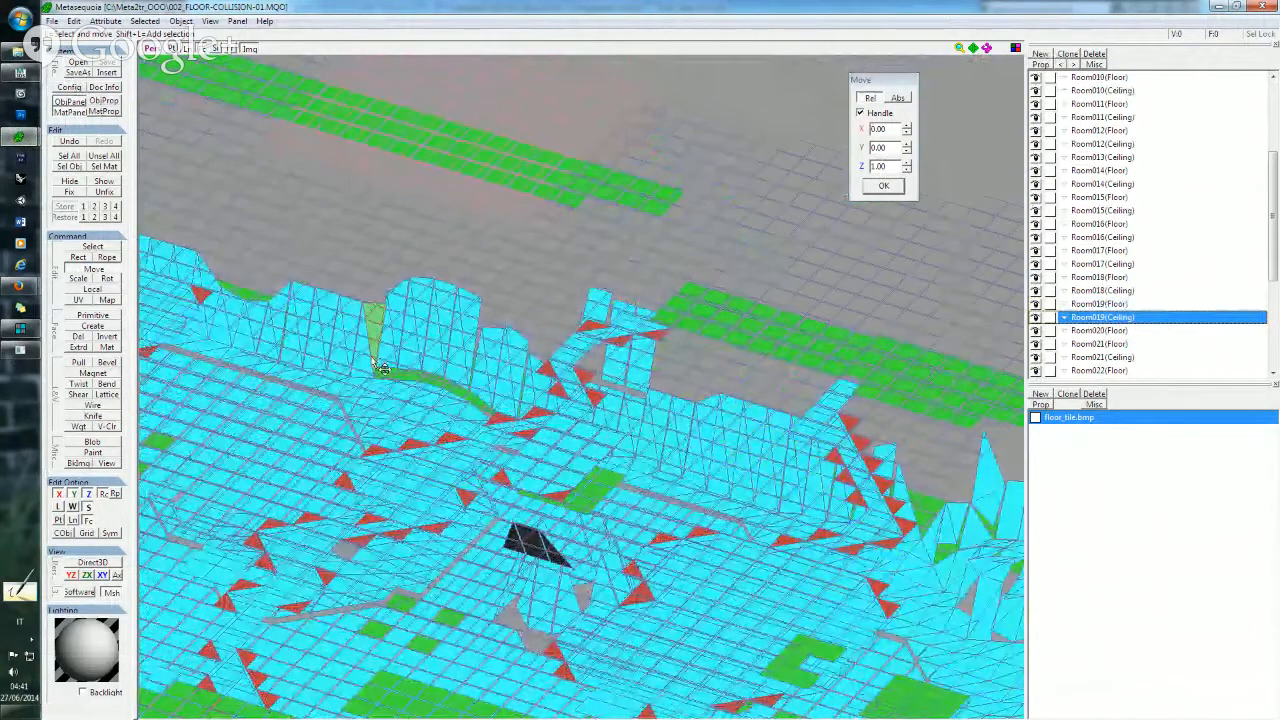
- Continue the floor2prj import past the skipped Room19, read the message it stops on, and return to 002_FLOOR-COLLISION-01.MQO
click(20, 348)
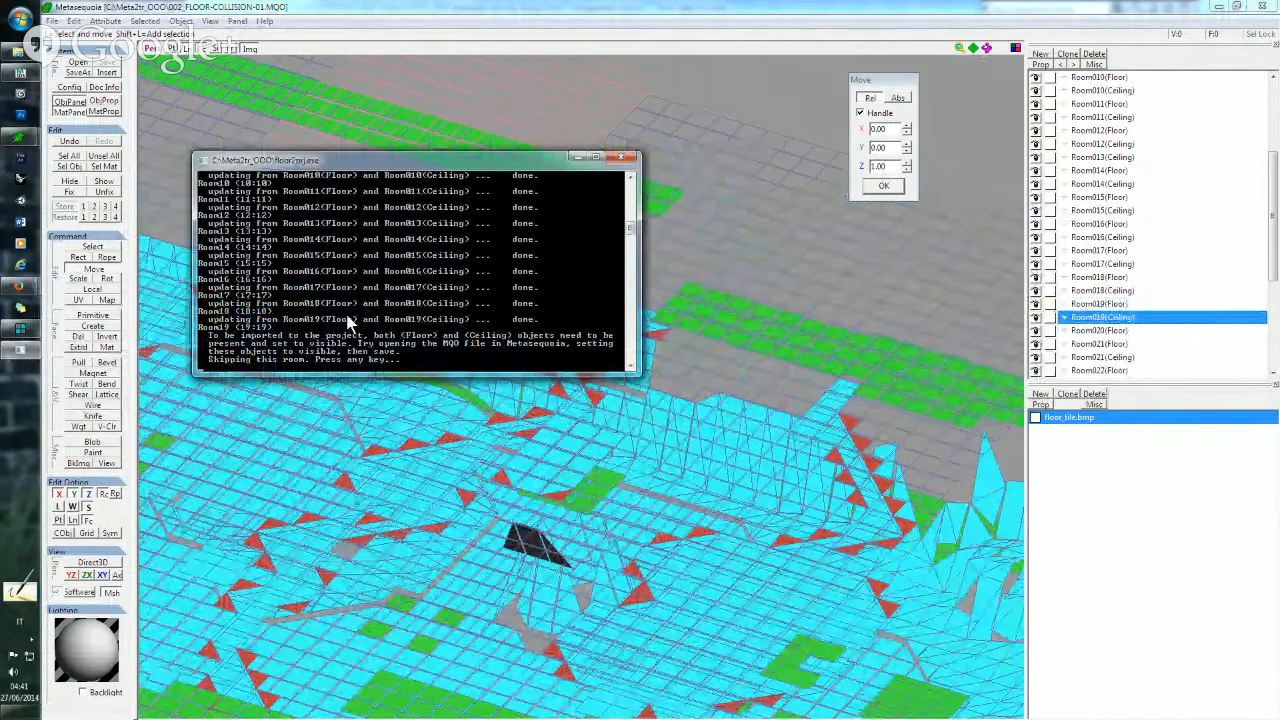
key(Return)
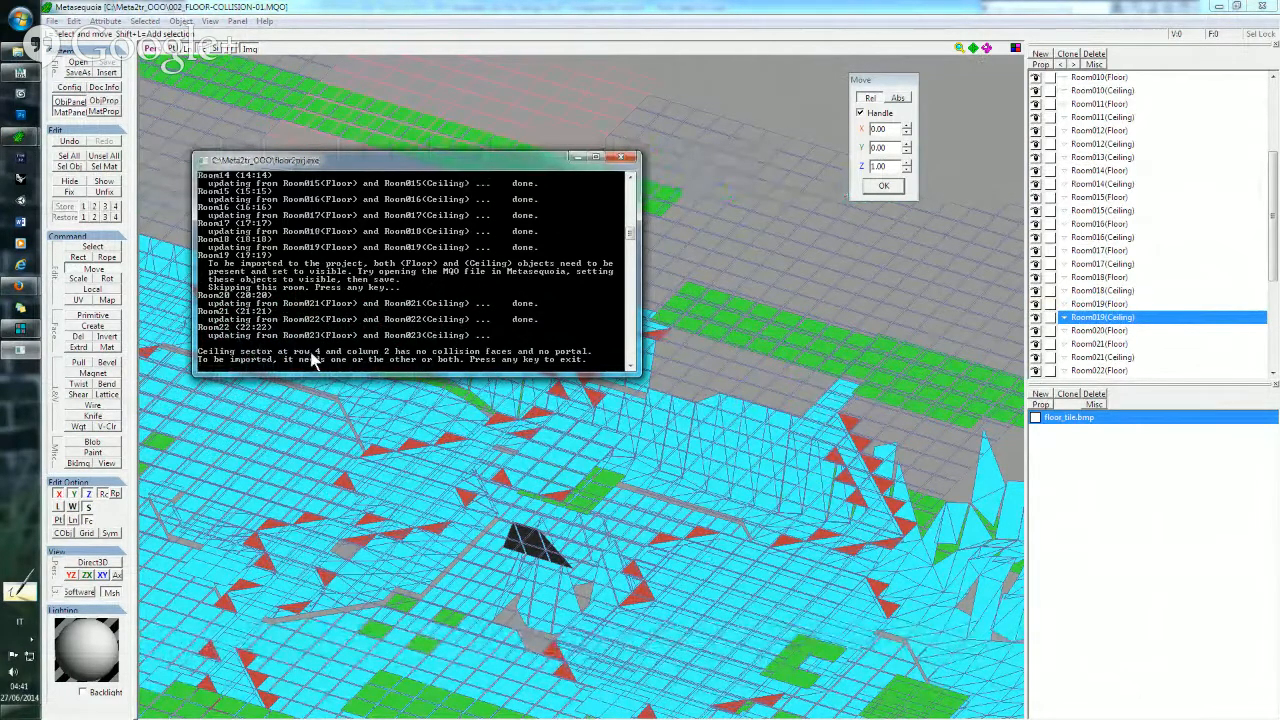
key(Return)
- Locate Room022(Floor) and Room022(Ceiling) in turn and examine where they lie among the collision meshes
scroll(1113, 342, down, 2)
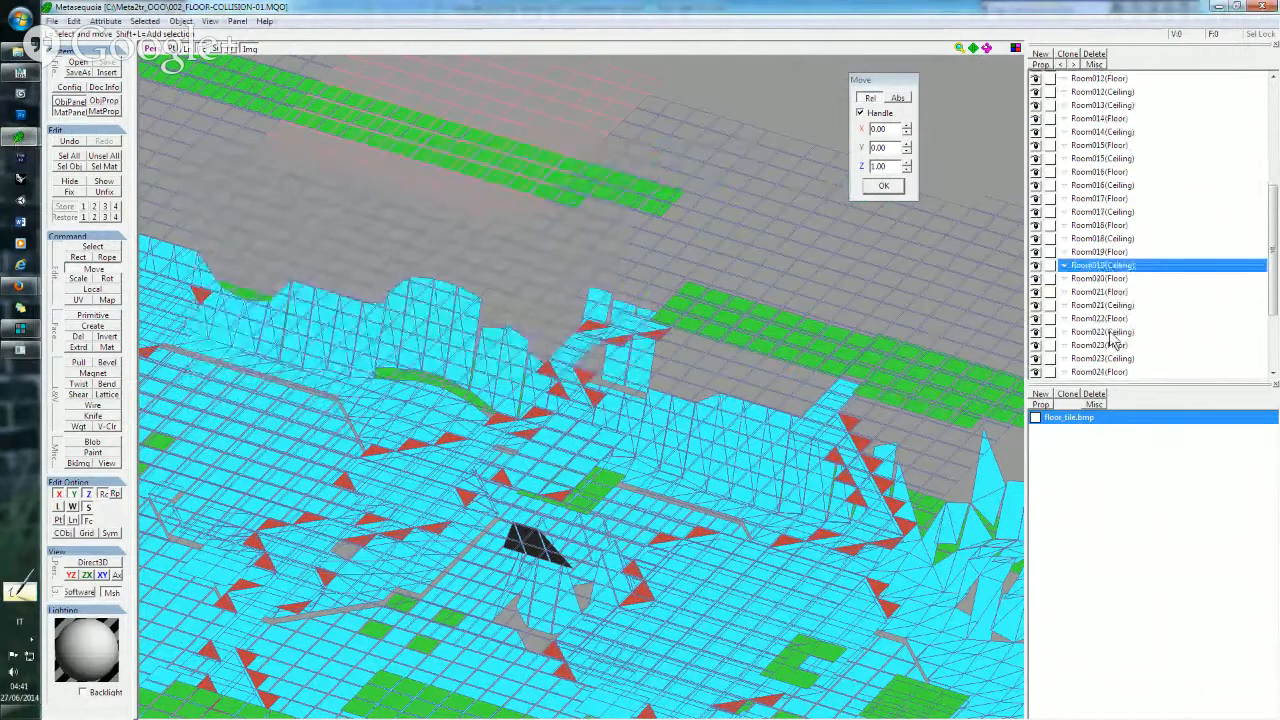
scroll(1113, 342, down, 2)
click(1105, 250)
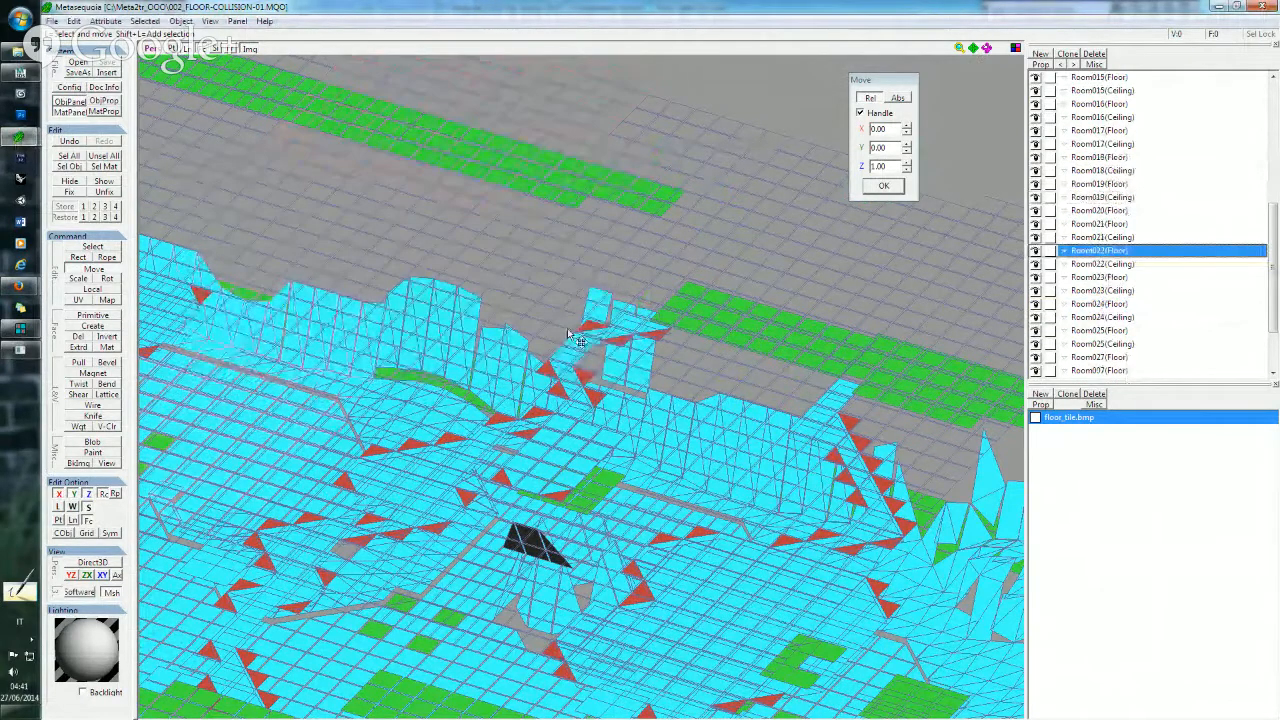
scroll(568, 334, down, 5)
right_drag(497, 334, 648, 345)
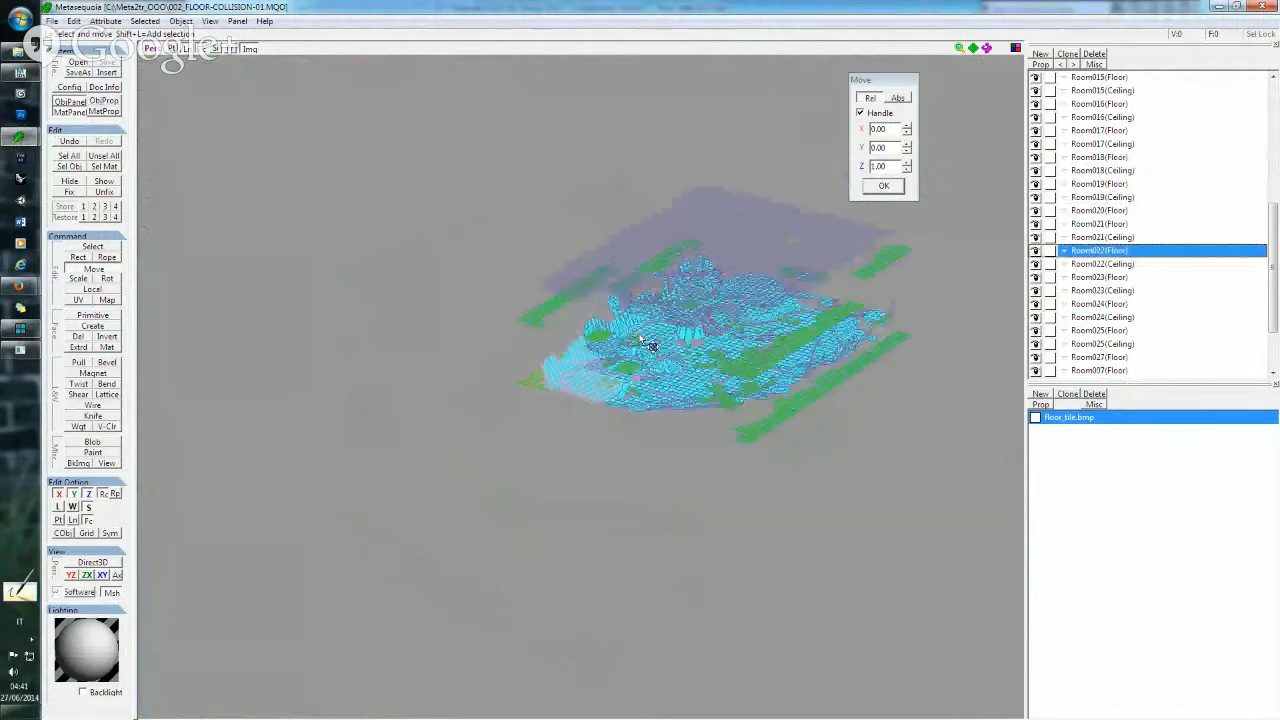
scroll(648, 345, up, 6)
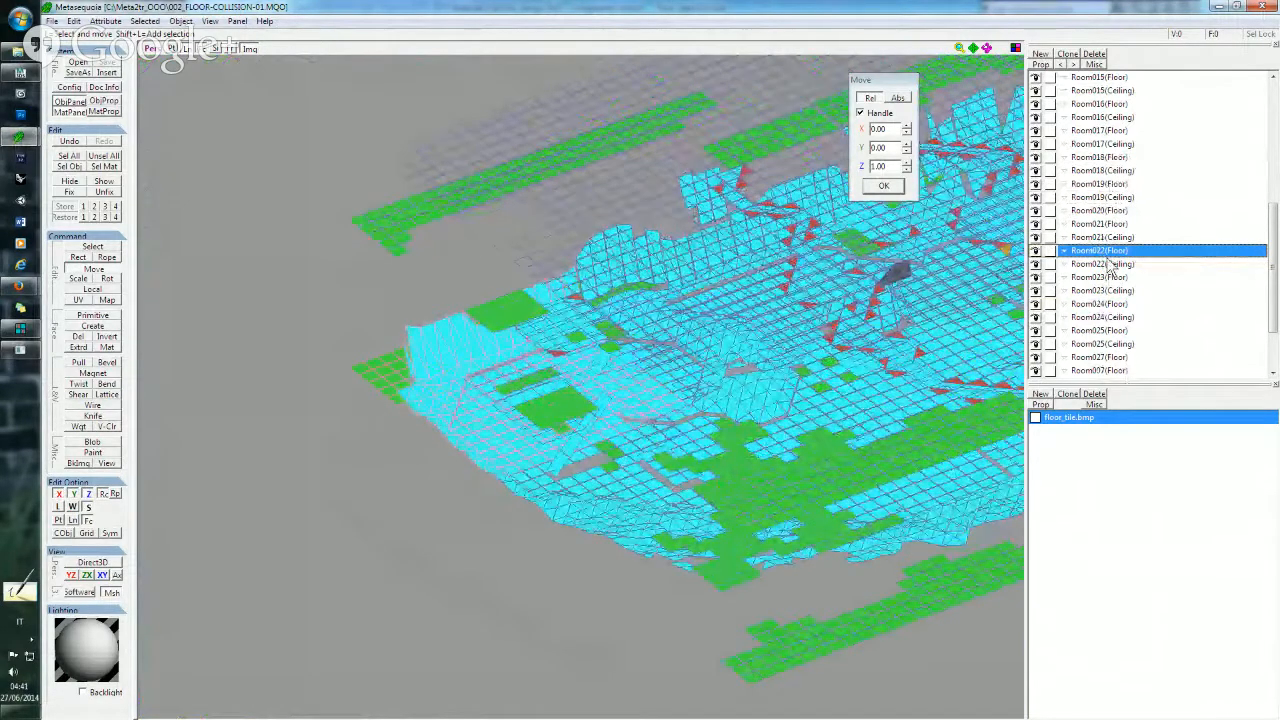
click(1115, 265)
click(1115, 251)
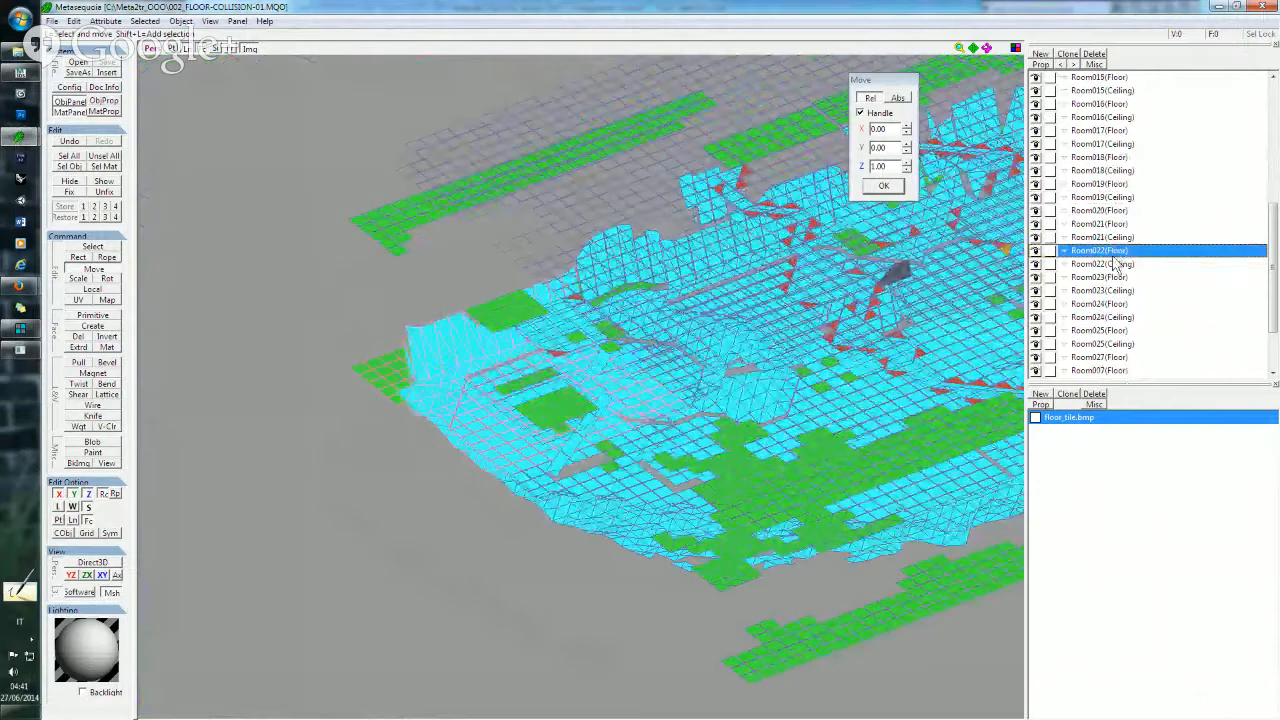
click(1115, 264)
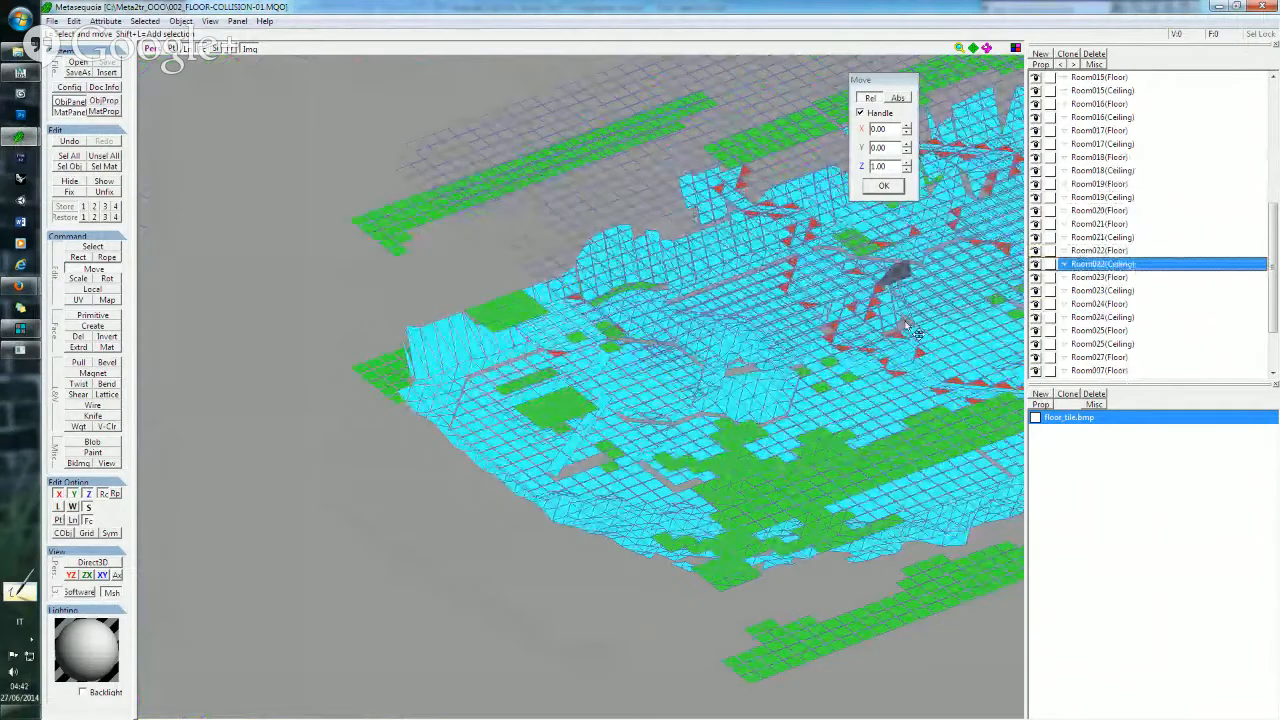
- Reread the floor2prj message about the ceiling sector and isolate Room023(Floor) and Room023(Ceiling) in the collision model
click(16, 351)
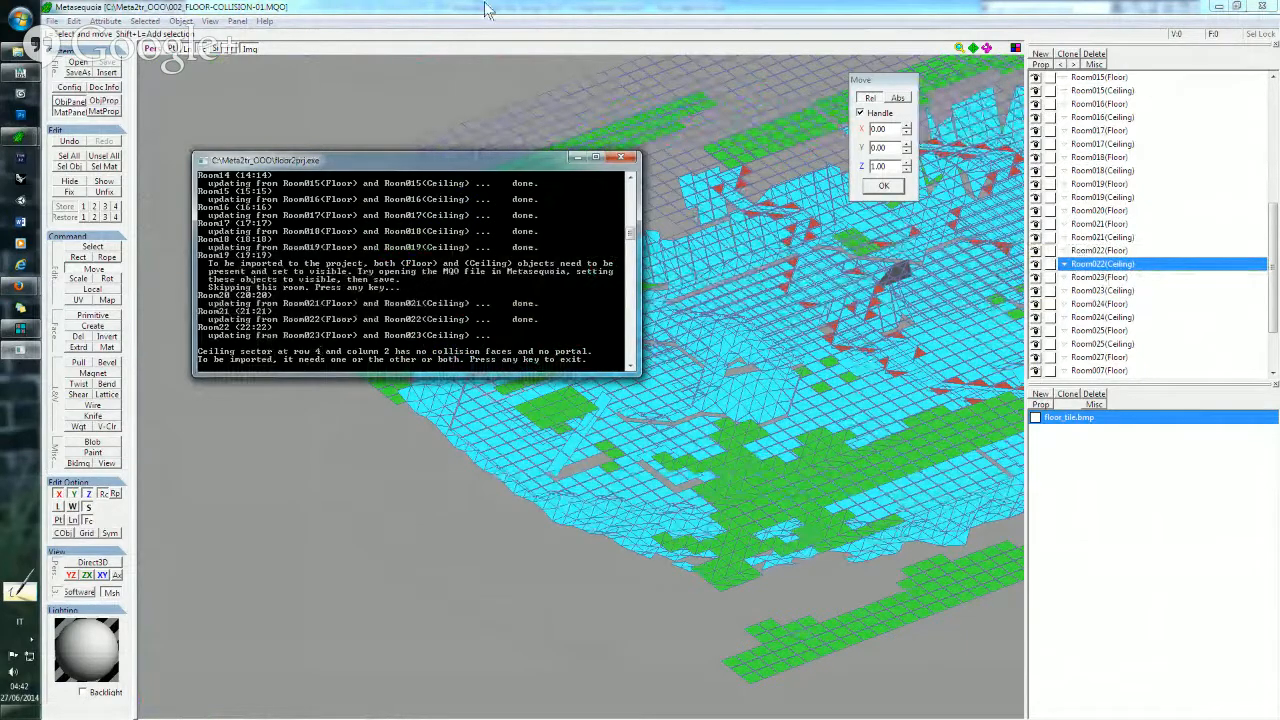
key(Return)
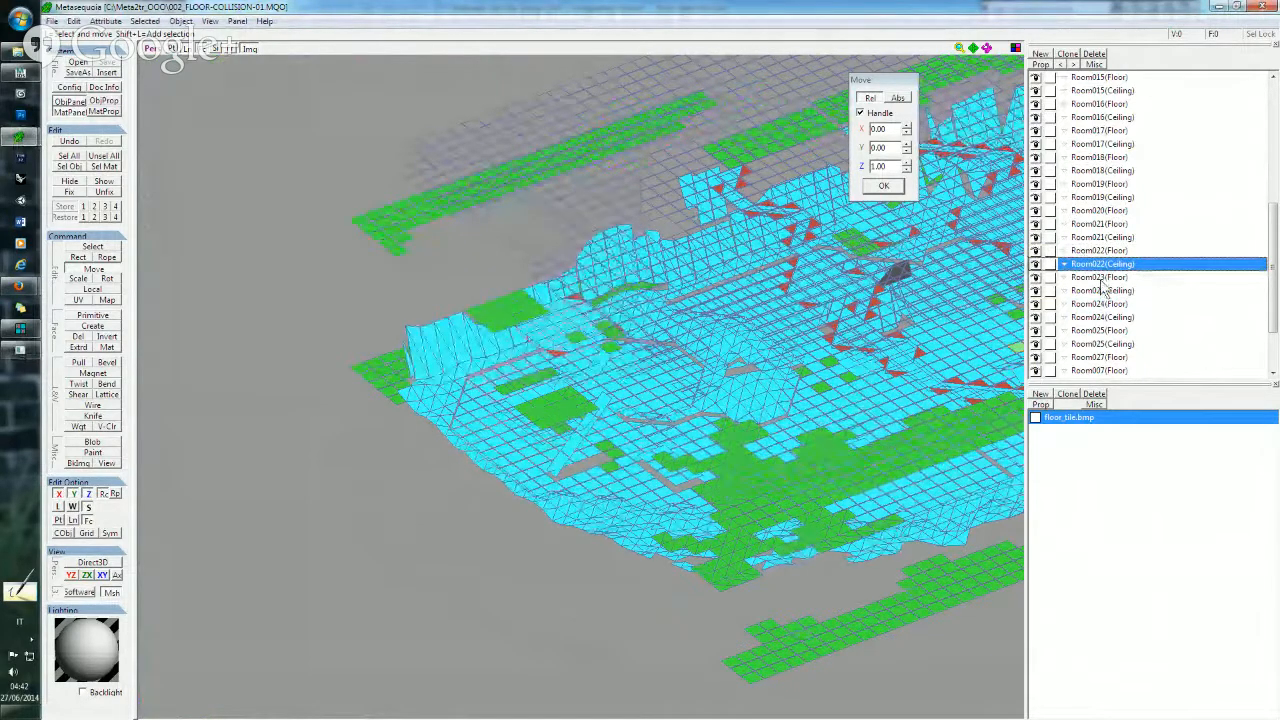
click(1095, 65)
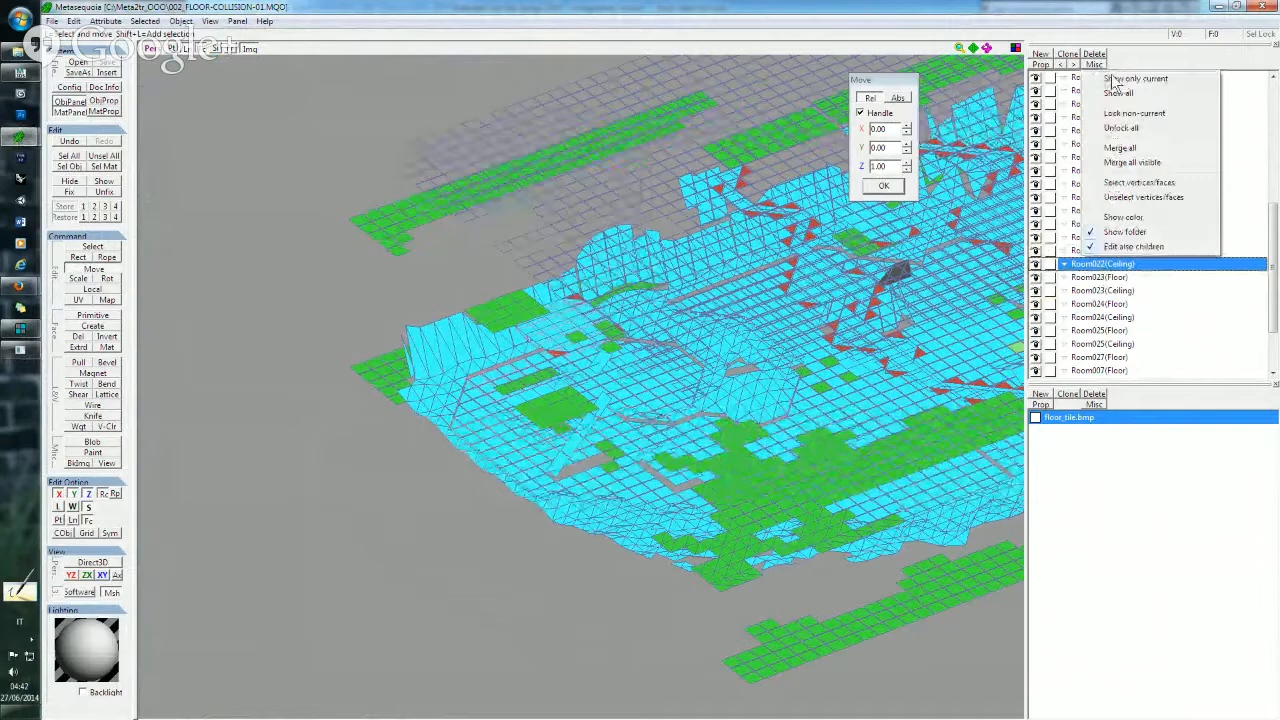
click(1110, 78)
click(1035, 277)
click(1035, 290)
click(1035, 303)
click(1035, 303)
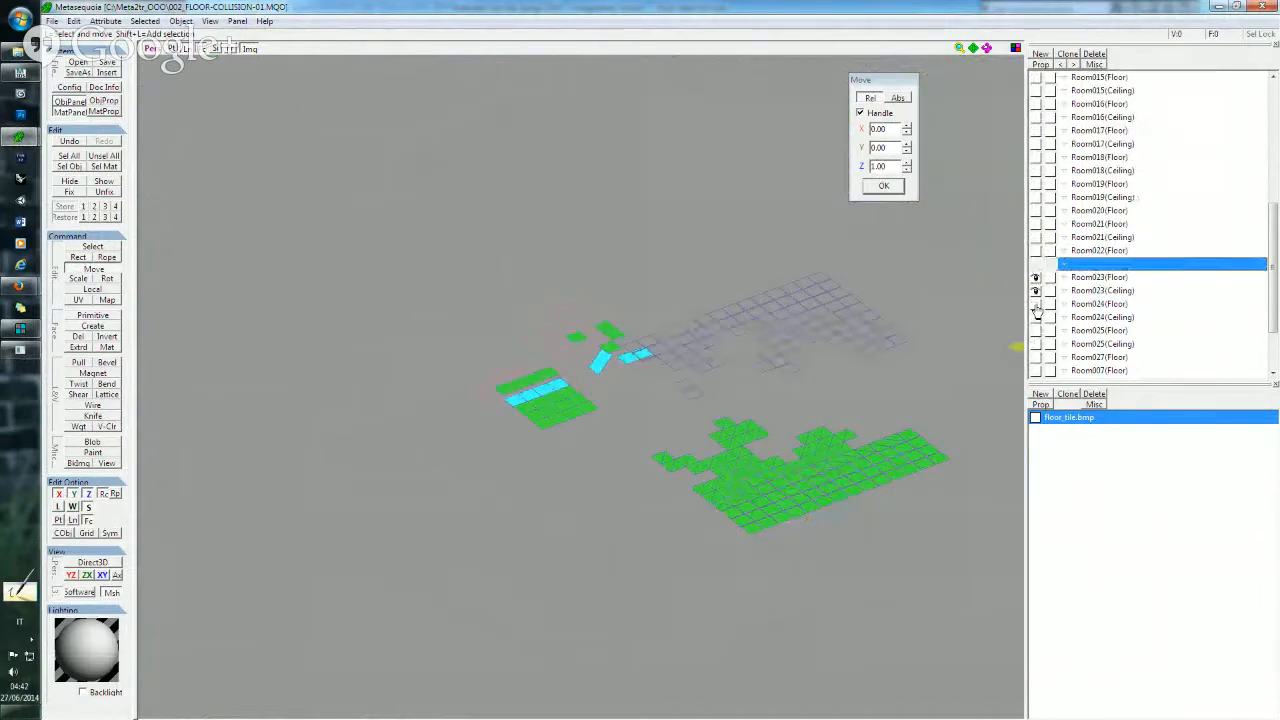
- Compare the Room022 meshes with the Room023 ones, hide Room022 again, and examine Room023's floor and ceiling grid
click(1035, 290)
click(1035, 277)
drag(1038, 264, 1037, 251)
right_drag(935, 366, 914, 297)
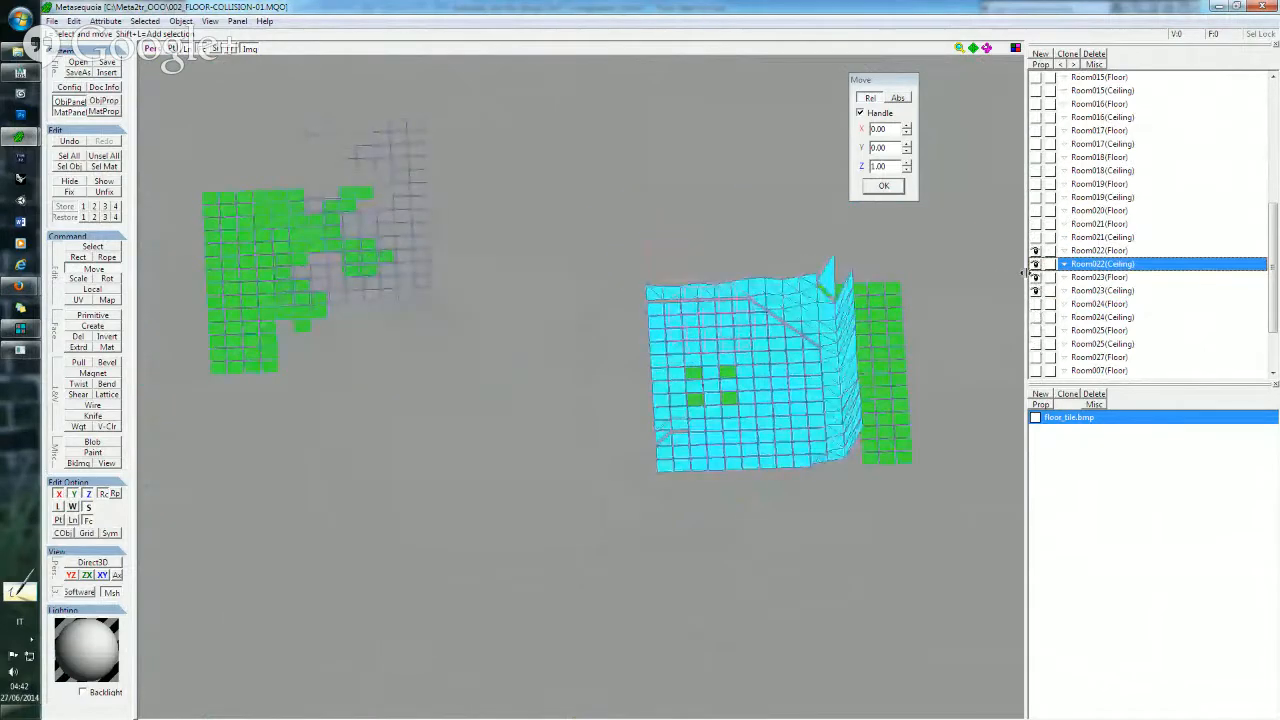
drag(1037, 264, 1037, 251)
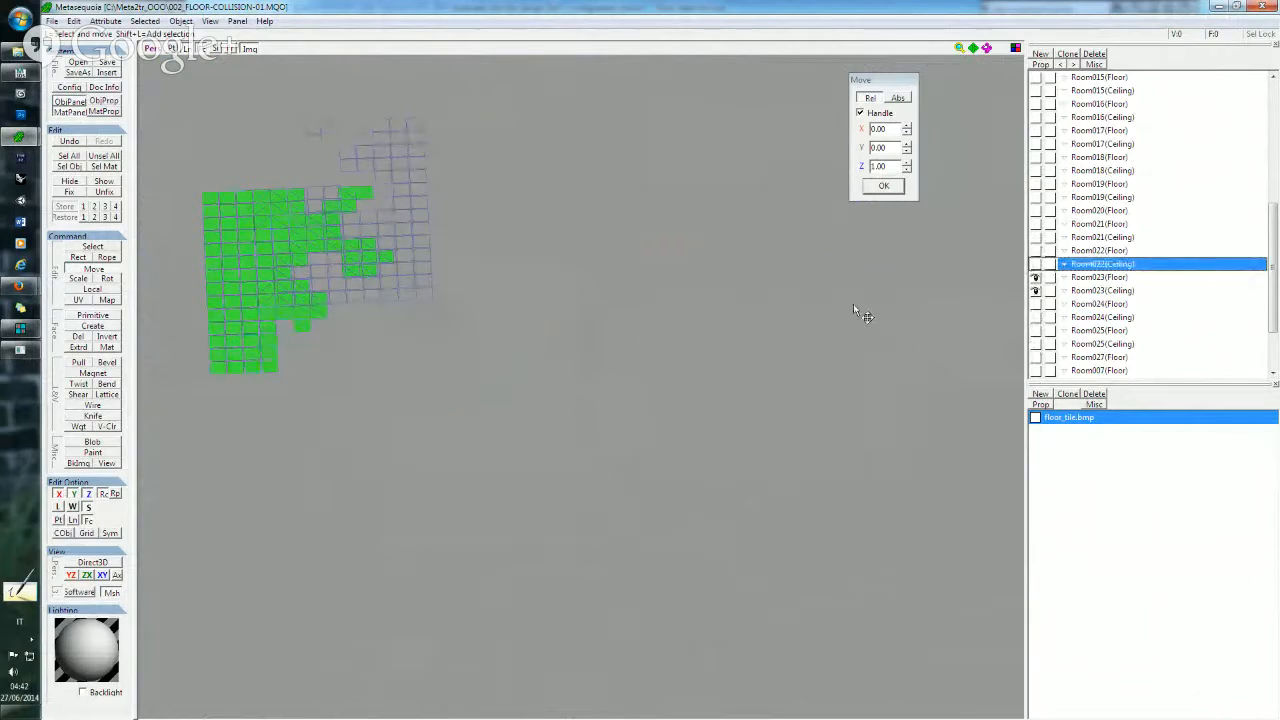
middle_drag(495, 323, 517, 337)
right_drag(518, 340, 607, 410)
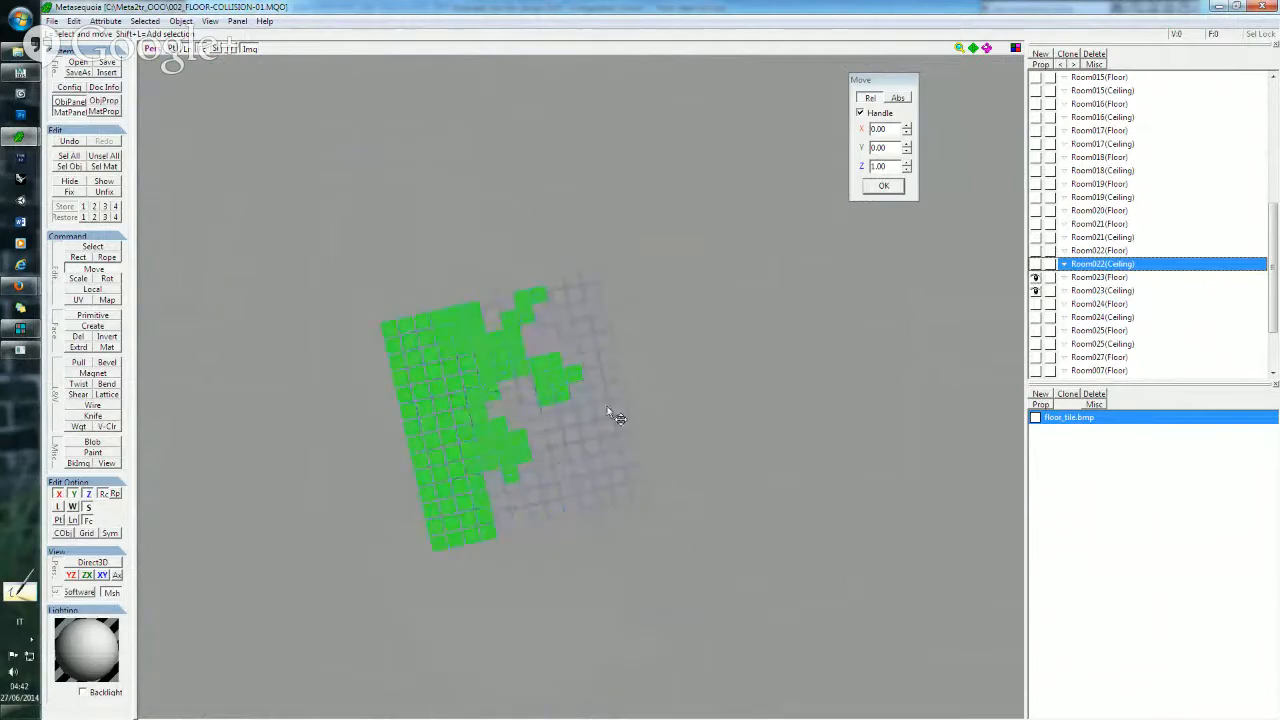
mouse_move(674, 376)
right_down()
mouse_move(695, 372)
mouse_move(697, 384)
right_up()
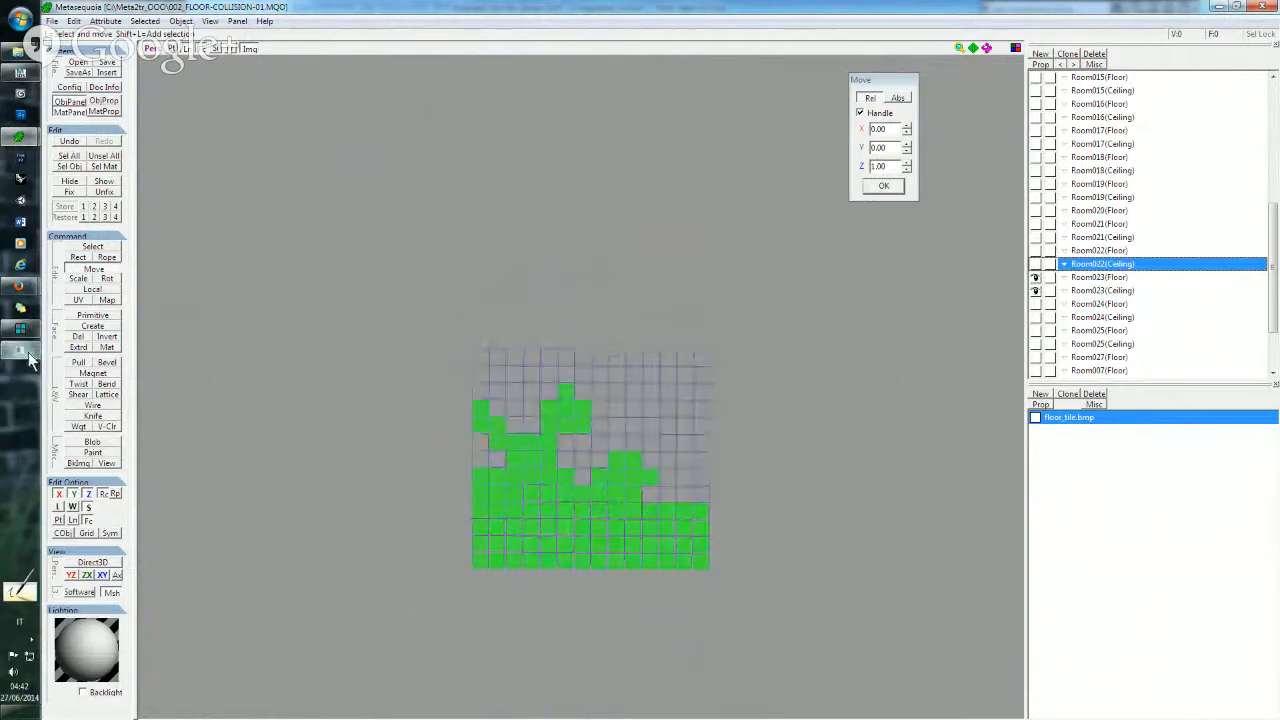
- Reread the floor2prj message, switch to OOO_006.MQO, and select Room023 there
click(30, 356)
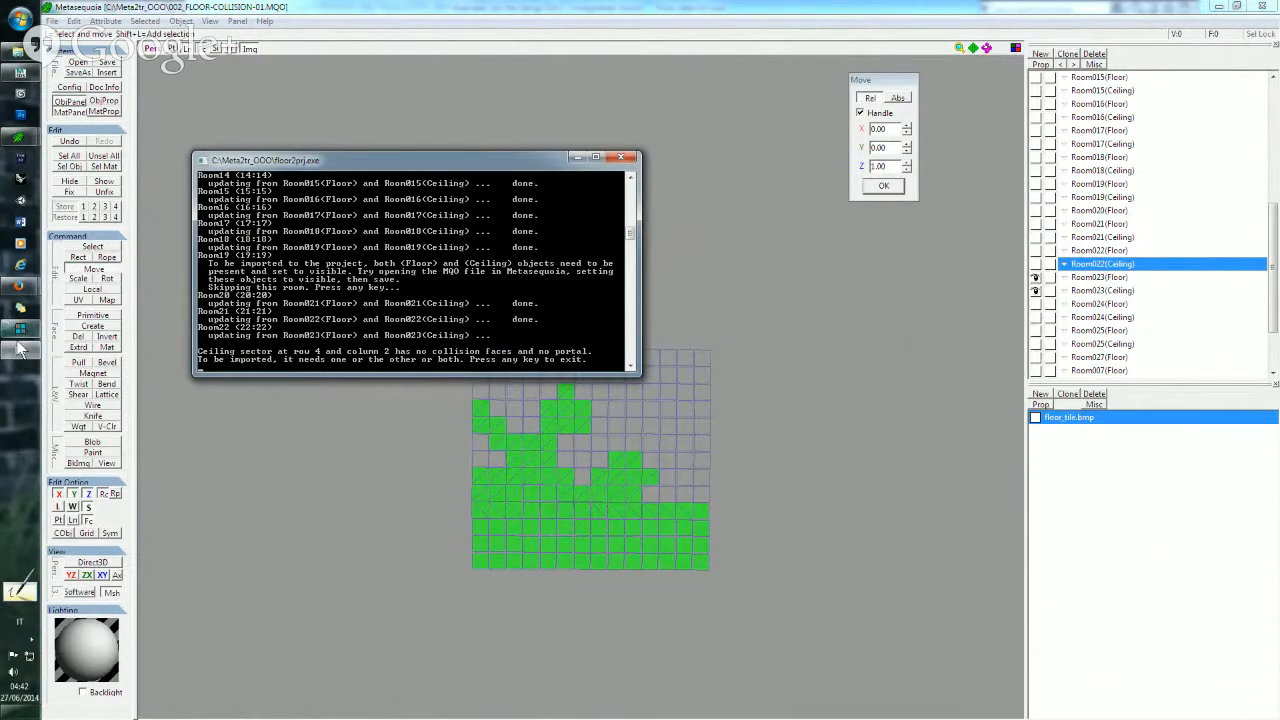
mouse_move(22, 288)
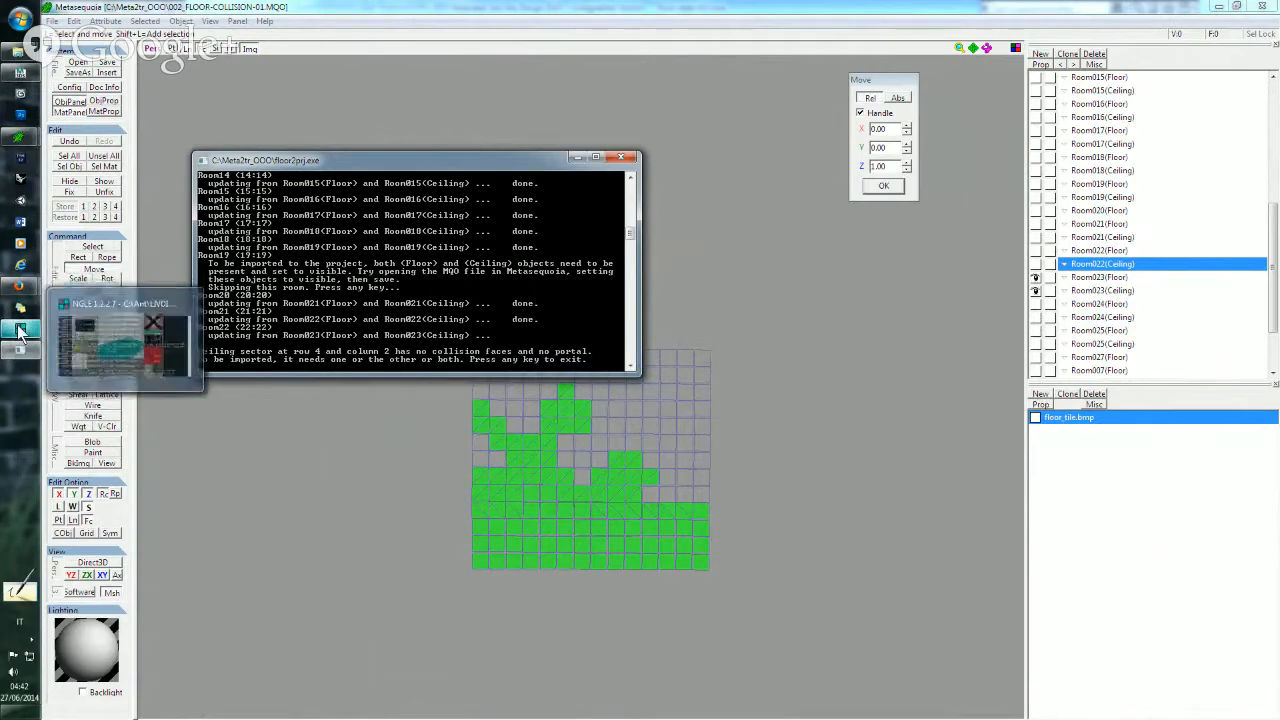
mouse_move(20, 136)
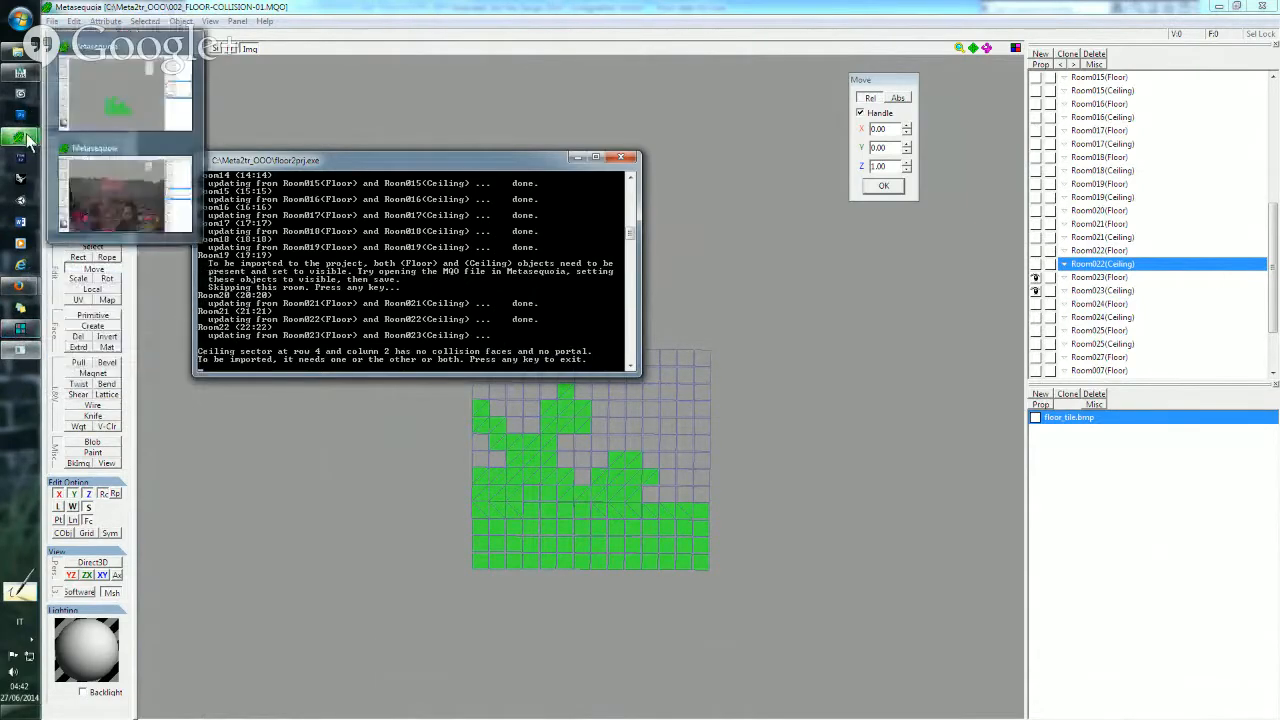
click(110, 178)
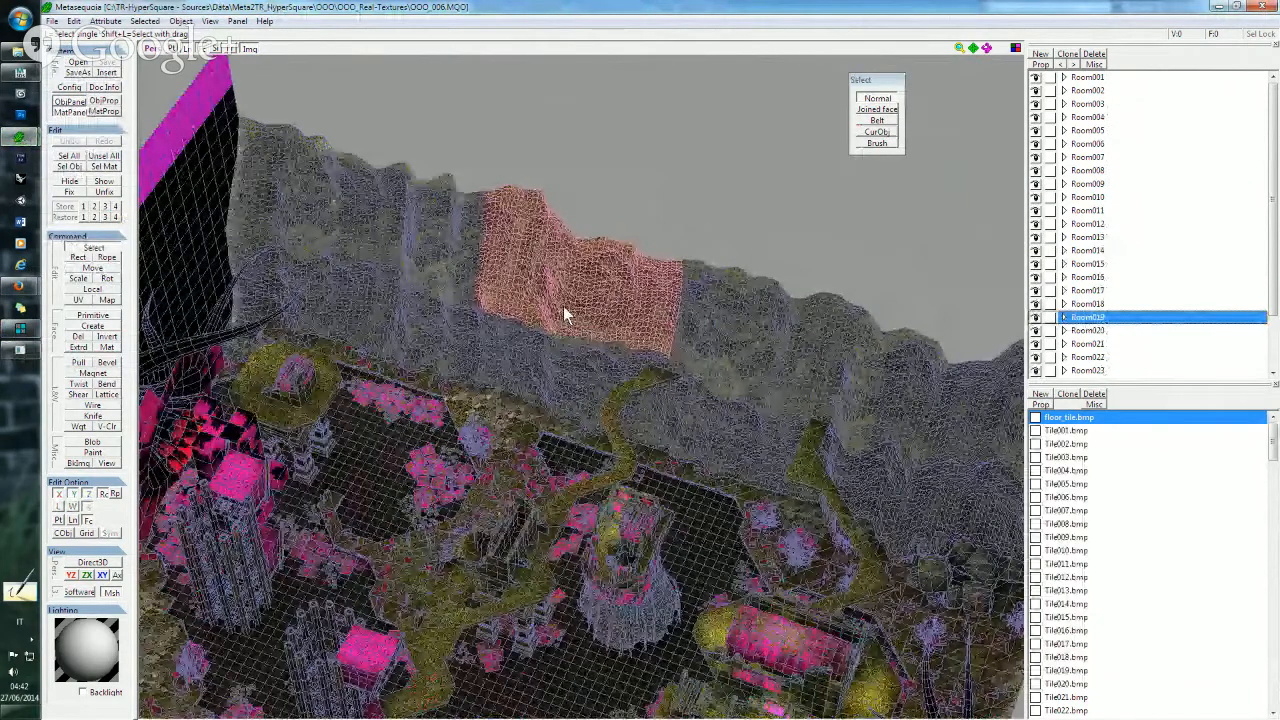
right_drag(565, 314, 548, 316)
scroll(1186, 312, down, 2)
click(1184, 304)
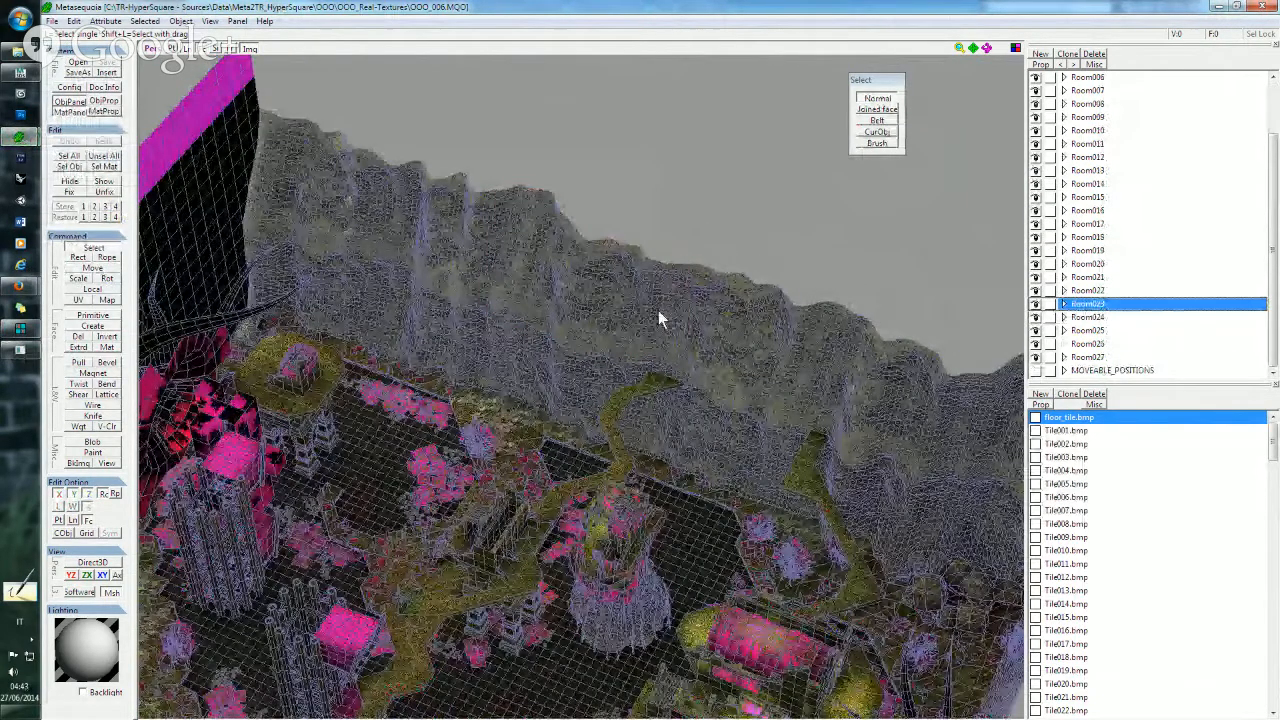
- Examine Room023's position in the textured level and pick the neighbouring Room020 using current-object selection
middle_drag(658, 310, 808, 168)
right_drag(808, 168, 614, 257)
middle_drag(614, 257, 687, 370)
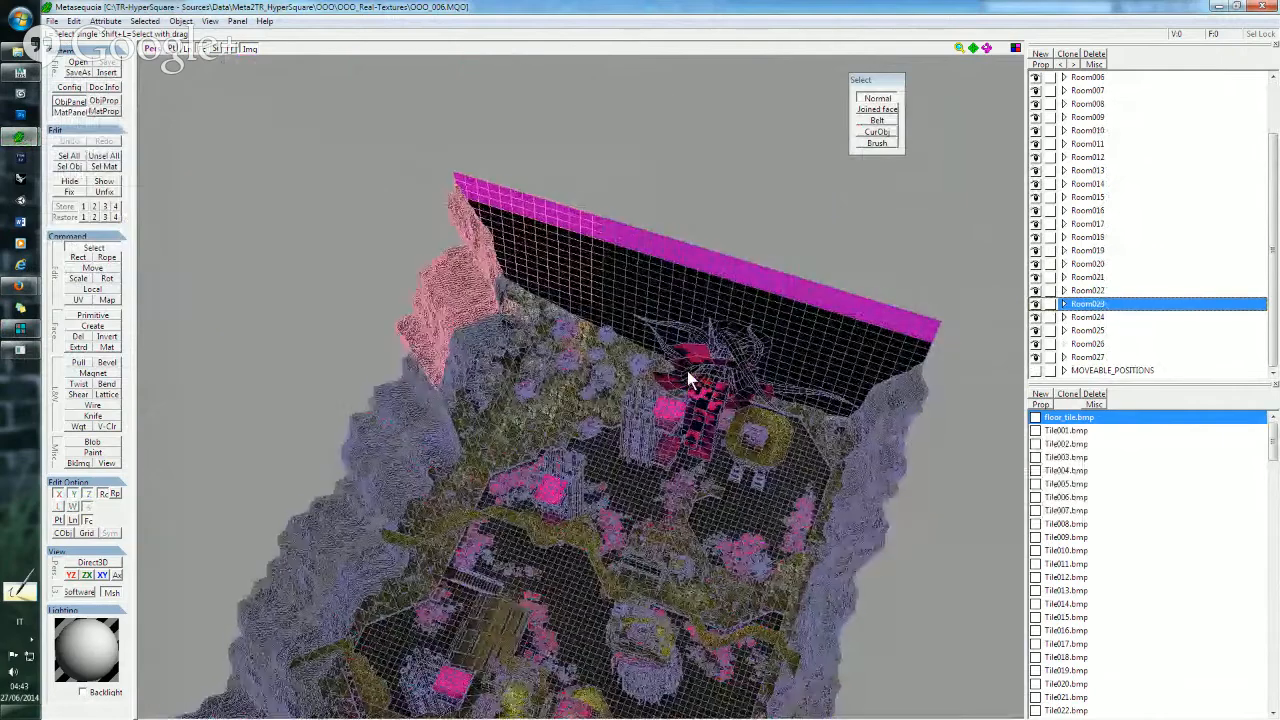
right_drag(687, 370, 628, 334)
scroll(668, 362, up, 4)
click(877, 131)
click(621, 262)
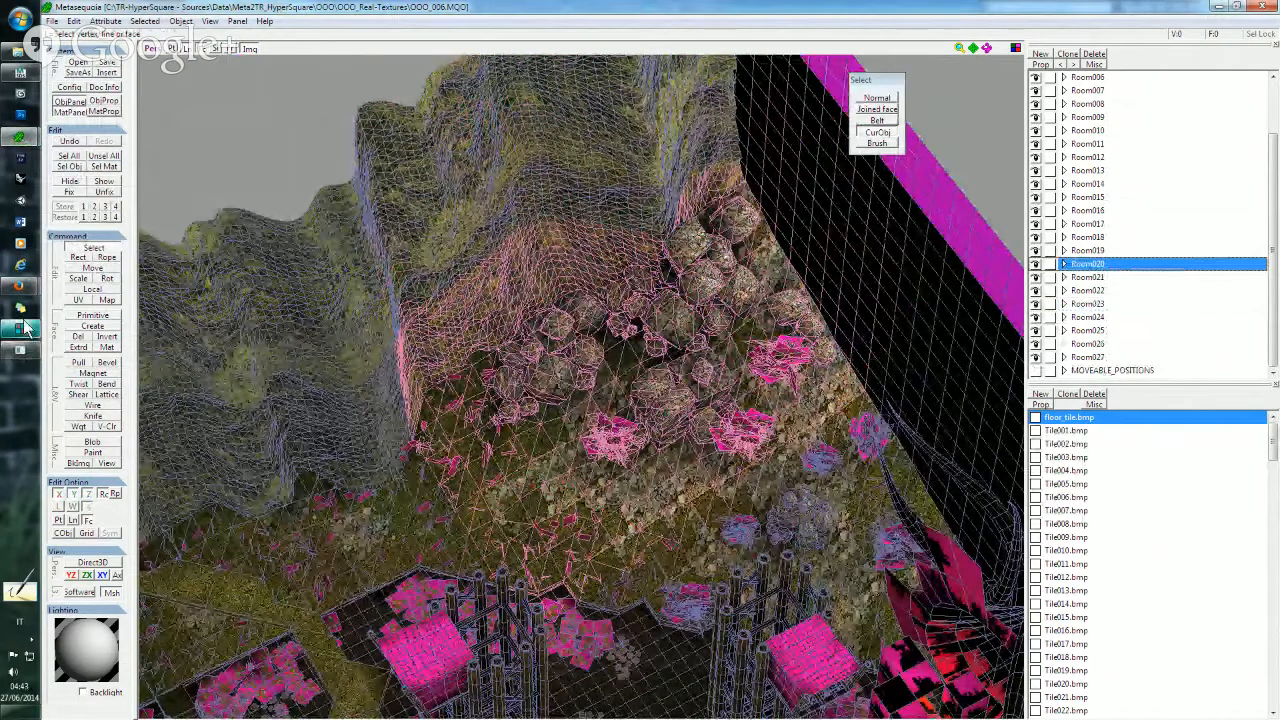
- Return to 002_FLOOR-COLLISION-01.MQO, show Room020(Floor) alongside the Room023 meshes, and make it the current object
mouse_move(20, 136)
click(120, 127)
right_drag(591, 417, 829, 270)
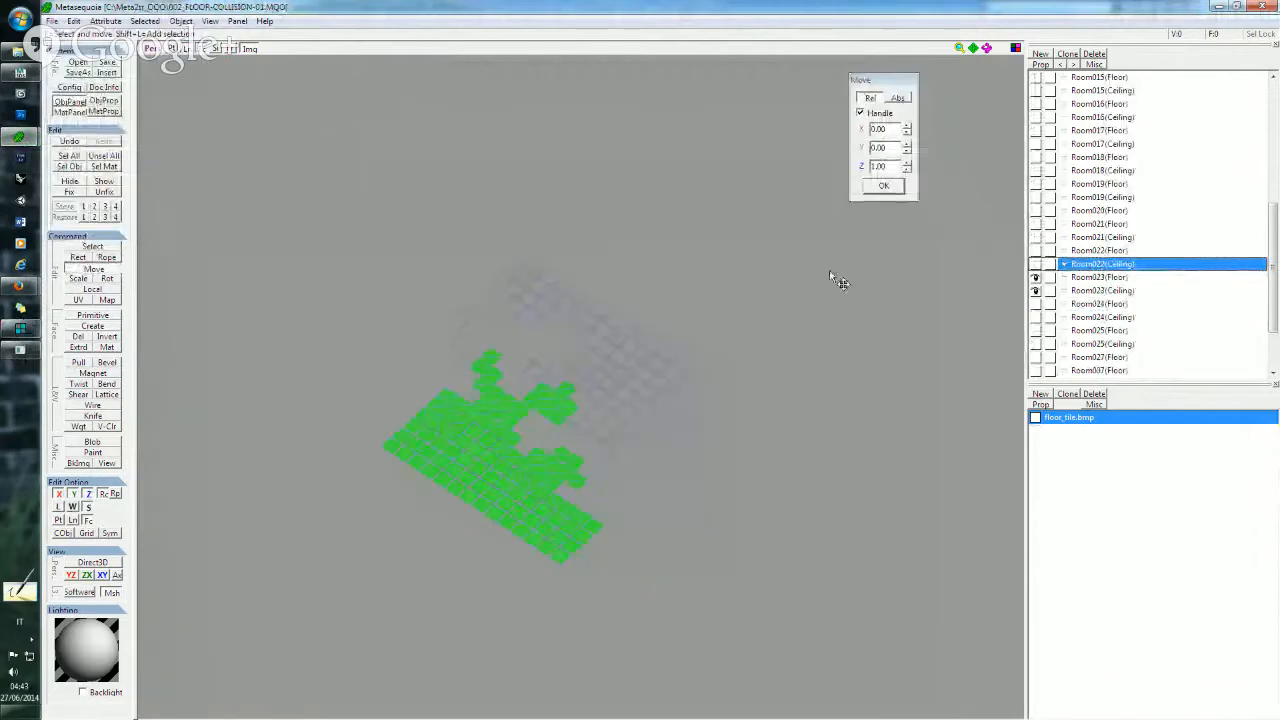
click(1036, 211)
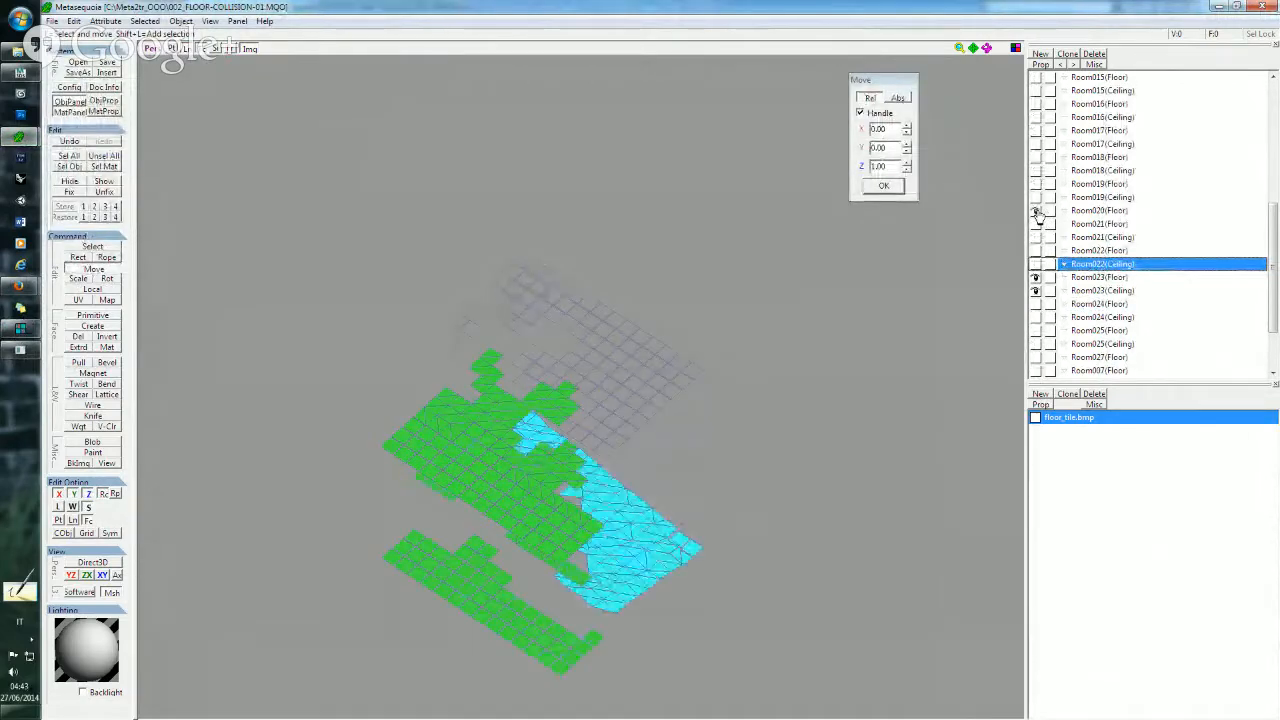
click(1116, 212)
- Search the collision model's objects for a Room020(Ceiling) mesh
scroll(1126, 288, down, 3)
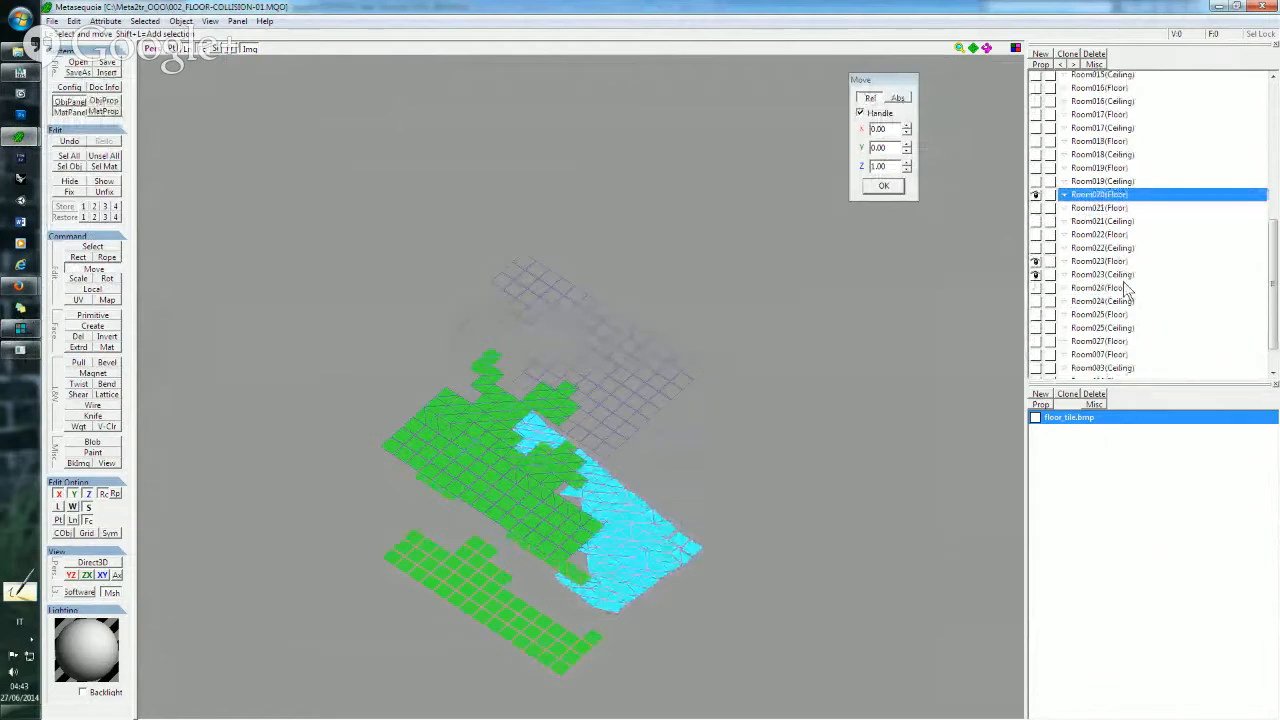
scroll(1126, 290, down, 1)
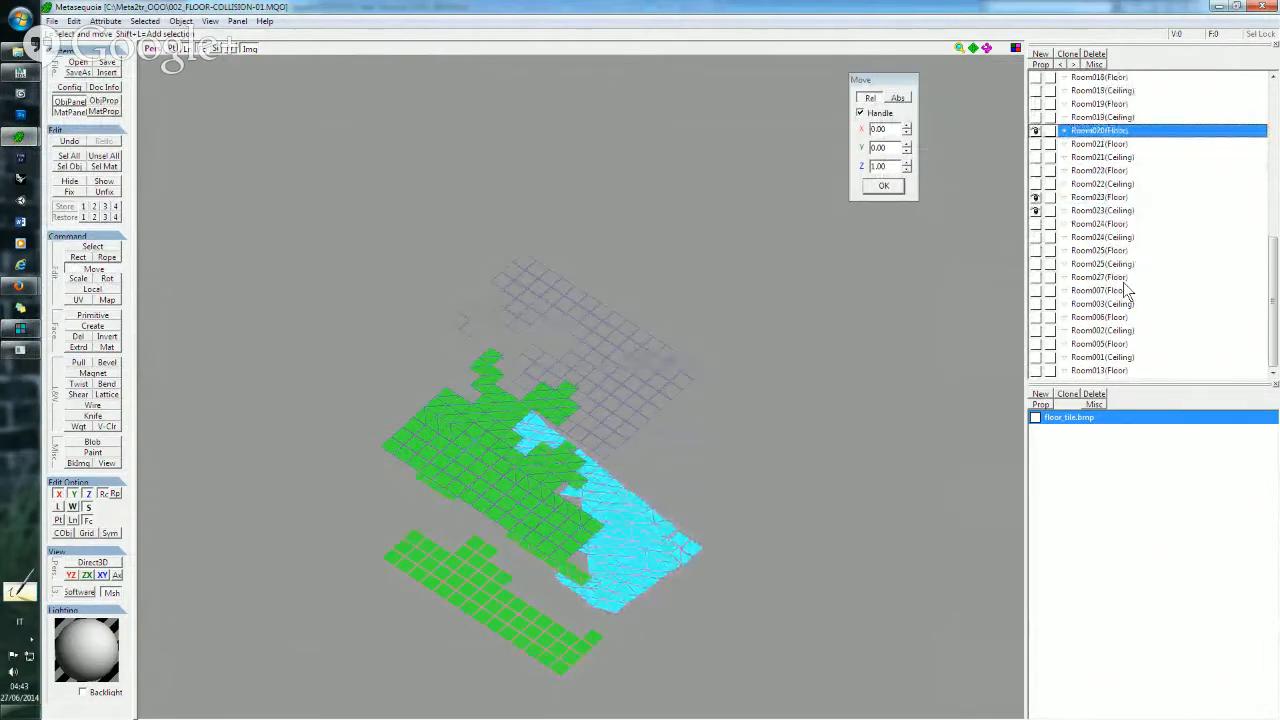
scroll(1126, 290, up, 2)
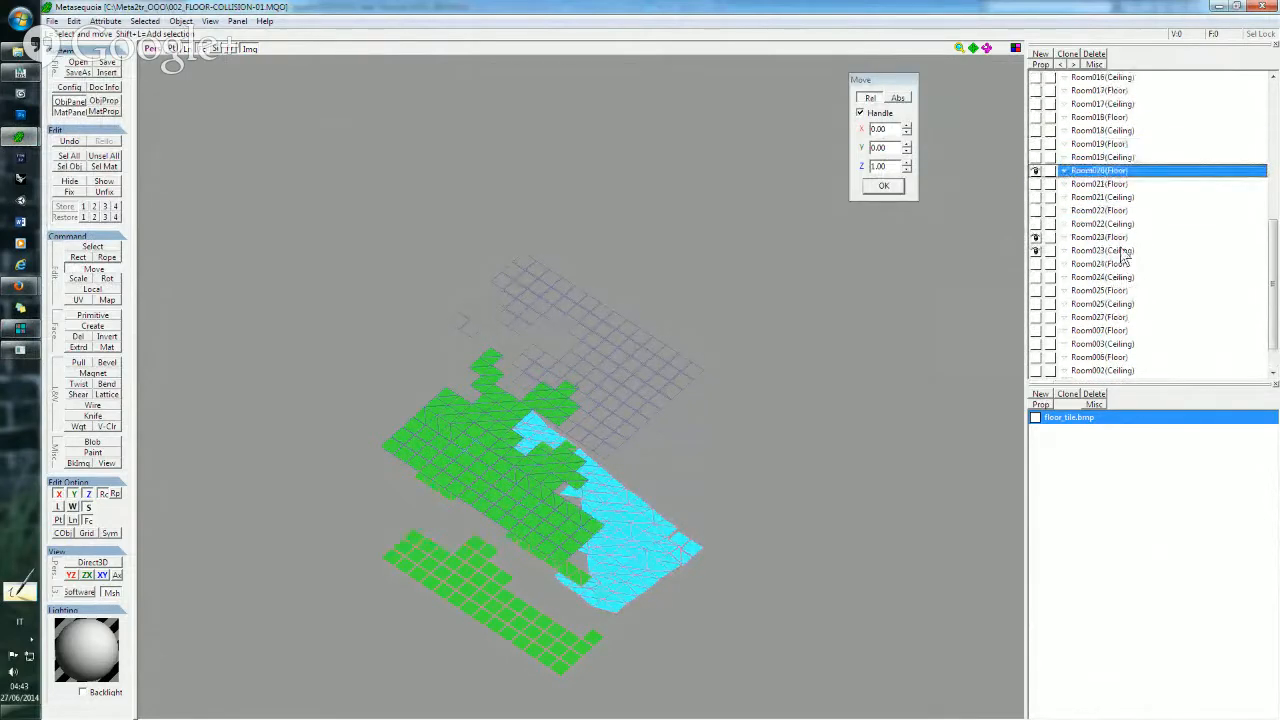
scroll(1126, 257, up, 4)
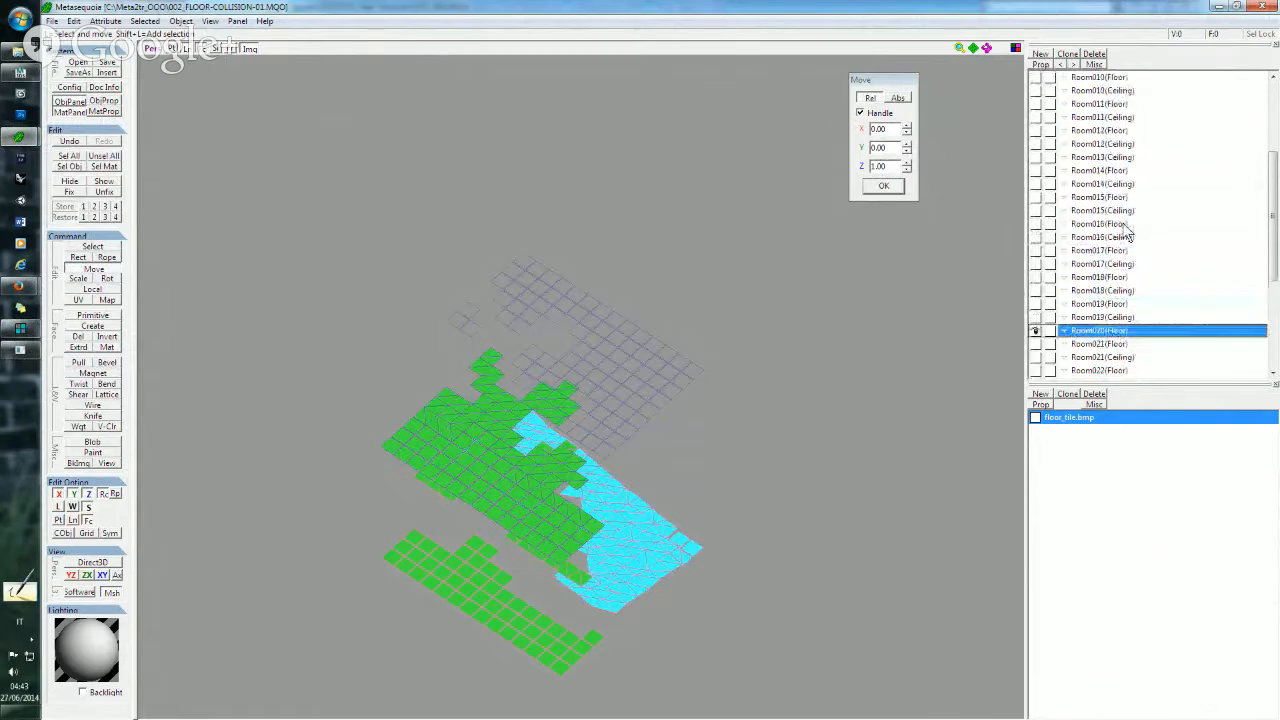
scroll(1127, 233, up, 1)
scroll(1128, 233, up, 1)
scroll(1128, 233, up, 2)
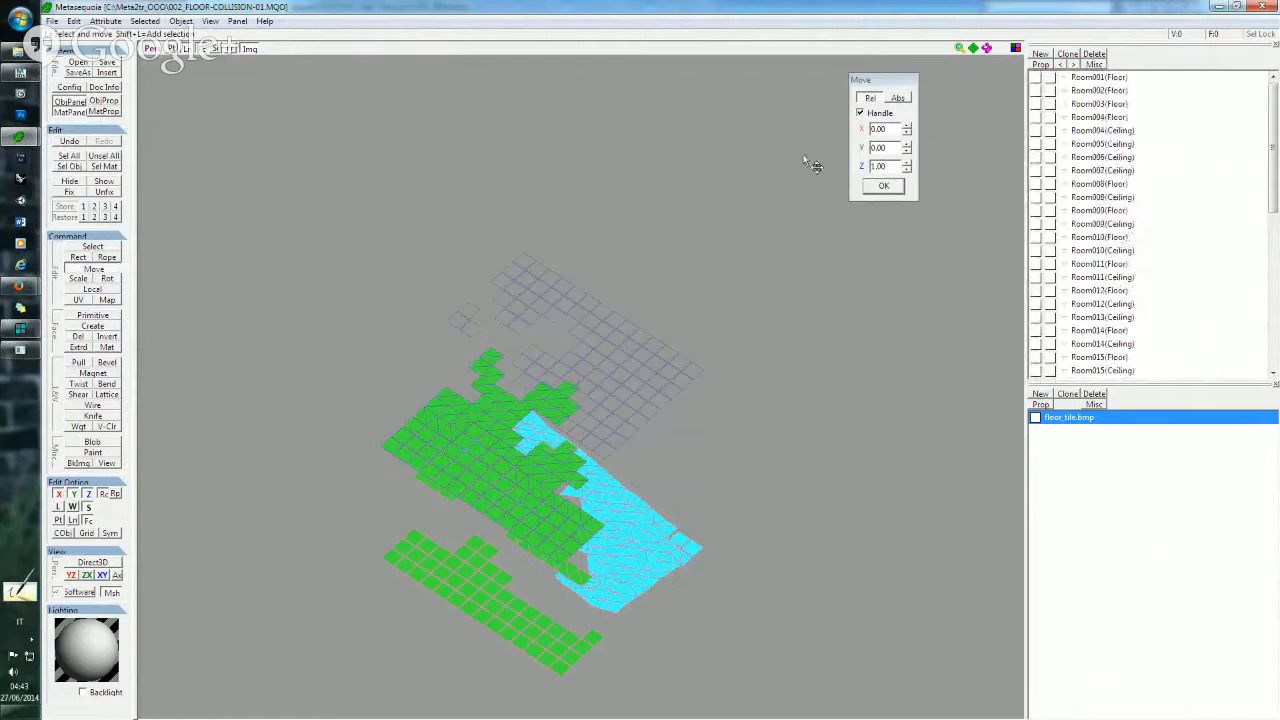
- Switch to 3ds Max and check the scene objects, sorted by name, for Room020 meshes without changing the selection
click(20, 73)
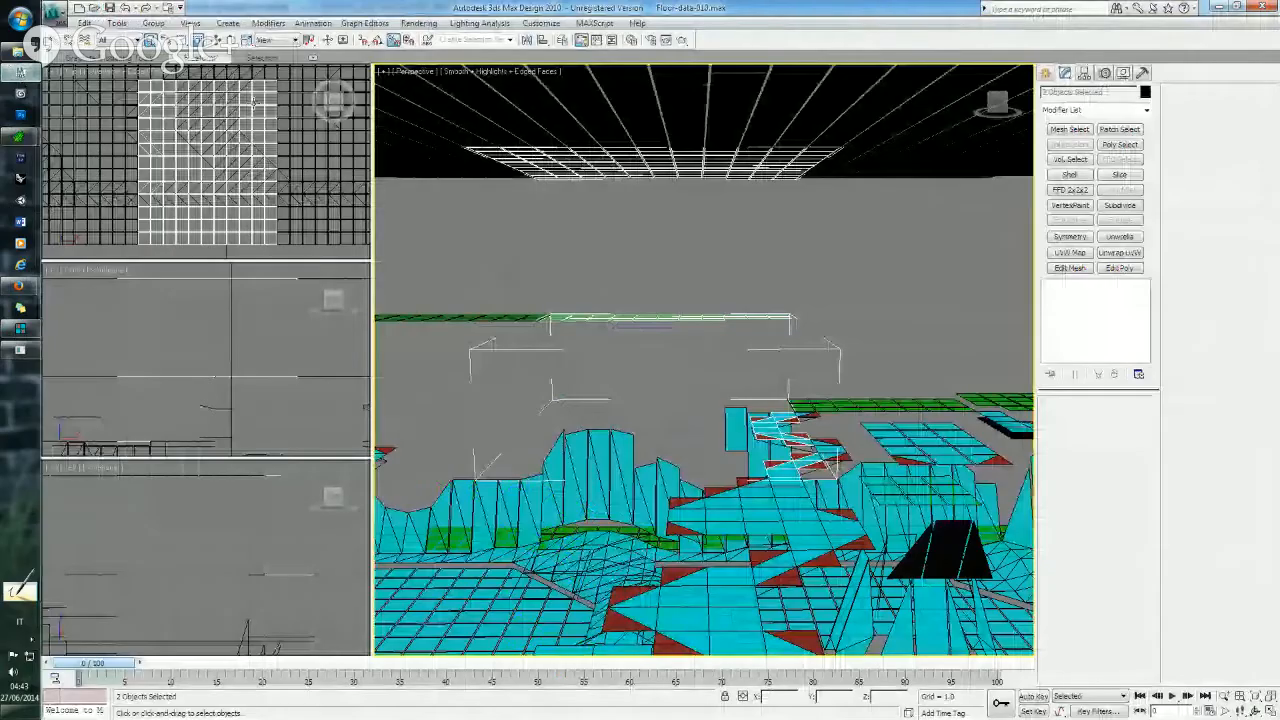
click(165, 40)
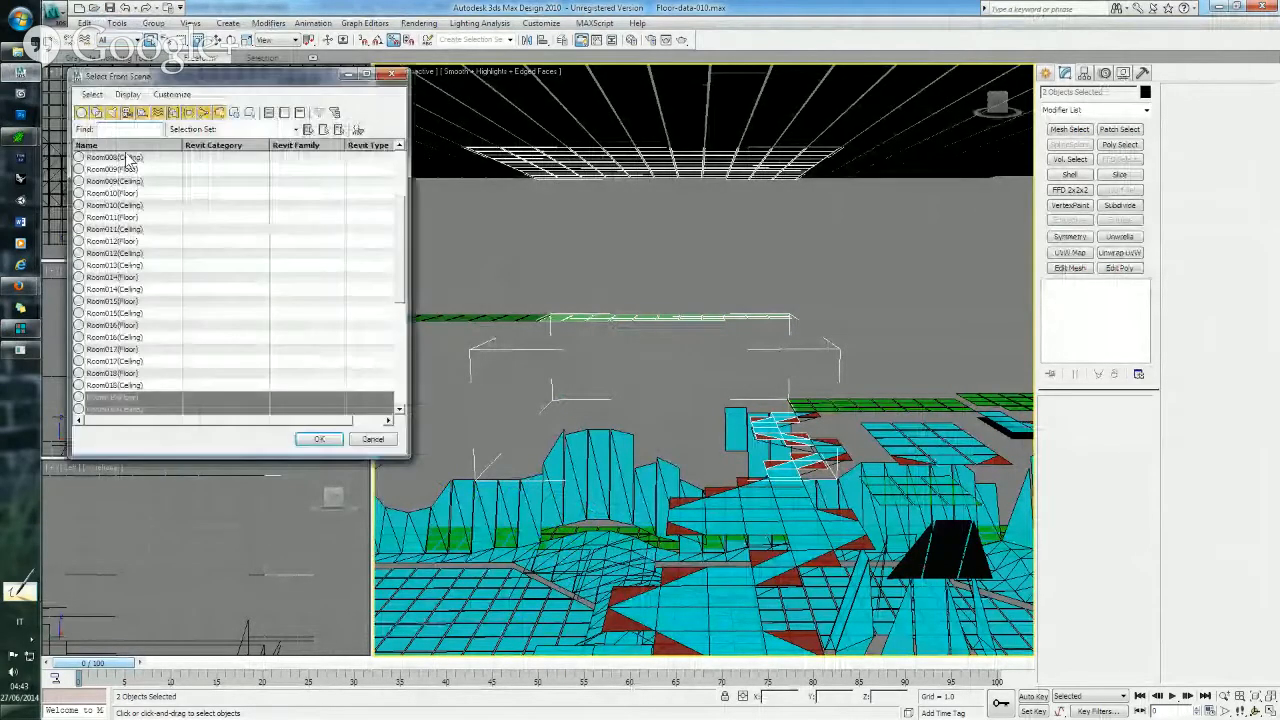
click(121, 146)
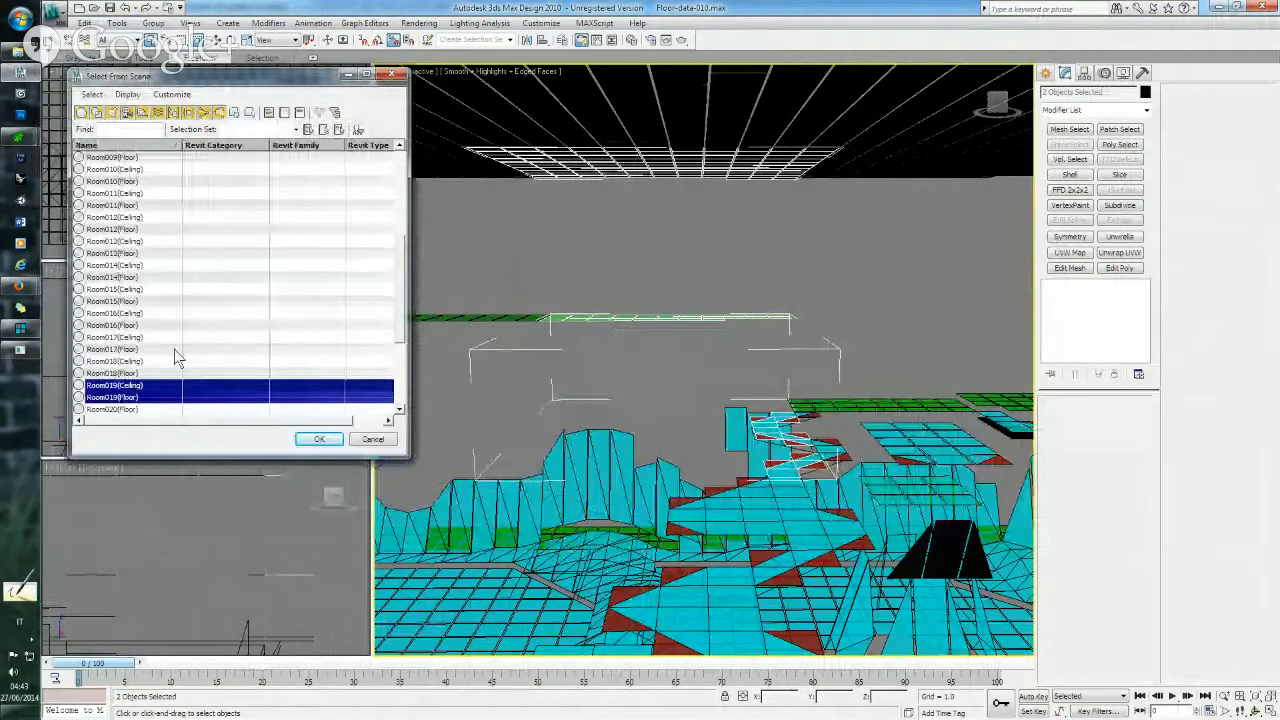
scroll(177, 354, down, 2)
click(129, 339)
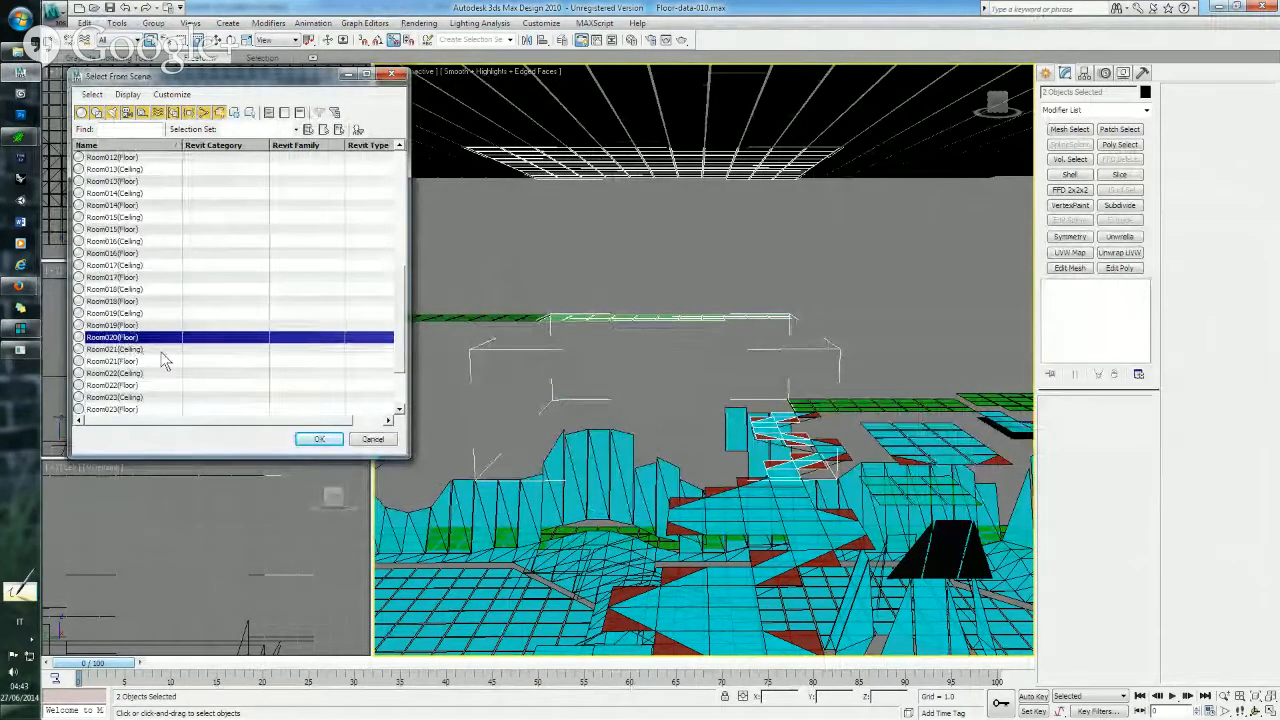
click(372, 439)
scroll(790, 205, down, 5)
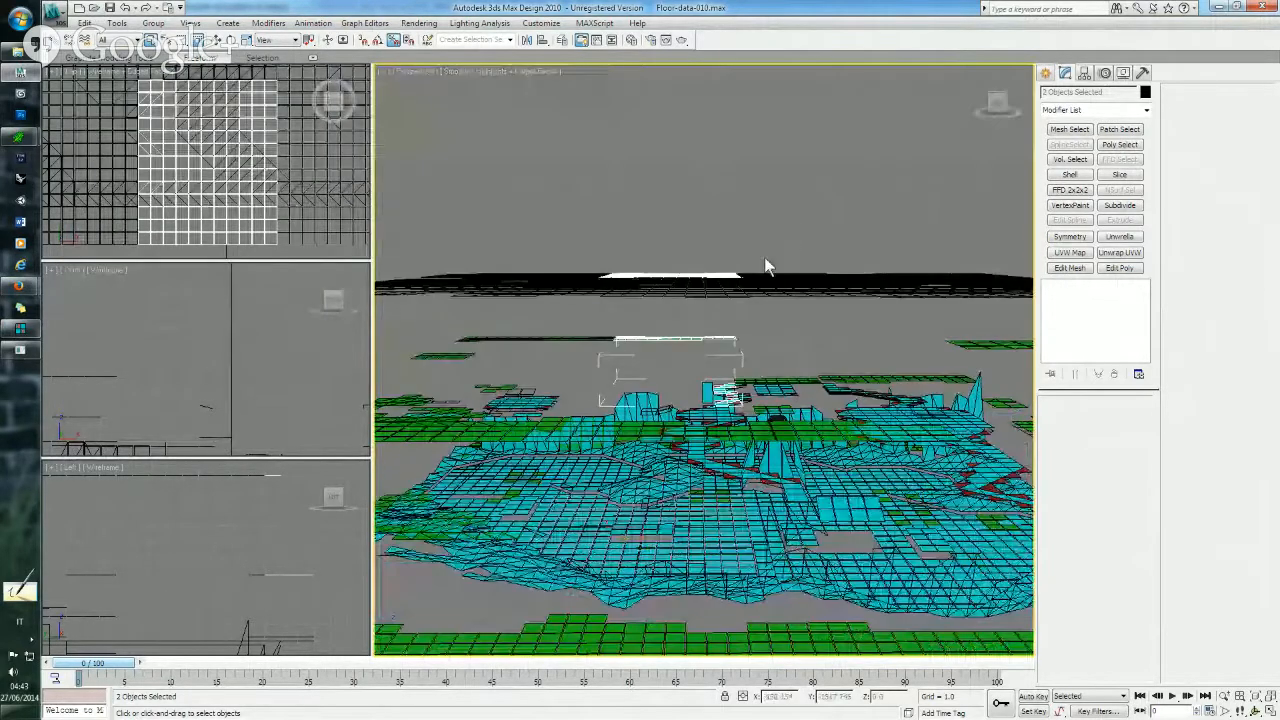
- Clear the object selection and open the list of scene objects by name to check the room floor and ceiling entries
middle_drag(765, 258, 631, 171)
click(631, 171)
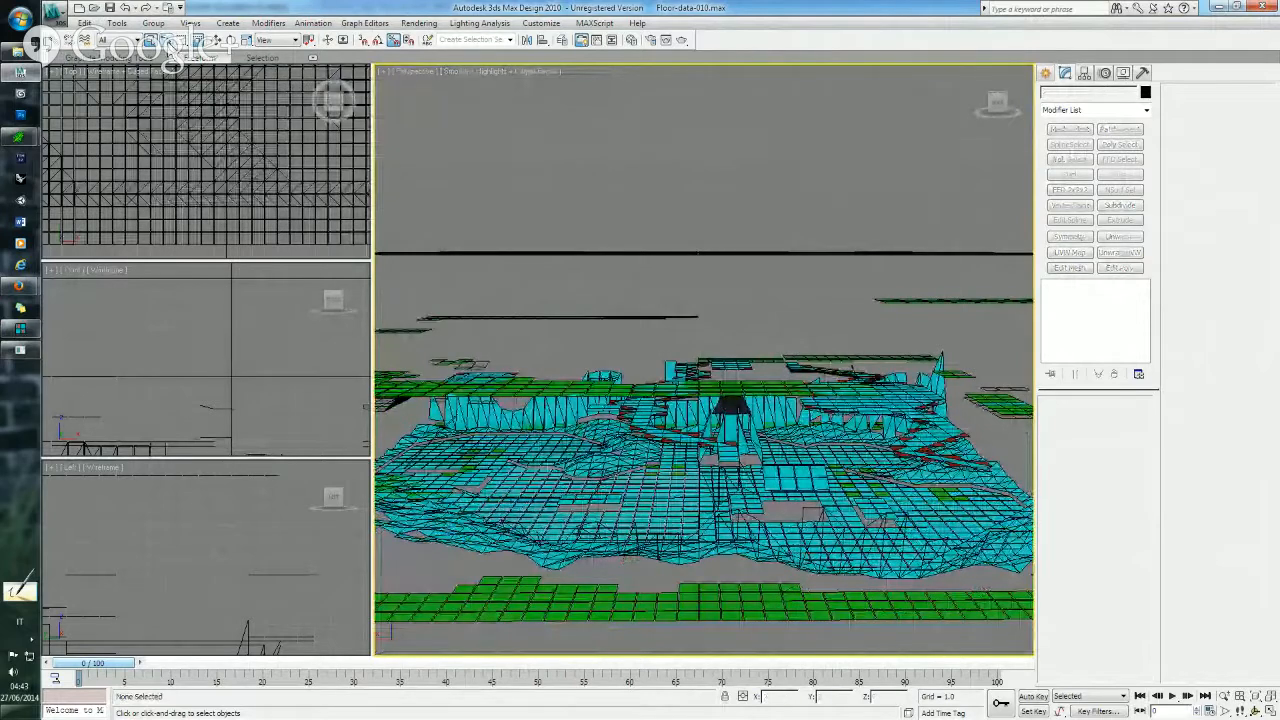
key(h)
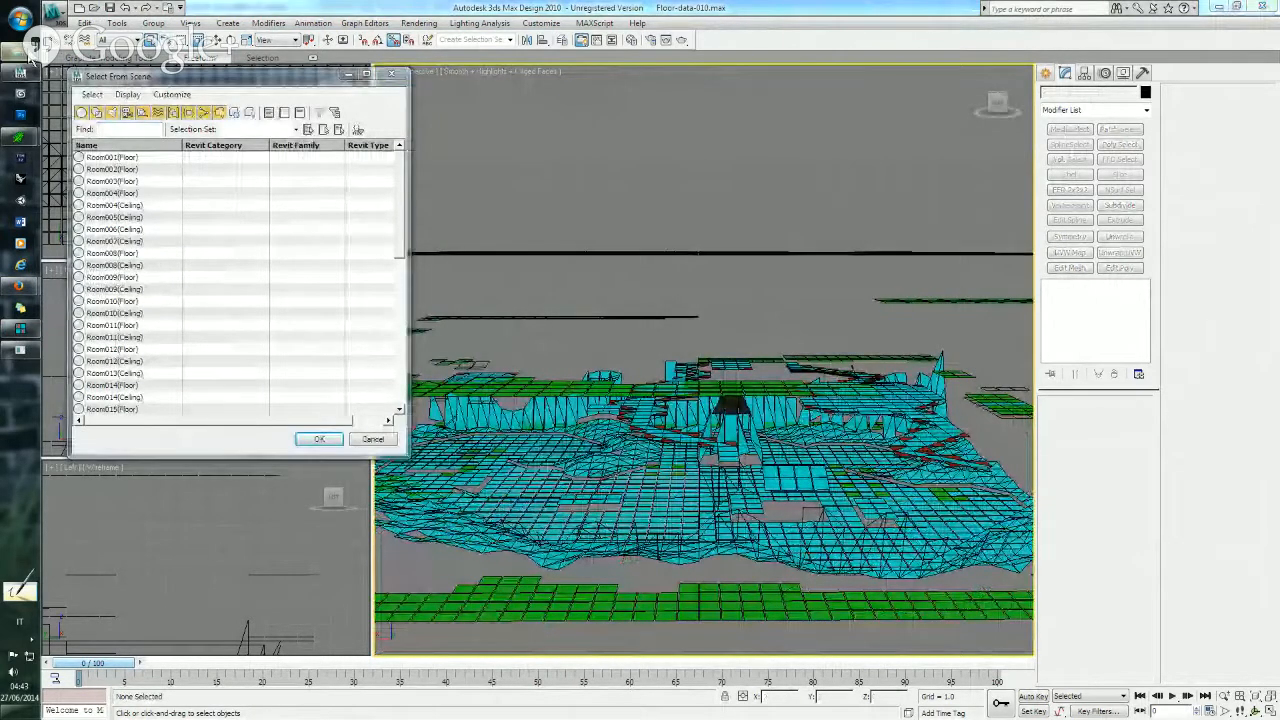
- Switch to the Meta2tr_OOO folder in Windows Explorer and open Floor.mqo in Metasequoia
mouse_move(28, 54)
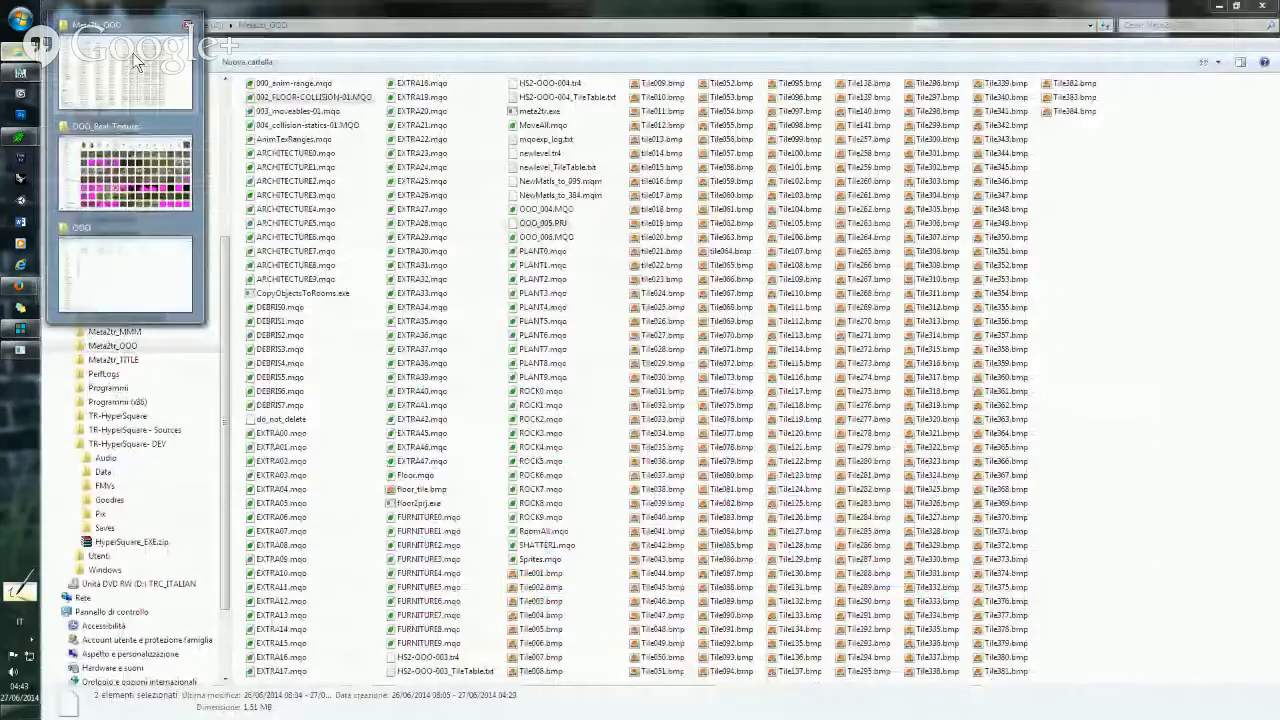
click(134, 63)
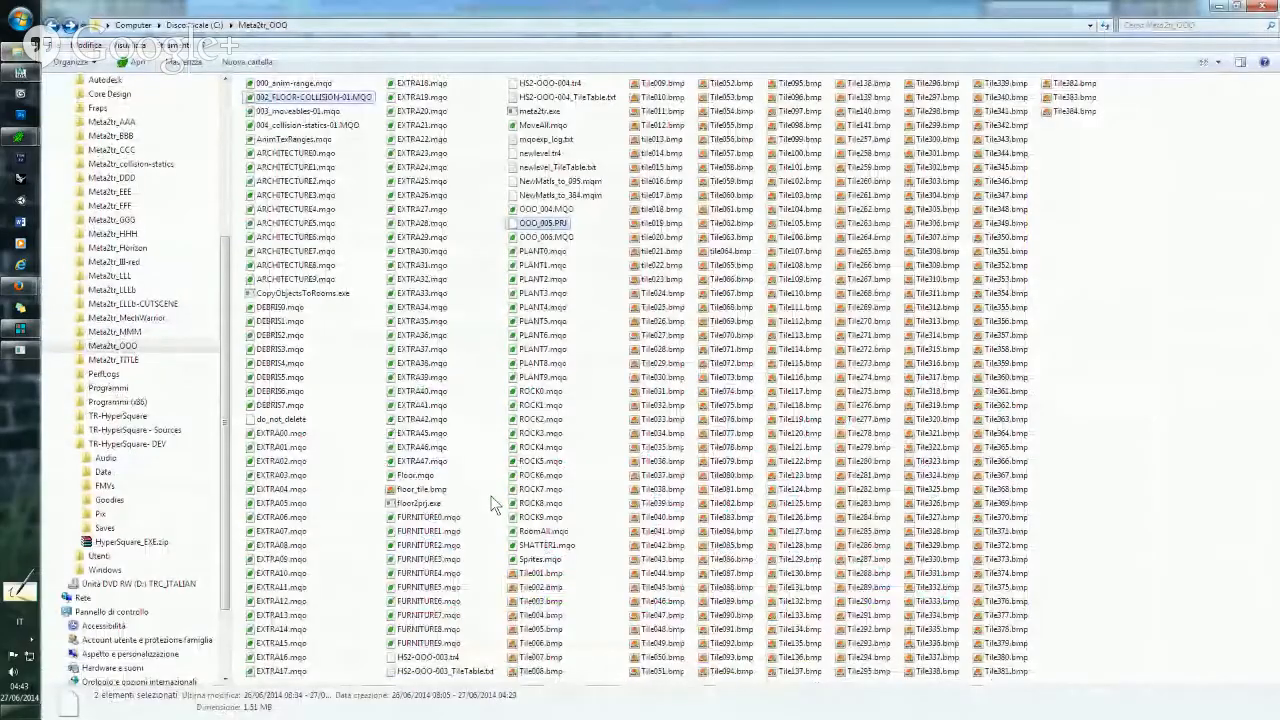
click(462, 492)
double_click(418, 476)
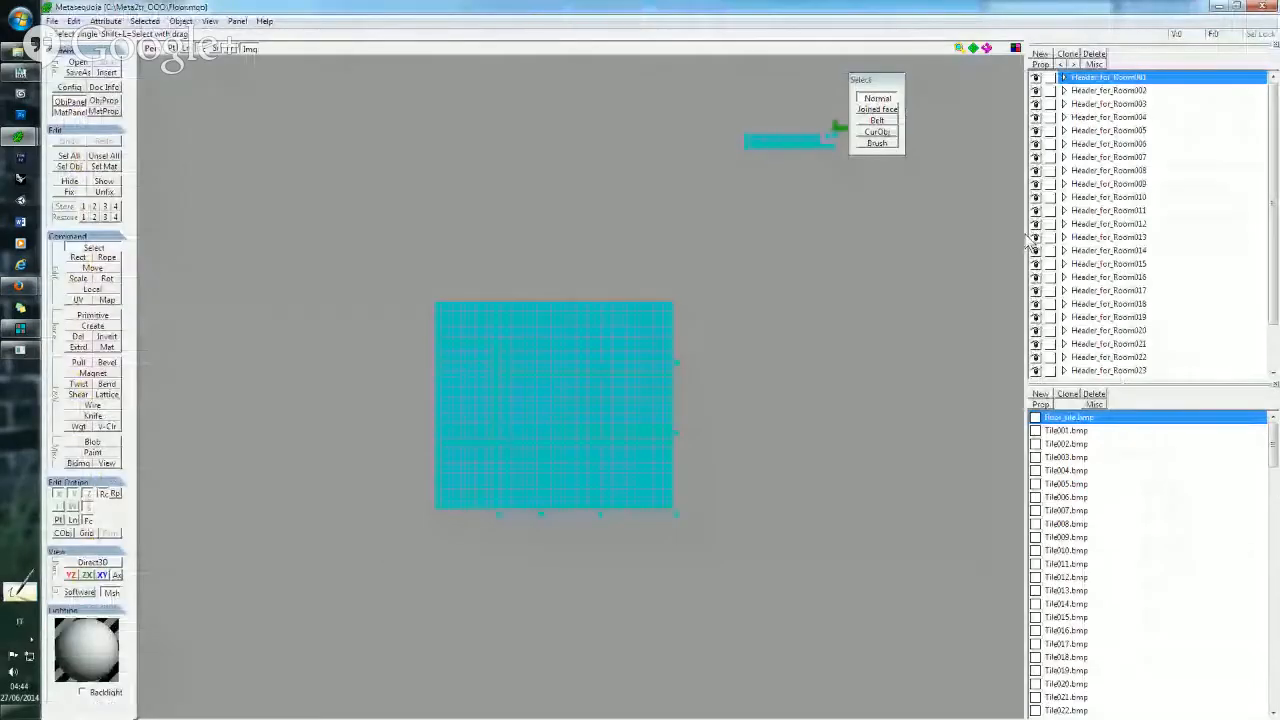
- Expand Header_for_Room020 in the object list and hide only its Room020(Ceiling) object
scroll(1110, 295, down, 2)
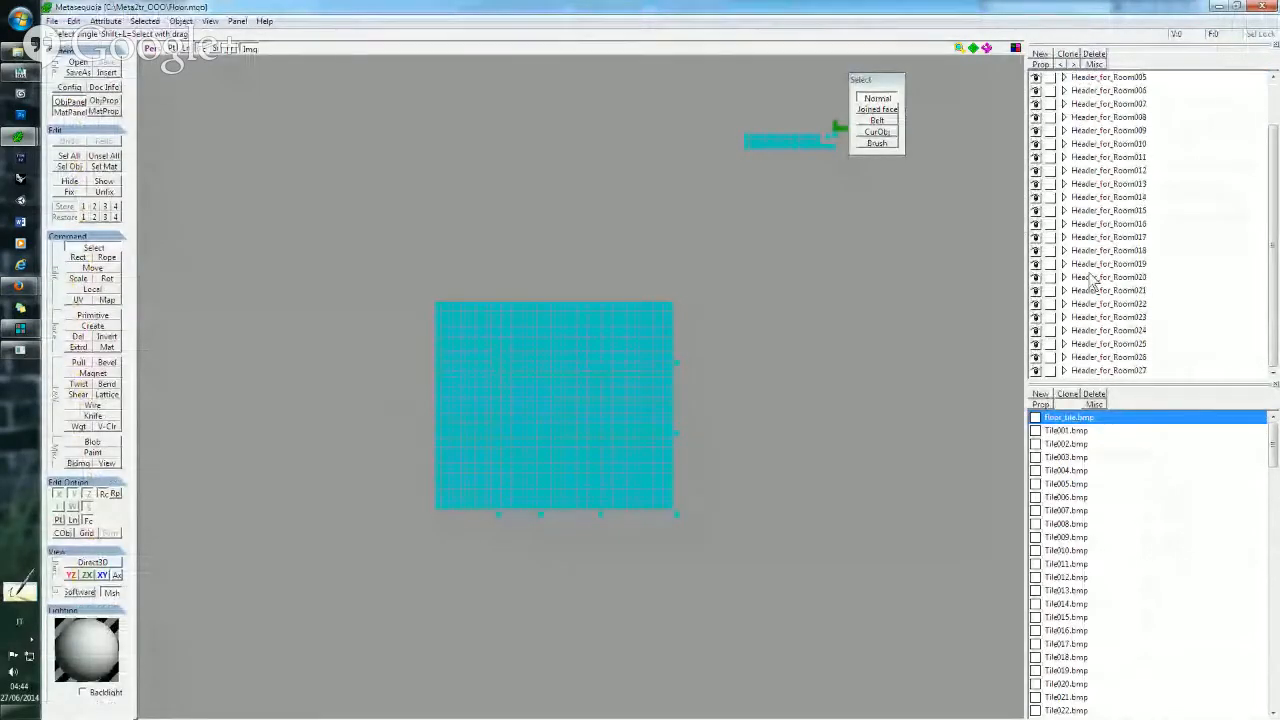
click(1064, 277)
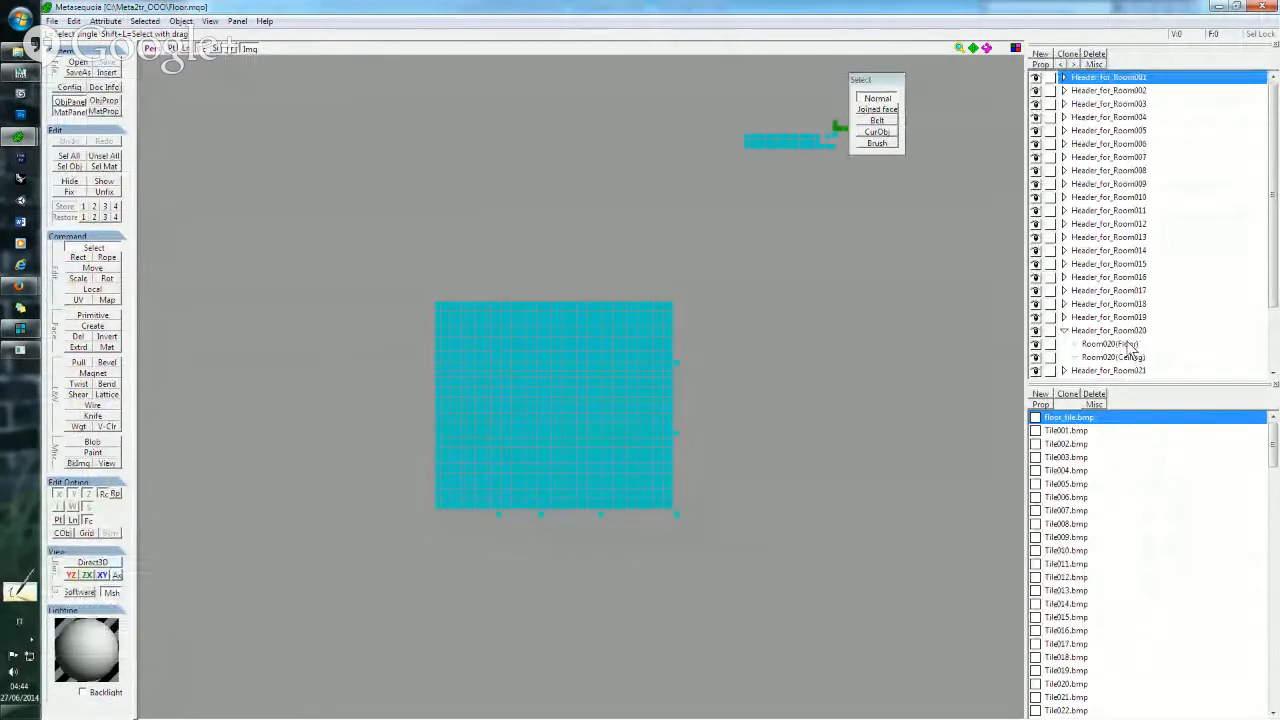
click(1040, 352)
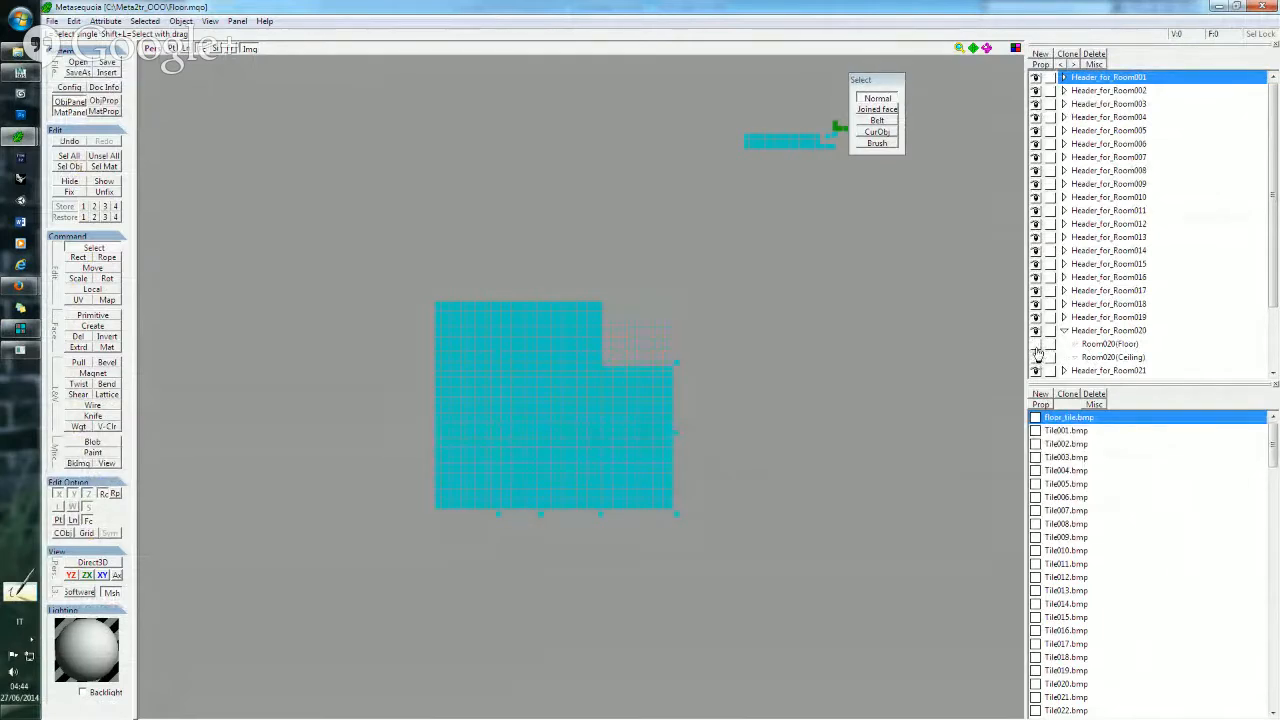
click(1038, 352)
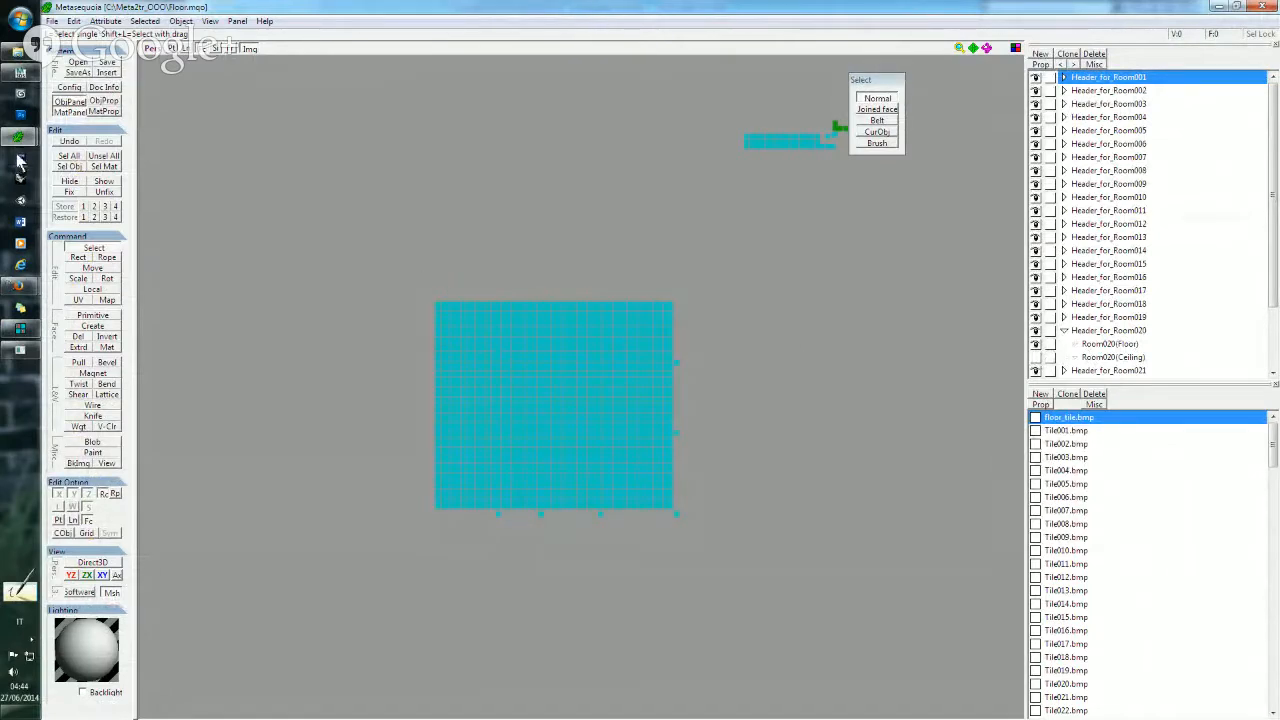
- Check the Room020 objects in the open 002_FLOOR-COLLISION-01.MQO document and return to Floor.mqo
mouse_move(19, 137)
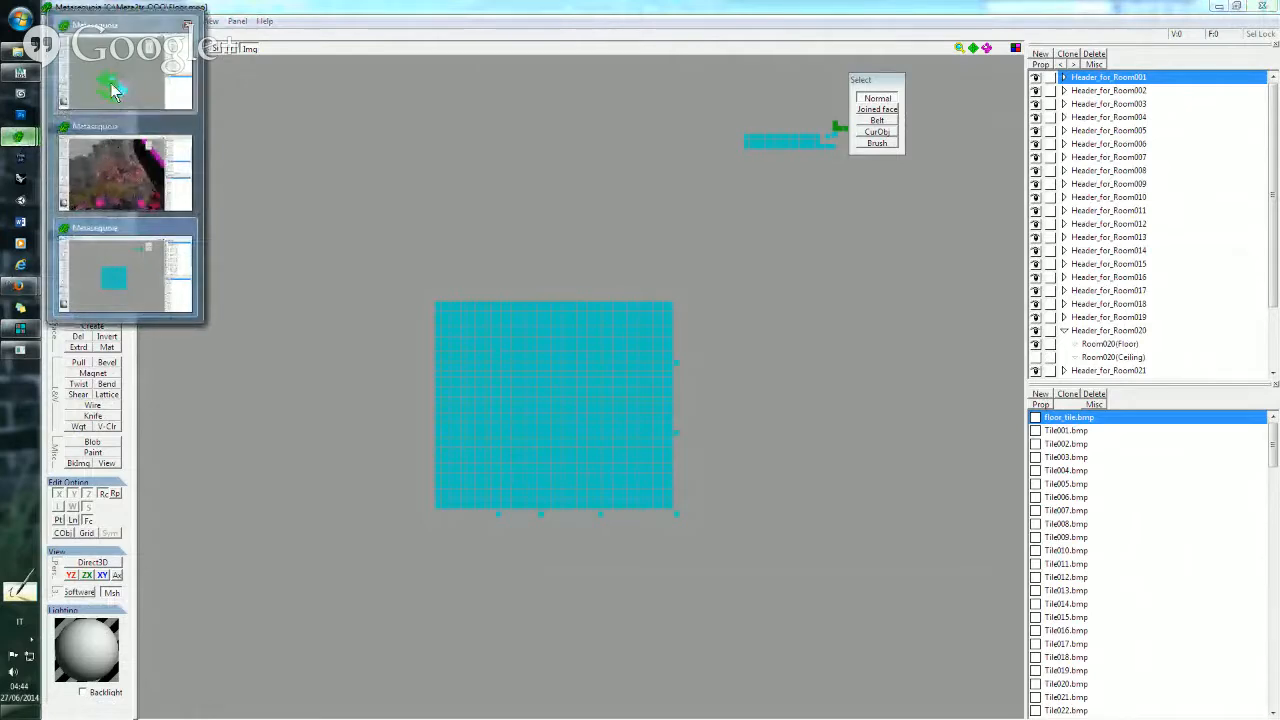
click(108, 168)
scroll(1249, 317, down, 3)
scroll(1249, 317, down, 6)
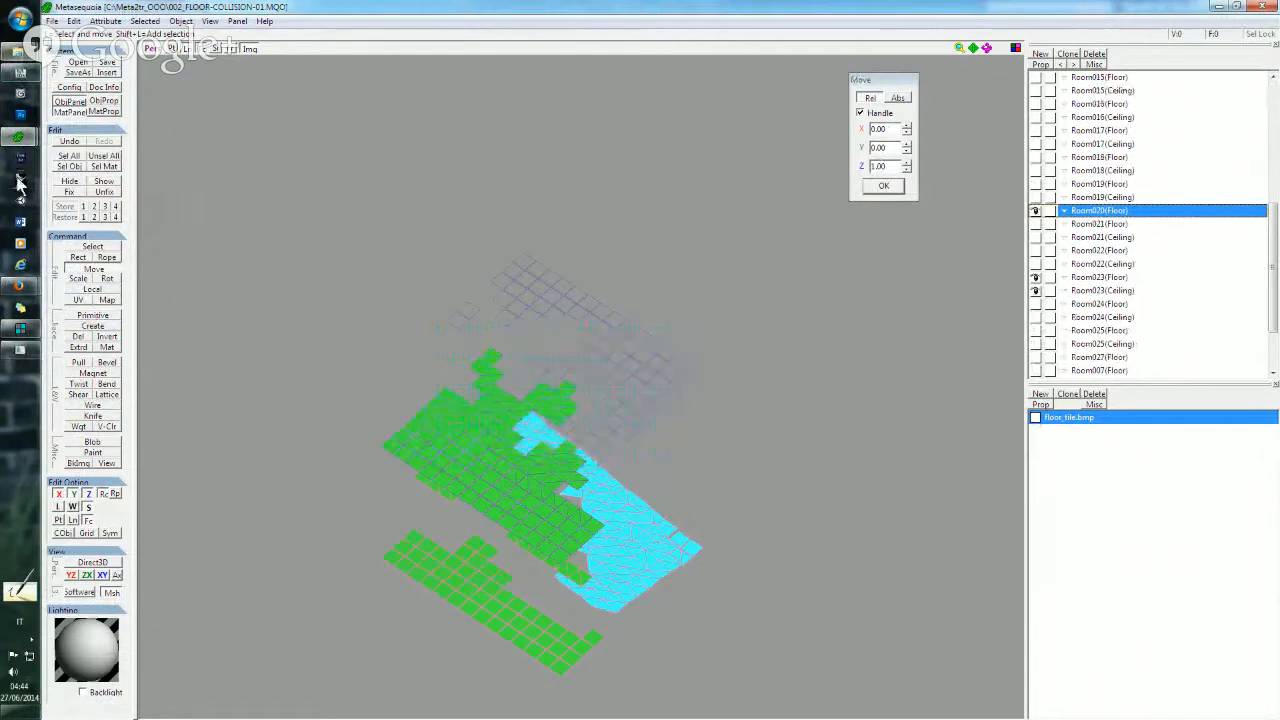
mouse_move(20, 136)
click(130, 275)
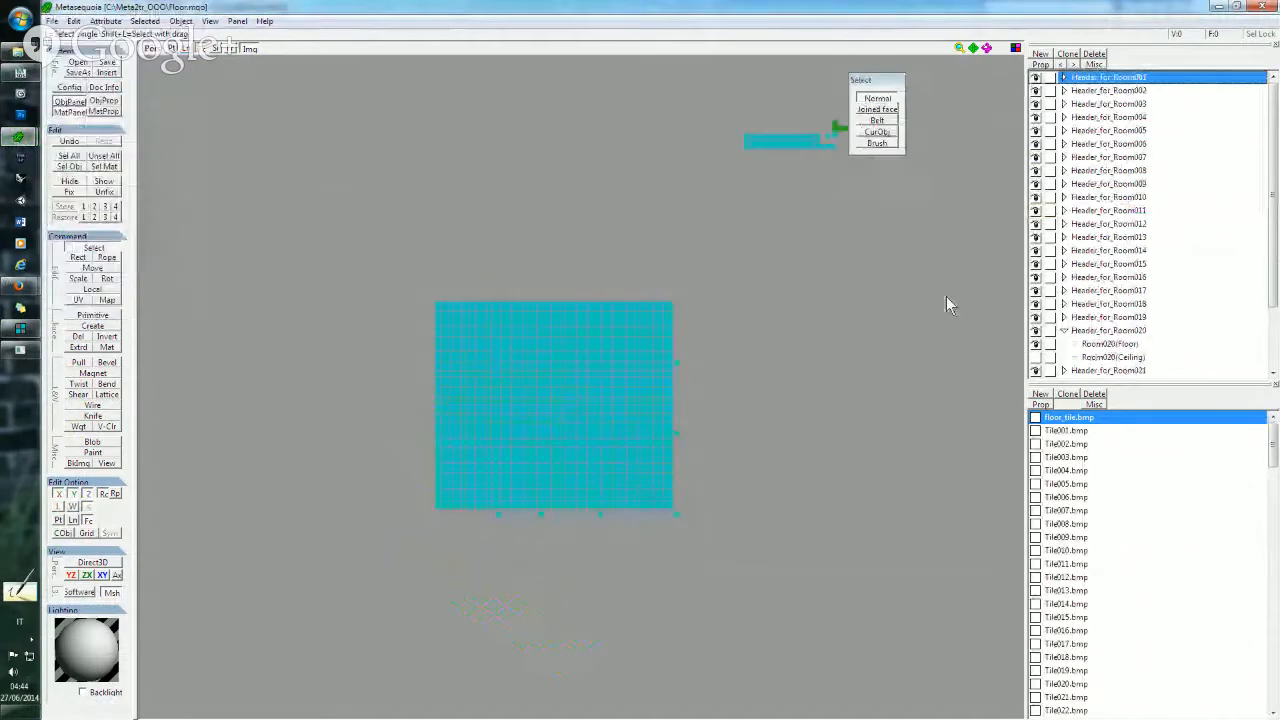
- Show all objects of Floor.mqo and hide Room020(Ceiling) again
right_click(1099, 80)
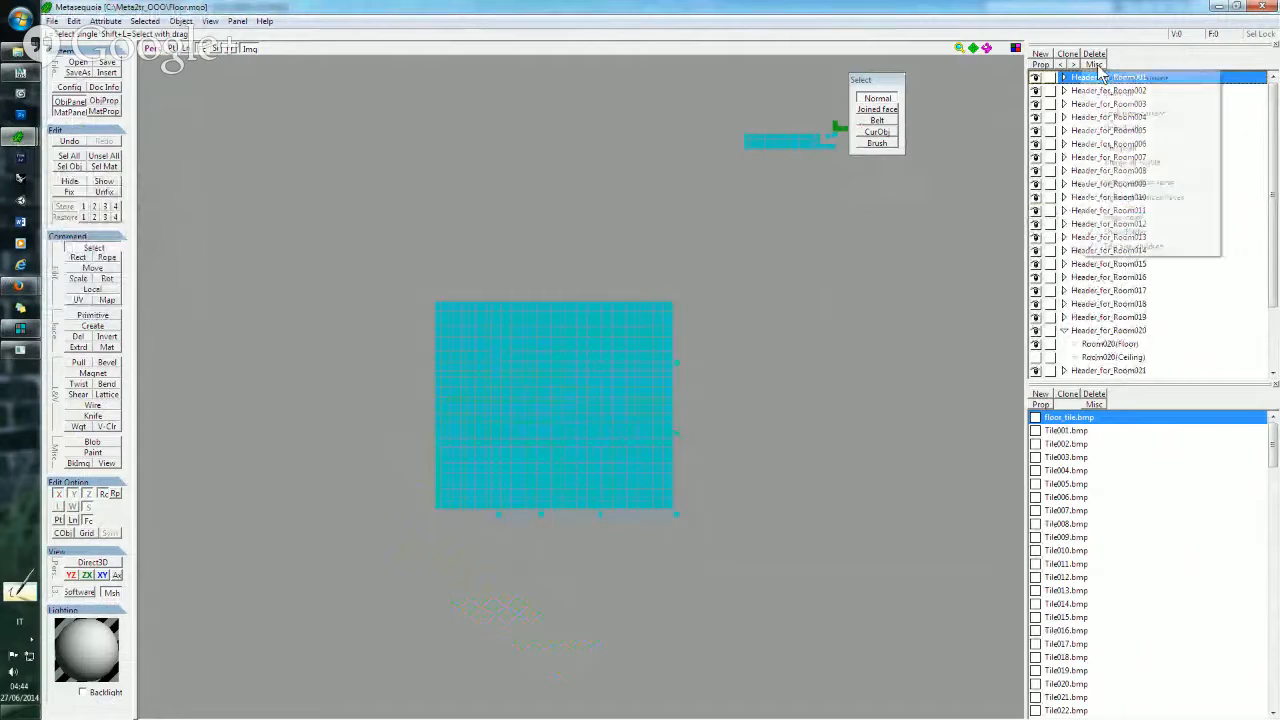
click(1136, 94)
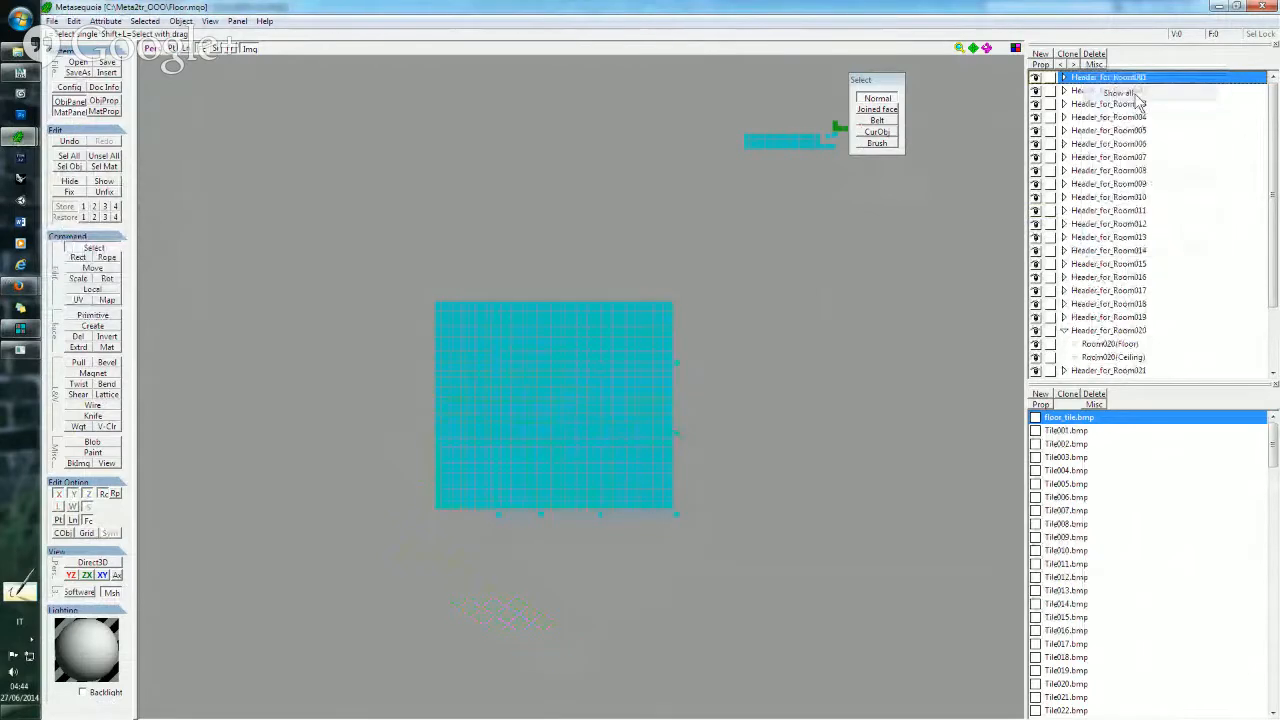
click(1035, 357)
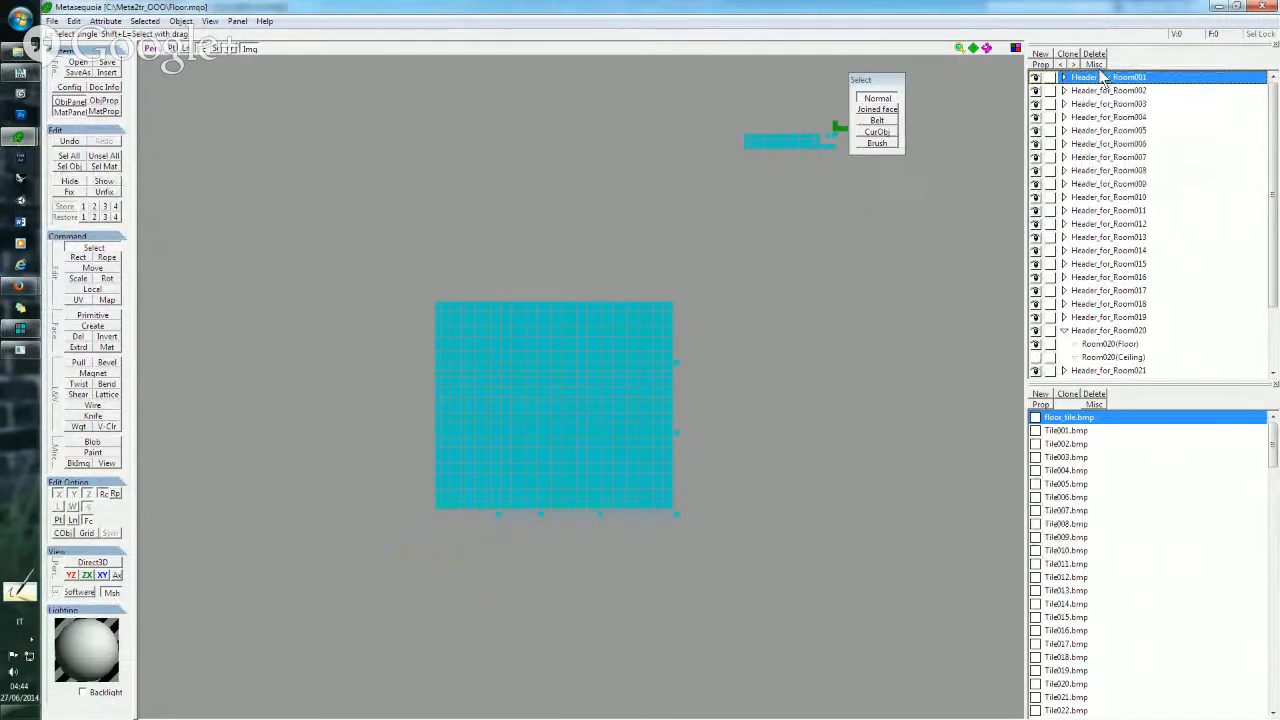
- Merge all visible objects into Header_for_Room001 and delete the merged object, keeping only Room020(Ceiling)
right_click(1100, 73)
click(1134, 165)
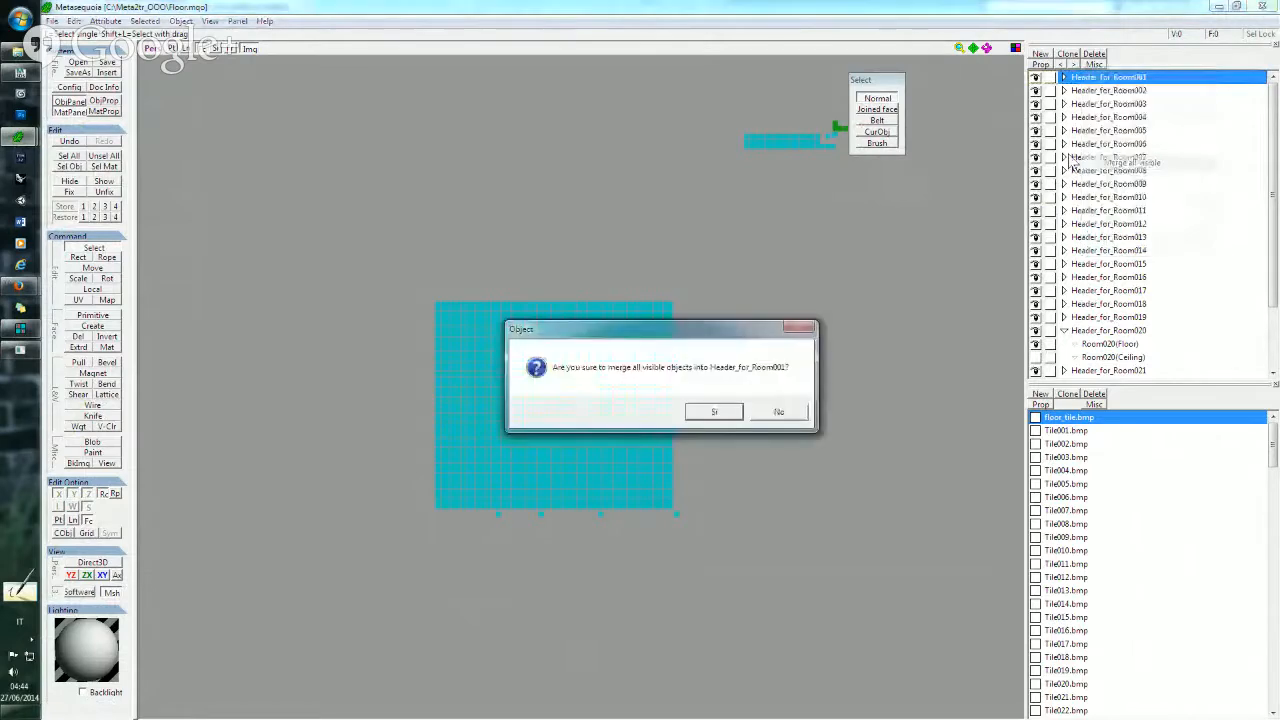
click(714, 411)
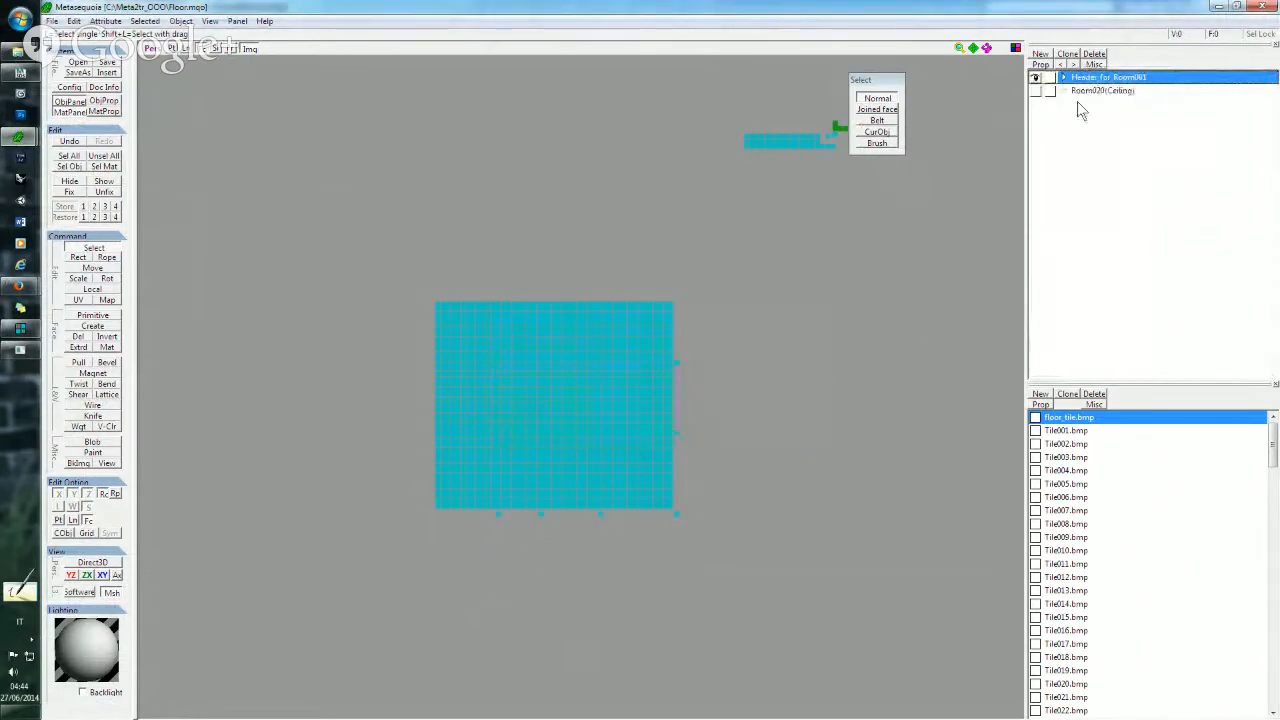
click(1096, 54)
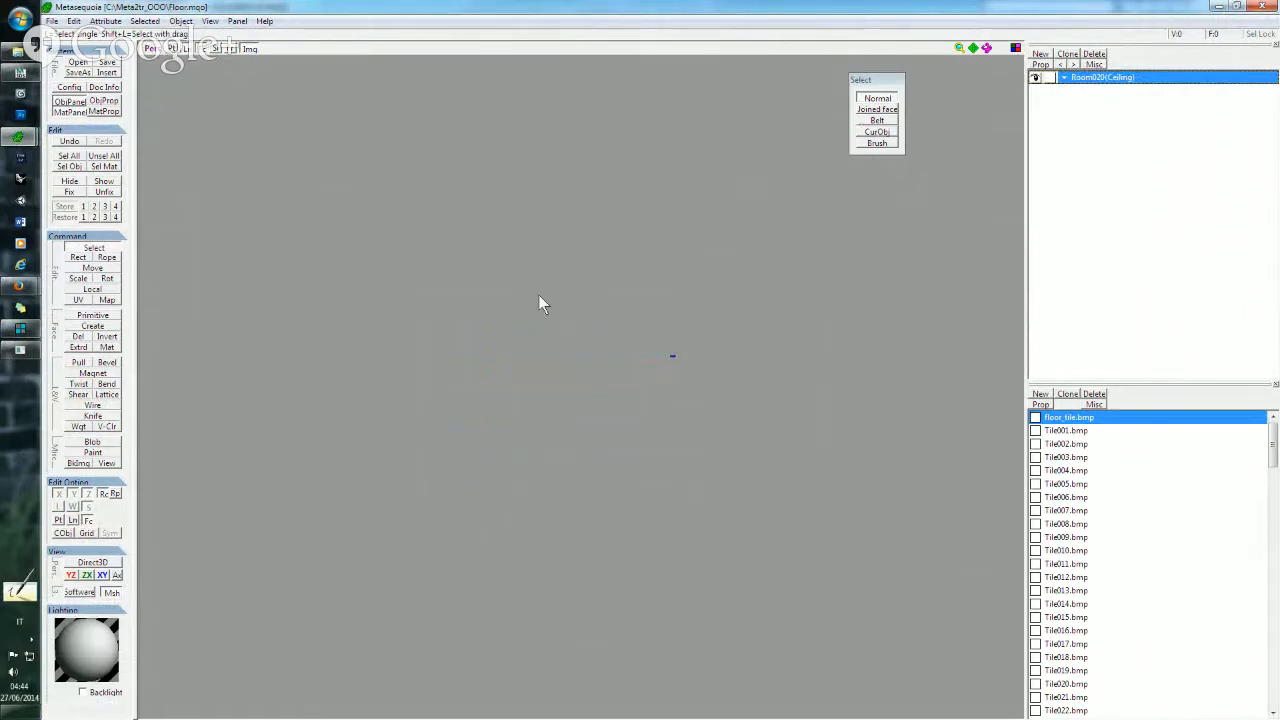
- Inspect the remaining Room020(Ceiling) mesh and insert 002_FLOOR-COLLISION-01.MQO into the document
scroll(691, 377, up, 5)
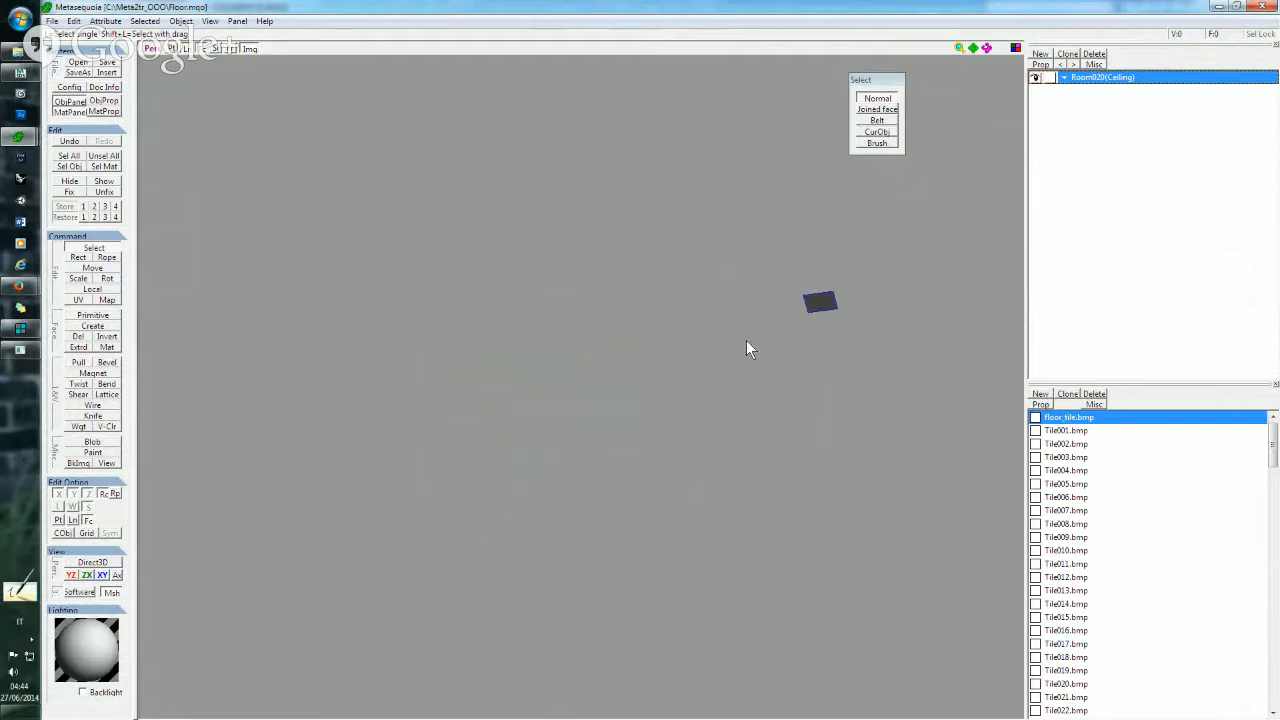
middle_drag(749, 349, 522, 377)
right_drag(522, 386, 569, 310)
scroll(586, 383, down, 3)
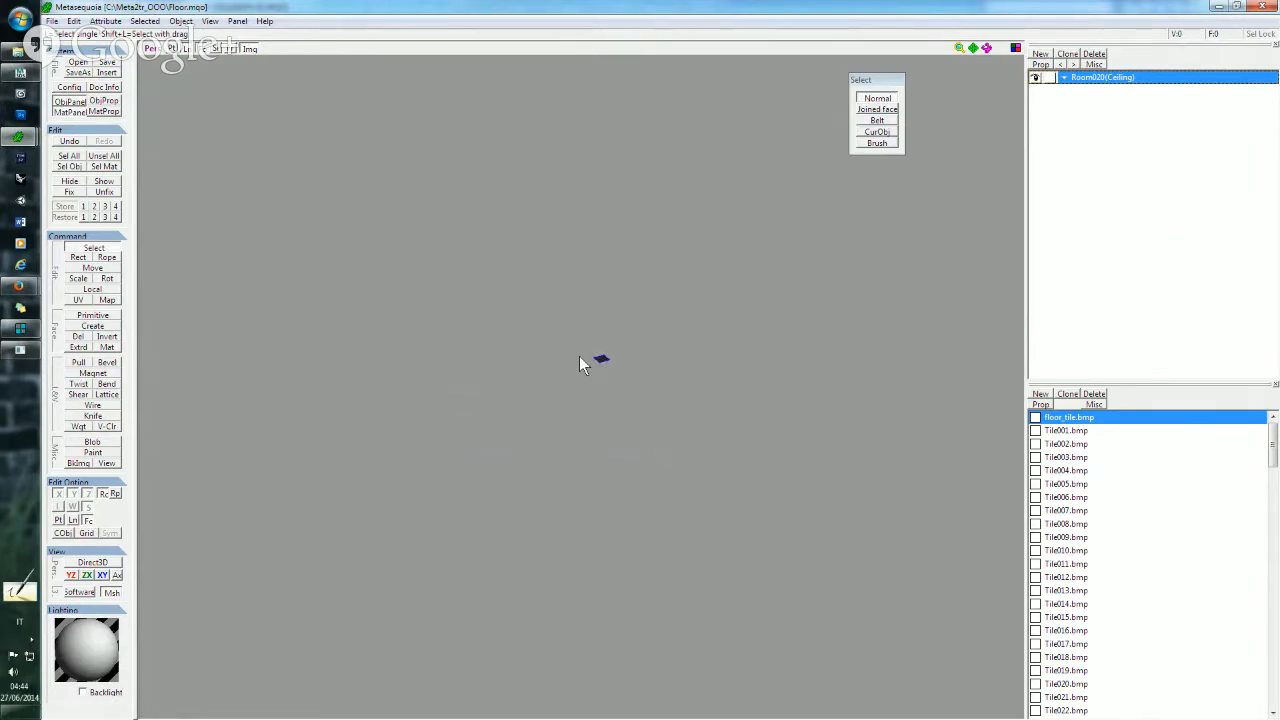
key(ctrl+i)
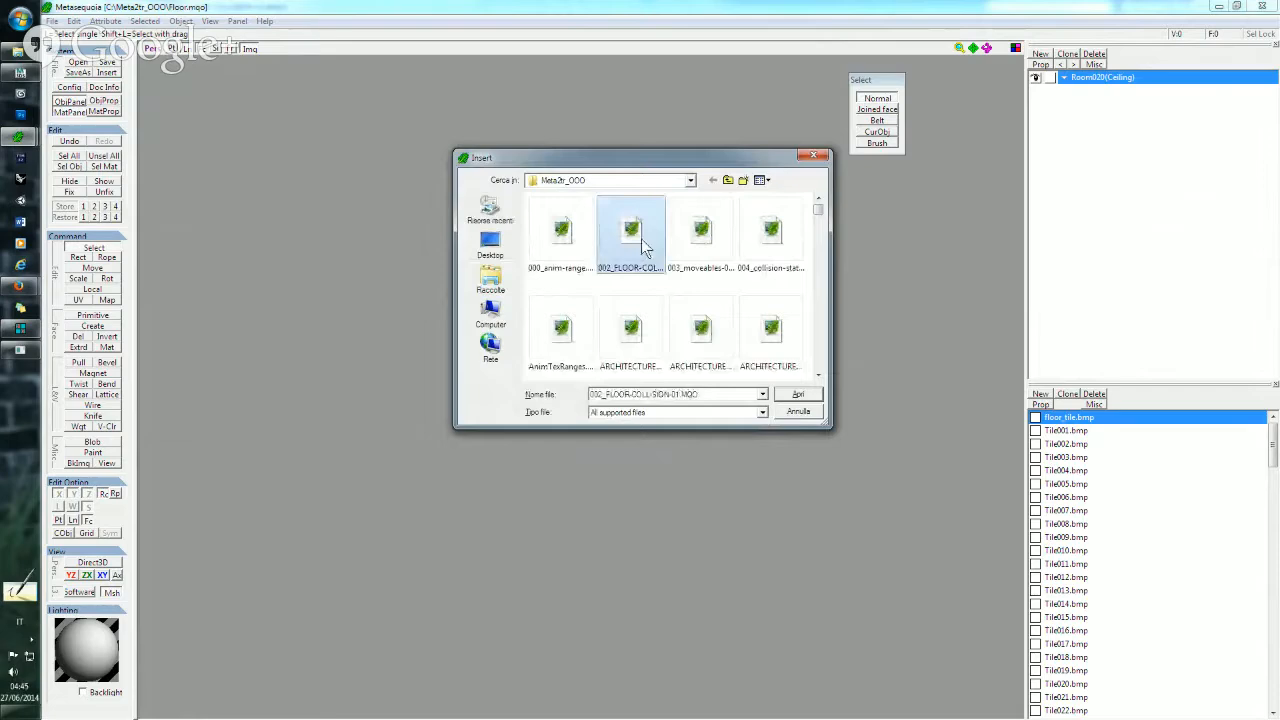
double_click(641, 238)
- Save the combined document as 002_FLOOR-COLLISION-01.MQO in Meta2tr_OOO, replacing the existing file
right_drag(559, 286, 480, 220)
click(52, 21)
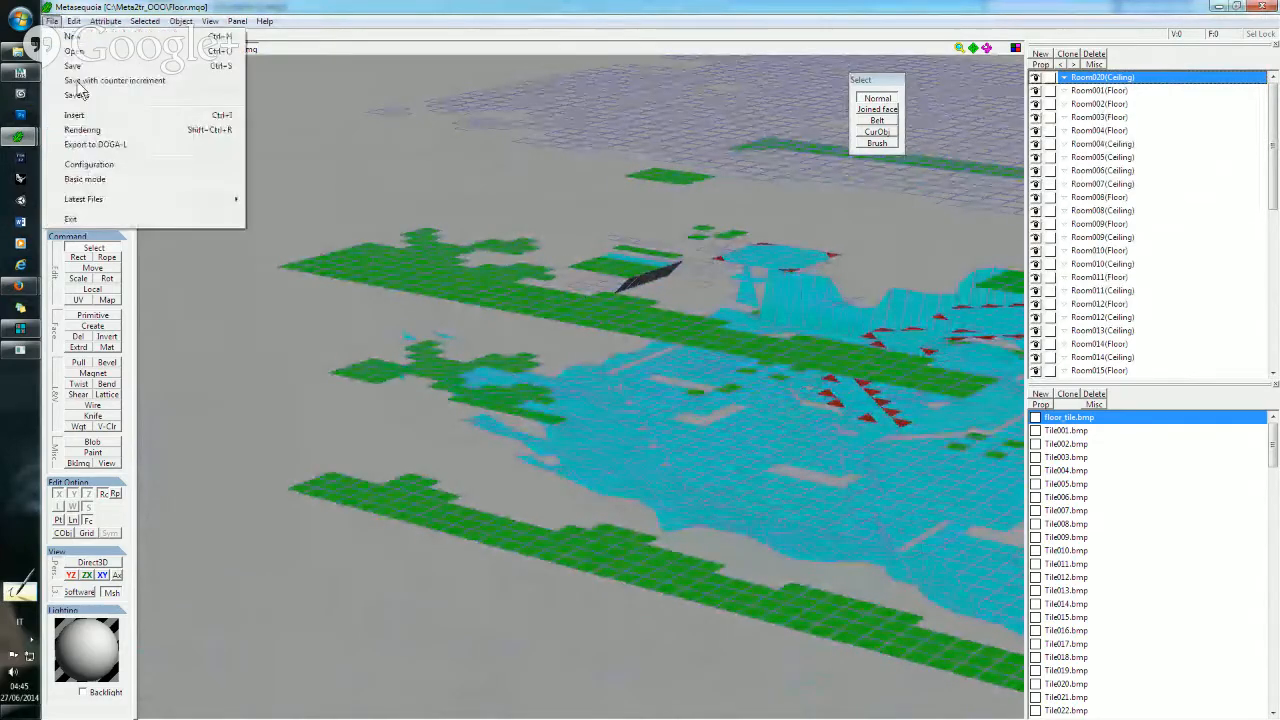
click(77, 95)
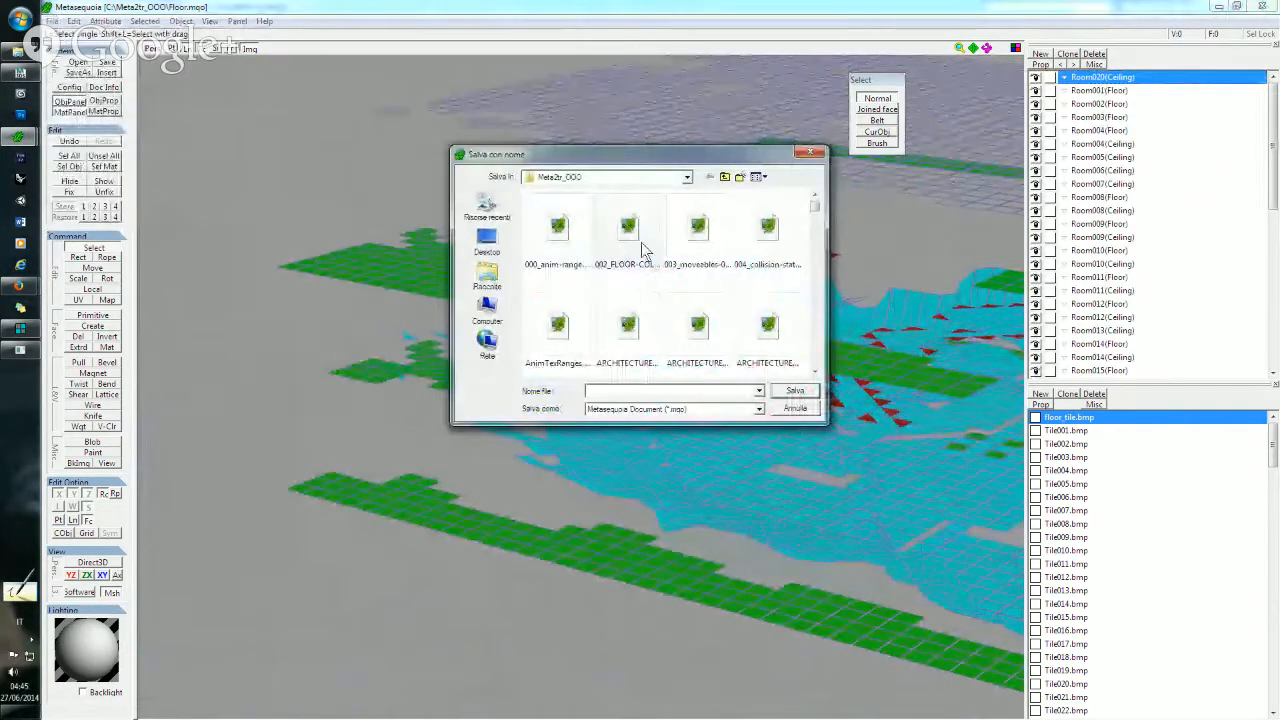
double_click(628, 235)
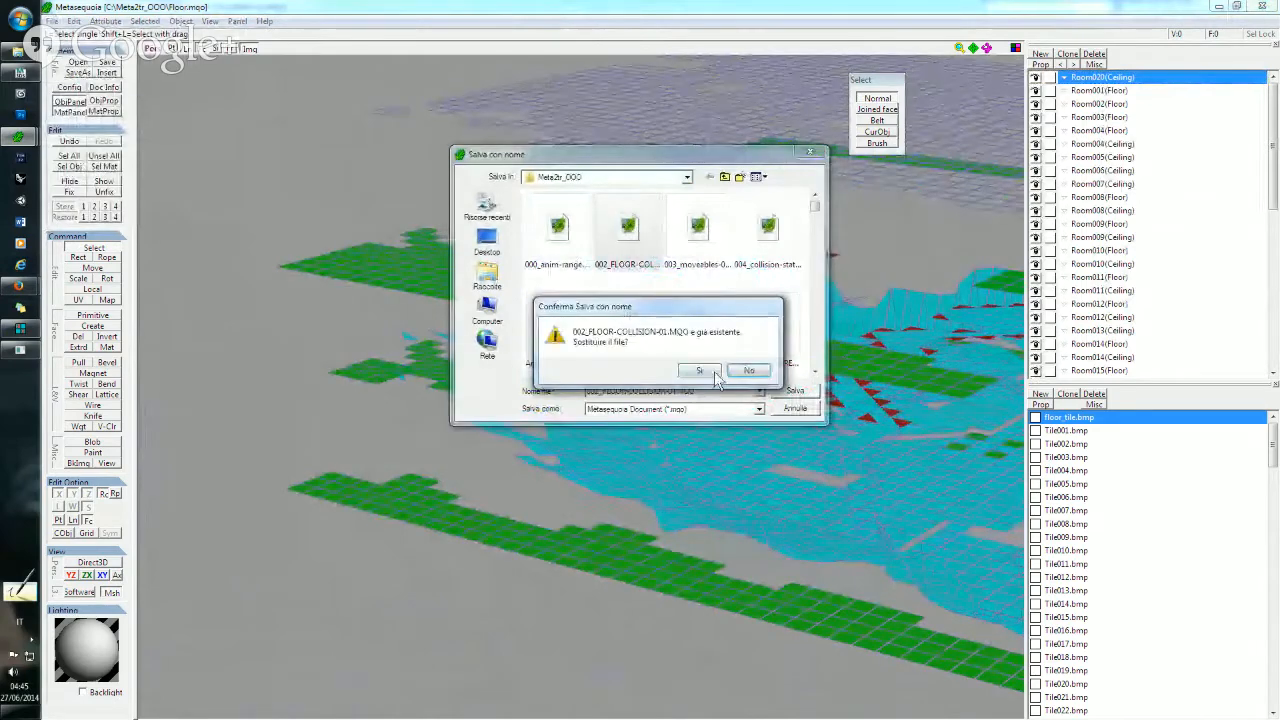
click(701, 371)
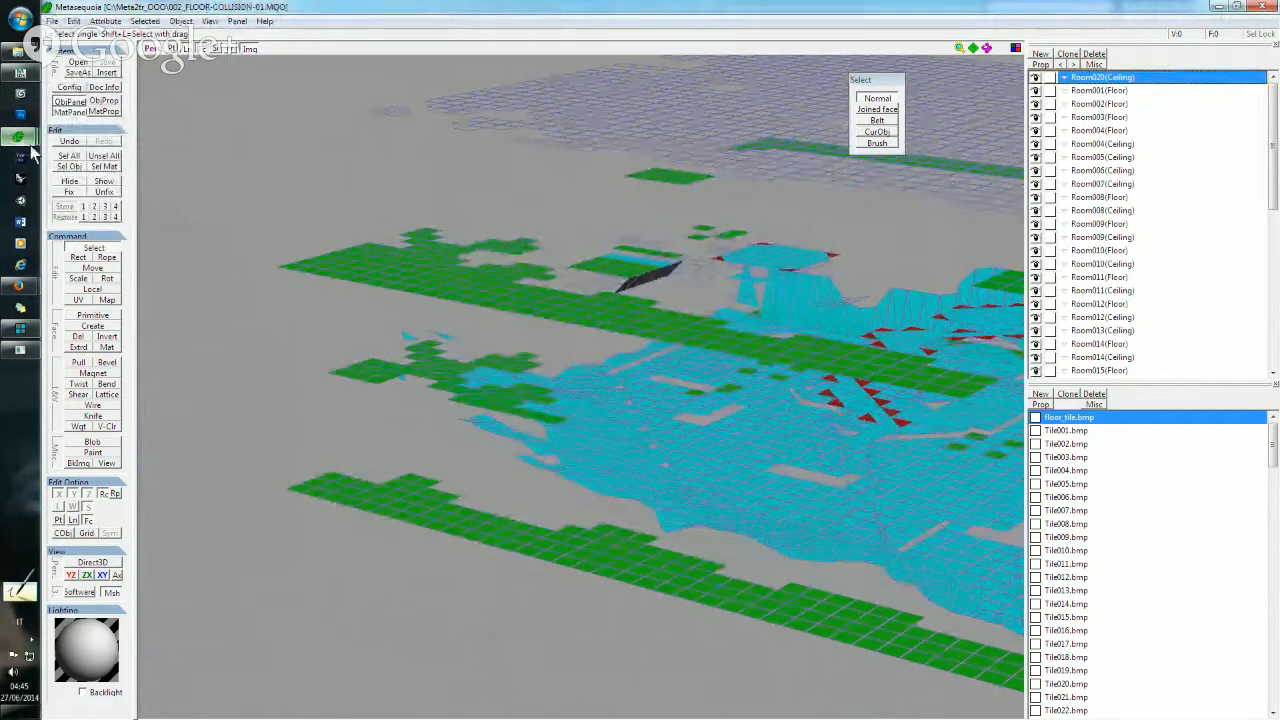
- Close the other Metasequoia window with the old collision document without saving its changes
mouse_move(20, 136)
click(186, 26)
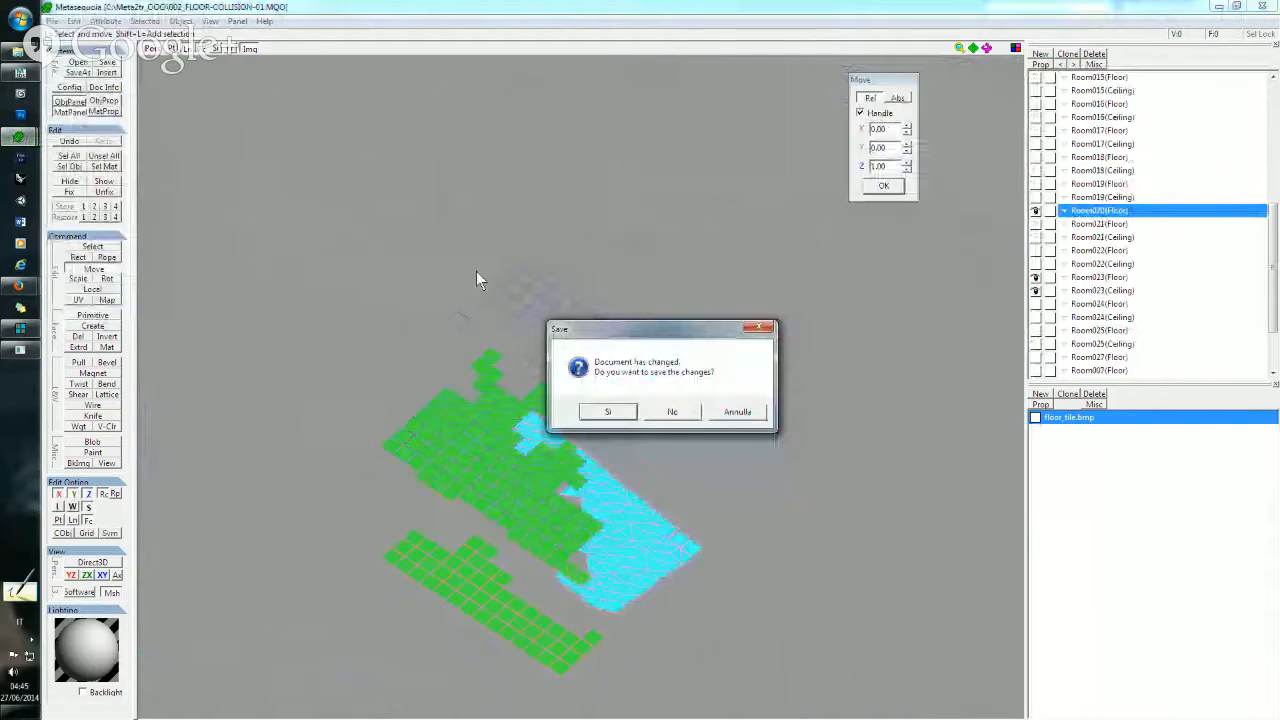
click(683, 418)
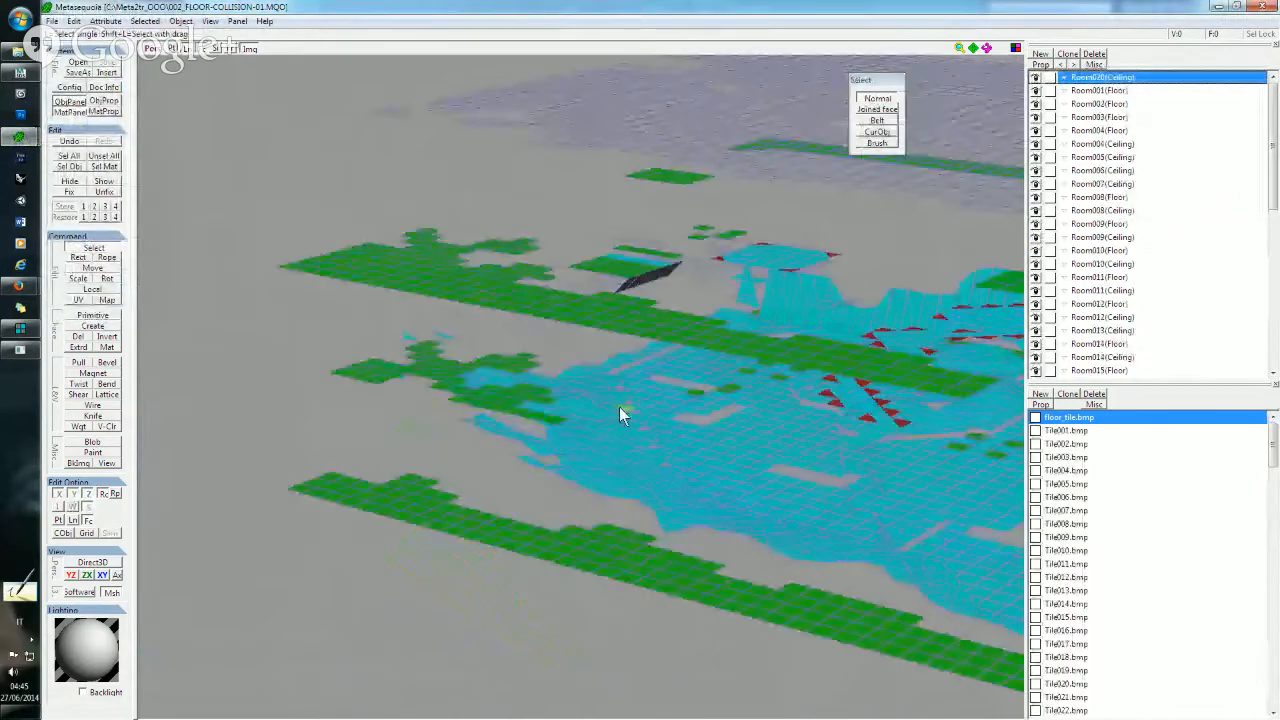
scroll(560, 422, down, 3)
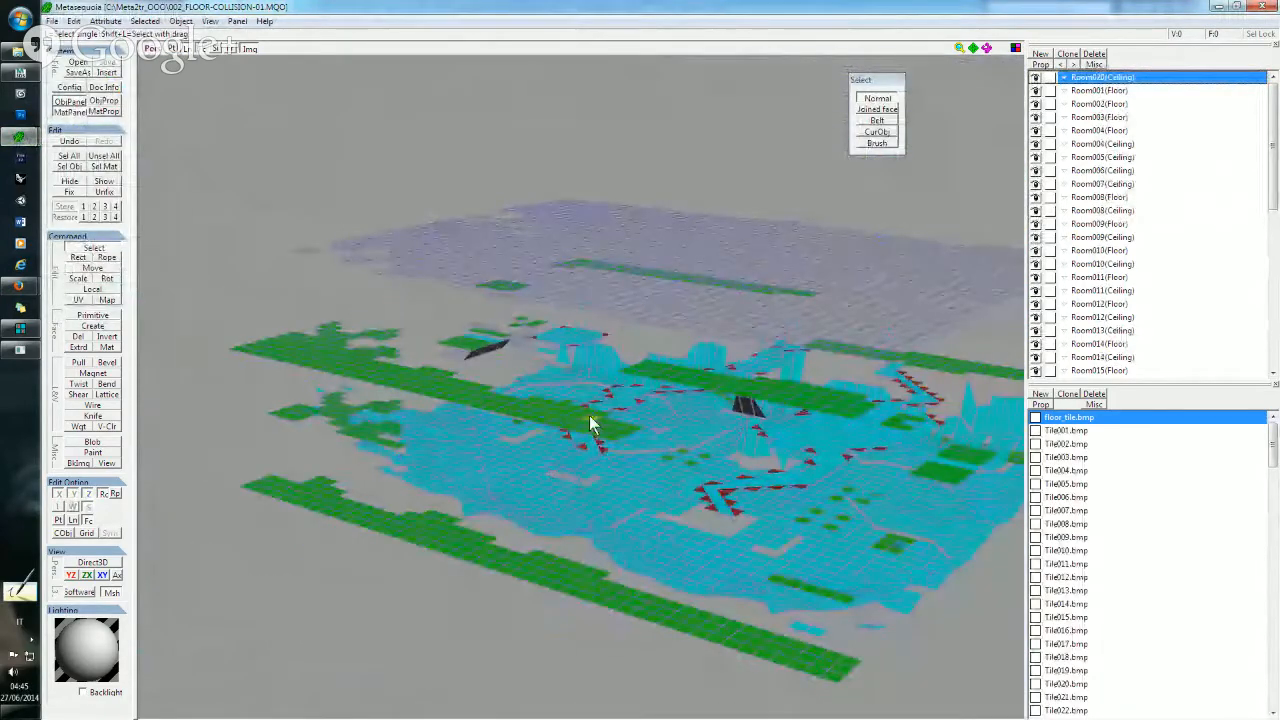
- Exit the stopped floor2prj.exe run and launch floor2prj.exe again with 002_FLOOR-COLLISION-01.MQO and OOO_005.PRJ from the Meta2tr_OOO folder
click(20, 350)
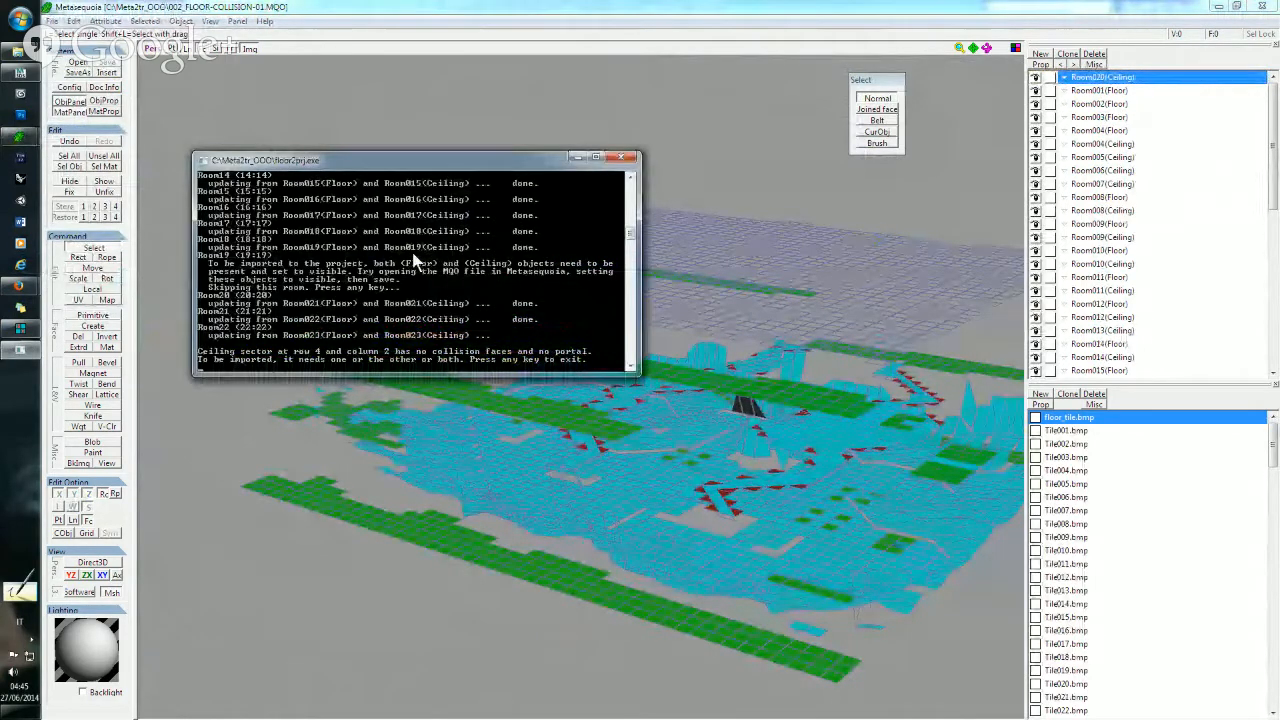
key(Return)
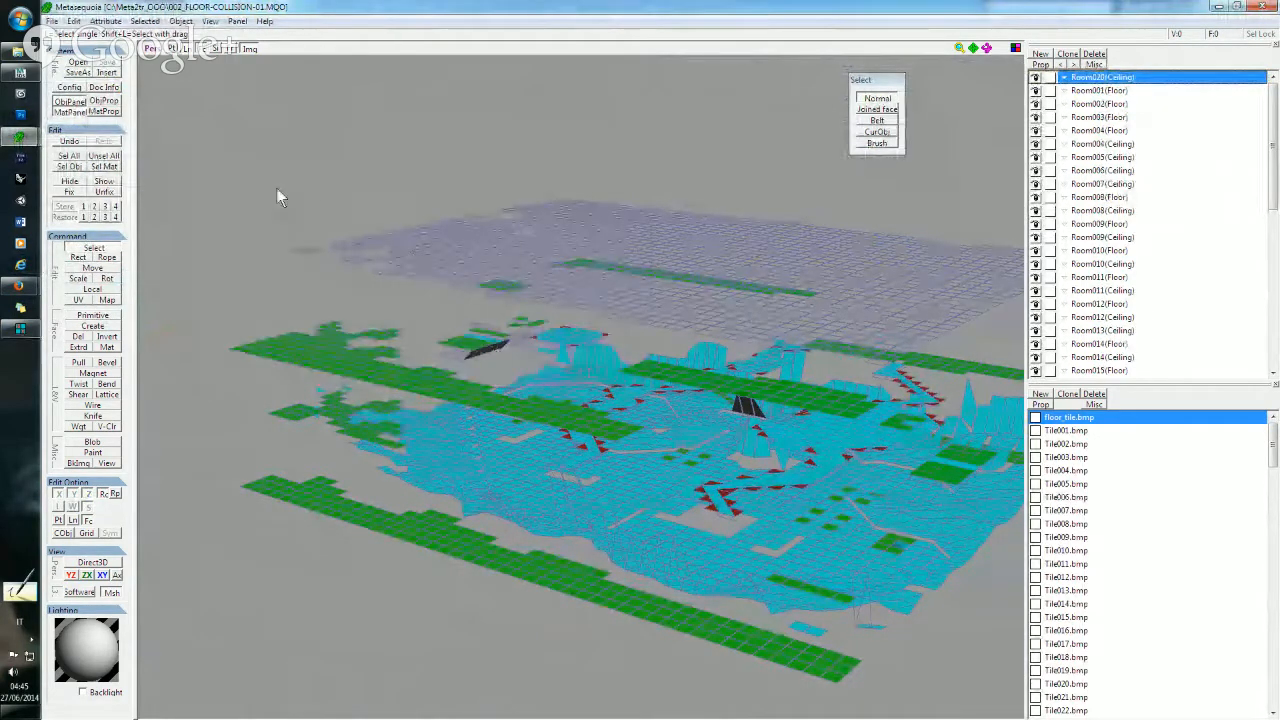
mouse_move(20, 55)
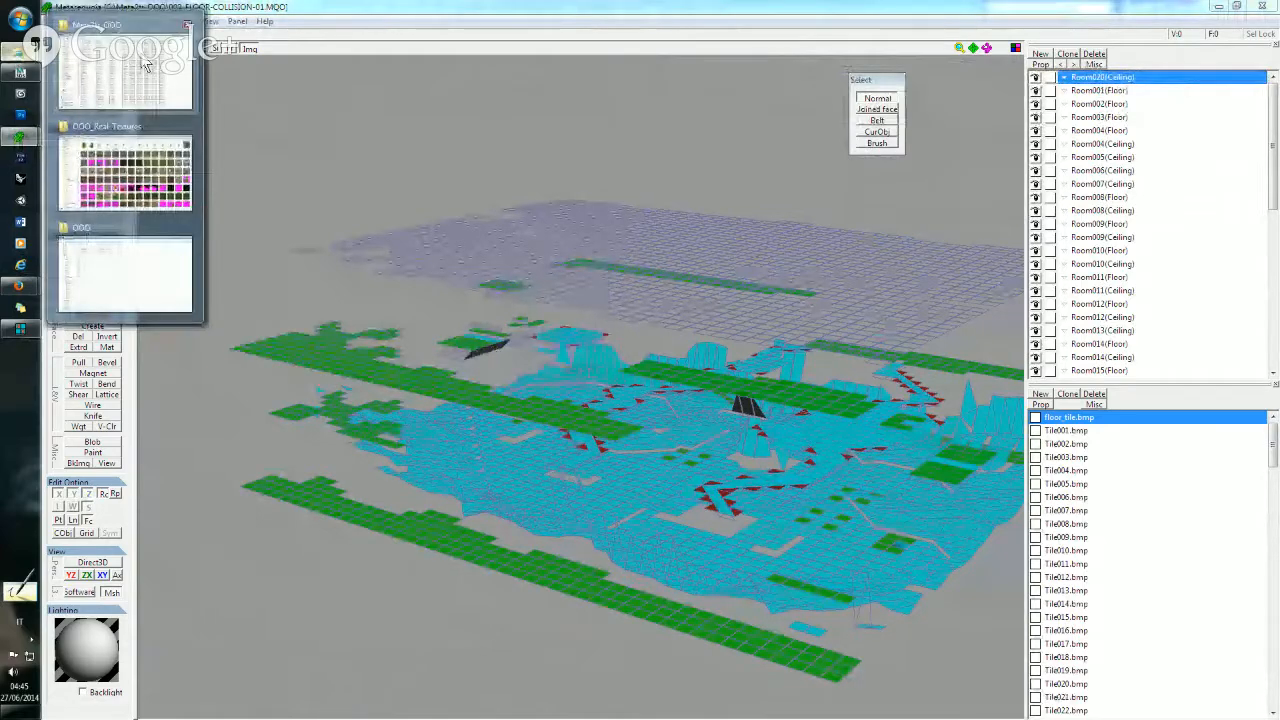
click(145, 65)
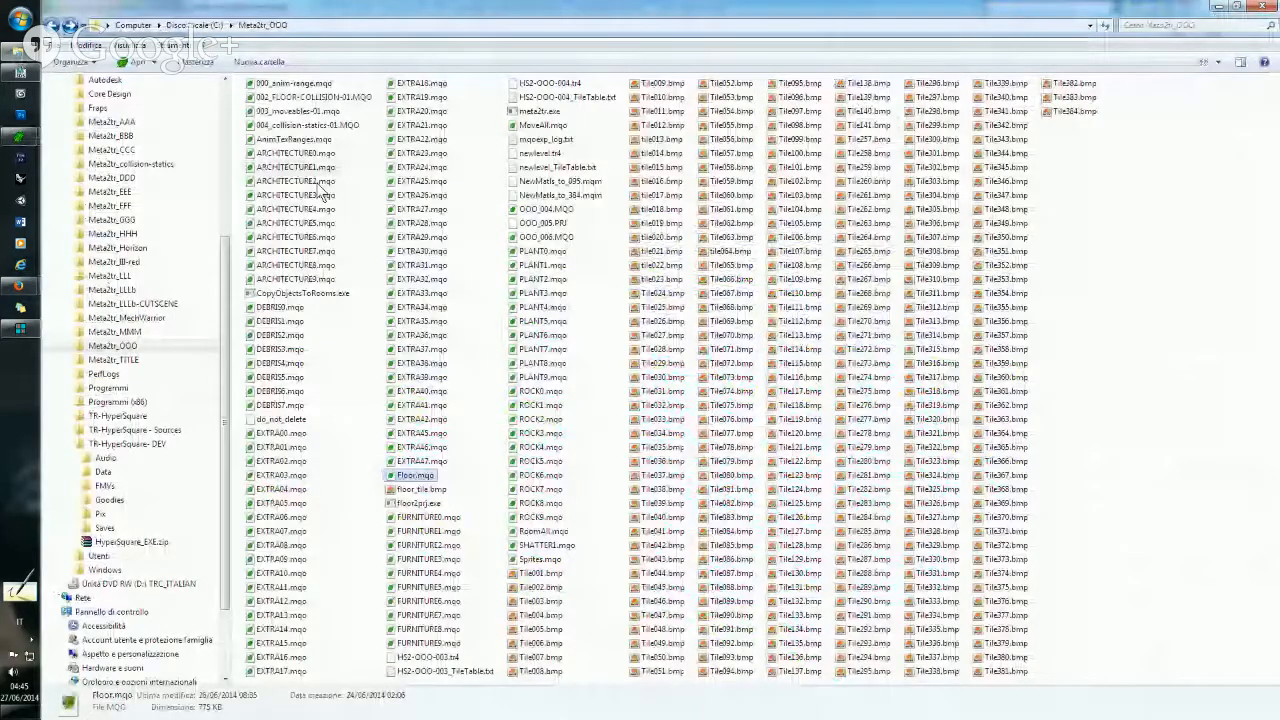
double_click(308, 126)
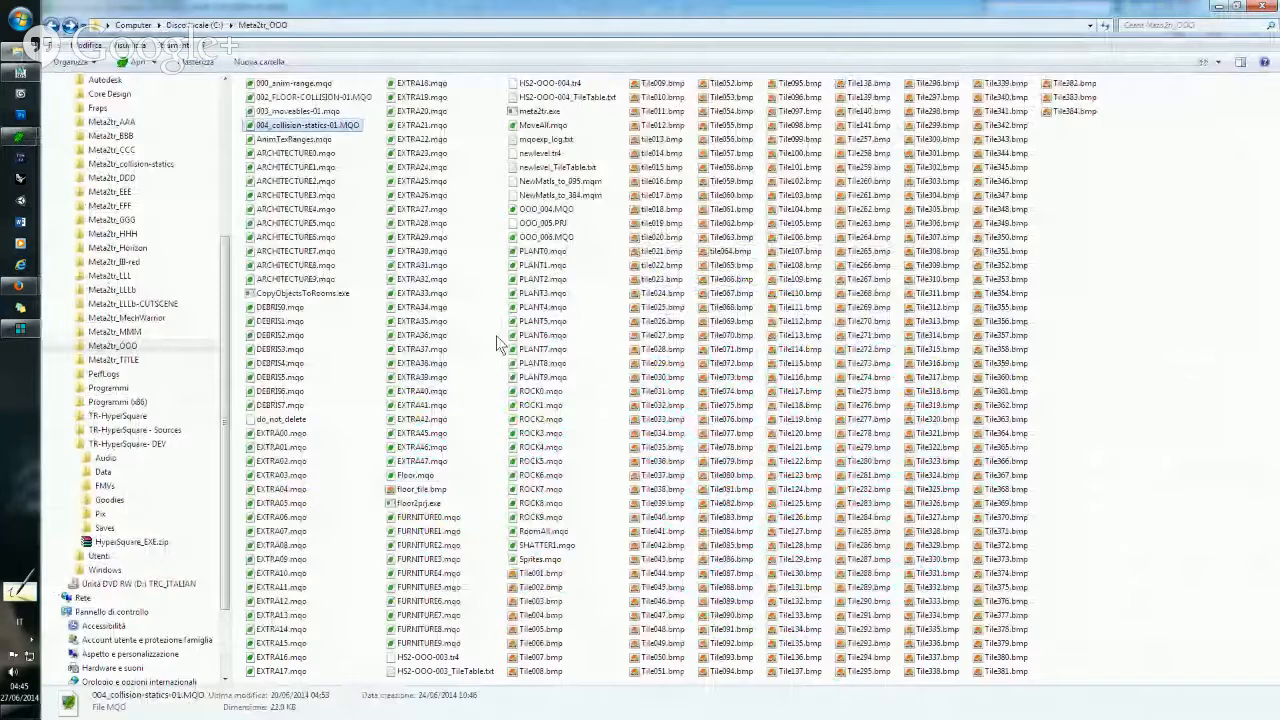
click(312, 97)
ctrl+click(530, 223)
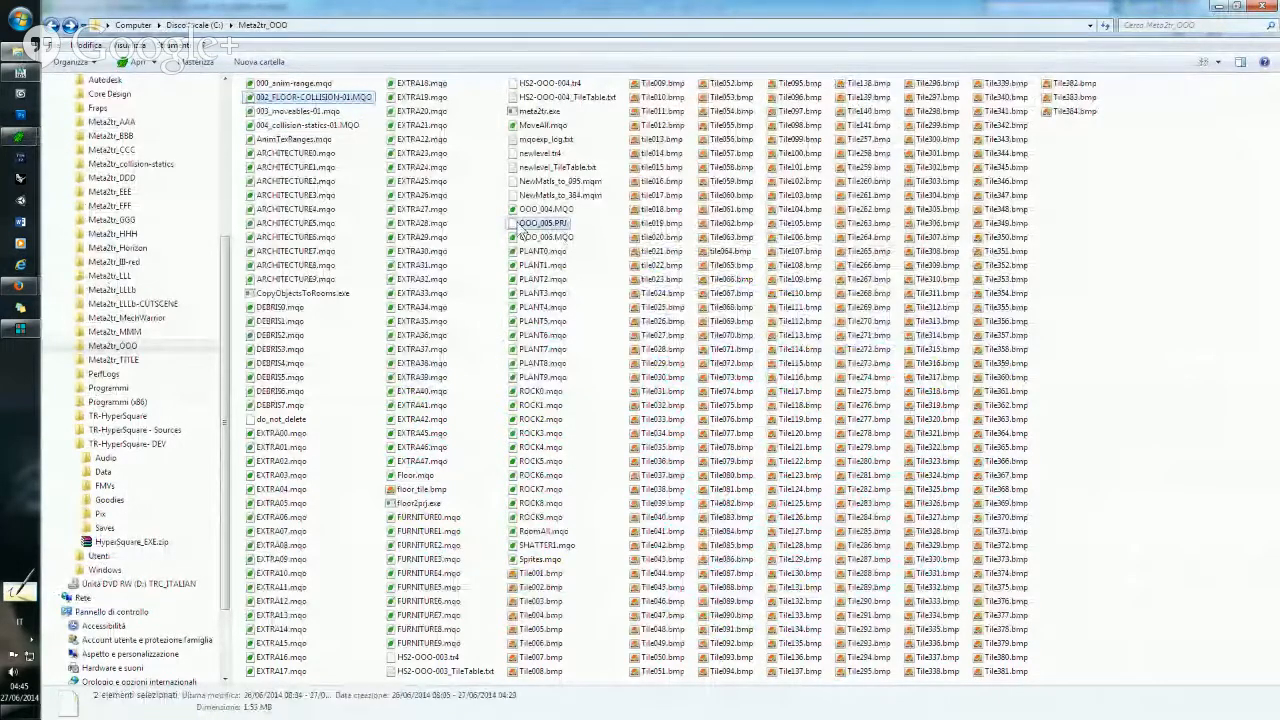
drag(522, 233, 428, 504)
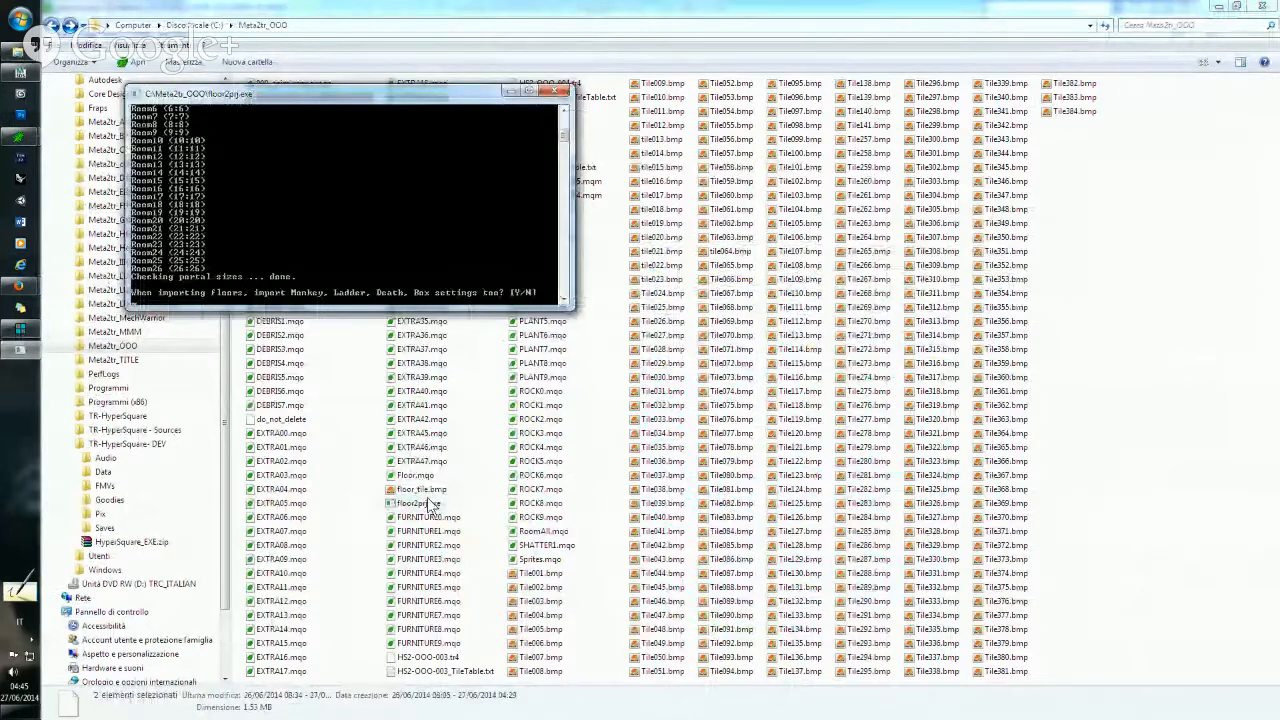
- Try to import the floor data with the Monkey, Ladder, Death and Box settings included, and exit the stopped floor2prj run
key(y)
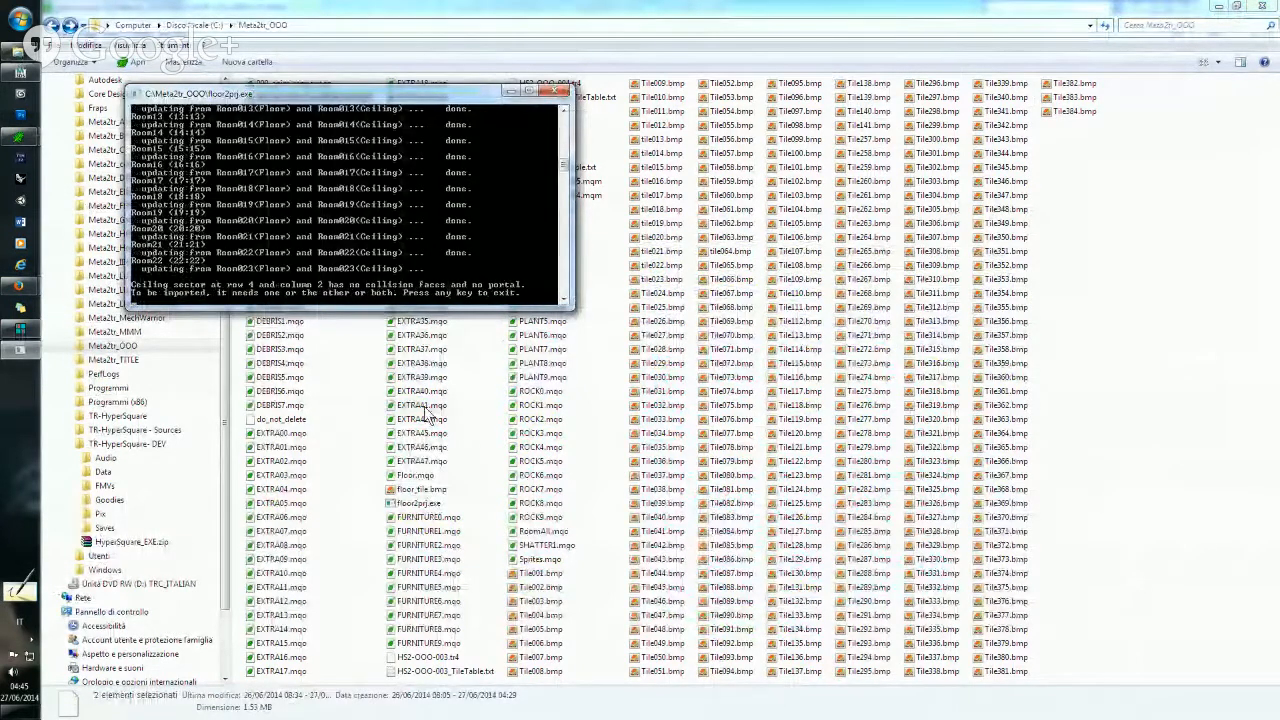
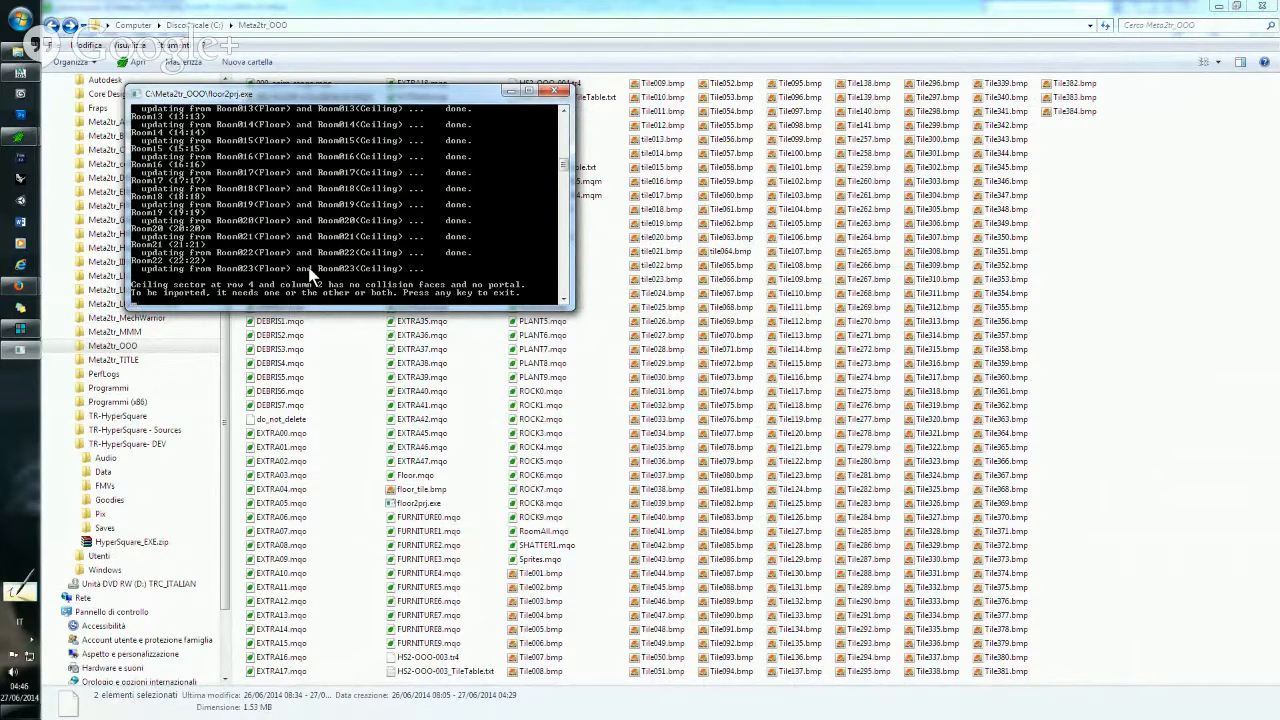
key(Return)
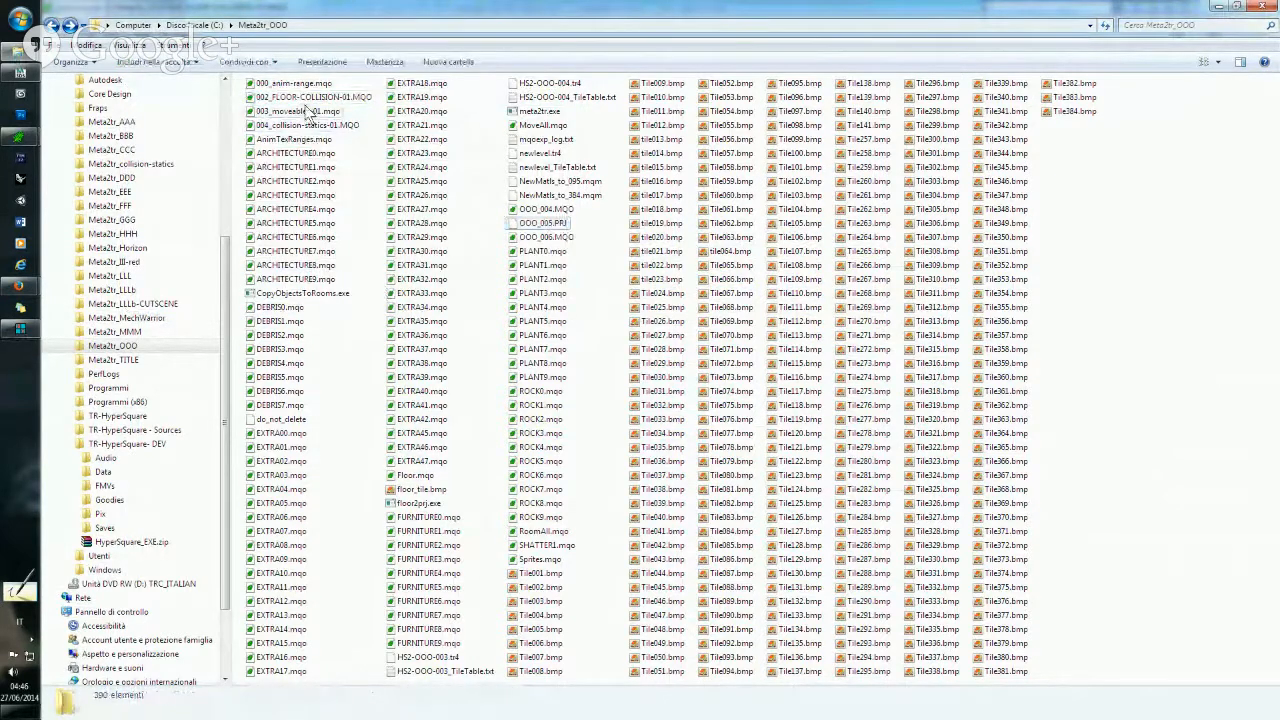
- Import 002_FLOOR-COLLISION-01.MQO into the level with meta2tr.exe, rebuilding enemy navigation and deleting report.txt on exit
click(310, 98)
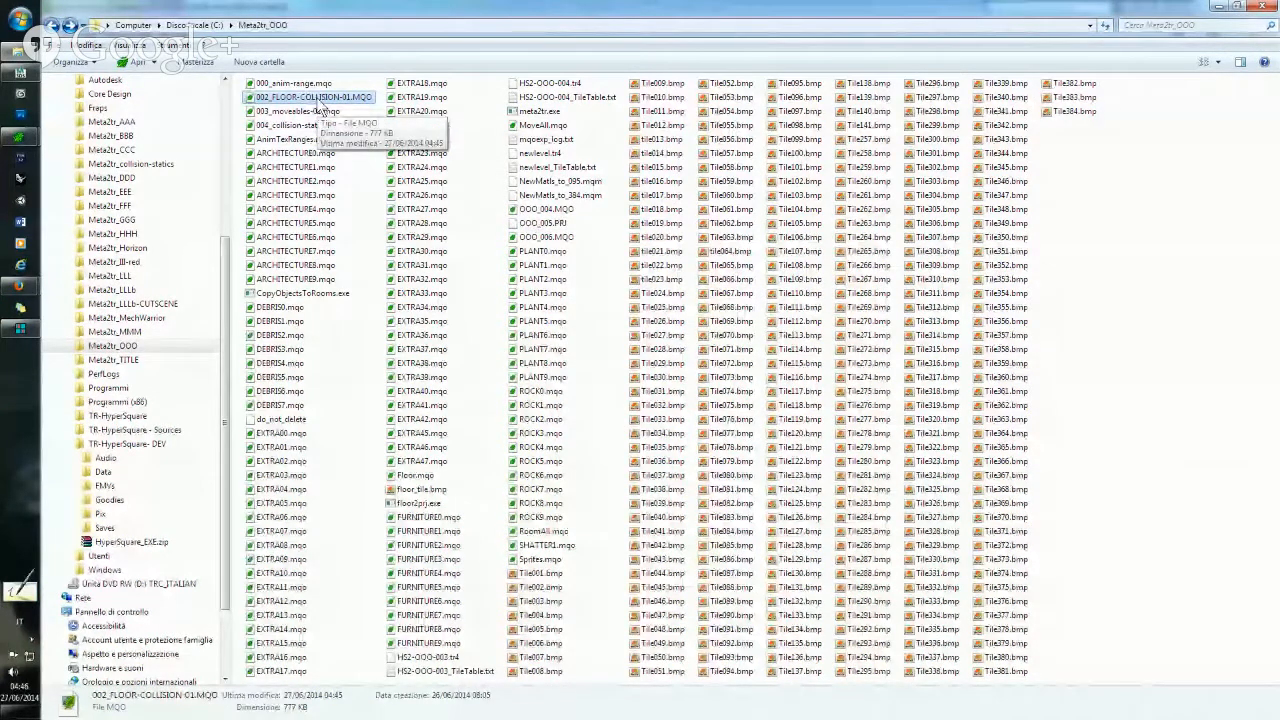
drag(323, 110, 545, 113)
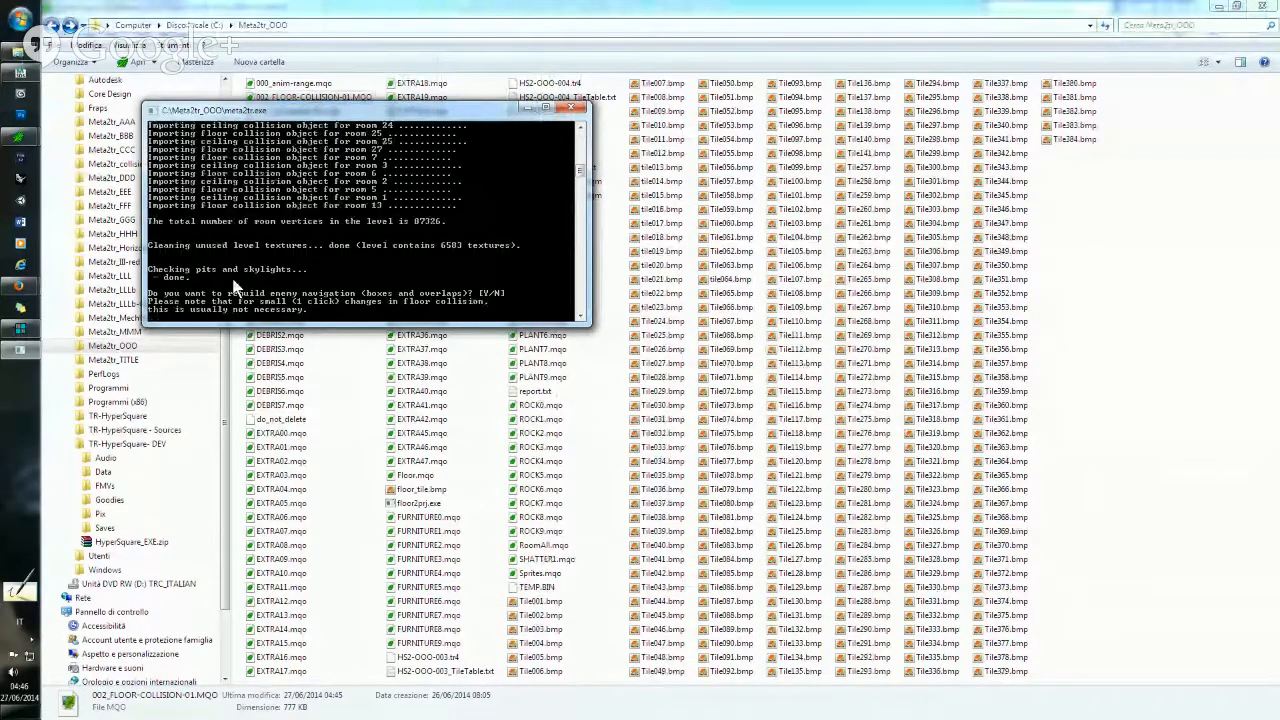
text(y)
key(Return)
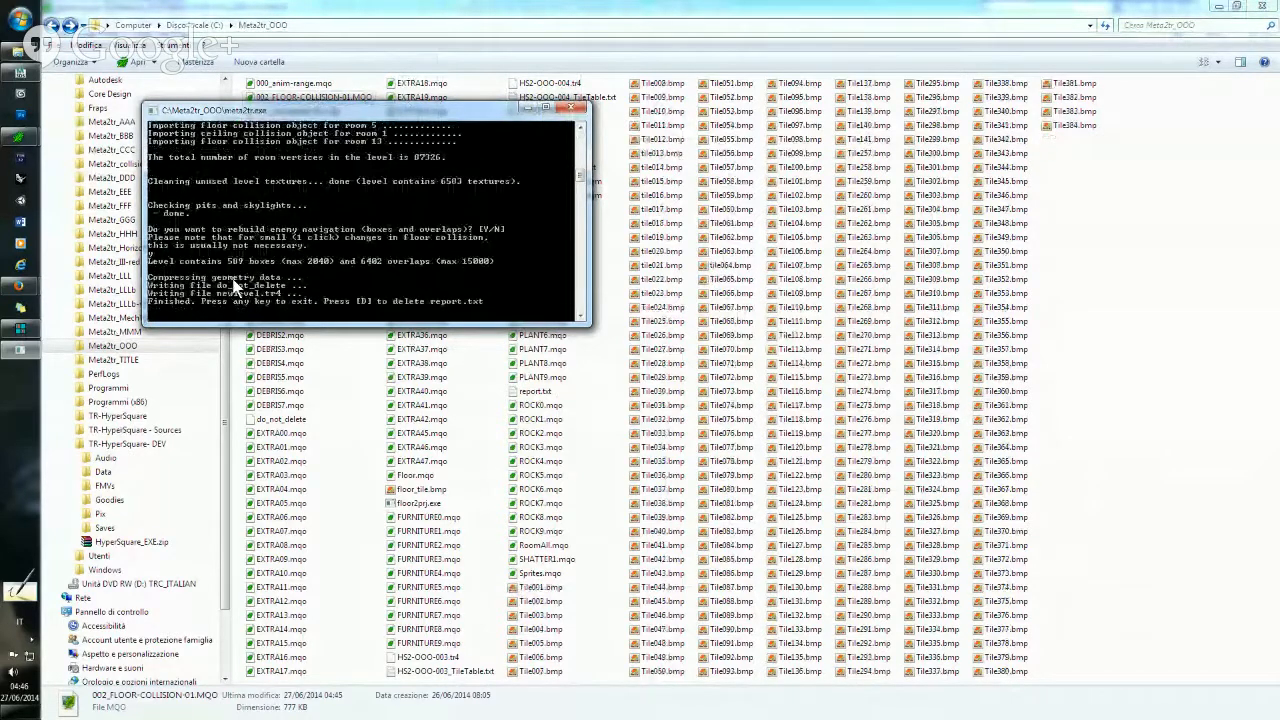
key(d)
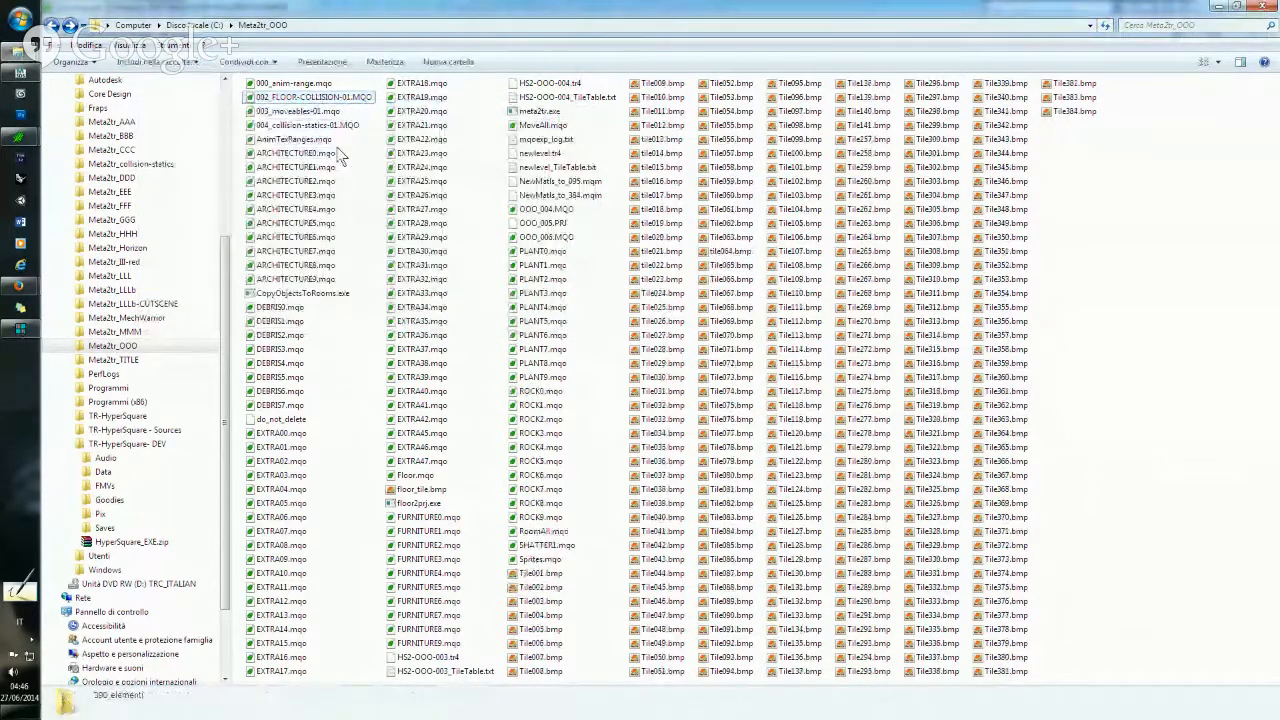
click(334, 98)
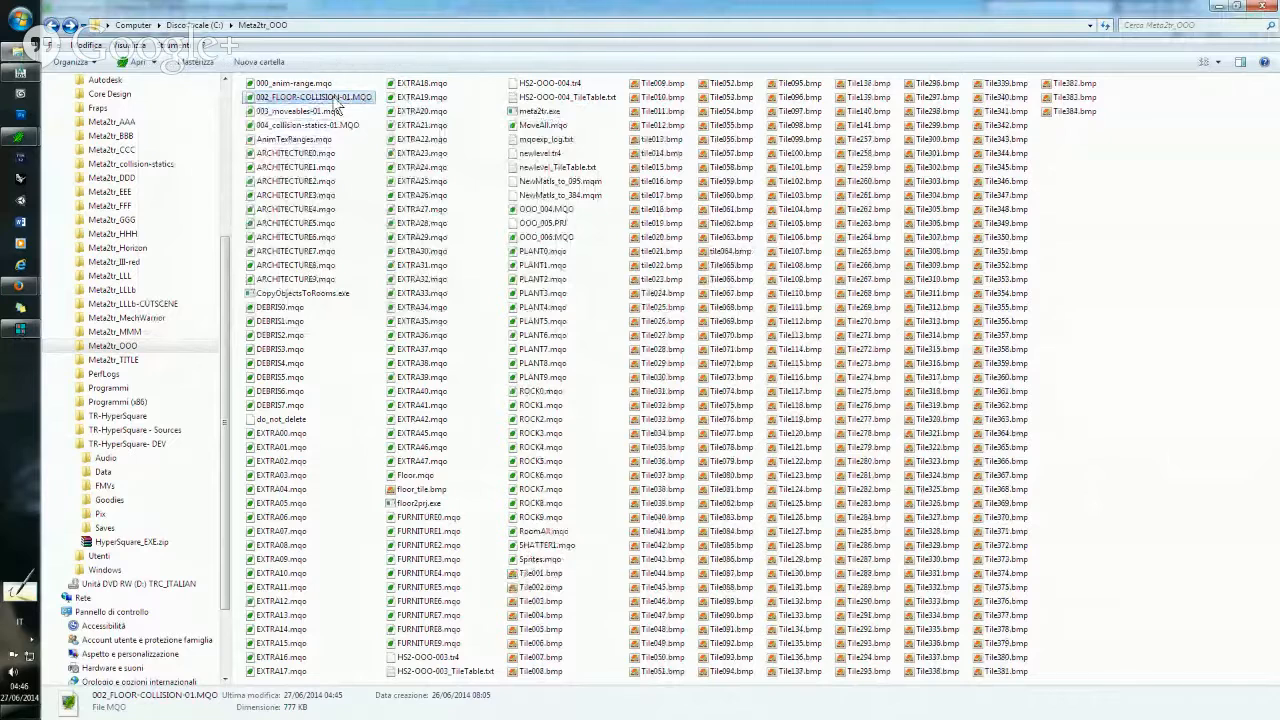
click(472, 312)
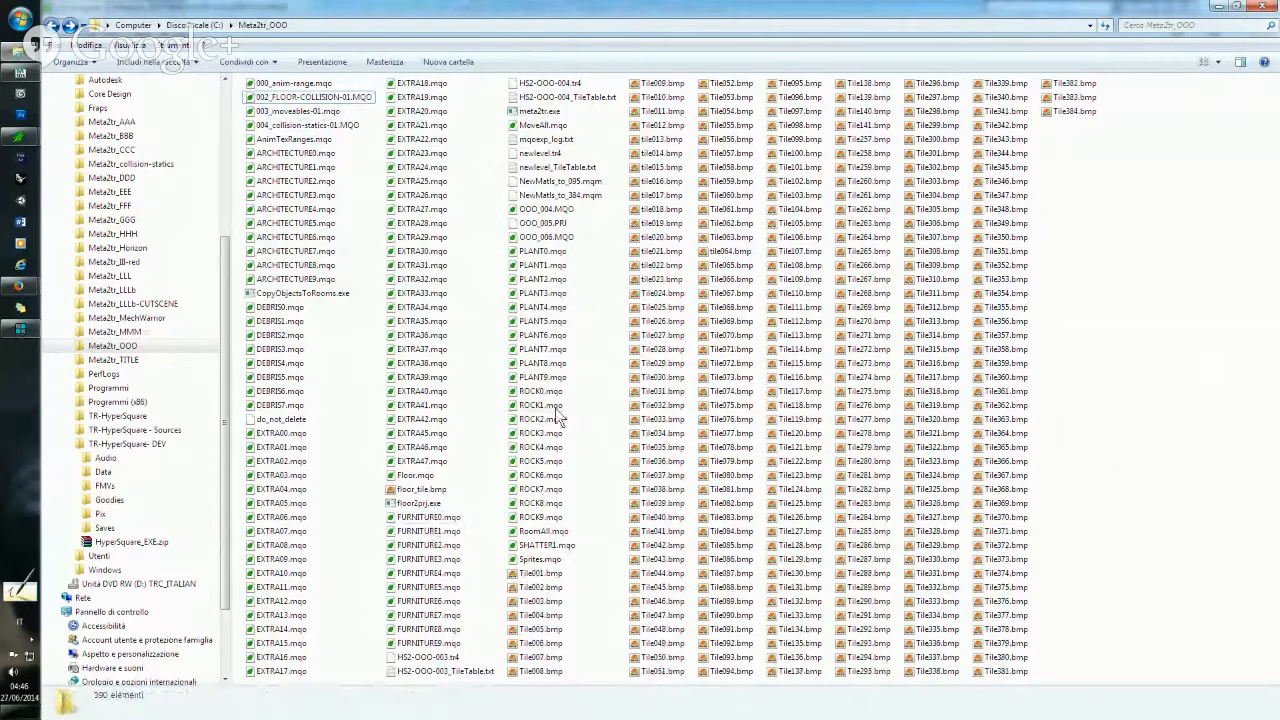
- Start converting newlevel.tr4 with meta2tr.exe, leaving moveable and static textures ungrouped, choosing to add tiles and skipping the tile arrangement reminder
click(547, 153)
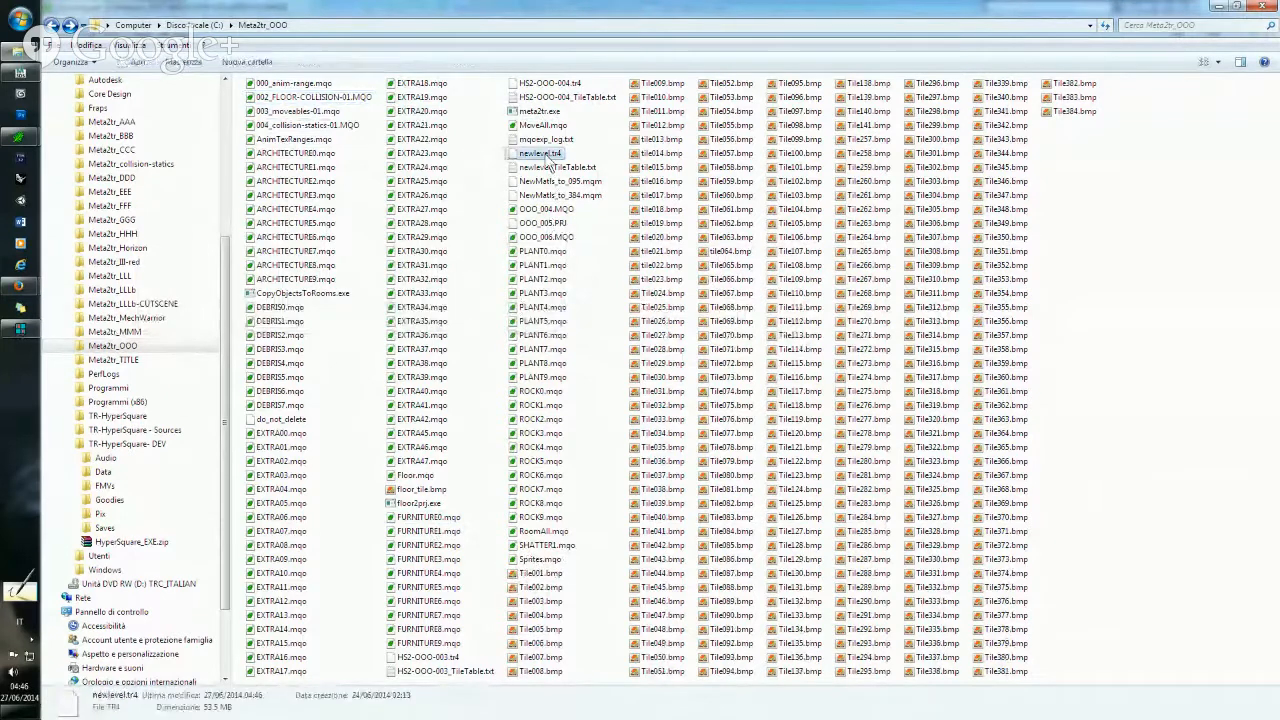
drag(547, 158, 540, 112)
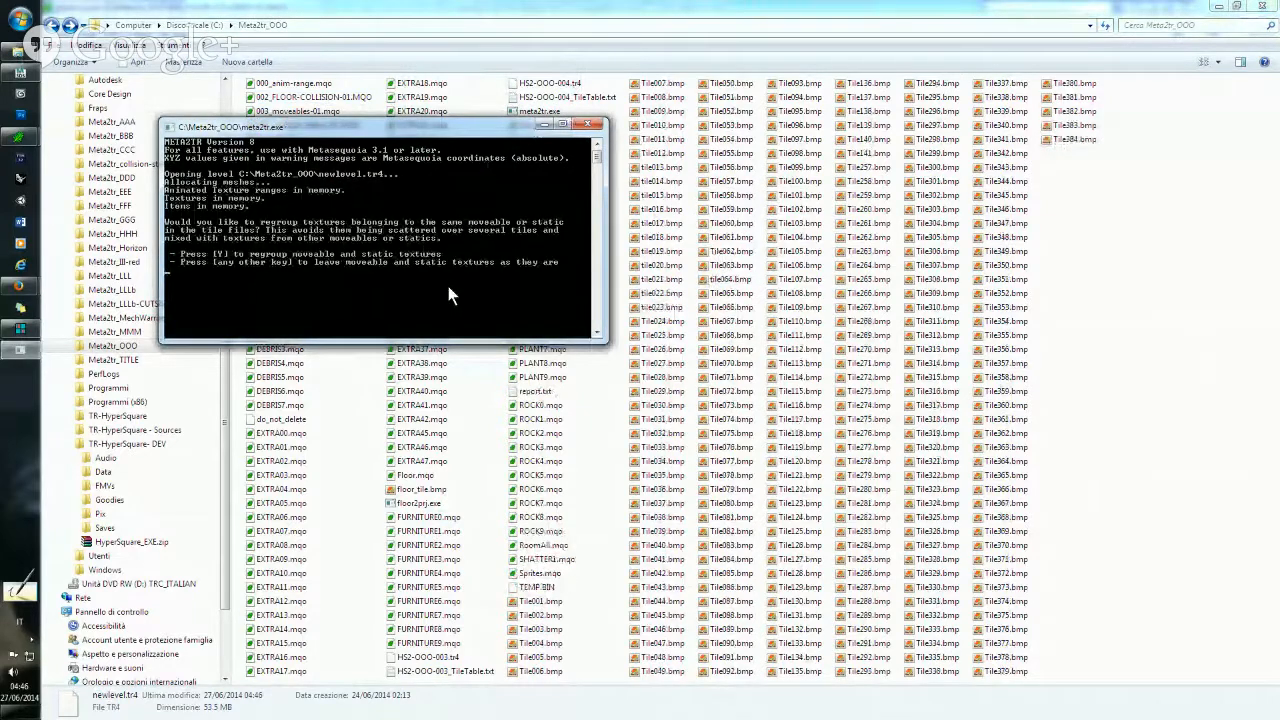
key(y)
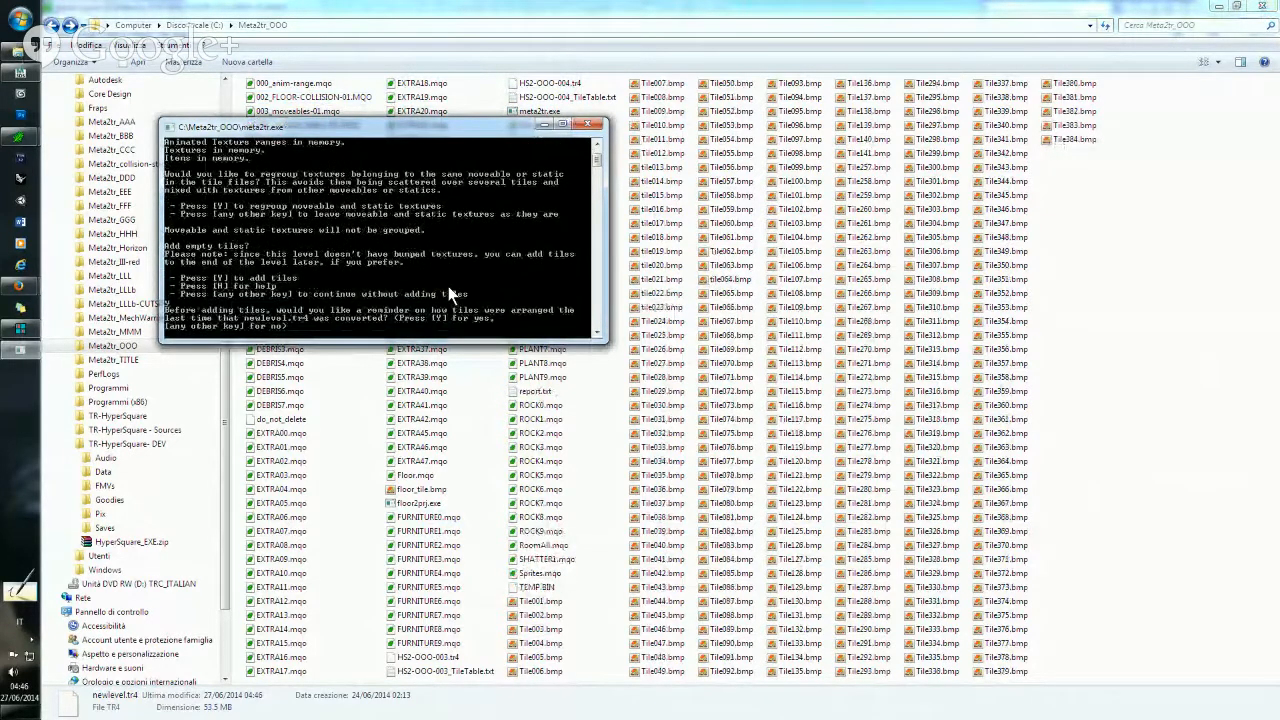
key(n)
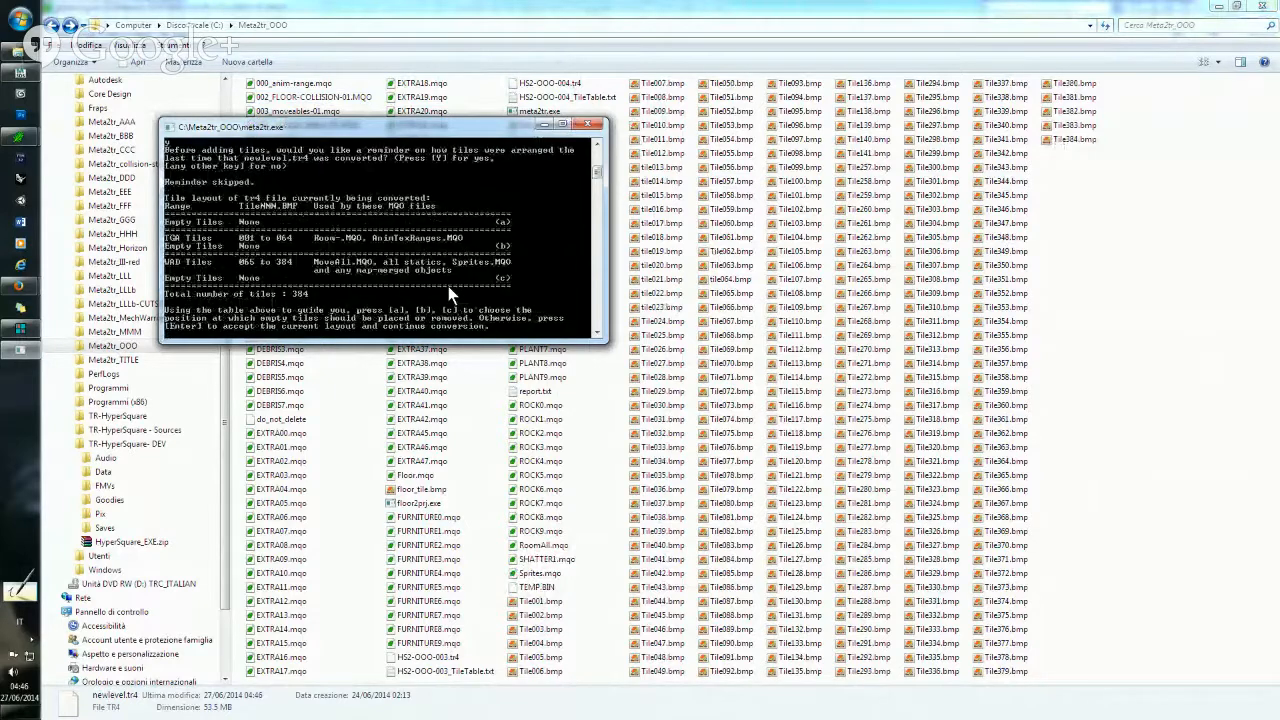
- Place 50 empty tiles at position (a) and accept the tile layout
text(a)
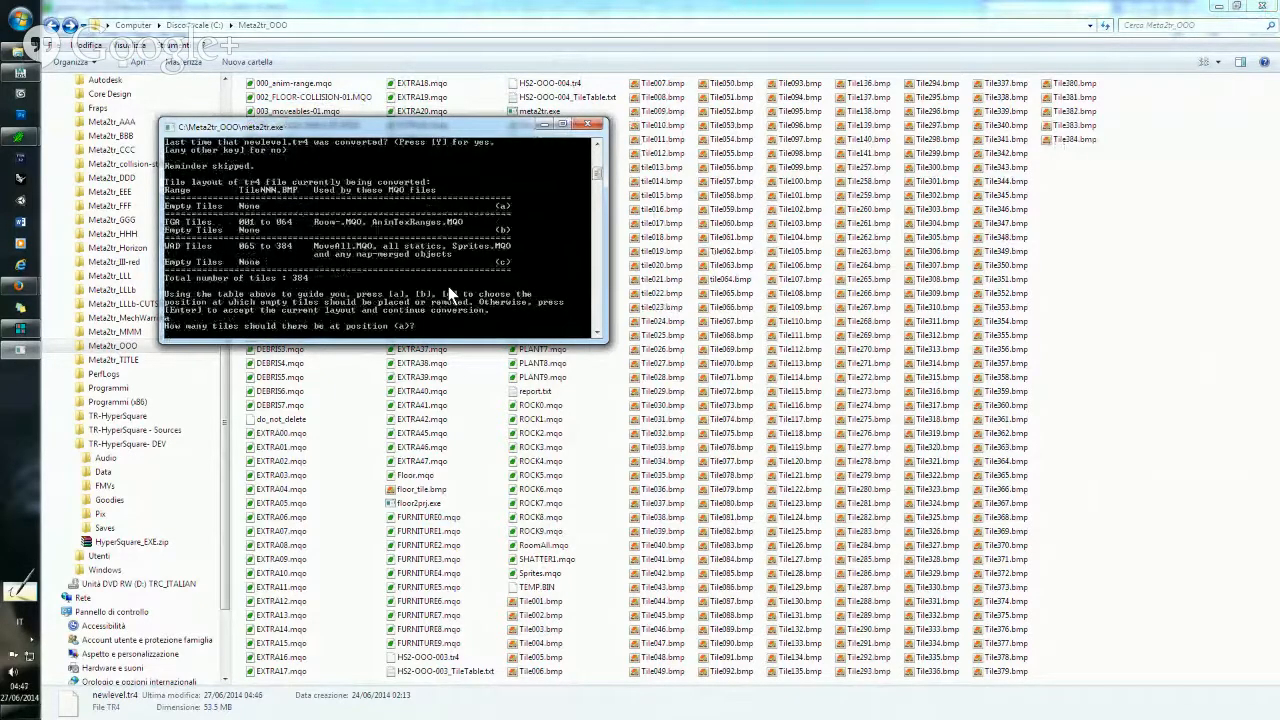
text(50)
key(Return)
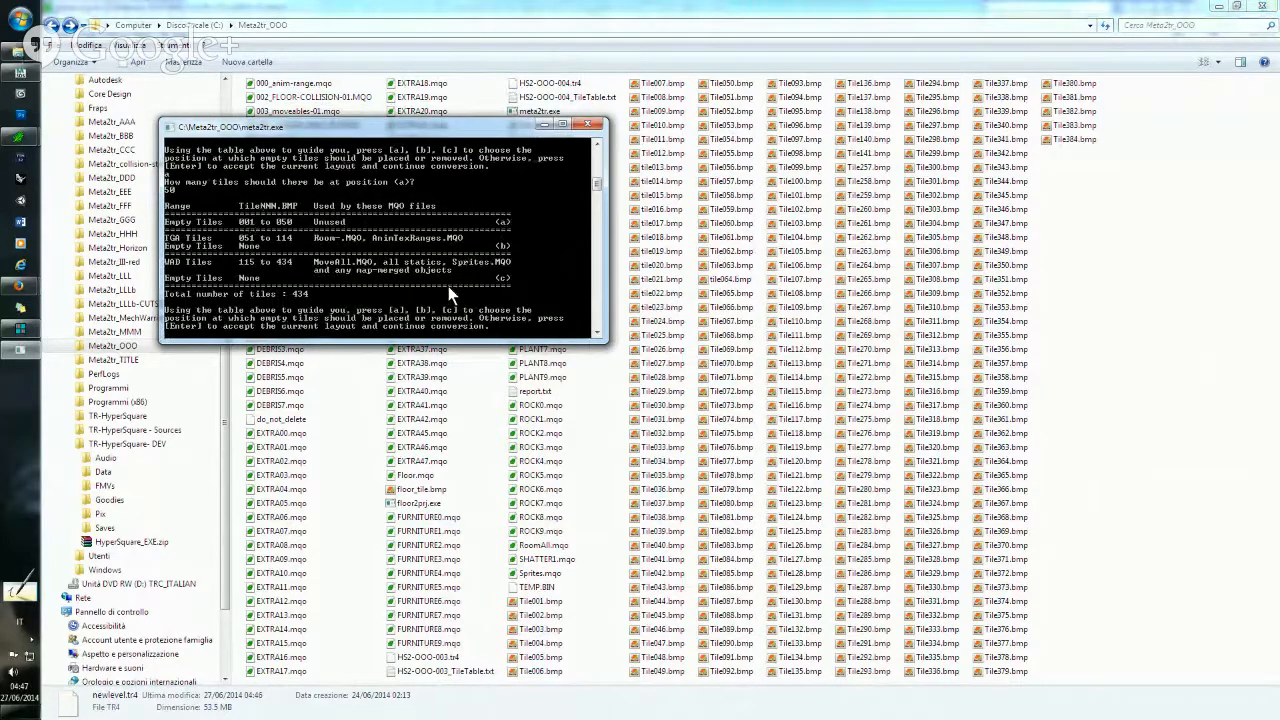
key(Return)
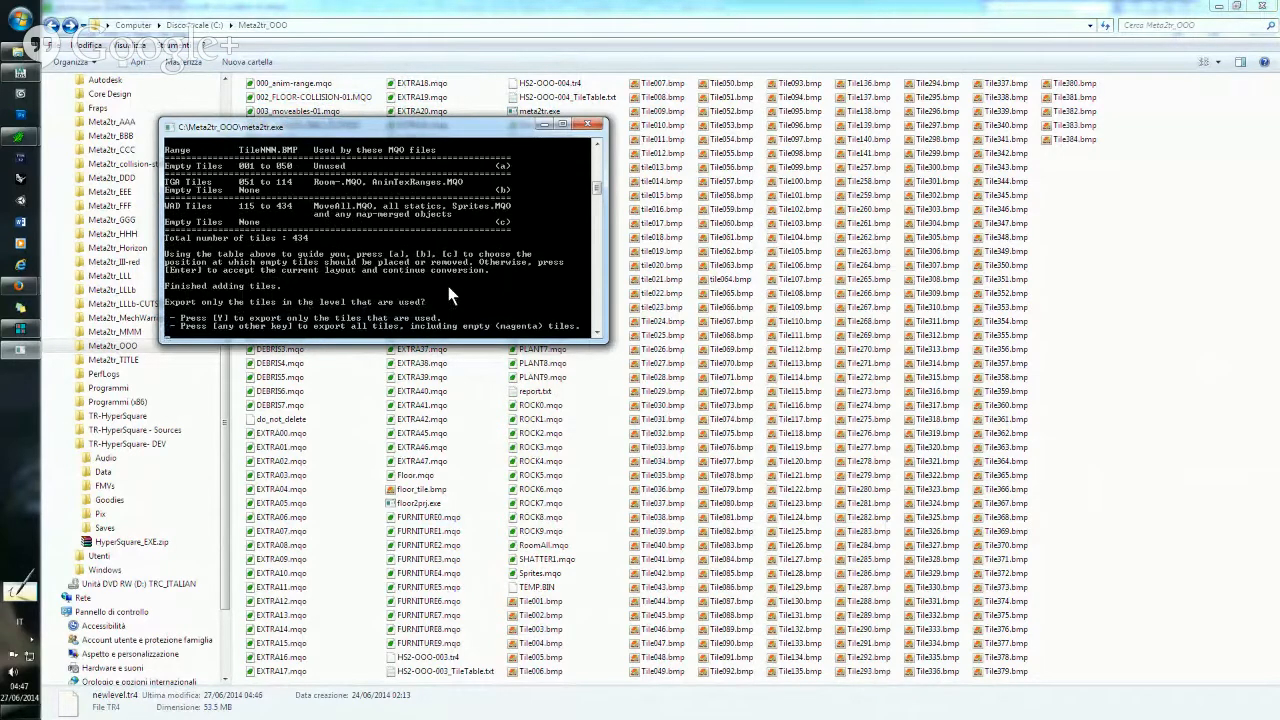
- Export all tiles including empty ones, and write room geometry and room collision to separate RoomAll.MQO and Floor.MQO files
key(Return)
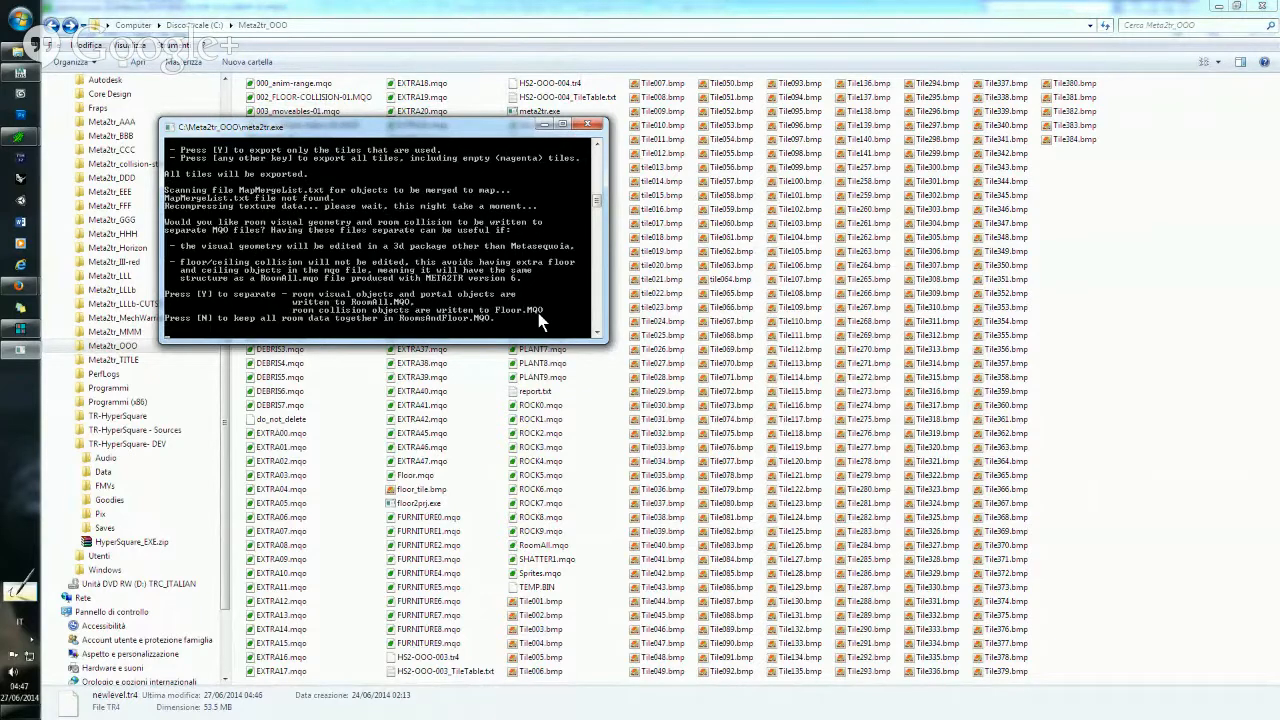
key(y)
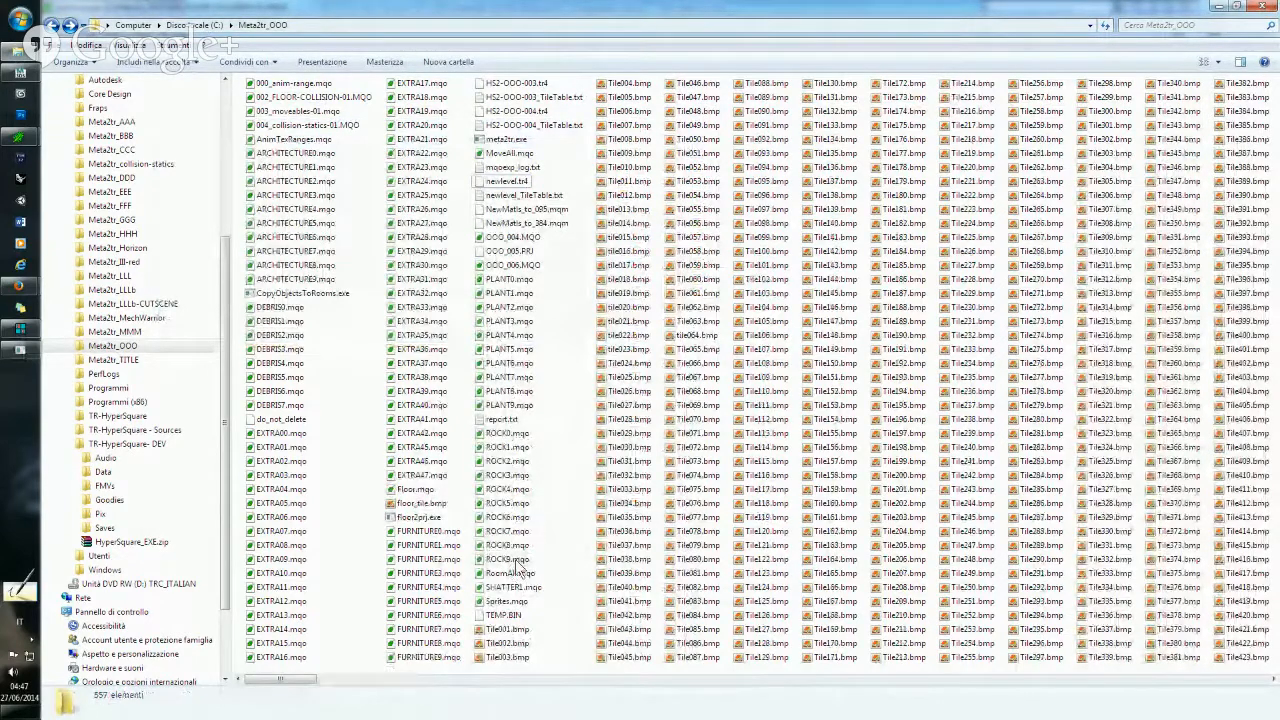
click(432, 518)
click(568, 340)
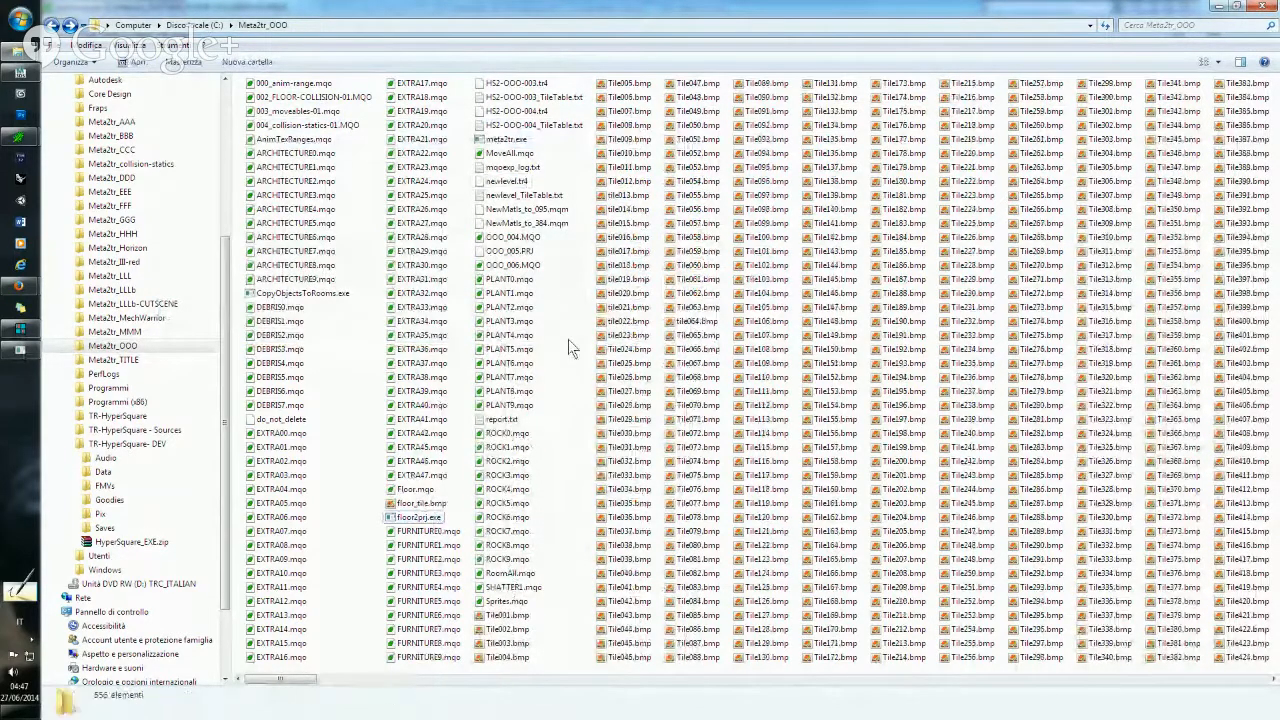
- Try to open the exported Floor.mqo in Metasequoia and force the unresponsive program to close
click(420, 492)
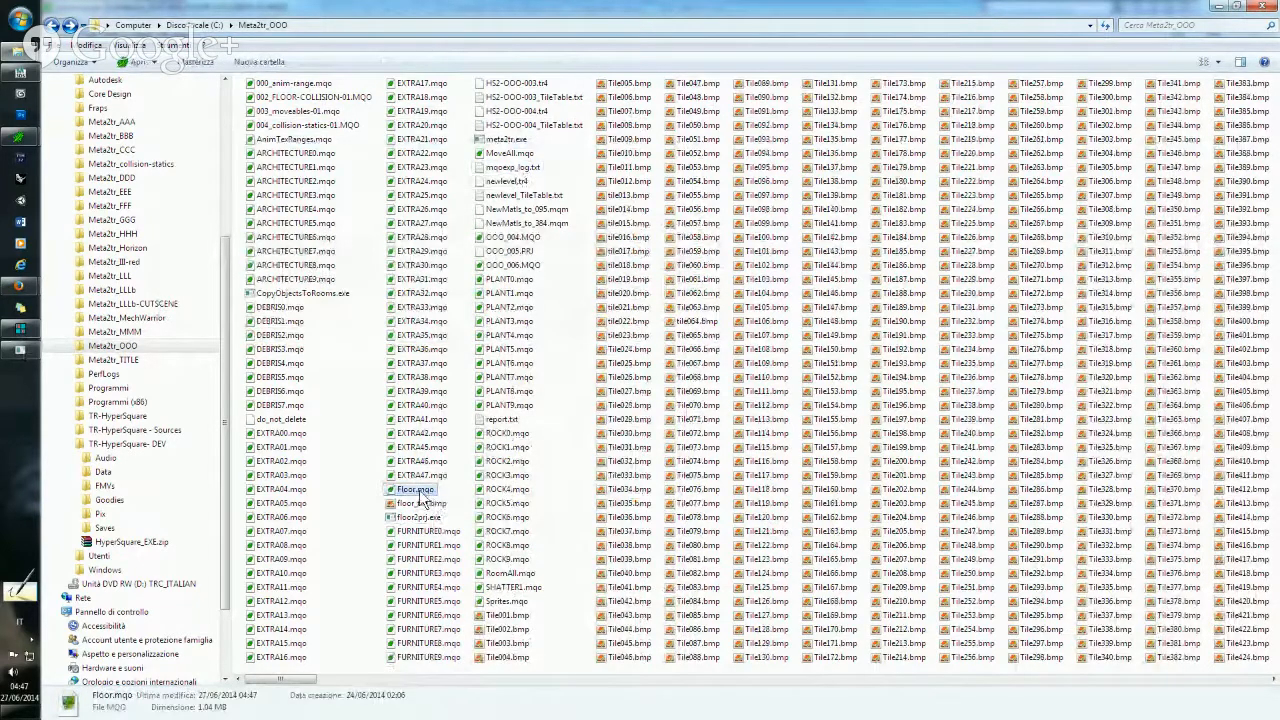
double_click(420, 494)
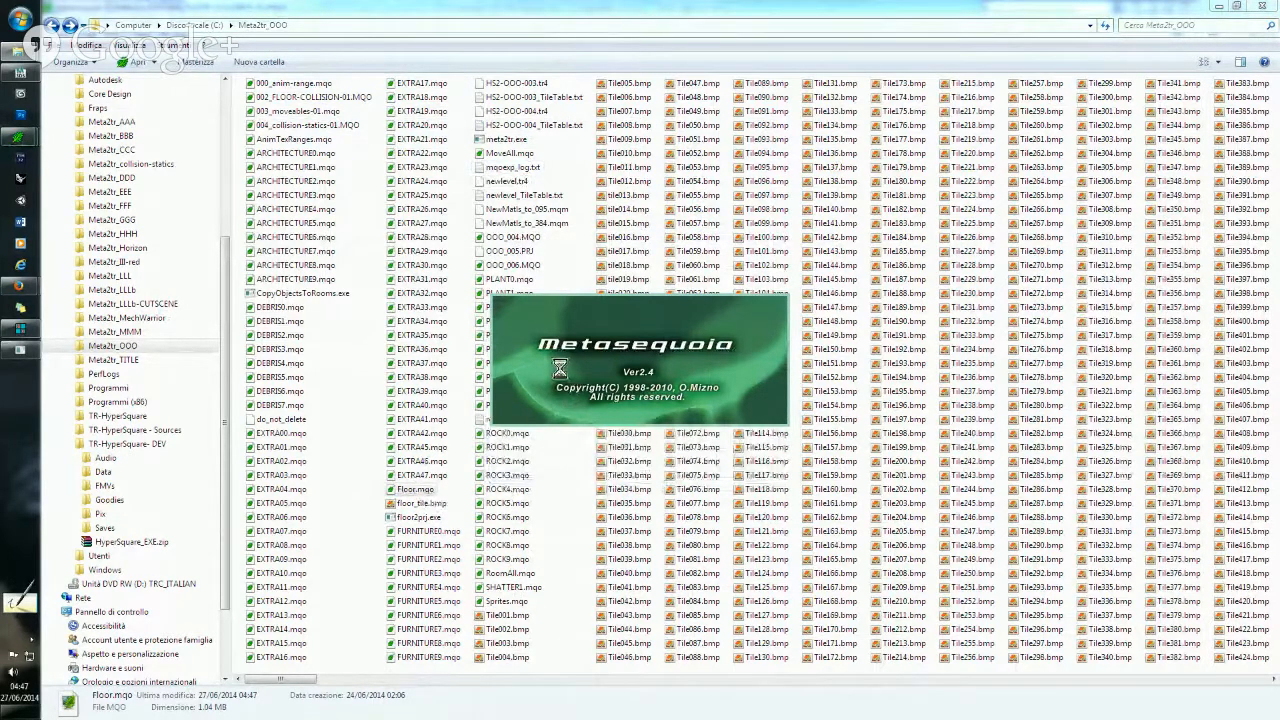
mouse_move(20, 137)
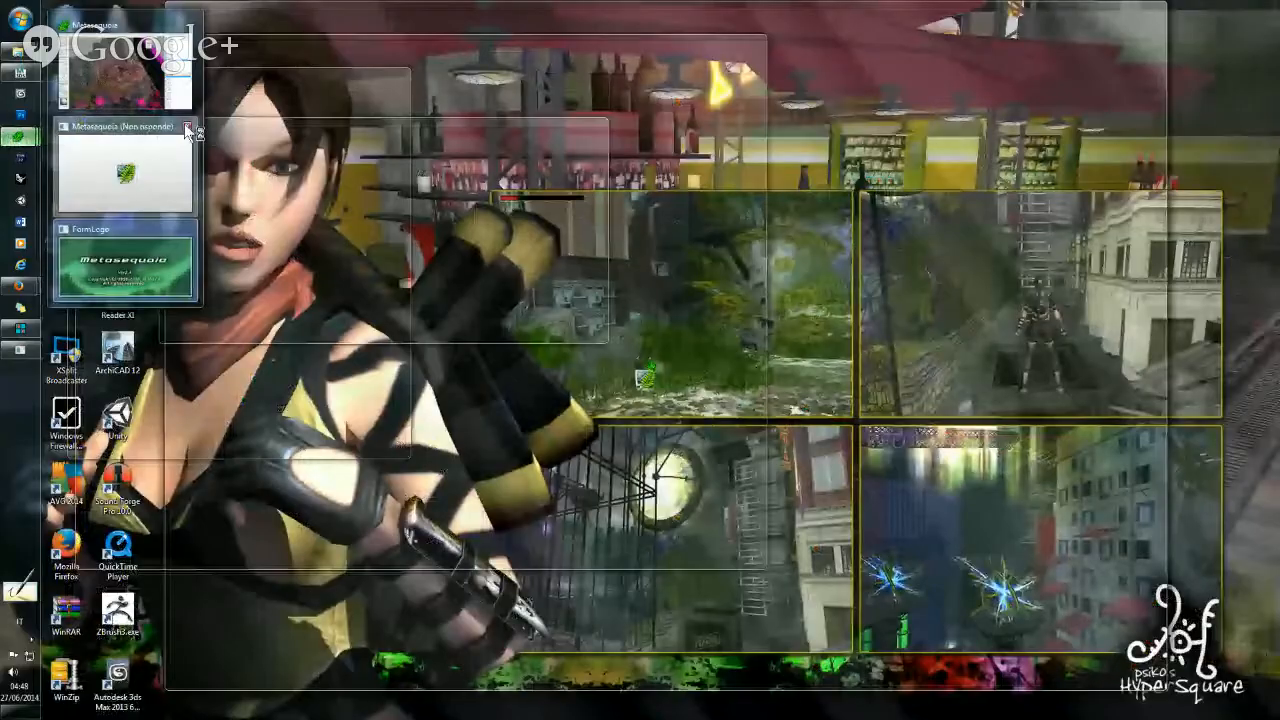
click(118, 158)
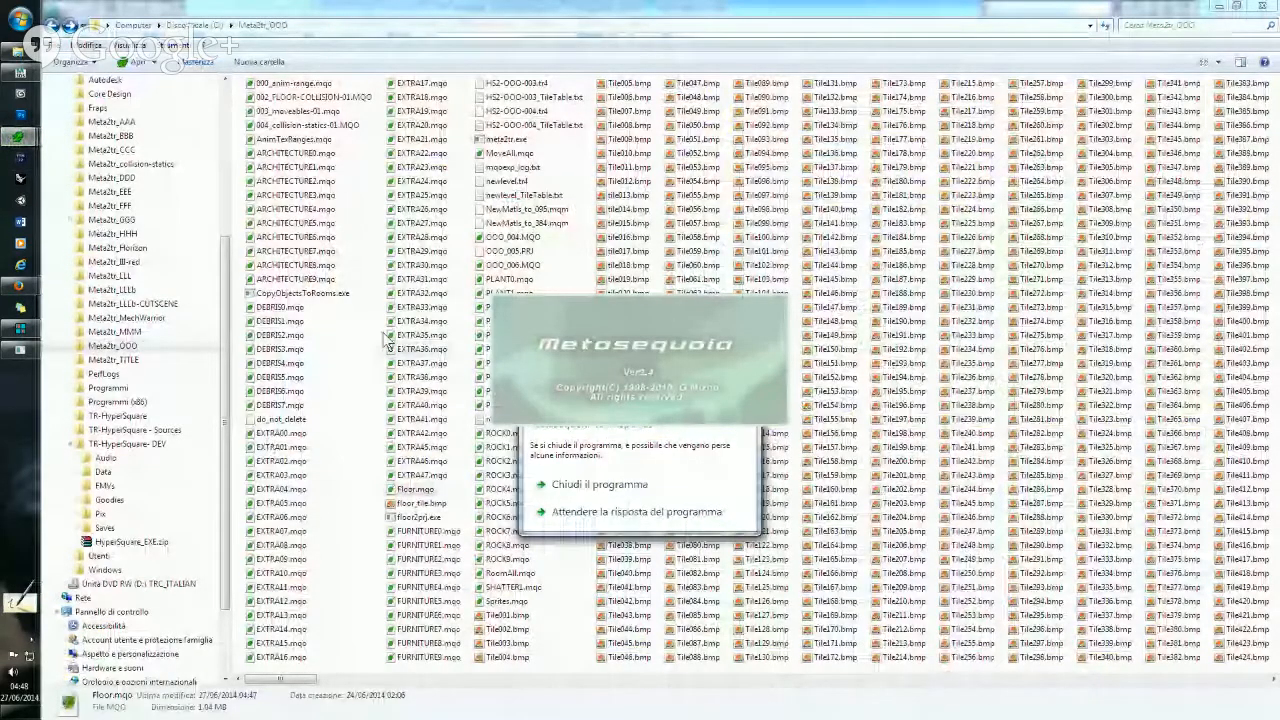
click(599, 484)
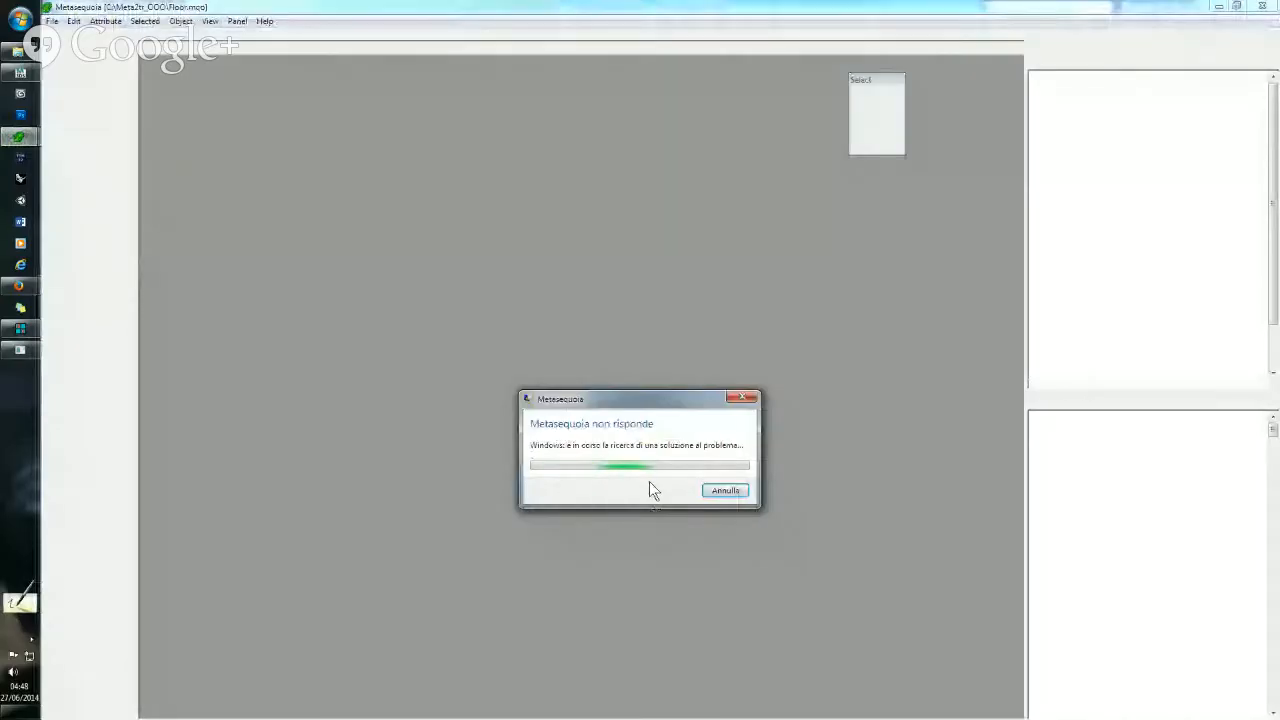
click(724, 491)
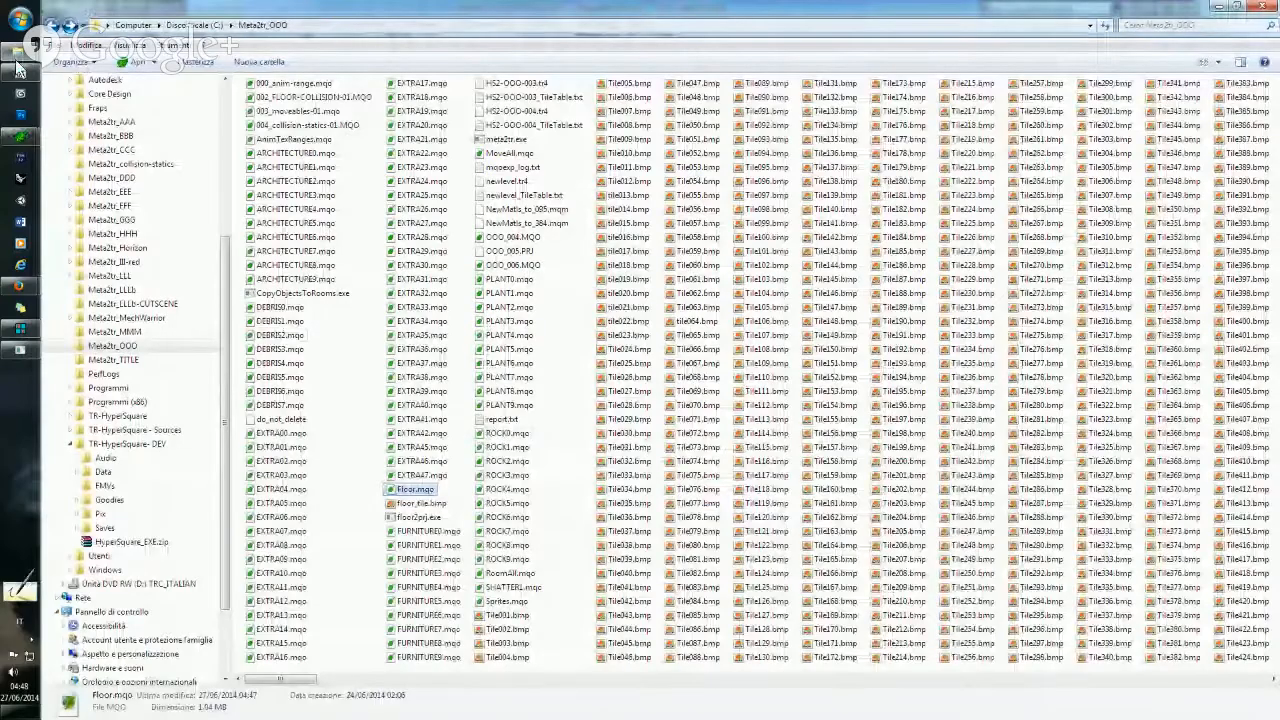
- Open Floor.mqo in Metasequoia again and inspect its floor and ceiling collision meshes
double_click(420, 490)
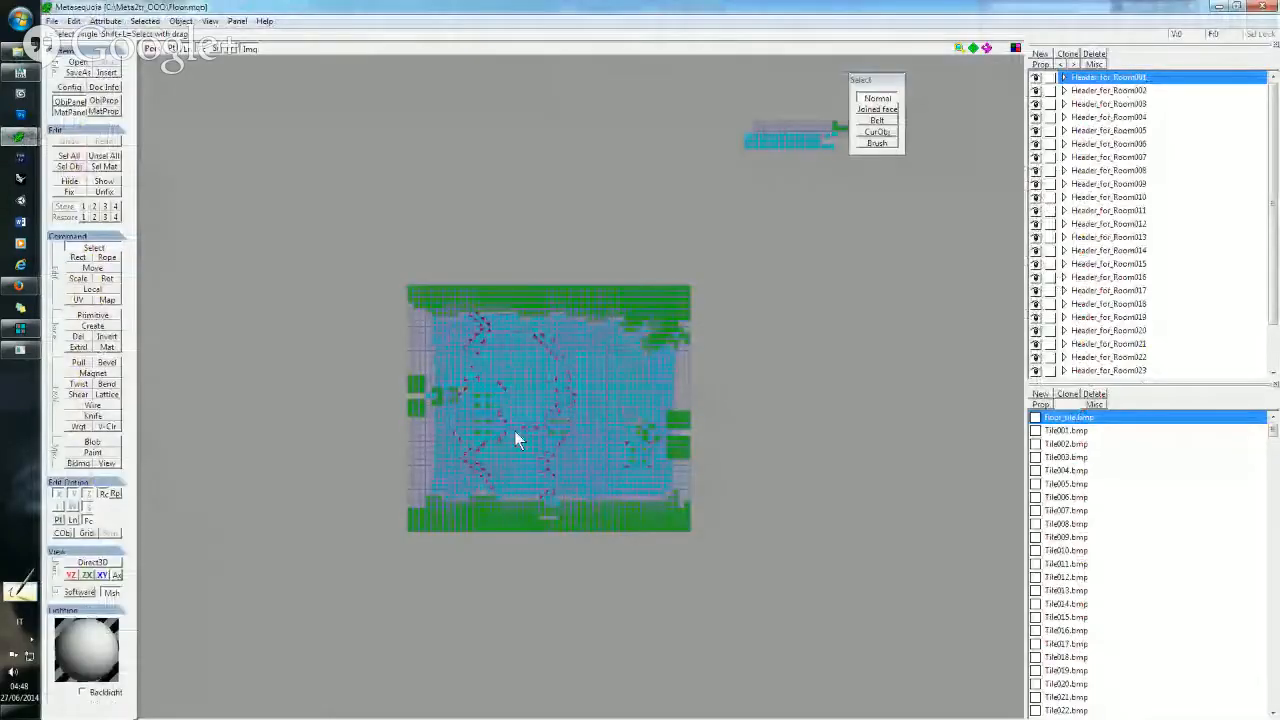
mouse_move(514, 430)
right_down()
mouse_move(497, 375)
mouse_move(531, 362)
mouse_move(437, 417)
mouse_move(440, 371)
mouse_move(528, 376)
mouse_move(537, 349)
mouse_move(463, 480)
mouse_move(528, 440)
right_up()
scroll(524, 430, up, 8)
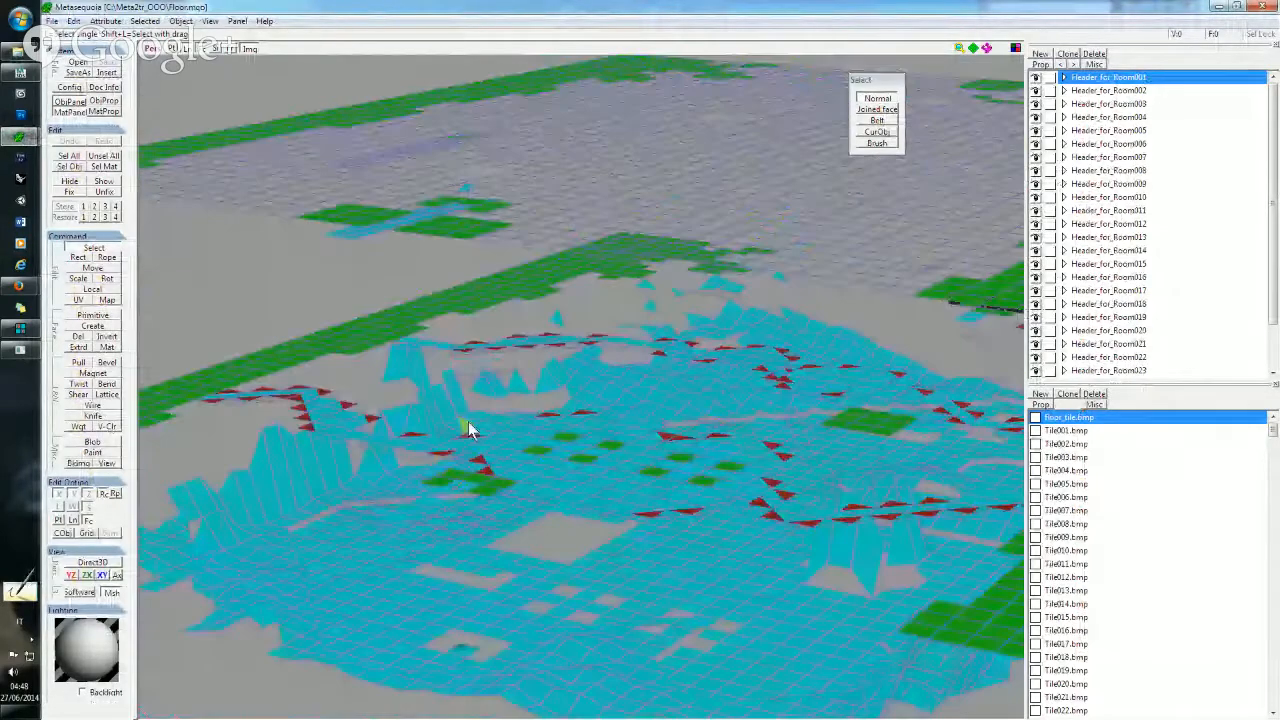
right_drag(470, 430, 628, 346)
scroll(431, 167, down, 8)
right_drag(581, 303, 437, 206)
- Save the Floor.mqo document as 002_FLOOR-COLLISION-01.MQO in Meta2tr_OOO, replacing the existing file
click(52, 21)
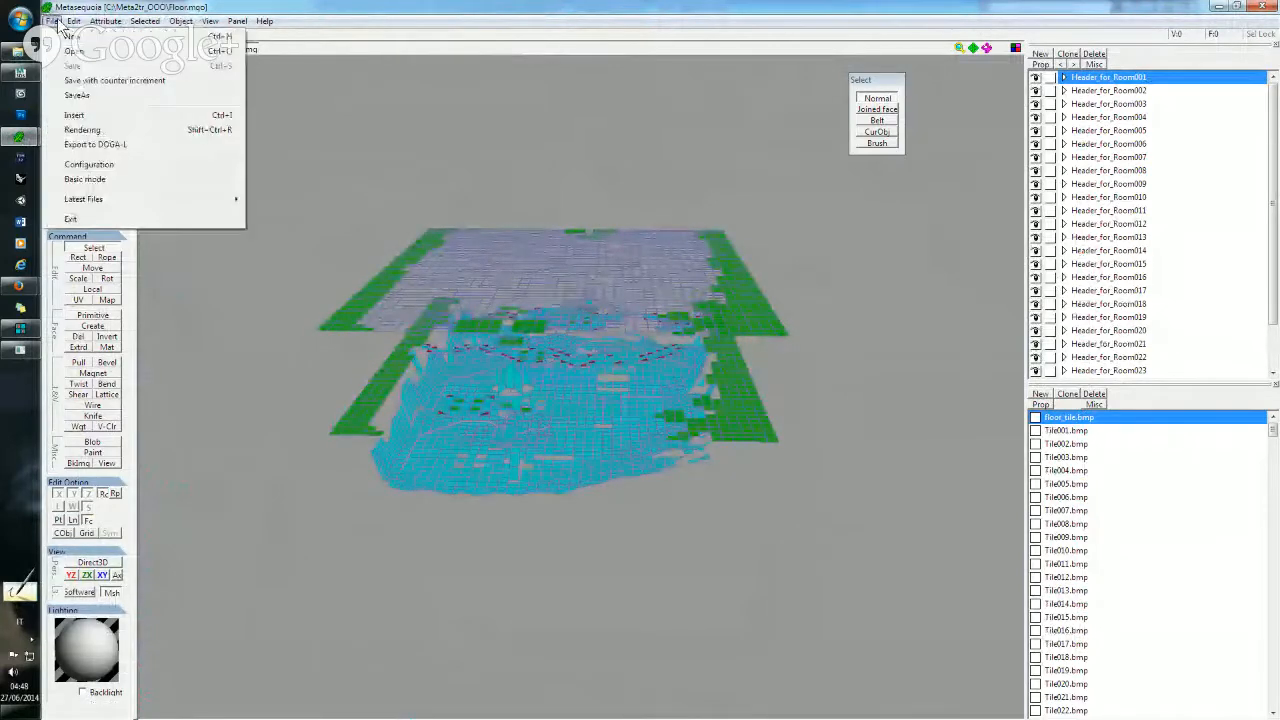
click(80, 95)
click(628, 232)
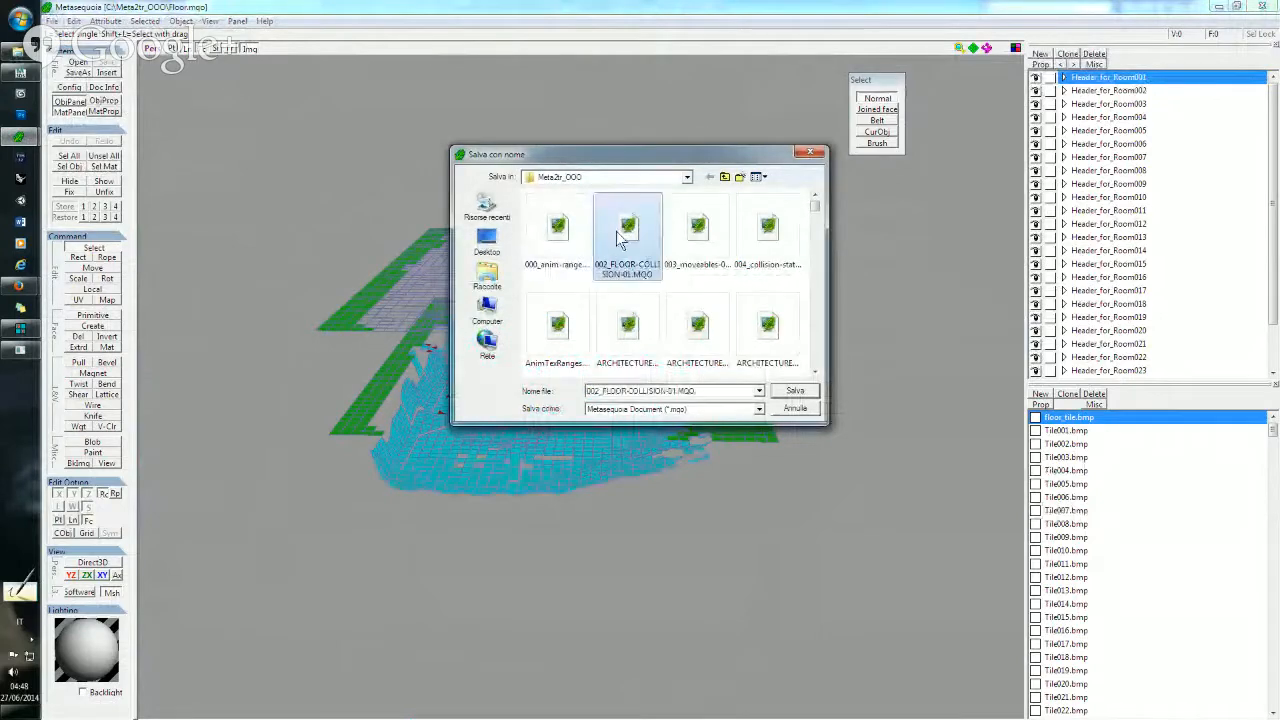
double_click(628, 232)
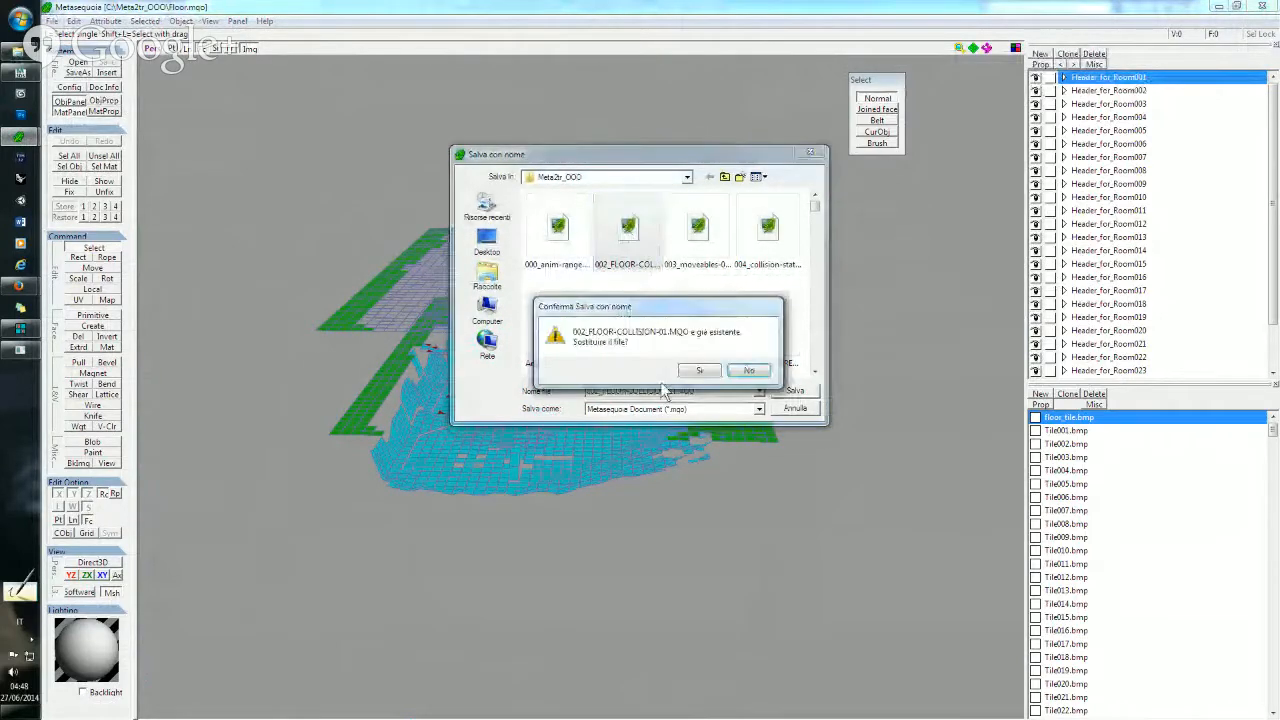
click(699, 371)
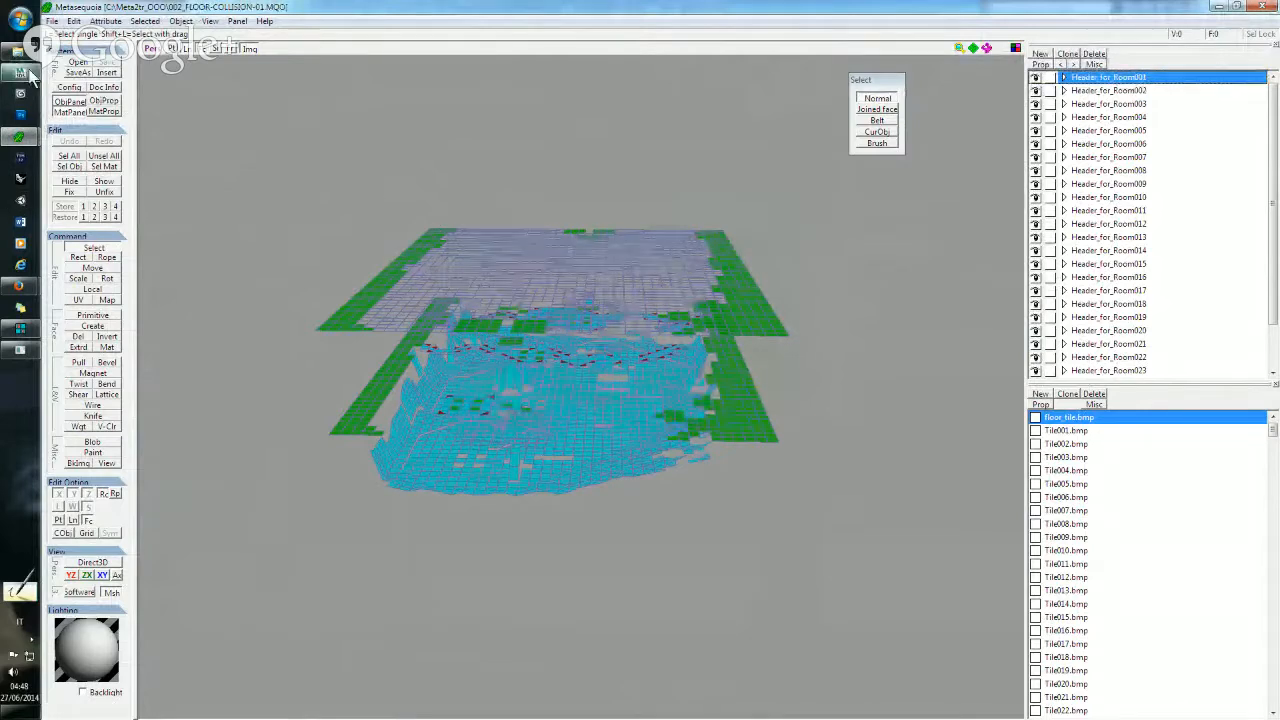
- In the Meta2tr_OOO folder, run floor2prj.exe on 002_FLOOR-COLLISION-01.MQO and OOO_005.PRJ, importing Monkey, Ladder, Death and Box settings too
mouse_move(30, 58)
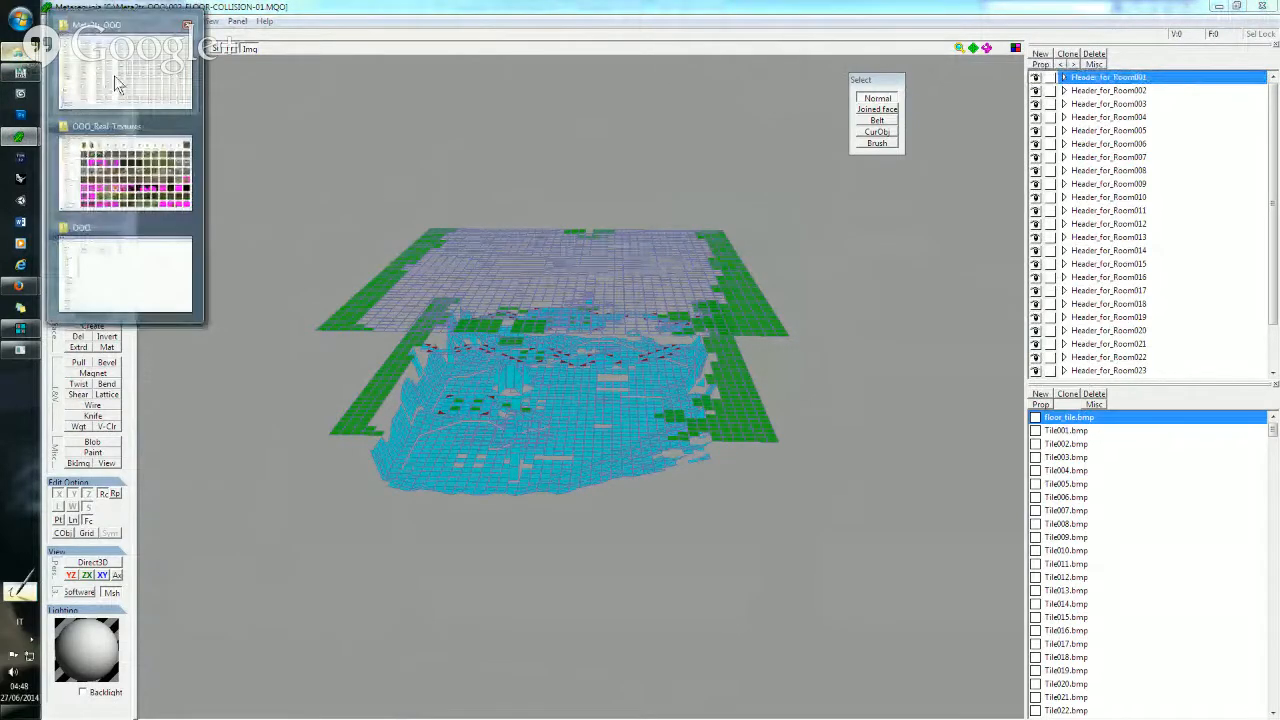
mouse_move(114, 75)
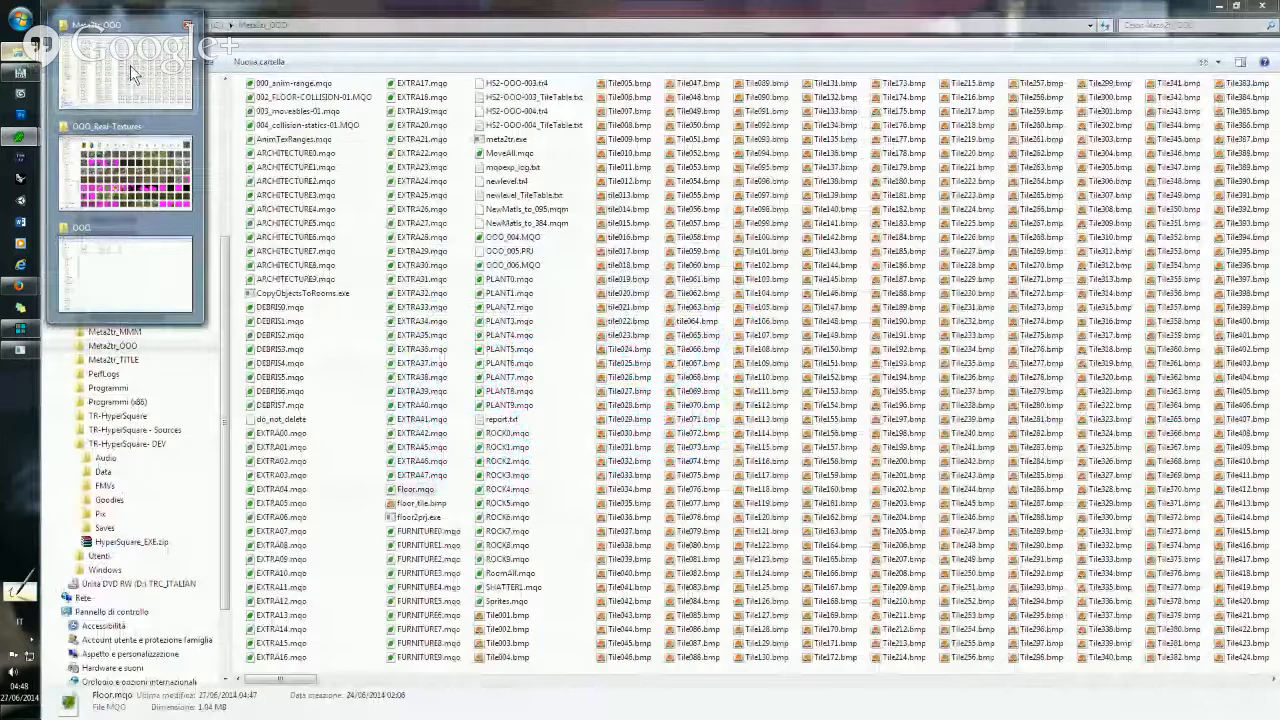
click(130, 65)
click(318, 99)
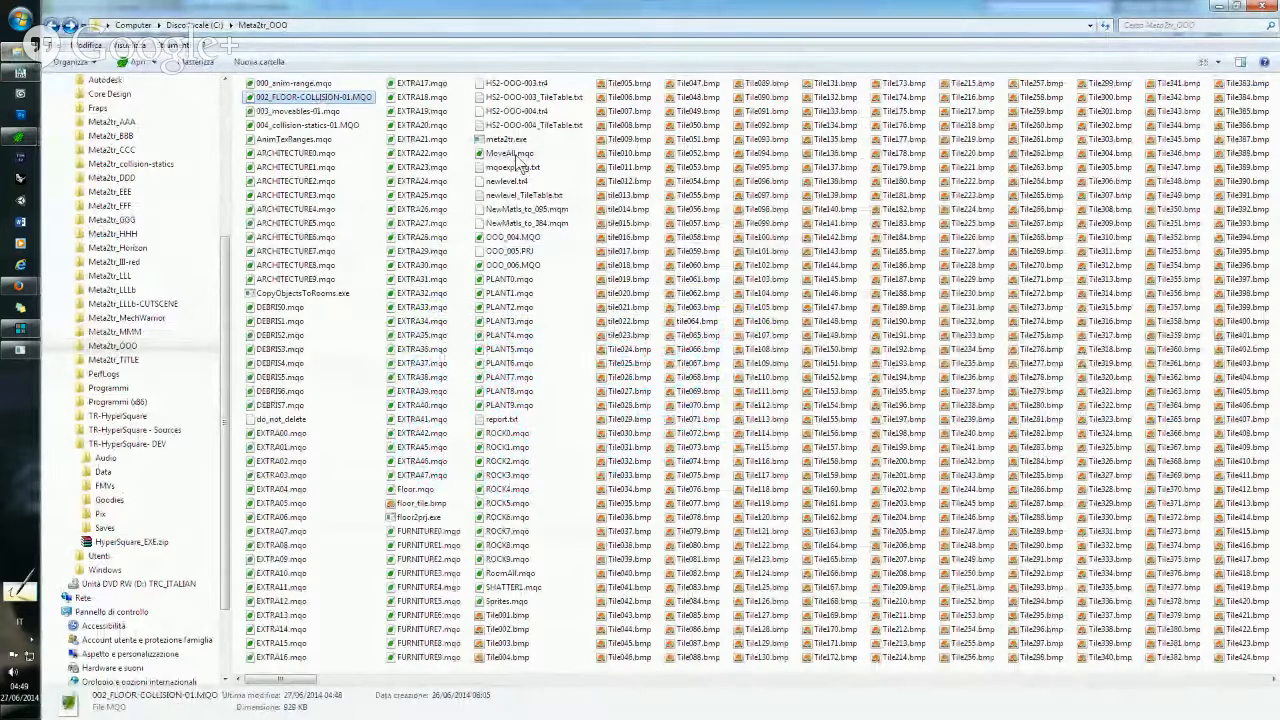
ctrl+click(482, 252)
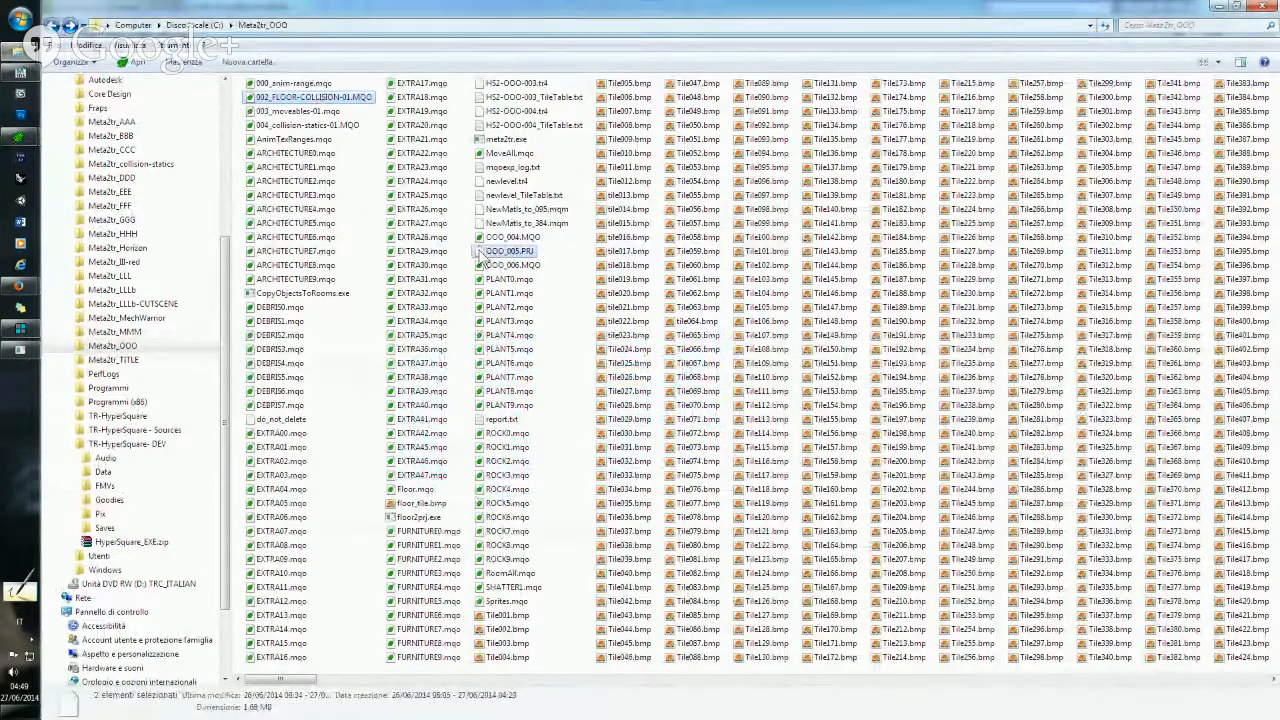
drag(482, 255, 432, 513)
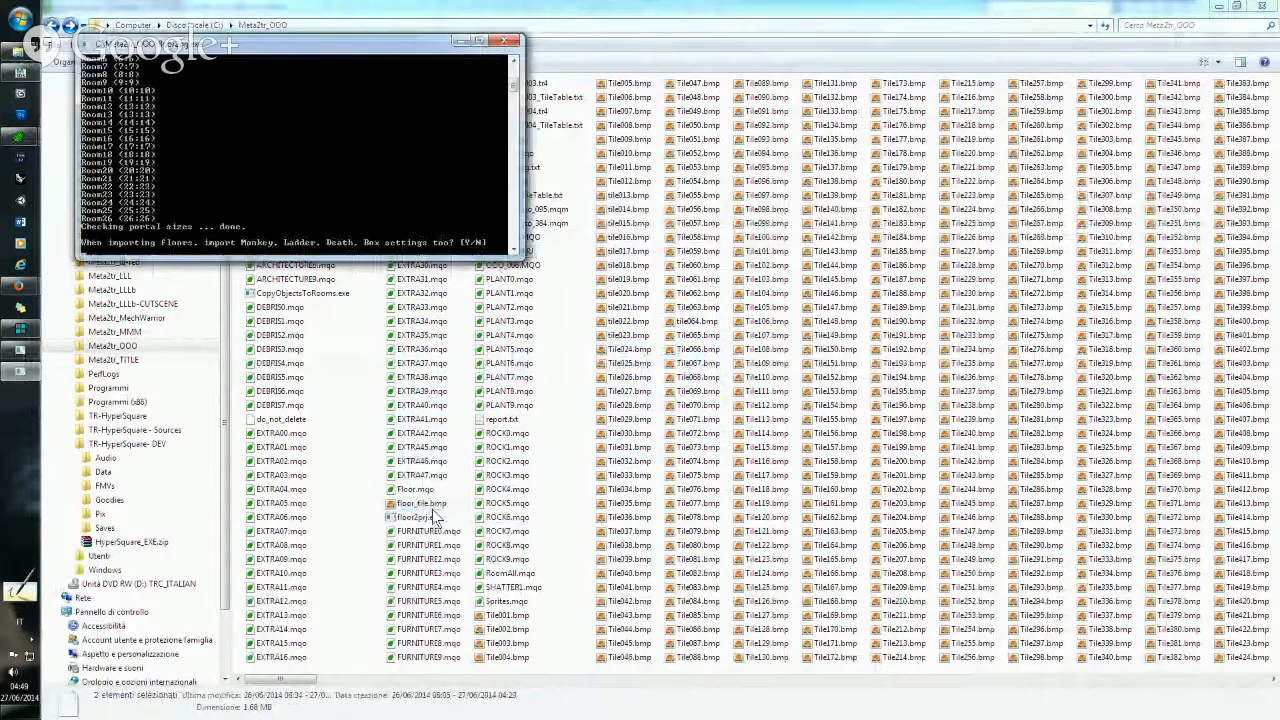
key(y)
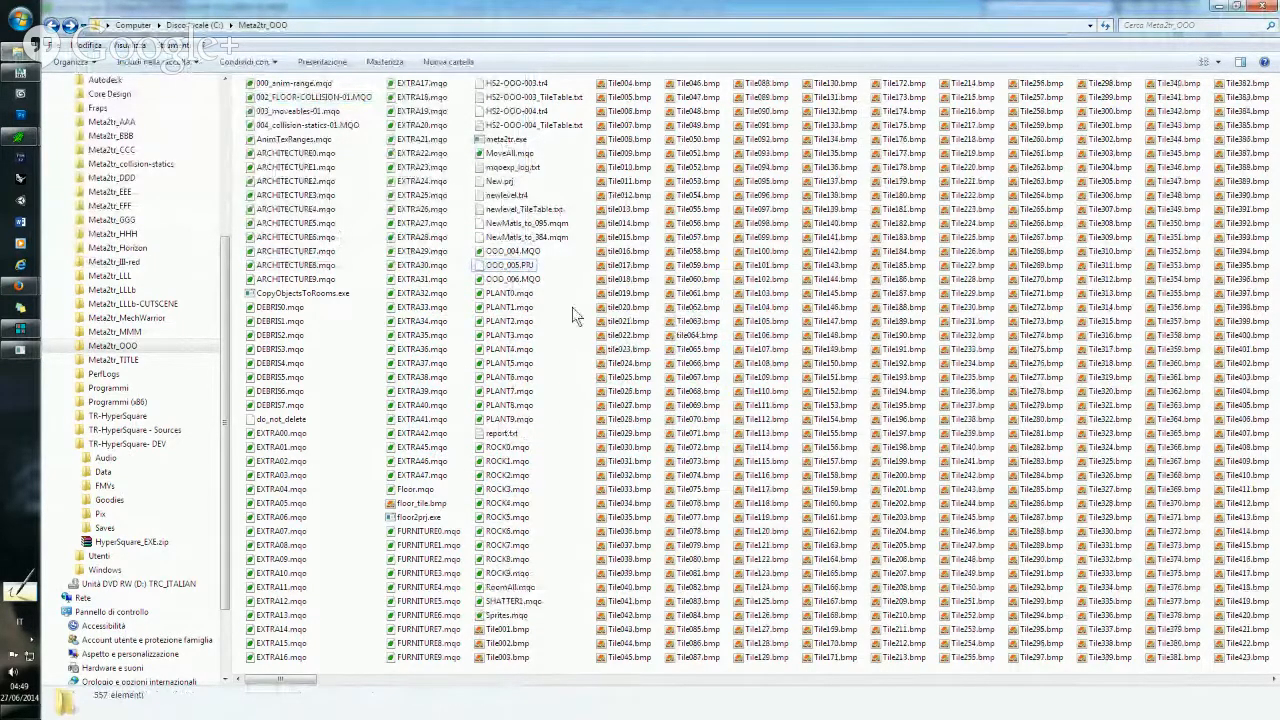
click(500, 183)
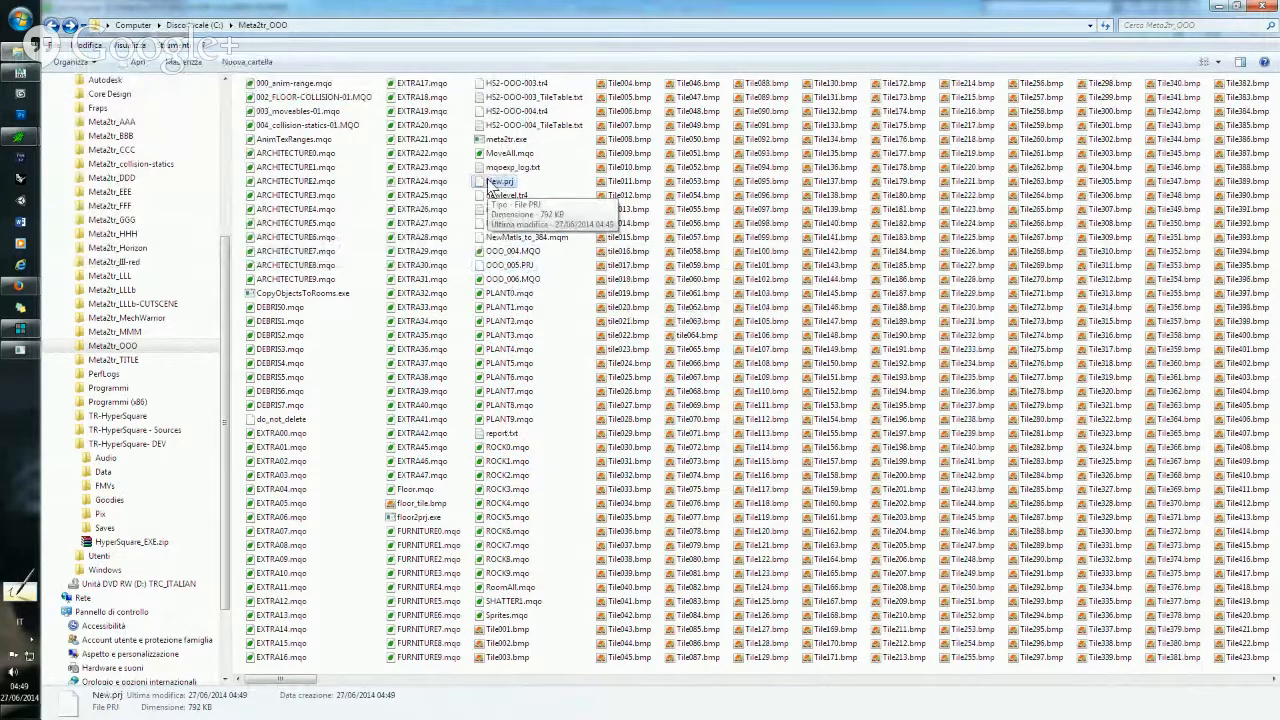
click(560, 190)
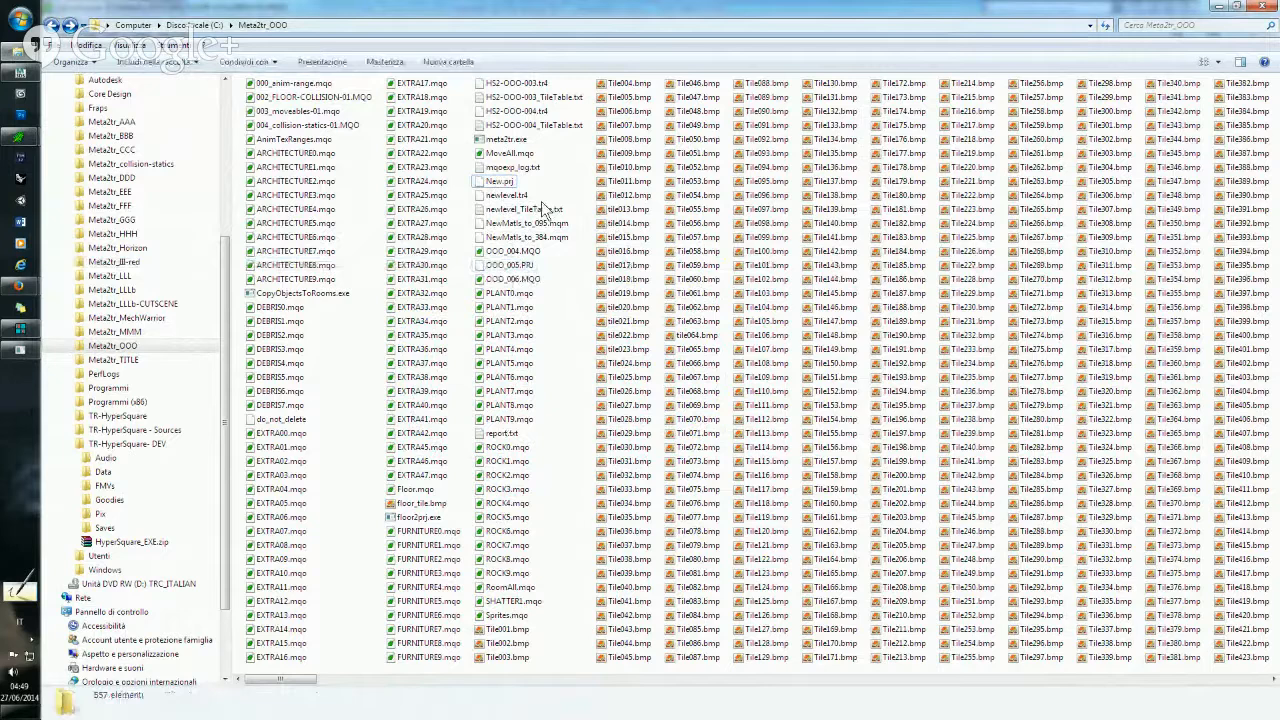
click(423, 518)
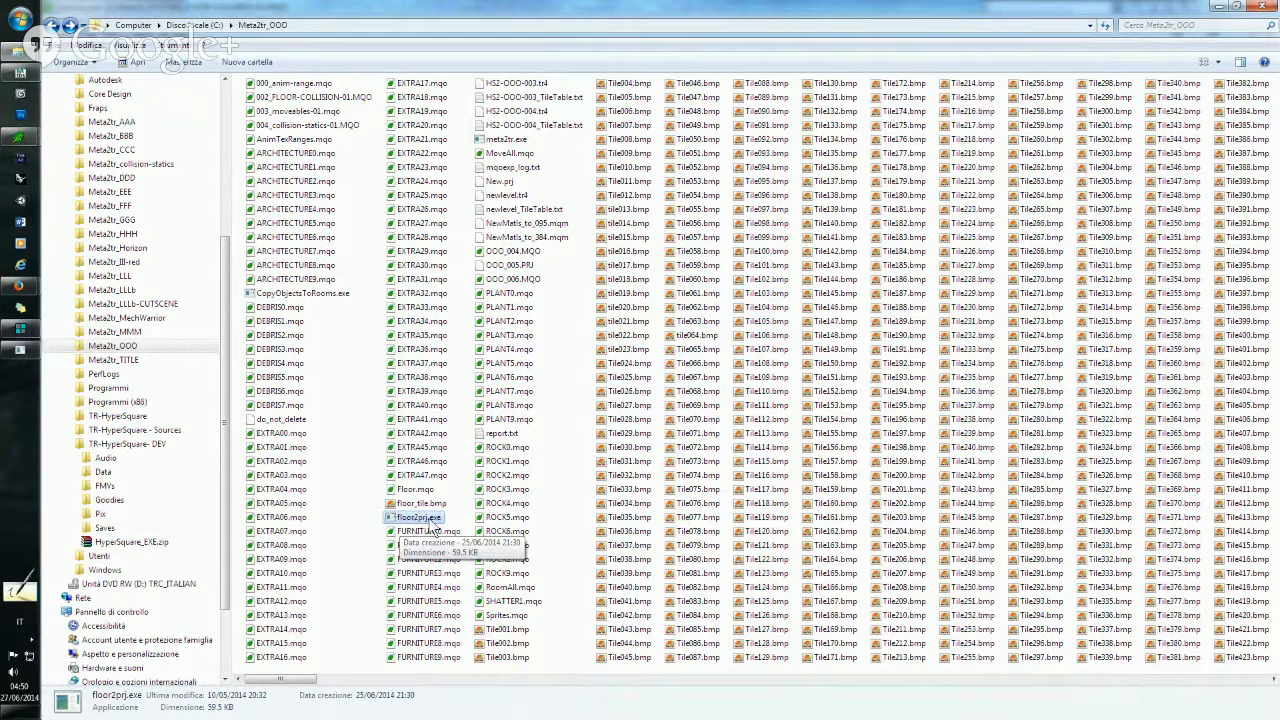
click(565, 425)
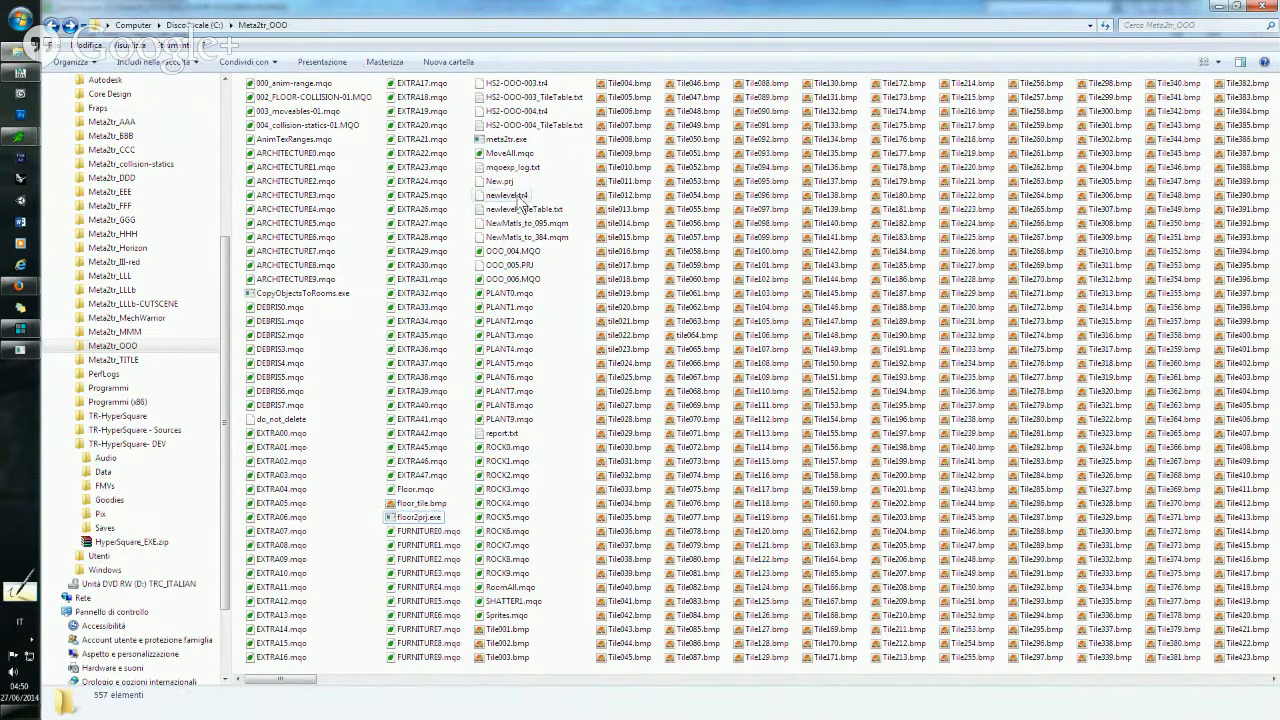
- Copy New.prj from the Meta2tr_OOO folder into the HyperSquare-PRJ\OOO project folder
click(497, 181)
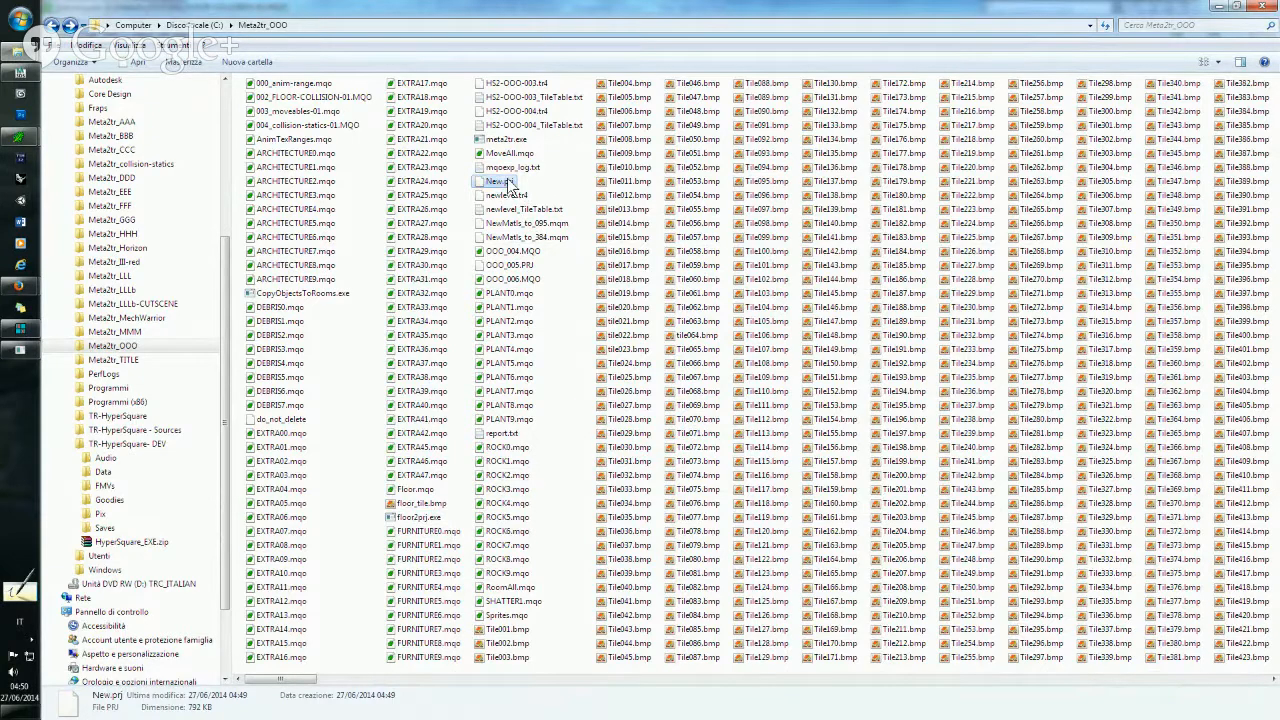
mouse_move(20, 72)
click(145, 275)
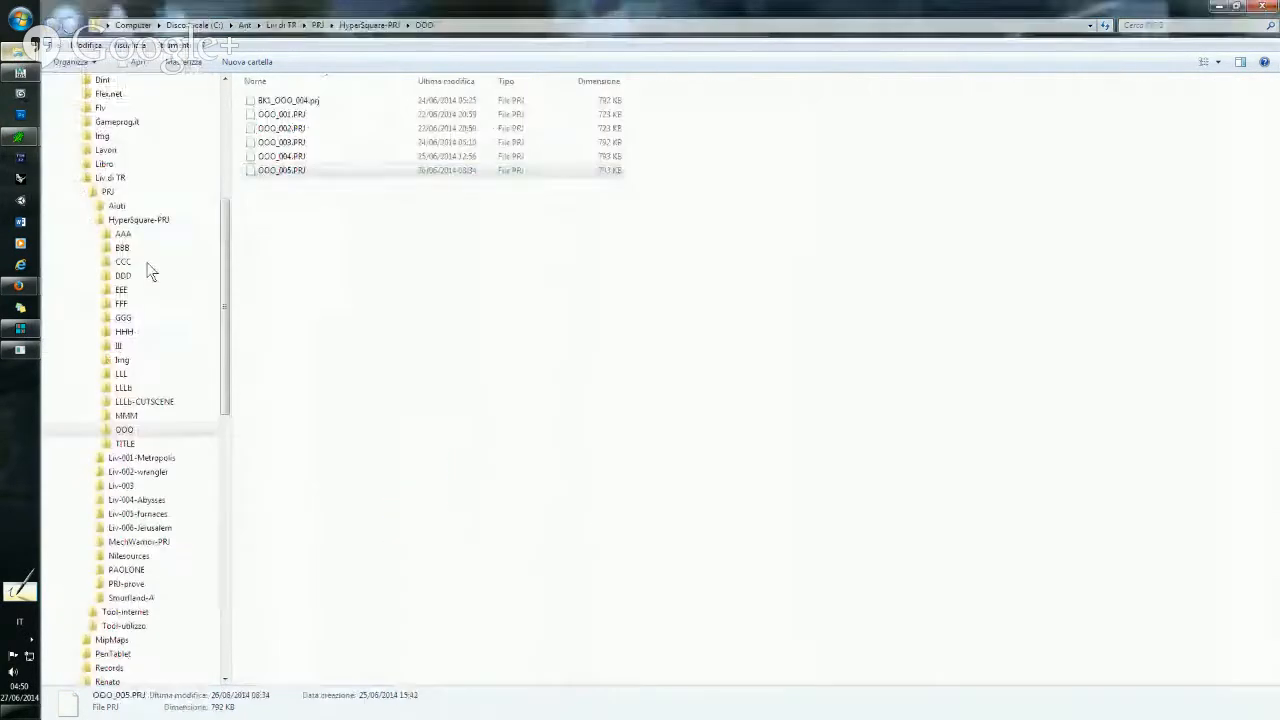
click(465, 325)
key(ctrl+v)
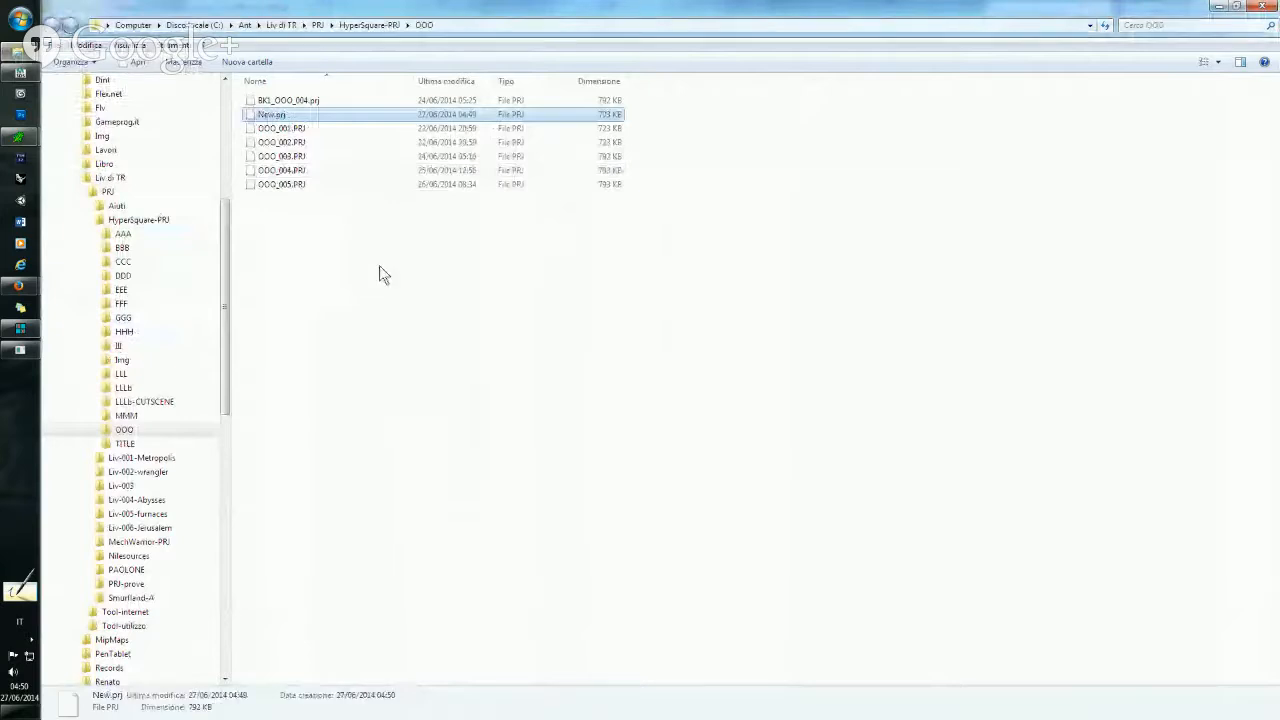
click(379, 266)
- Switch to the NGLE level editor and load New.prj from the OOO project folder
click(20, 328)
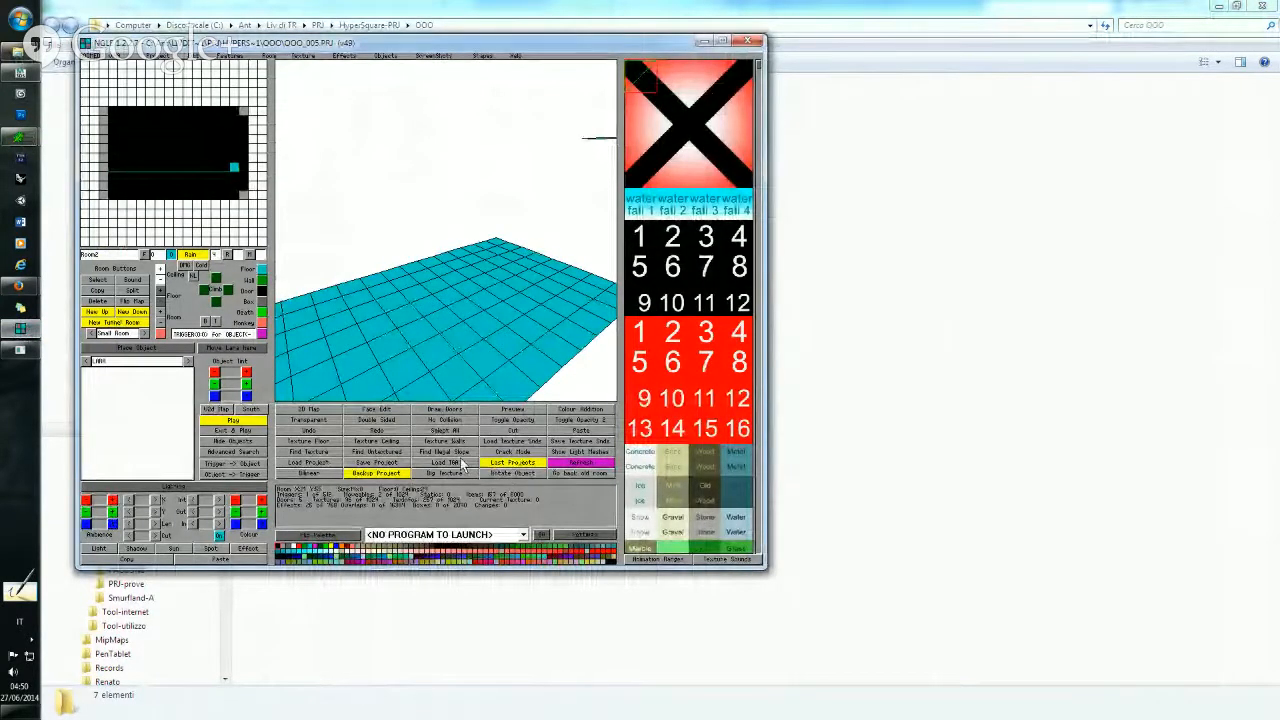
click(329, 462)
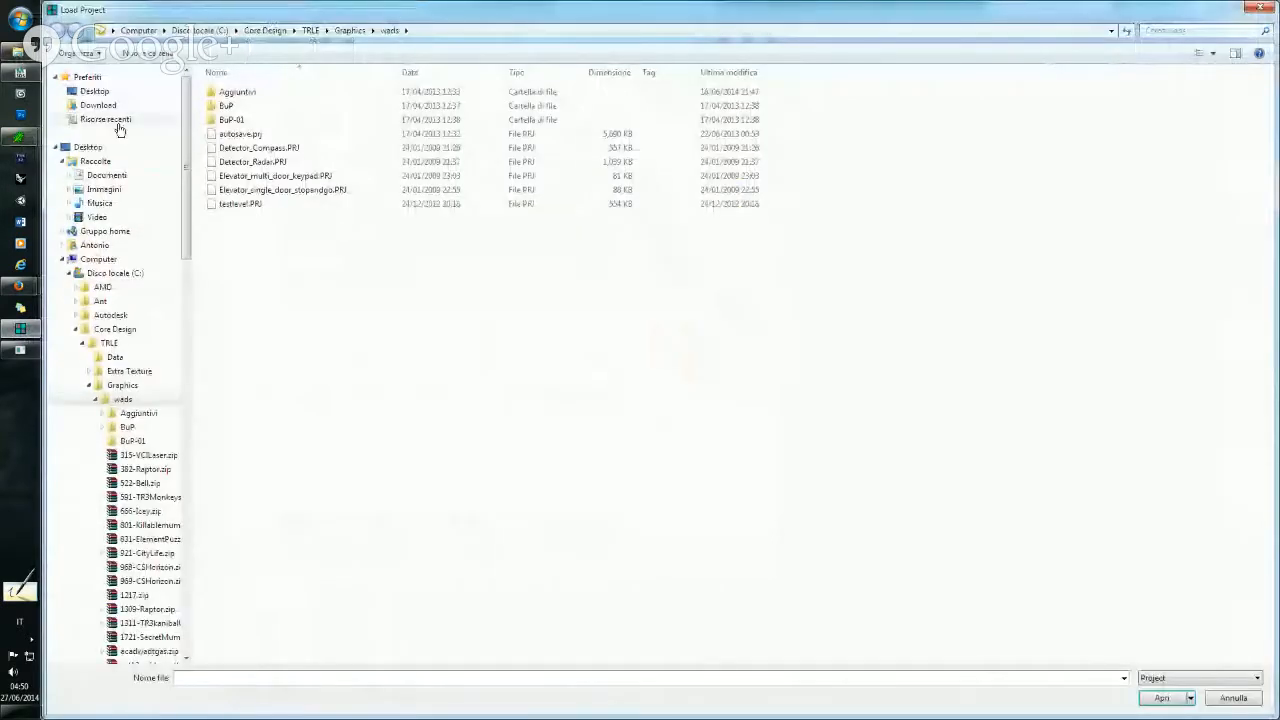
click(110, 120)
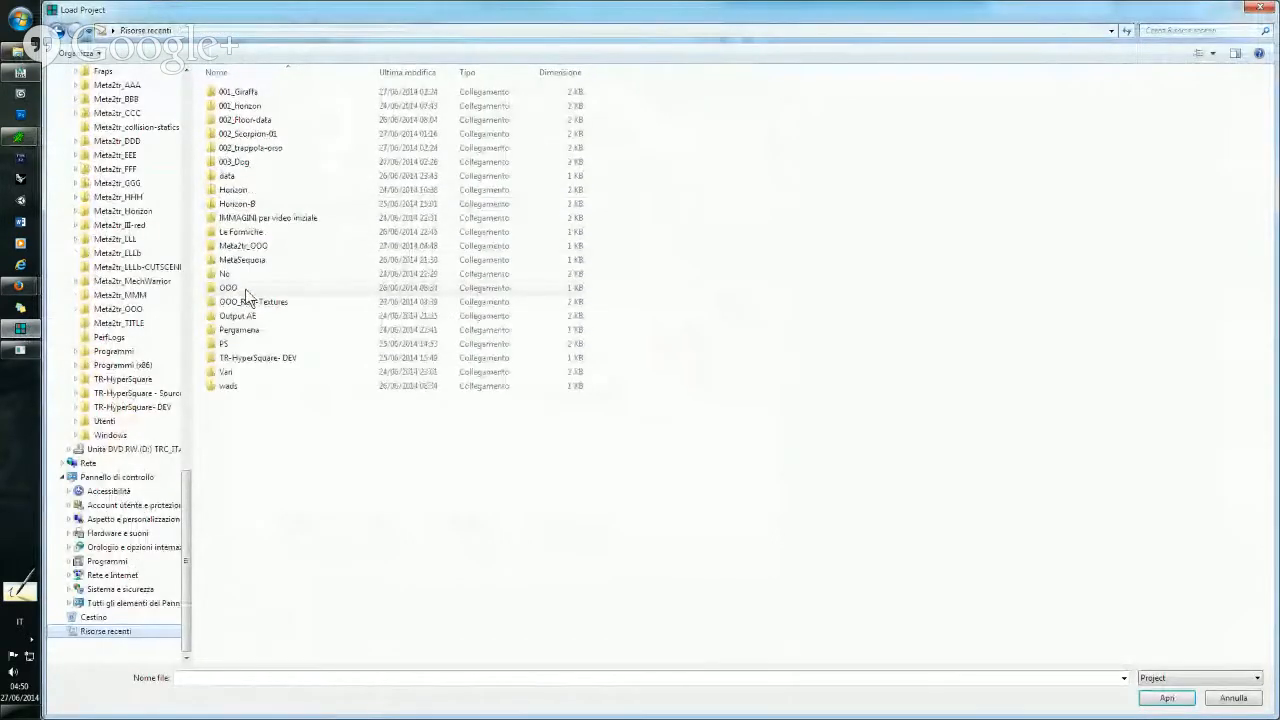
click(238, 346)
double_click(232, 345)
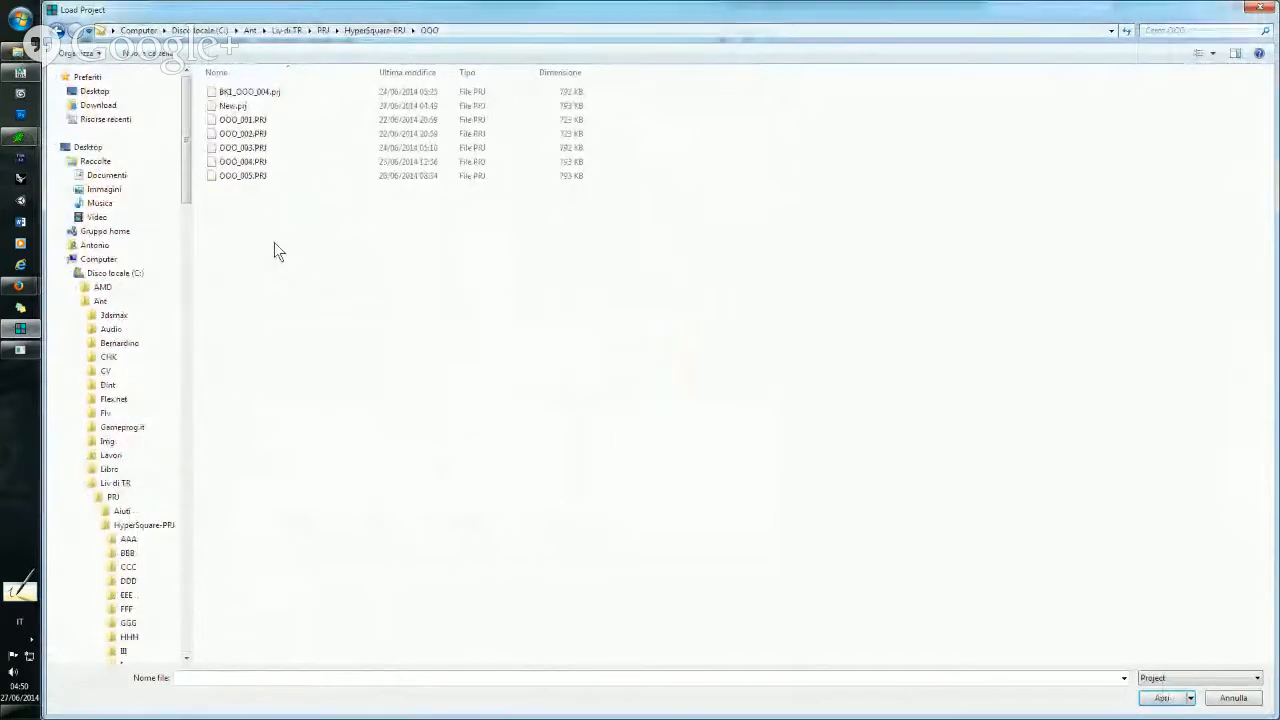
double_click(233, 107)
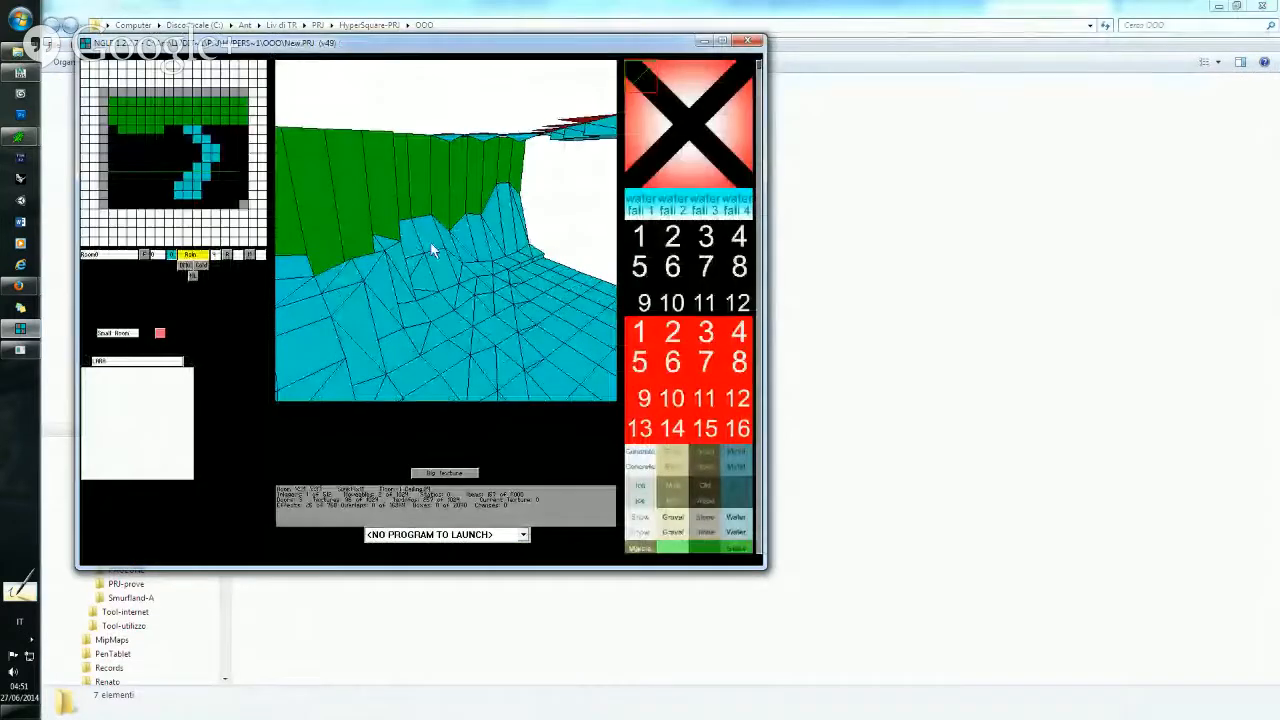
- Examine the imported floor, wall and ceiling geometry of the first room in NGLE from several angles
right_drag(456, 220, 412, 245)
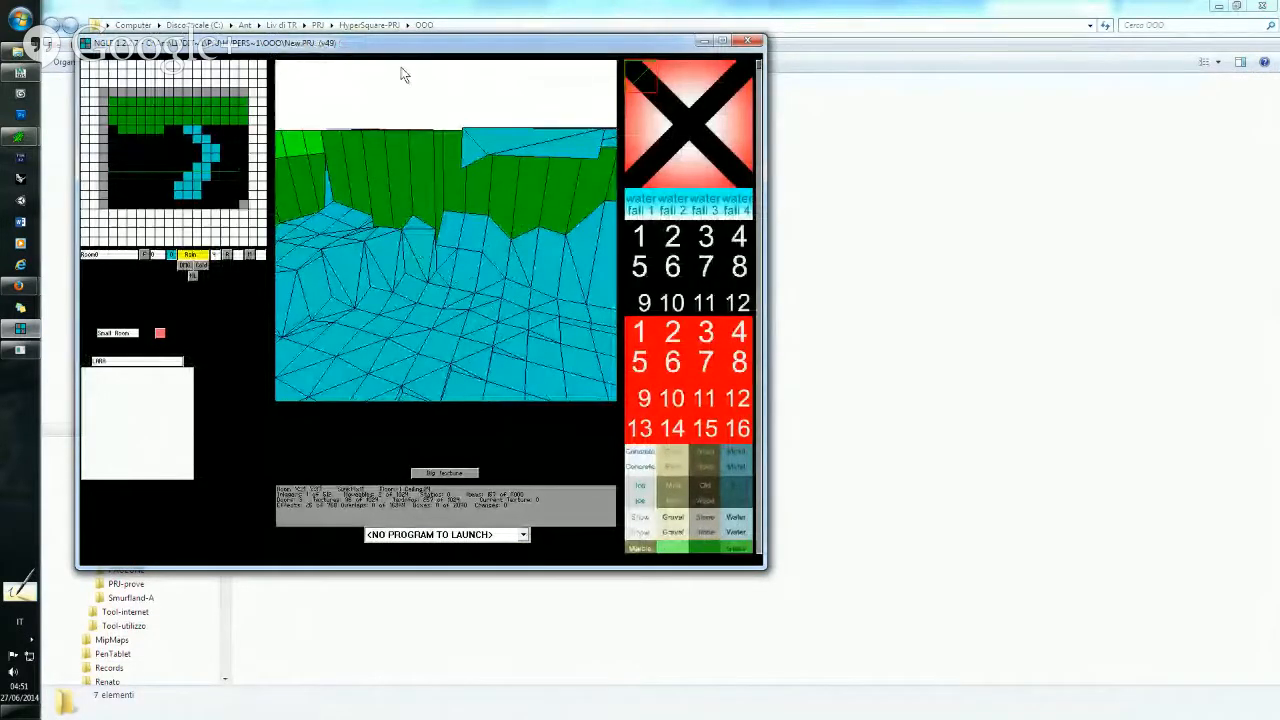
mouse_move(407, 56)
drag(463, 53, 512, 97)
right_drag(490, 140, 84, 318)
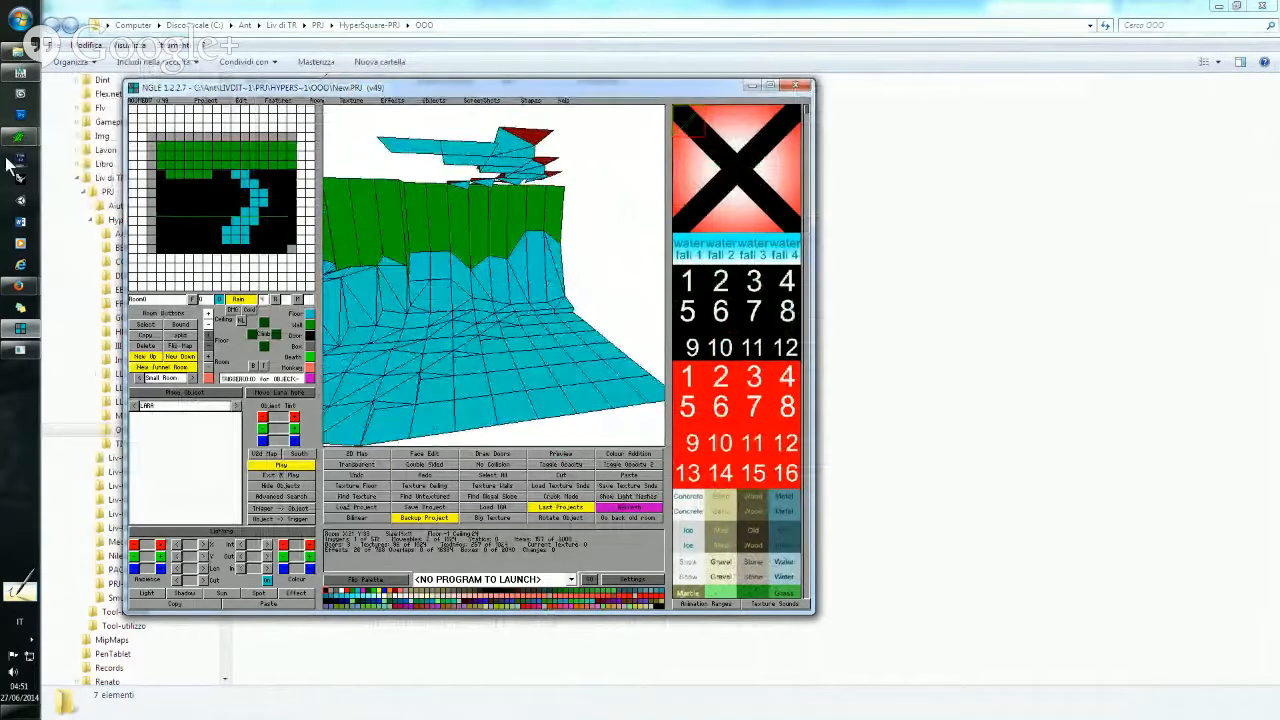
- Switch to Metasequoia, close the OOO_006.MQO document and bring up 002_FLOOR-COLLISION-01.MQO
mouse_move(20, 137)
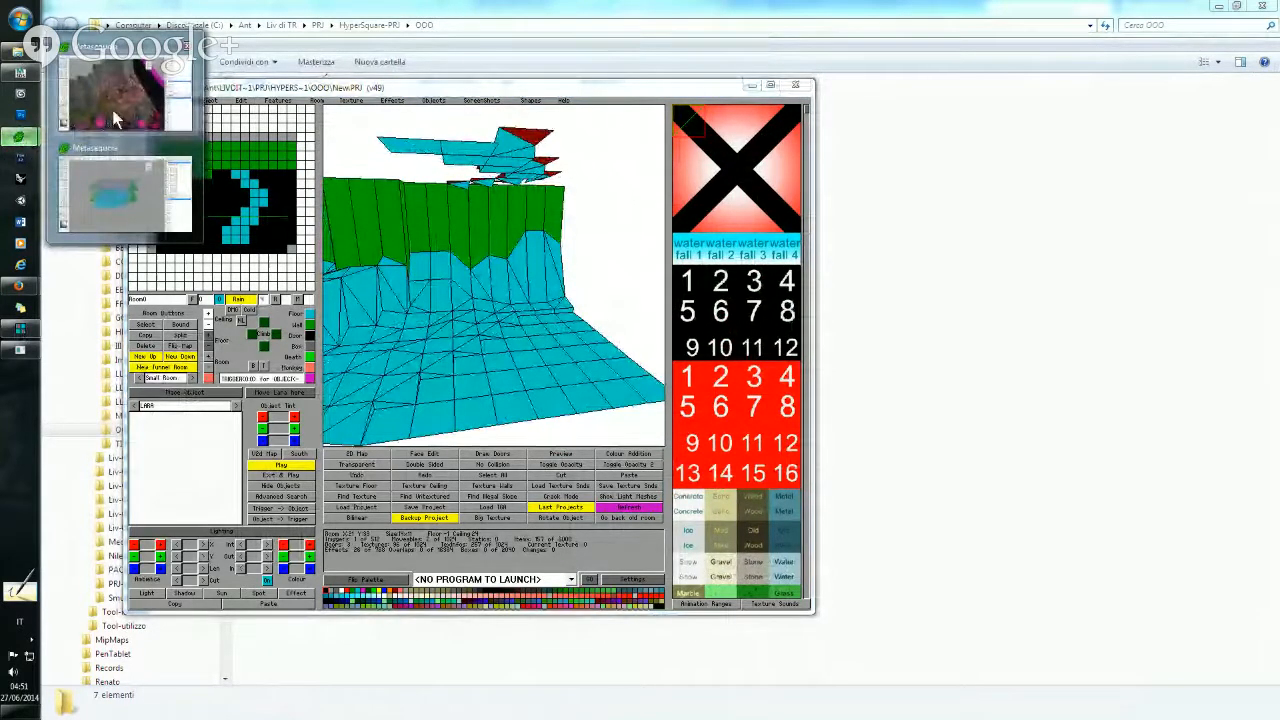
mouse_move(113, 120)
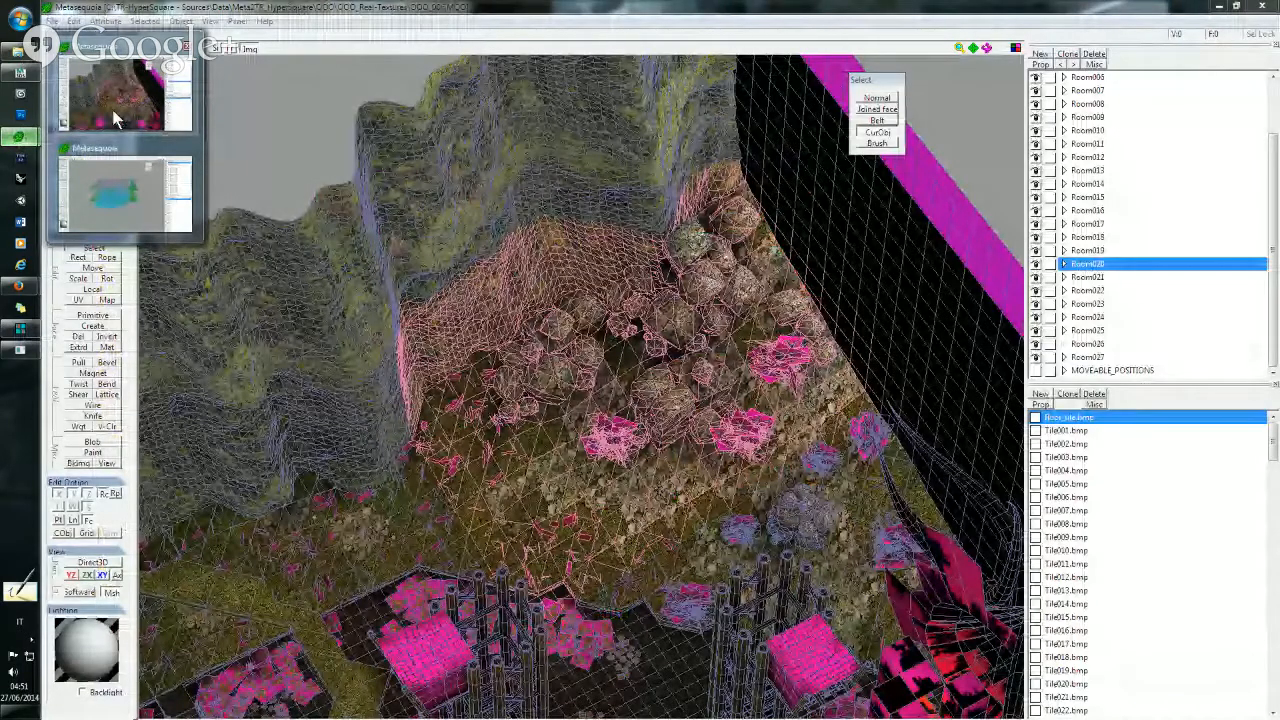
click(113, 120)
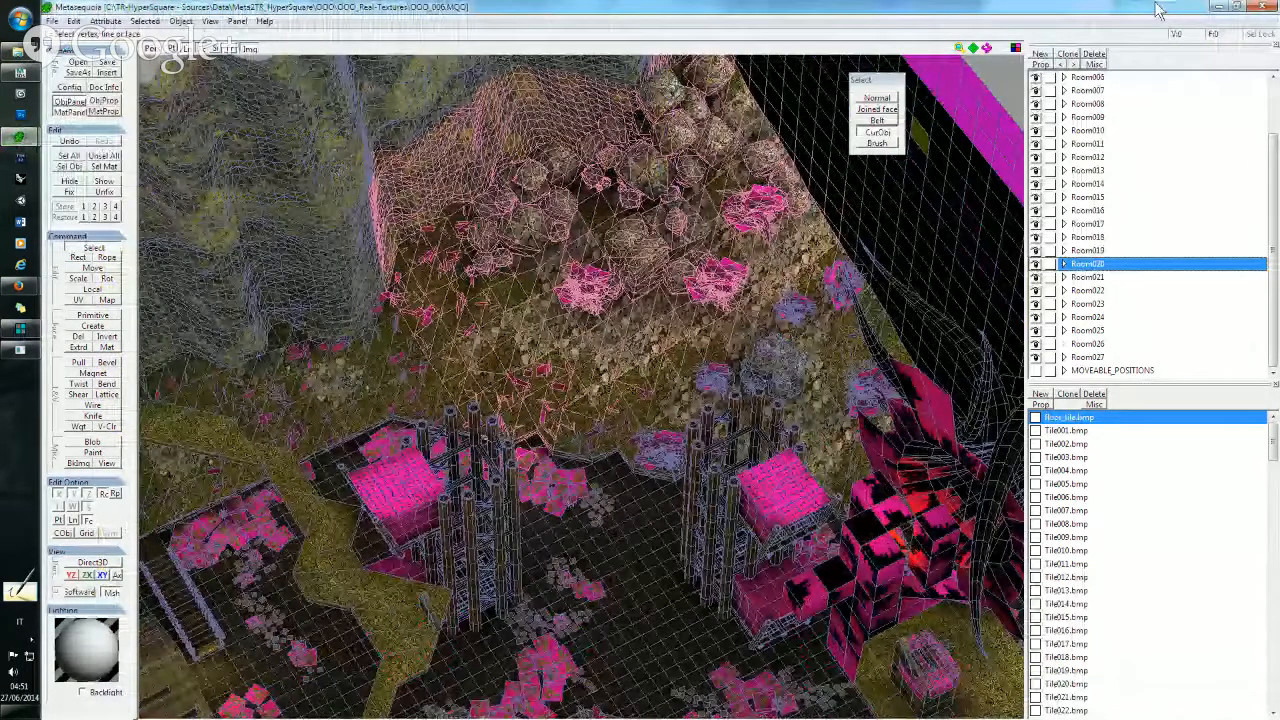
click(1262, 6)
click(673, 412)
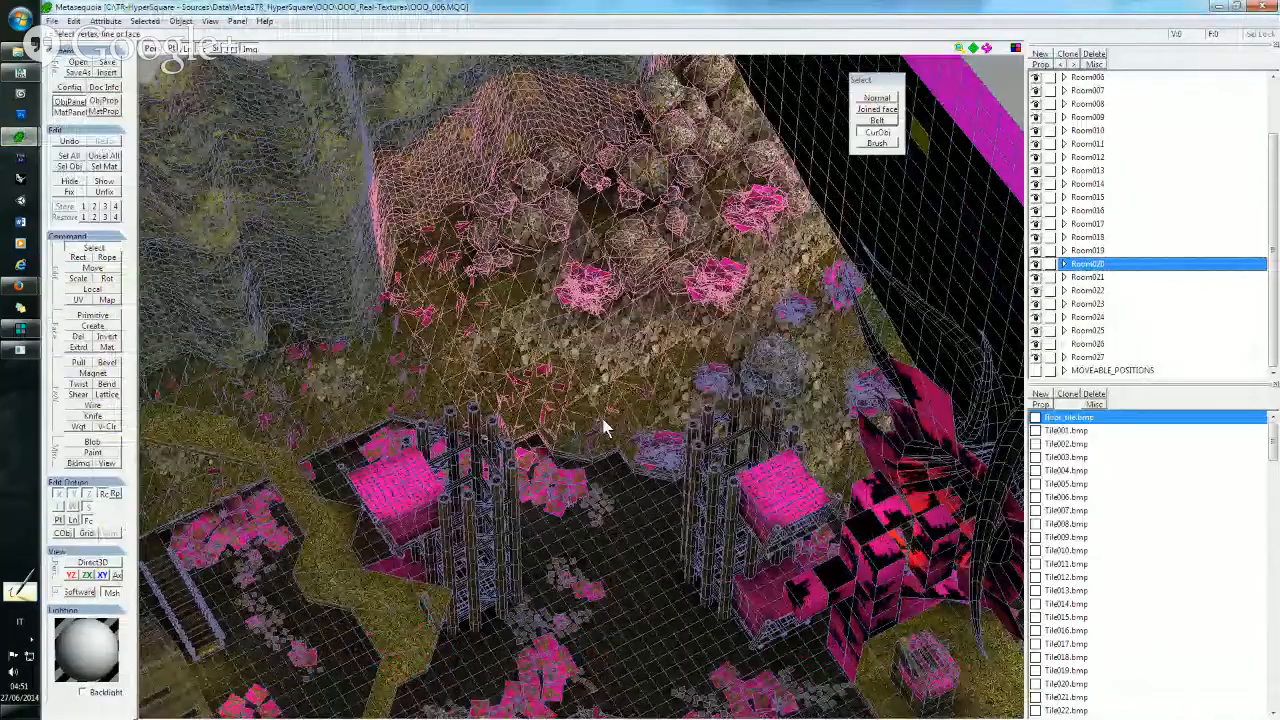
click(17, 144)
- Examine the floor collision mesh up close around the raised outer edge and the nearby green and red tiles
right_drag(529, 323, 513, 338)
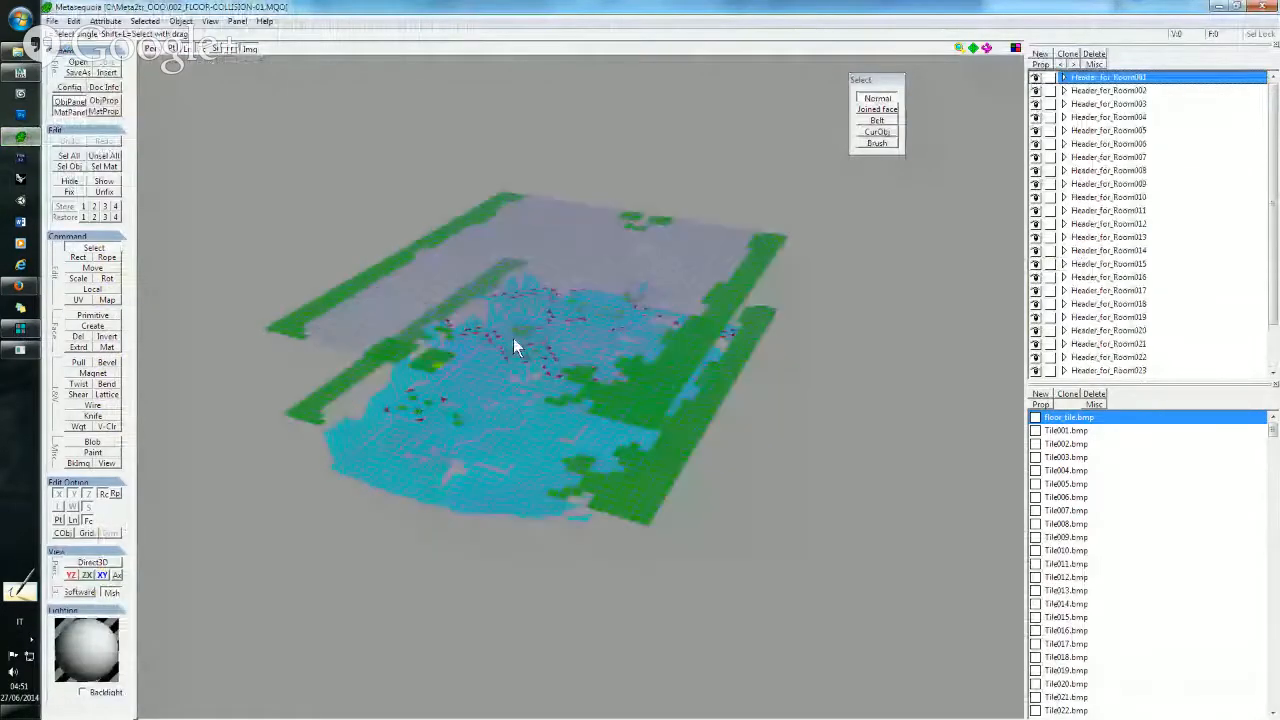
middle_drag(513, 338, 648, 272)
scroll(560, 240, up, 6)
middle_drag(580, 320, 526, 494)
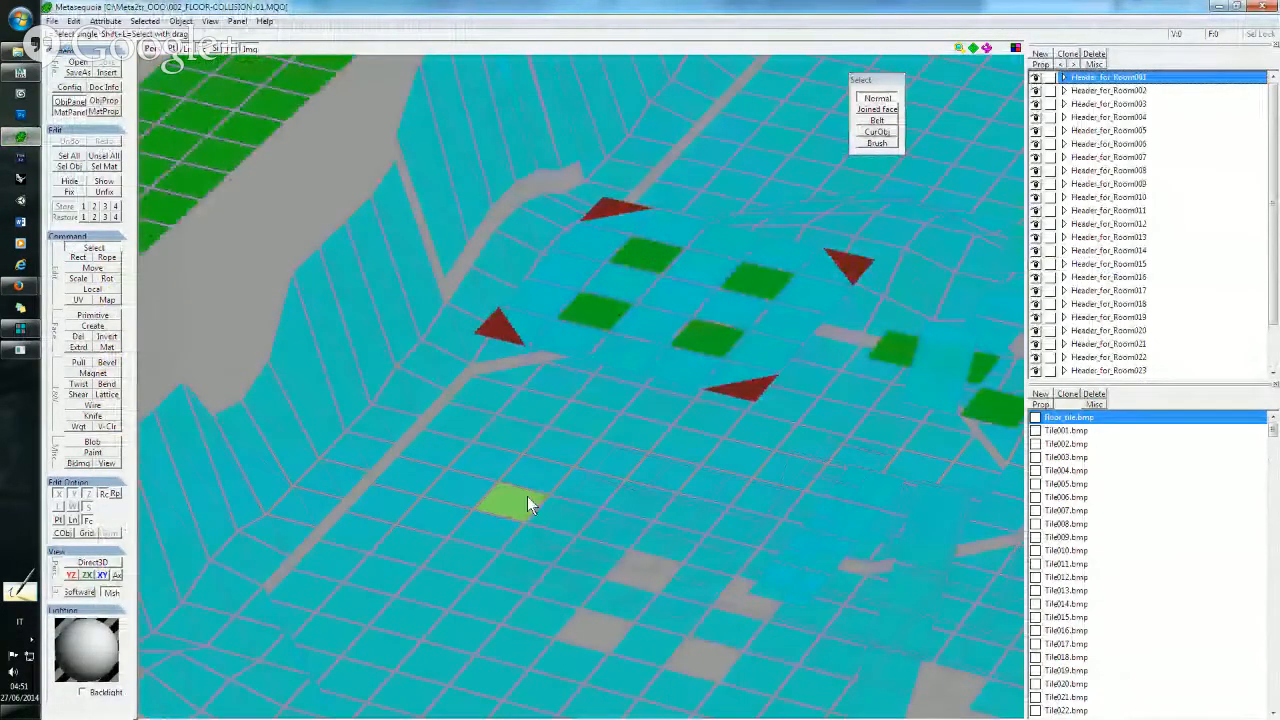
right_drag(526, 494, 545, 482)
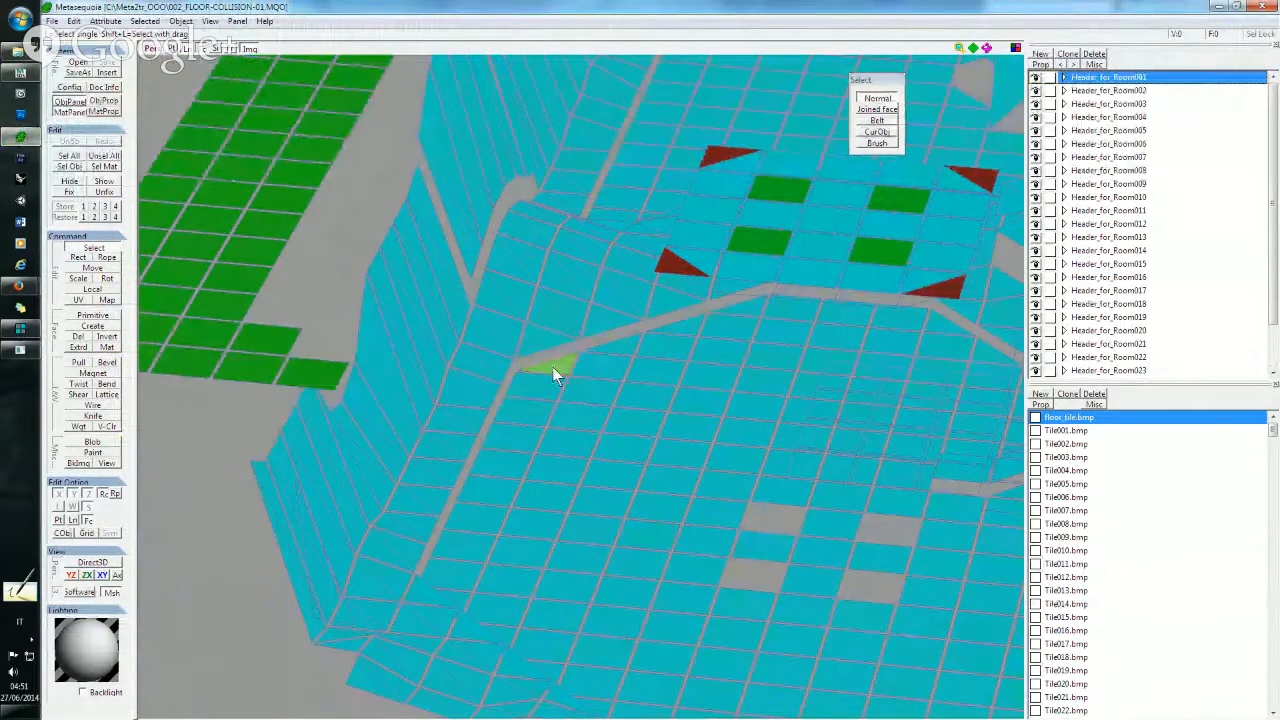
- Switch back to NGLE and compare the room's sloped floor and green walls with the collision mesh
click(20, 328)
key(Right)
key(Right)
key(Right)
key(Right)
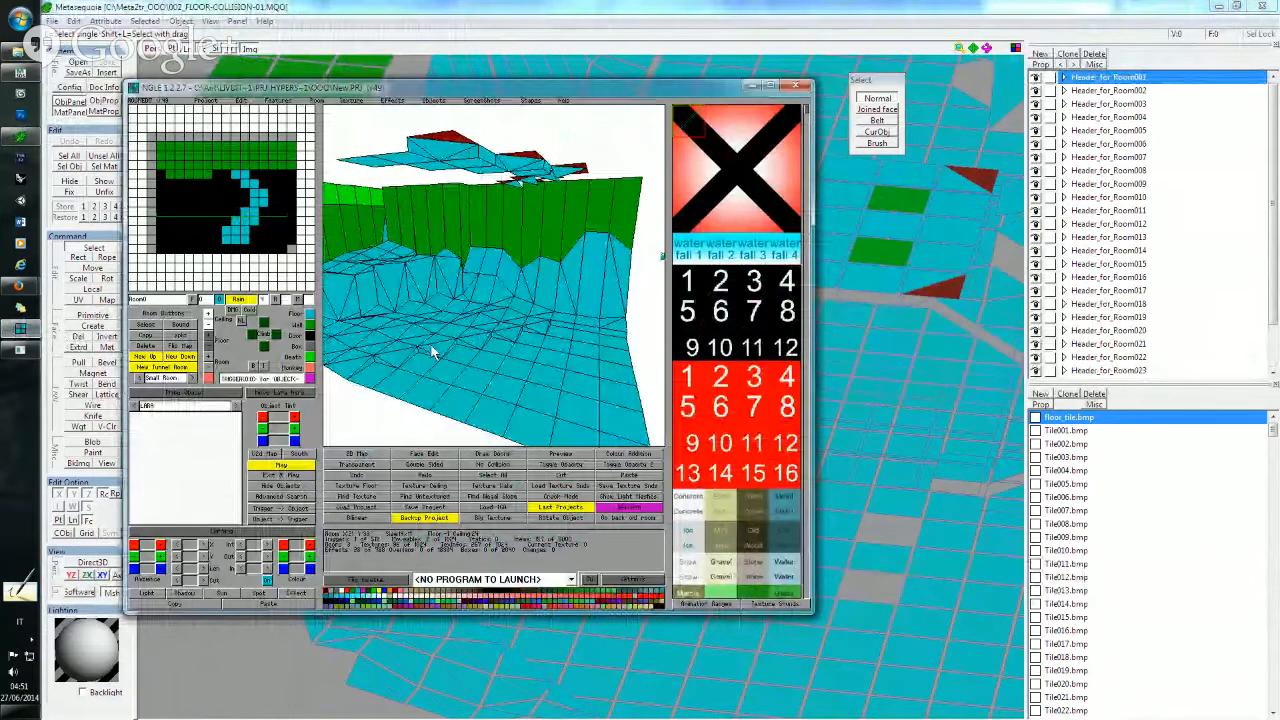
middle_drag(435, 348, 477, 344)
mouse_move(477, 350)
right_down()
mouse_move(449, 363)
mouse_move(446, 383)
mouse_move(479, 360)
mouse_move(486, 318)
mouse_move(507, 315)
mouse_move(483, 354)
right_up()
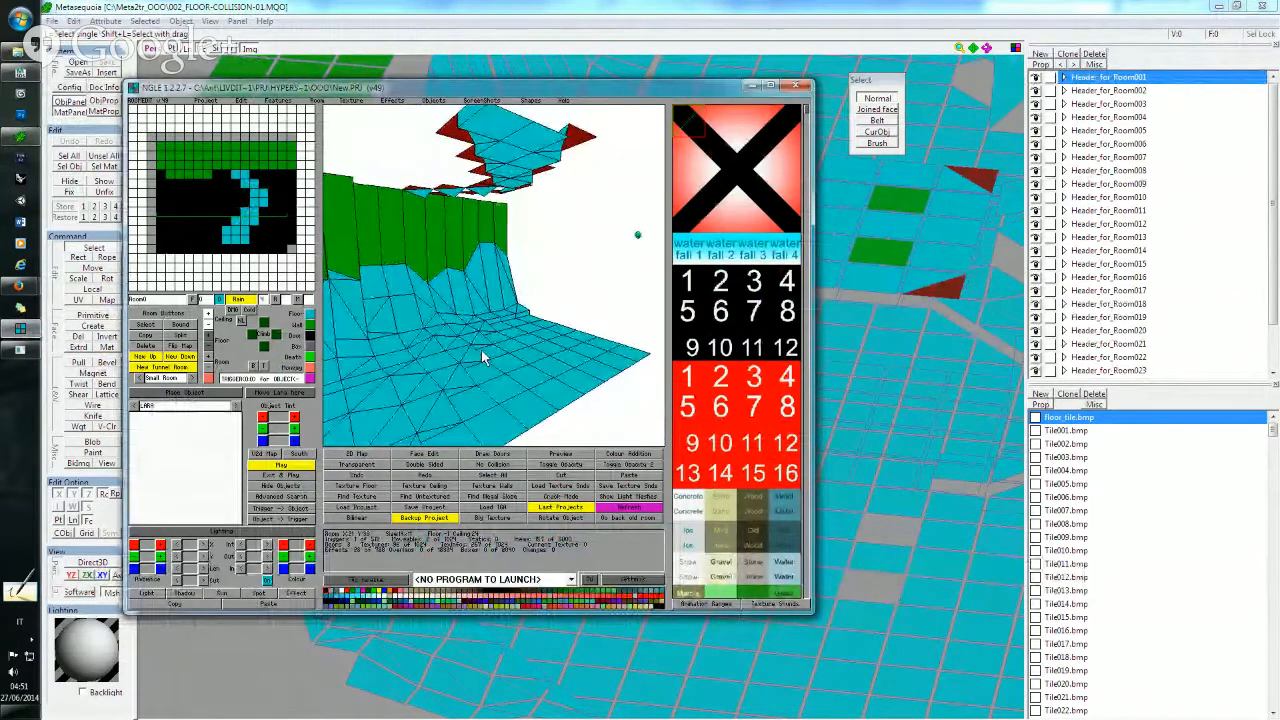
right_drag(441, 415, 473, 416)
right_drag(508, 268, 463, 280)
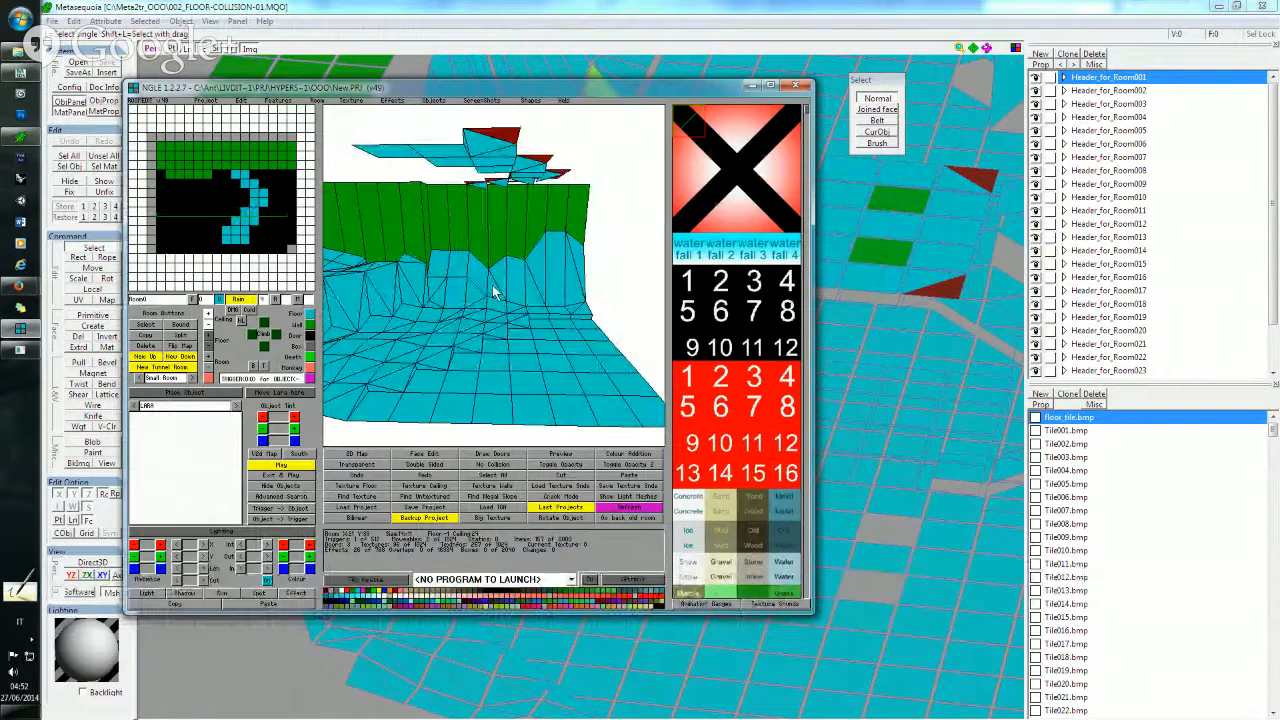
- Return to 002_FLOOR-COLLISION-01.MQO in Metasequoia and inspect the whole collision mesh, including the ledge along the outer edge
click(543, 6)
right_drag(613, 309, 619, 256)
middle_drag(619, 256, 558, 339)
scroll(558, 339, down, 3)
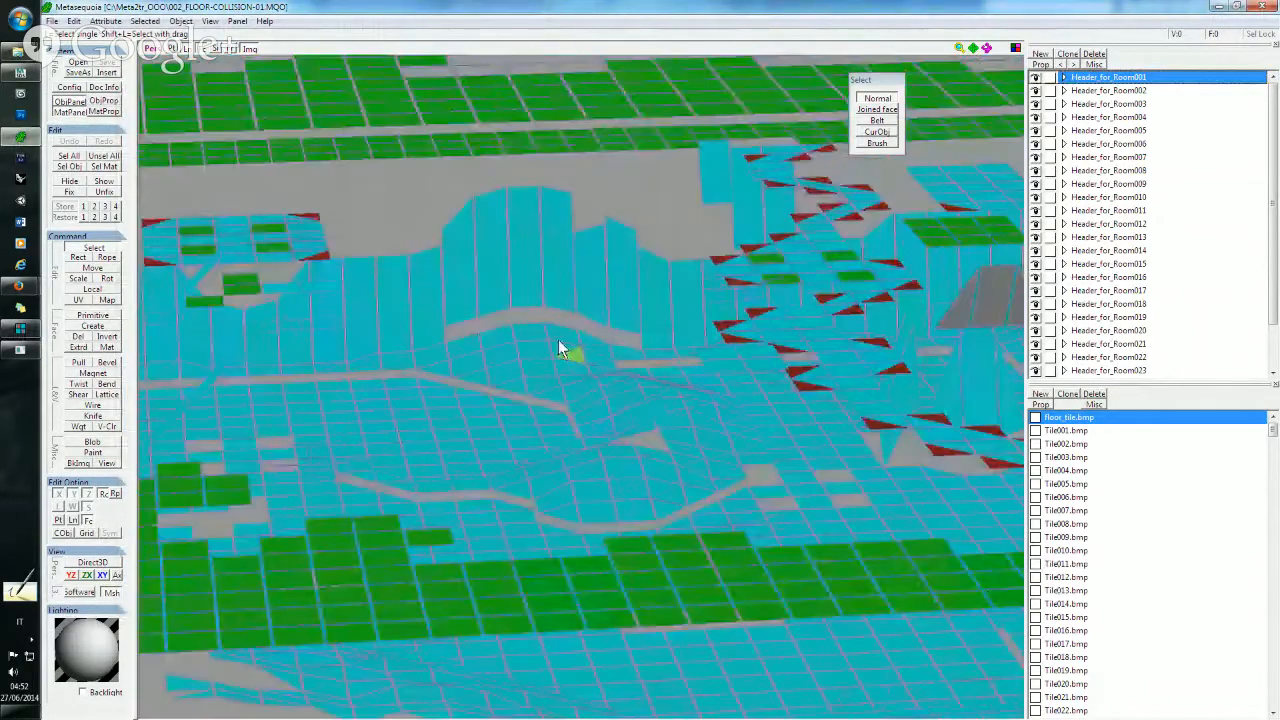
scroll(508, 339, down, 5)
right_drag(571, 316, 663, 305)
middle_drag(663, 305, 571, 332)
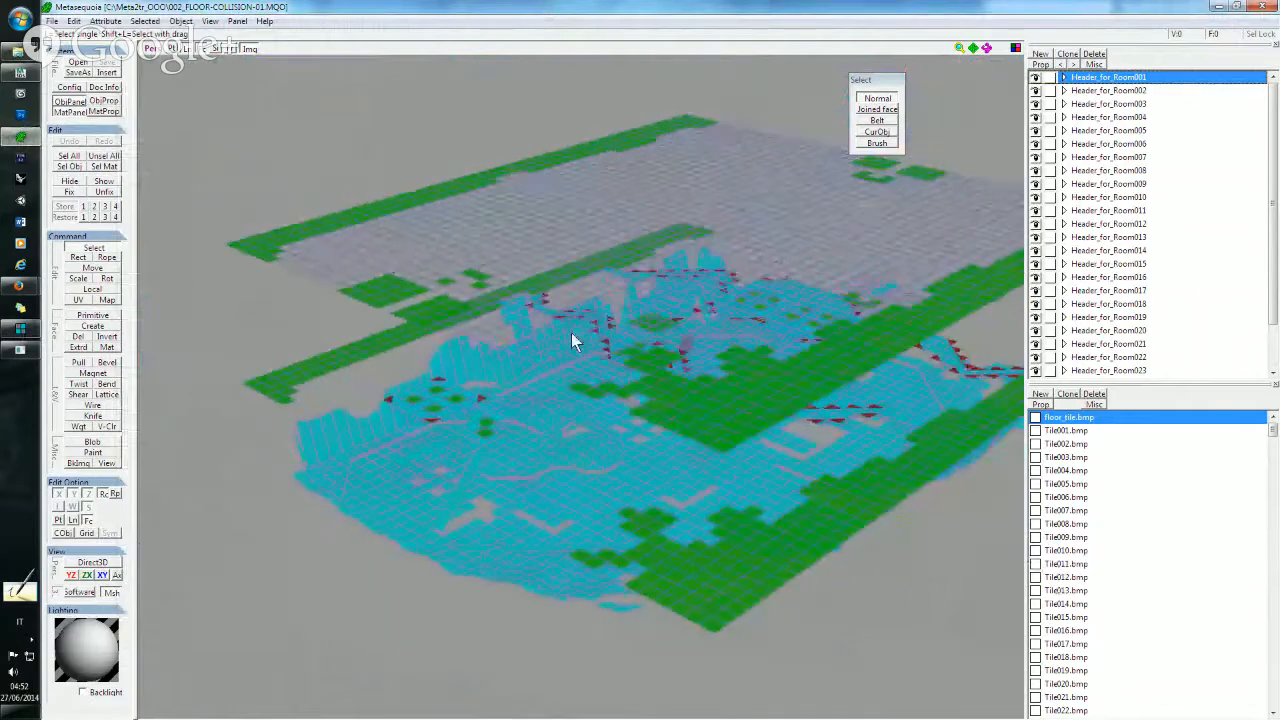
scroll(617, 381, up, 3)
right_drag(617, 381, 639, 365)
middle_drag(639, 365, 580, 312)
scroll(616, 364, up, 3)
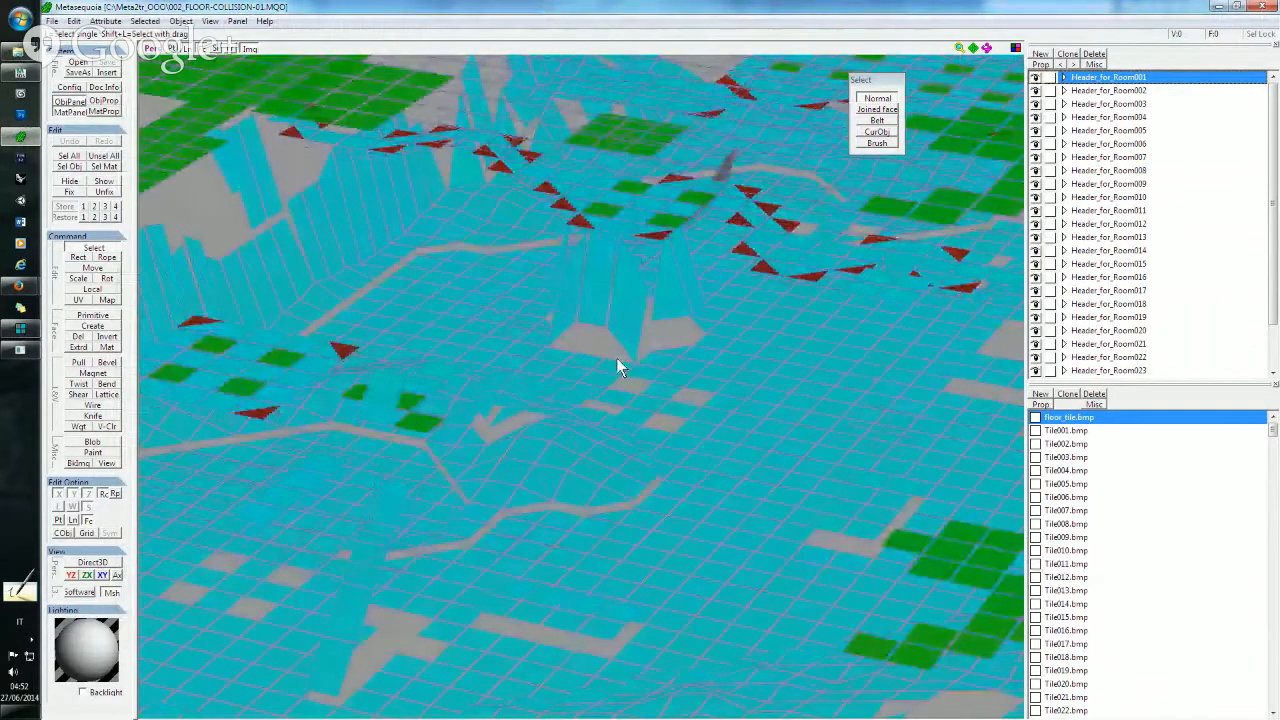
right_drag(466, 374, 714, 331)
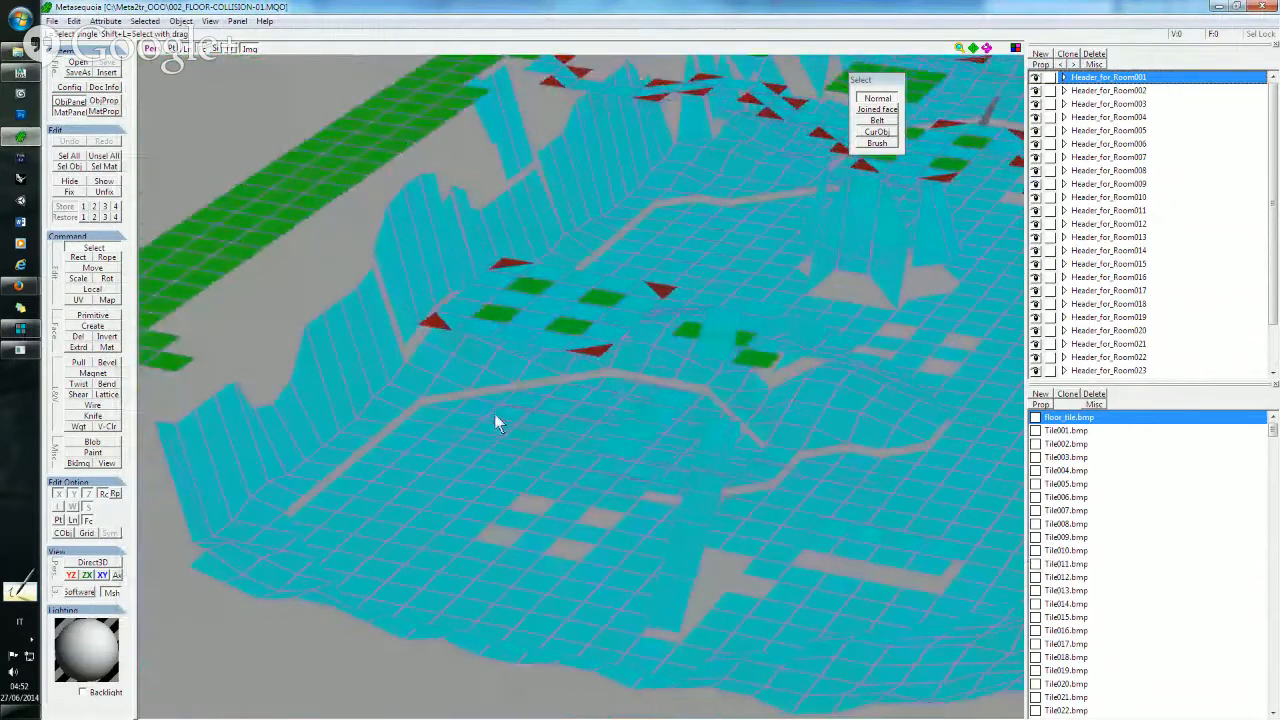
scroll(505, 408, up, 3)
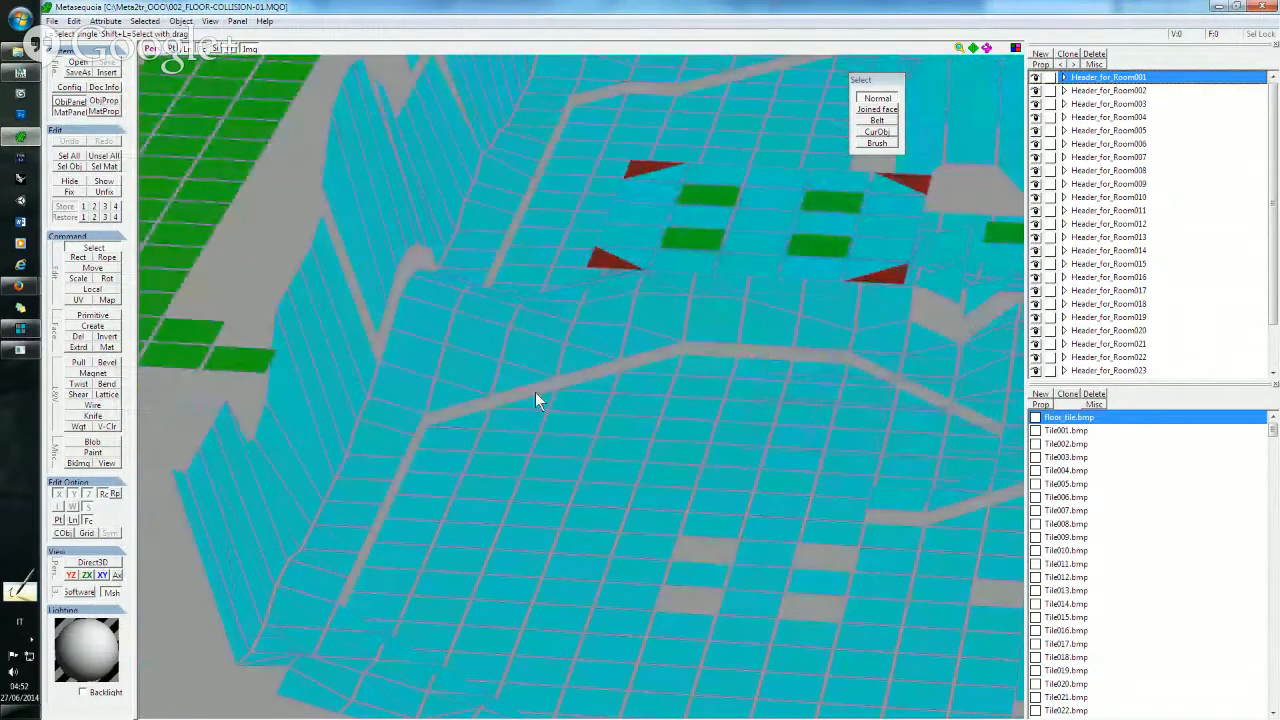
- Switch to NGLE and examine the room's cyan floor slopes and green walls from several angles
click(20, 328)
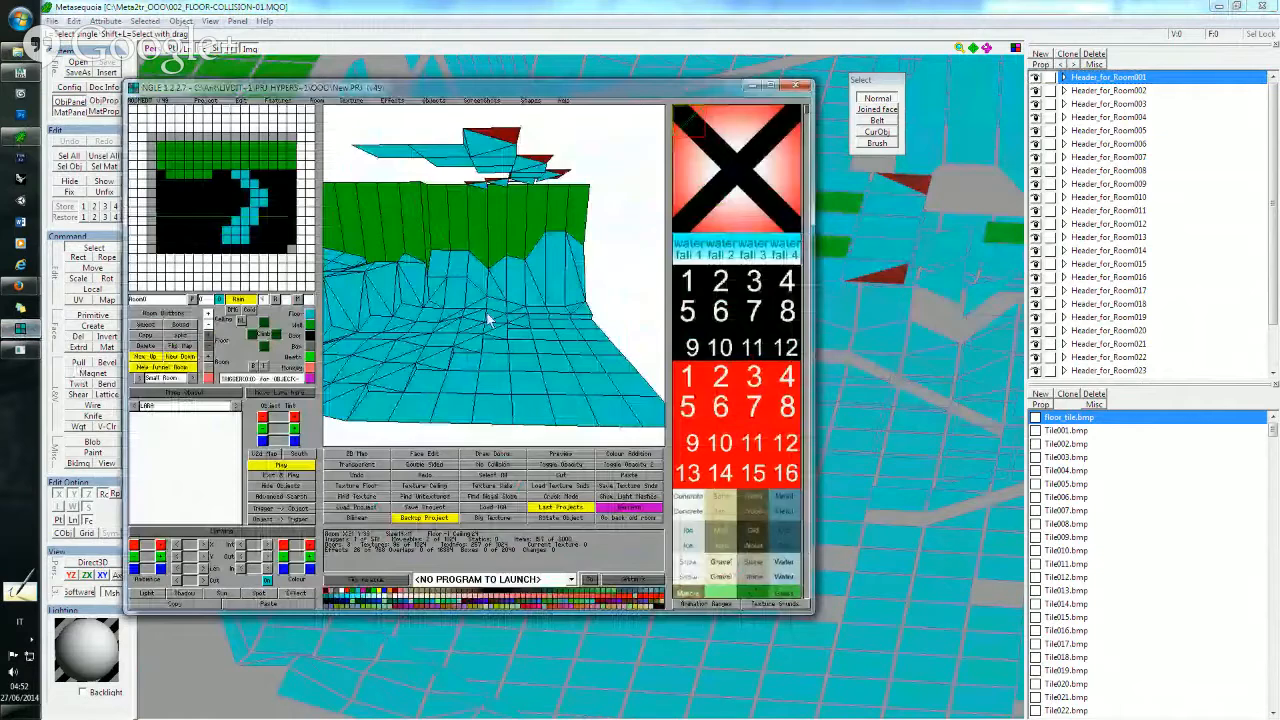
right_drag(428, 303, 511, 314)
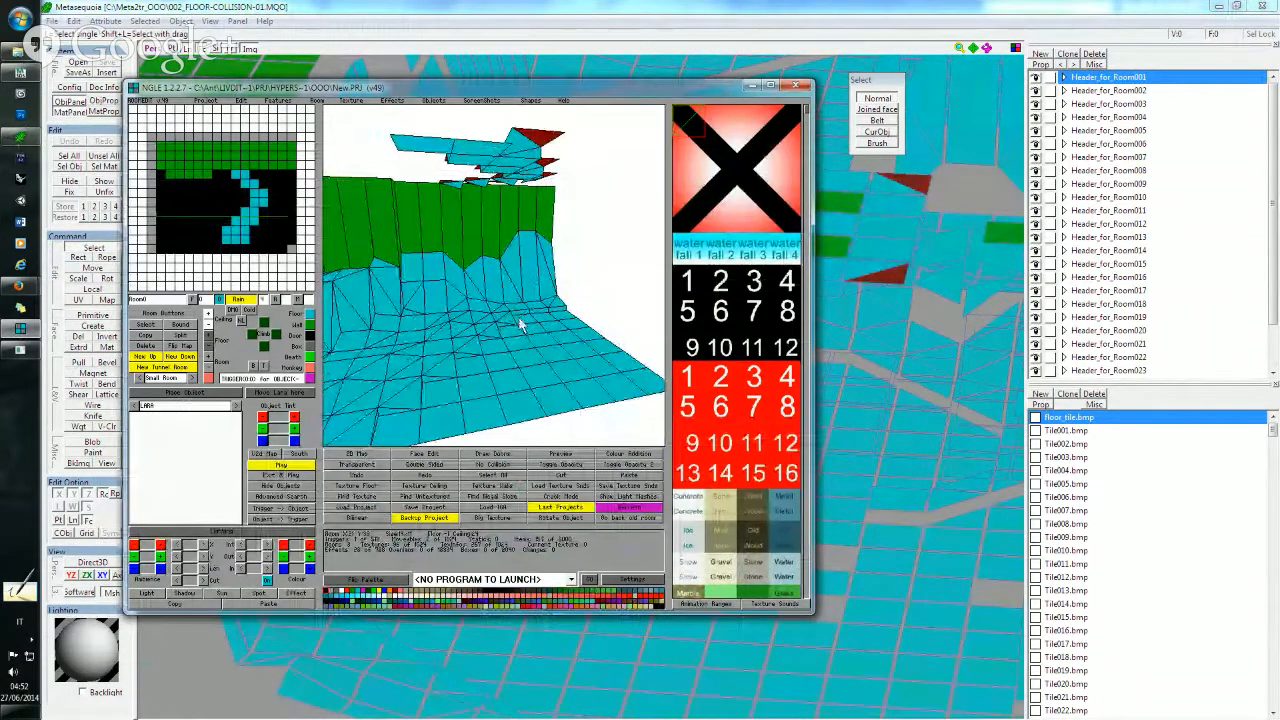
right_drag(517, 322, 455, 343)
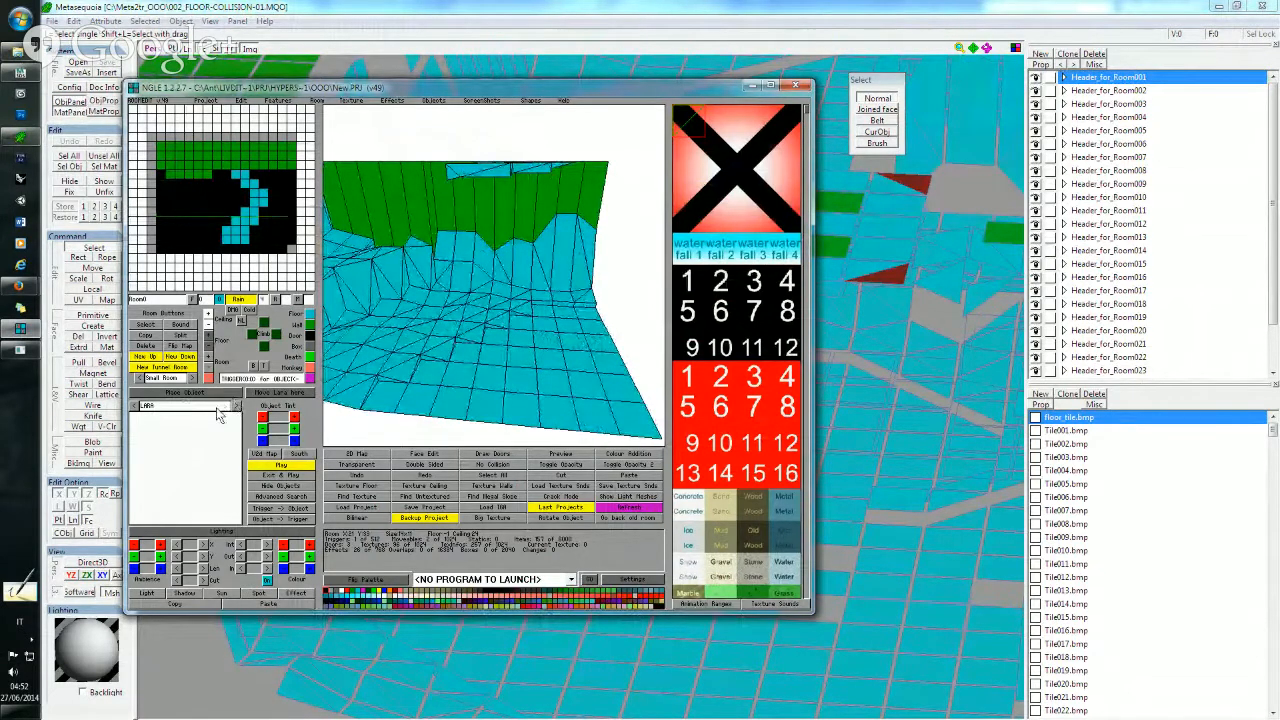
- Browse the object list from LARA to the FURNITURE slots and choose the bare tree with the dark trunk
click(220, 412)
scroll(527, 400, down, 15)
scroll(527, 406, down, 20)
scroll(485, 415, down, 20)
scroll(478, 400, down, 9)
click(468, 351)
click(488, 498)
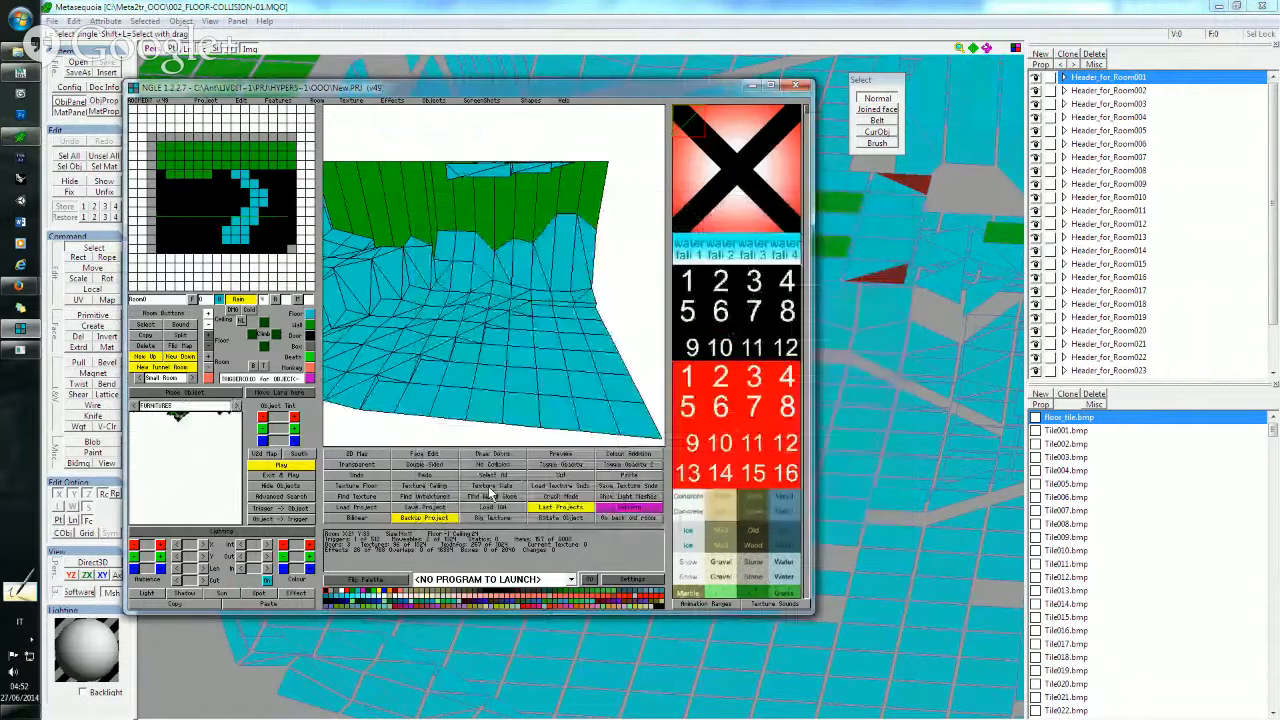
drag(186, 418, 193, 449)
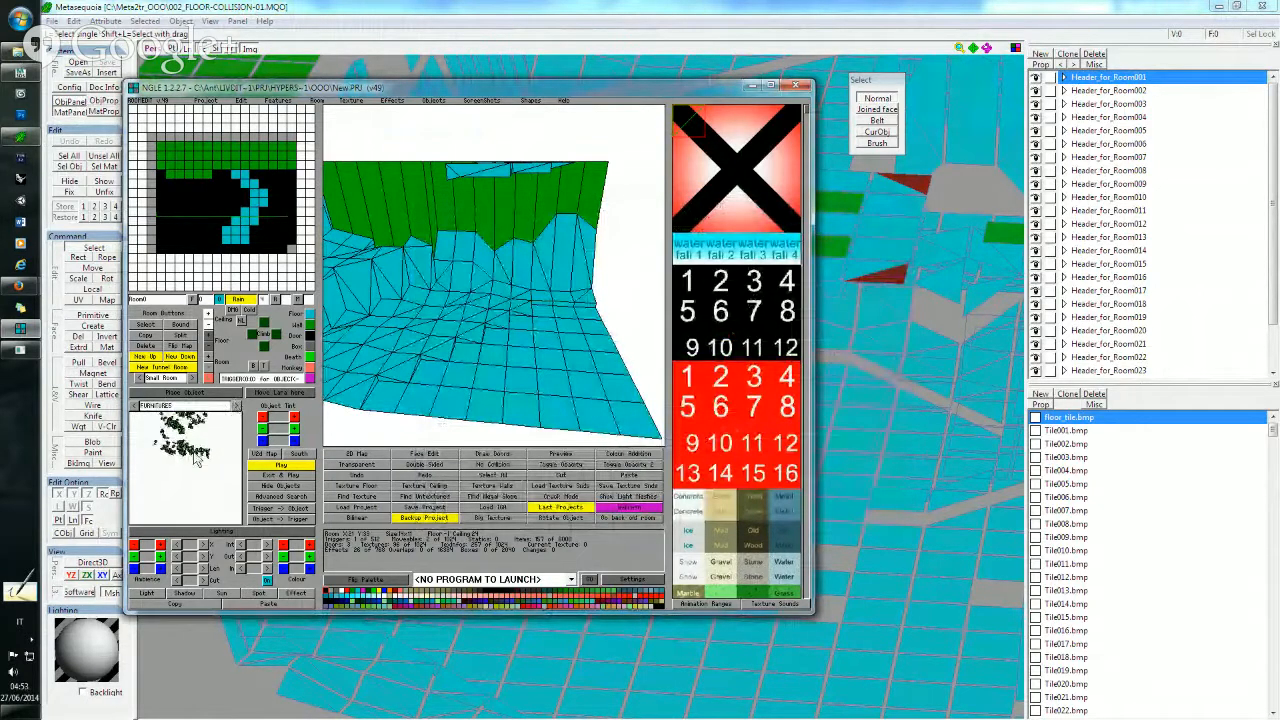
click(135, 407)
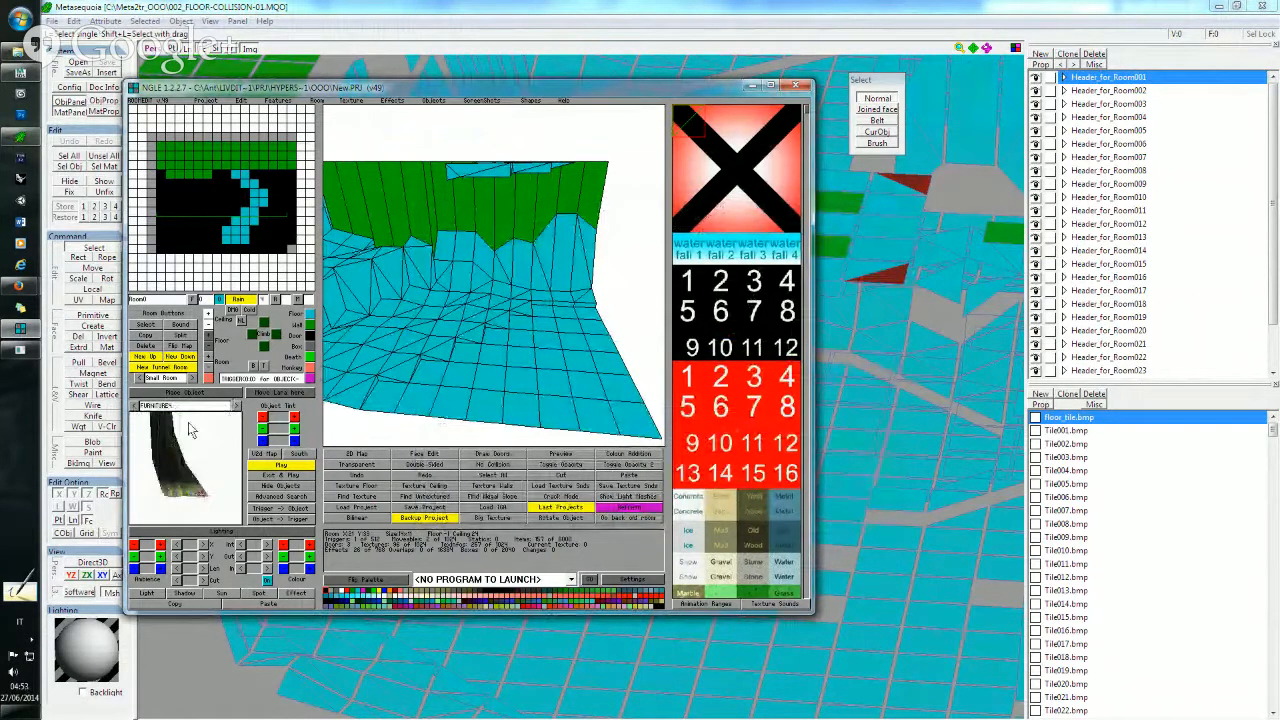
- Place the bare tree on the cyan floor in front of the green walls
click(365, 331)
middle_drag(386, 329, 343, 338)
middle_drag(514, 345, 518, 352)
middle_drag(414, 427, 505, 292)
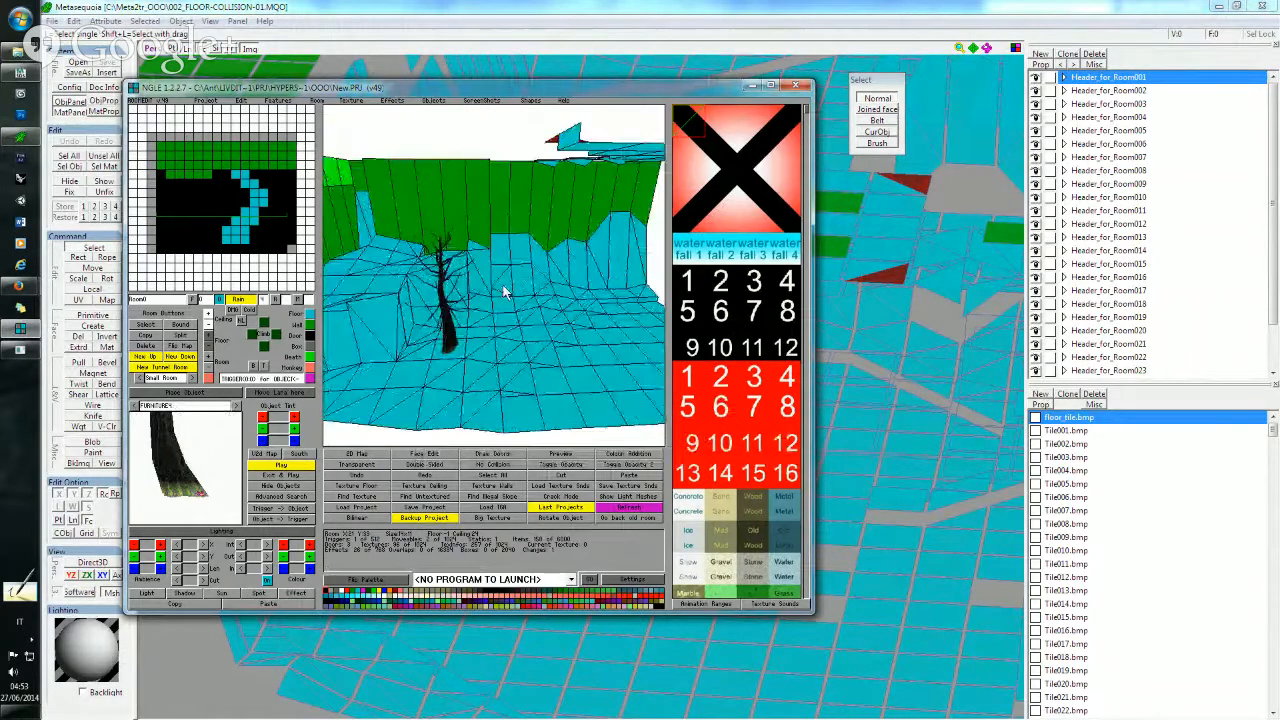
- Select the placed tree and move it sideways across the floor in five increments
click(447, 322)
key(Right)
key(Right)
key(Right)
key(Right)
key(Right)
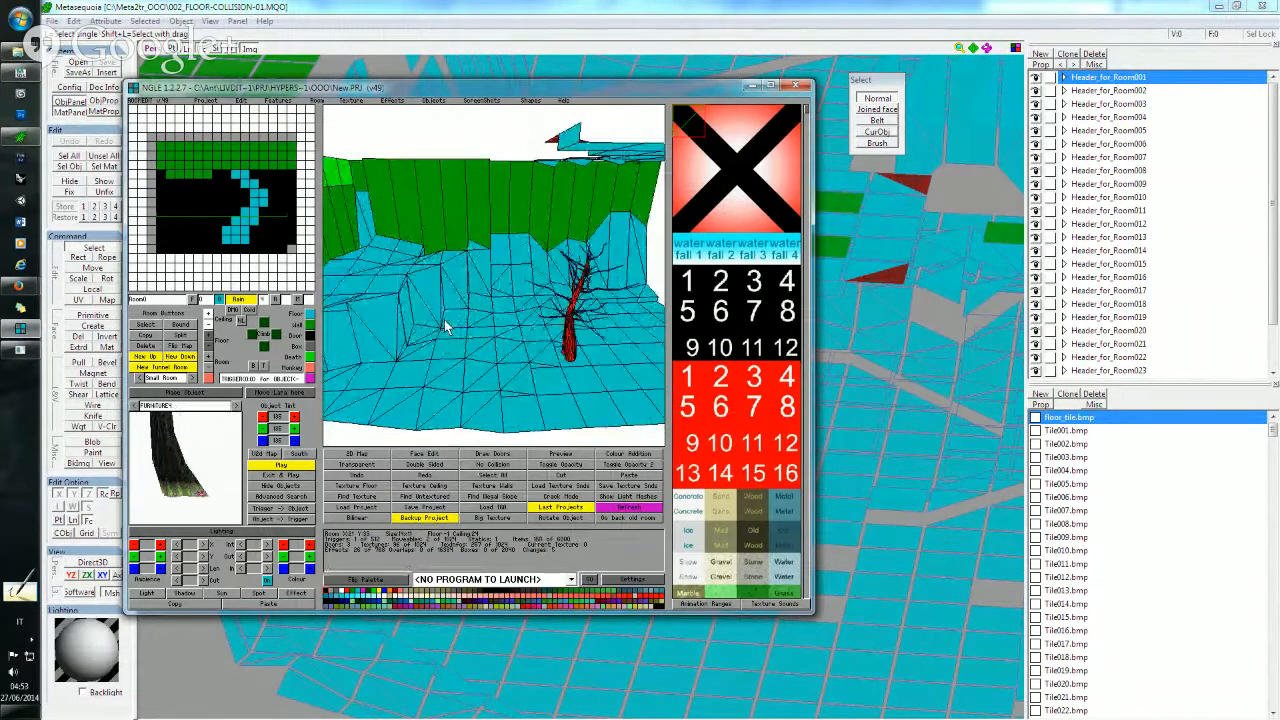
- Reselect the tree and fine-tune its placement and height against the sloped floor
middle_drag(462, 295, 620, 382)
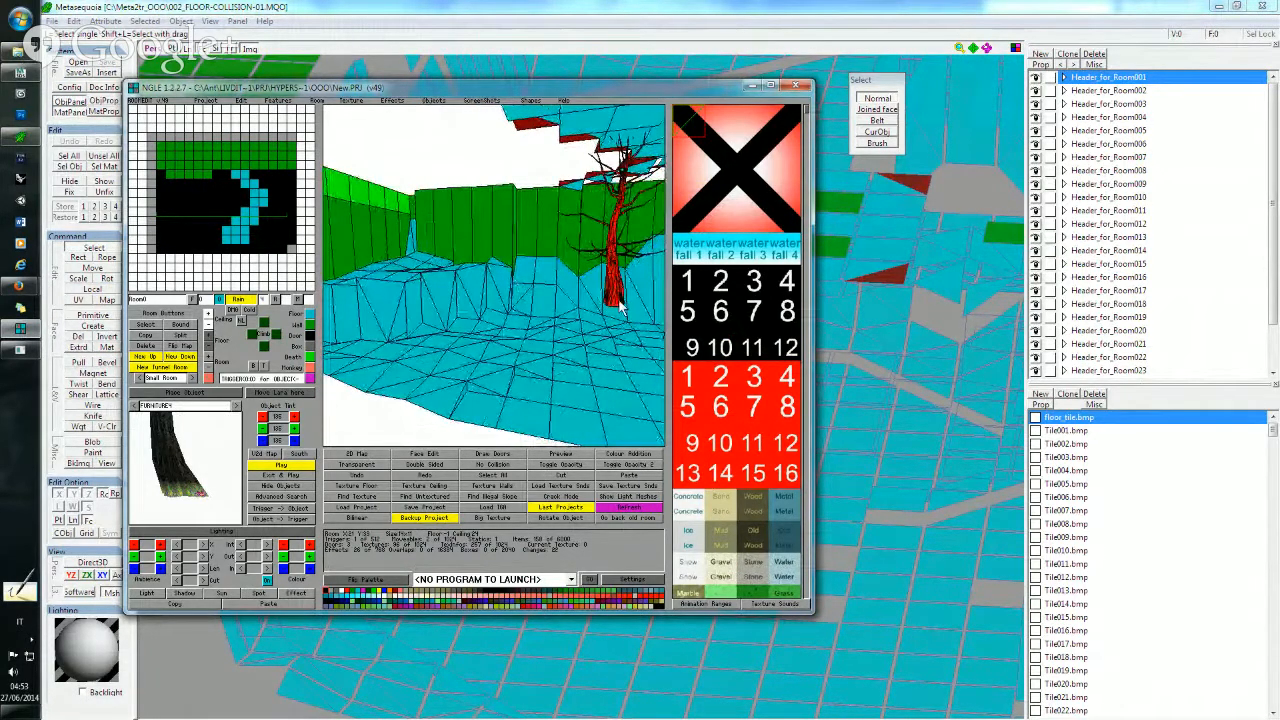
click(607, 405)
right_drag(607, 405, 551, 341)
click(605, 288)
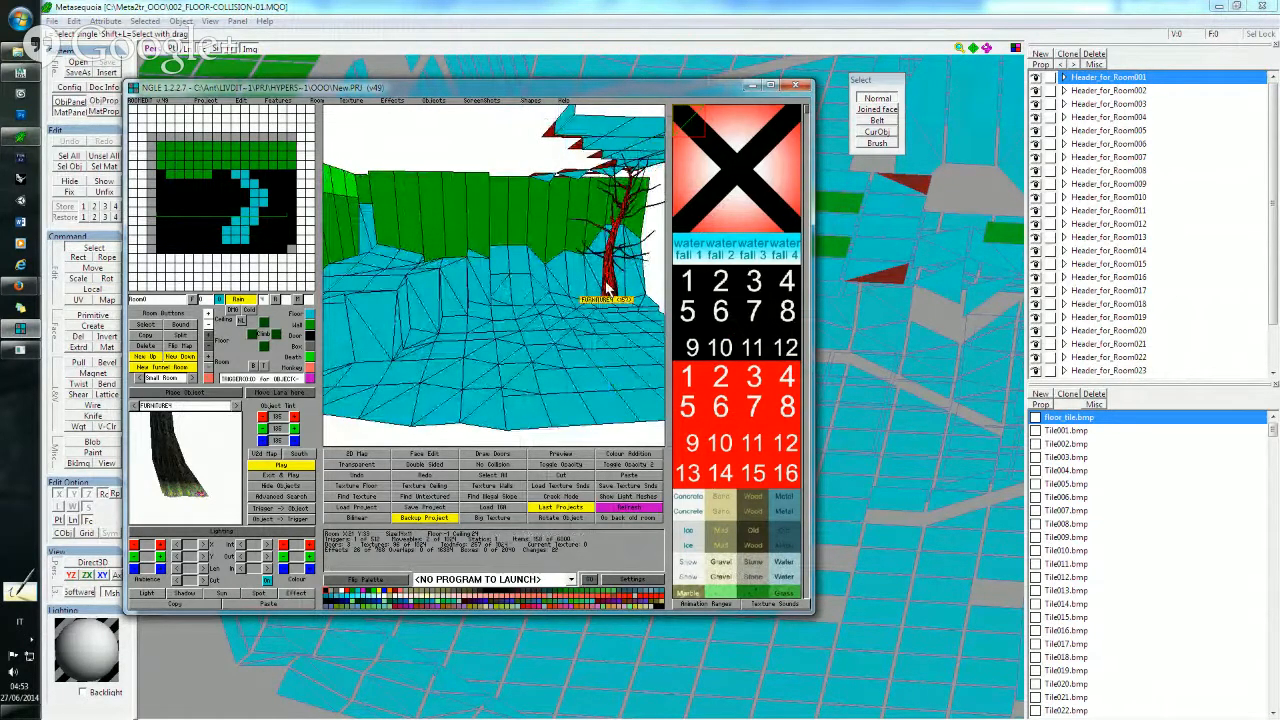
key(ctrl+Left)
key(ctrl+Left)
key(ctrl+Left)
key(ctrl+Page_Down)
key(ctrl+Page_Down)
key(ctrl+Page_Down)
key(ctrl+Page_Down)
key(ctrl+Page_Down)
right_drag(526, 306, 495, 277)
right_drag(555, 257, 531, 307)
- Save the project as OOO_006.PRJ in the OOO folder
click(425, 507)
click(258, 177)
click(166, 651)
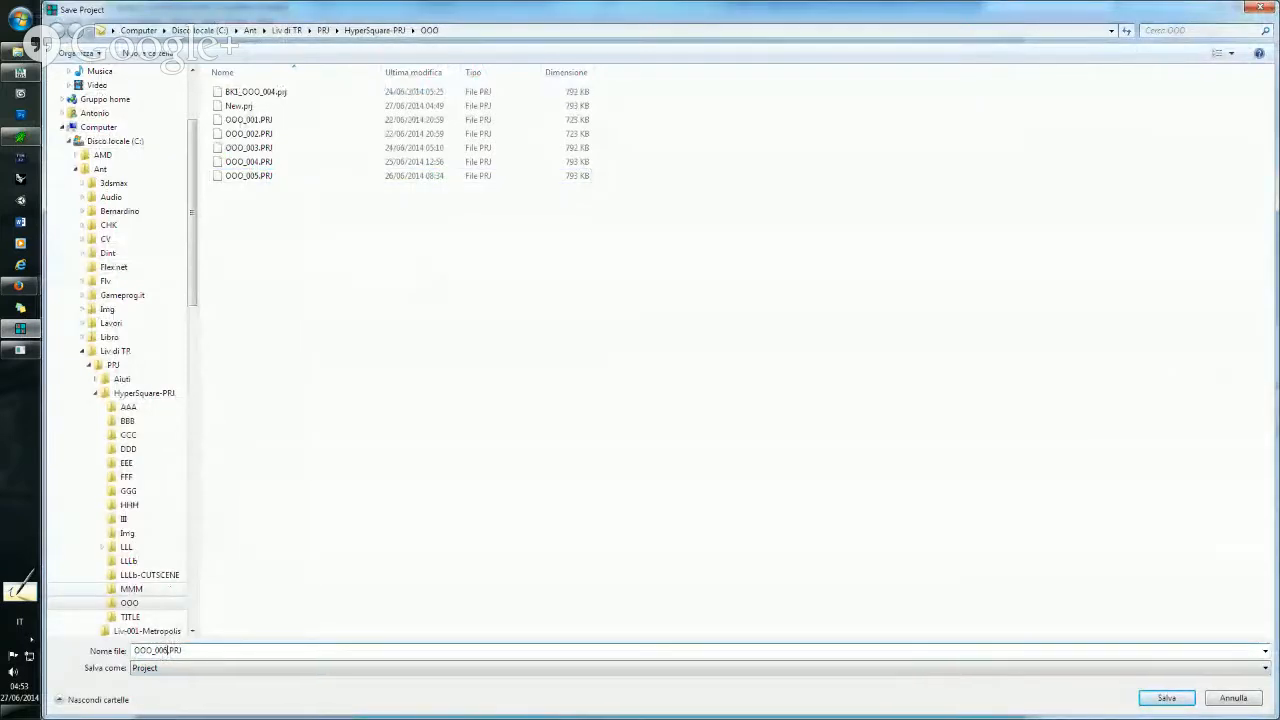
key(Return)
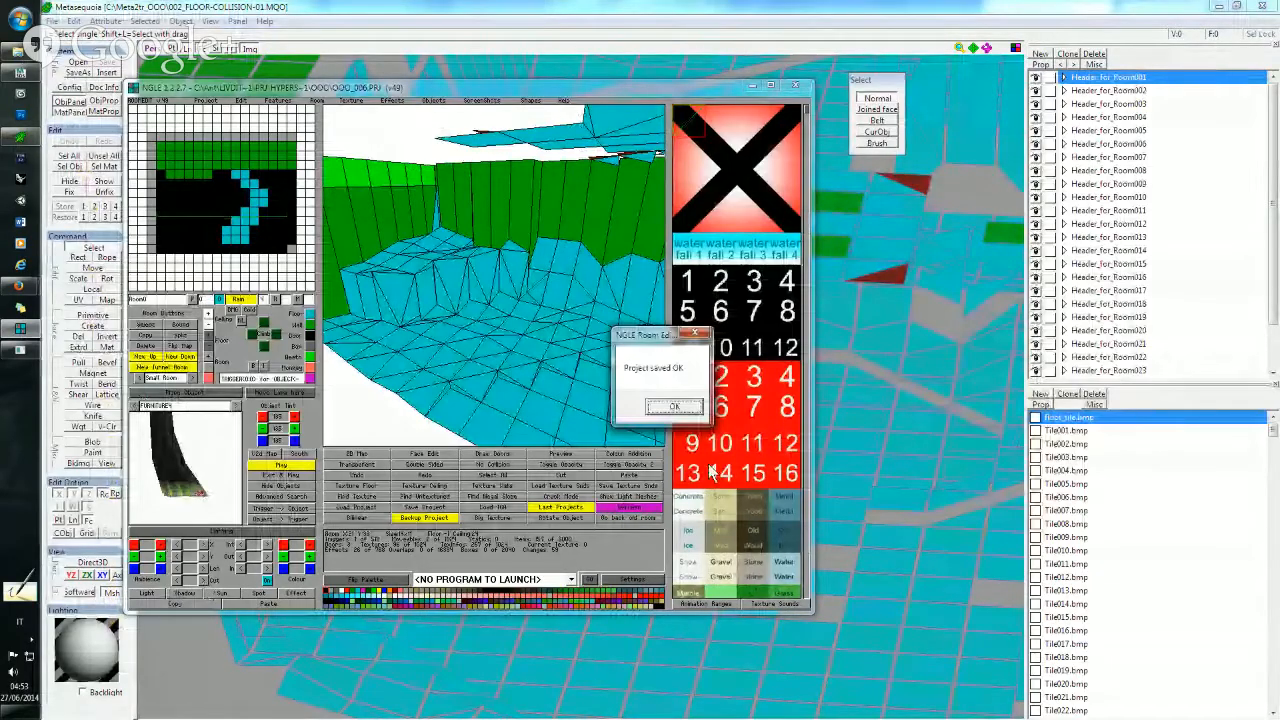
click(674, 406)
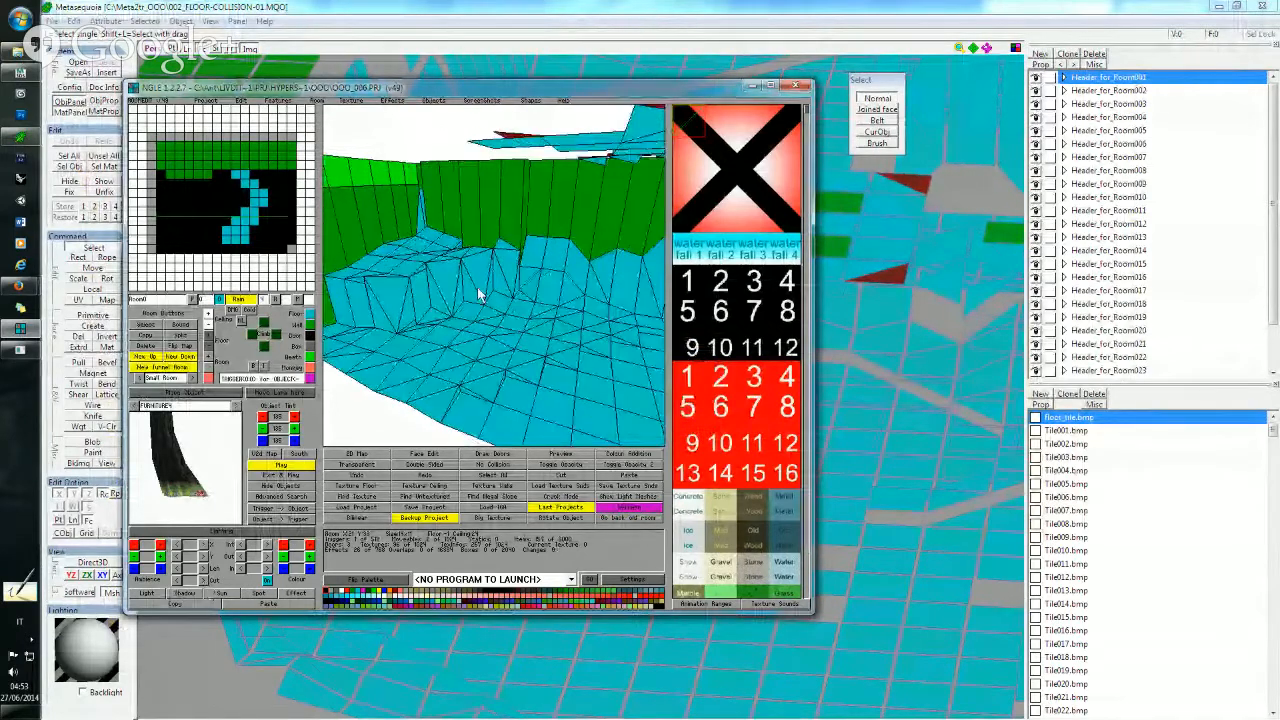
- Start the room wad output and choose the recently used wads folder as its location
right_drag(478, 291, 488, 291)
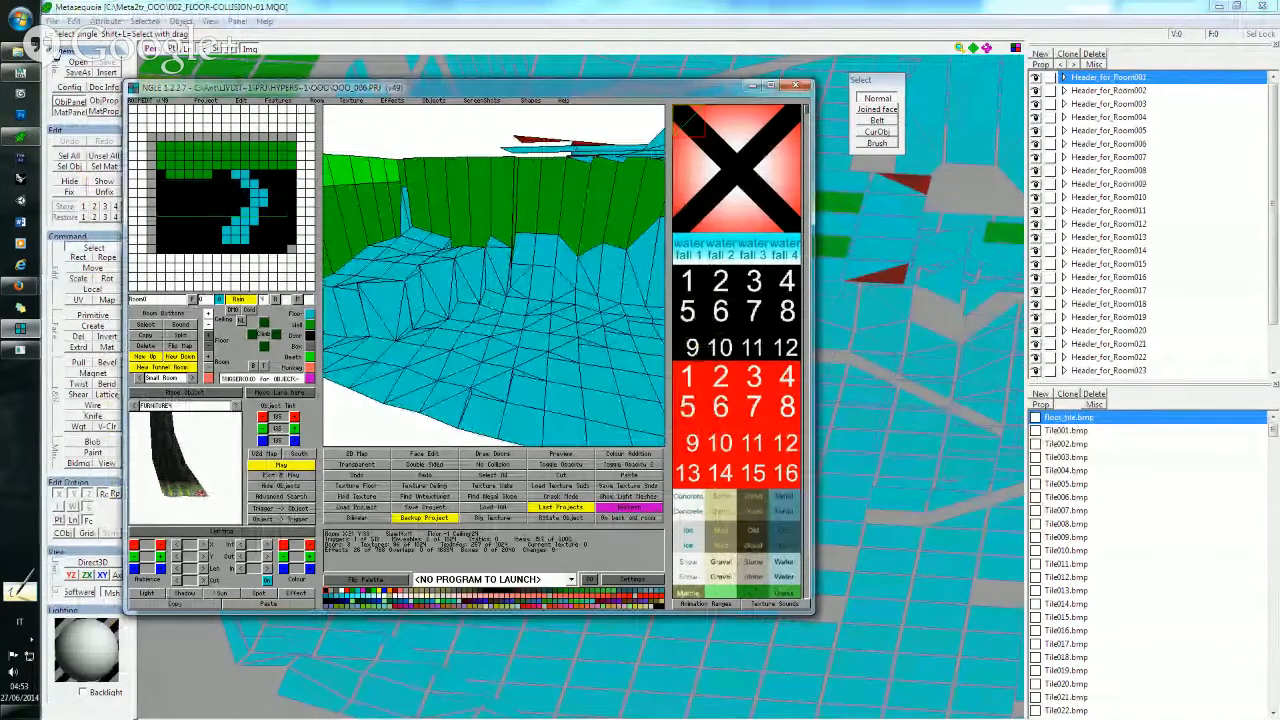
click(206, 100)
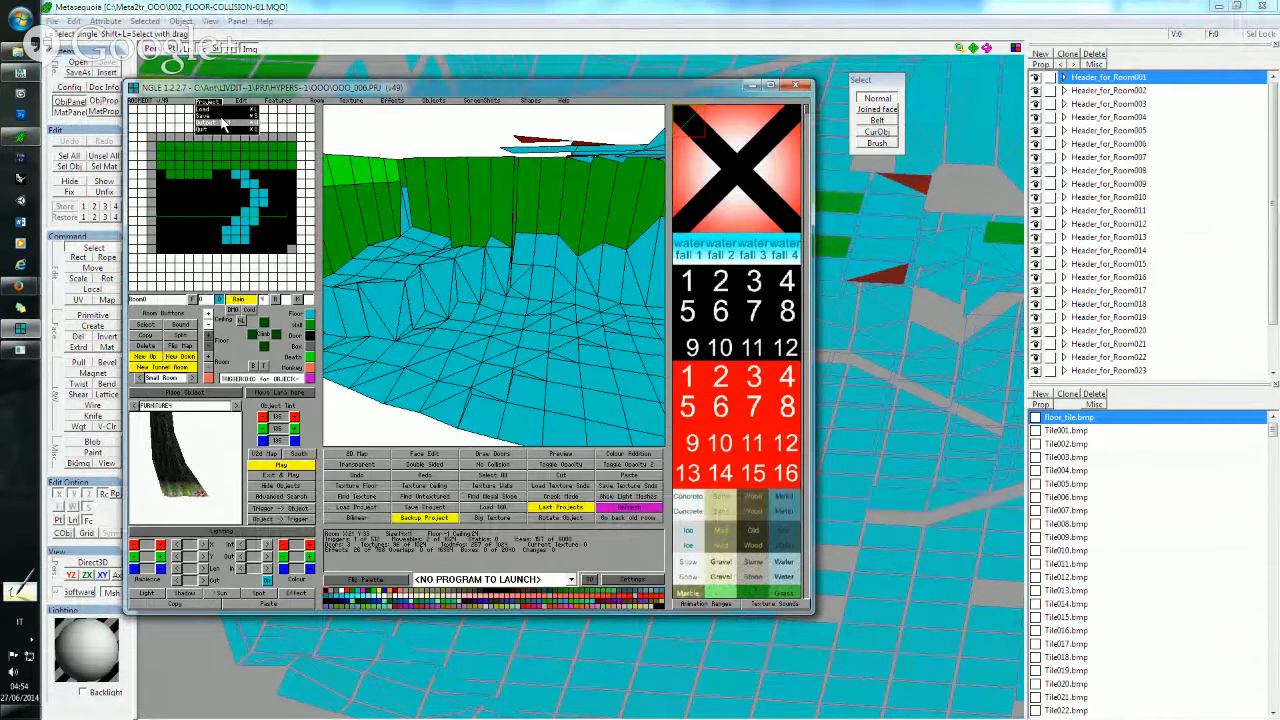
click(225, 124)
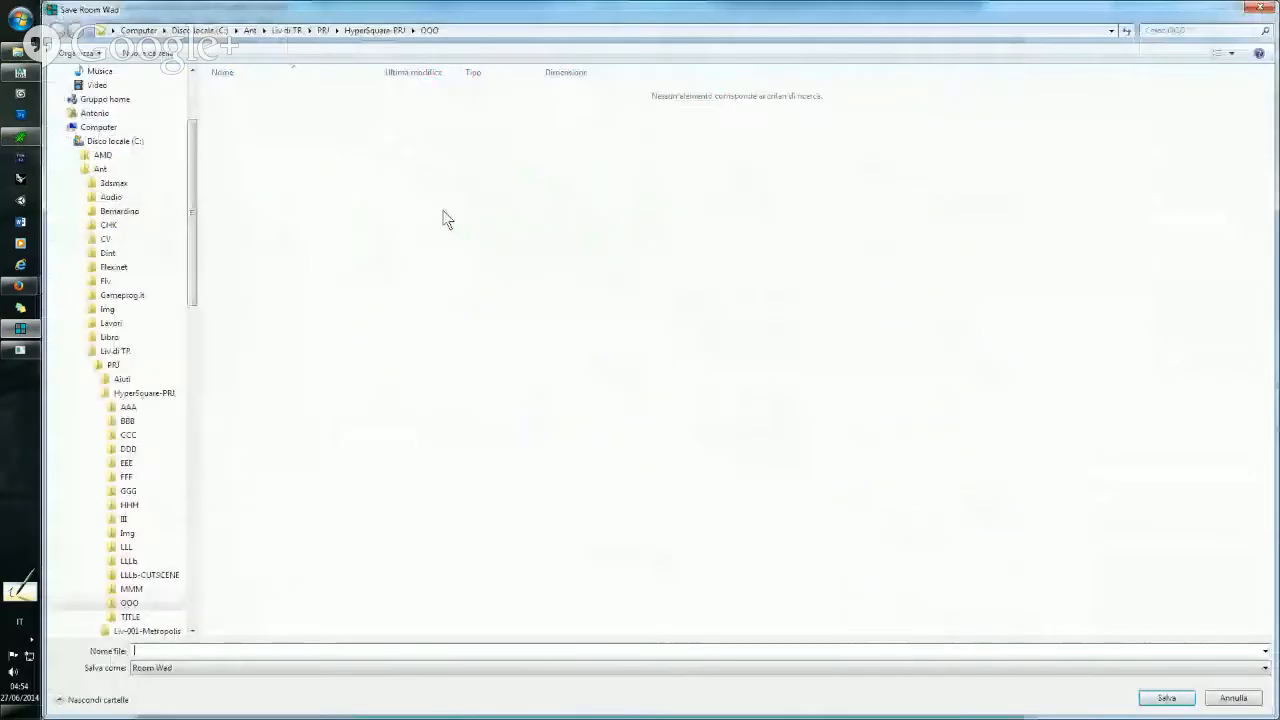
scroll(188, 163, up, 3)
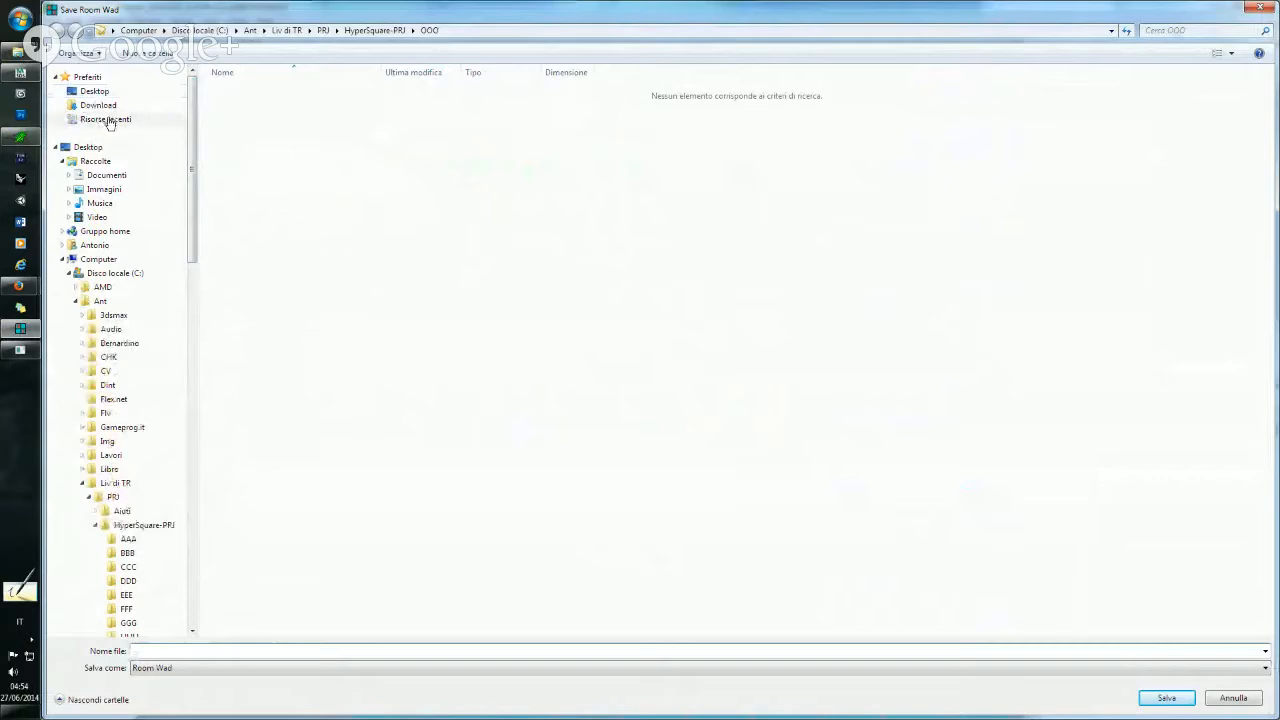
click(106, 119)
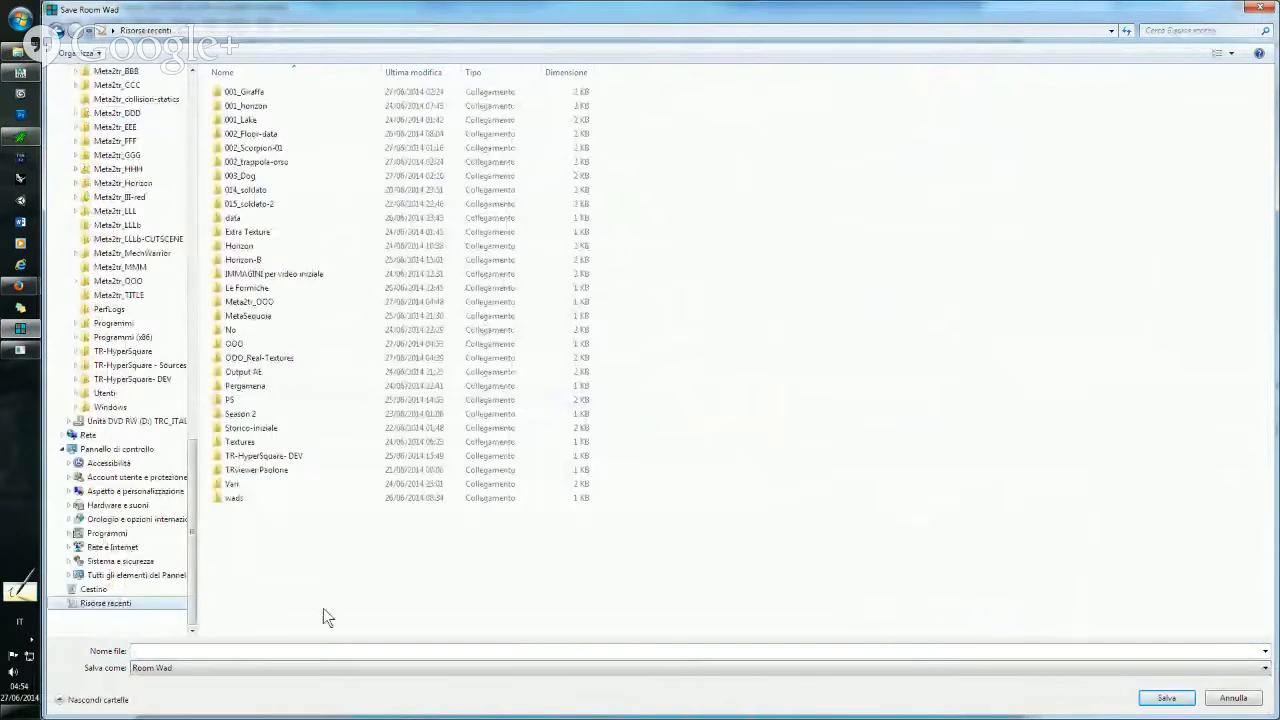
double_click(236, 498)
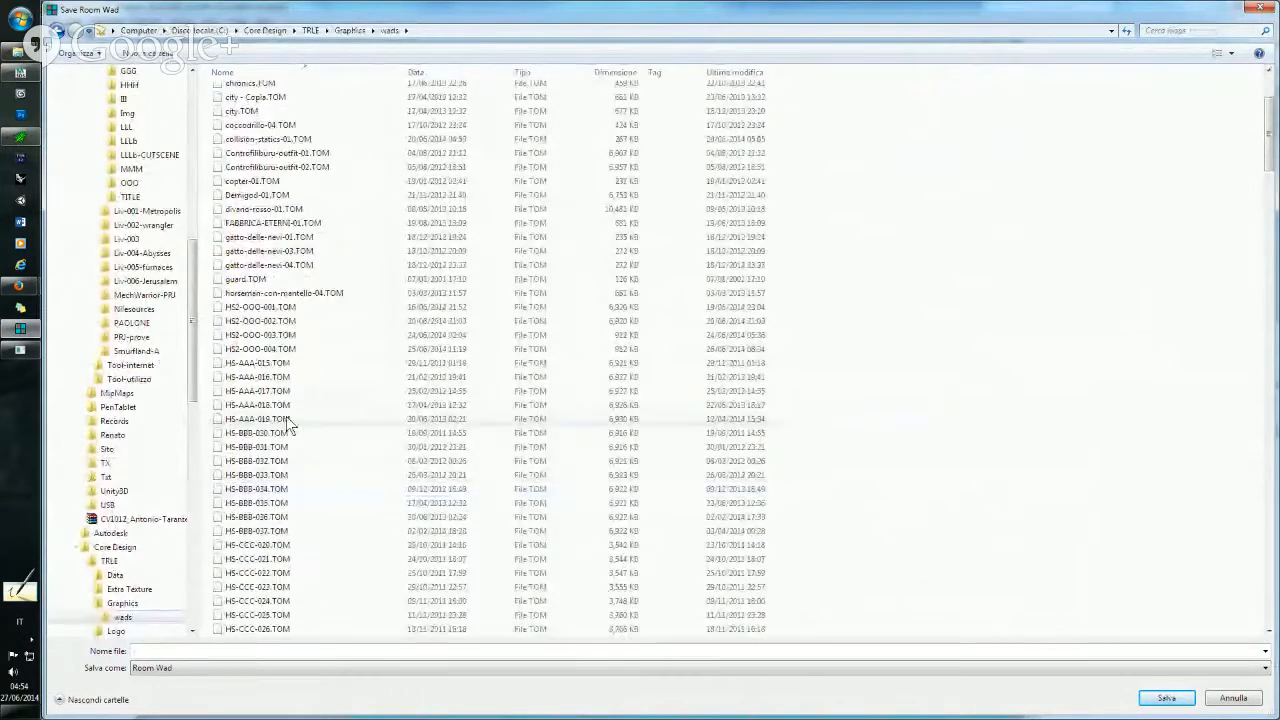
- Output the room wad over the existing HS2-OOO-003.TOM and return to the 3D room view
double_click(288, 338)
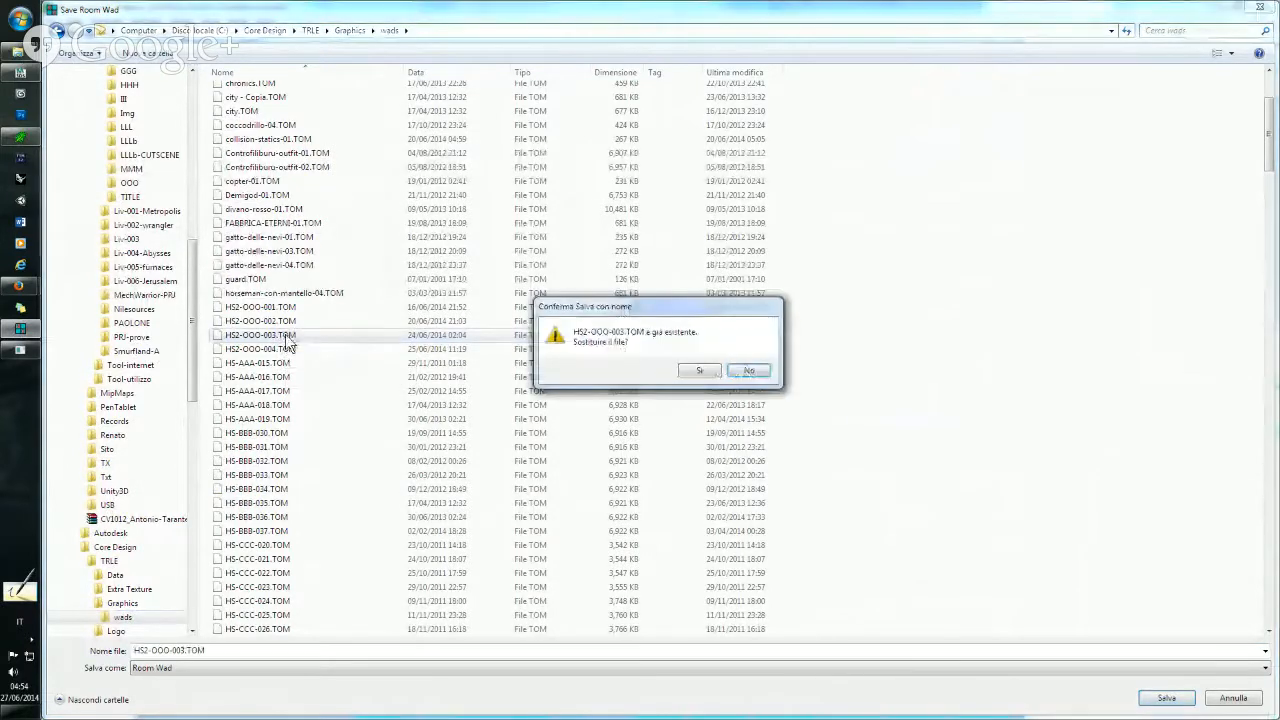
click(704, 371)
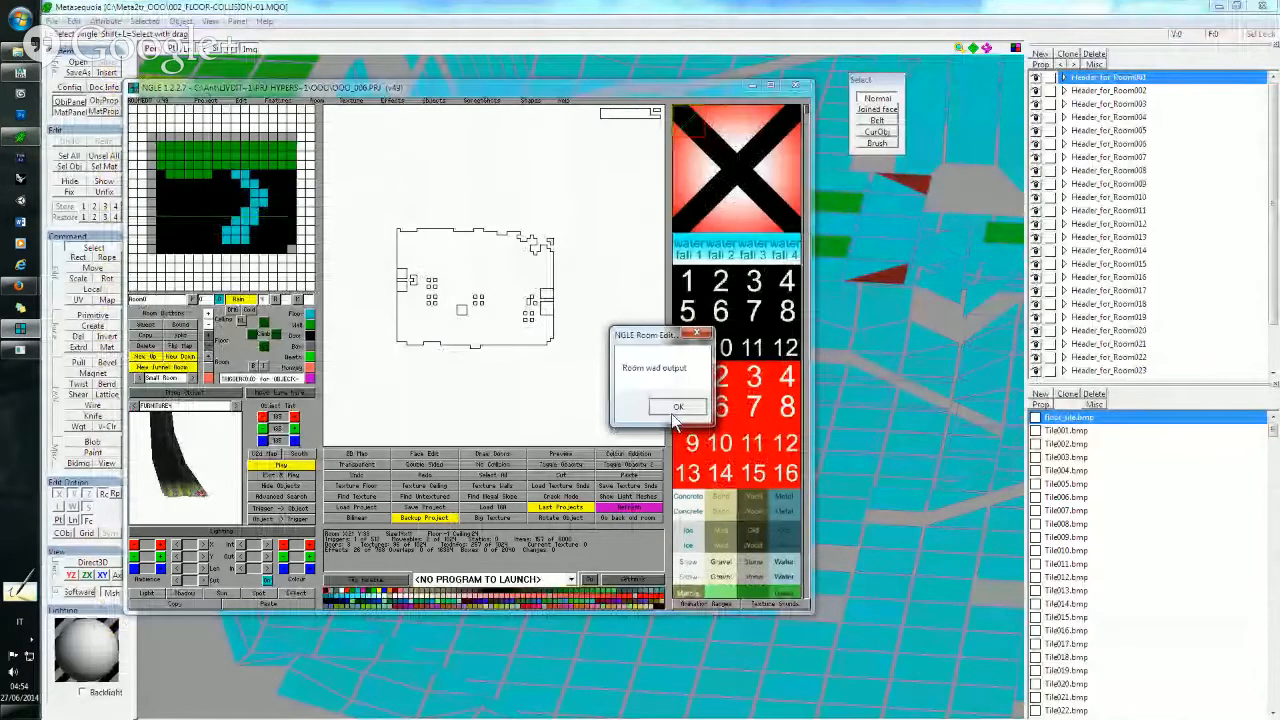
click(677, 408)
click(388, 457)
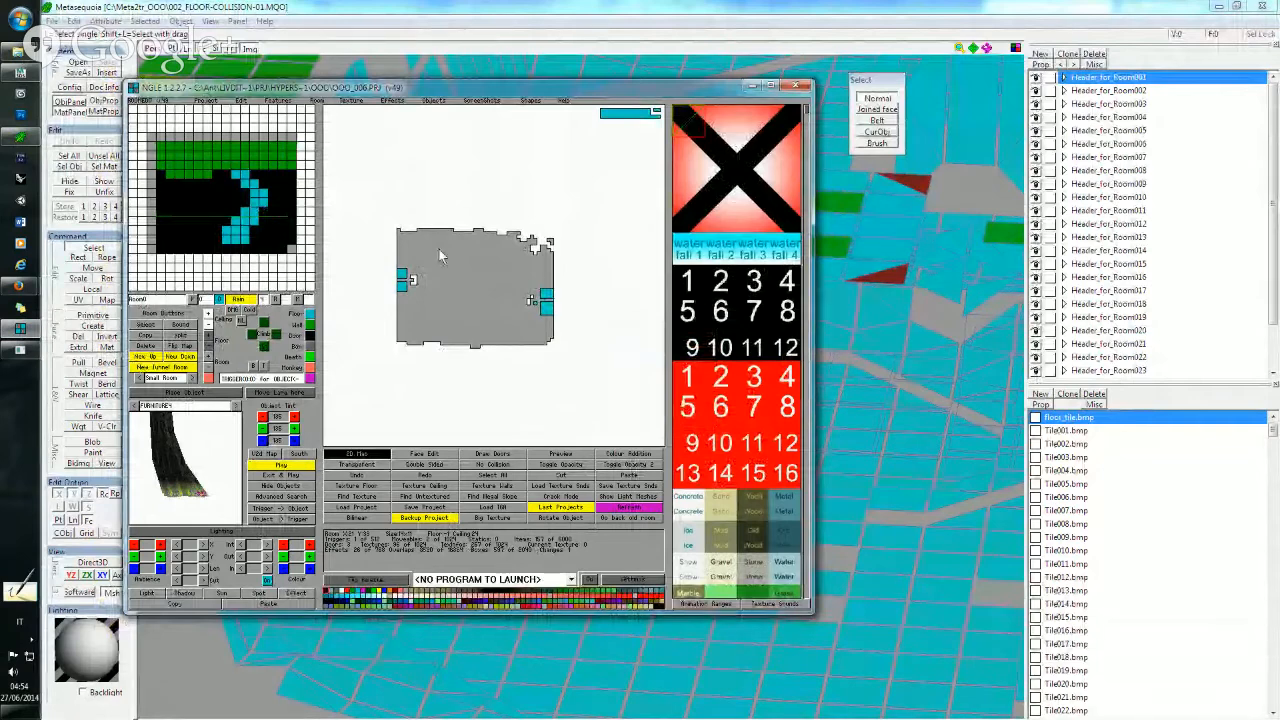
click(357, 454)
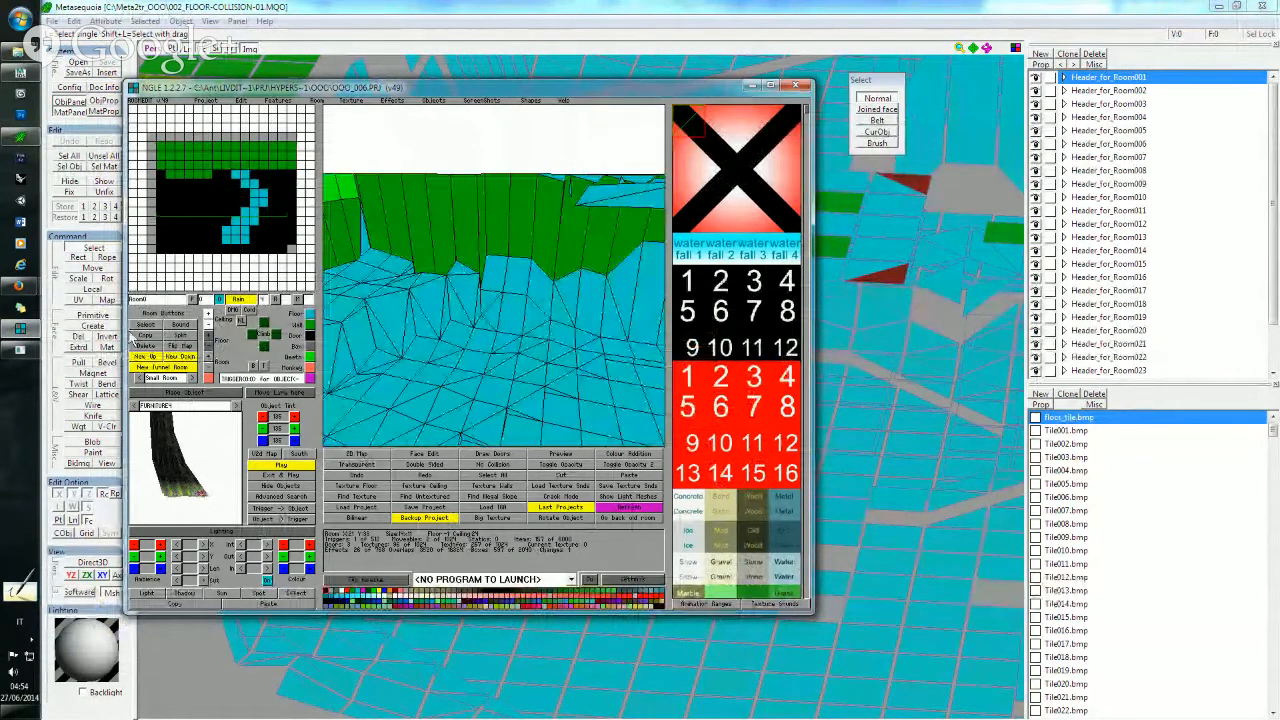
- Close the finished meta2tr console and launch ng_Tom2Pc.exe from the TRLE folder
click(18, 349)
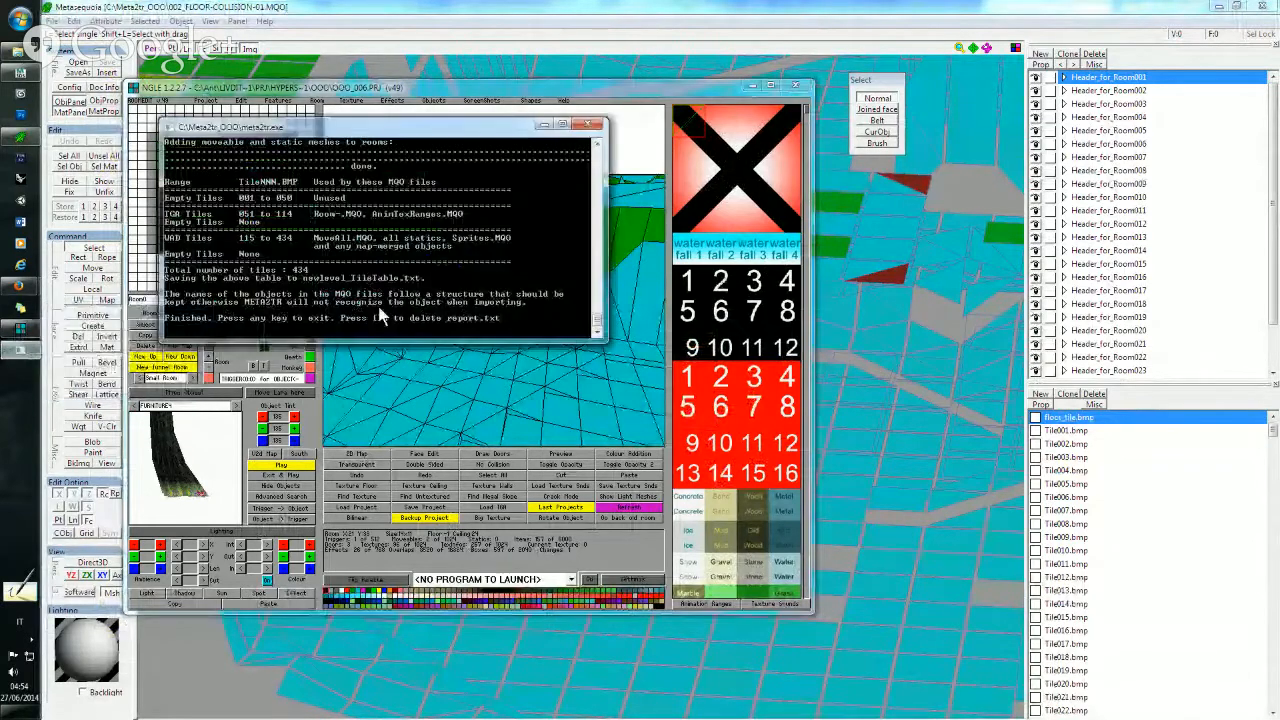
key(Return)
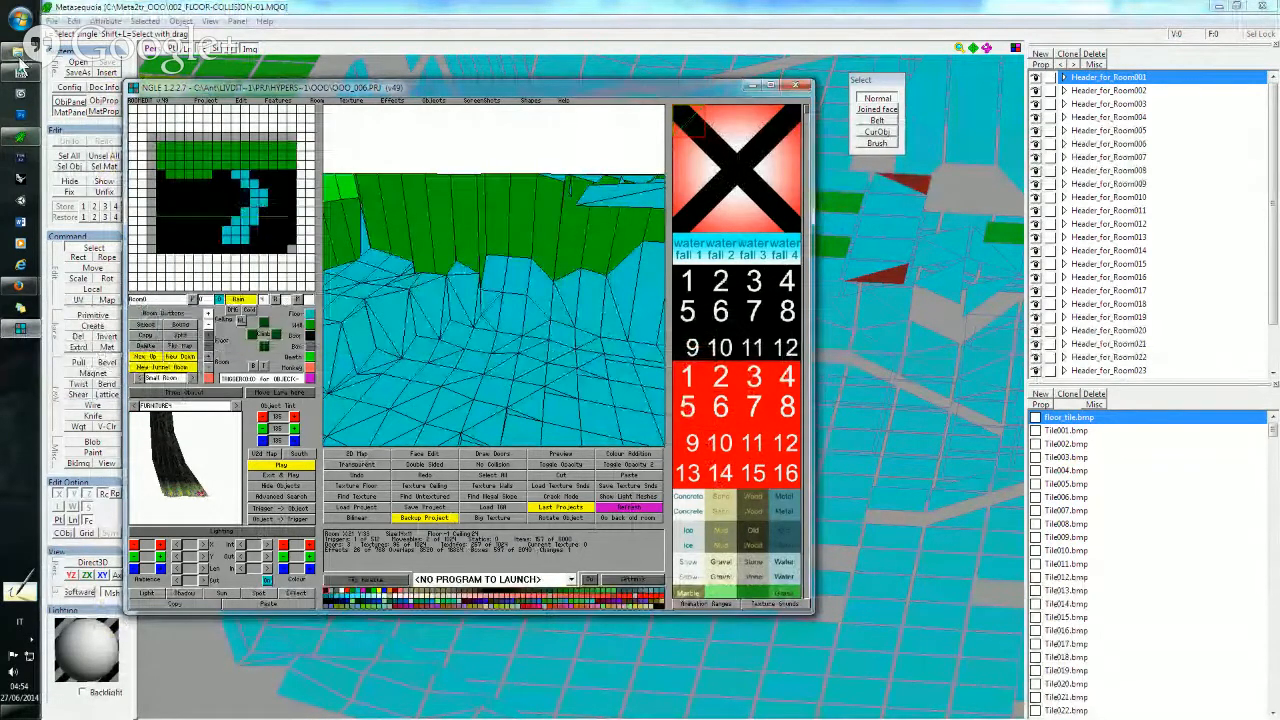
mouse_move(20, 66)
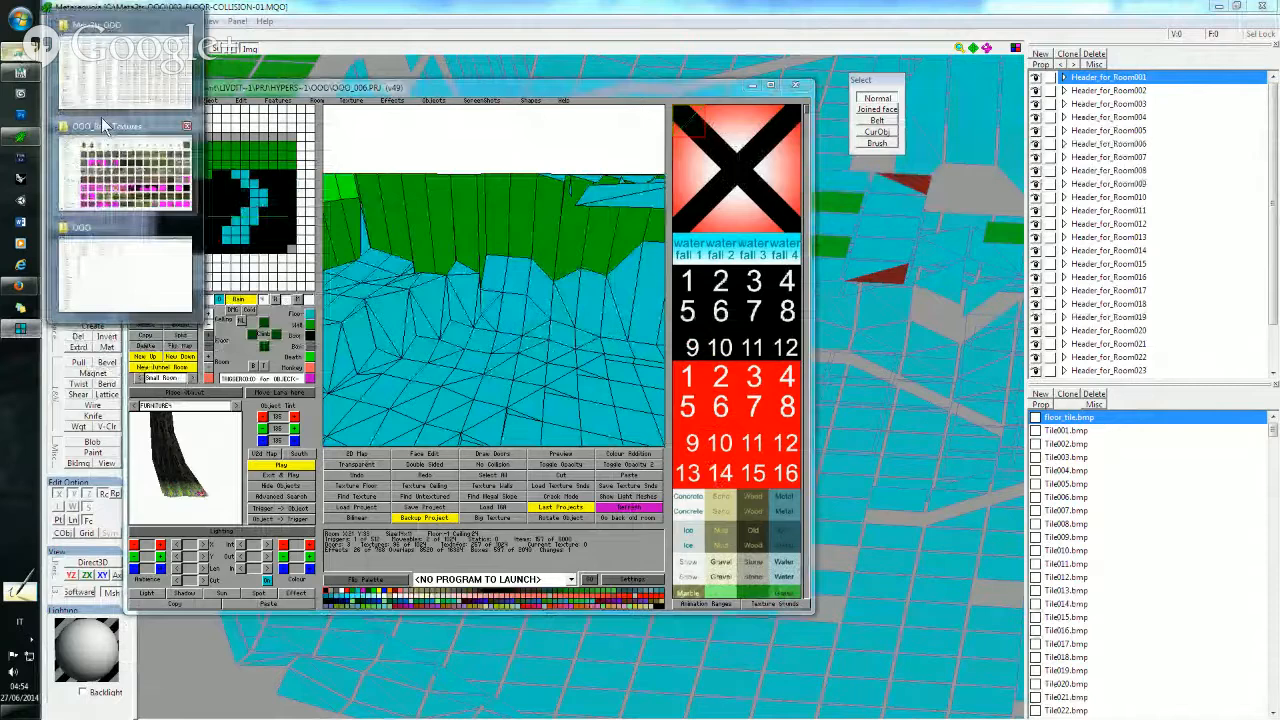
click(101, 117)
click(53, 25)
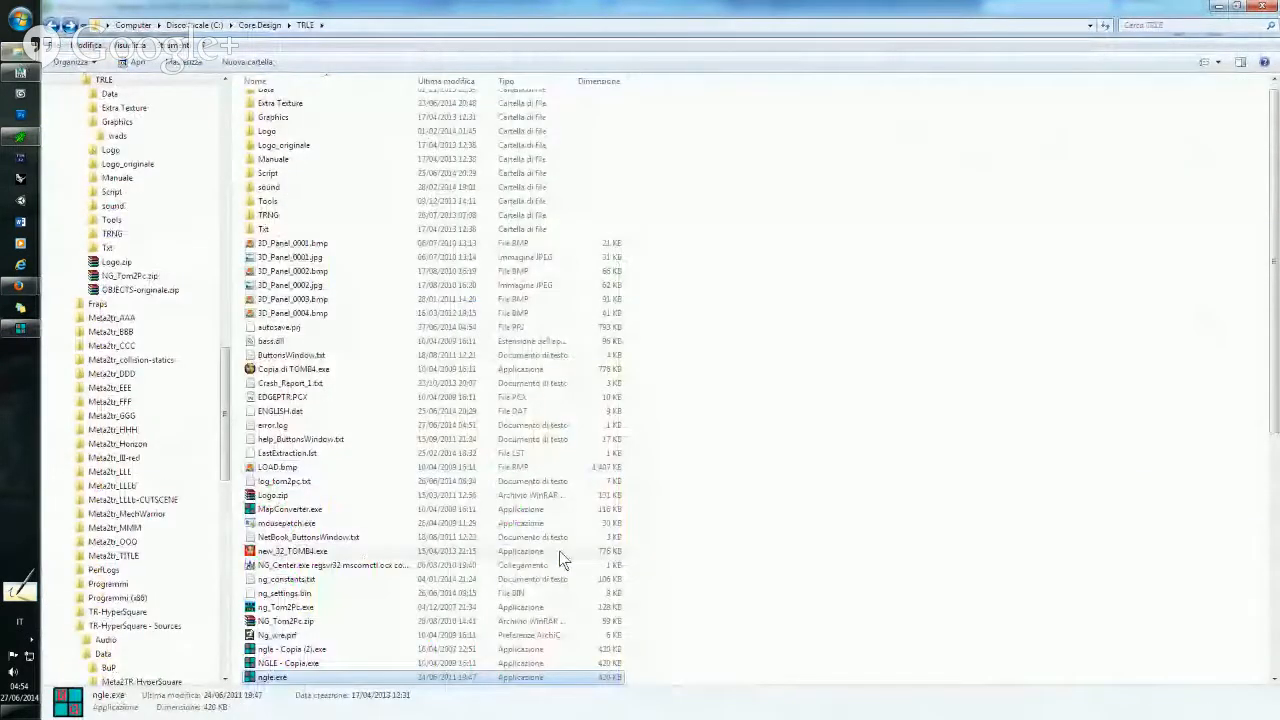
scroll(559, 550, down, 4)
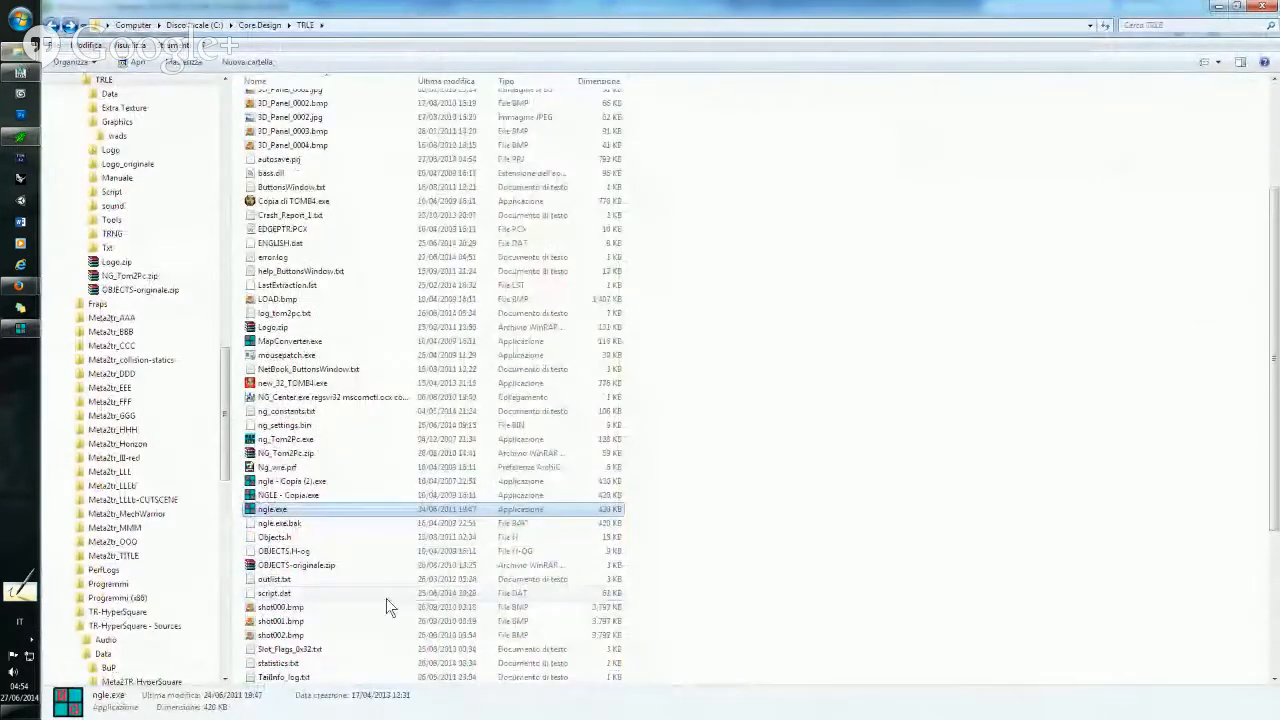
double_click(286, 442)
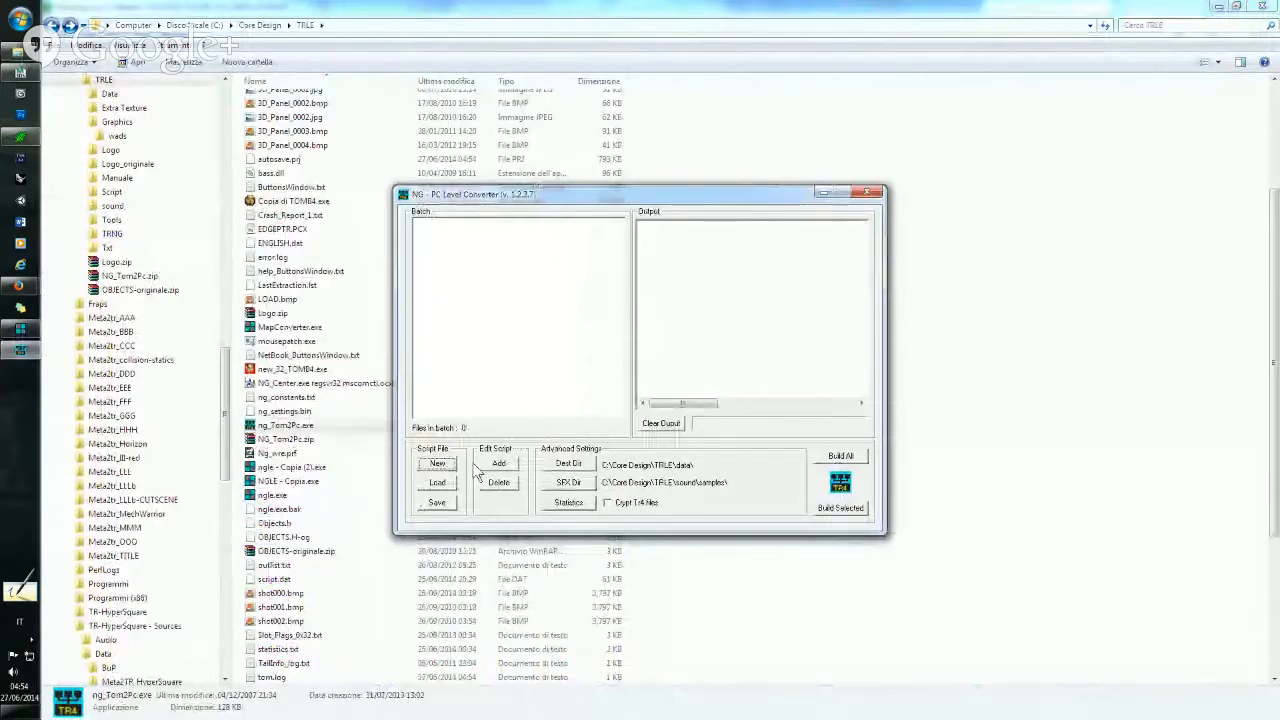
- Add HS2-OOO-003.TOM to the conversion batch and set the destination directory to Meta2tr_OOO
click(492, 465)
double_click(268, 498)
click(576, 465)
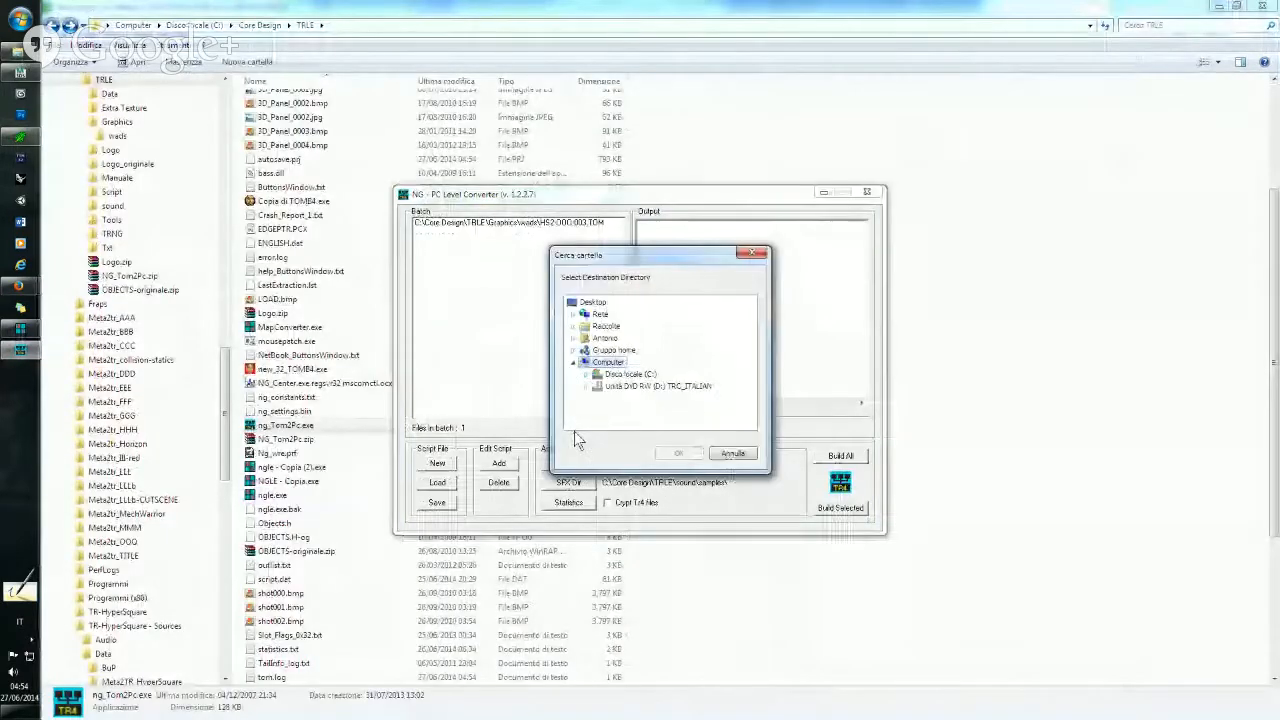
click(587, 373)
scroll(647, 410, down, 5)
scroll(647, 410, down, 1)
click(641, 386)
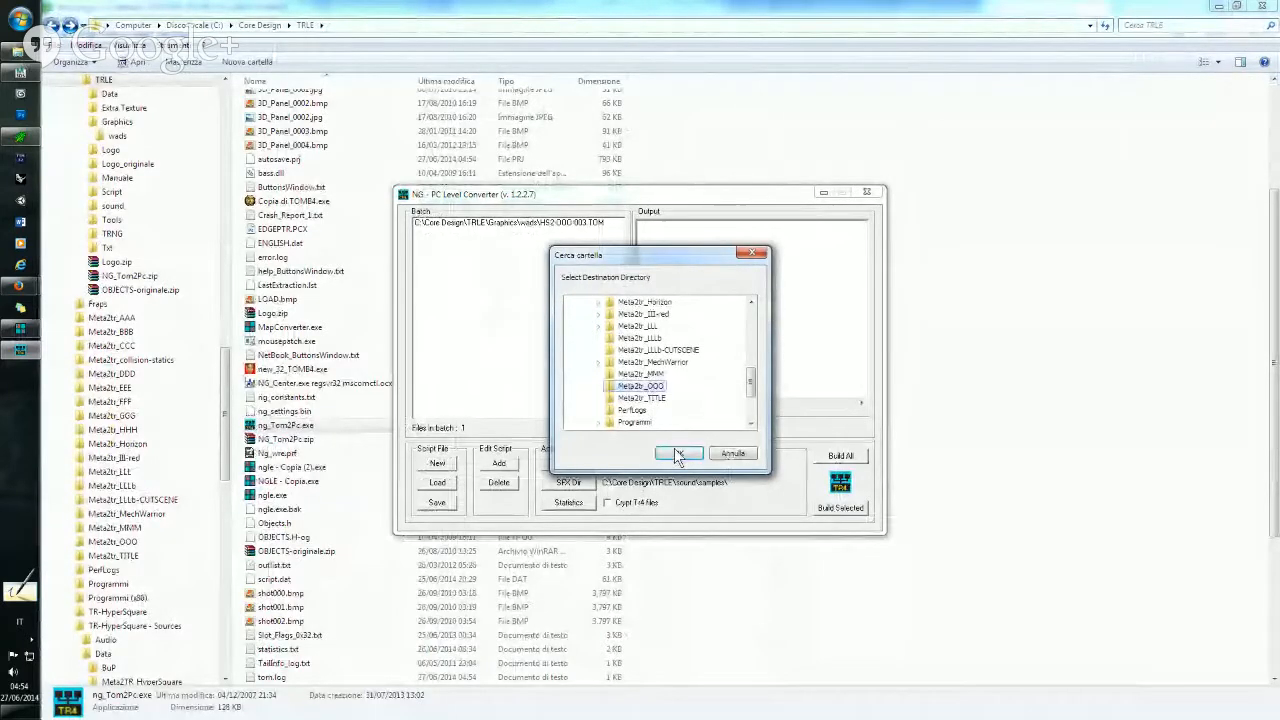
click(678, 456)
- Set the SFX source directory to C:\Core Design\TRLE\sound\HyperSquare-MMM and build all files in the batch
click(580, 484)
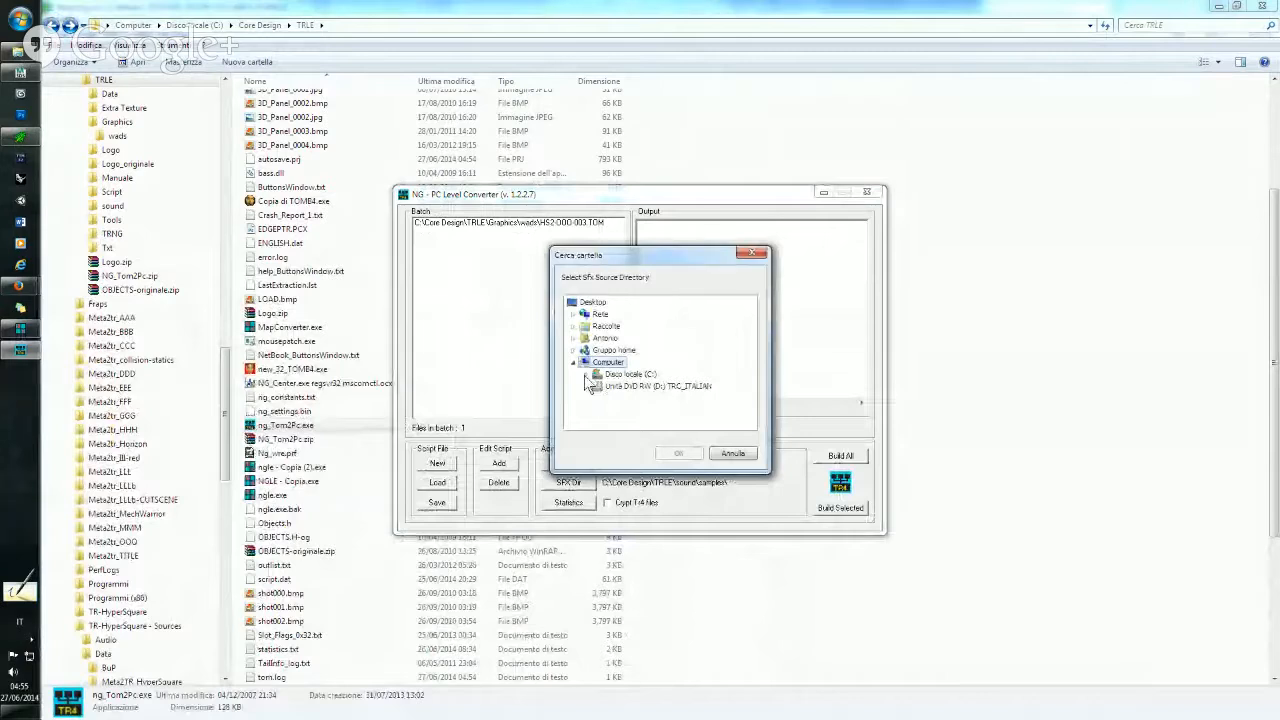
click(587, 373)
click(598, 350)
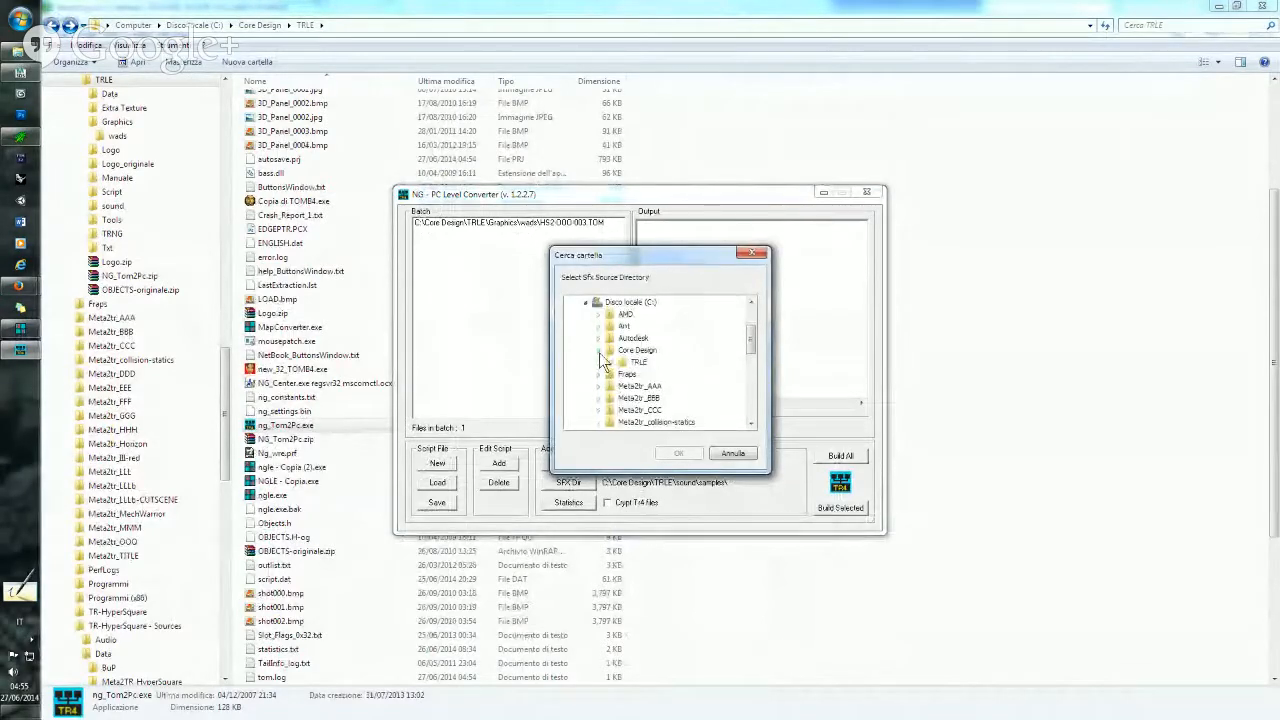
click(611, 362)
scroll(642, 386, down, 1)
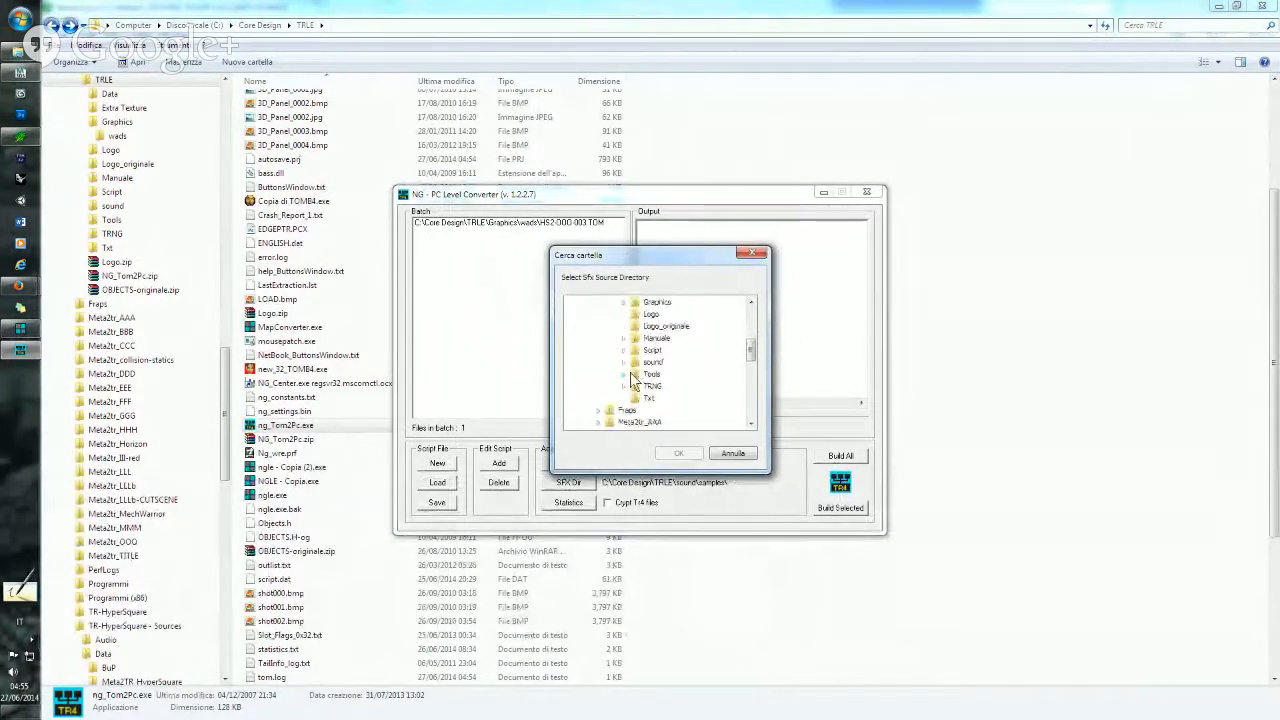
click(623, 362)
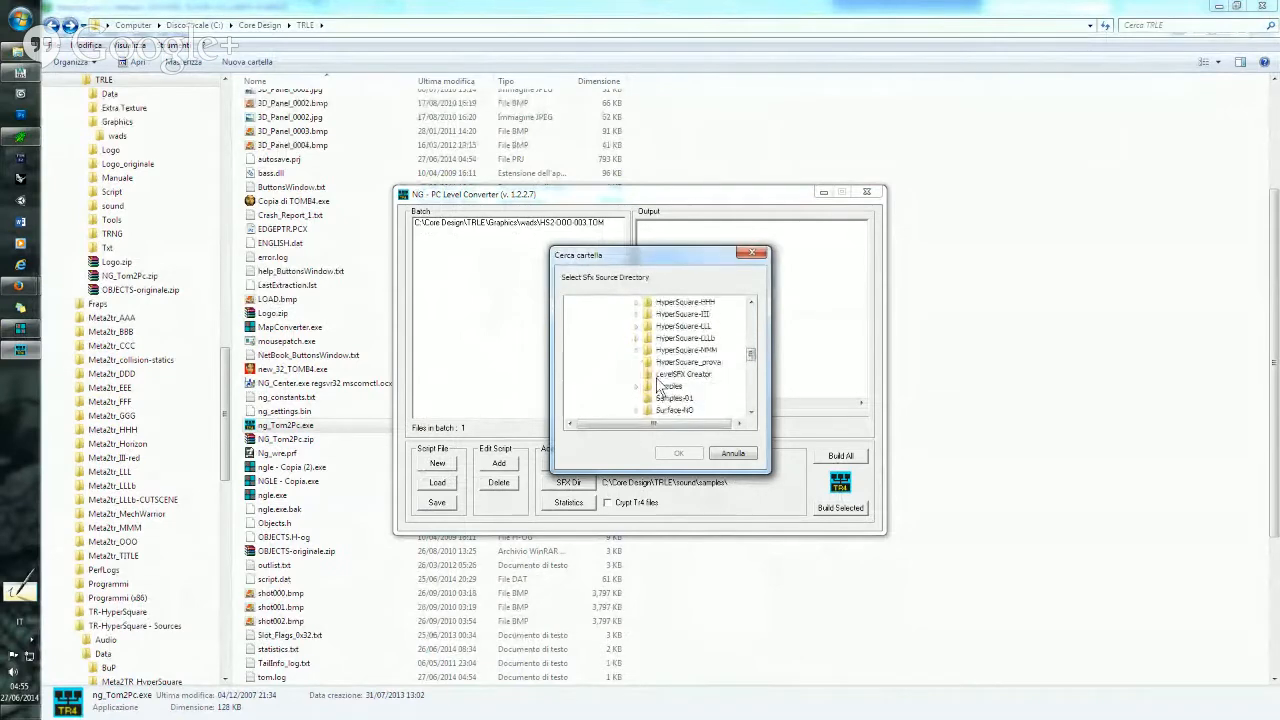
click(688, 351)
click(678, 453)
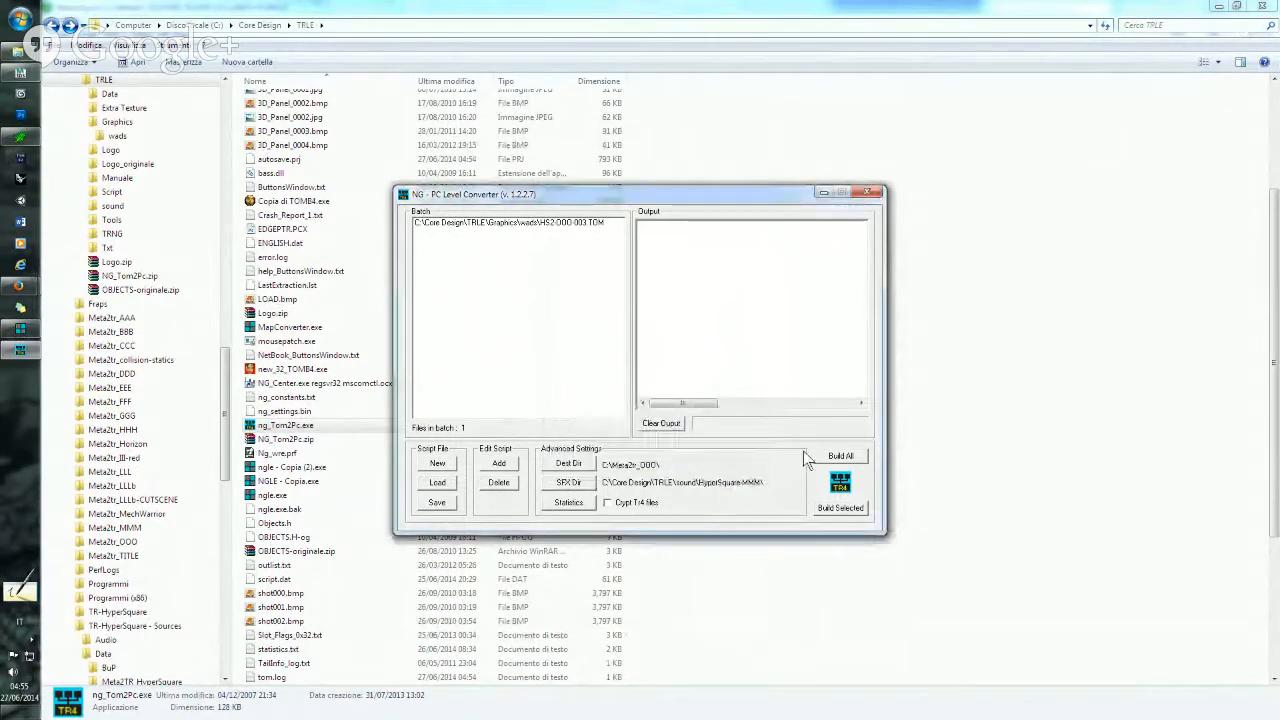
click(826, 458)
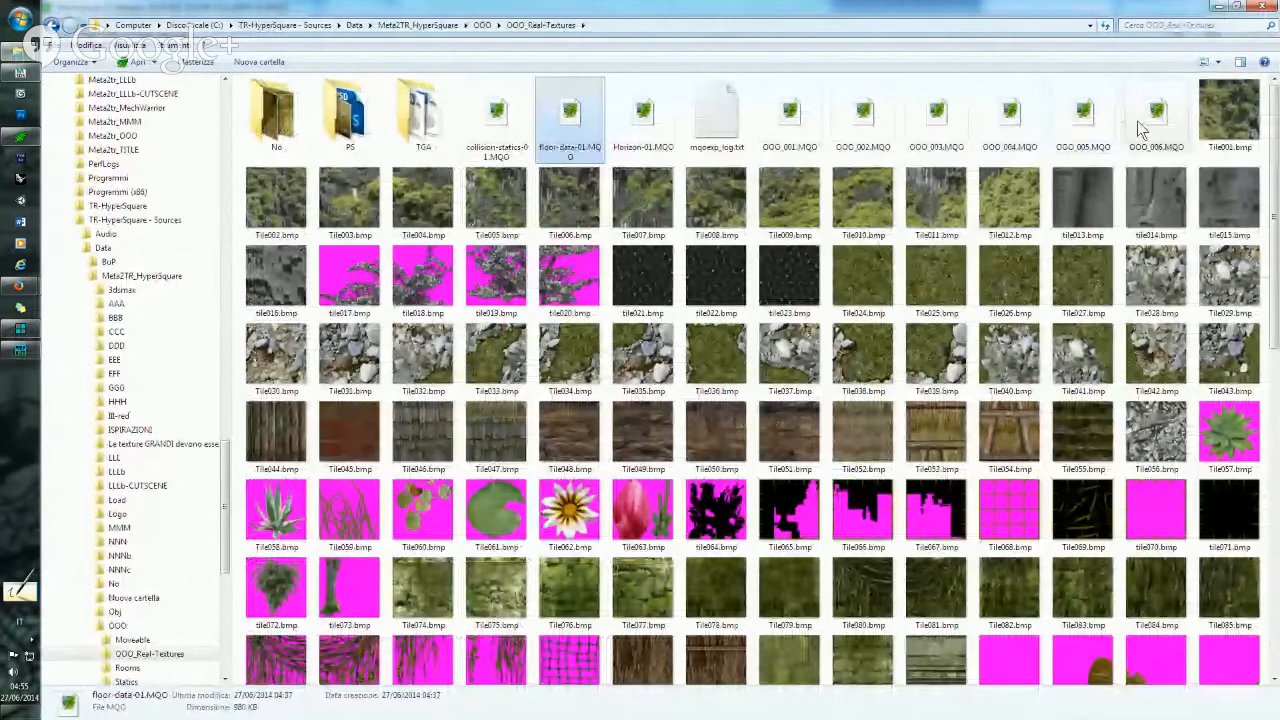
- Copy OOO_006.MQO from OOO_Real-Textures into the Meta2tr_OOO folder, replacing the existing file
click(1155, 120)
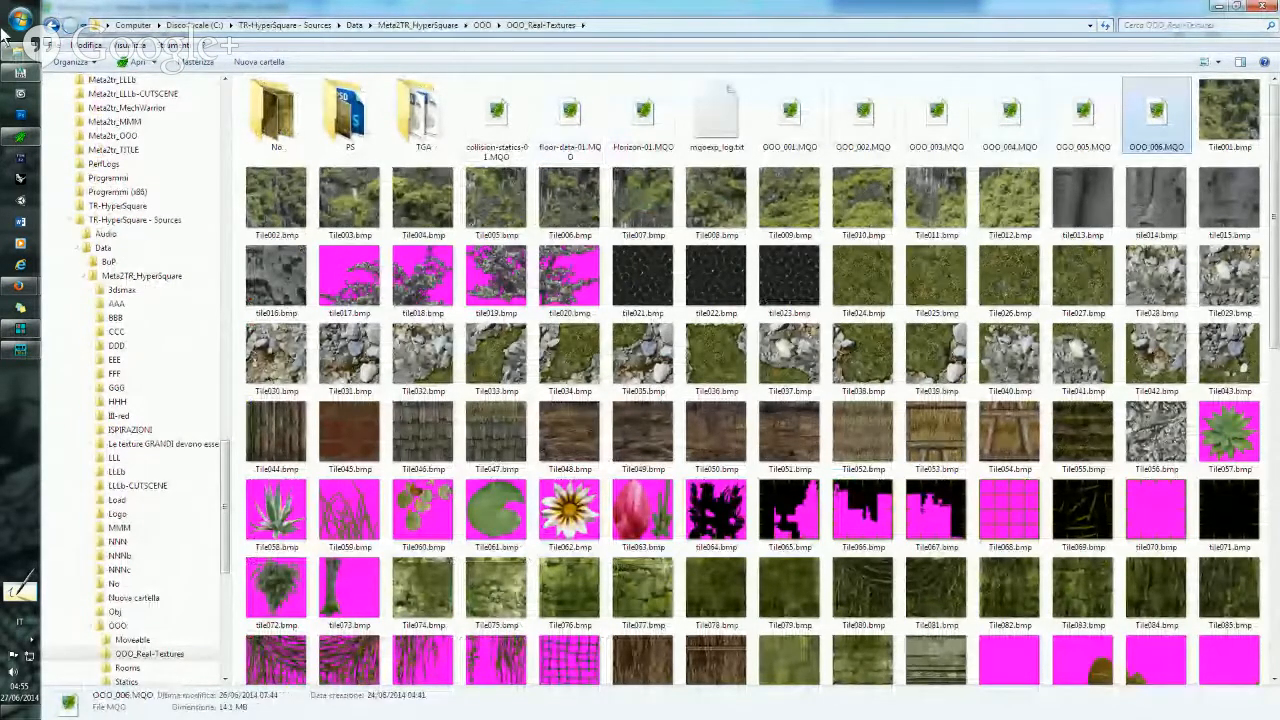
click(16, 71)
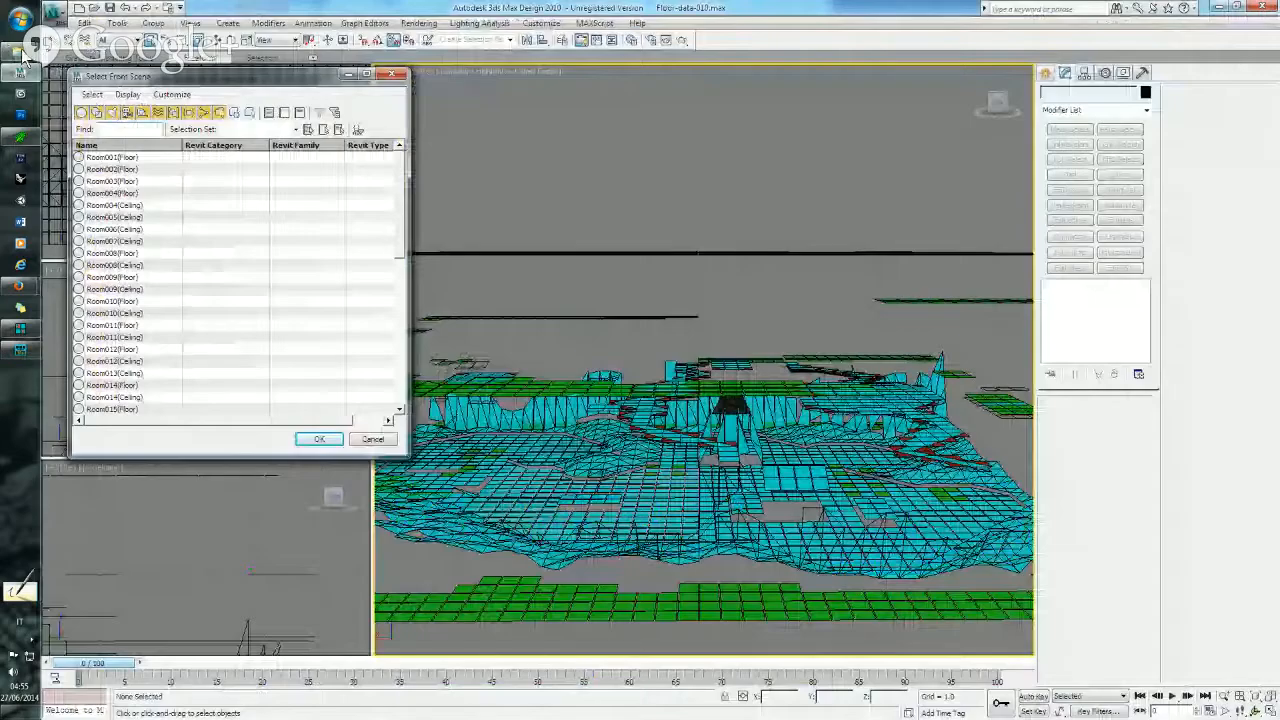
click(16, 50)
click(180, 86)
key(ctrl+v)
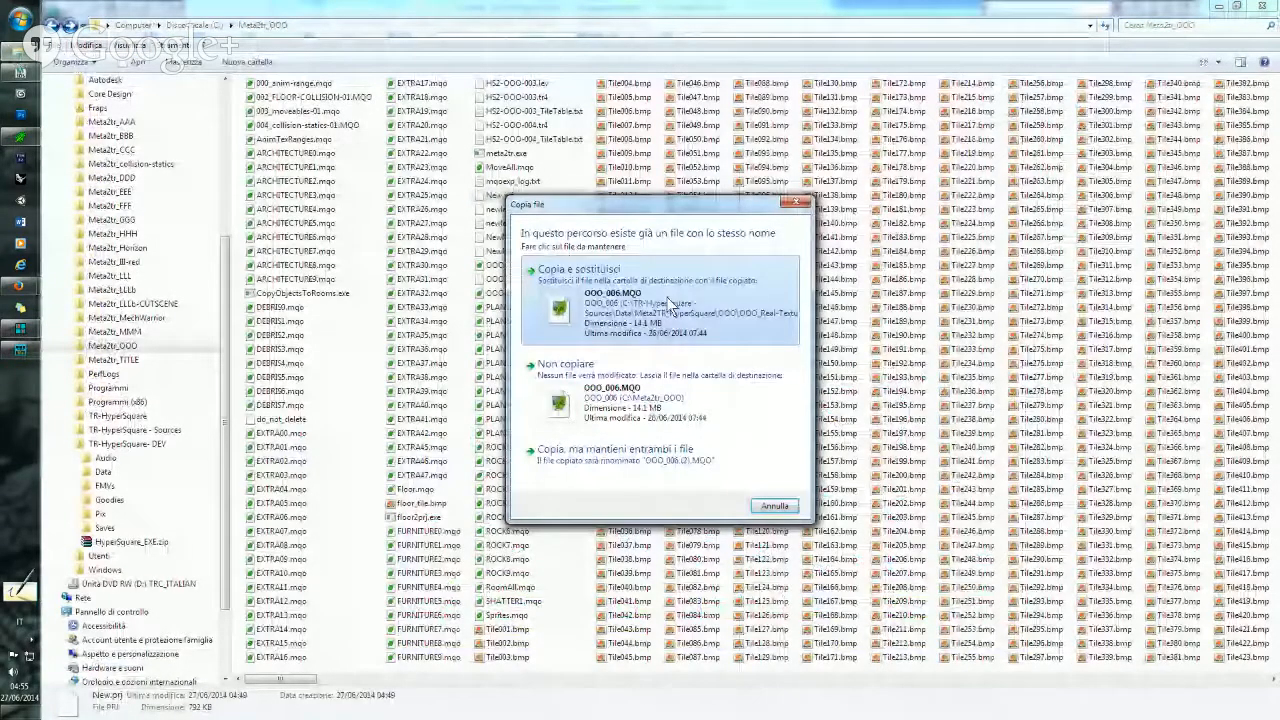
click(618, 312)
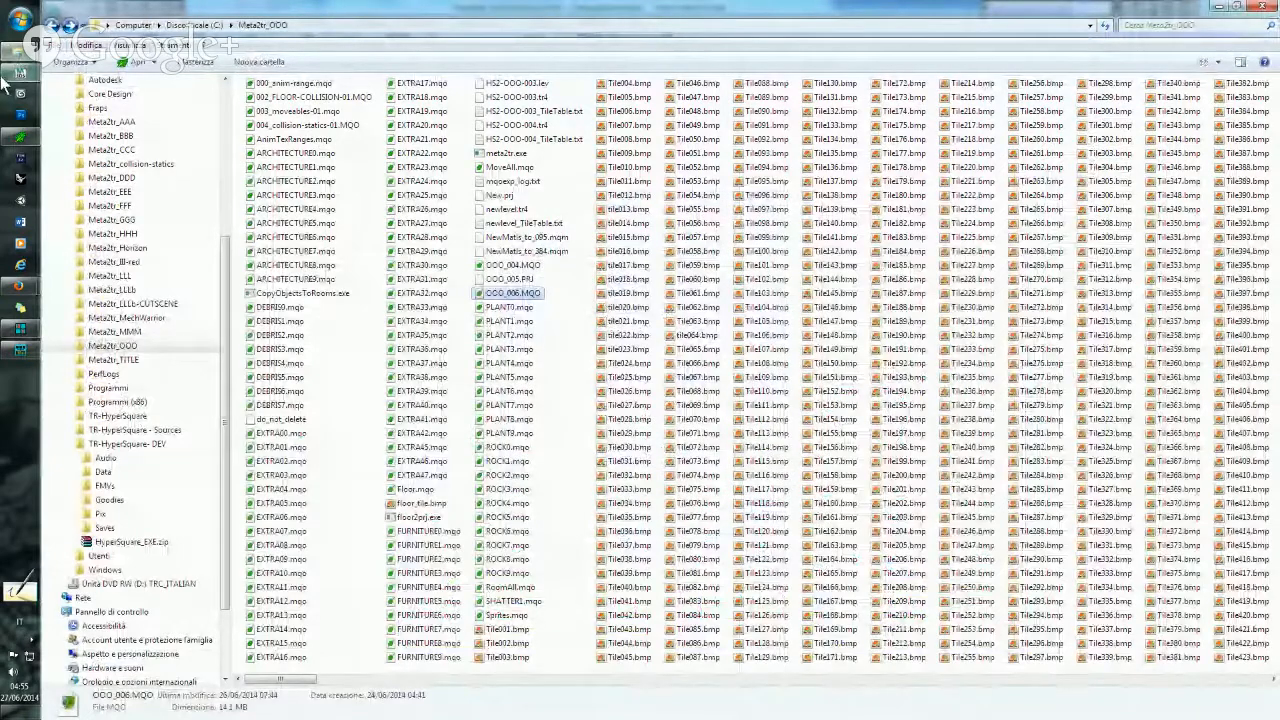
- Select and copy the texture bitmaps Tile001.bmp through Tile384.bmp in the OOO_Real-Textures folder
click(120, 110)
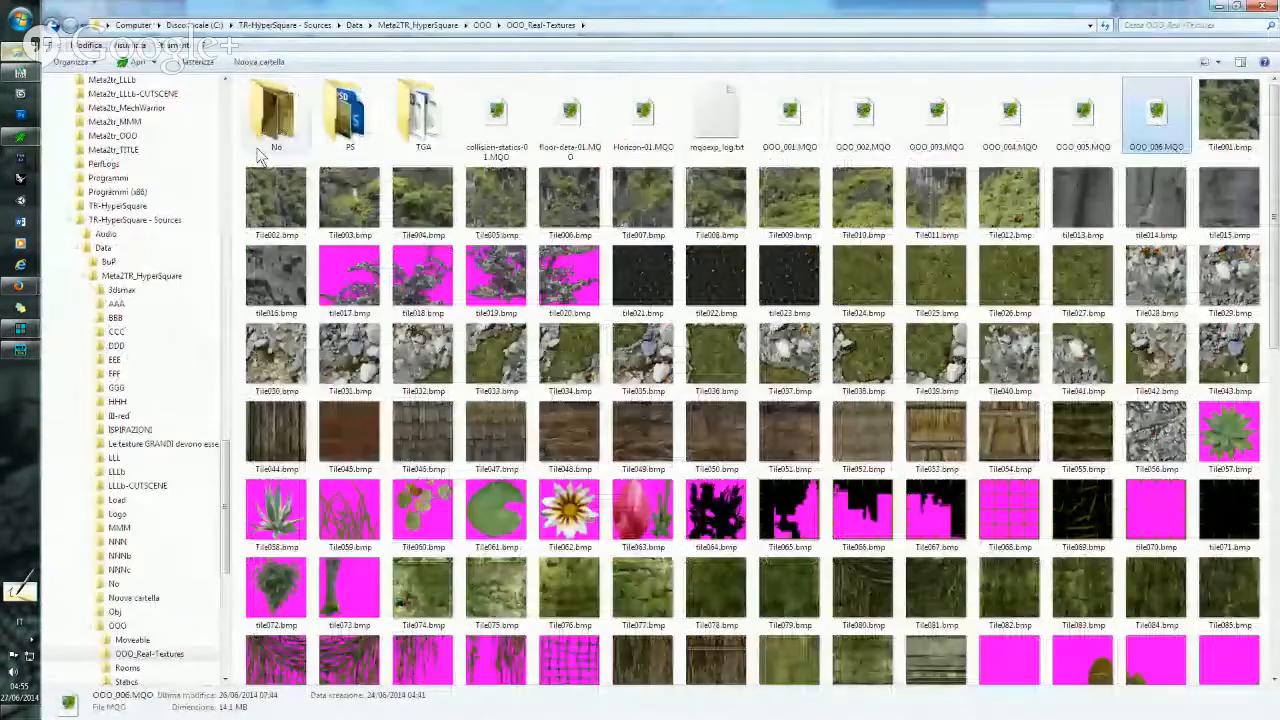
click(1228, 120)
scroll(1228, 120, down, 10)
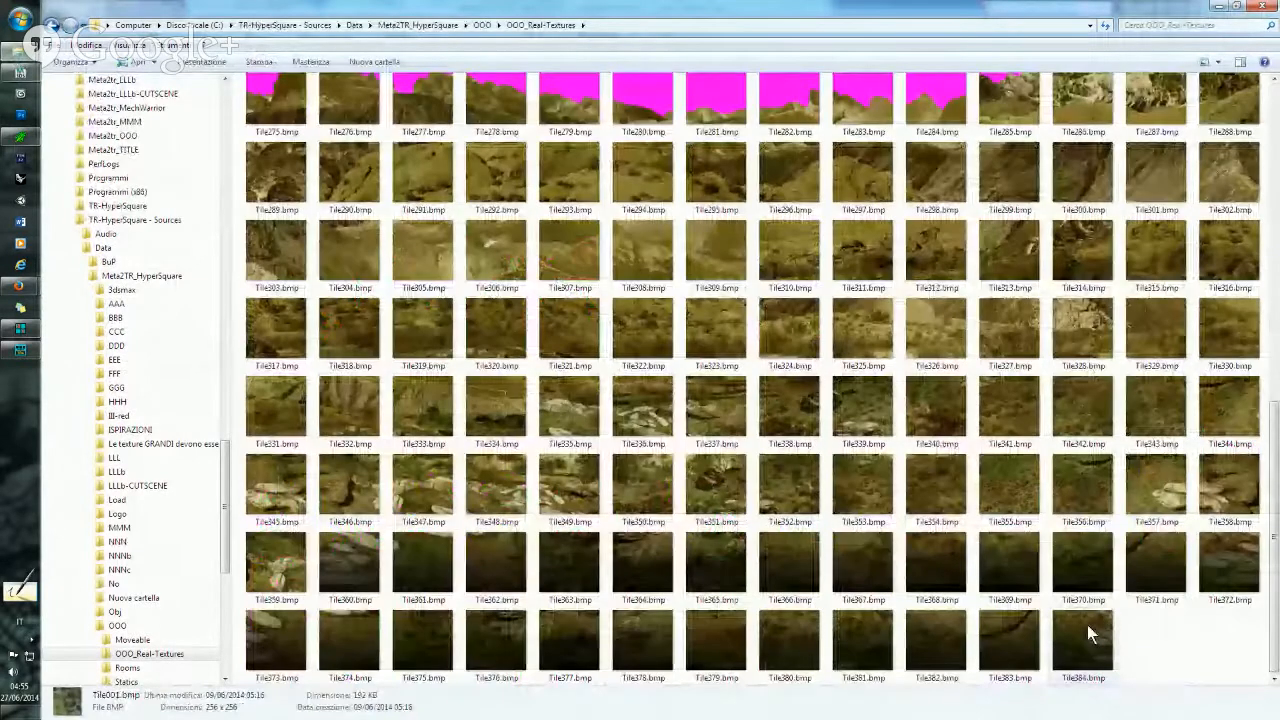
shift+click(1087, 624)
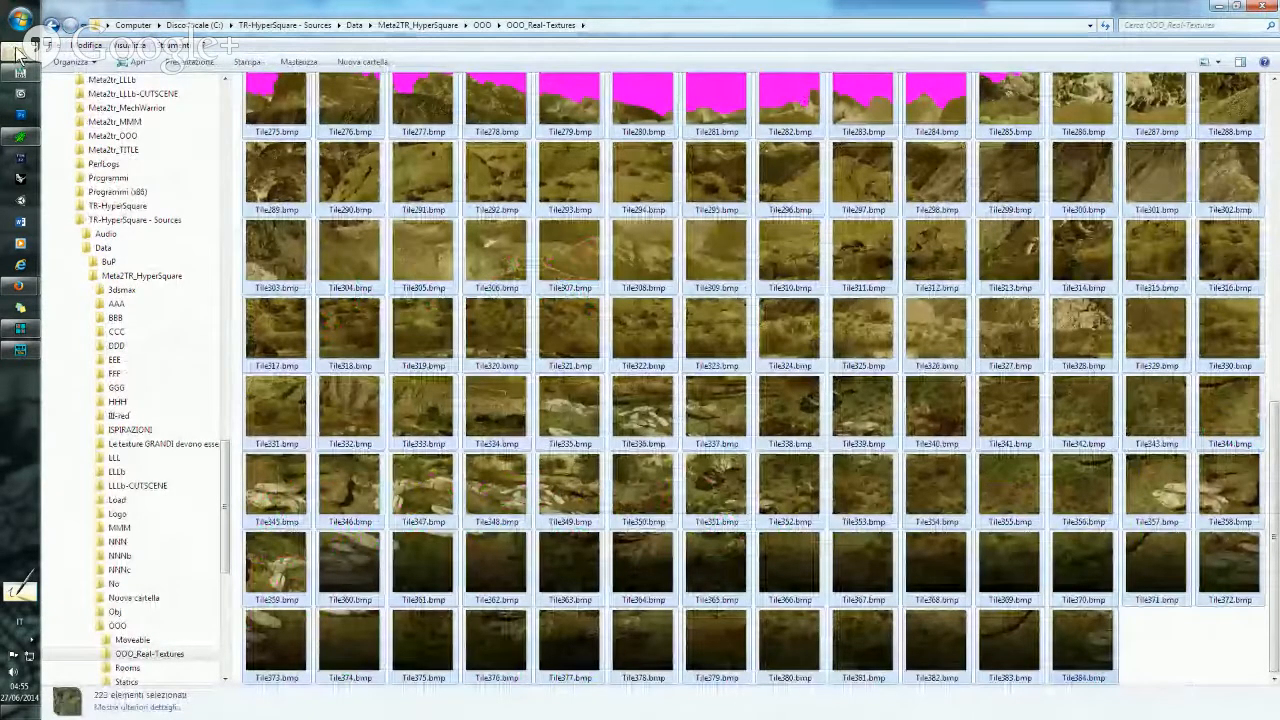
- Delete the tile bitmaps Tile001.bmp through Tile434.bmp from the Meta2tr_OOO folder
mouse_move(20, 50)
click(120, 65)
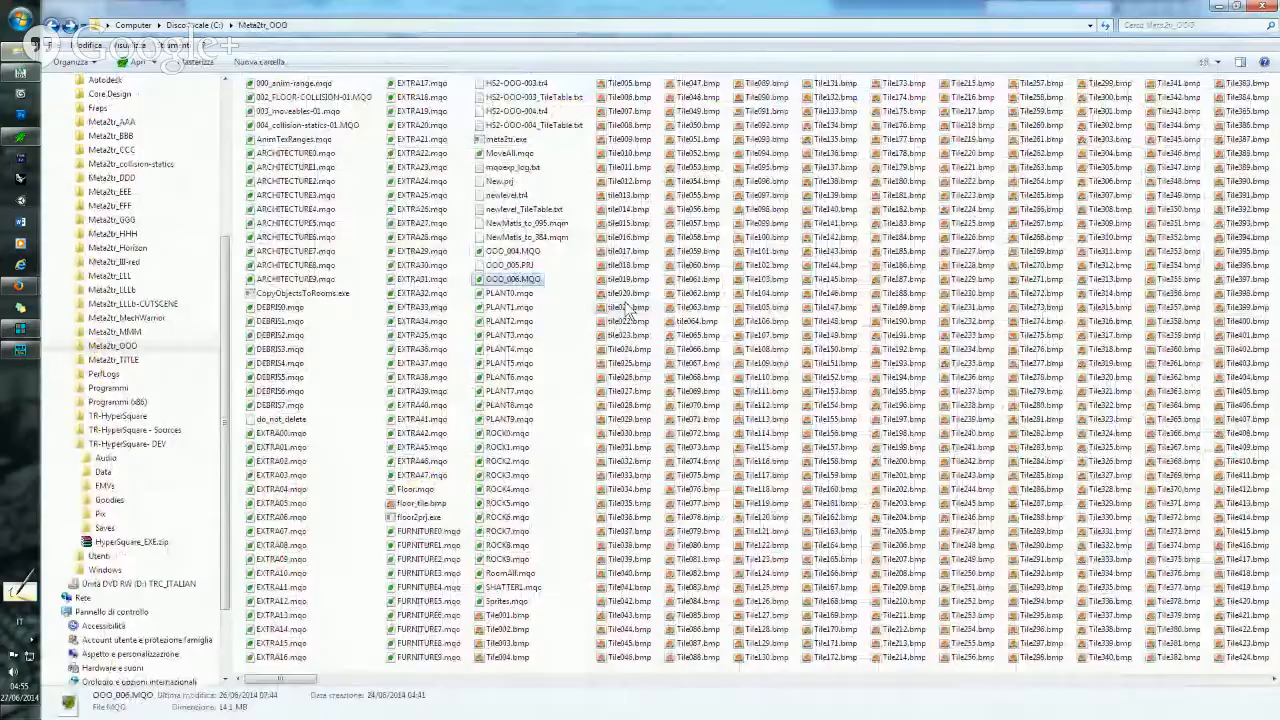
click(507, 615)
scroll(507, 615, down, 6)
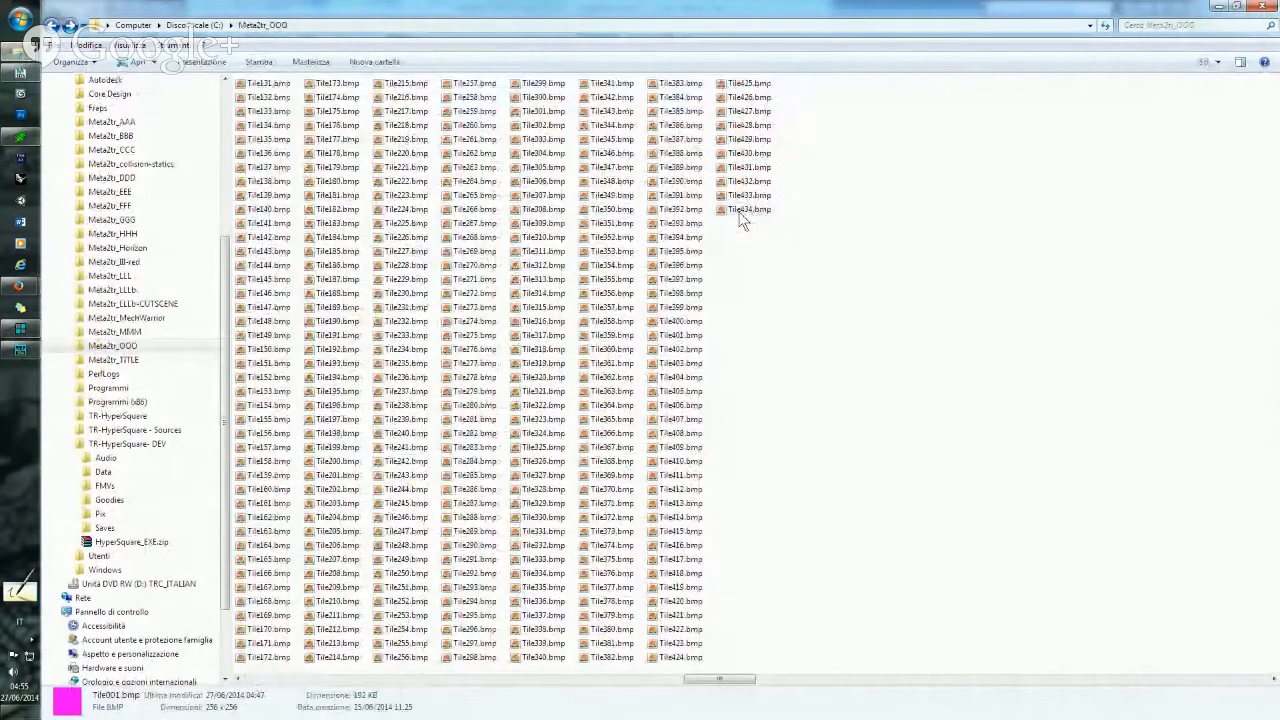
shift+click(740, 213)
key(Delete)
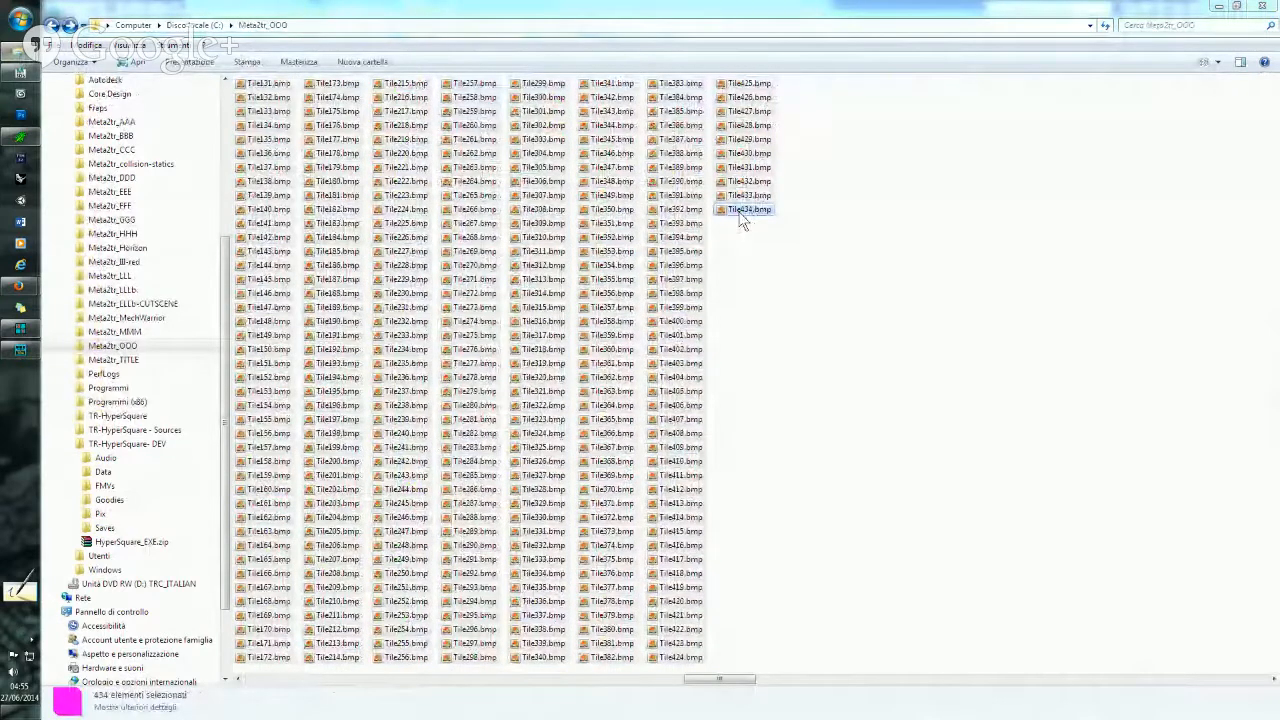
- Check the level converter's build output, then open HS2-OOO-003.tr4 with meta2tr.exe in Meta2tr_OOO
click(18, 350)
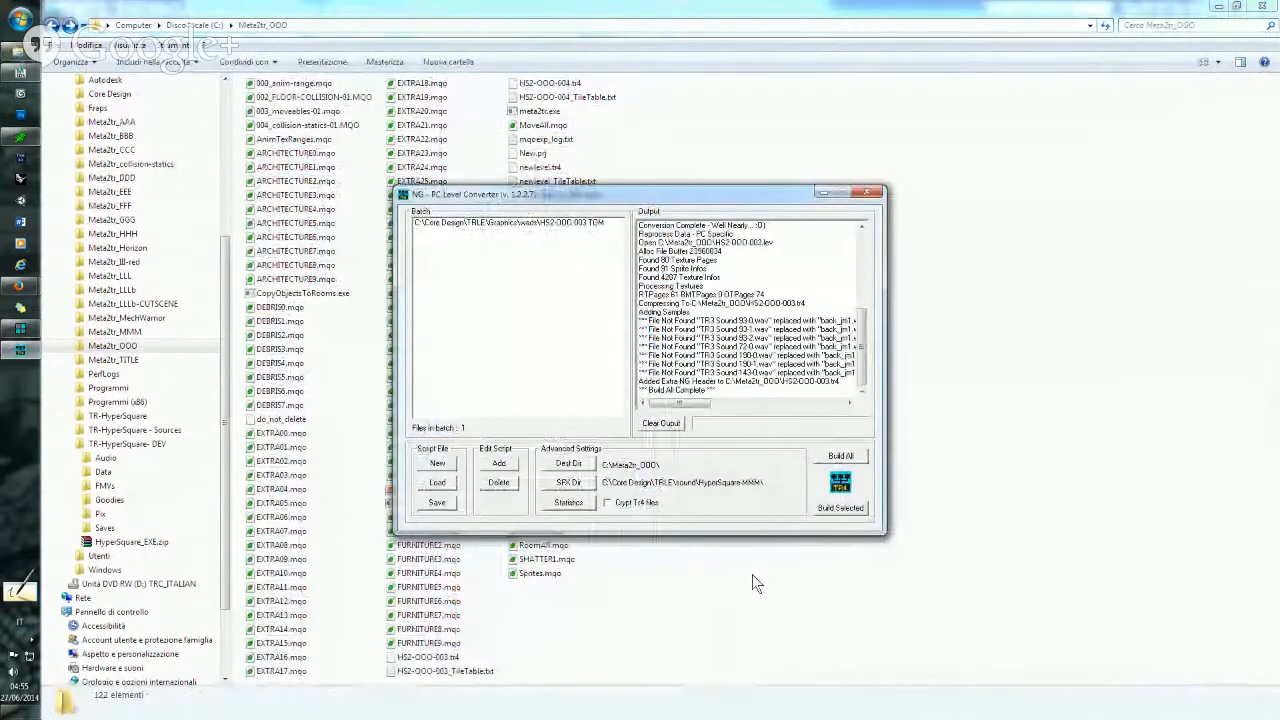
click(753, 576)
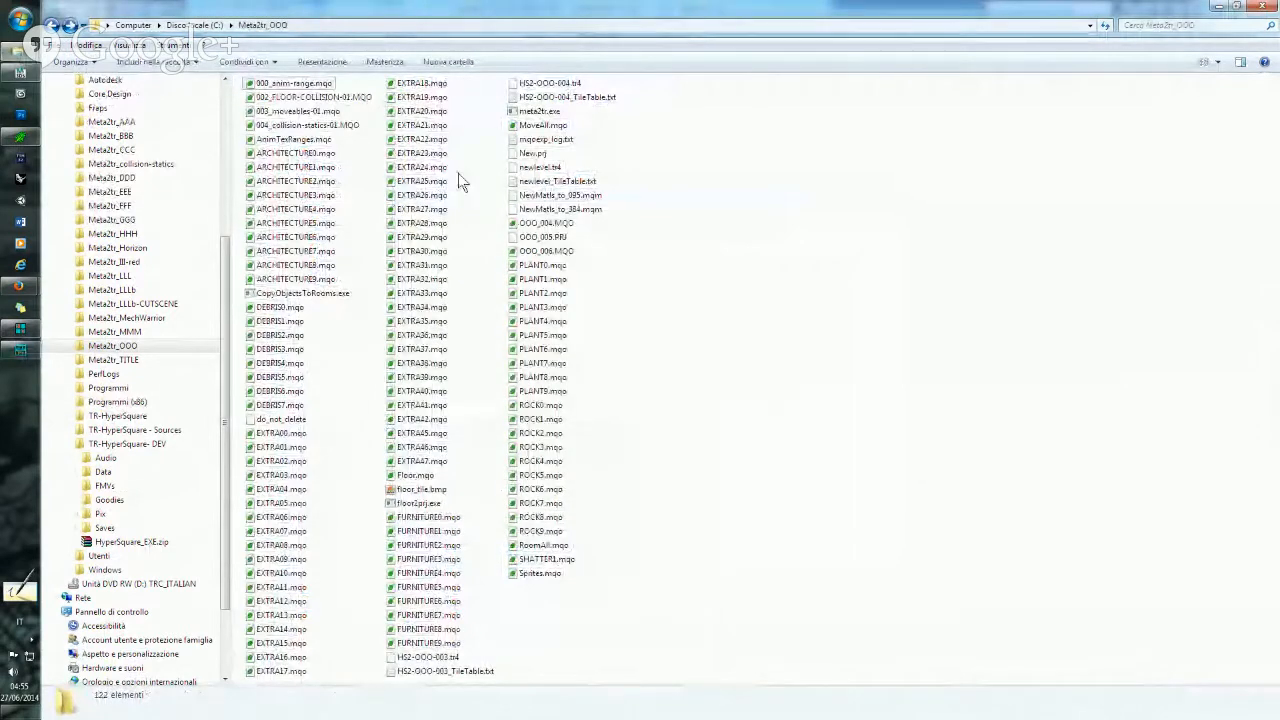
click(454, 656)
drag(454, 656, 541, 112)
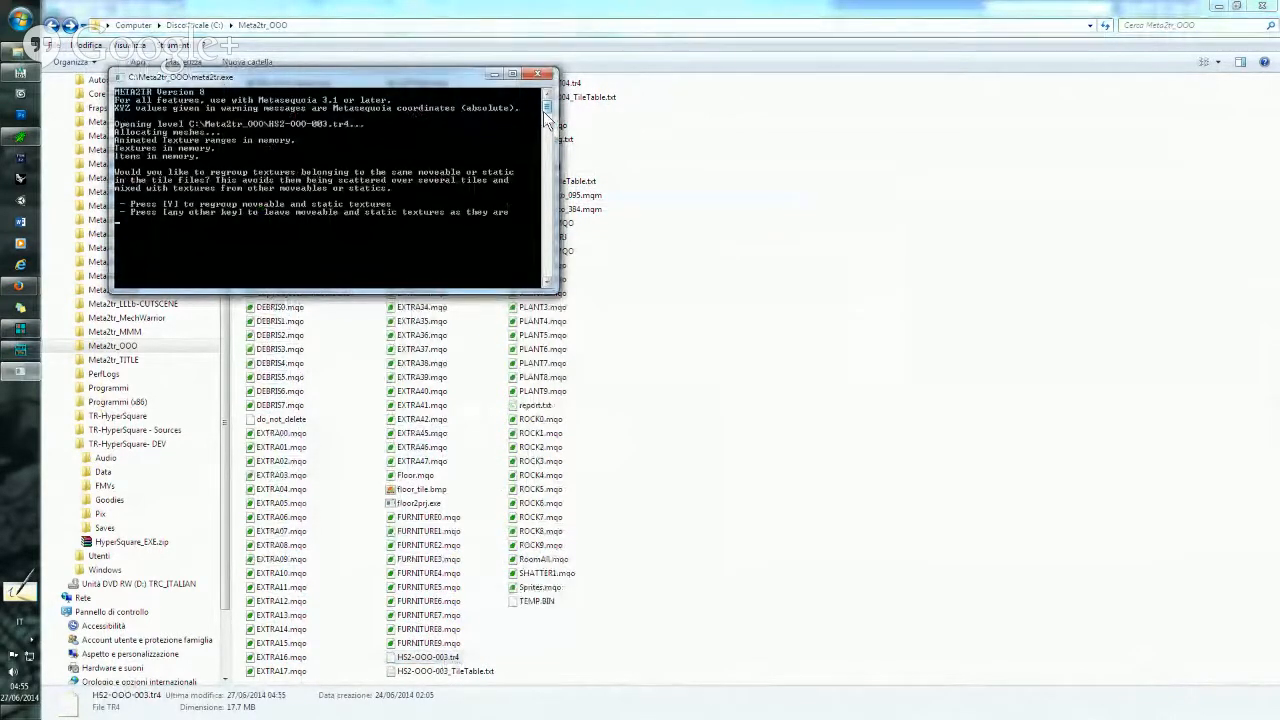
- Leave moveable and static textures ungrouped, skip the tile layout reminder and add 60 empty tiles at position (a)
key(n)
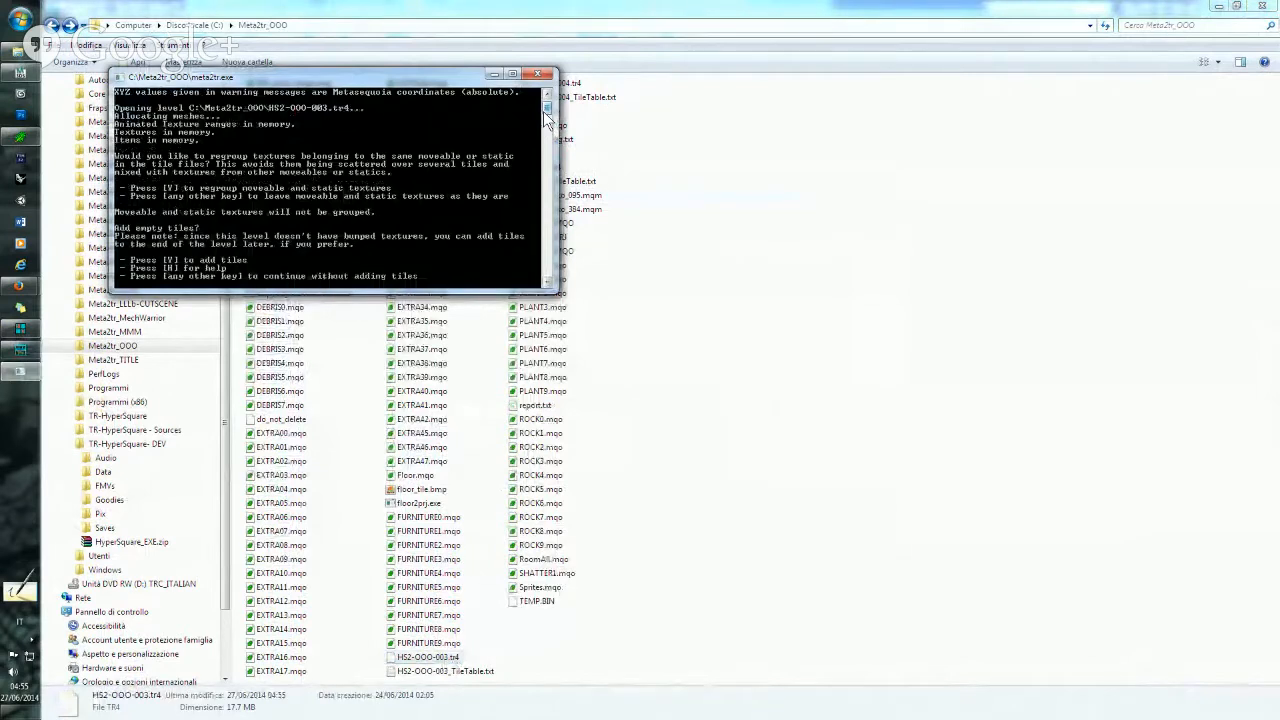
key(y)
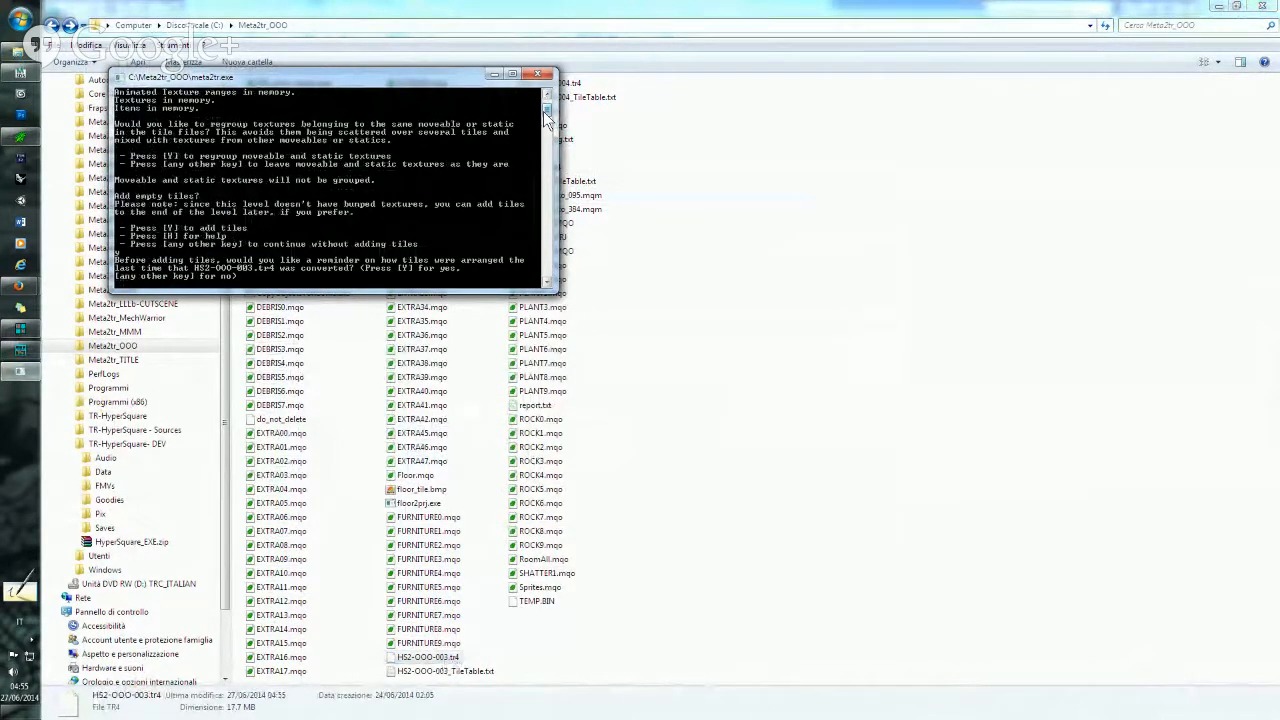
key(n)
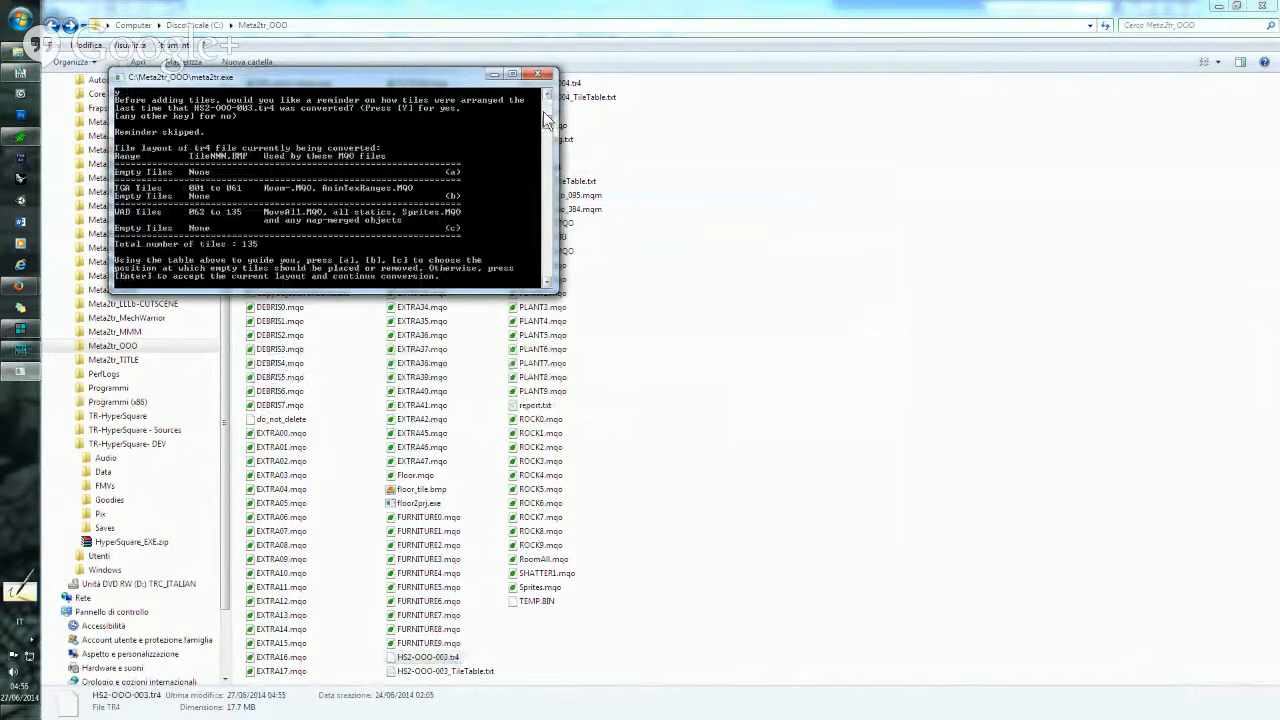
key(a)
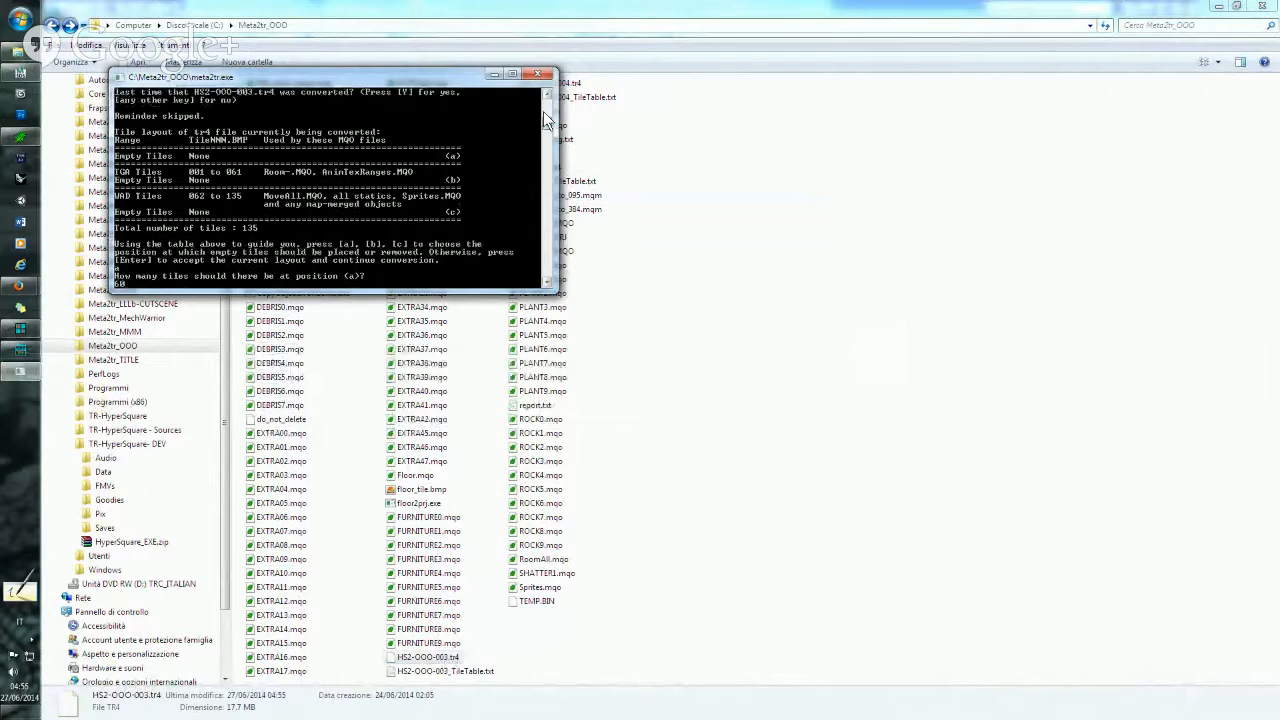
key(Return)
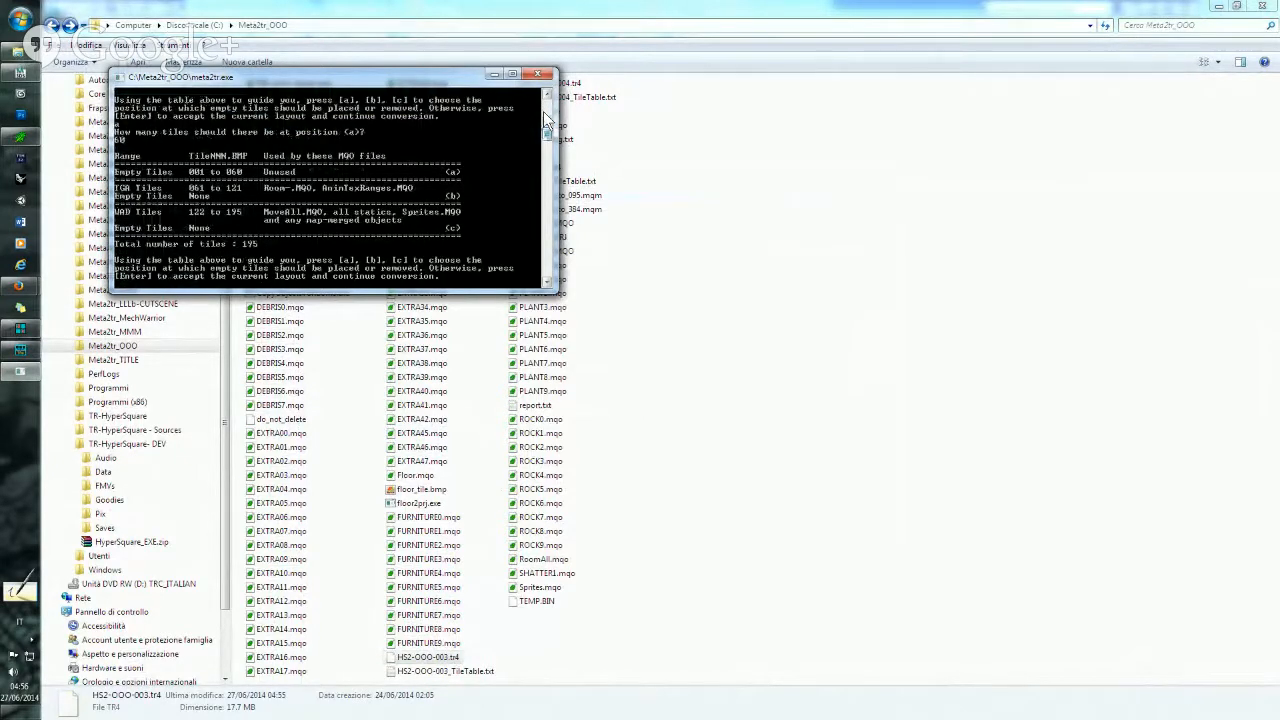
- Accept the tile layout, export all tiles including empty ones and write room visuals and collision to separate MQO files
key(Return)
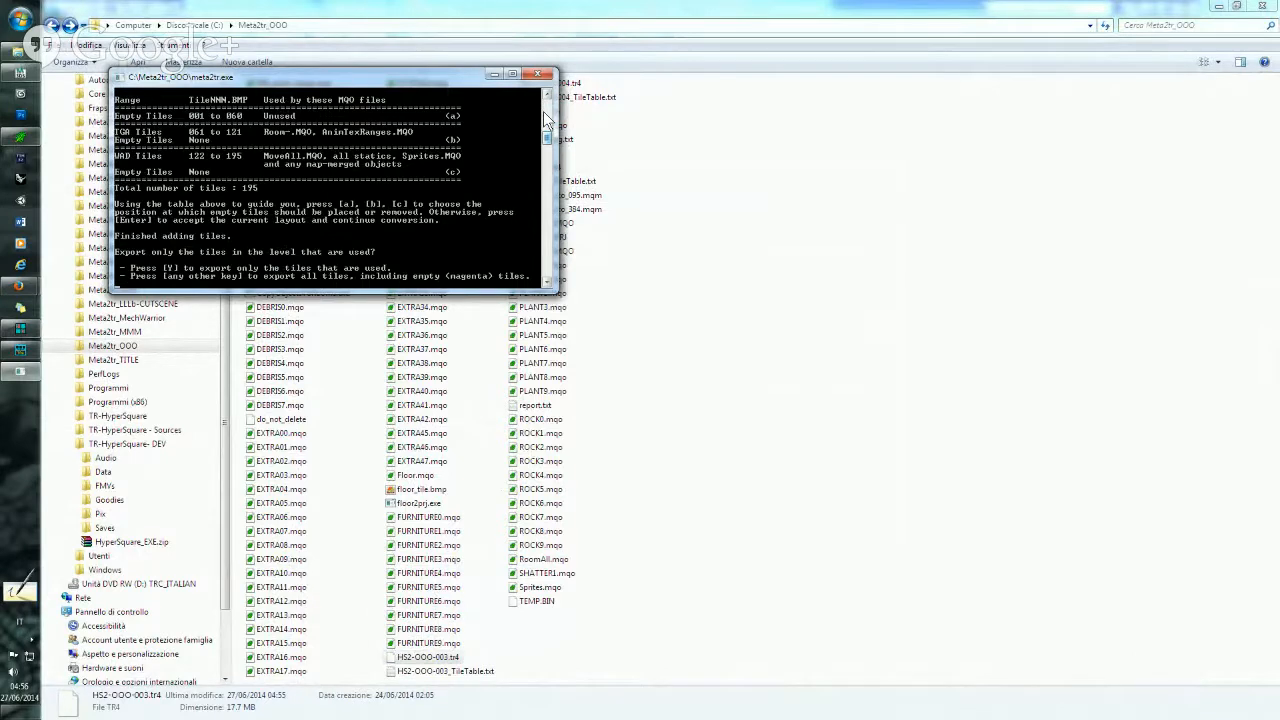
key(Return)
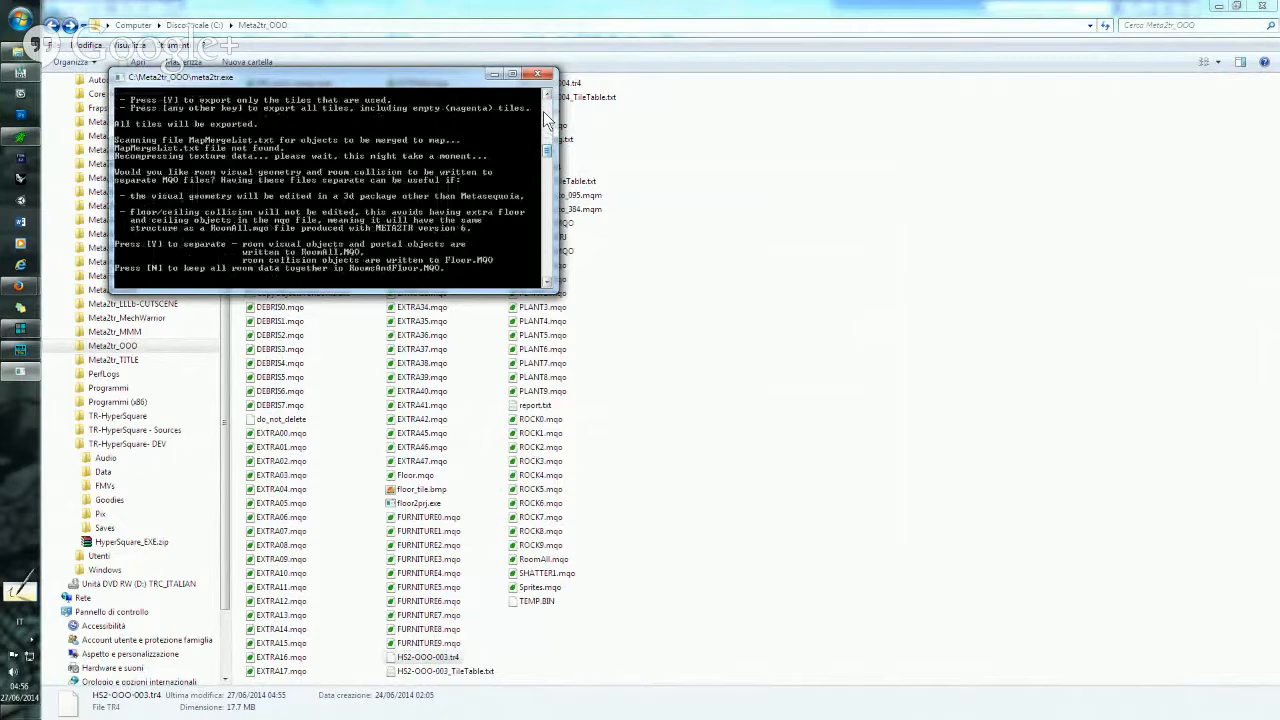
key(y)
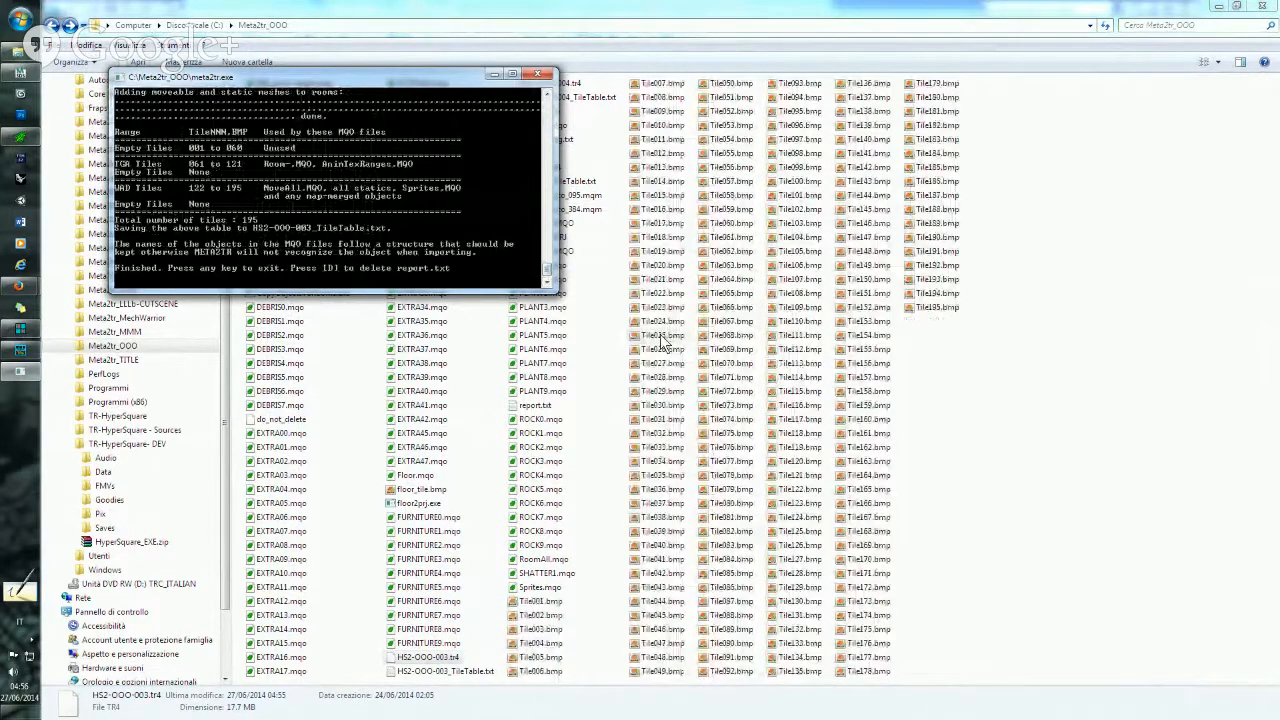
- Switch to Firefox and check the live broadcast in the Hangout window and on its YouTube page
click(18, 285)
click(118, 345)
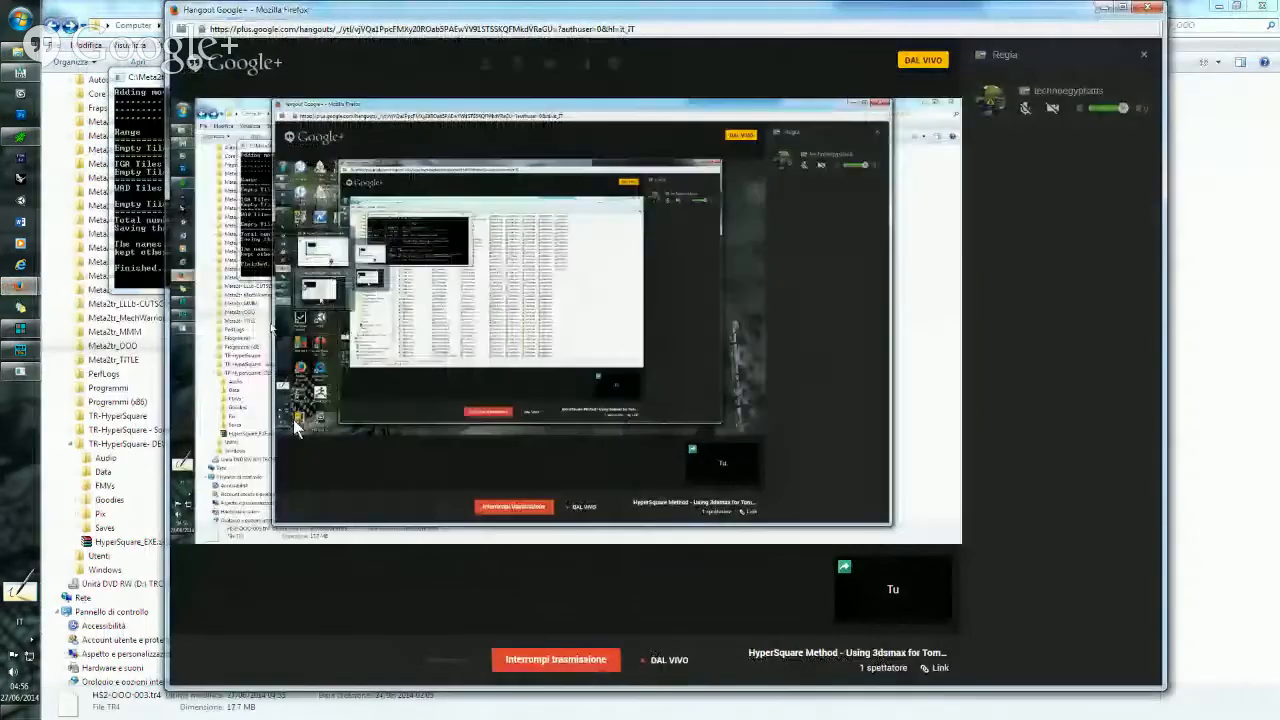
click(20, 287)
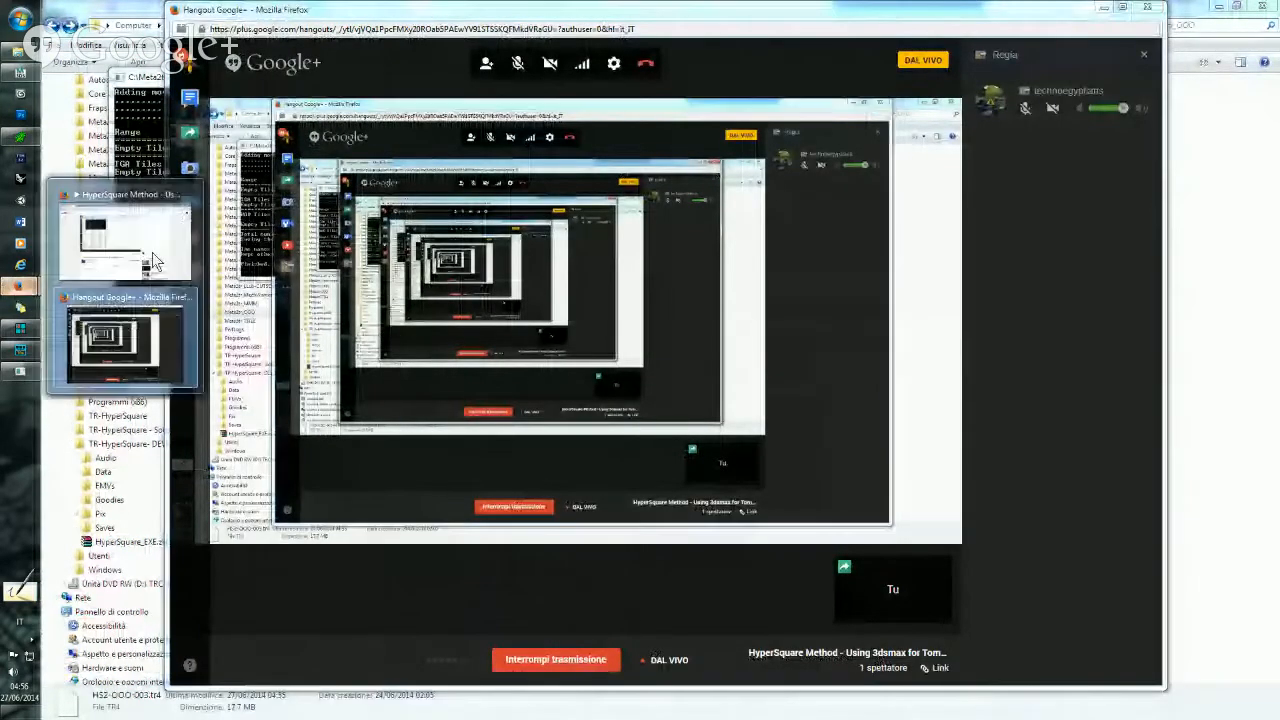
click(118, 228)
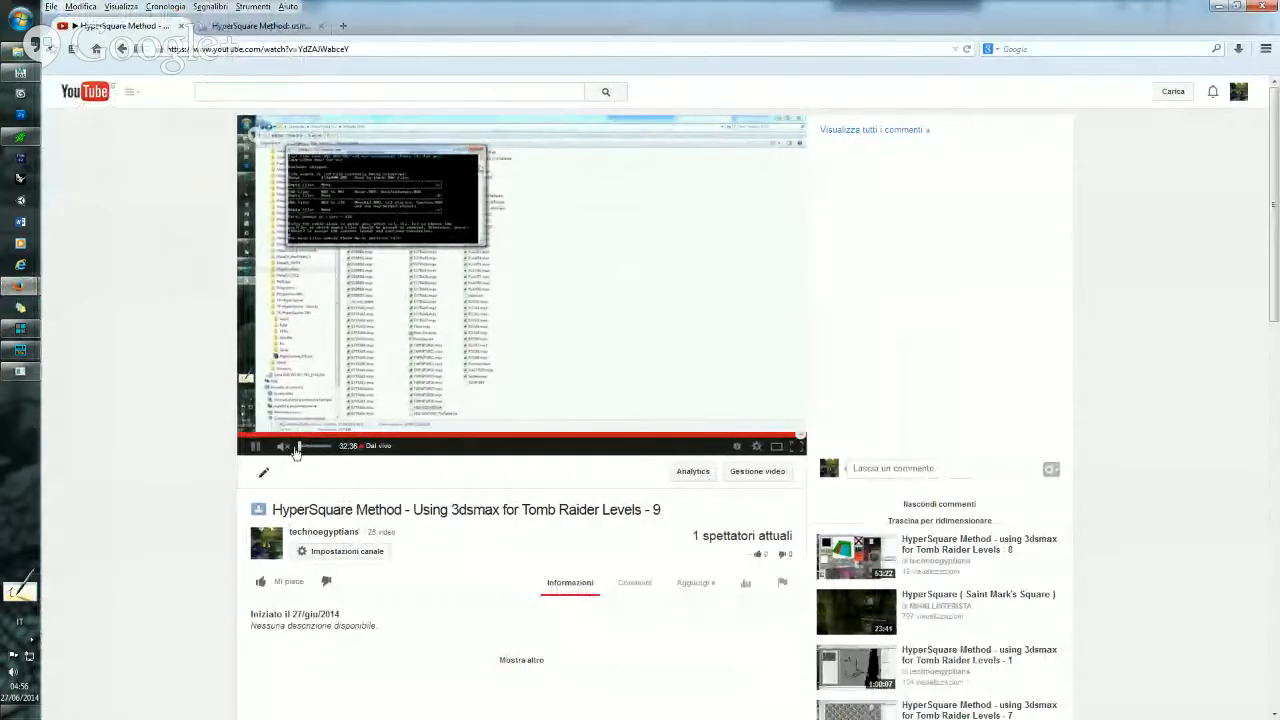
- Close the finished meta2tr export and paste the copied real texture tiles into Meta2tr_OOO, replacing all files with the same names
click(27, 370)
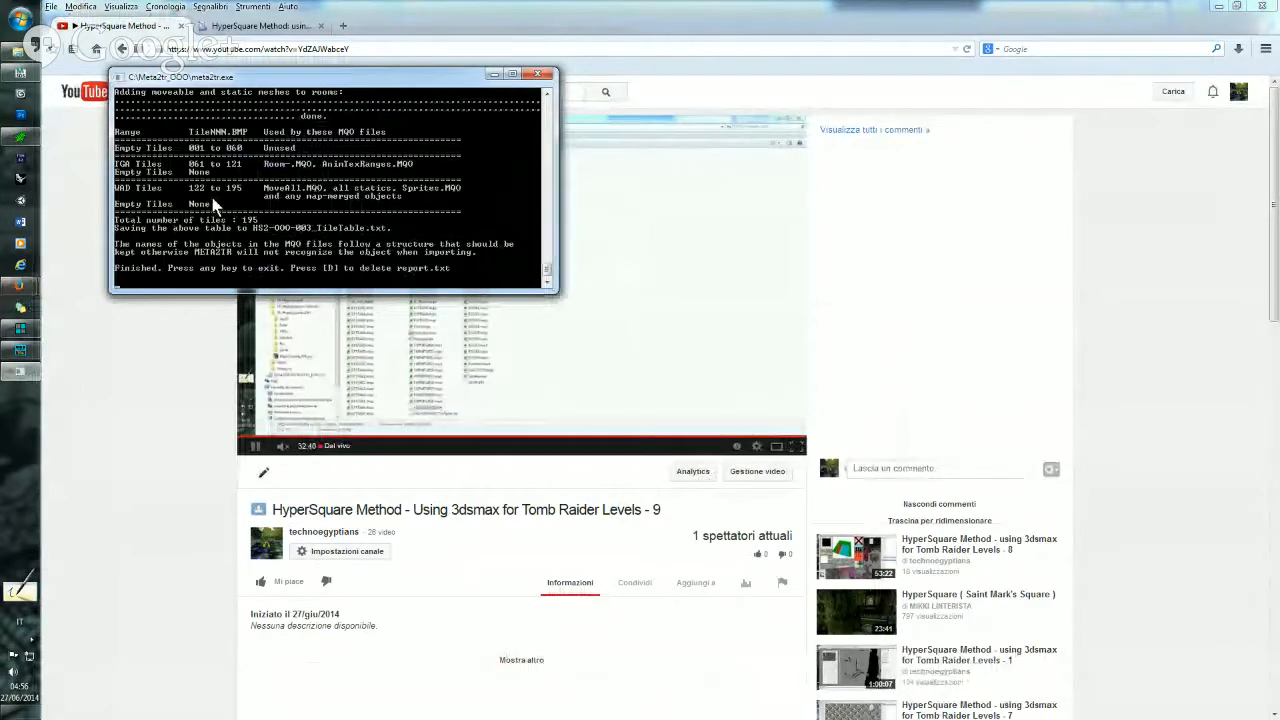
key(Return)
mouse_move(22, 52)
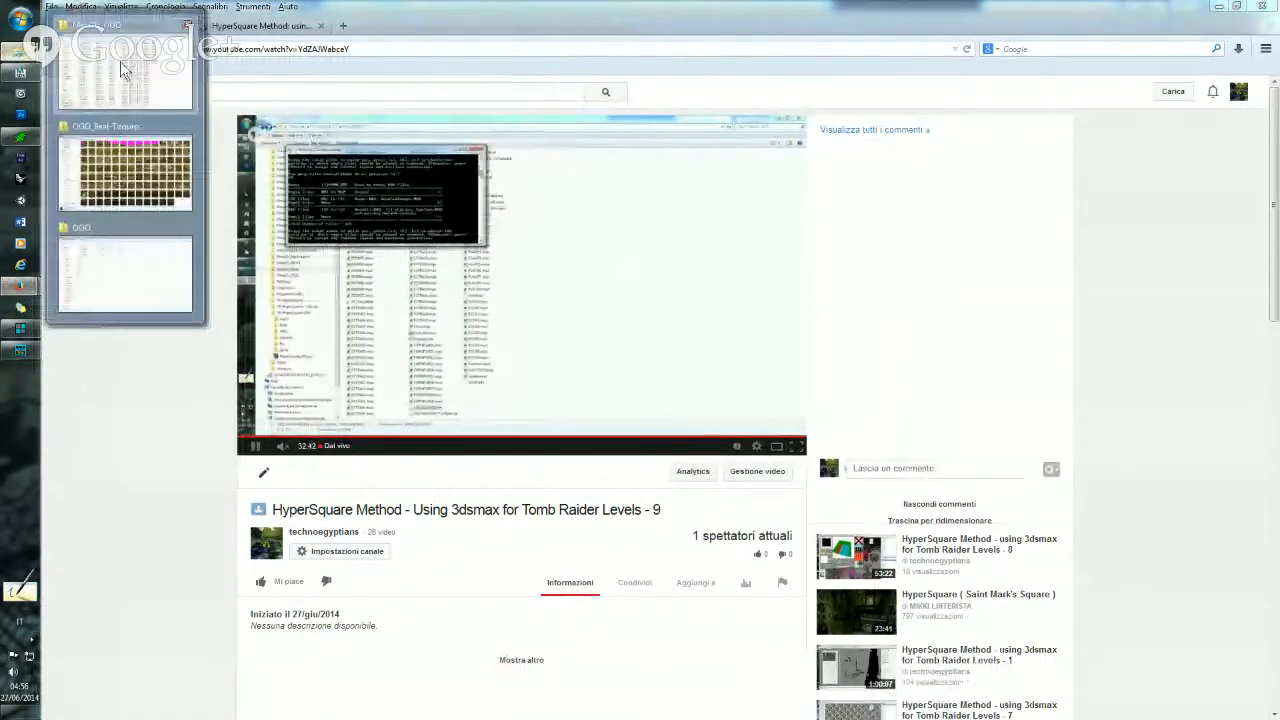
click(122, 68)
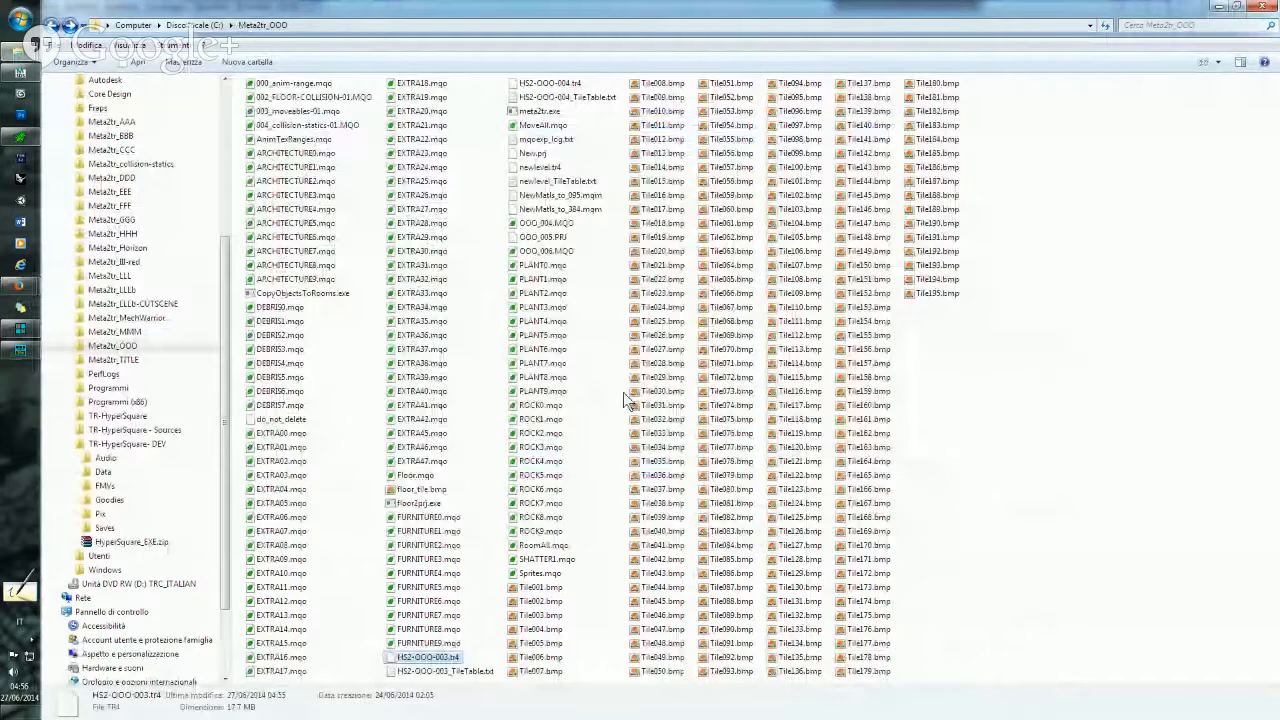
click(600, 425)
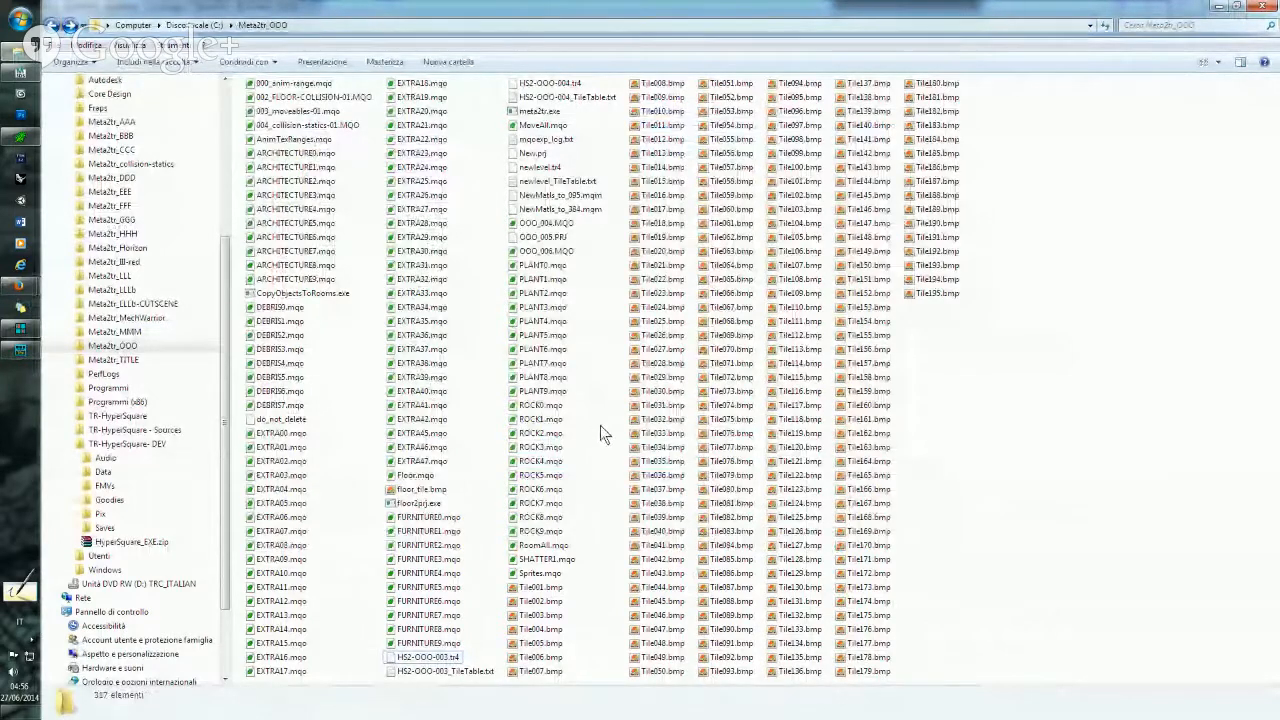
key(ctrl+v)
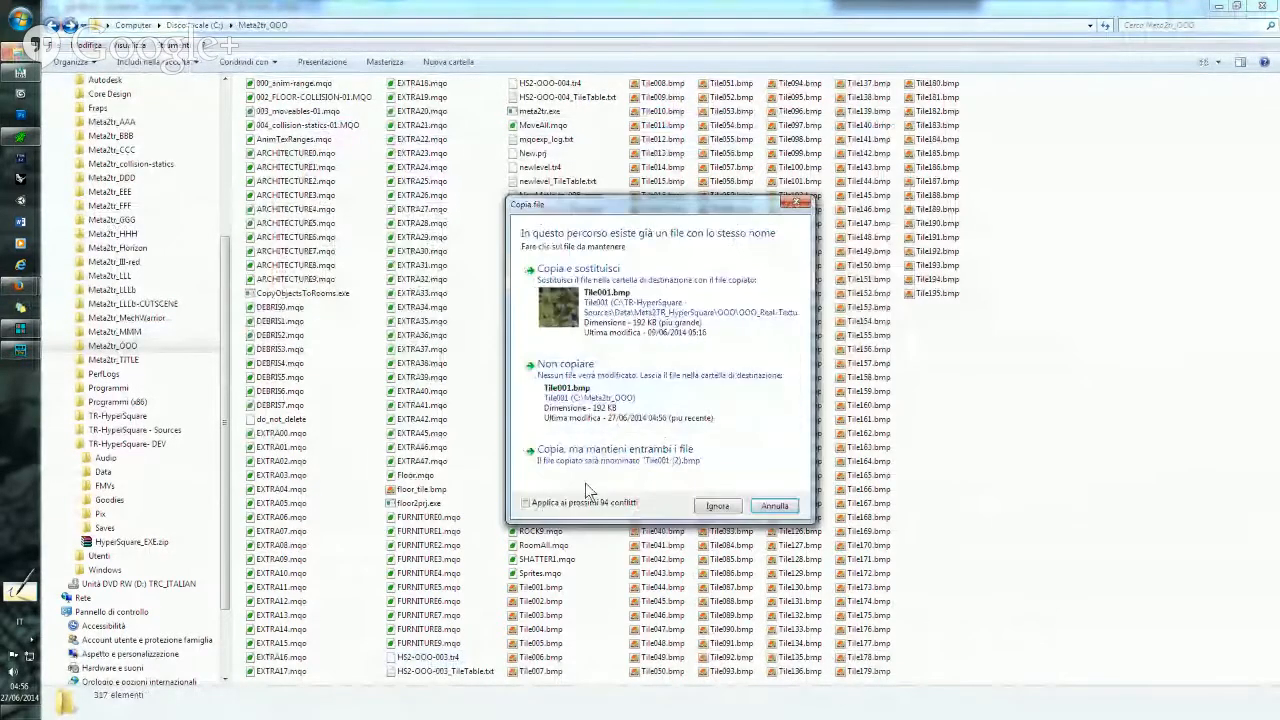
click(543, 506)
click(559, 308)
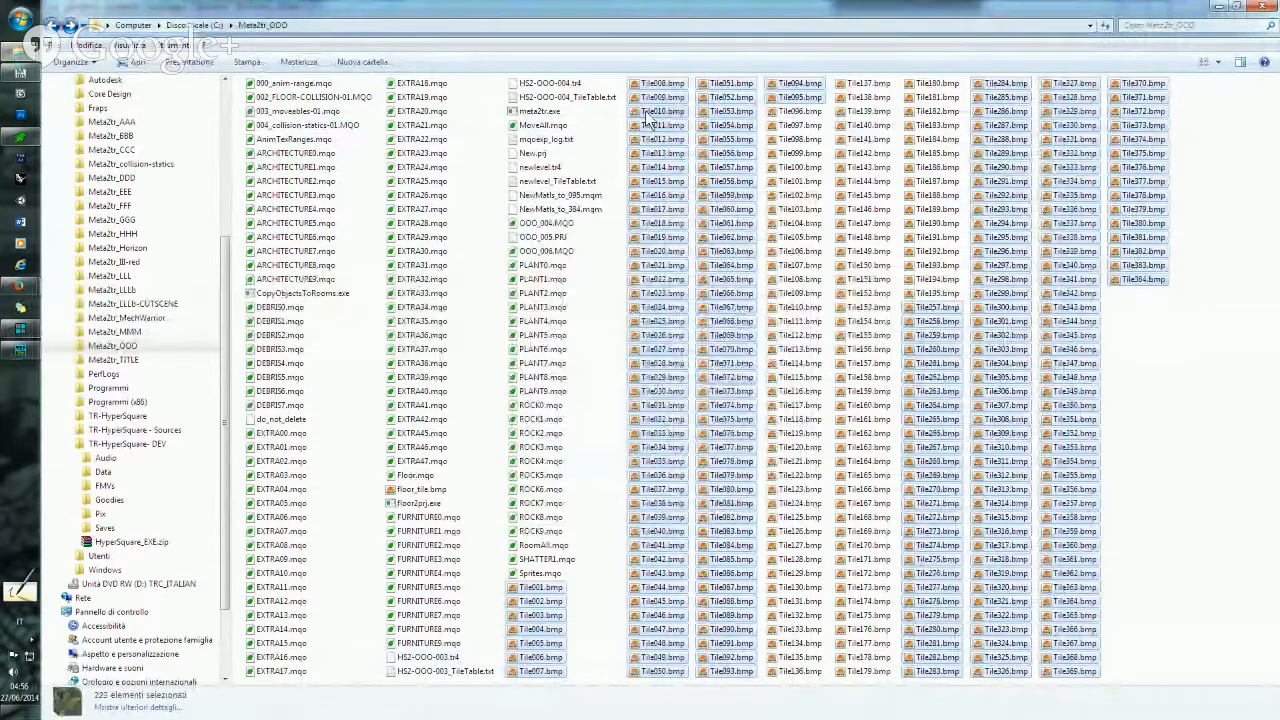
- Open 002_FLOOR-COLLISION-01.MQO in Metasequoia, inspect the floor collision mesh across the level and close the file
drag(648, 118, 539, 110)
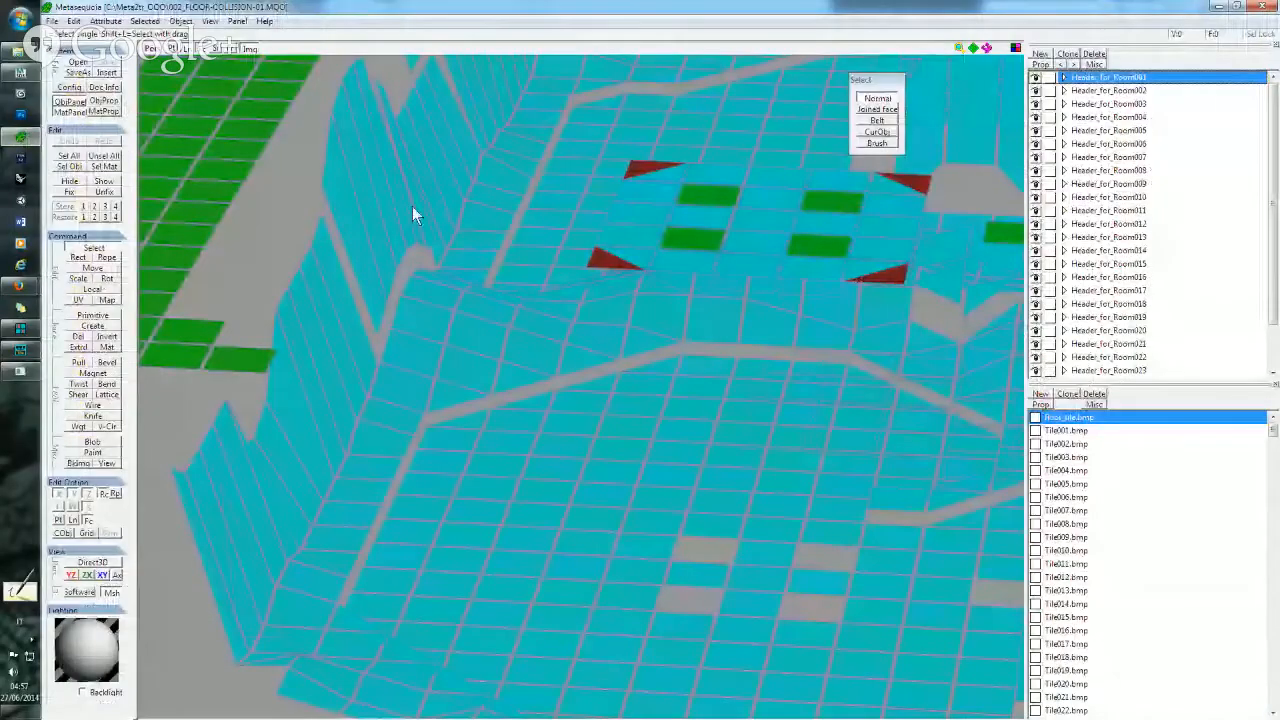
middle_drag(412, 206, 418, 265)
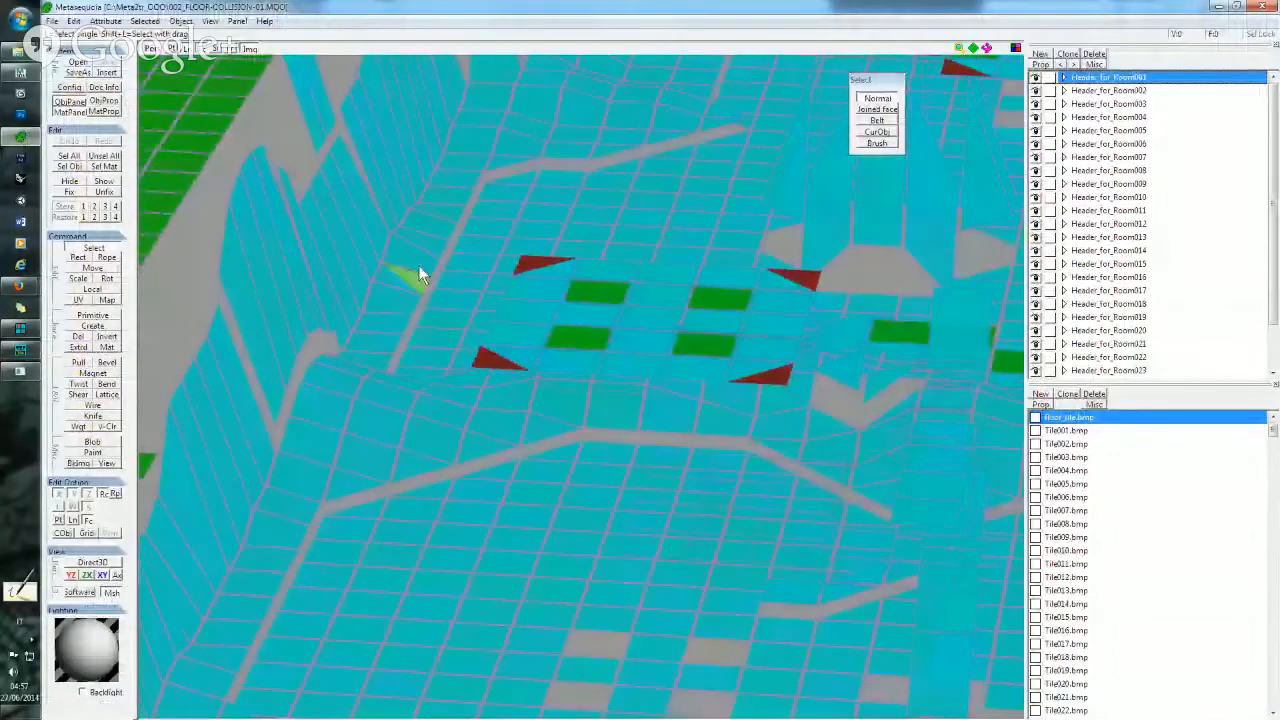
scroll(426, 150, down, 5)
middle_drag(426, 150, 694, 410)
right_drag(694, 412, 551, 398)
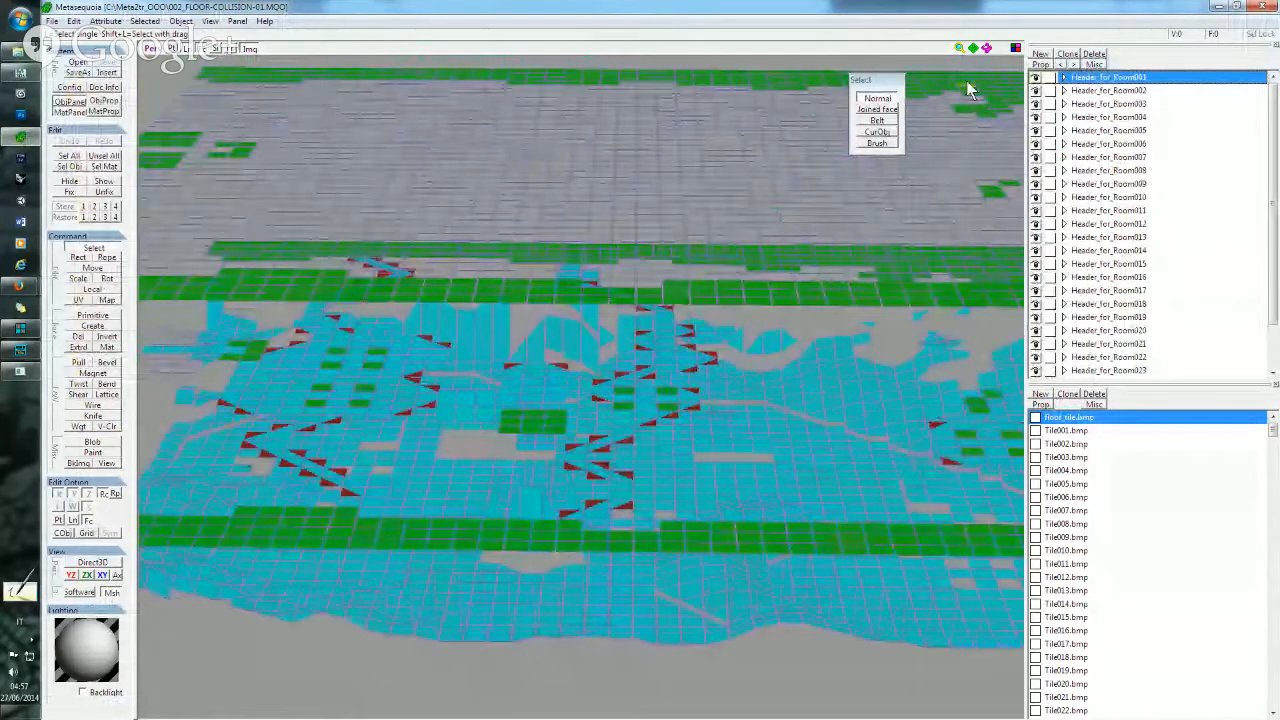
click(1265, 10)
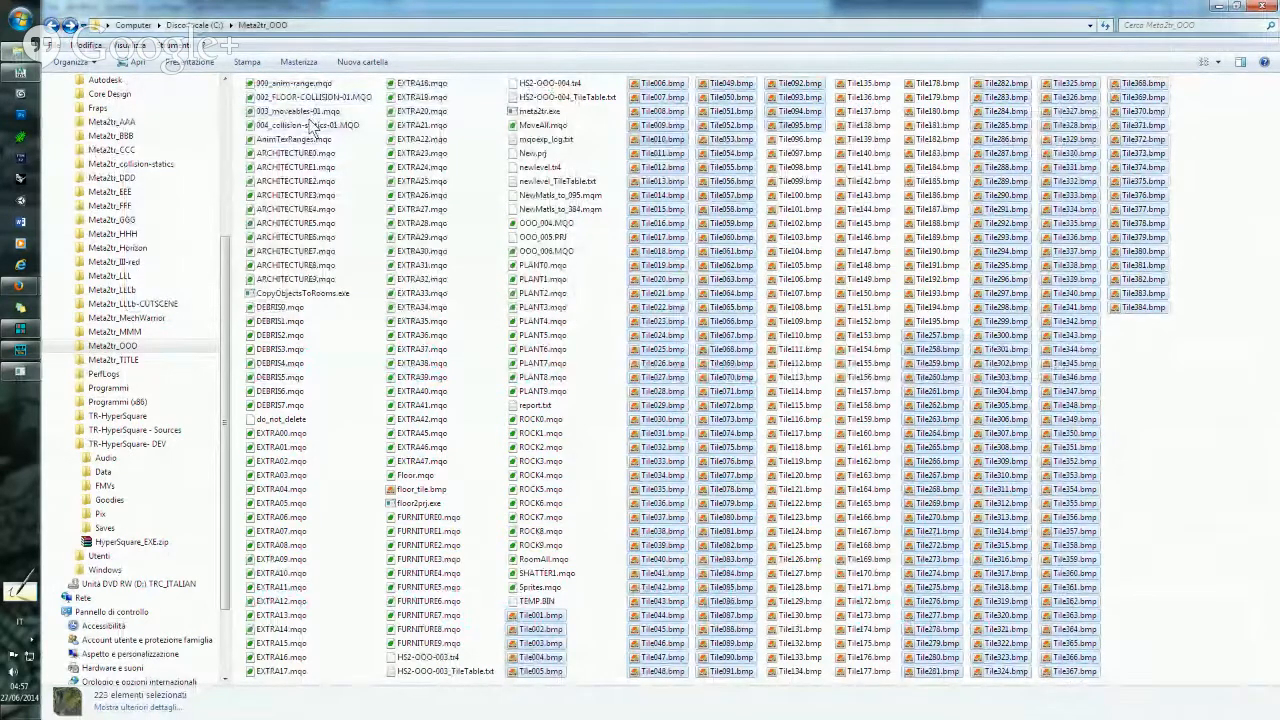
- Open 003_moveables-01.mqo, hide the edge lines and inspect the textured Horizon object before returning to the Meta2tr_OOO folder
double_click(310, 113)
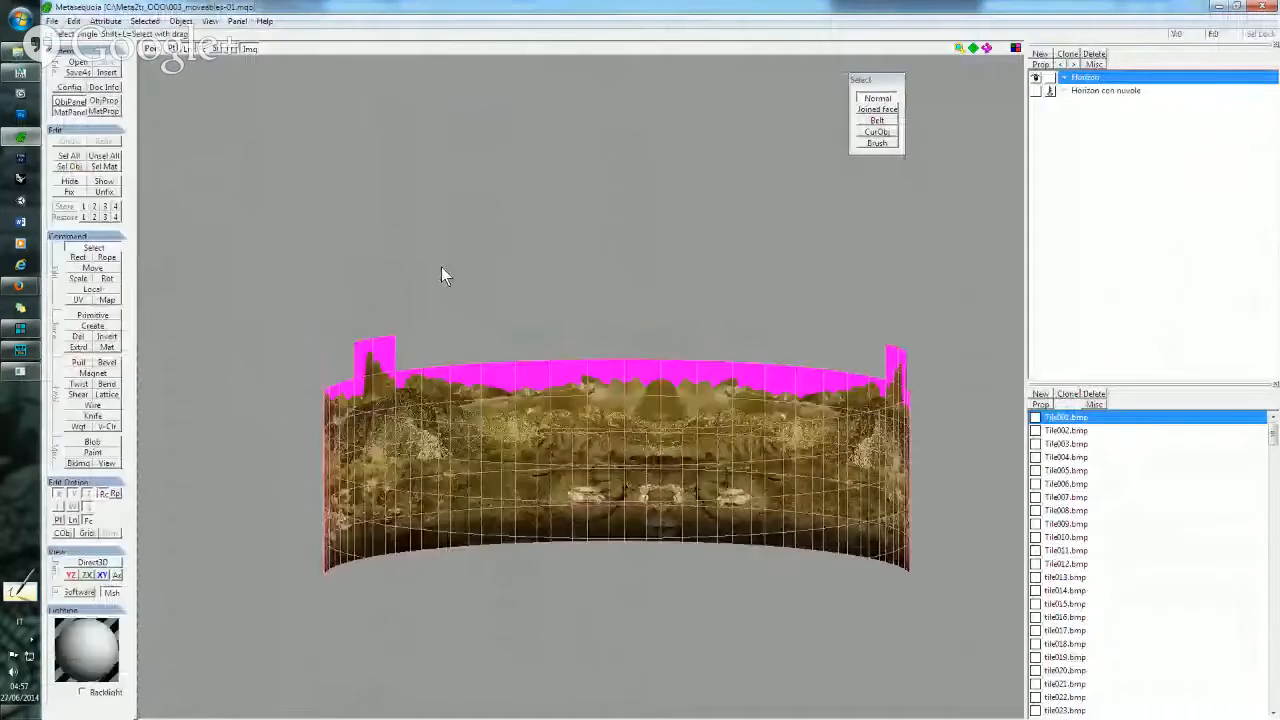
right_drag(610, 365, 237, 84)
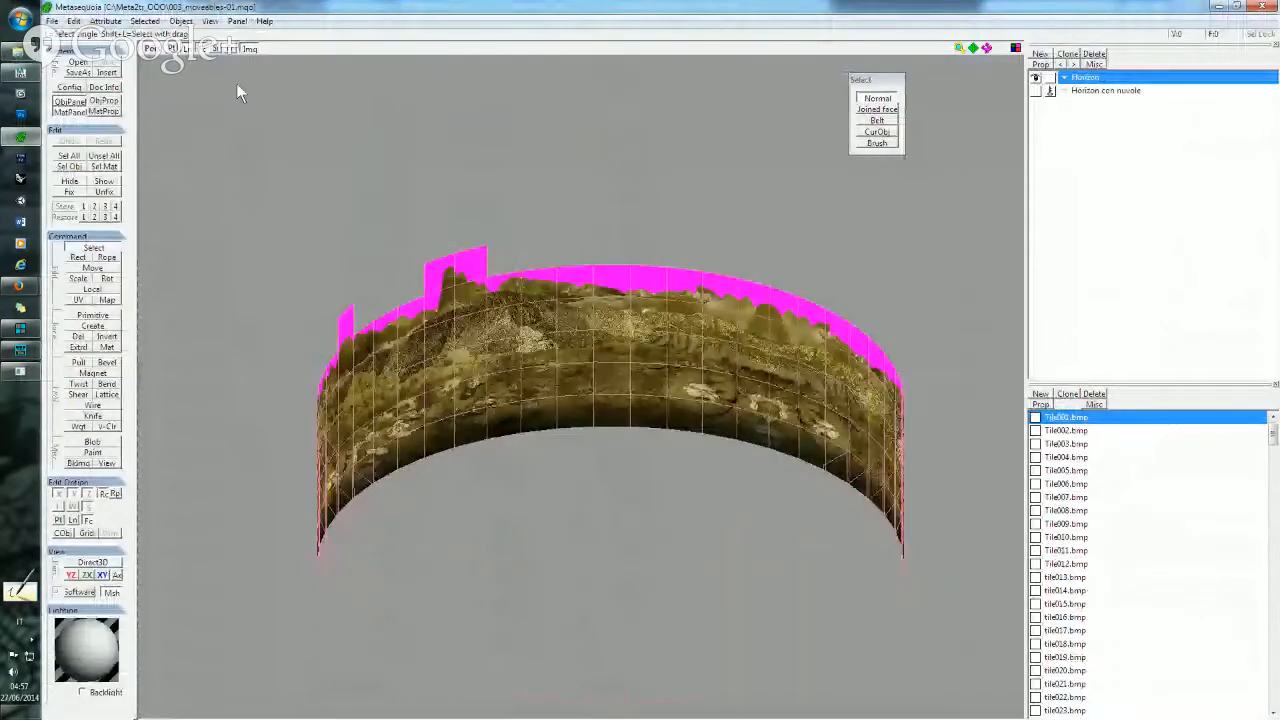
click(188, 49)
right_drag(568, 287, 503, 281)
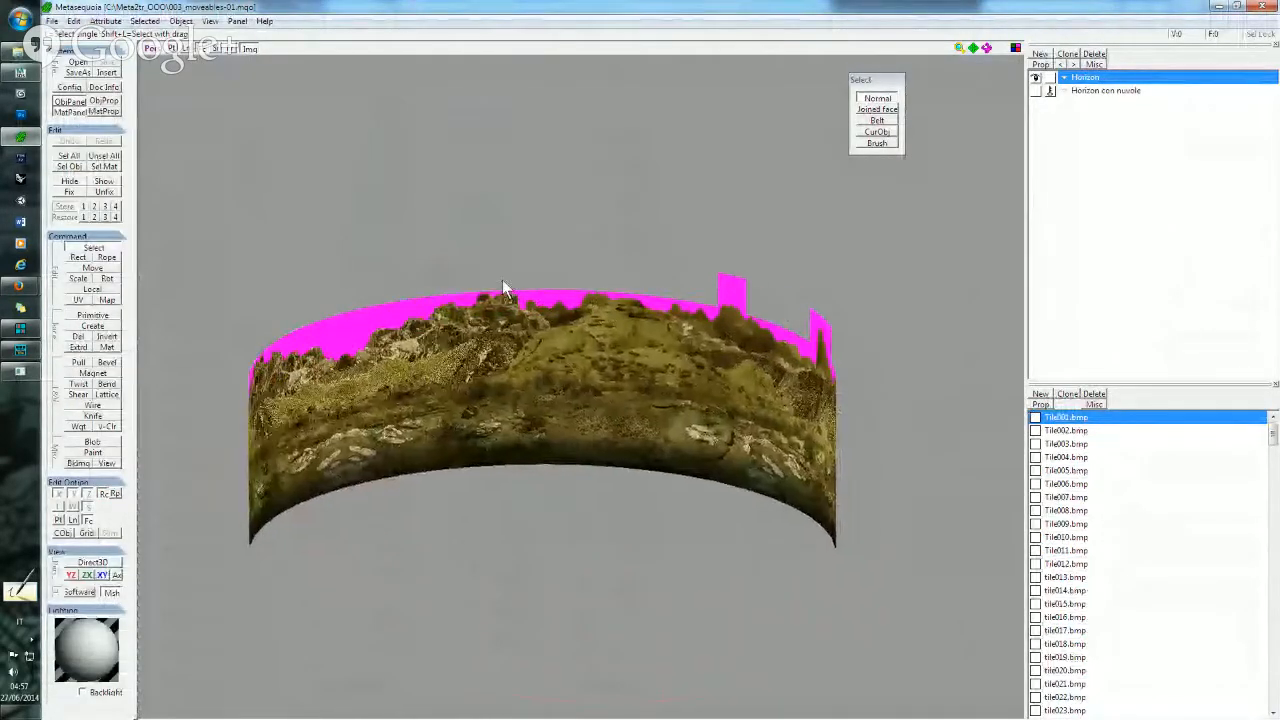
middle_drag(503, 281, 496, 244)
scroll(496, 244, up, 5)
right_drag(496, 244, 465, 254)
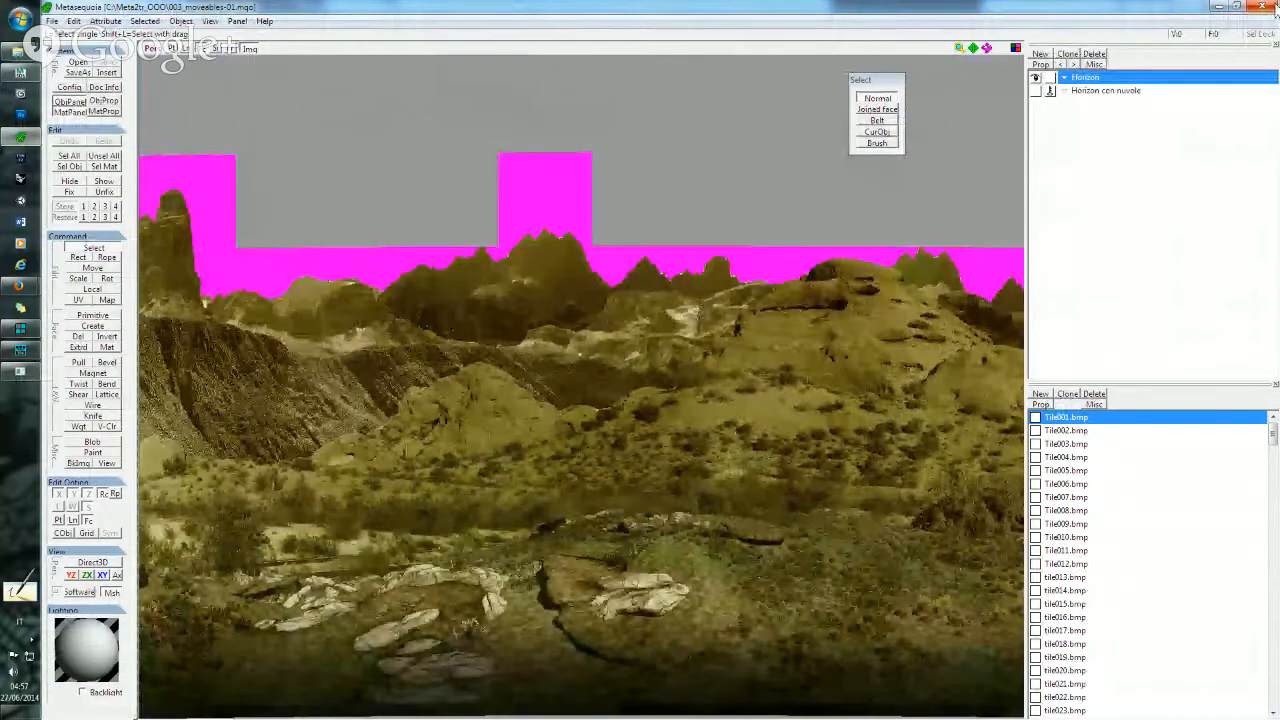
key(alt+Tab)
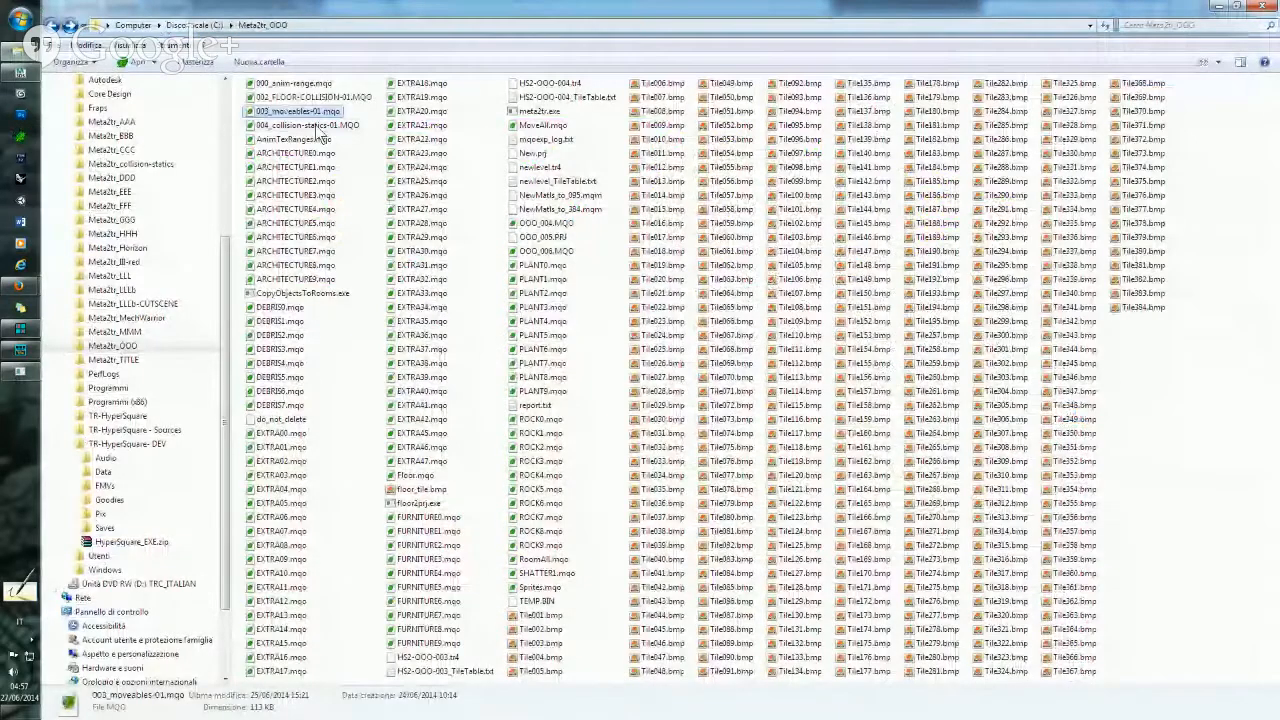
- Open 000_anim-range.mqo in Metasequoia, look over the animated texture faces and close the file
double_click(300, 84)
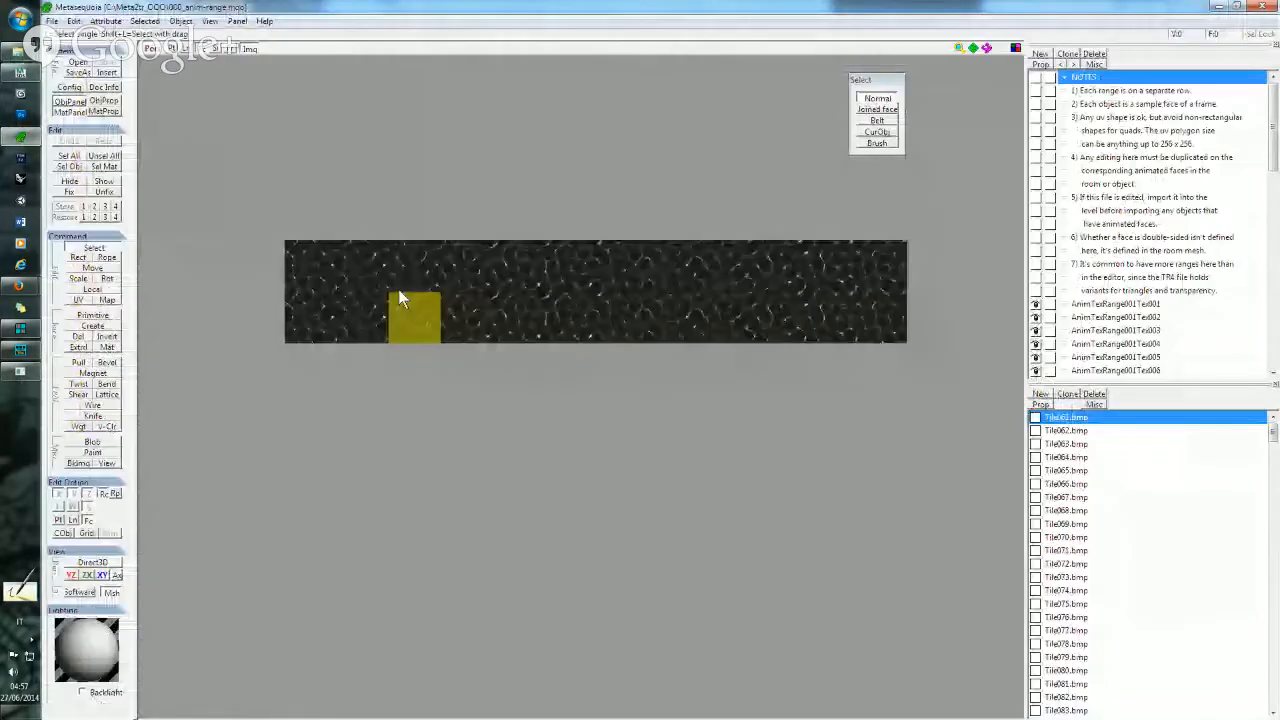
middle_drag(585, 264, 552, 292)
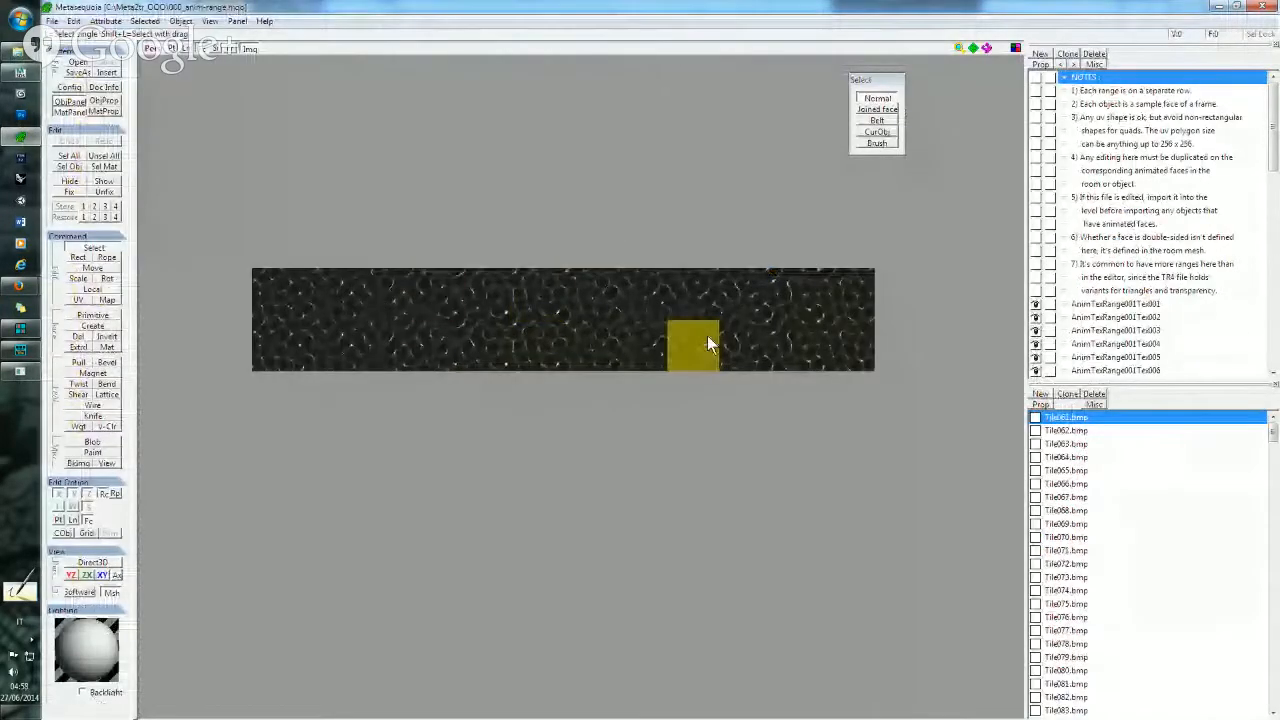
click(1262, 7)
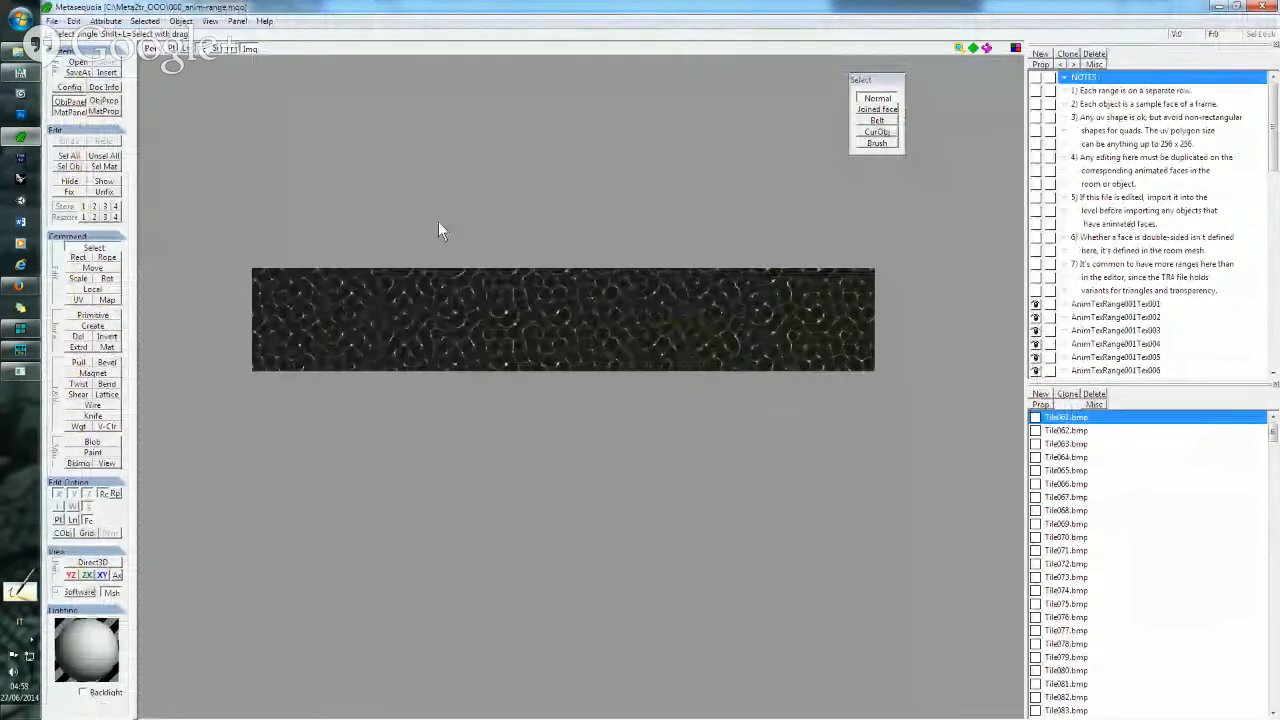
- Switch to NGLE and check the animation range of the black numbered textures 1 to 12
click(22, 350)
click(718, 605)
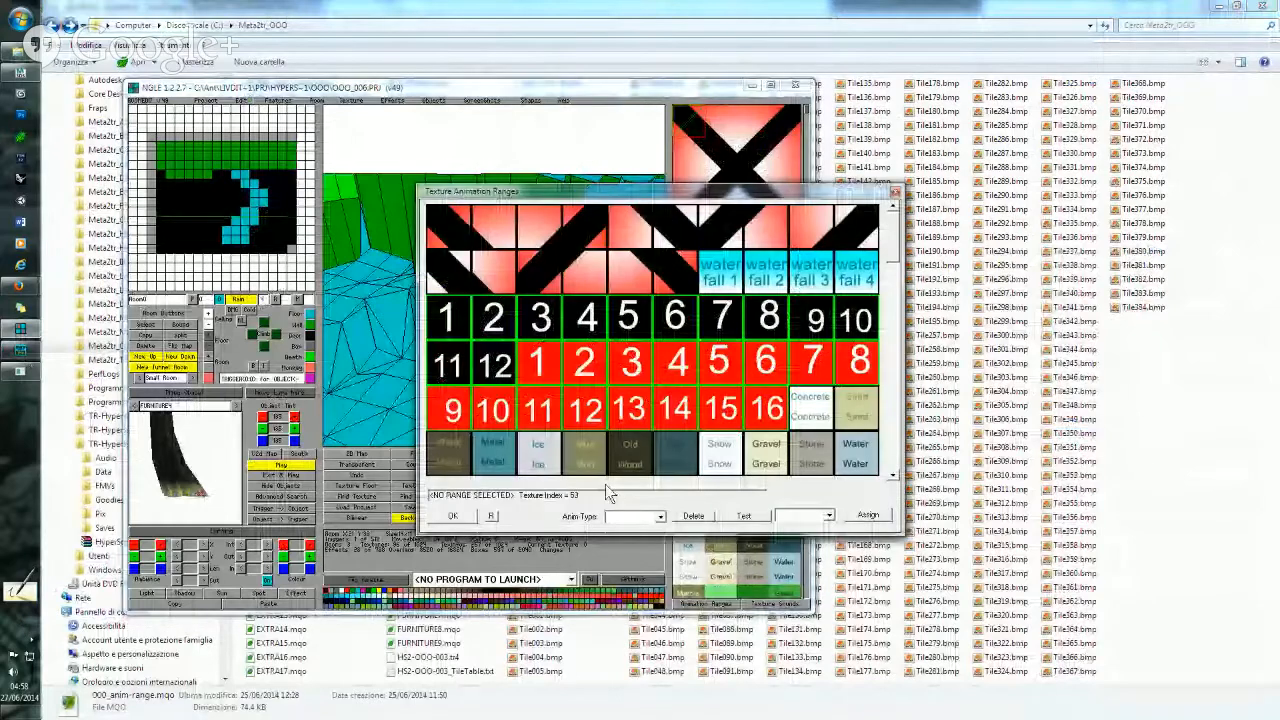
click(587, 320)
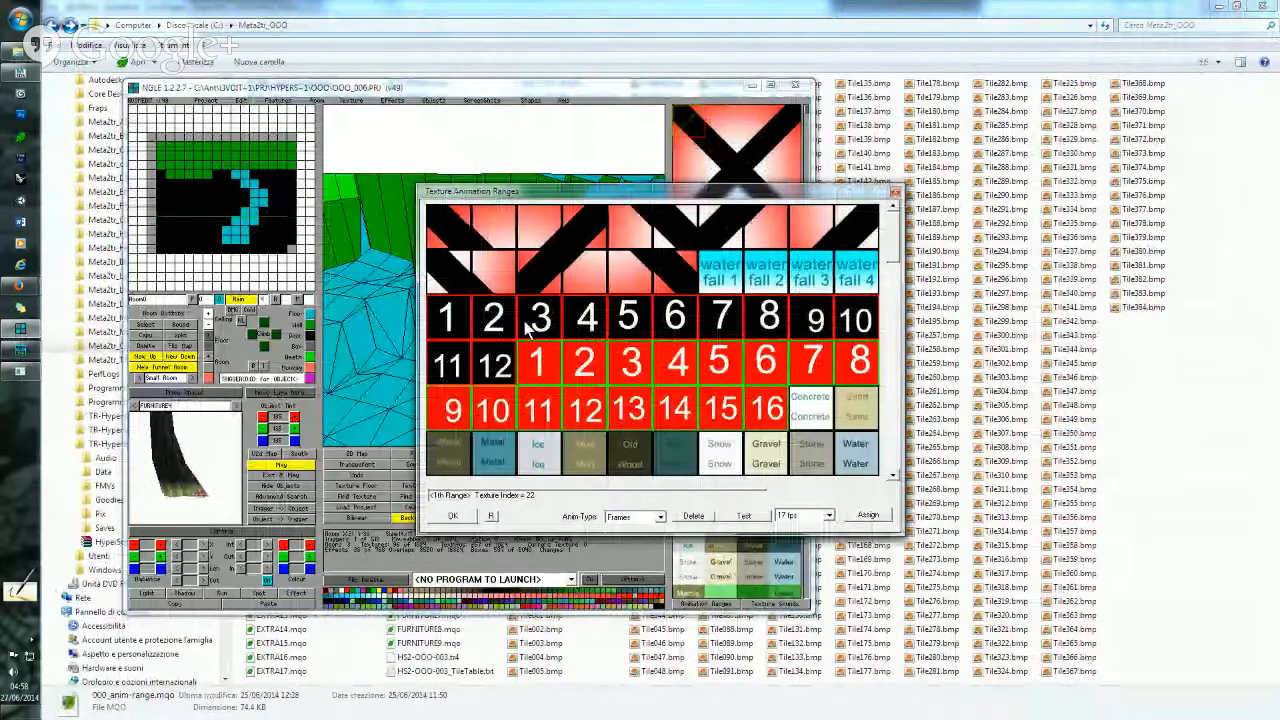
click(896, 193)
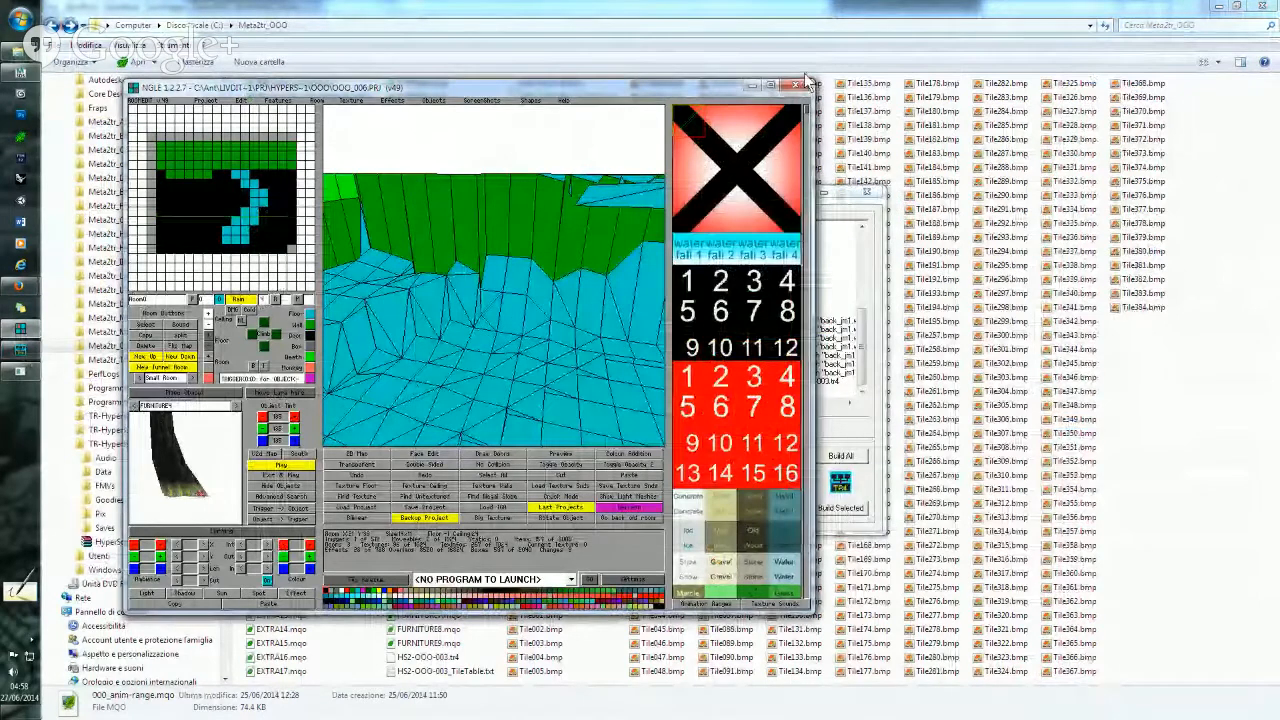
click(587, 28)
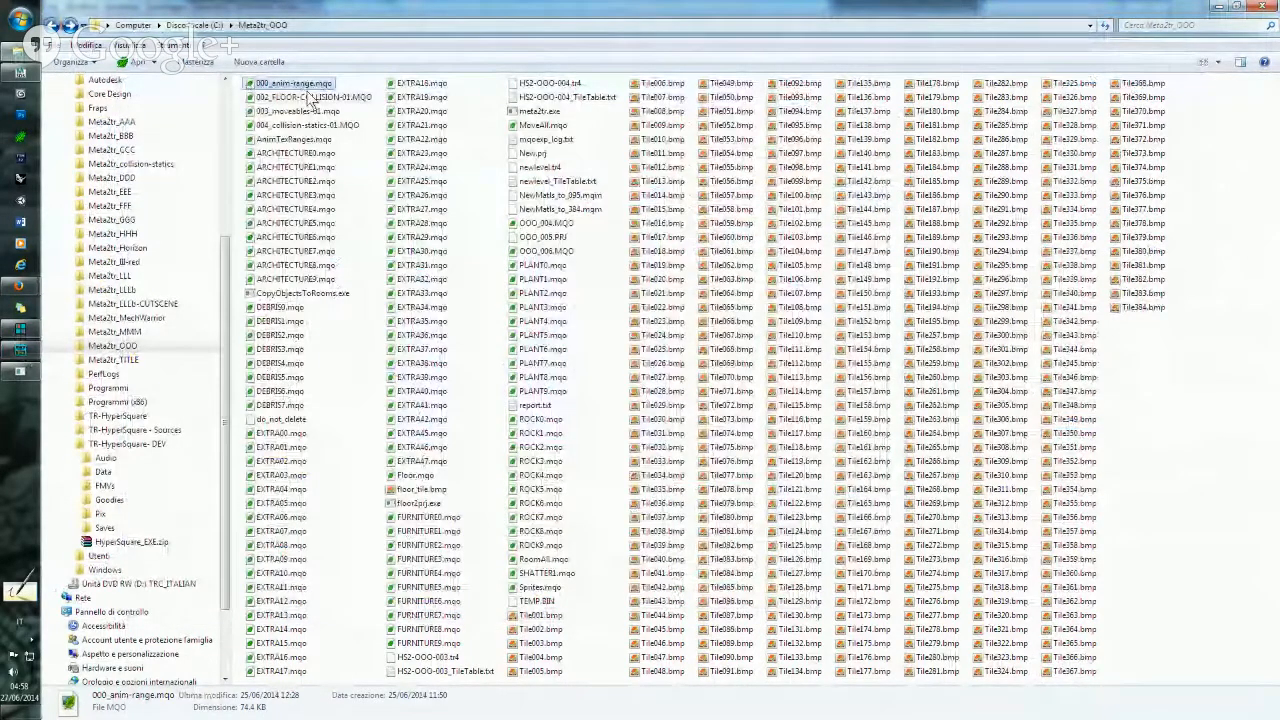
- Select the small separate room on the NGLE 2D map and inspect its wall faces with the black and red 1 textures
click(20, 328)
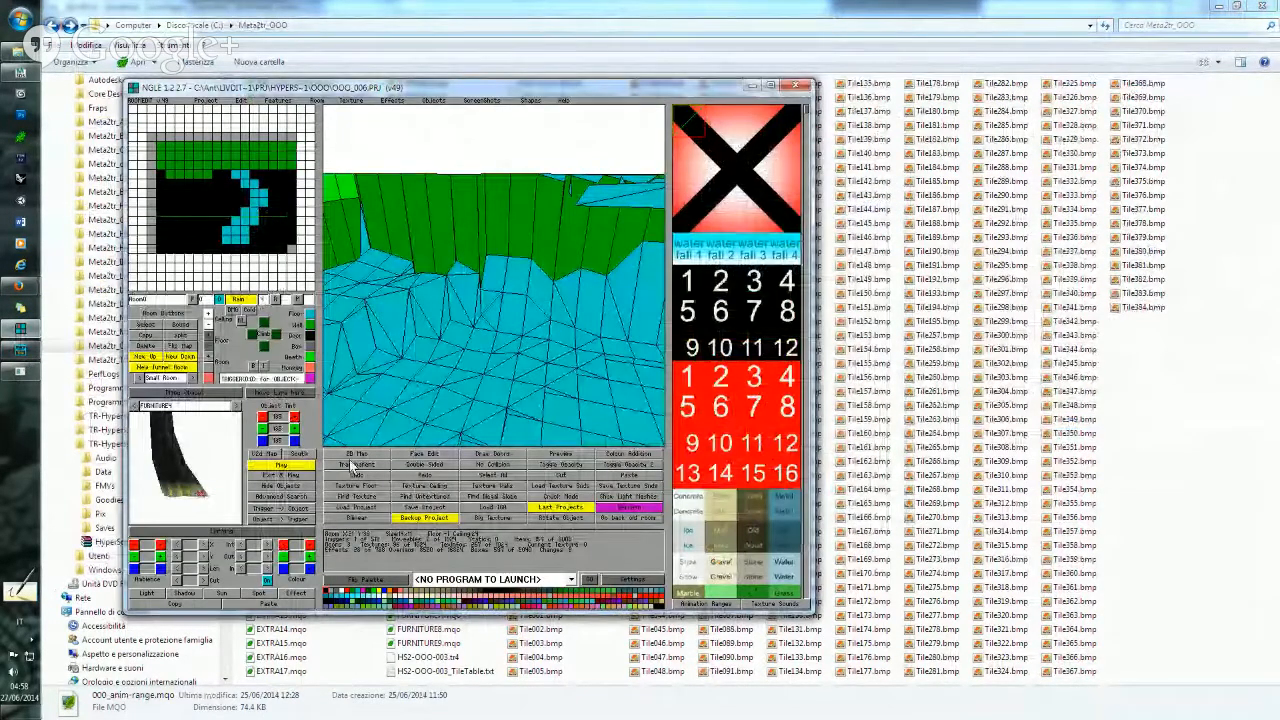
click(346, 455)
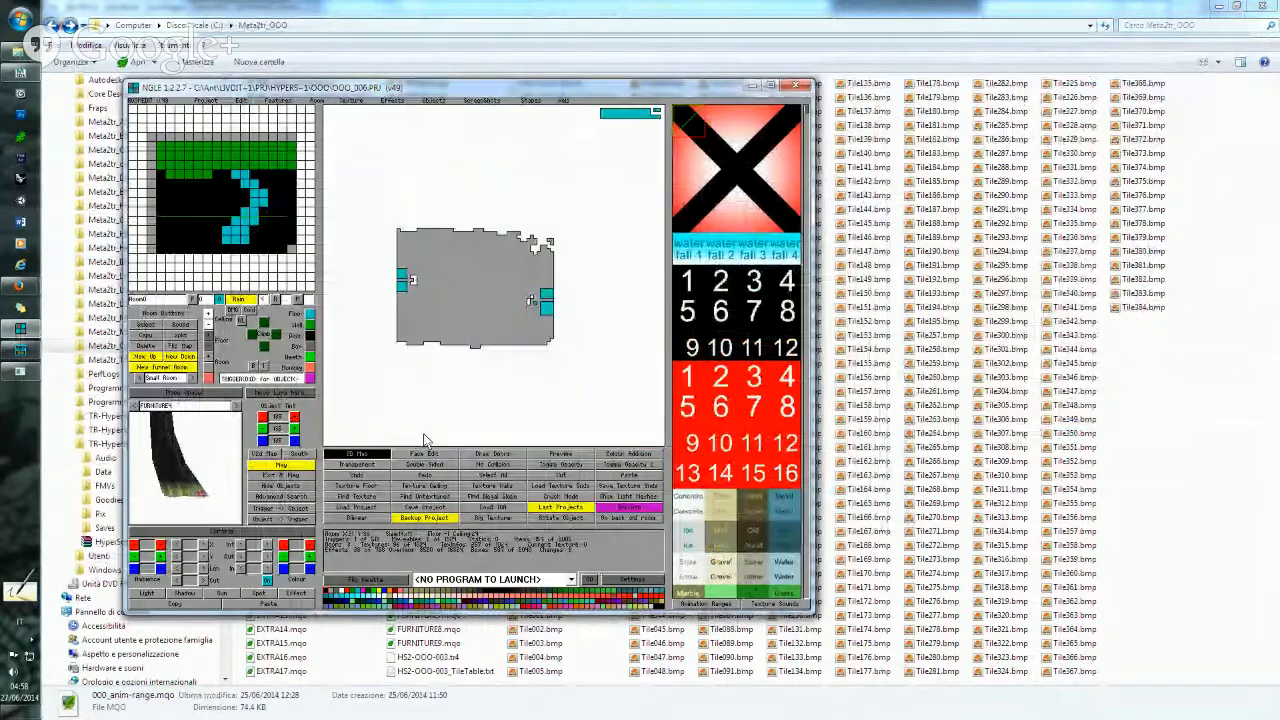
click(638, 113)
click(374, 458)
right_drag(482, 305, 540, 270)
key(F3)
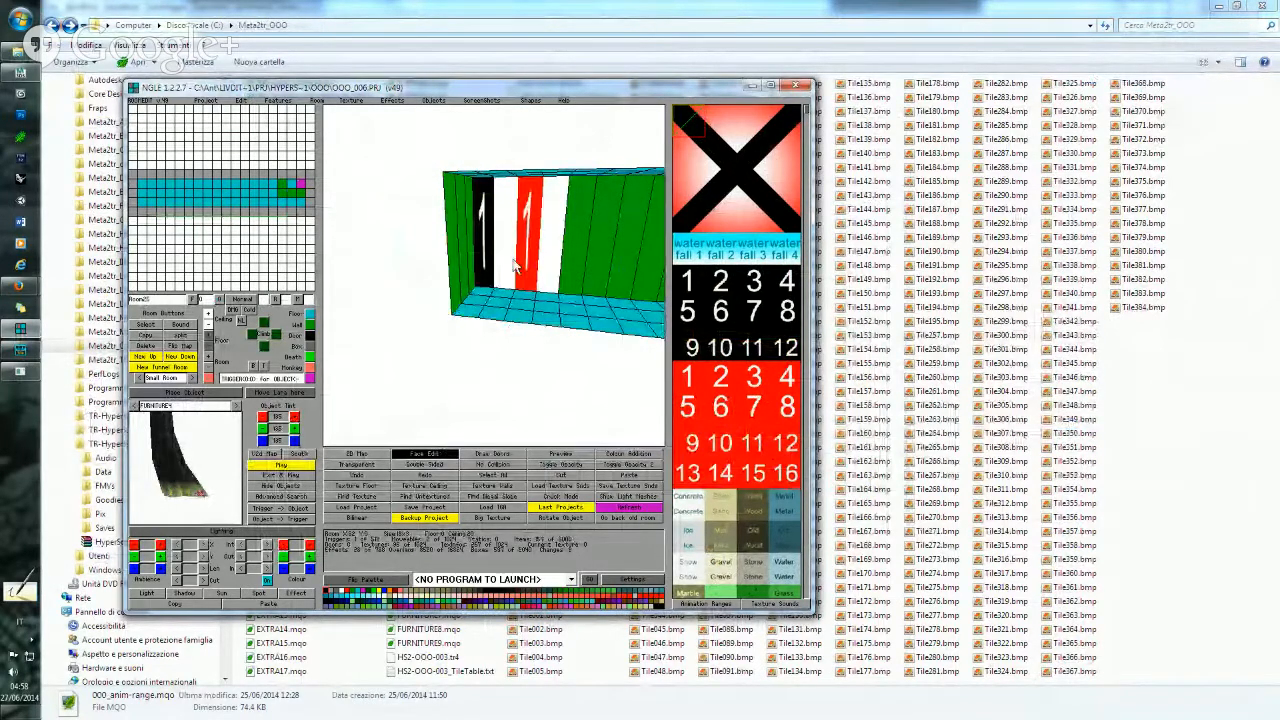
click(621, 457)
mouse_move(547, 328)
middle_down()
mouse_move(712, 315)
mouse_move(558, 312)
middle_up()
click(557, 4)
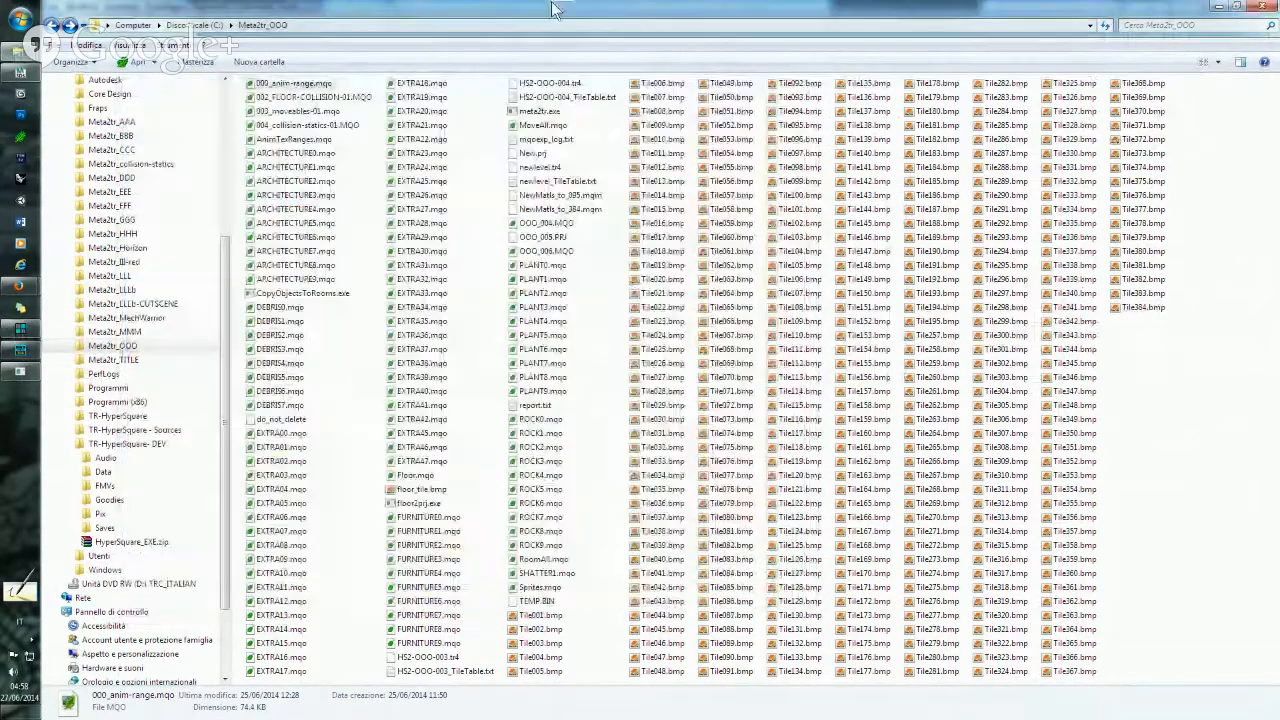
- Reopen 000_anim-range.mqo and look through the AnimTexRange001 and AnimTexRange002 objects in the object list
double_click(315, 84)
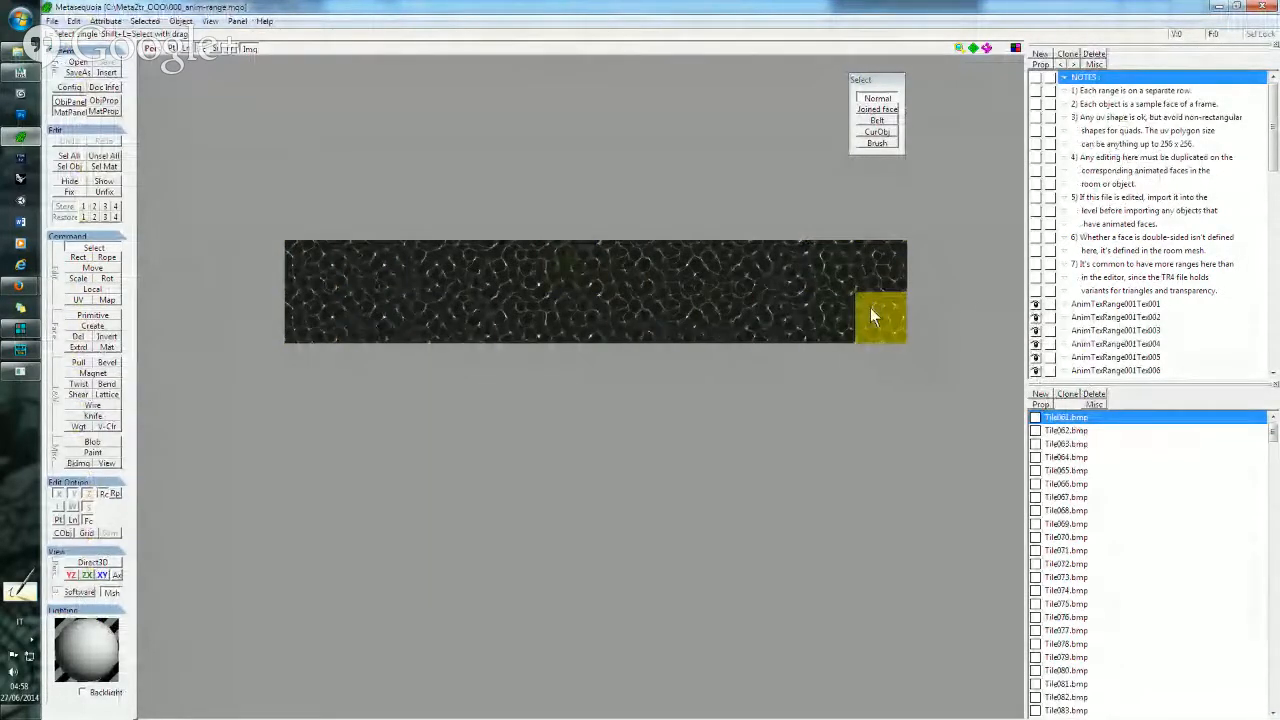
scroll(1138, 248, down, 2)
scroll(1138, 248, down, 1)
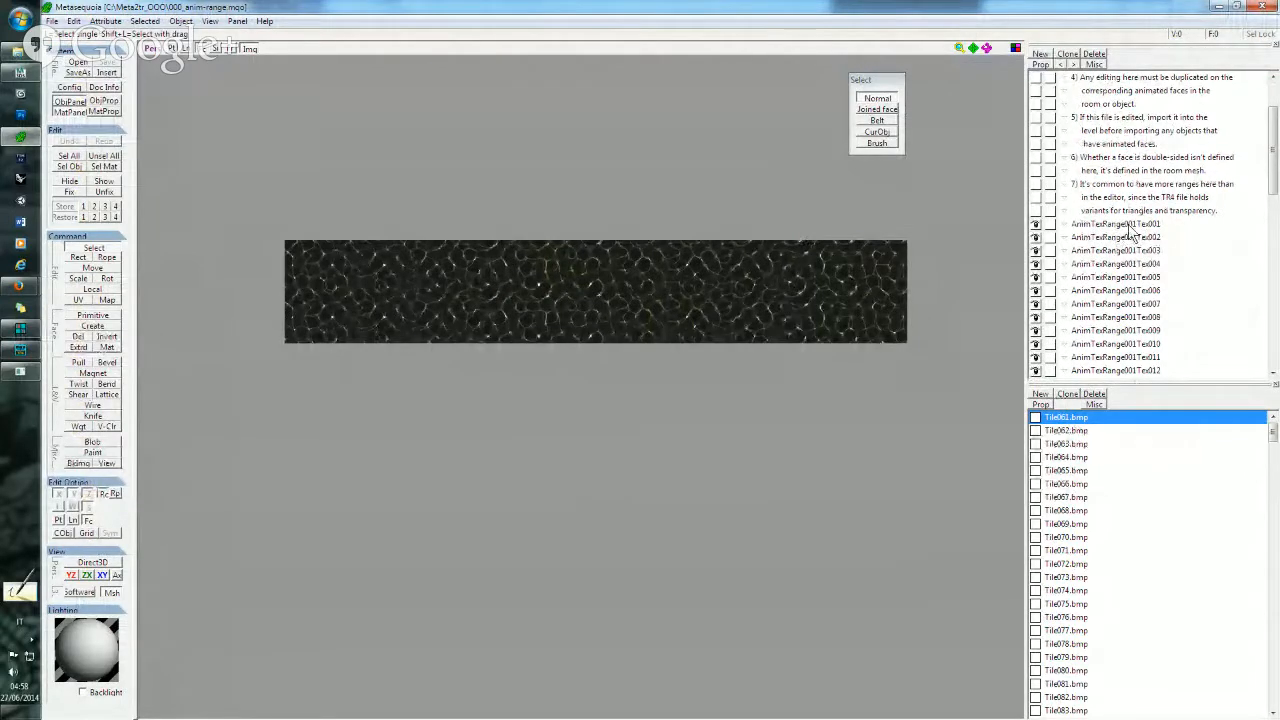
scroll(1133, 232, down, 2)
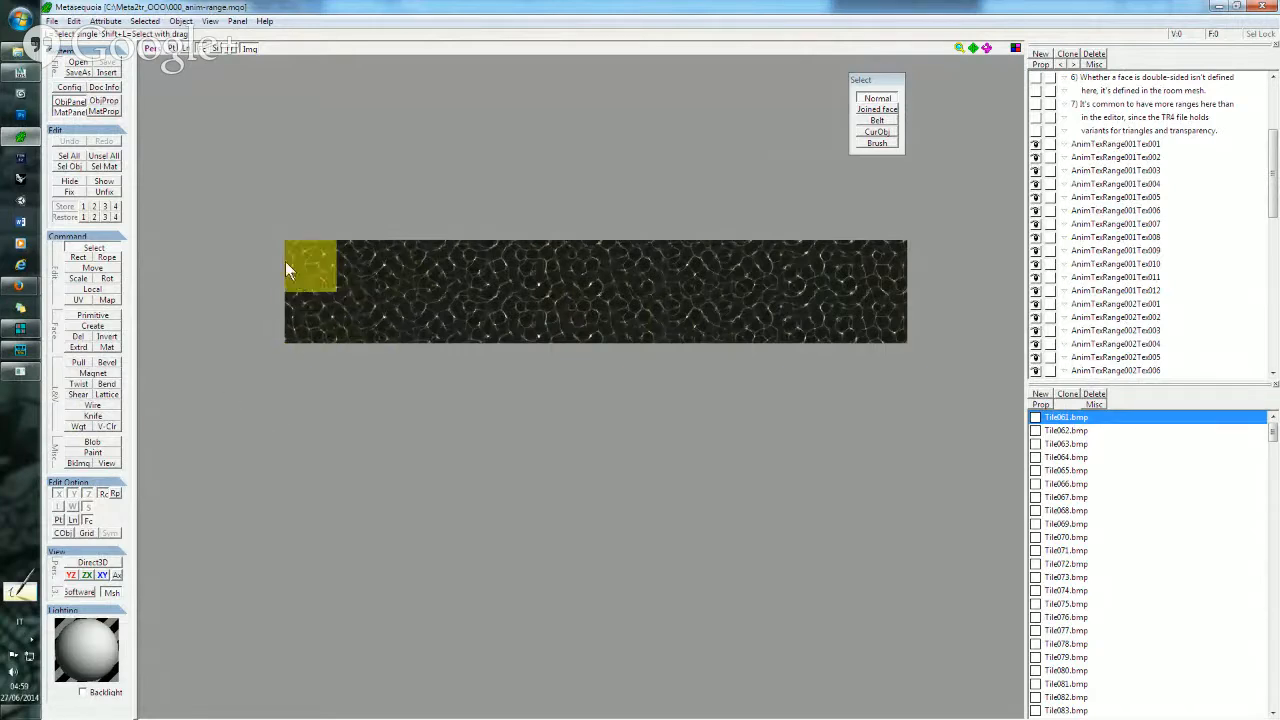
- Select AnimTexRange001Tex001 and AnimTexRange002Tex003 in turn and examine where their UVs lie on the texture tiles in UV editing
click(1129, 146)
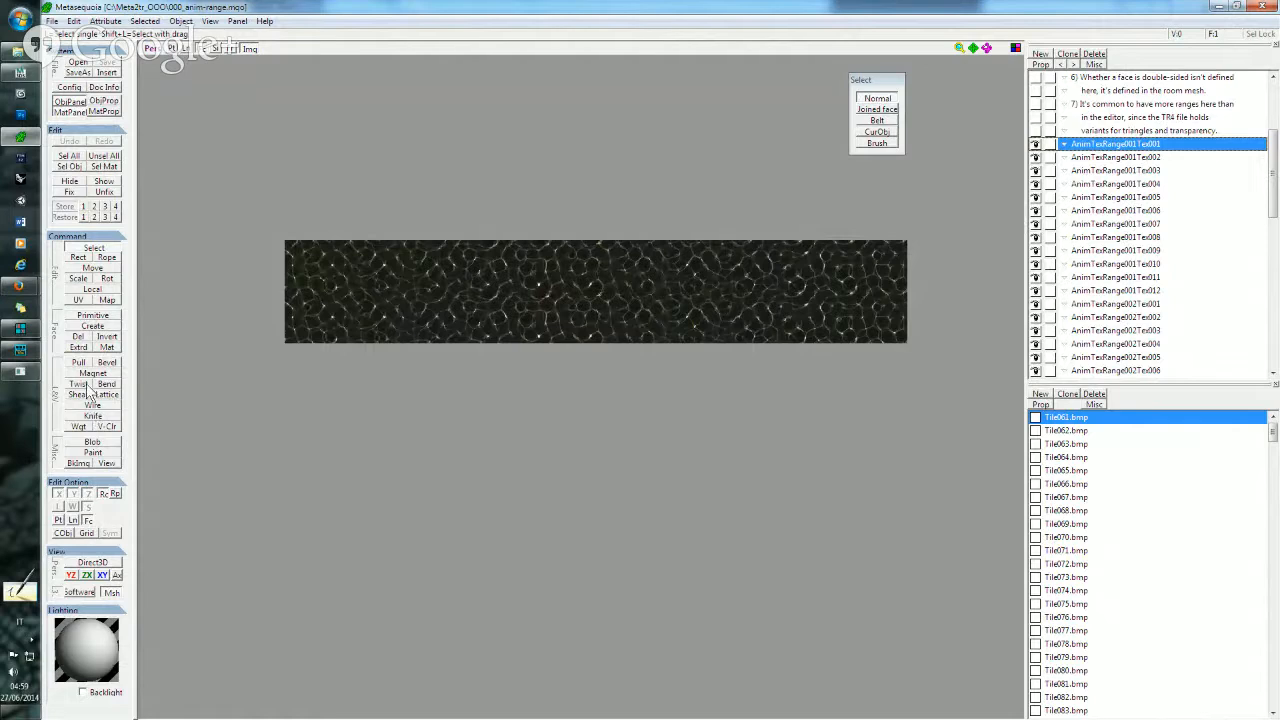
click(78, 300)
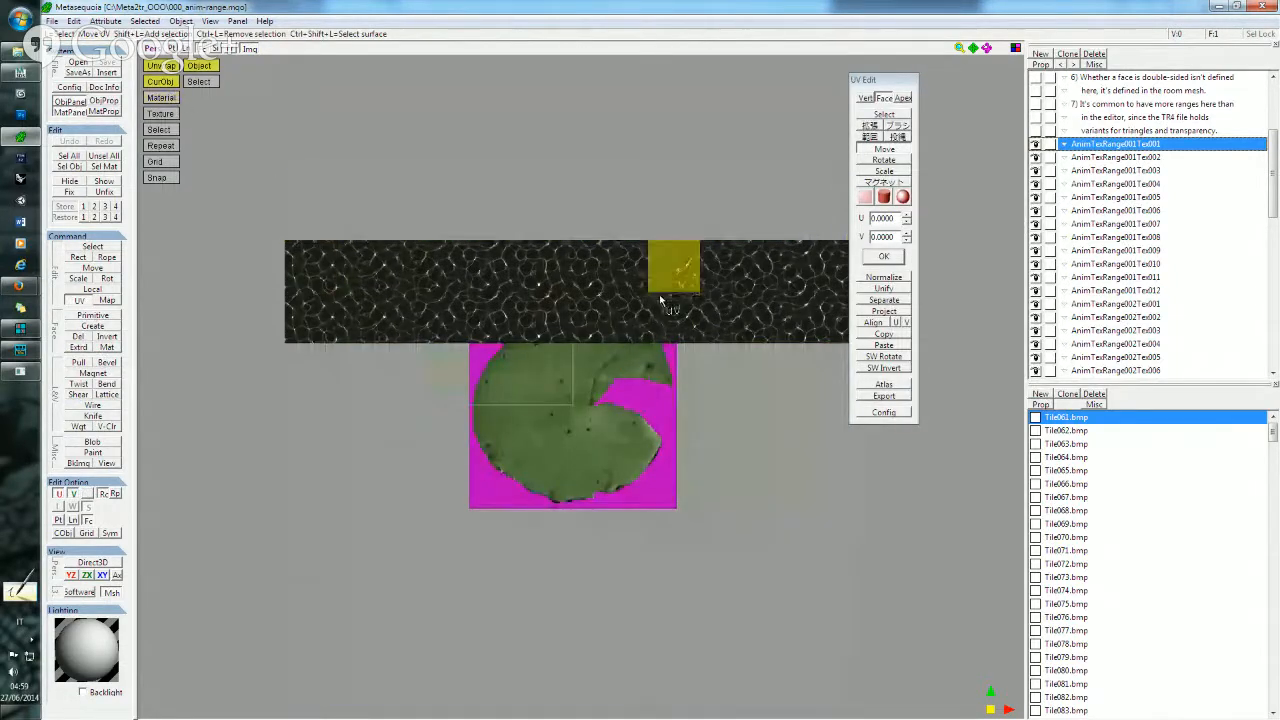
drag(662, 285, 725, 145)
middle_drag(726, 146, 729, 140)
middle_drag(541, 336, 507, 361)
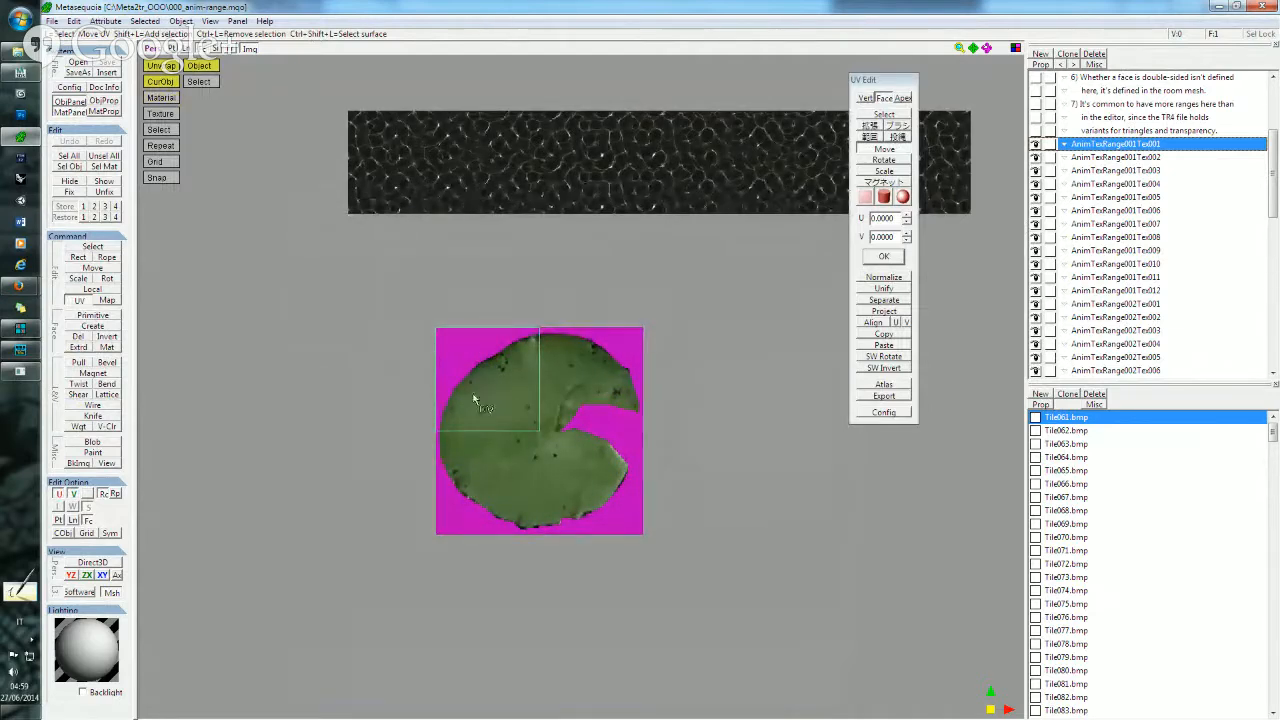
click(1120, 330)
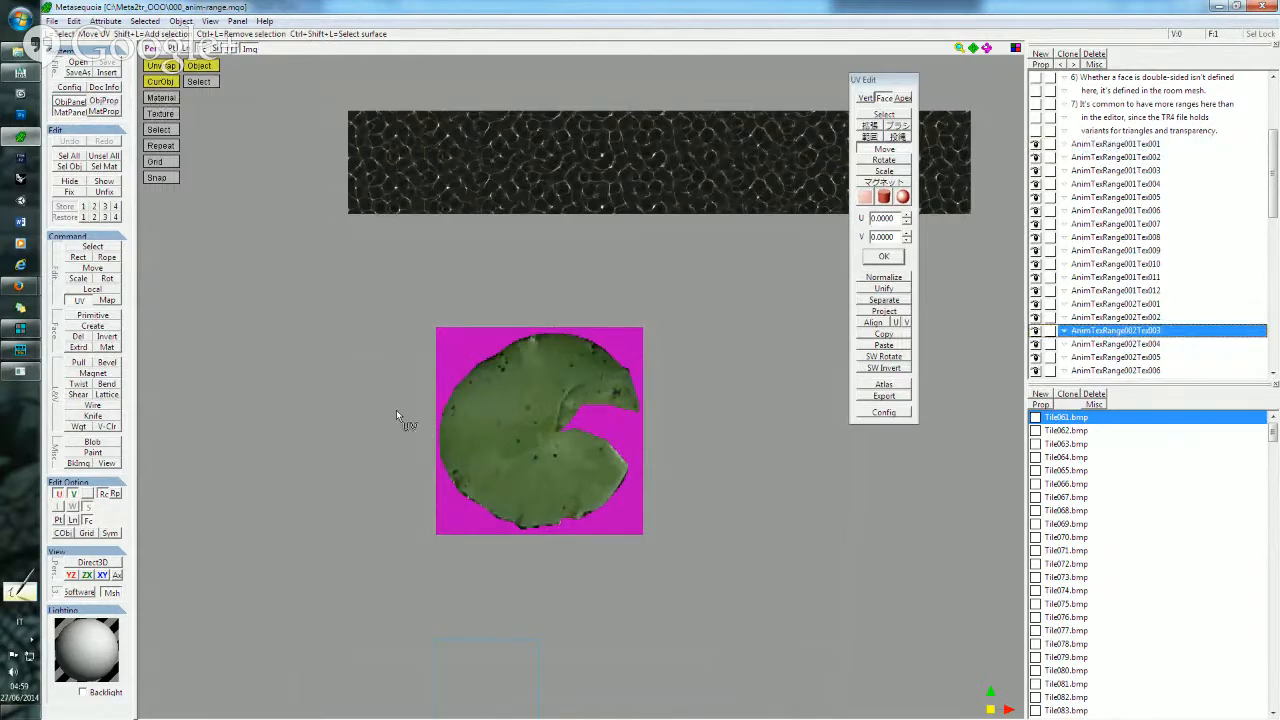
middle_drag(496, 497, 496, 412)
scroll(533, 482, down, 3)
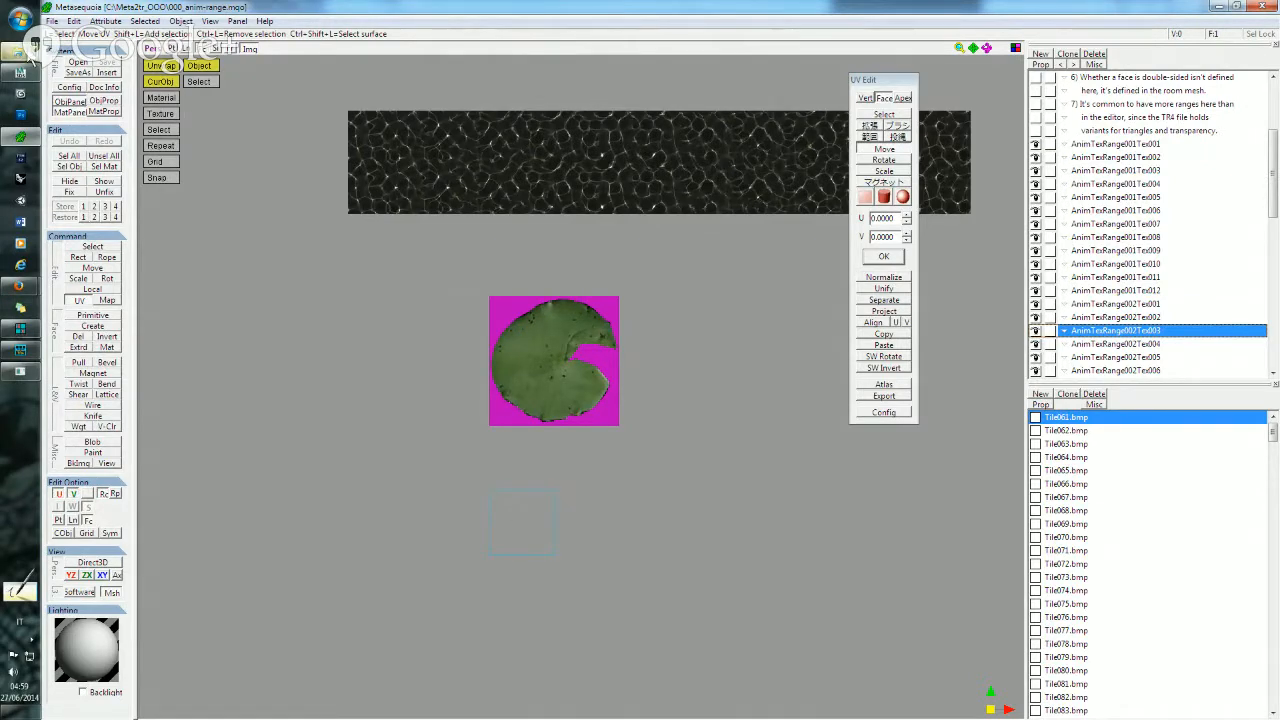
- Open UV_zones.jpg from the AAA texture folder and compare its transparency and double-sided zones with the AnimTexRange002Tex003 UVs in Metasequoia
mouse_move(20, 50)
click(119, 130)
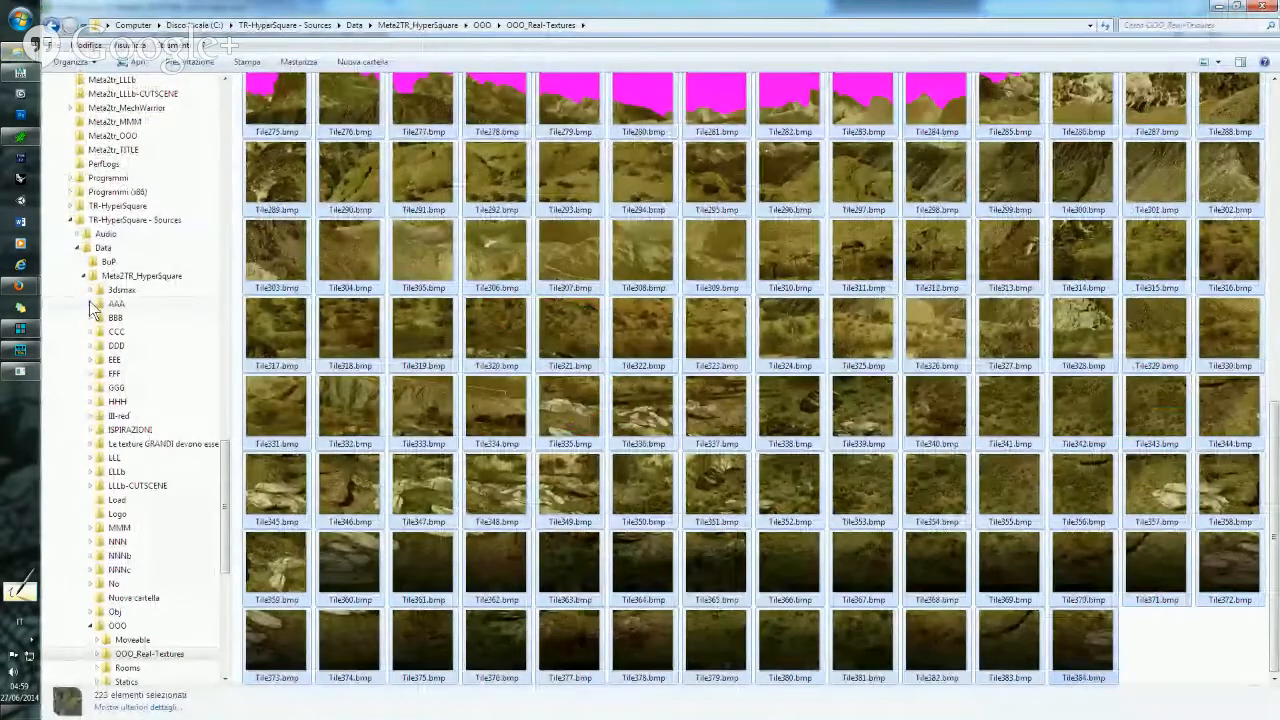
click(115, 303)
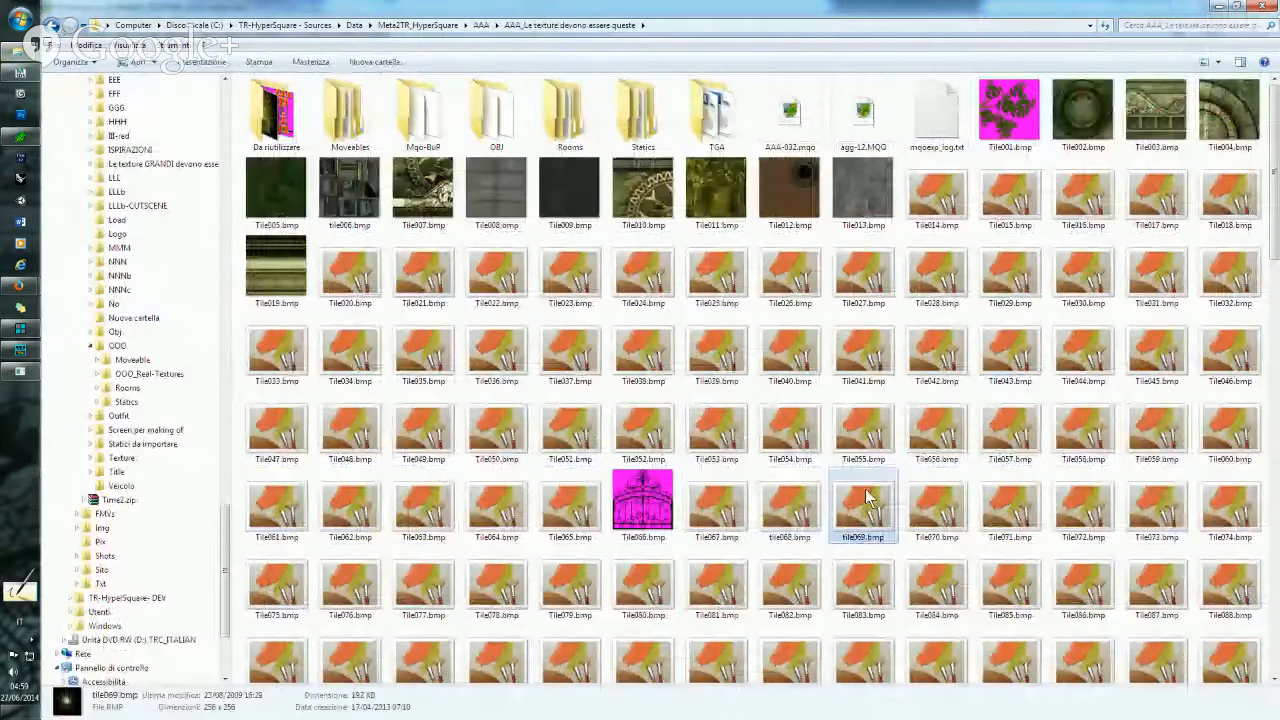
scroll(867, 497, down, 15)
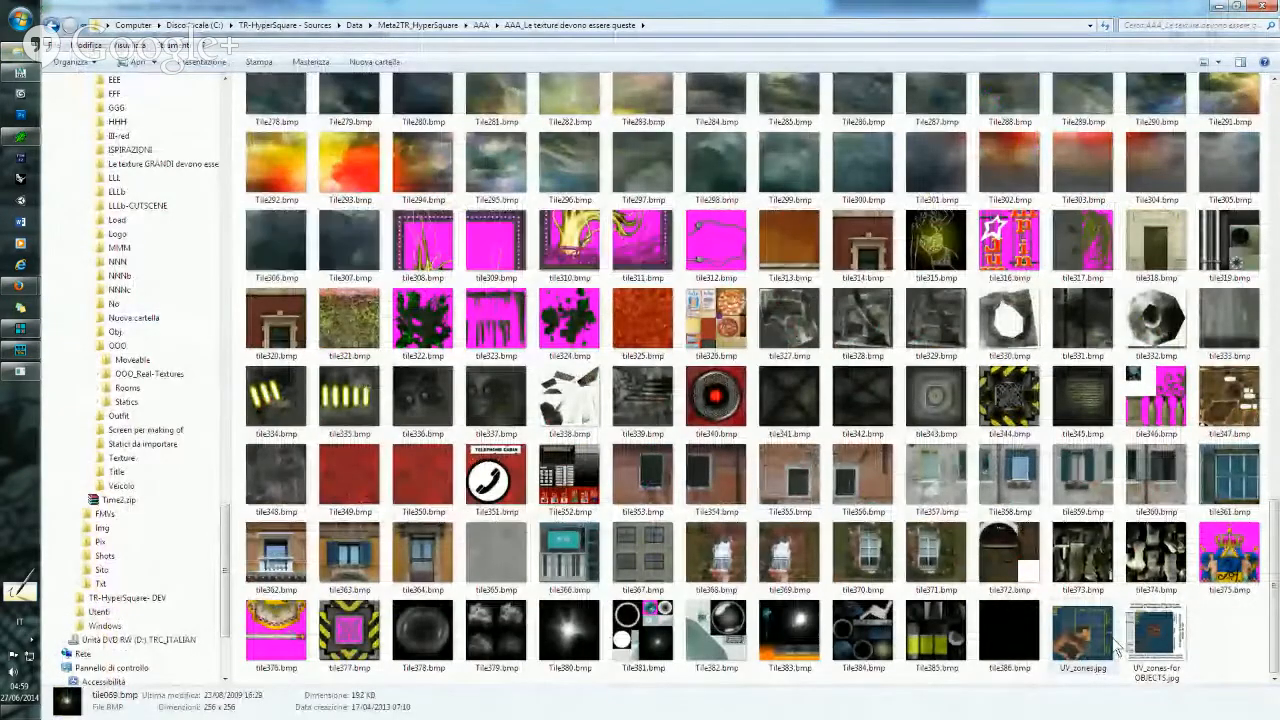
double_click(1100, 645)
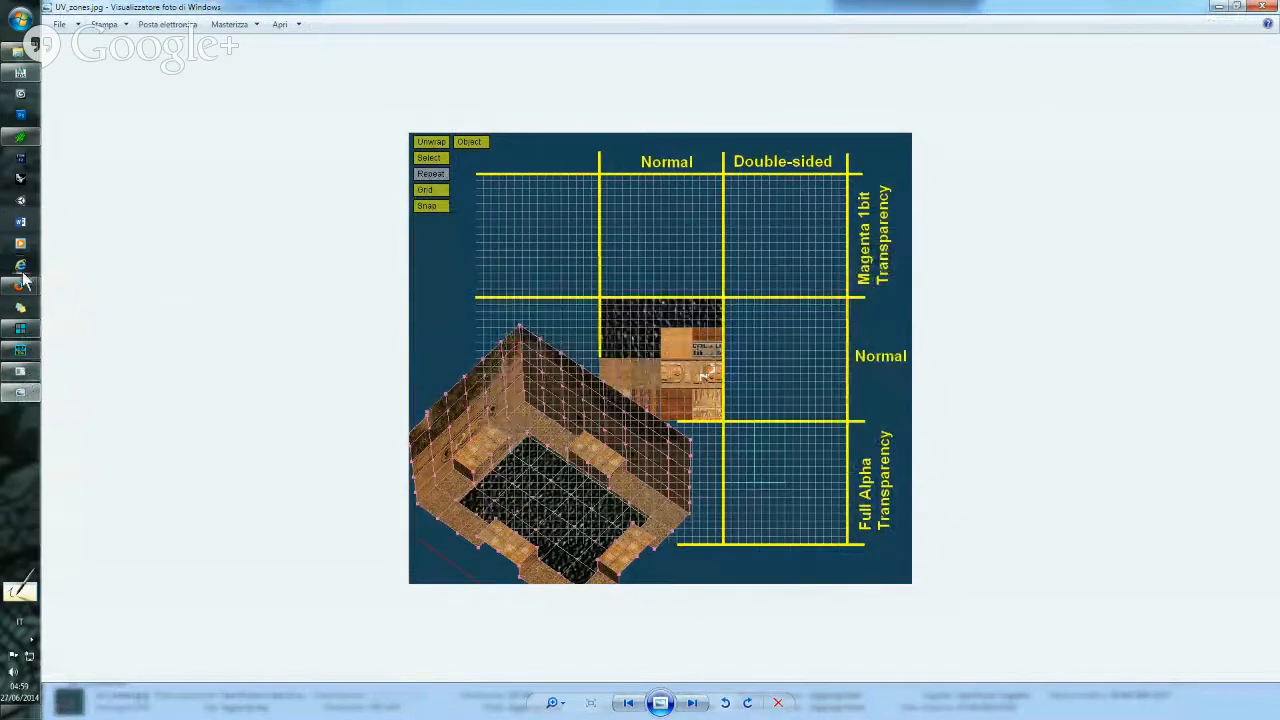
click(21, 138)
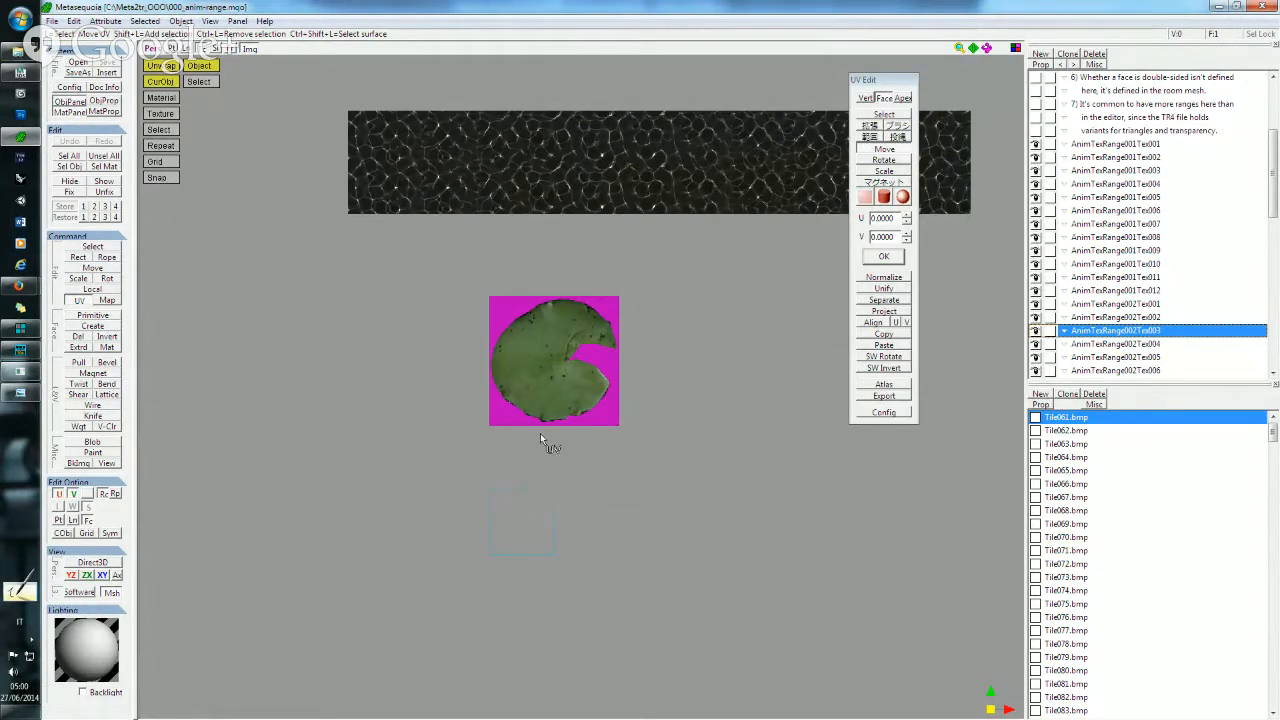
drag(547, 273, 544, 291)
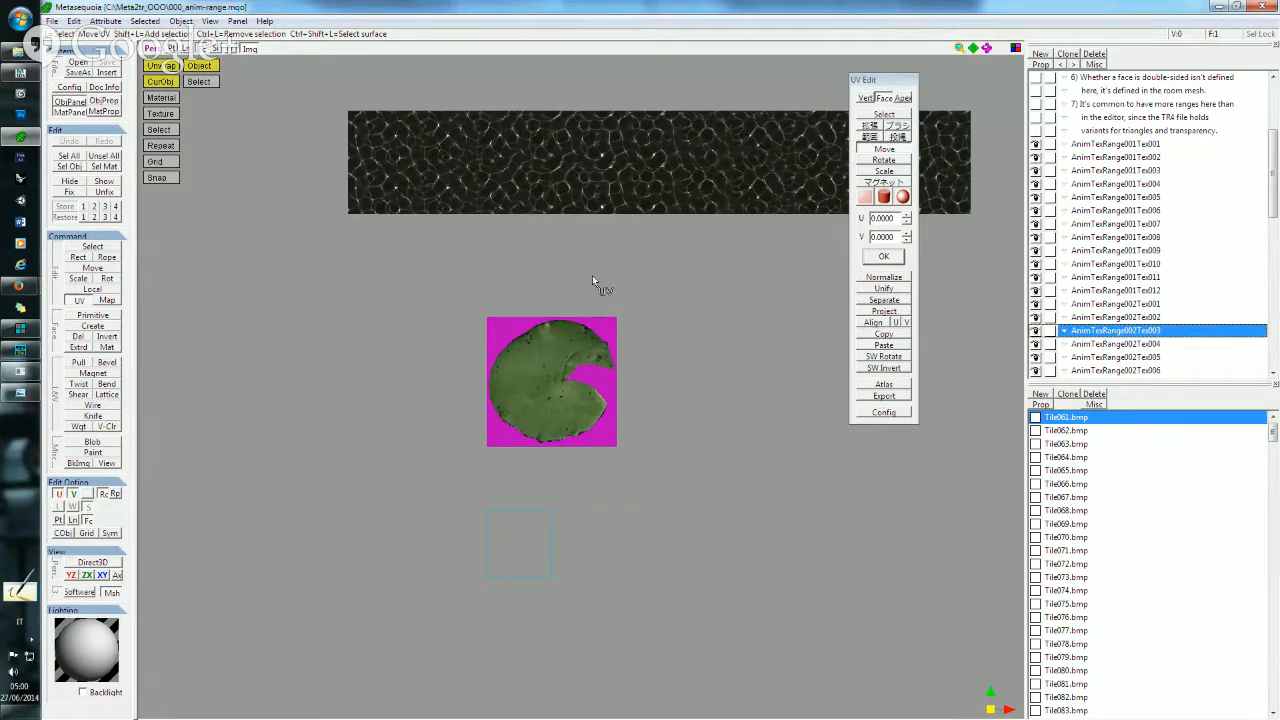
- Open the recent OOO_006.MQO and pick the dark water surface to make Room021 the current object
right_click(20, 144)
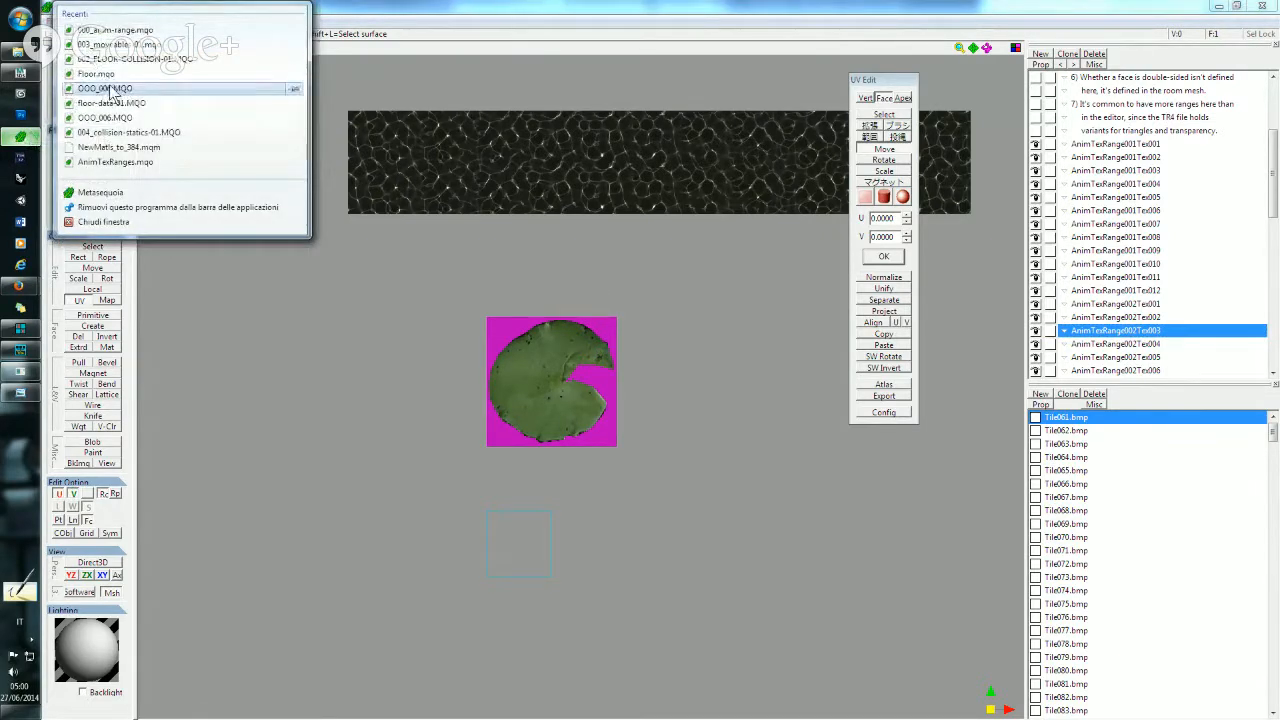
click(105, 88)
click(617, 465)
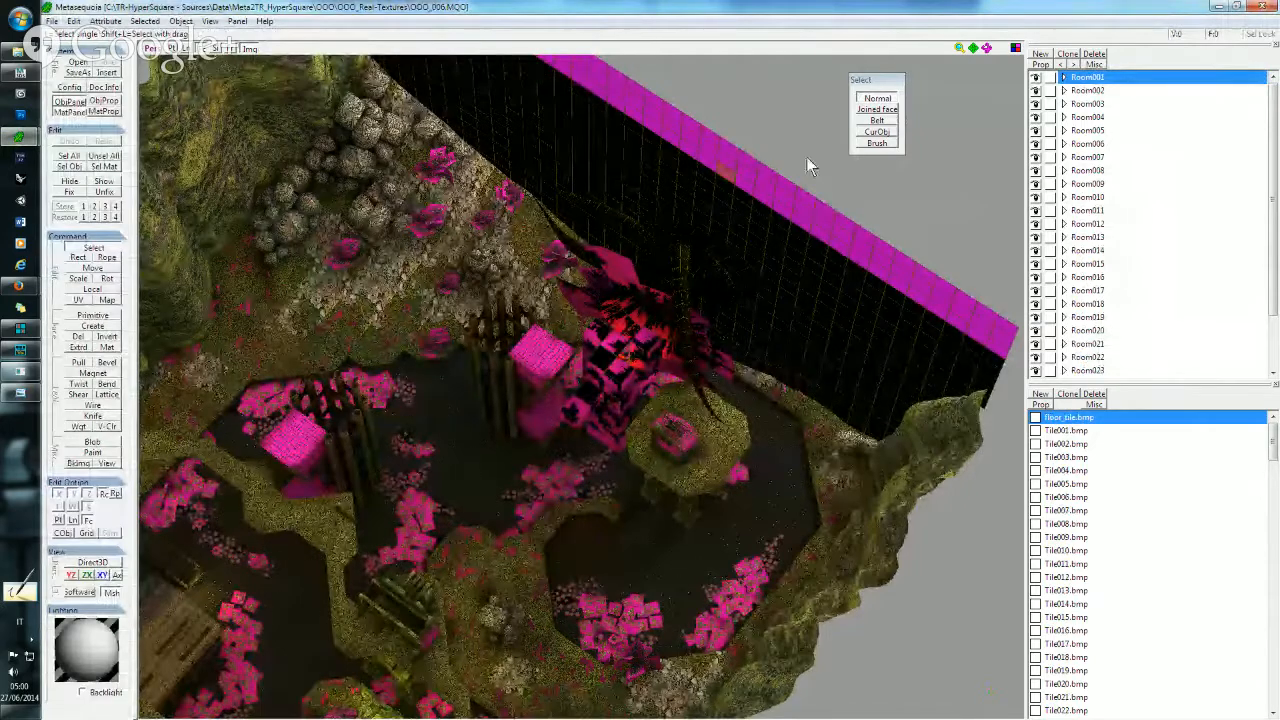
click(877, 131)
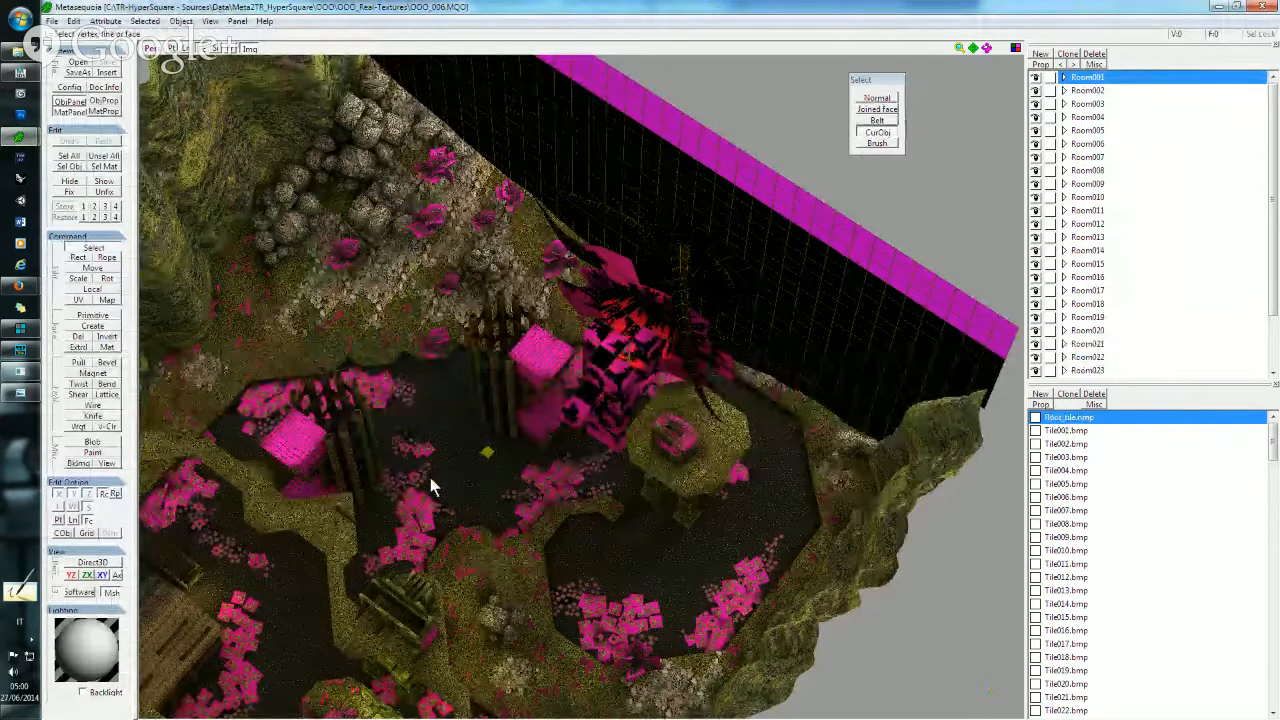
click(506, 472)
scroll(1068, 563, down, 3)
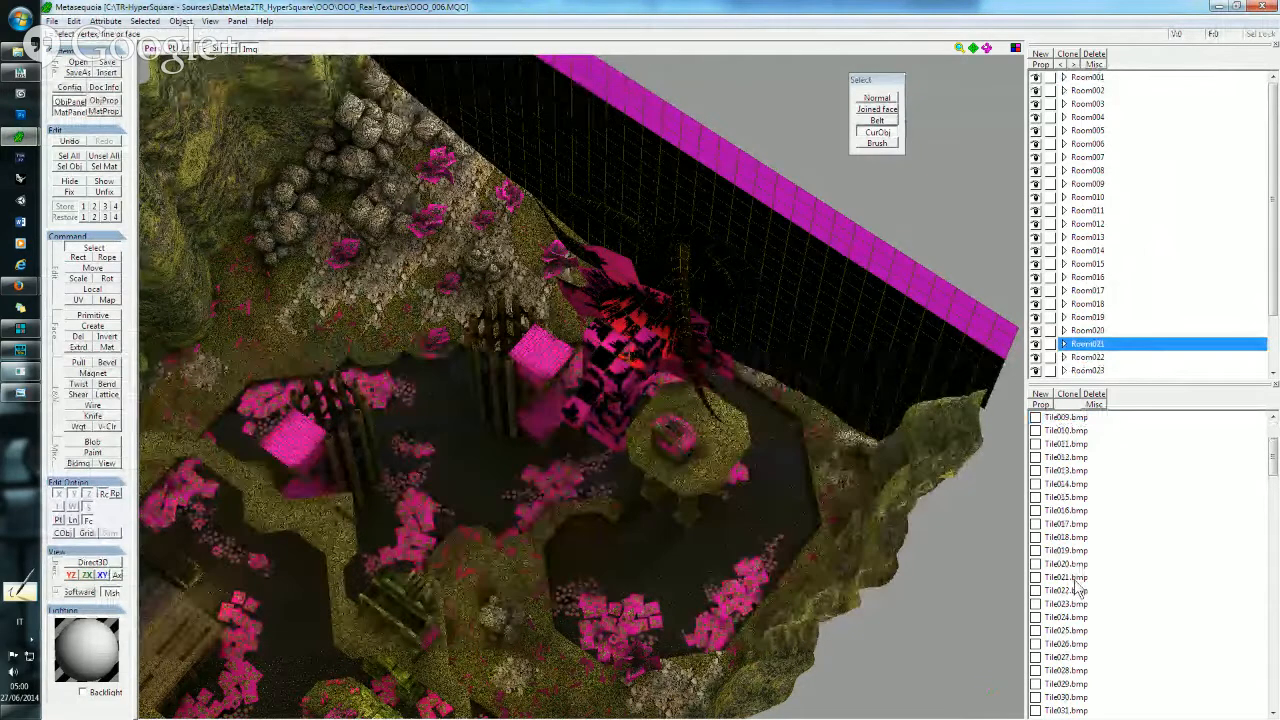
- Choose the Tile021.bmp material and examine it in UV editing with the object display turned off
click(1070, 578)
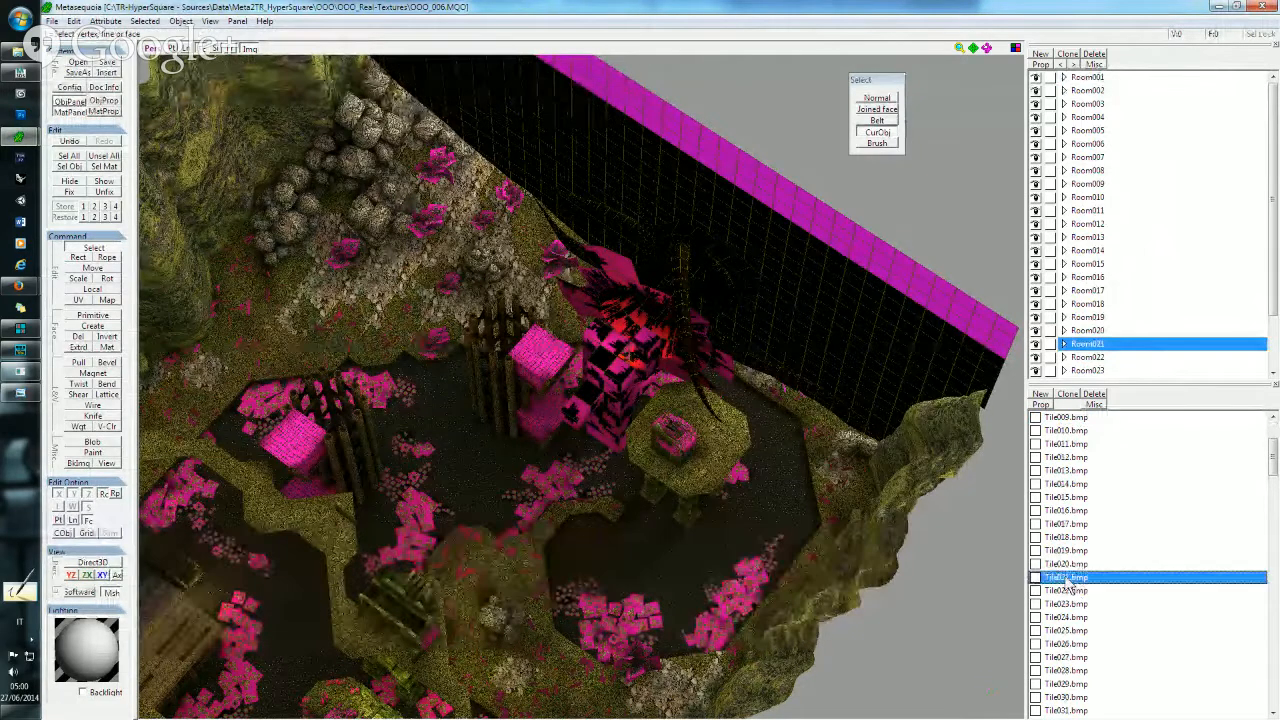
click(78, 300)
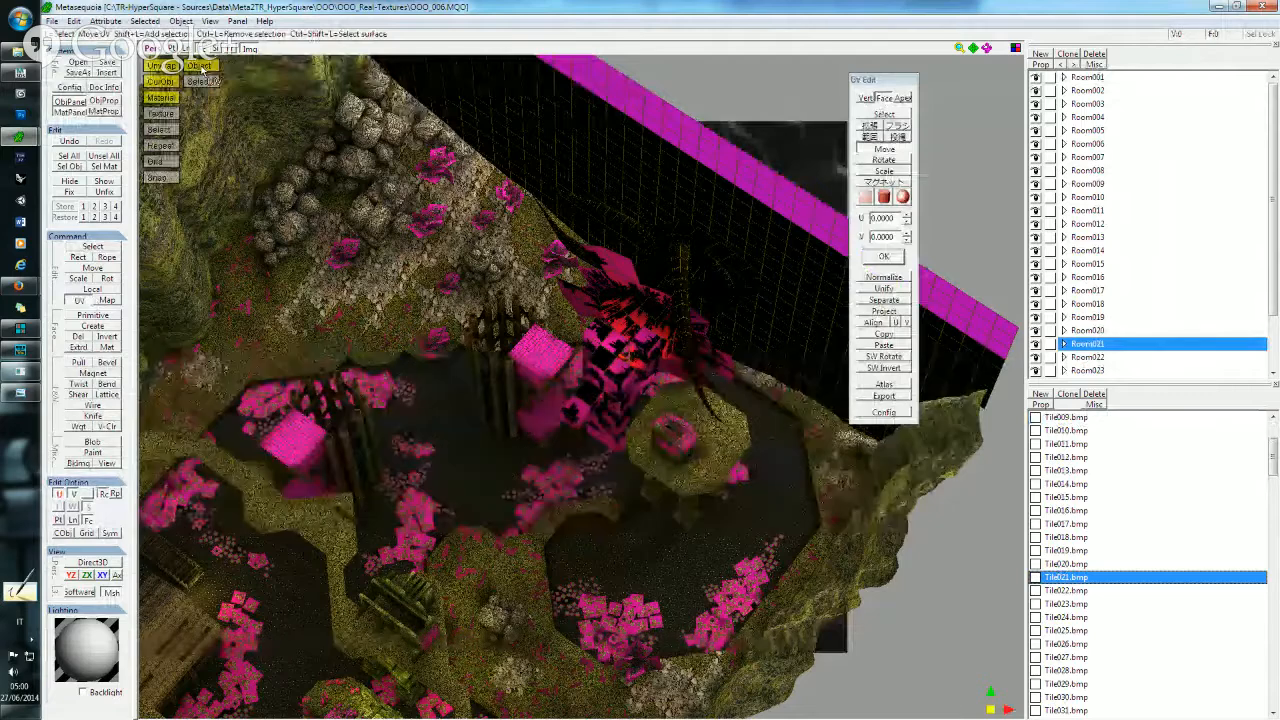
click(204, 67)
scroll(475, 297, down, 5)
mouse_move(534, 291)
middle_down()
mouse_move(475, 316)
mouse_move(530, 288)
mouse_move(519, 274)
middle_up()
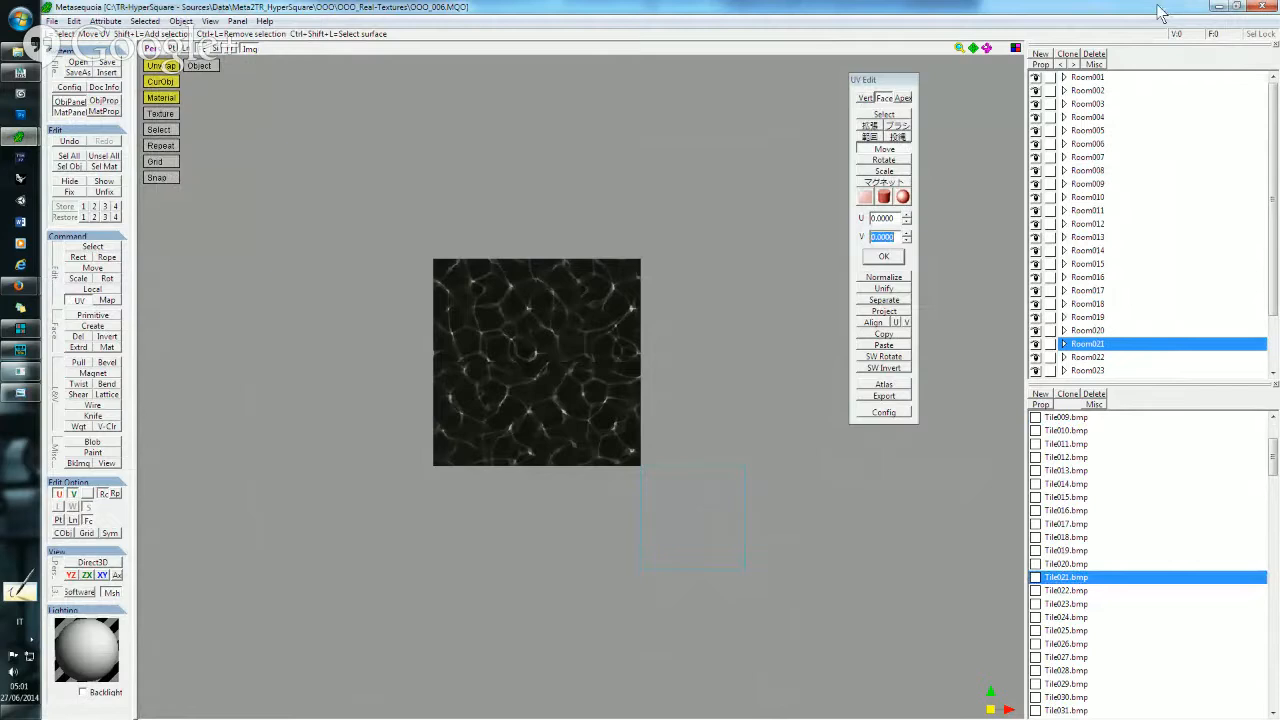
- Close OOO_006.MQO without saving, review the UV_zones.jpg diagram once more and close it
click(1260, 6)
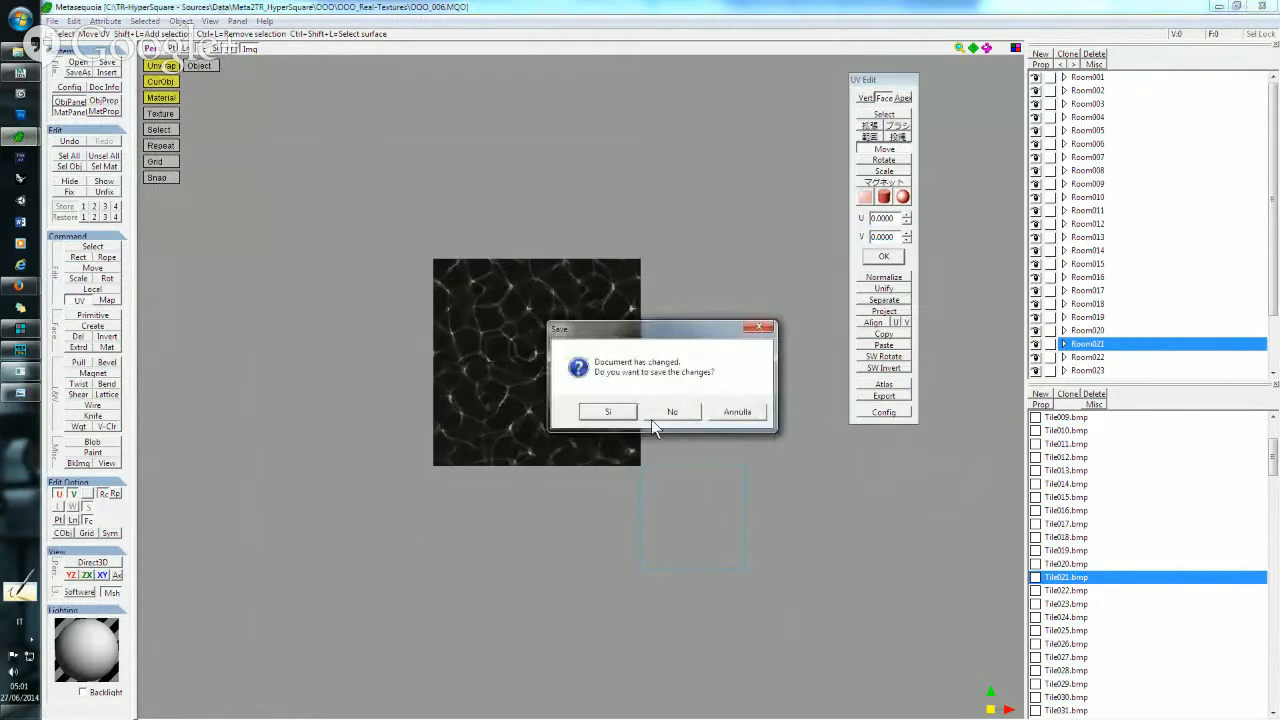
click(670, 412)
click(20, 392)
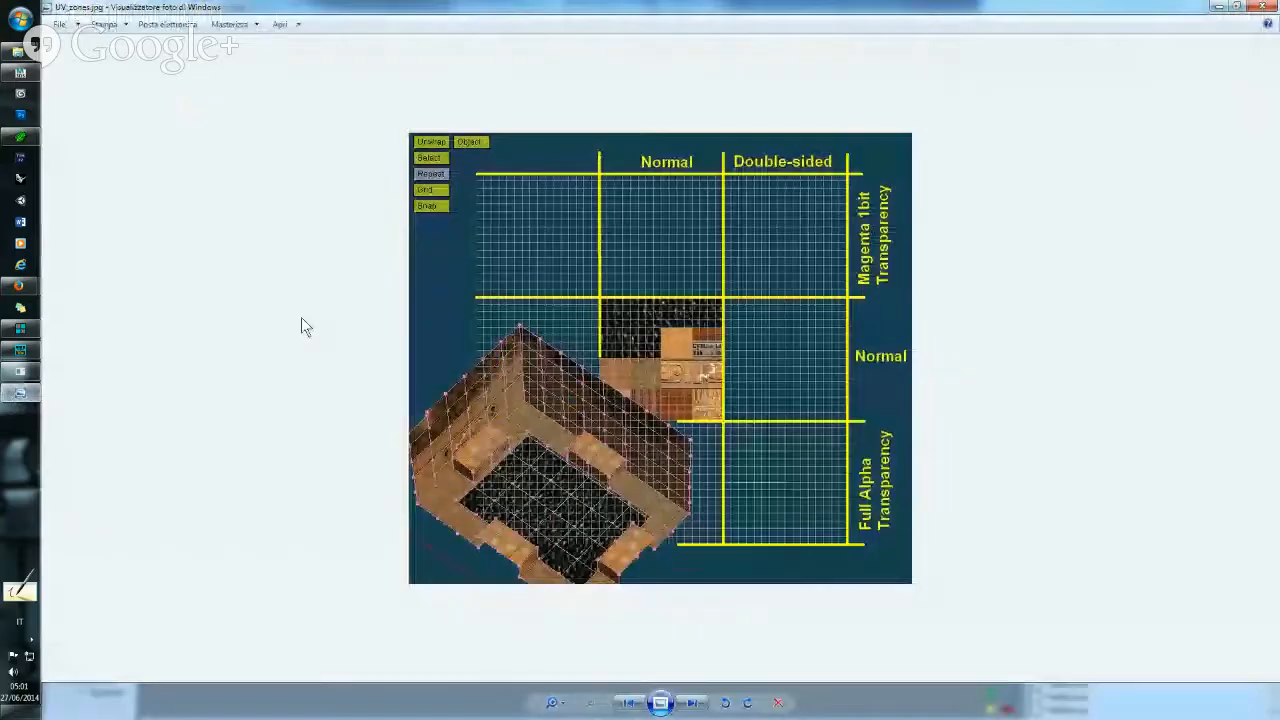
click(1262, 7)
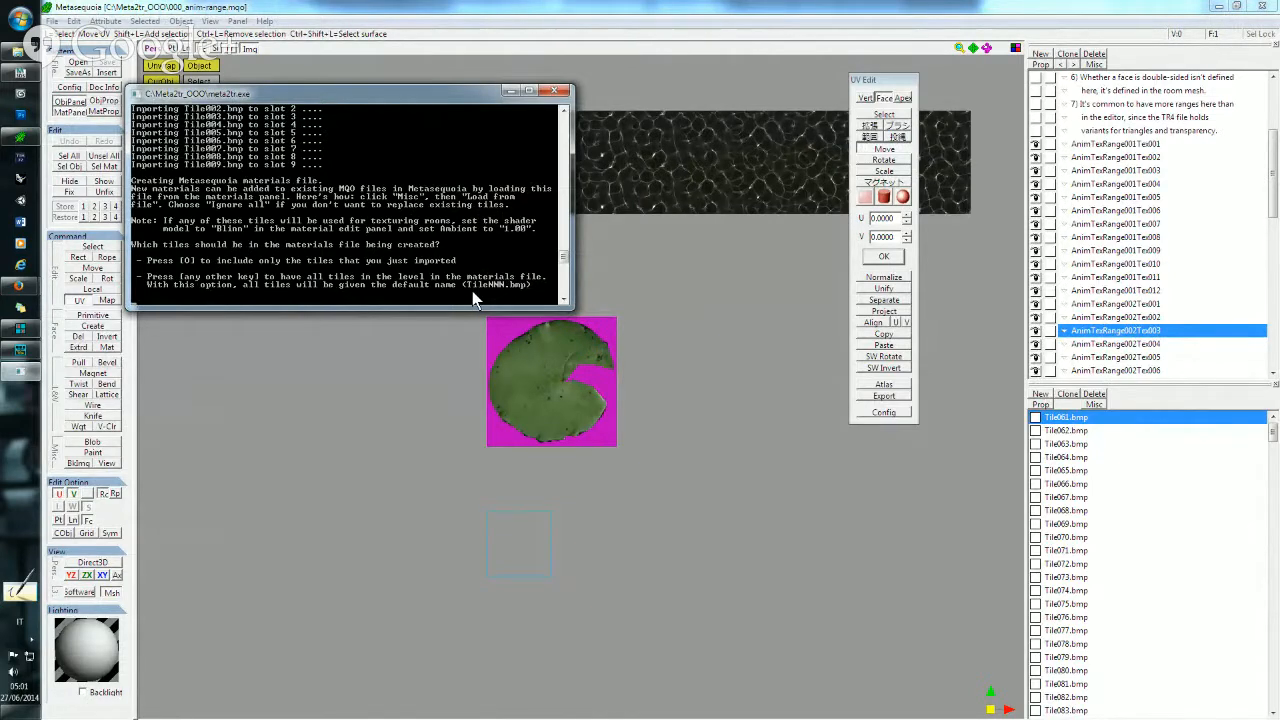
- Have meta2tr include all the level's tiles in the materials file and exit after the tile import
key(Return)
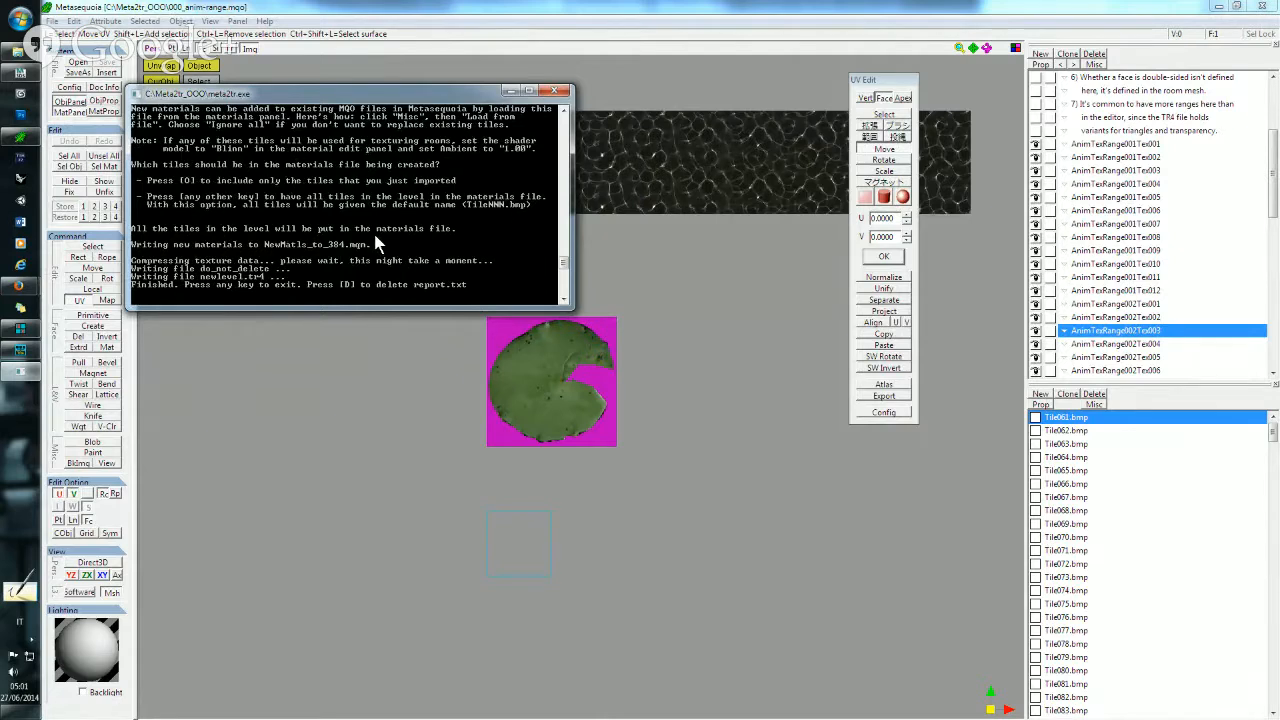
key(Return)
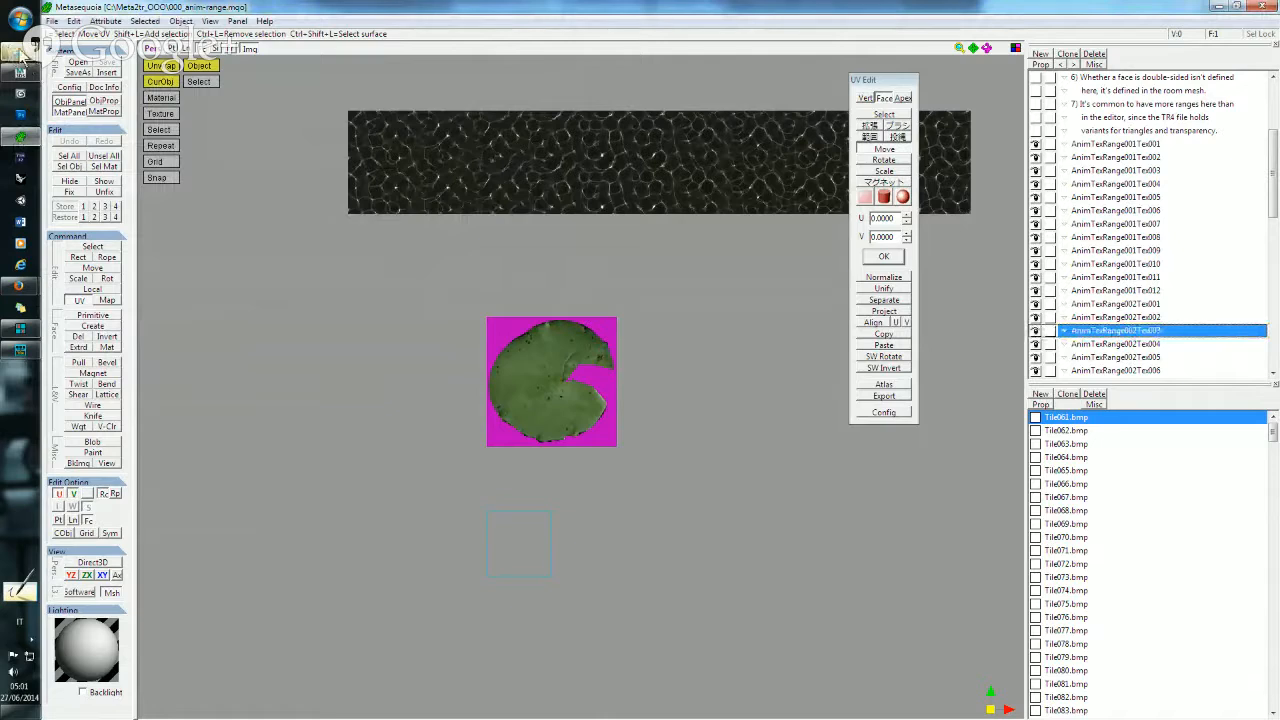
- Import 000_anim-range, 002_FLOOR-COLLISION-01, 003_moveables-01, 004_collision-statics-01 and OOO_006 from Meta2tr_OOO with meta2tr.exe
mouse_move(21, 54)
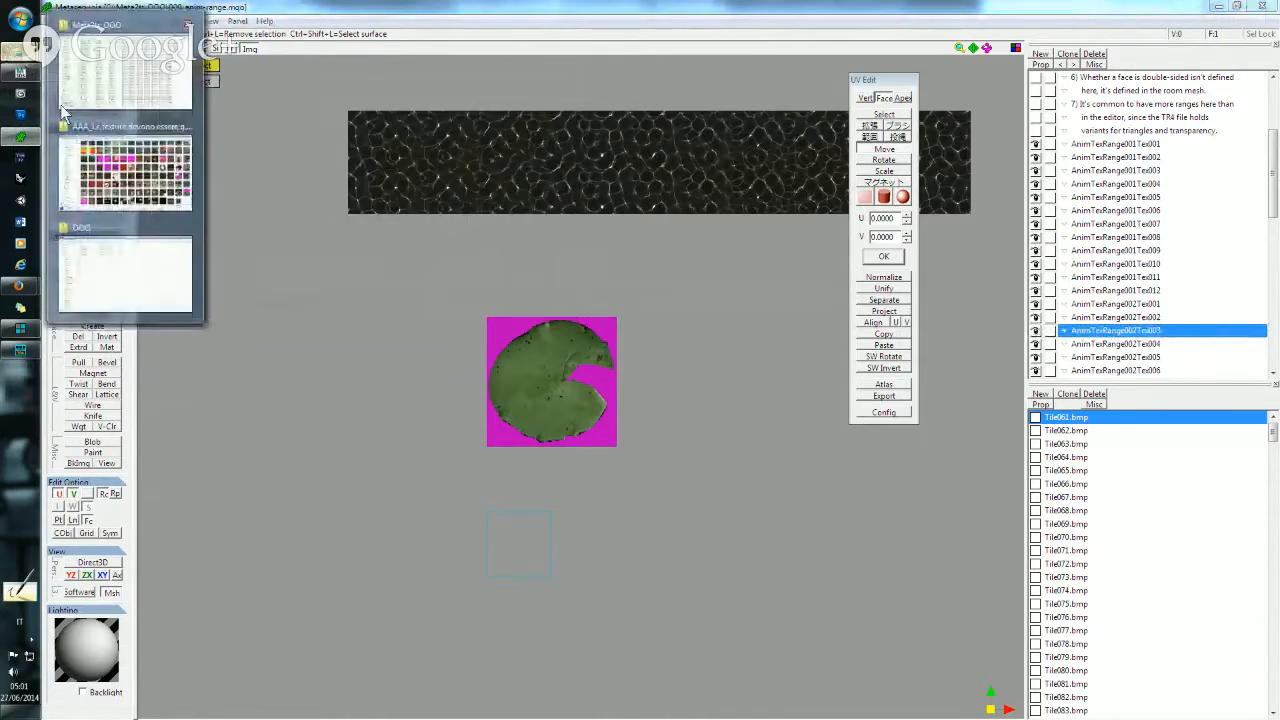
click(124, 52)
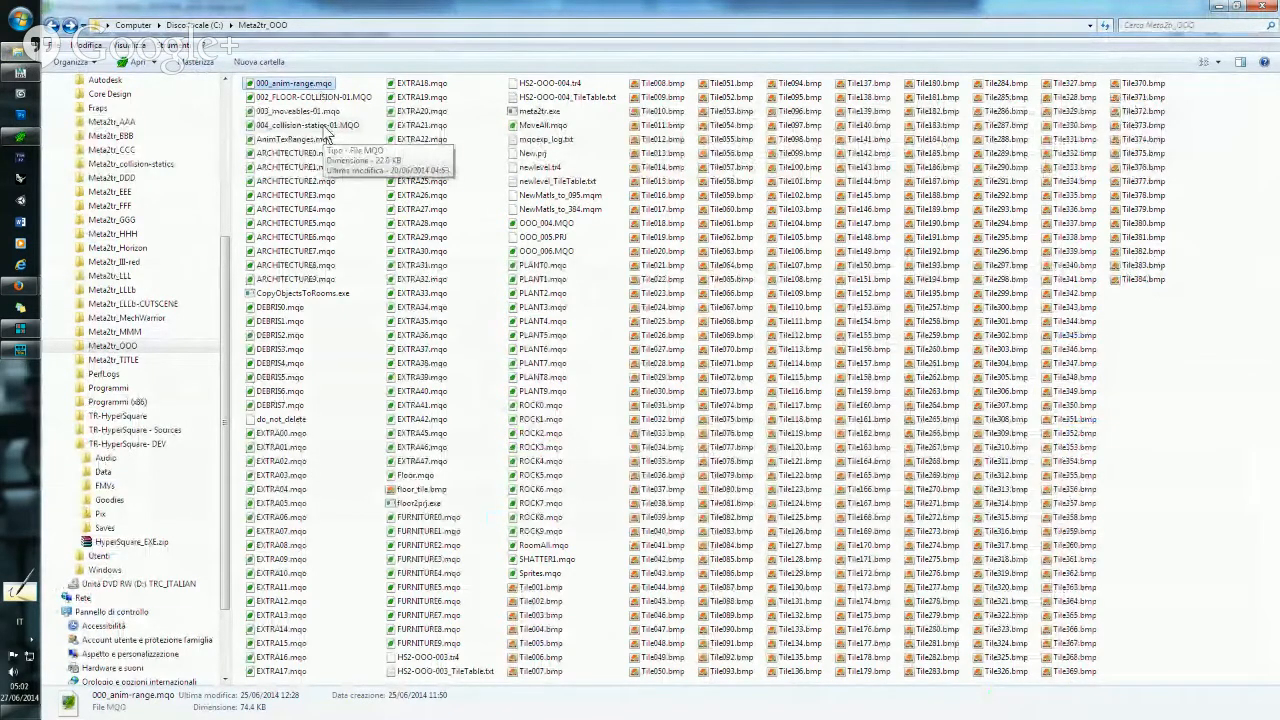
shift+click(324, 126)
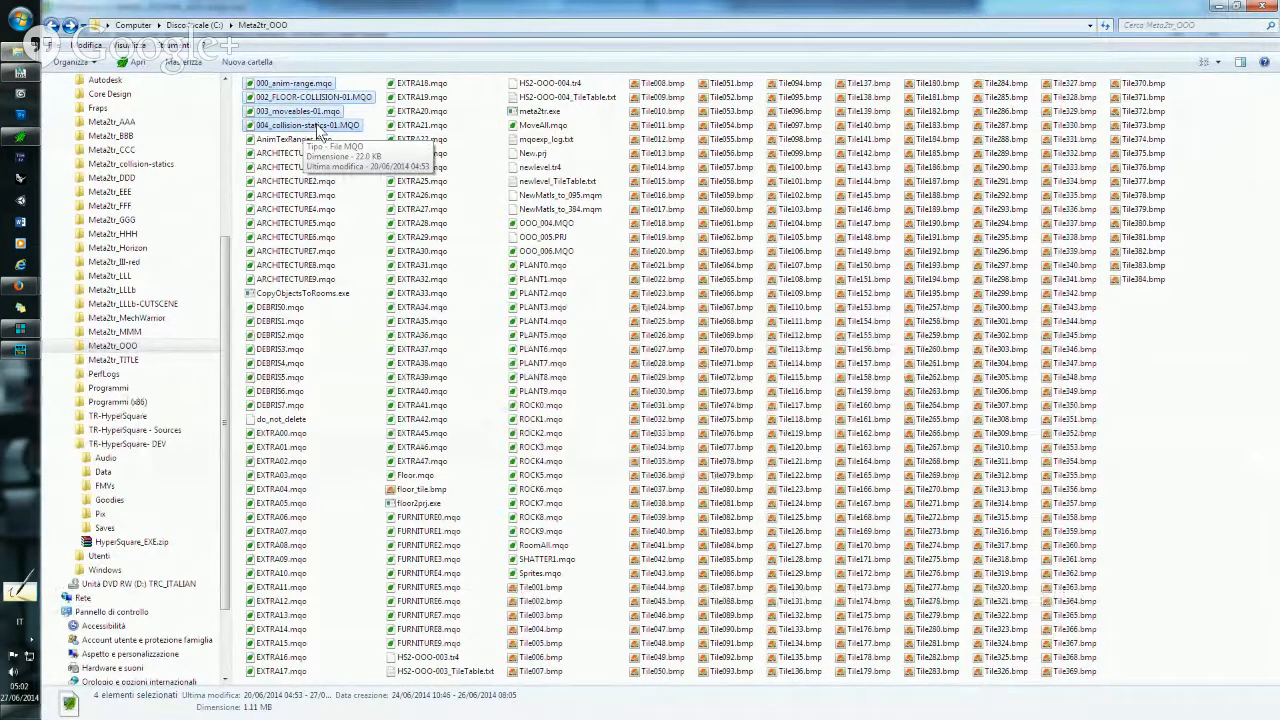
ctrl+click(548, 251)
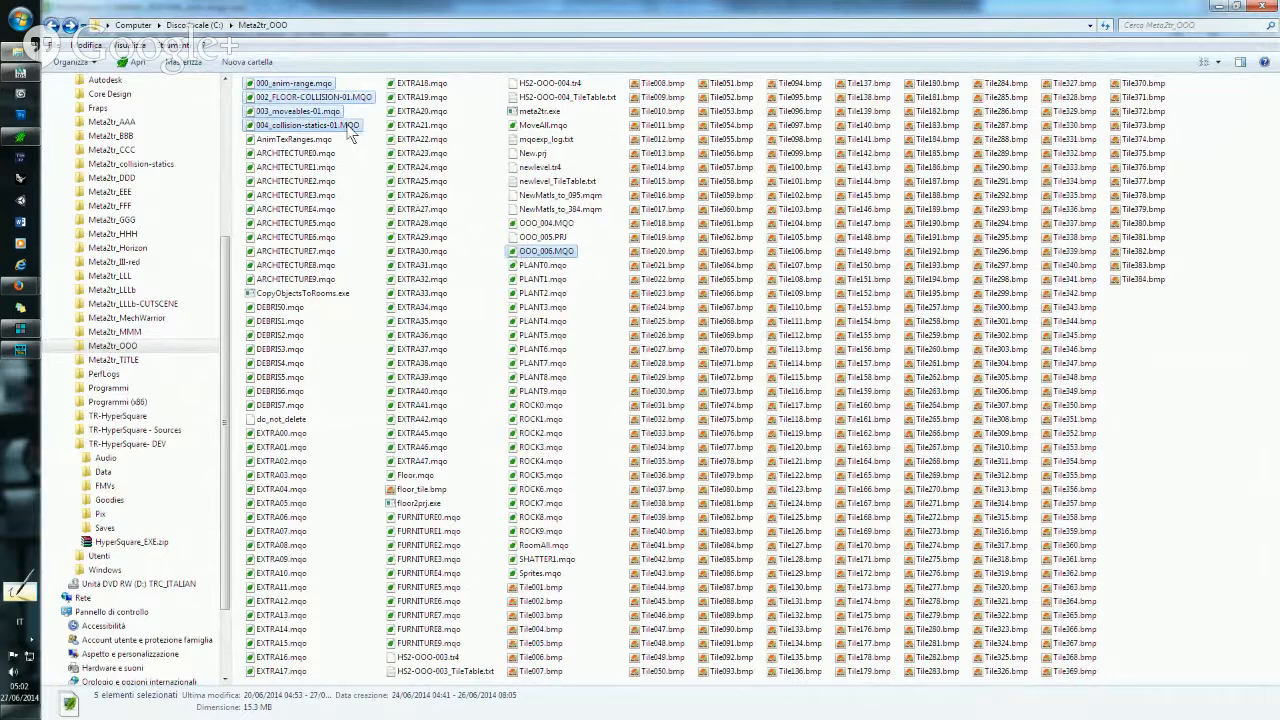
drag(352, 132, 538, 112)
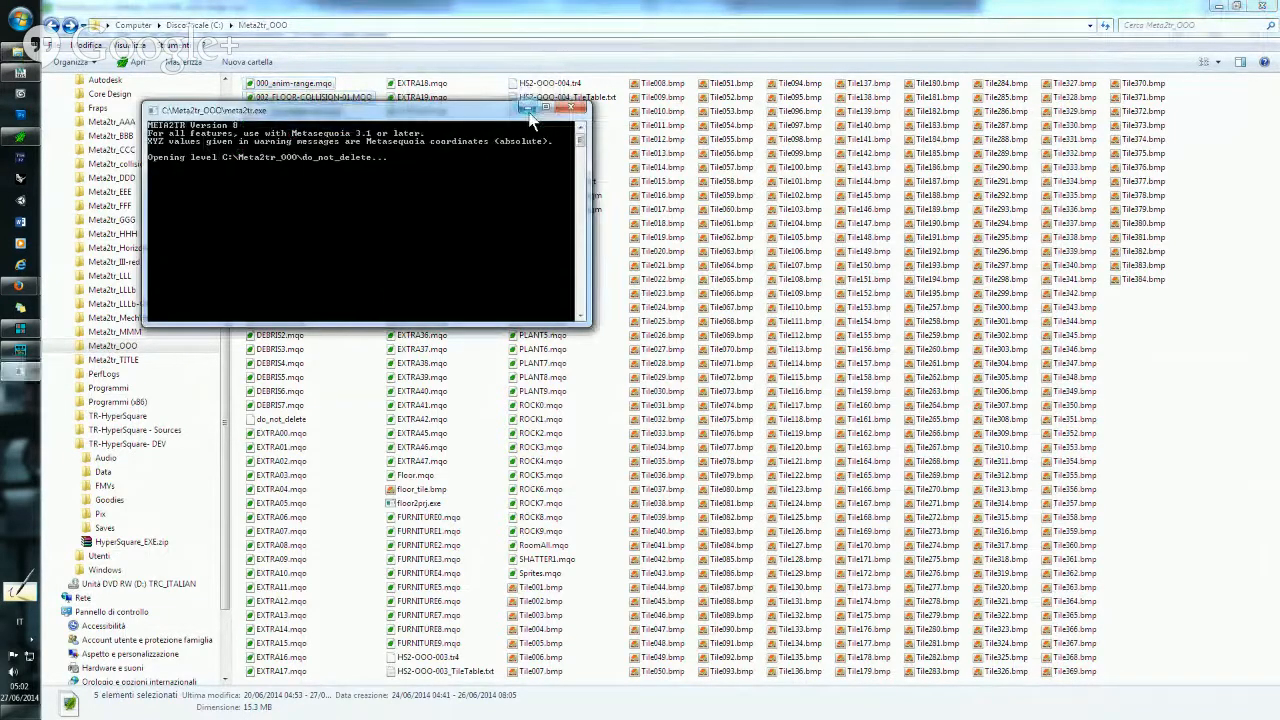
- Continue the meta2tr import, agree to rebuild the enemy navigation and exit the finished console
key(Return)
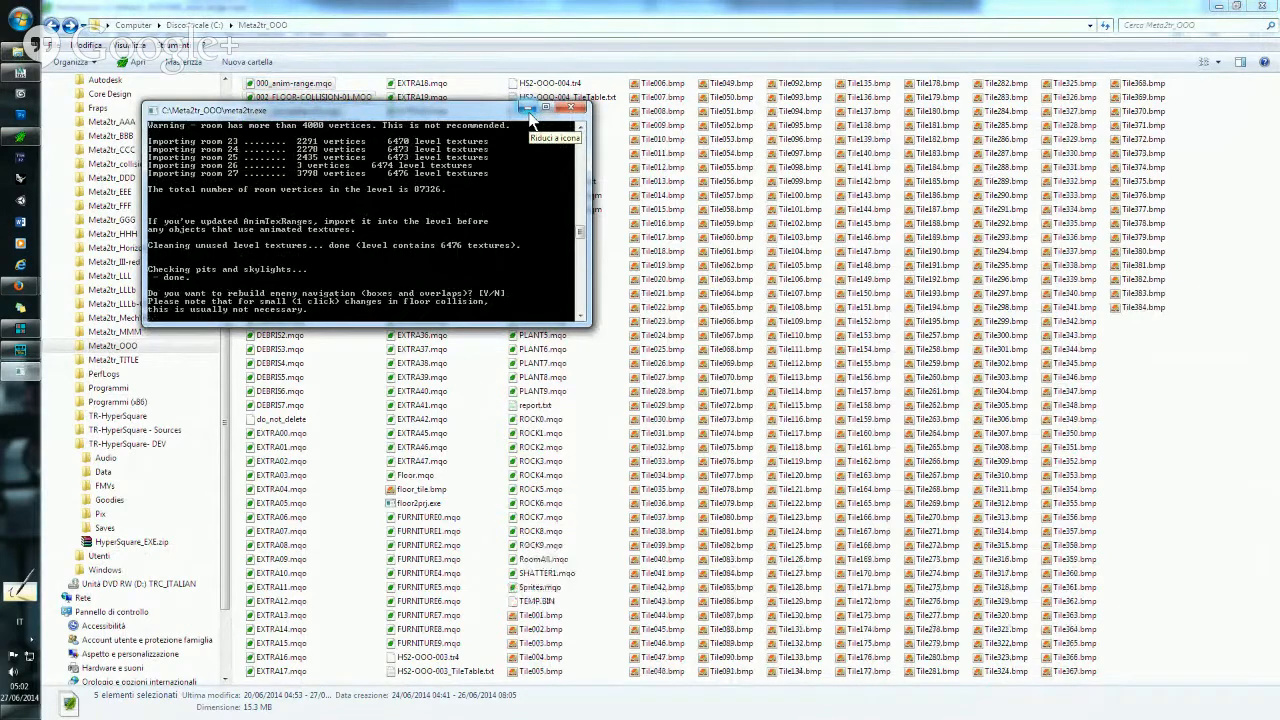
text(y)
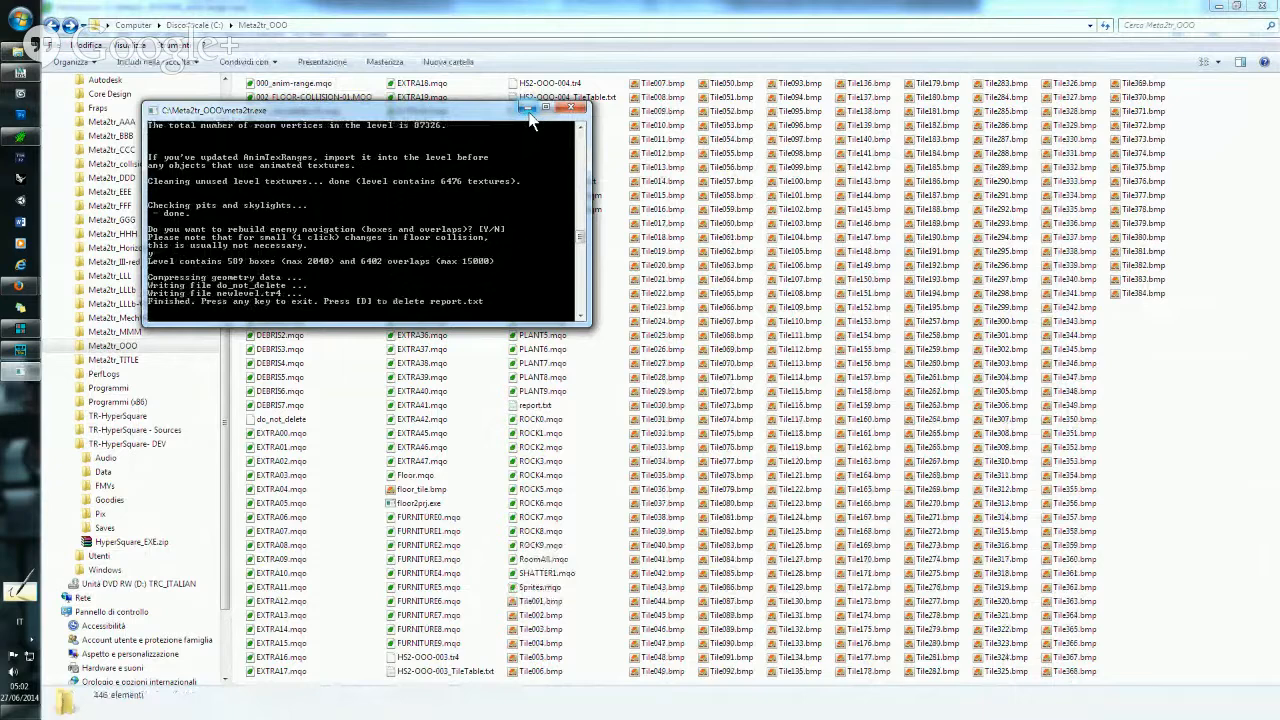
key(Return)
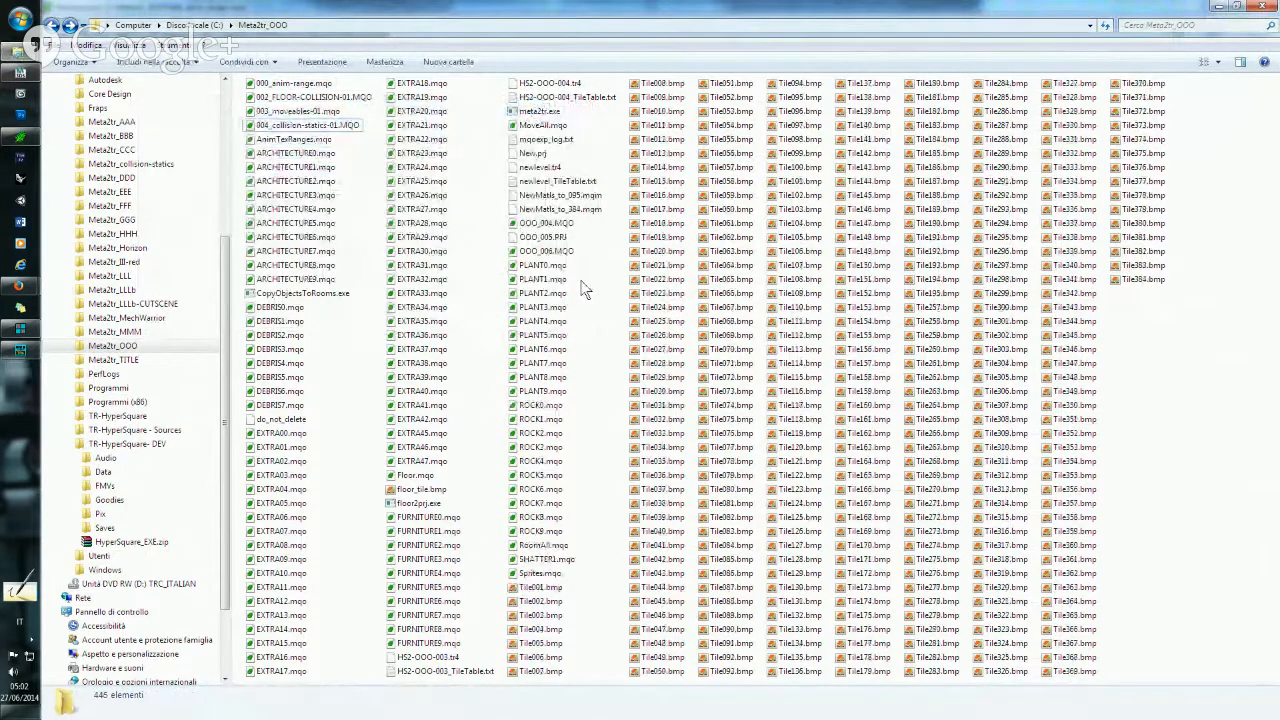
- Copy newlevel.tr4 into the TR-HyperSquare- DEV Data folder after deleting the old Nayvasha.tr4 there
click(551, 170)
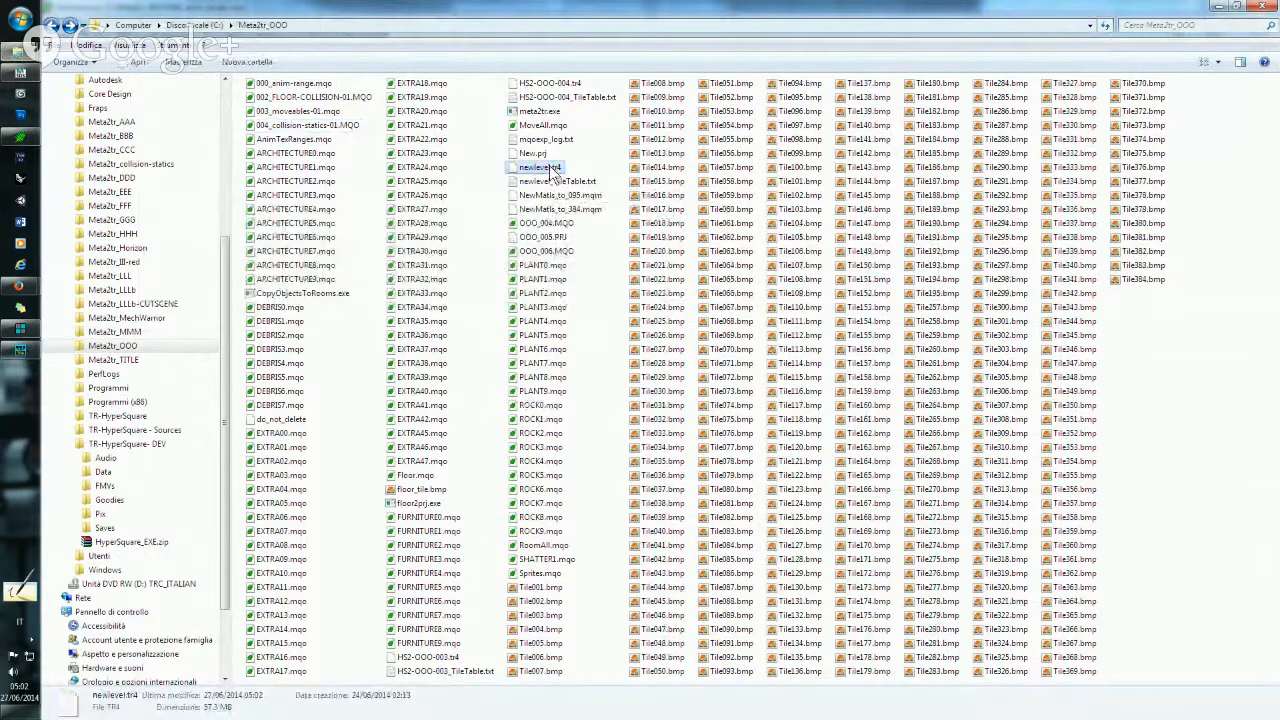
click(70, 26)
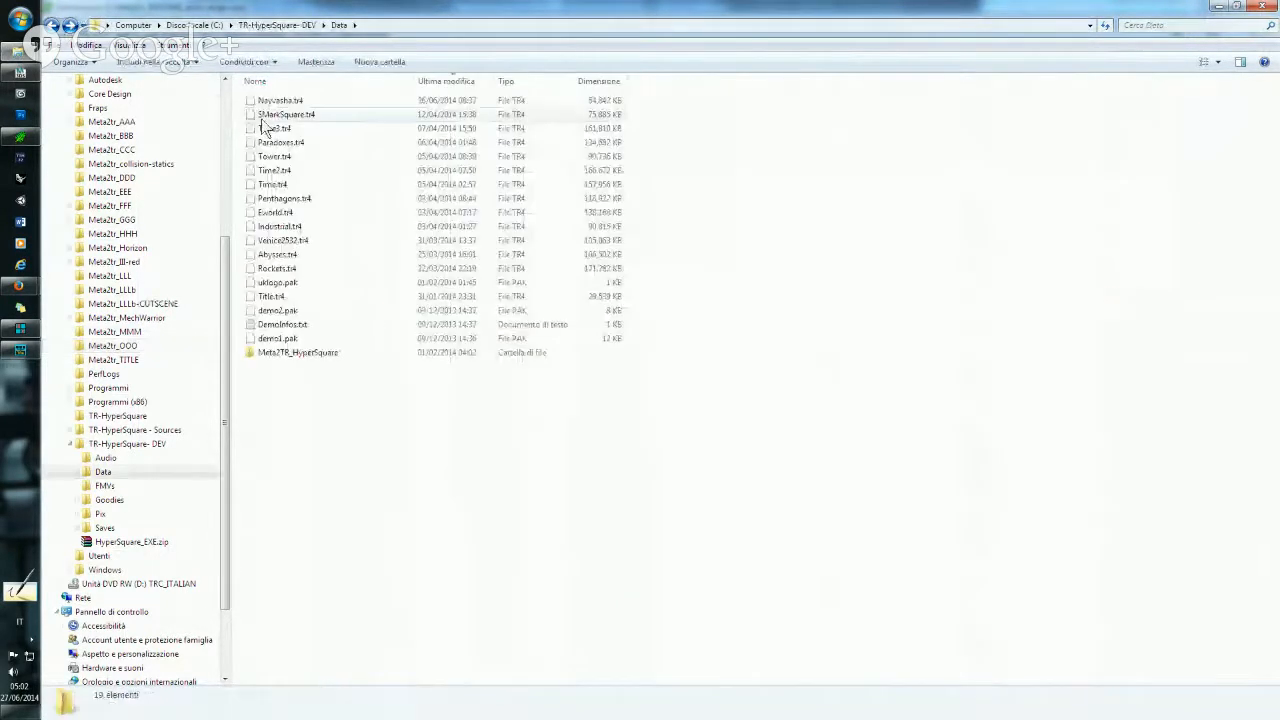
click(273, 102)
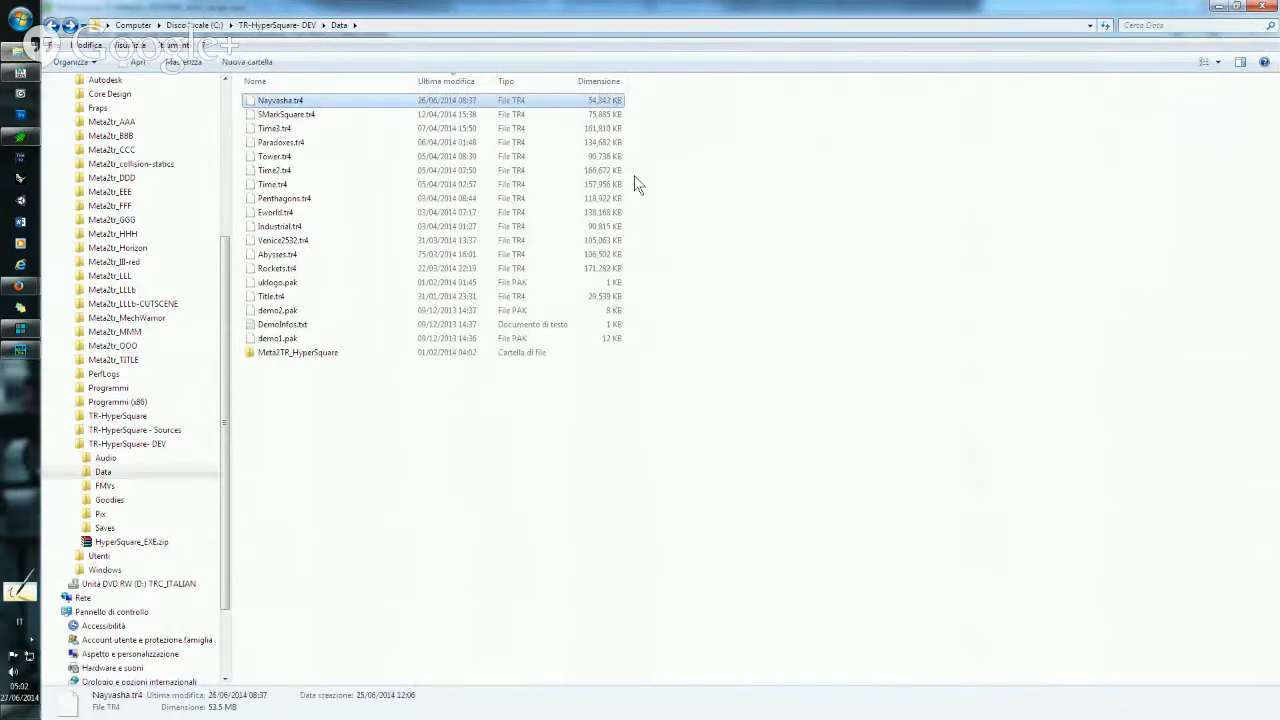
key(Delete)
key(Return)
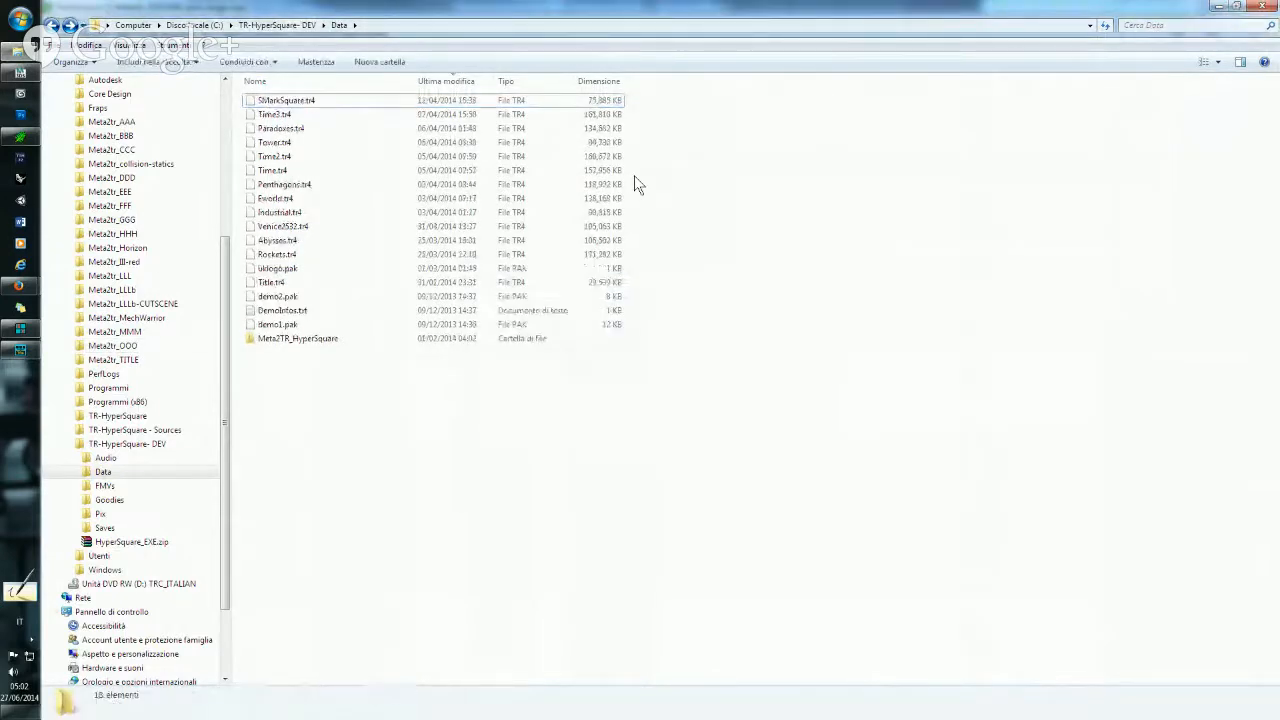
key(ctrl+v)
- Rename the pasted newlevel.tr4 as Nayvasha.tr4
click(266, 102)
text(Nayvas)
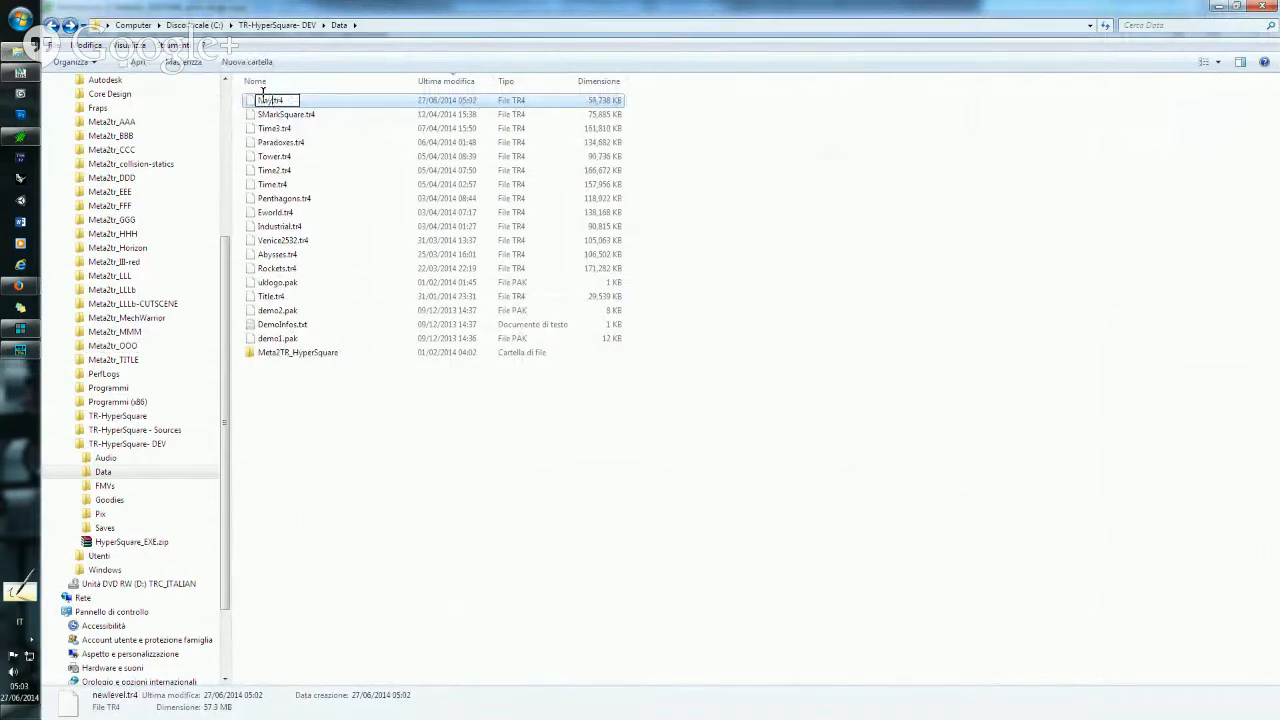
text(ha)
key(Return)
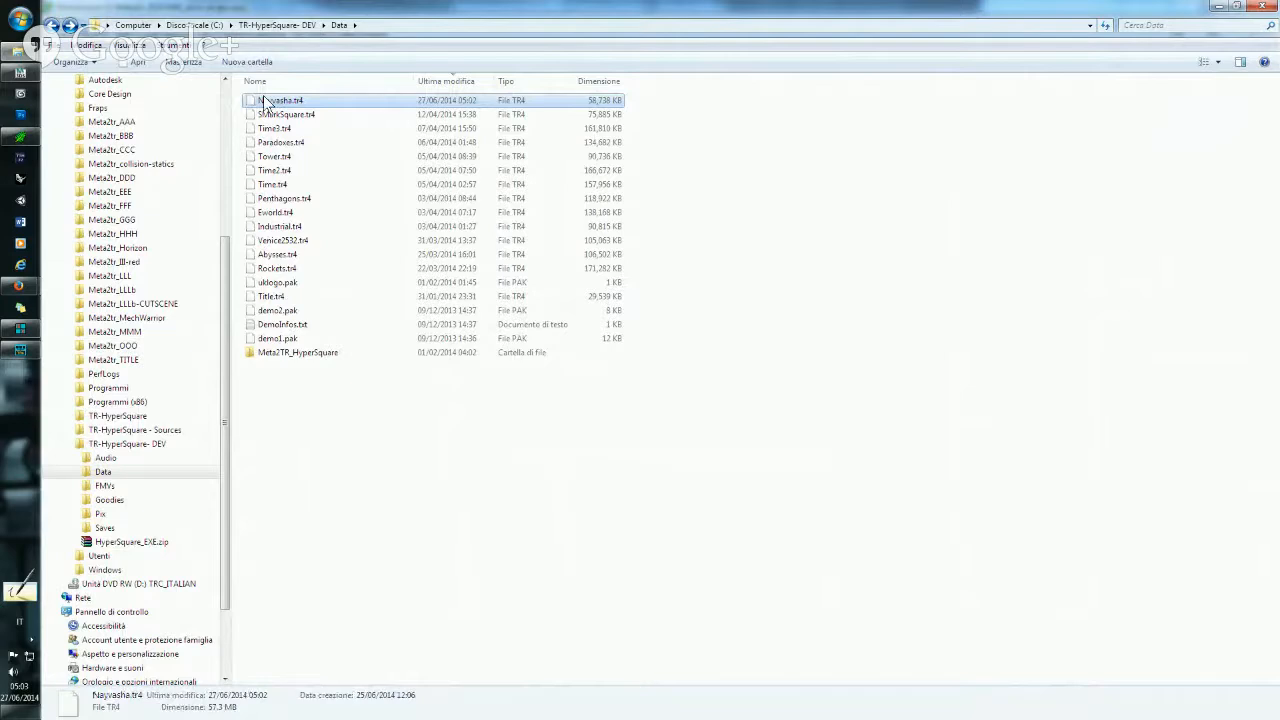
- Launch HyperSquare.exe from the TR-HyperSquare- DEV folder and open the level selection for a new game
click(51, 25)
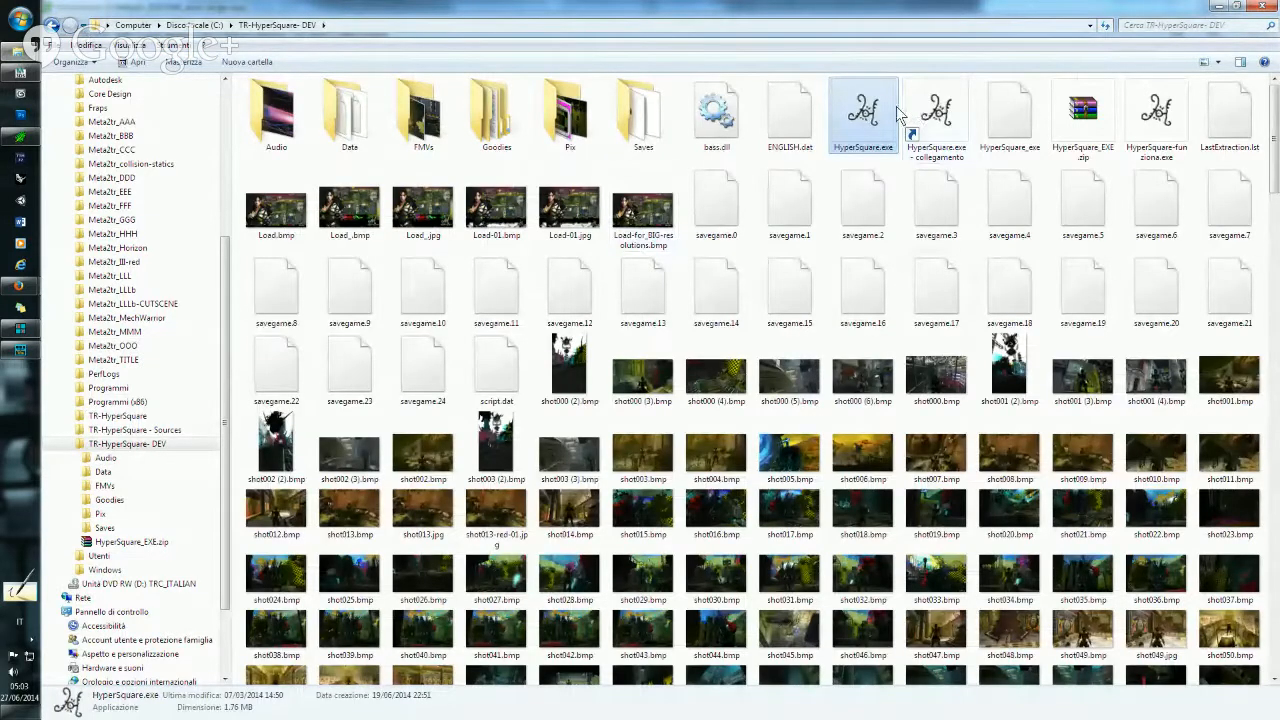
double_click(884, 113)
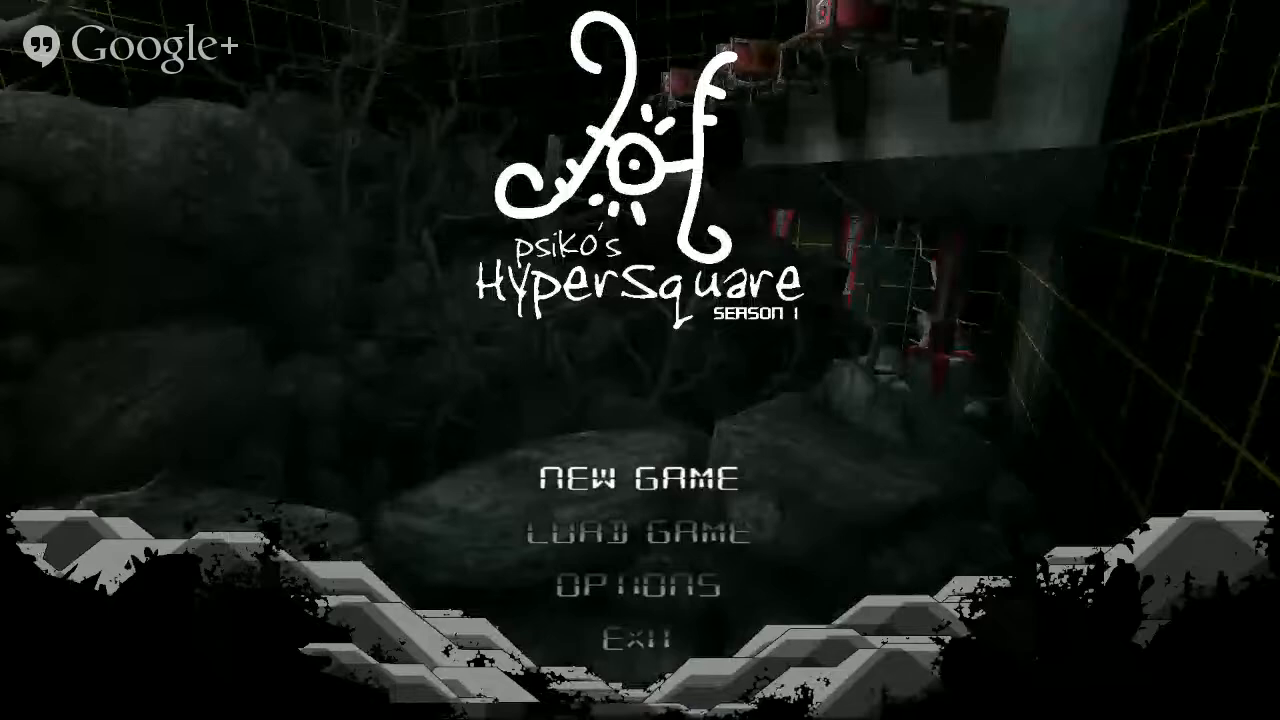
key(Down)
key(Up)
key(Return)
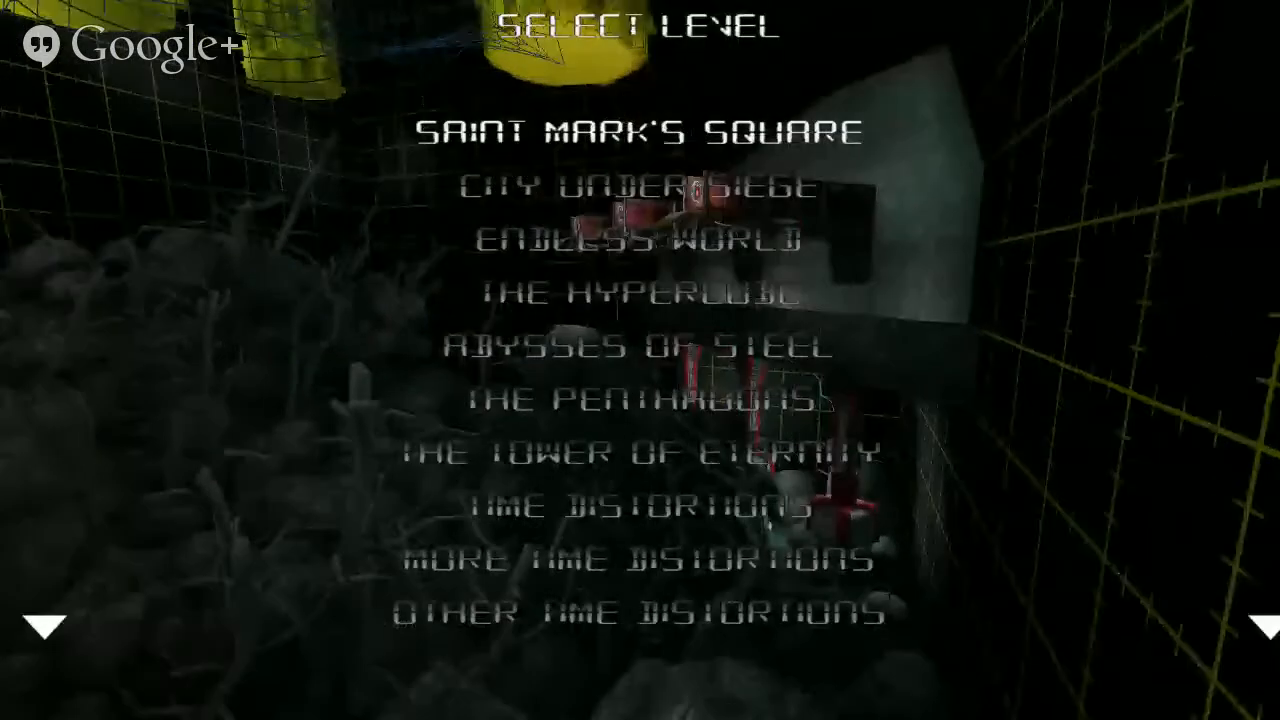
- Start a new game with the level listed directly after Paradoxes in the level selection
key(Down)
key(Down)
key(Down)
key(Down)
key(Down)
key(Down)
key(Down)
key(Down)
key(Down)
key(Down)
key(Down)
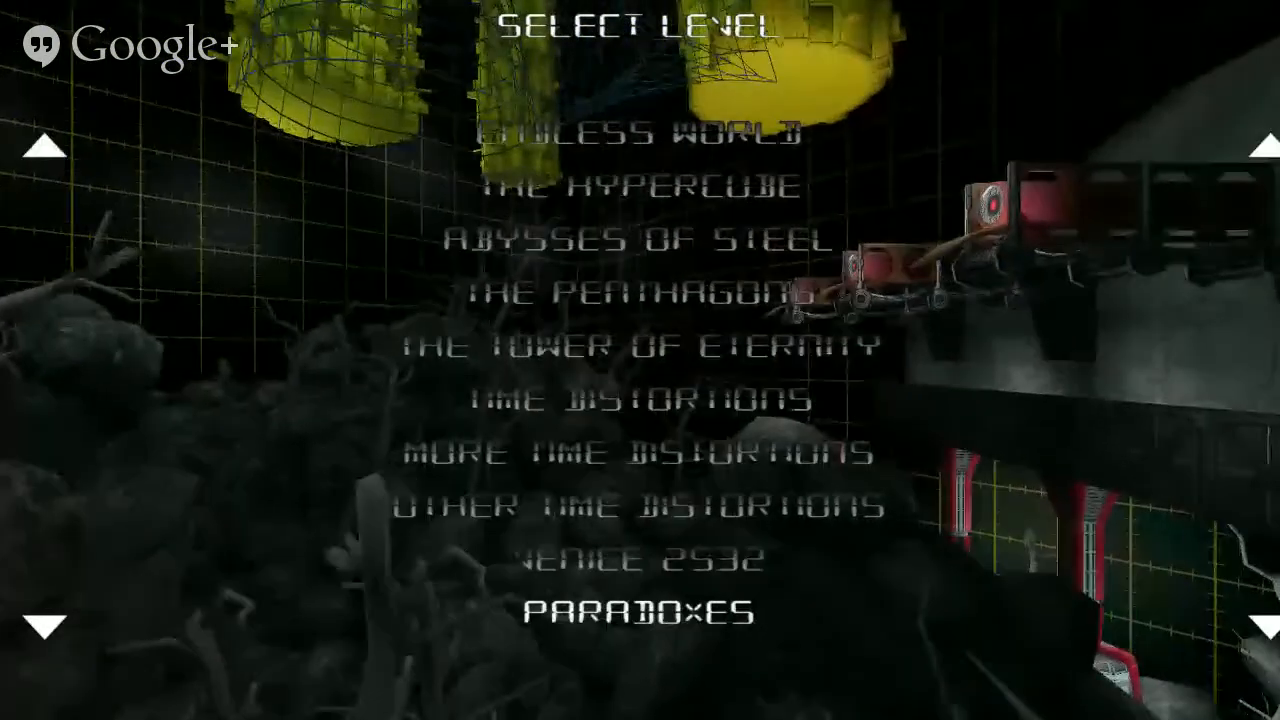
key(Down)
key(Return)
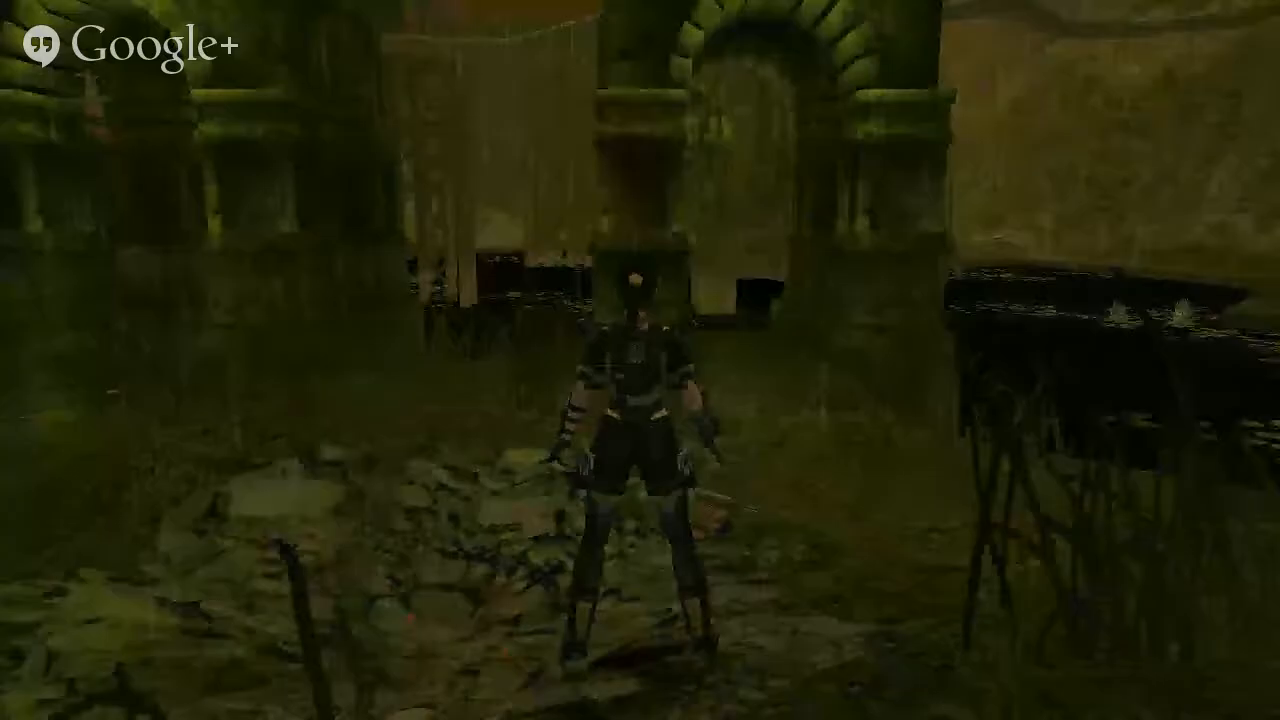
- Run the character across the level terrain to inspect the imported rooms, and leave the game to preview Firefox's Hangout Google+ window
key(w)
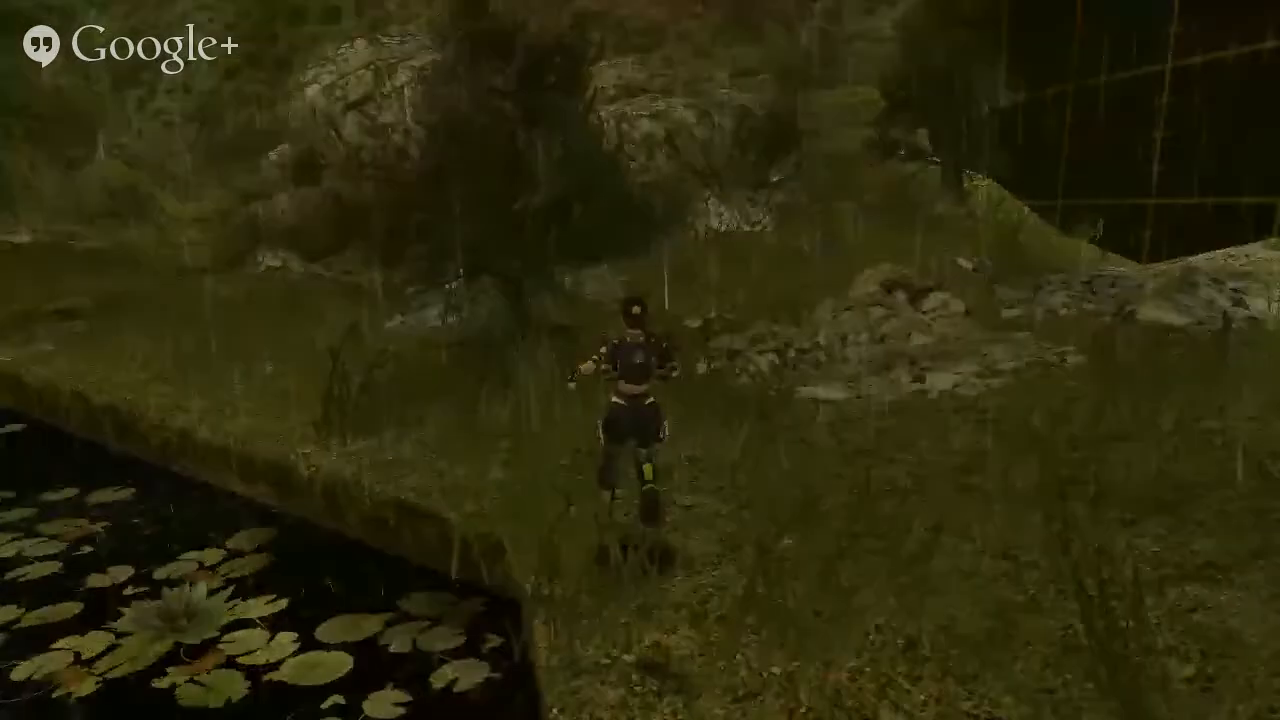
key(alt+Tab)
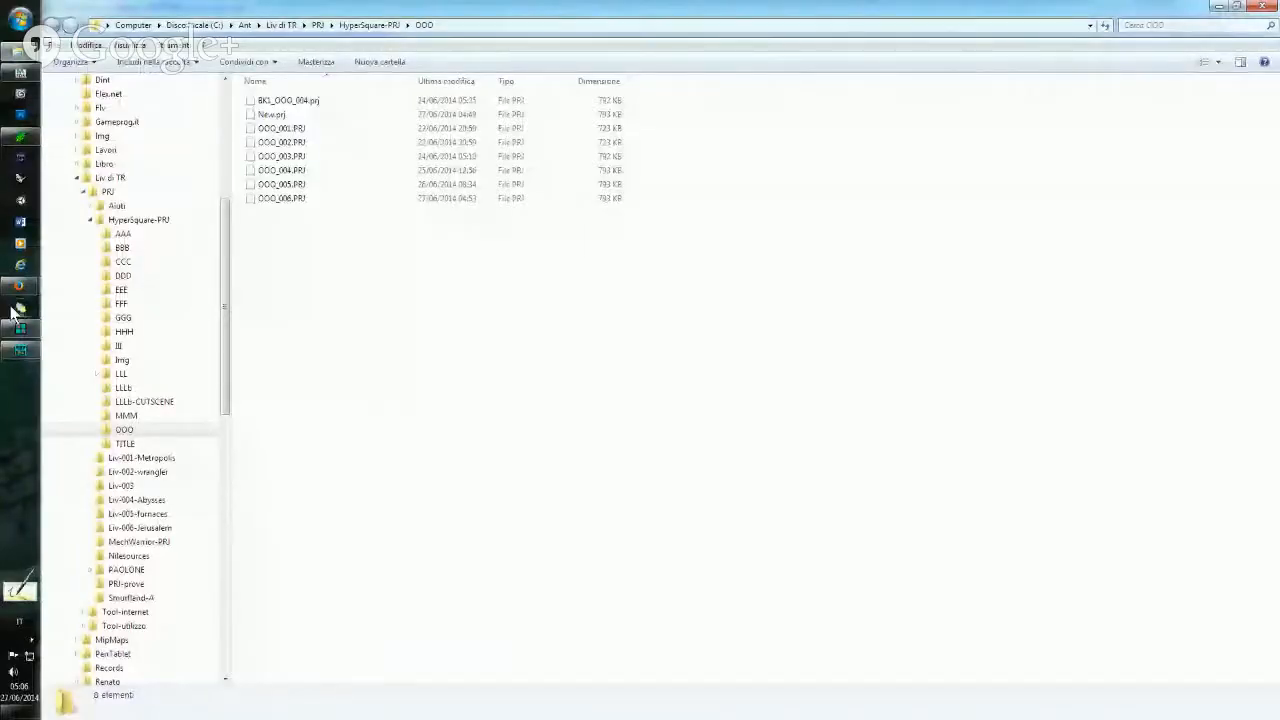
mouse_move(22, 292)
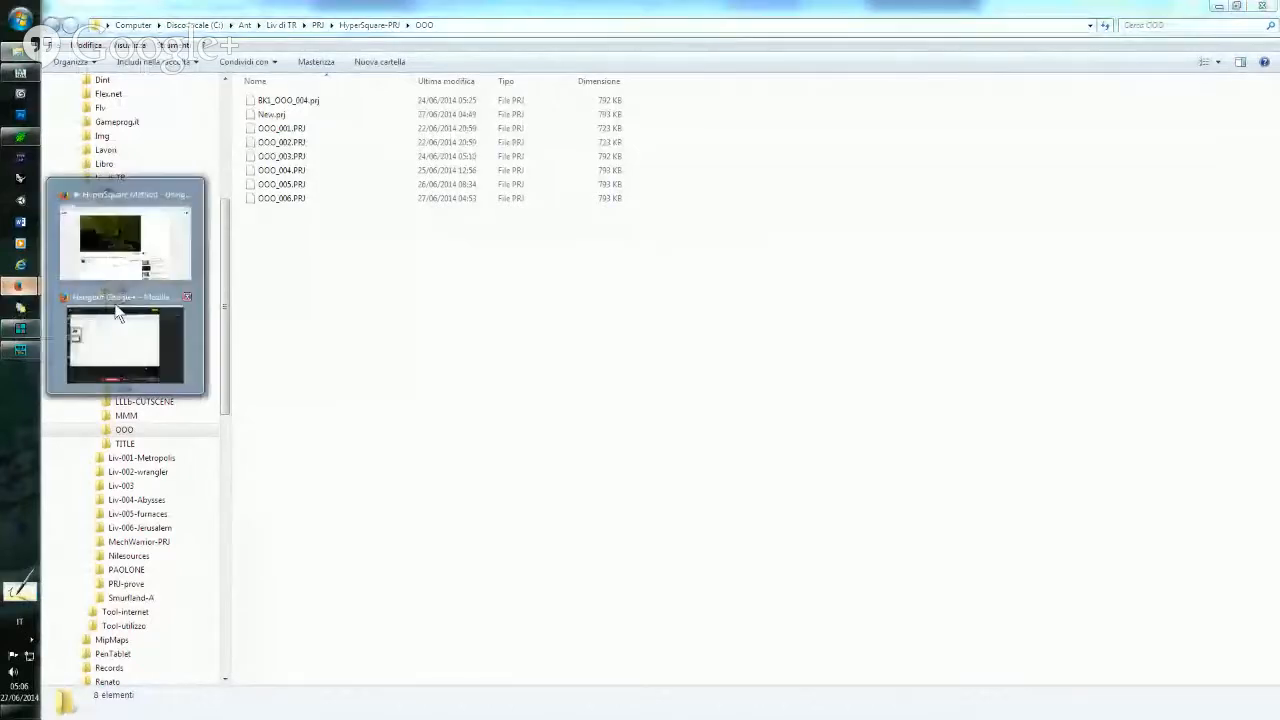
mouse_move(121, 322)
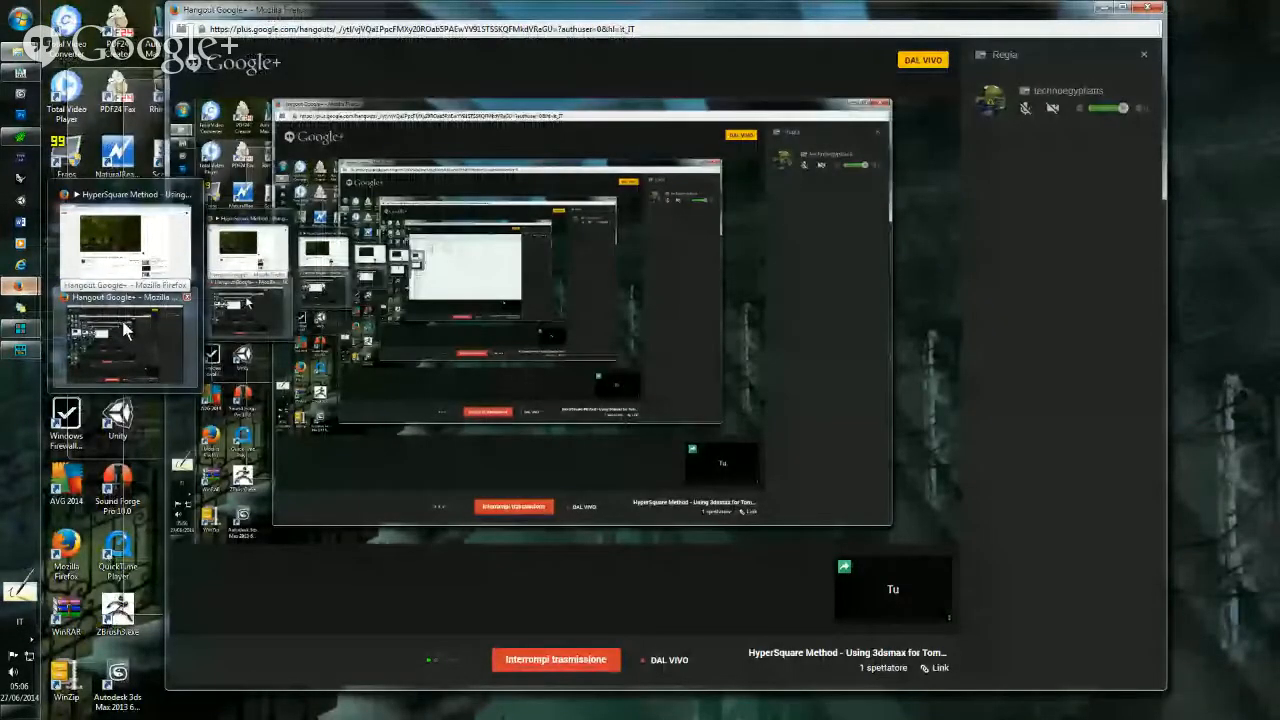